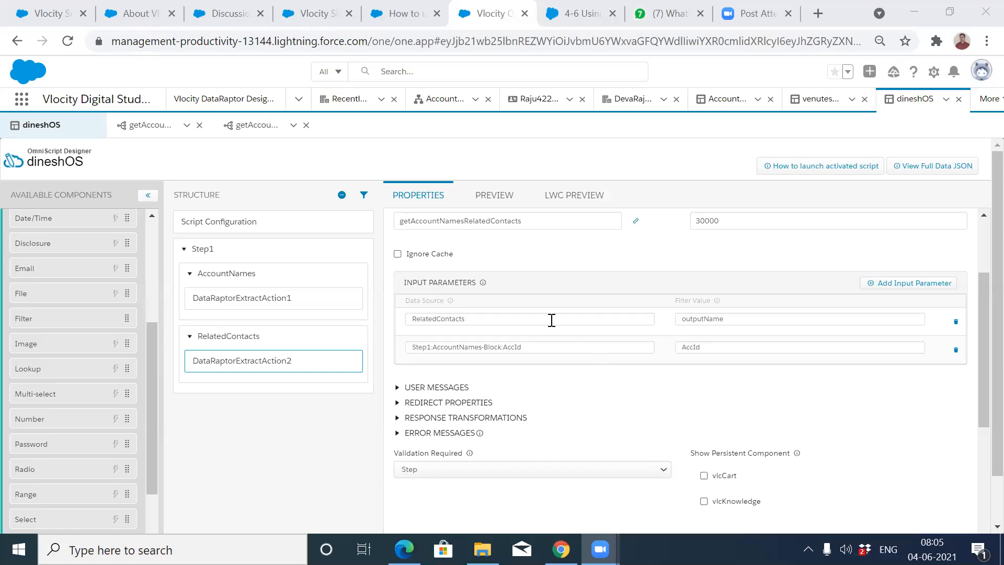
# Create Version 2 of the dineshOS OmniScript from its Script Configuration.
pyautogui.click(582, 448)
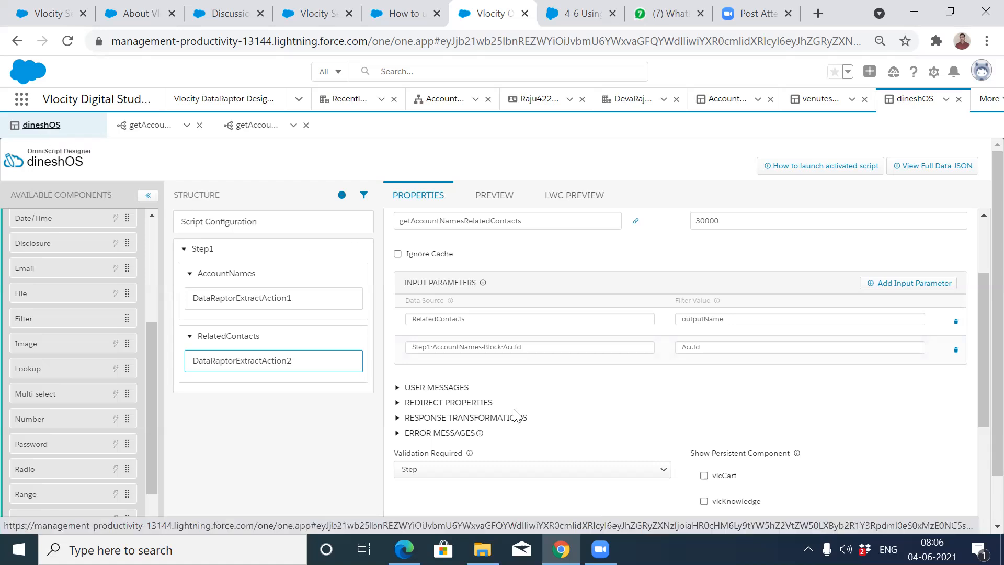
pyautogui.click(219, 230)
pyautogui.moveTo(613, 429); pyautogui.dragTo(666, 521)
pyautogui.click(665, 522)
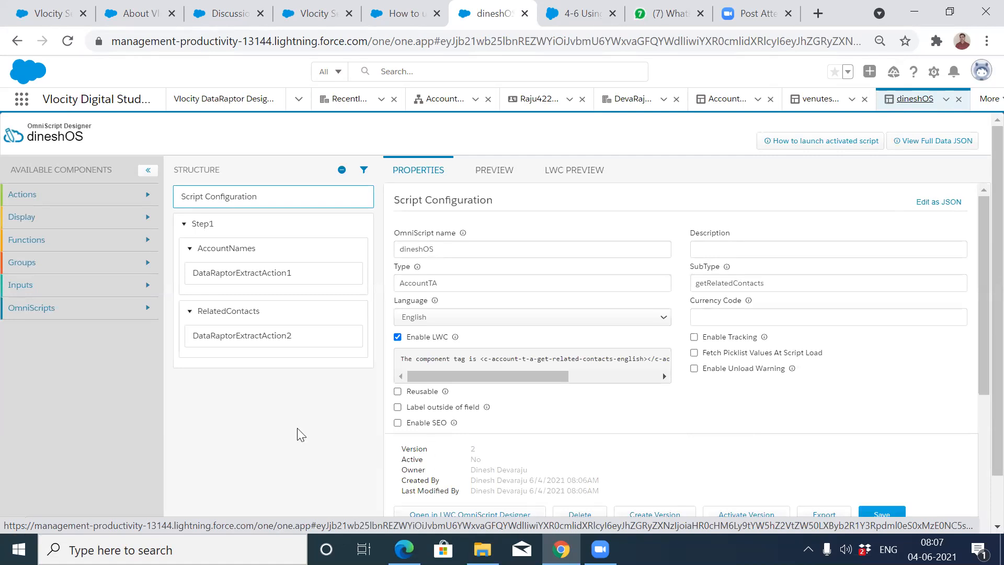
# Drop the RelatedContacts outputName input from DataRaptorExtractAction2 and enable Lookup Mode on RelatedContacts.
pyautogui.click(224, 341)
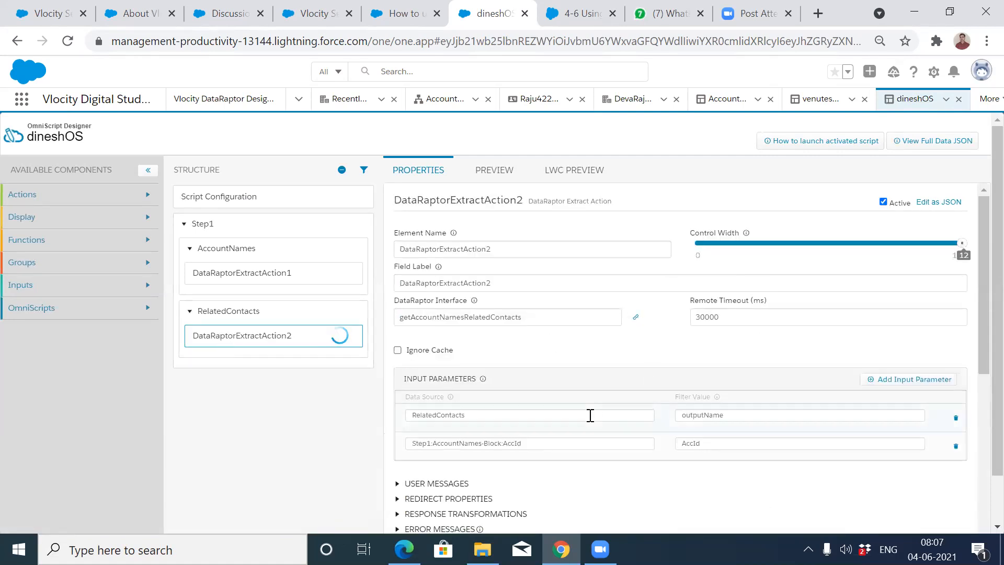
pyautogui.click(955, 449)
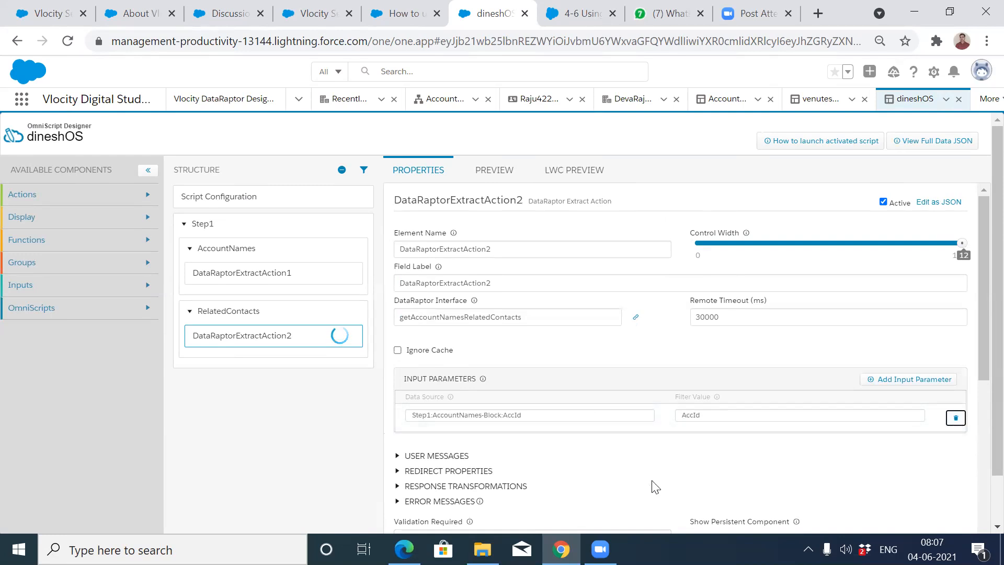
pyautogui.click(249, 319)
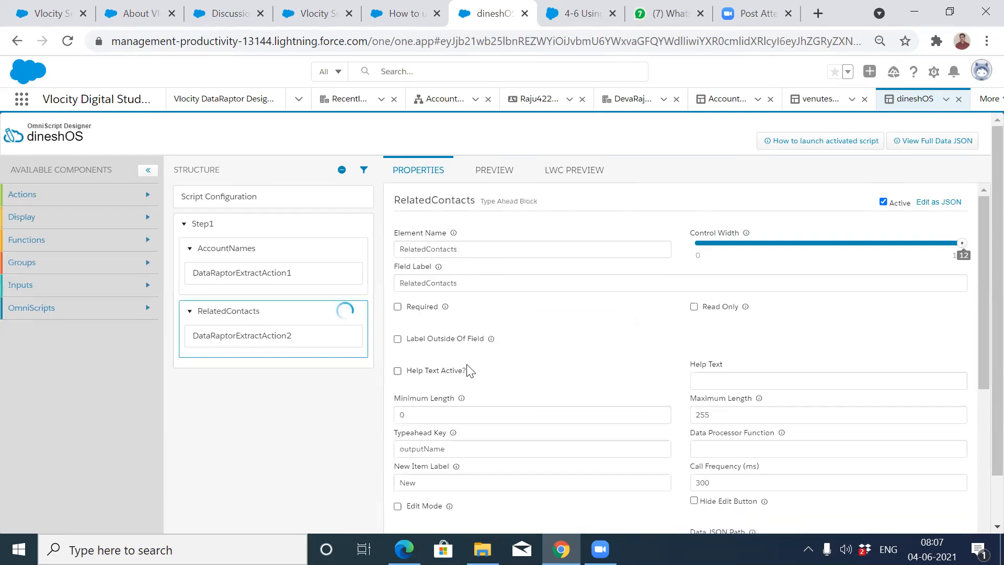
pyautogui.scroll(-4, 505, 408)
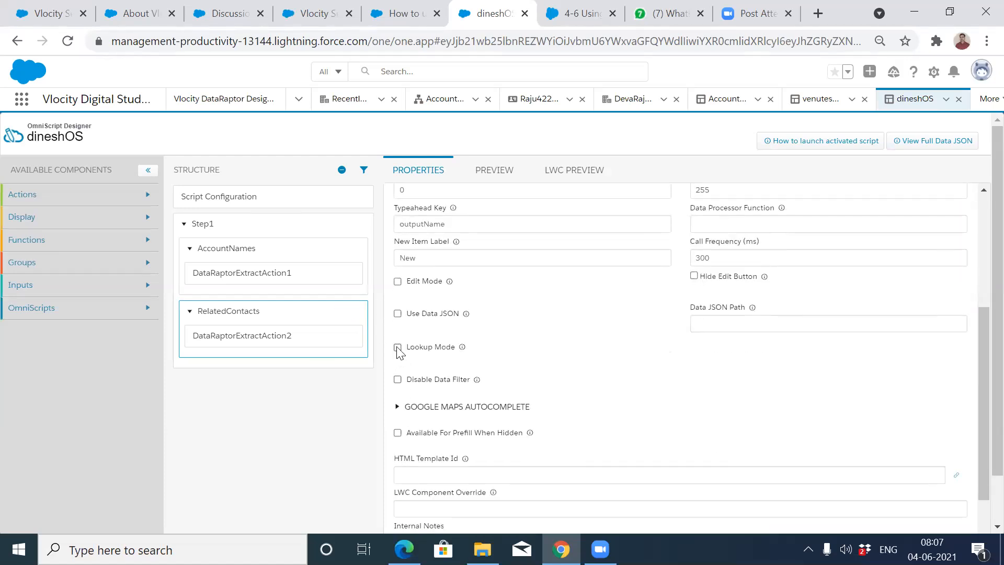
pyautogui.click(397, 348)
pyautogui.scroll(5, 592, 362)
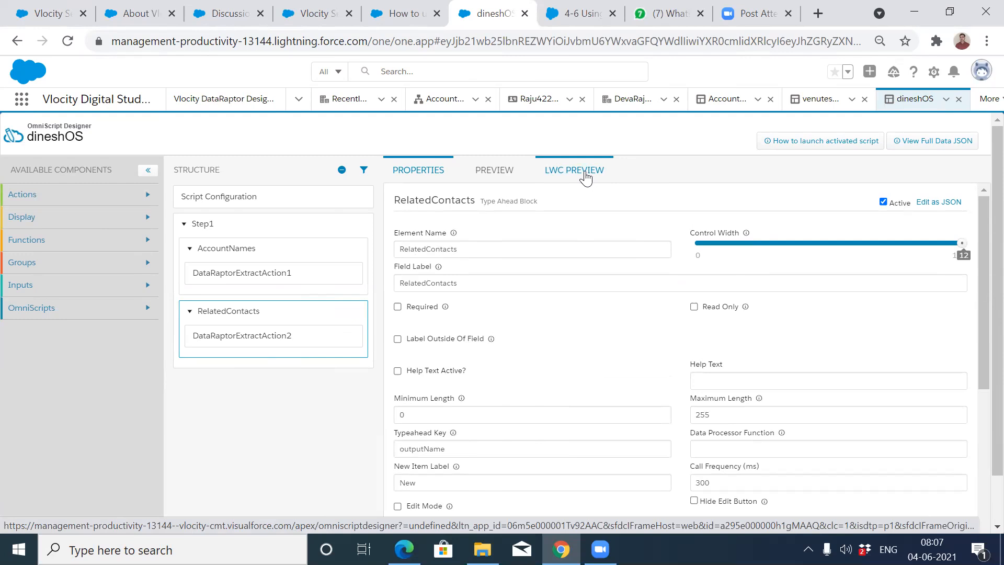
# In LWC preview, search 'de', pick the account ending in 2000, and load RelatedContacts.
pyautogui.click(585, 176)
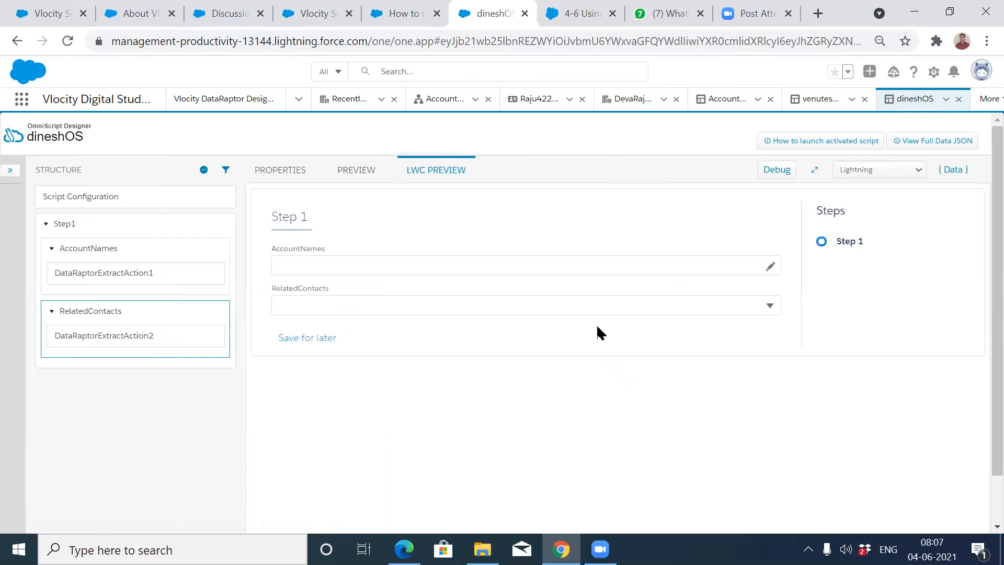
pyautogui.click(568, 275)
pyautogui.write('de')
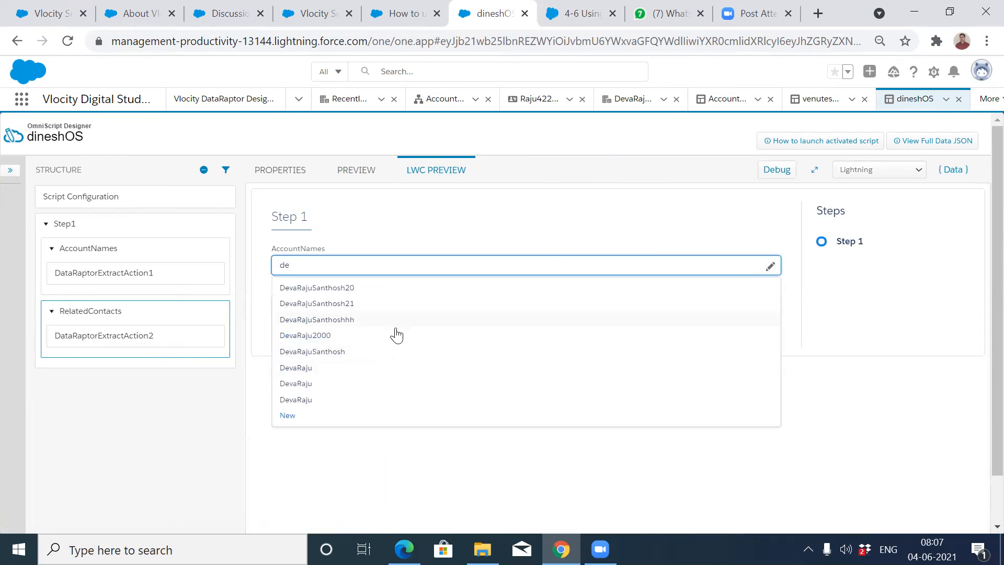
pyautogui.click(396, 336)
pyautogui.click(410, 306)
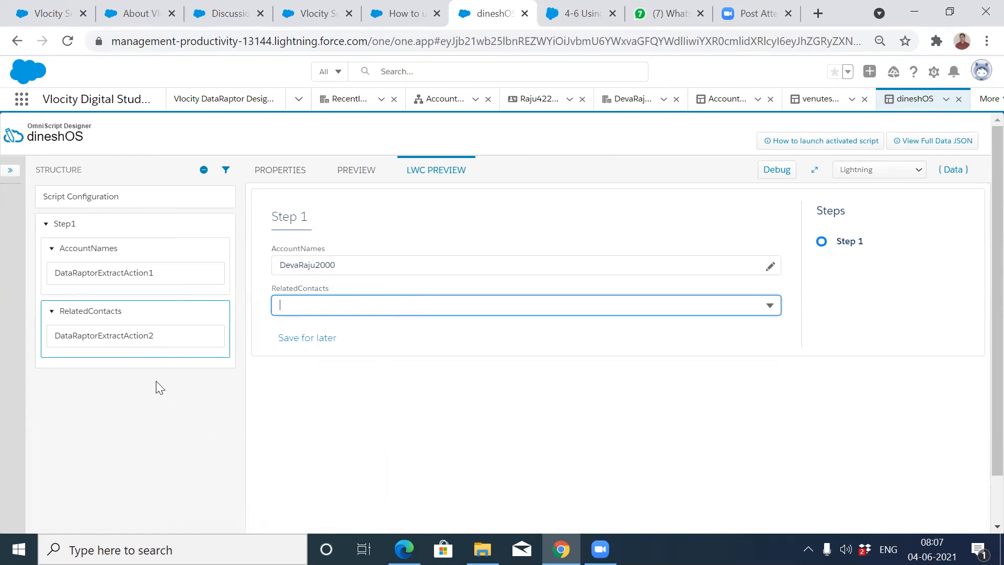
pyautogui.click(125, 340)
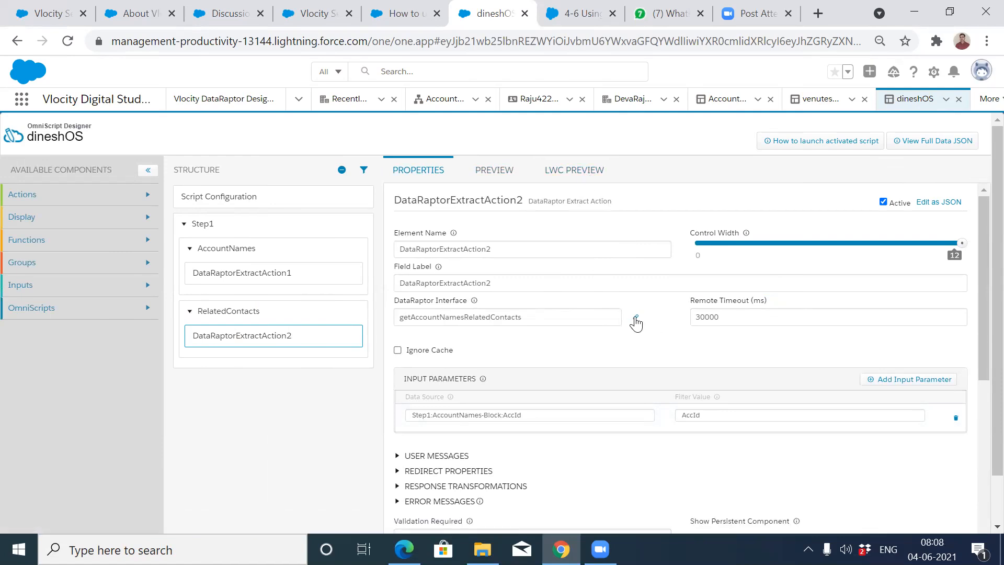
# Open the getAccountNamesRelatedContacts DataRaptor, execute its preview, and remove the outputName test input.
pyautogui.click(636, 320)
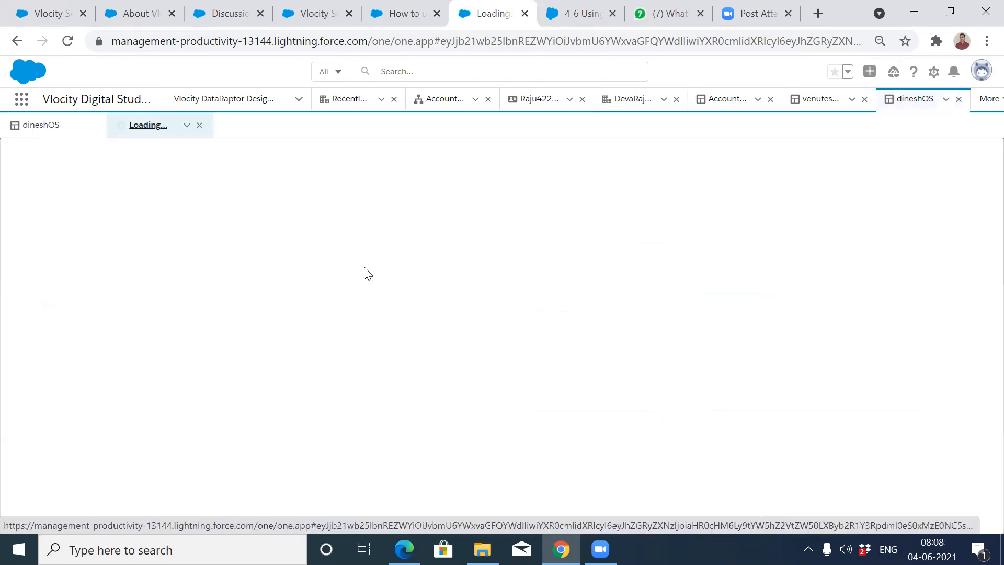
pyautogui.click(245, 236)
pyautogui.scroll(-1, 211, 446)
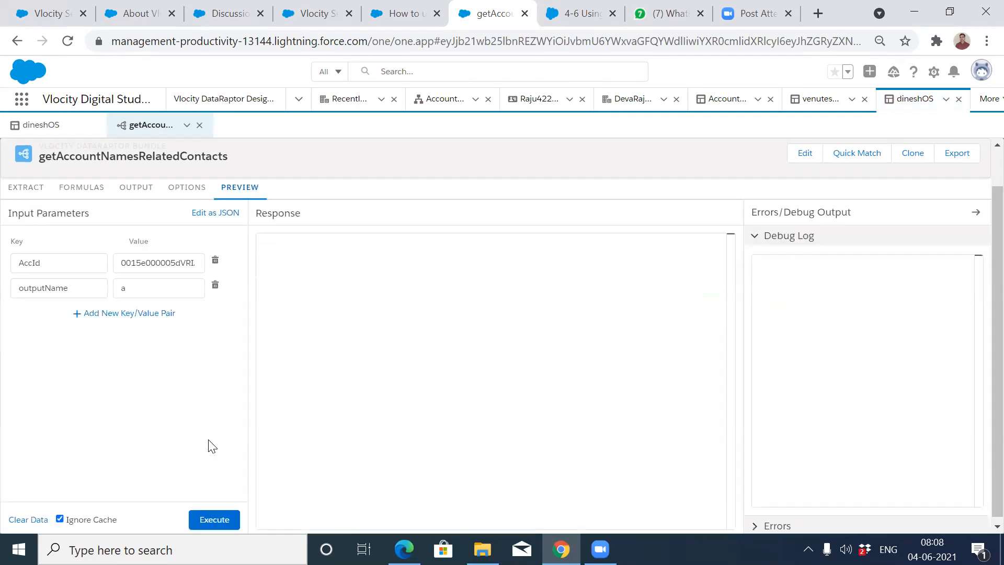
pyautogui.click(208, 514)
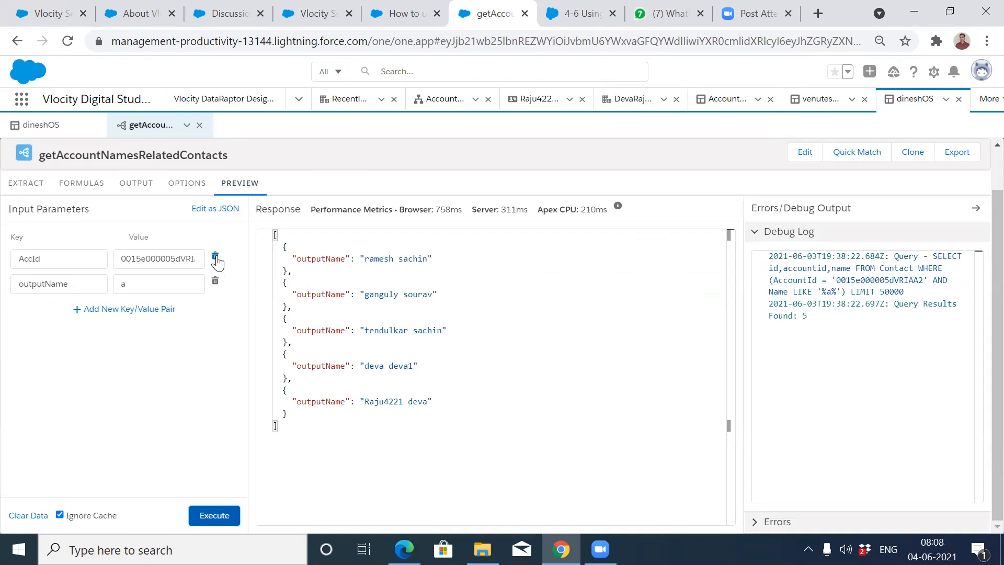
pyautogui.click(216, 282)
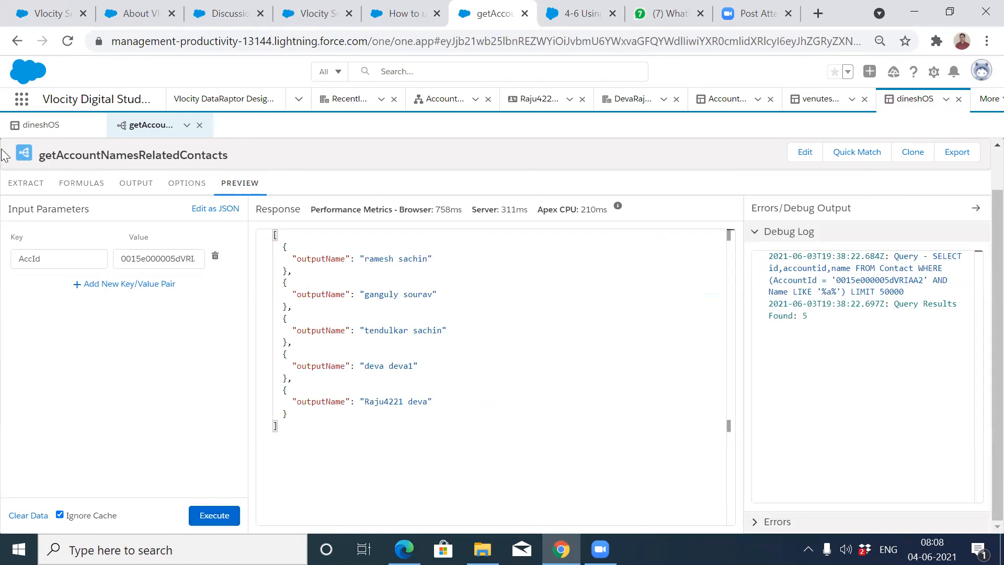
# Delete the Name LIKE outputName extract filter and rerun the preview, returning five contacts.
pyautogui.click(18, 184)
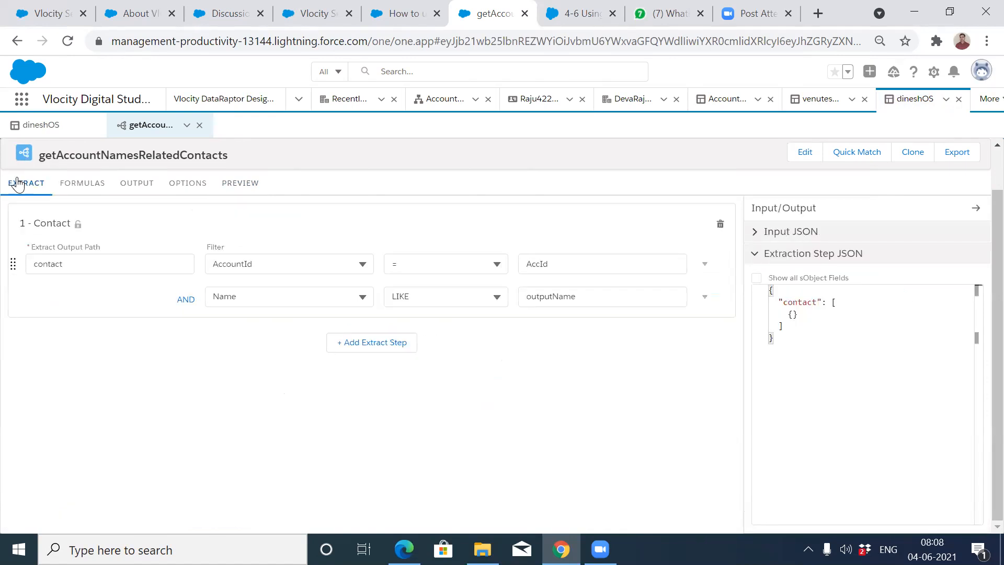
pyautogui.click(704, 298)
pyautogui.click(683, 437)
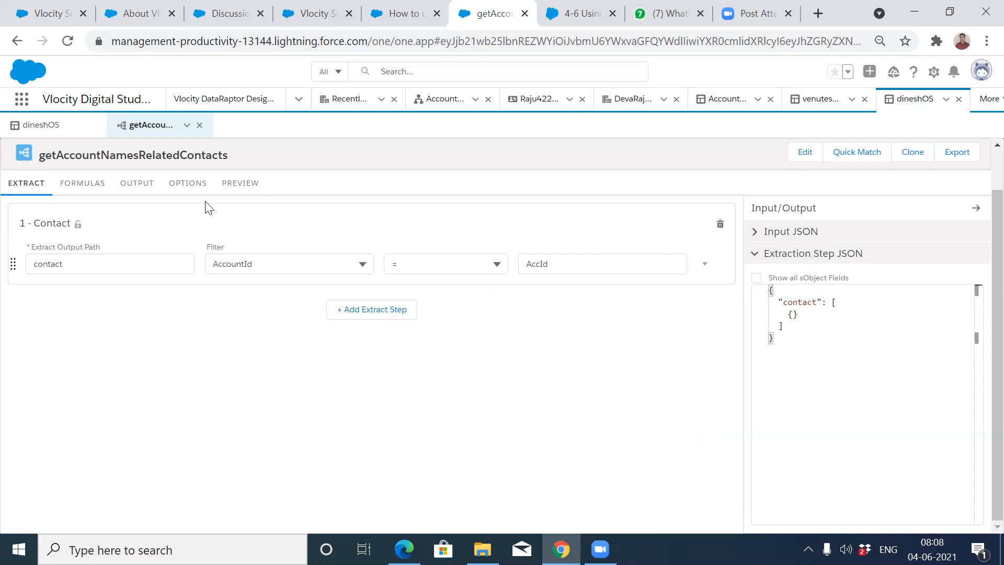
pyautogui.click(239, 184)
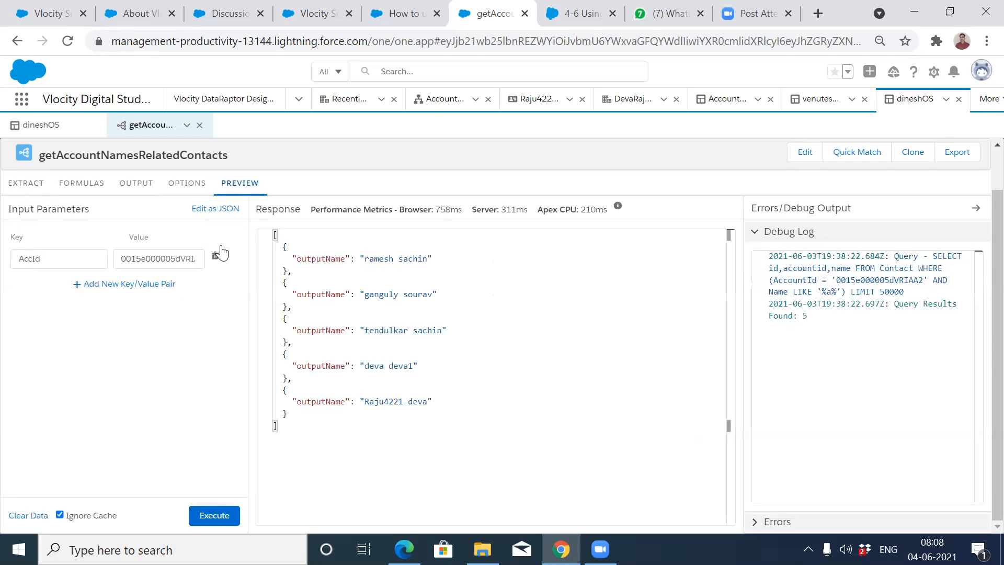
pyautogui.click(211, 515)
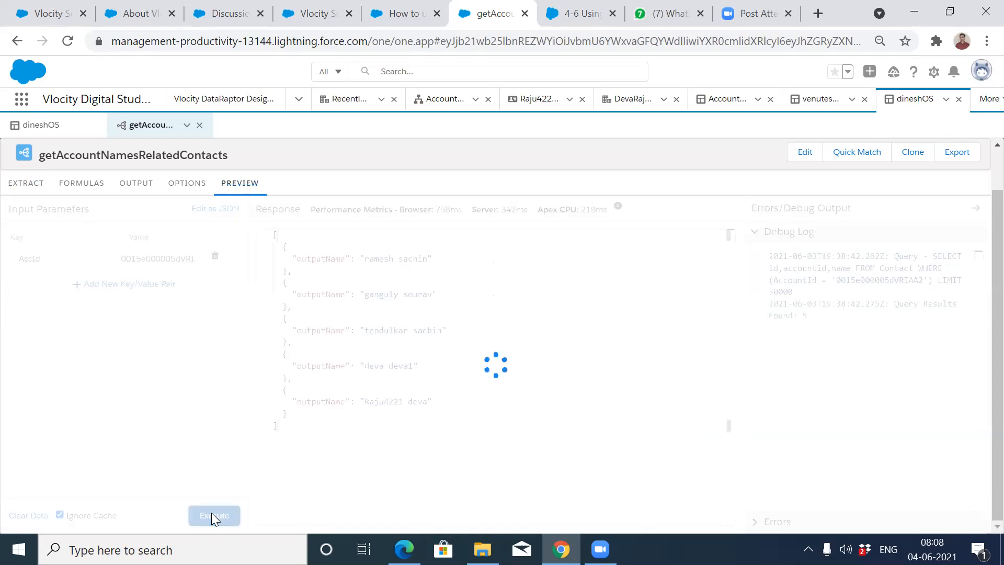
pyautogui.click(42, 125)
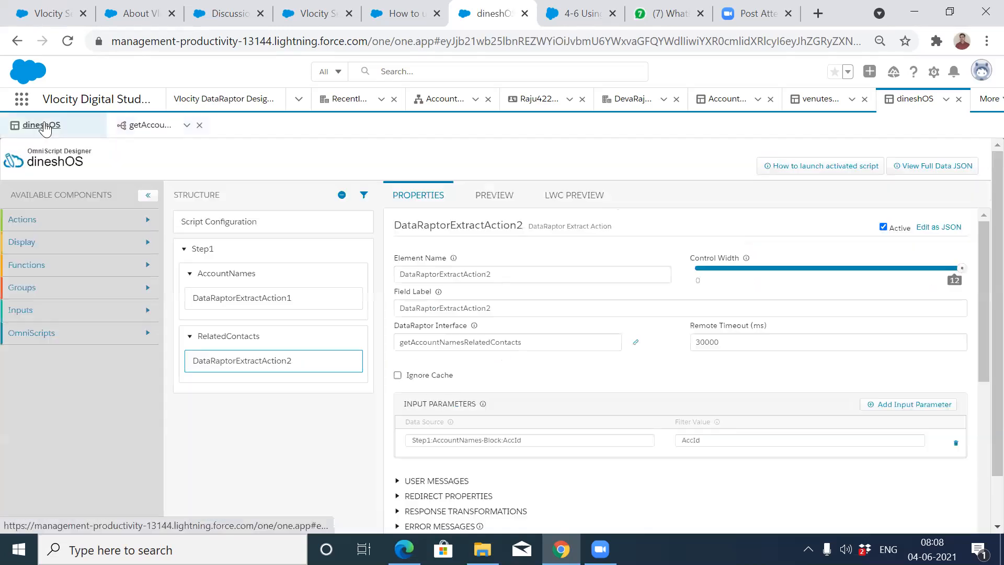
# Reload the LWC preview with fresh data via Update in the {Data} panel.
pyautogui.click(578, 195)
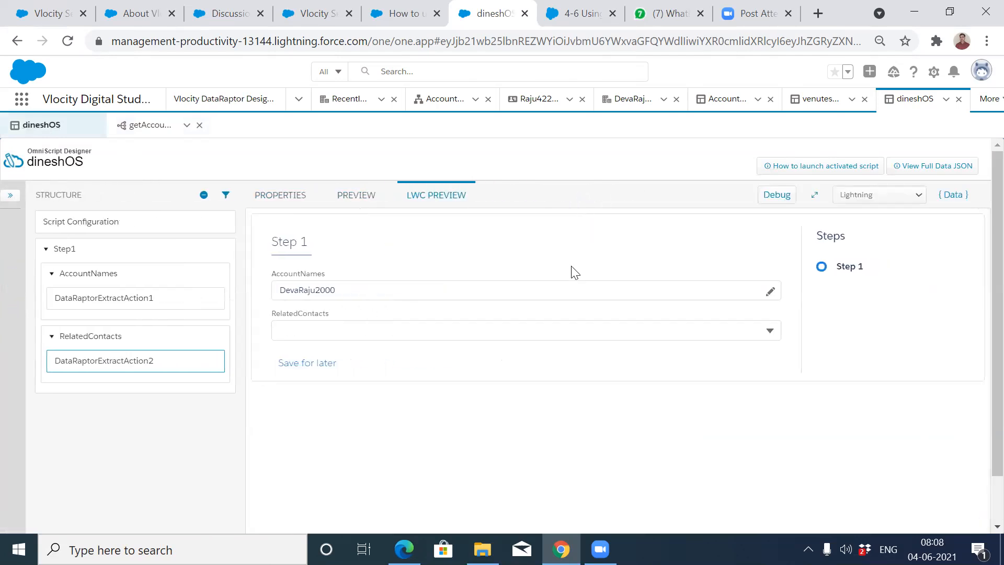
pyautogui.click(647, 288)
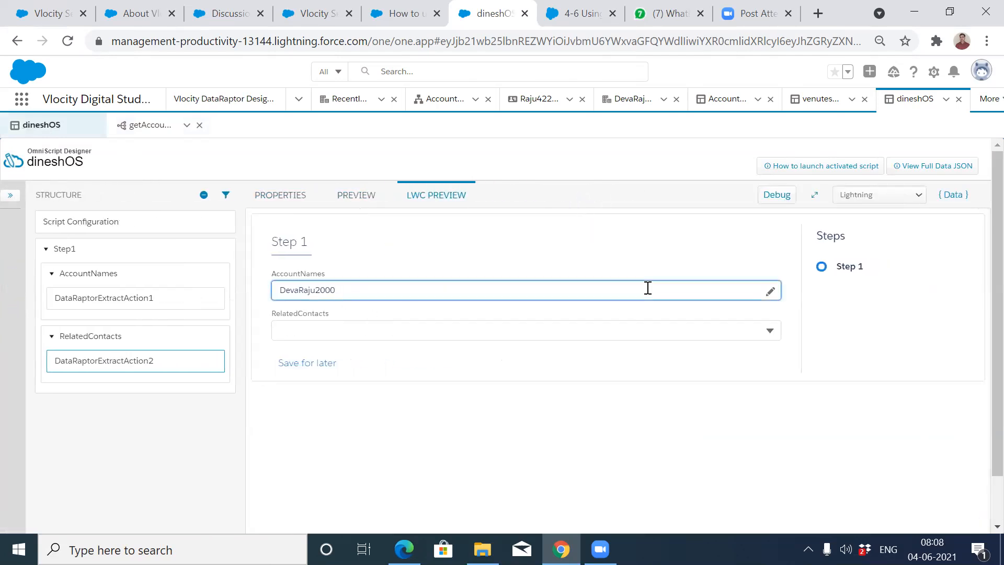
pyautogui.click(953, 194)
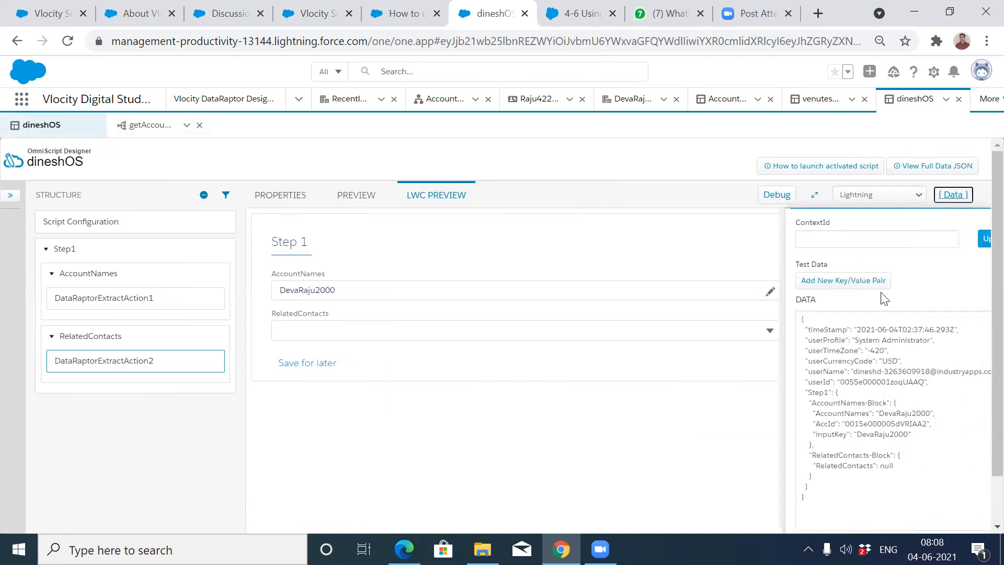
pyautogui.click(958, 239)
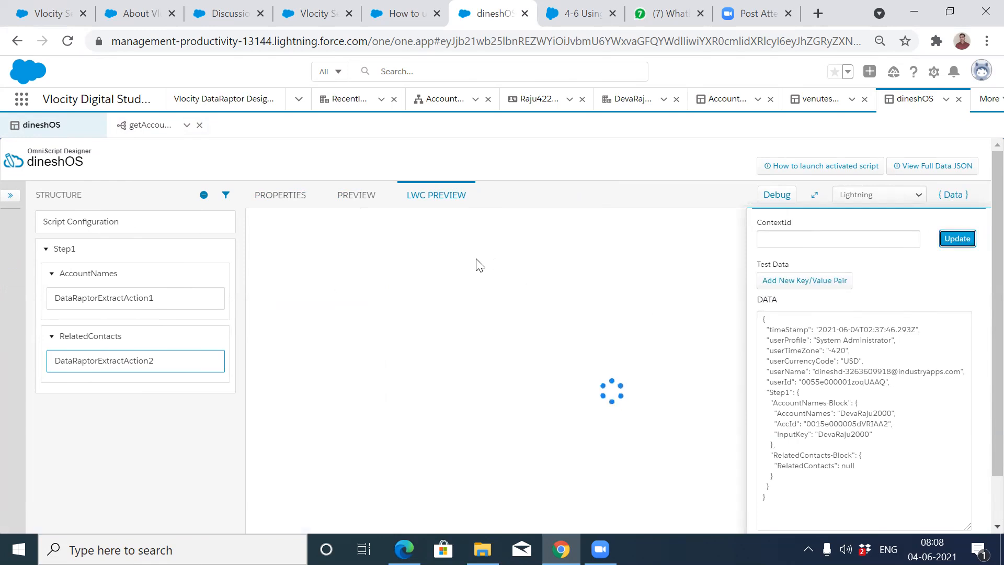
# Search 'de' in AccountNames, pick the account ending in 2000, and open RelatedContacts.
pyautogui.click(433, 292)
pyautogui.write('de')
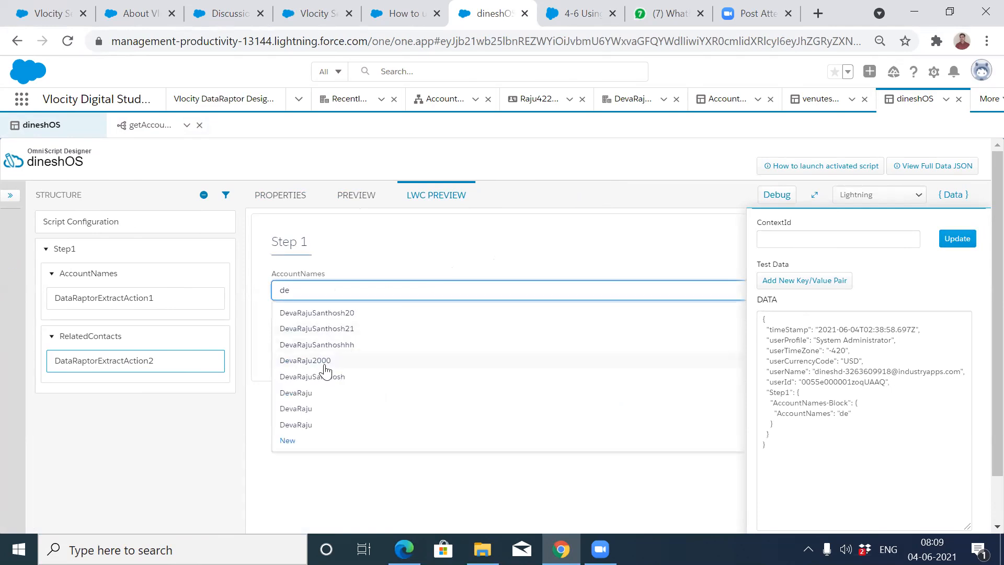
pyautogui.click(306, 361)
pyautogui.click(352, 329)
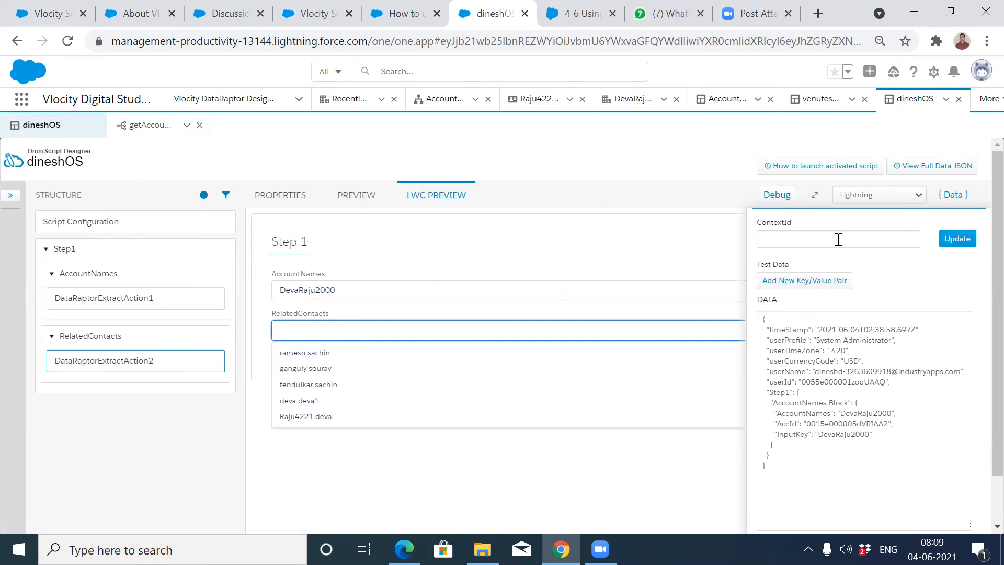
pyautogui.click(953, 194)
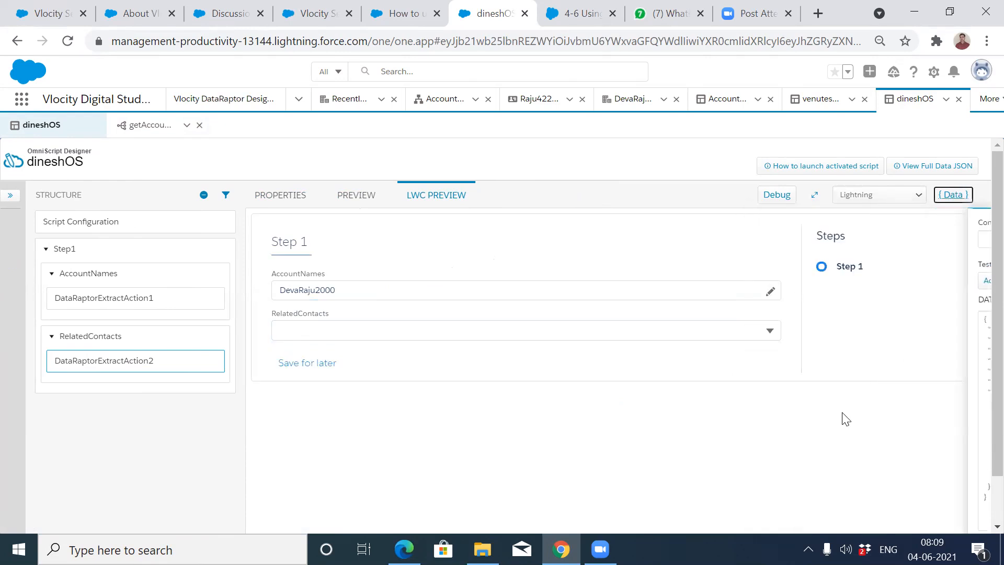
# Choose the third contact from the RelatedContacts dropdown in the preview.
pyautogui.click(722, 330)
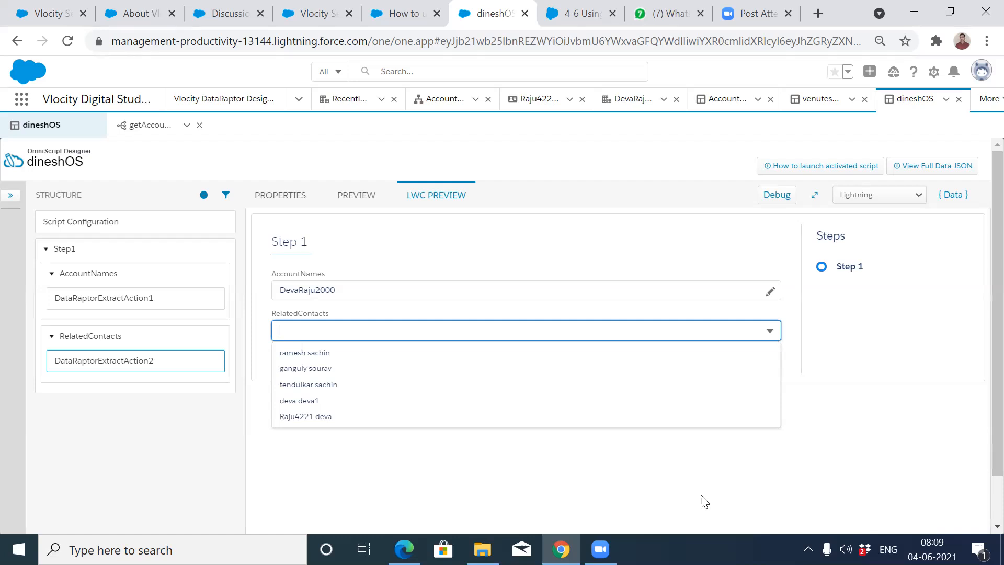
pyautogui.click(426, 389)
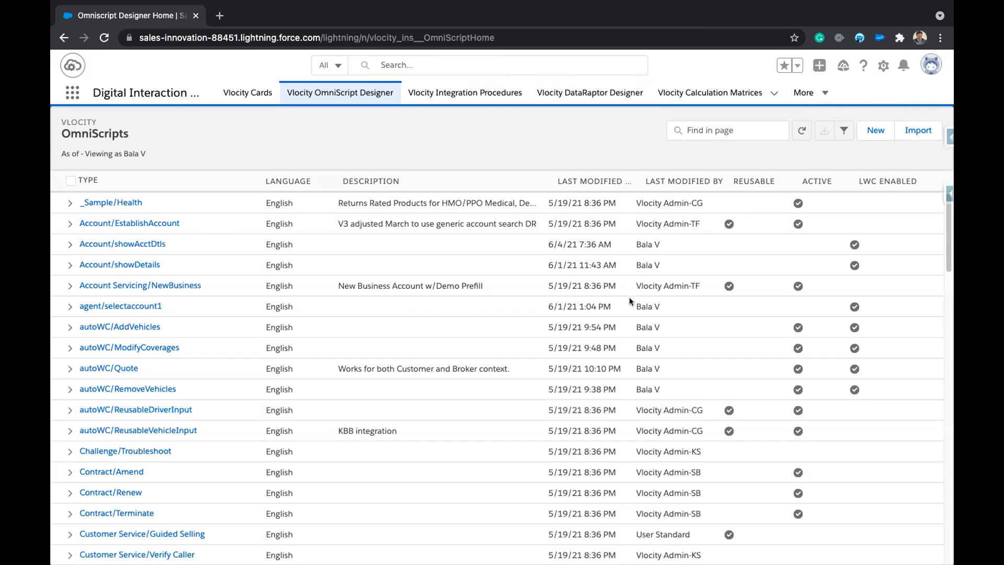
# Filter OmniScripts by 'Megn' and open selectAccount Version 2 in the Classic Designer.
pyautogui.click(710, 125)
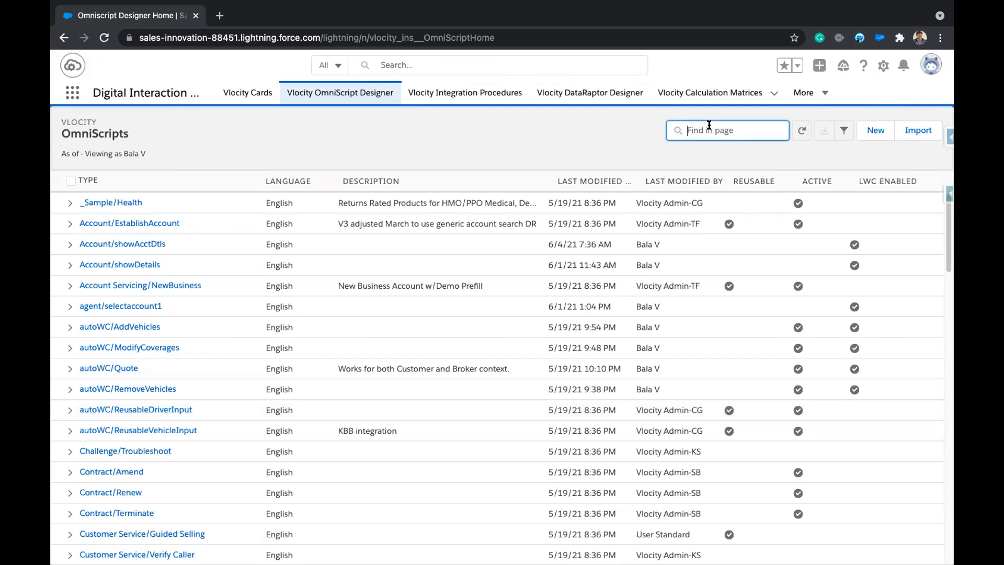
pyautogui.write('Megn')
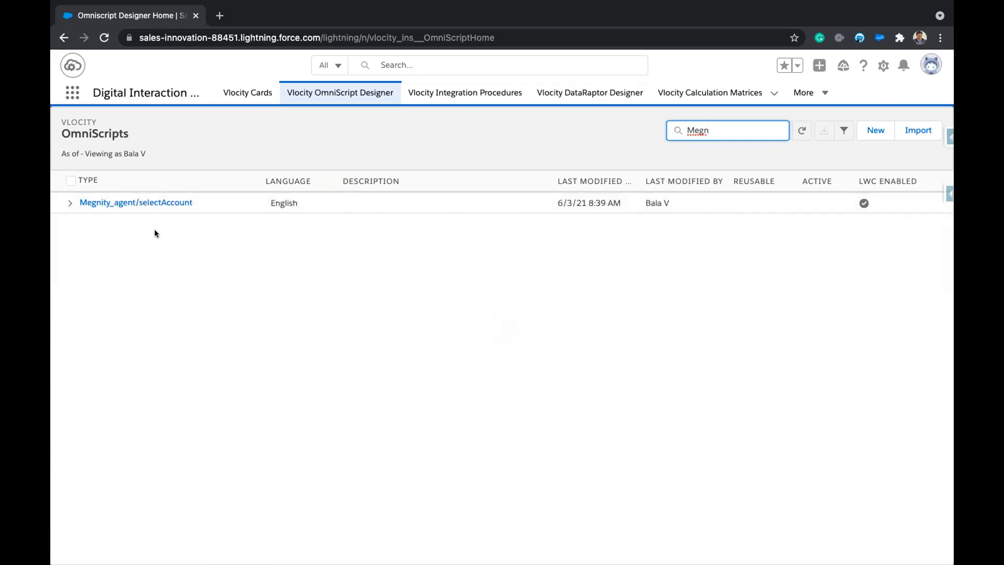
pyautogui.click(66, 203)
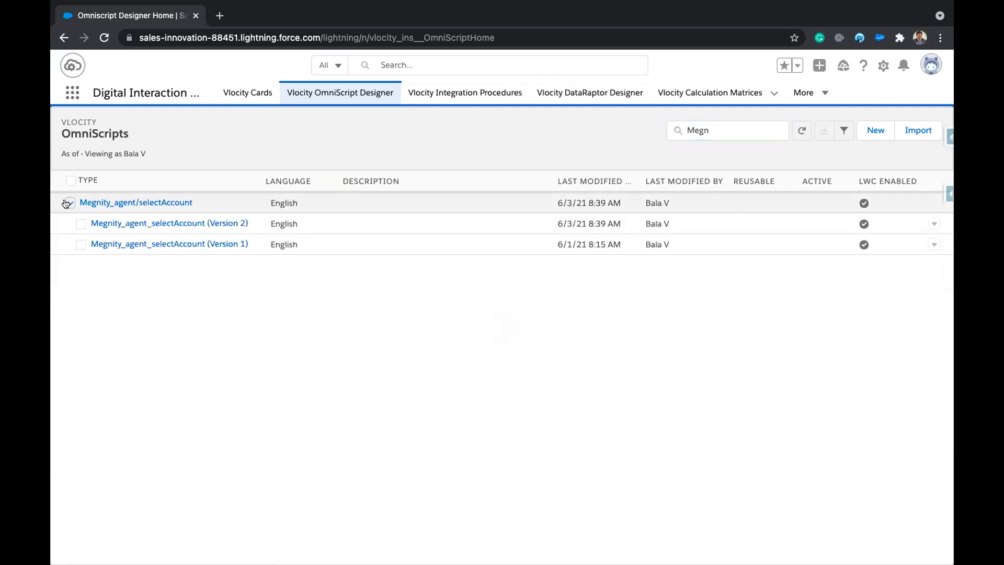
pyautogui.click(176, 224)
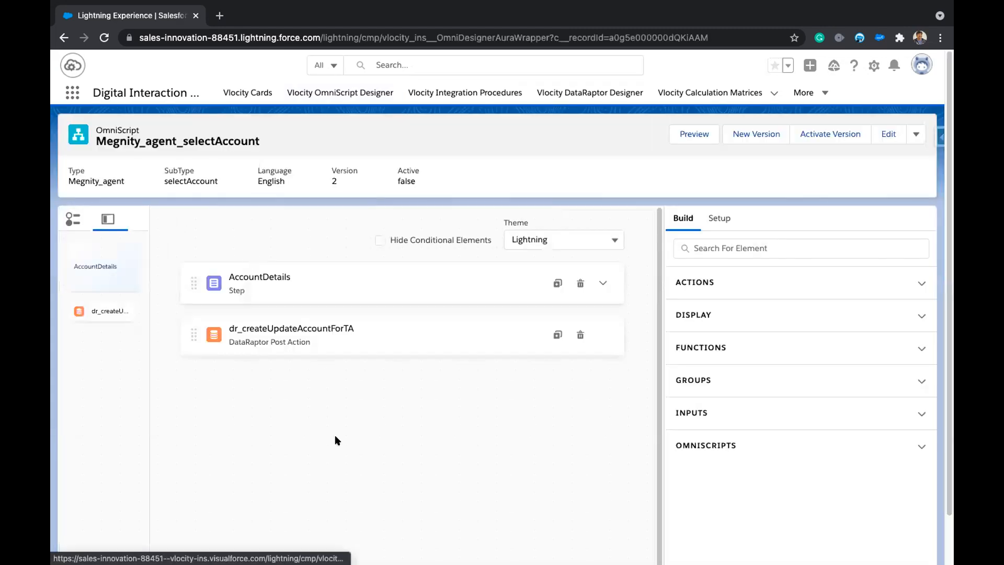
pyautogui.click(914, 135)
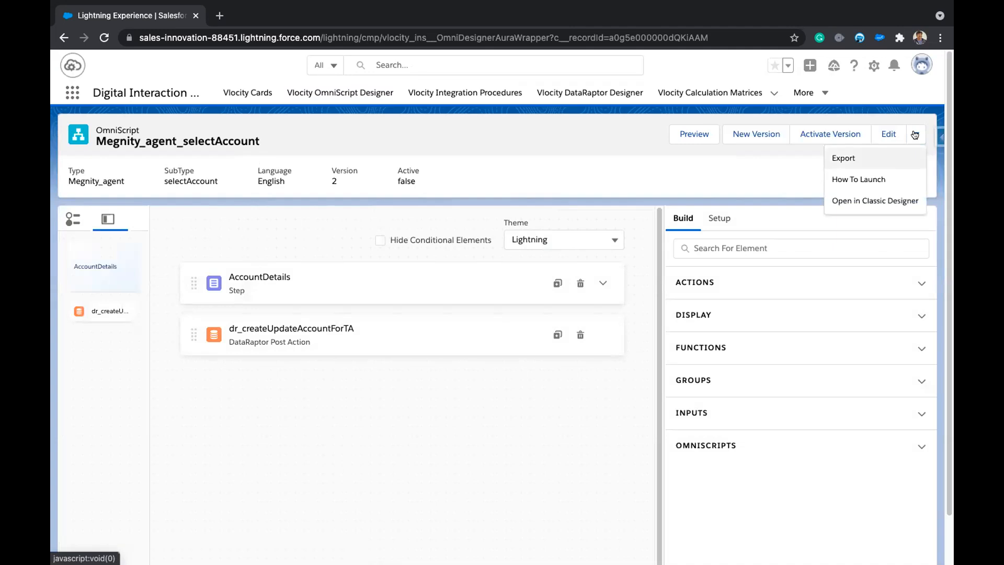
pyautogui.click(891, 201)
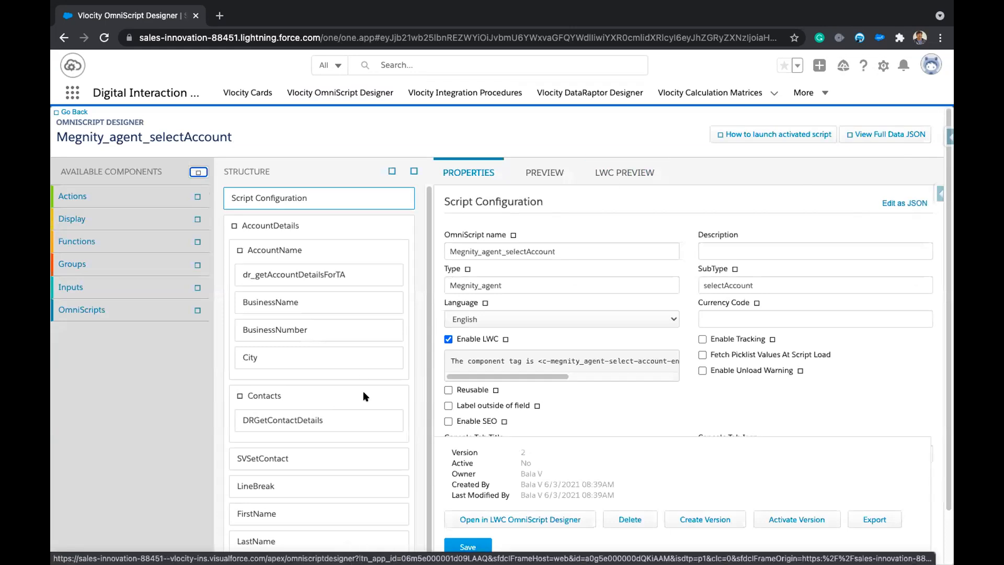
# Preview Megnity_agent_selectAccount as an LWC, showing the empty Account Details form.
pyautogui.scroll(-1, 363, 394)
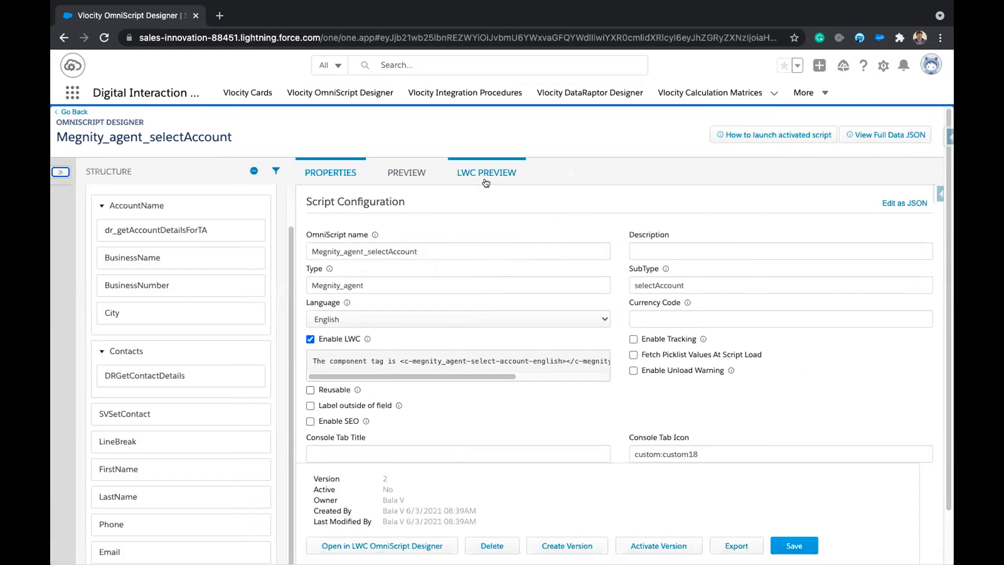
pyautogui.scroll(-1, 182, 460)
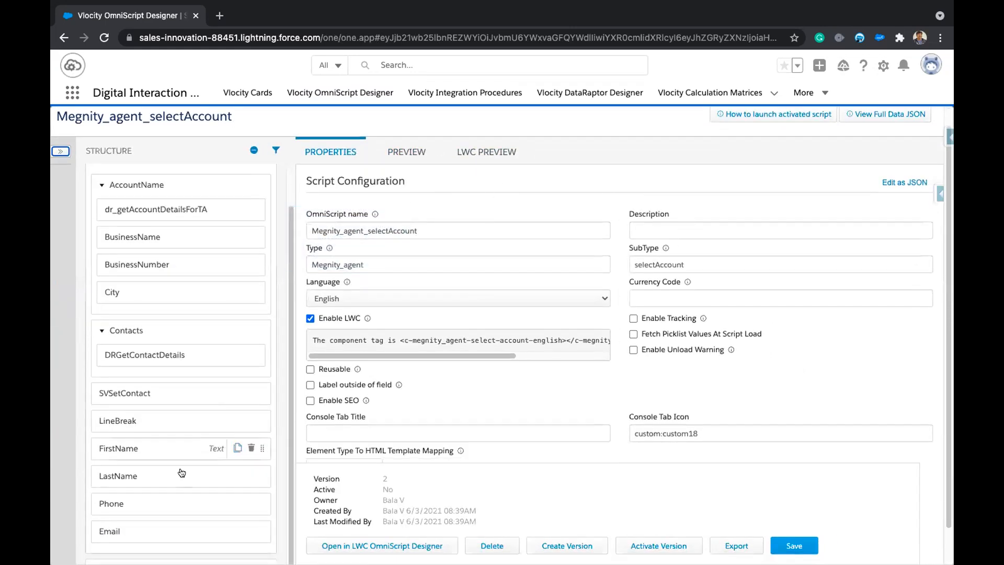
pyautogui.scroll(-1, 181, 473)
pyautogui.scroll(1, 518, 153)
pyautogui.click(518, 149)
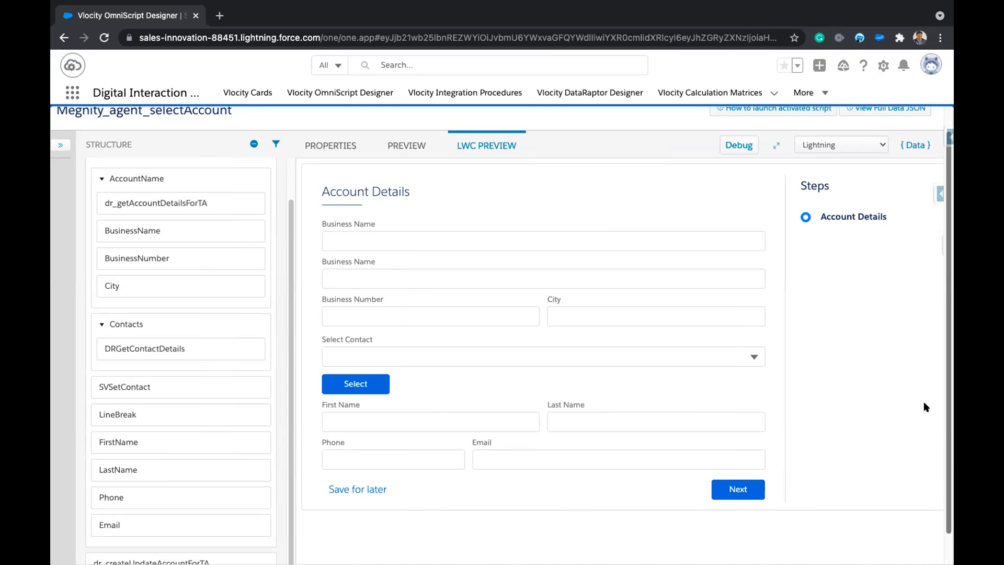
# Inspect the Contacts type-ahead block's properties, noting the empty Data JSON Path field.
pyautogui.click(193, 324)
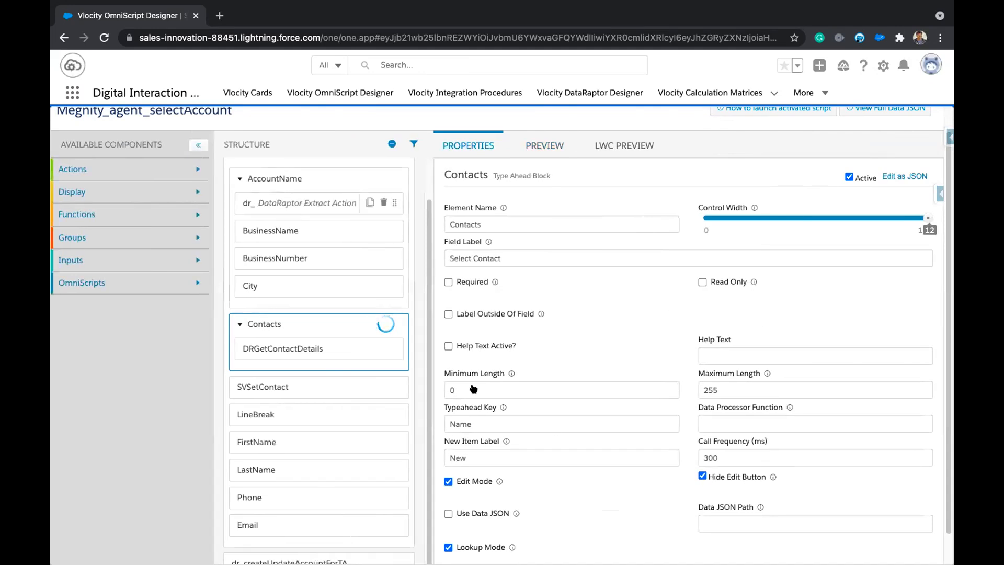
pyautogui.scroll(-1, 747, 505)
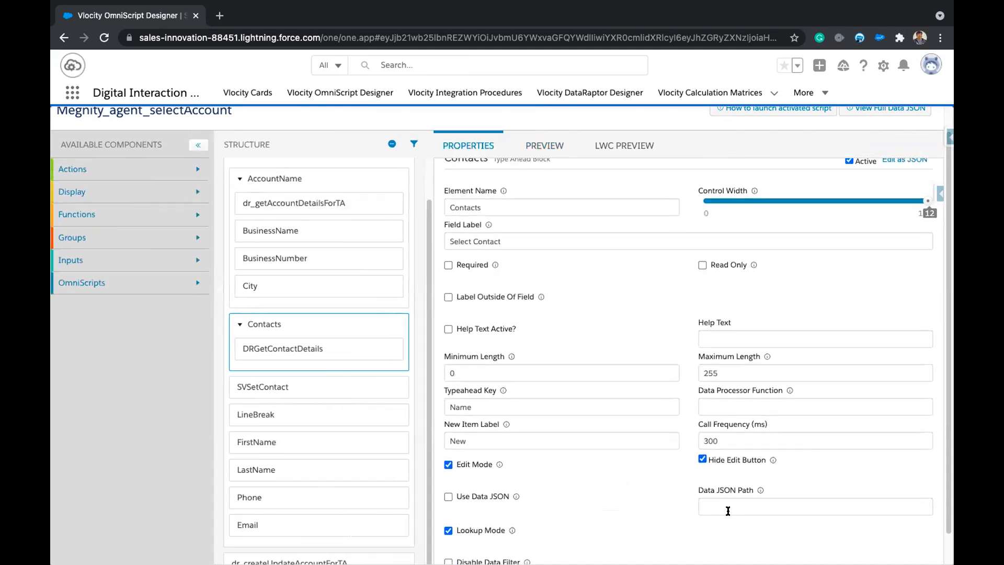
pyautogui.click(714, 506)
pyautogui.scroll(-3, 731, 504)
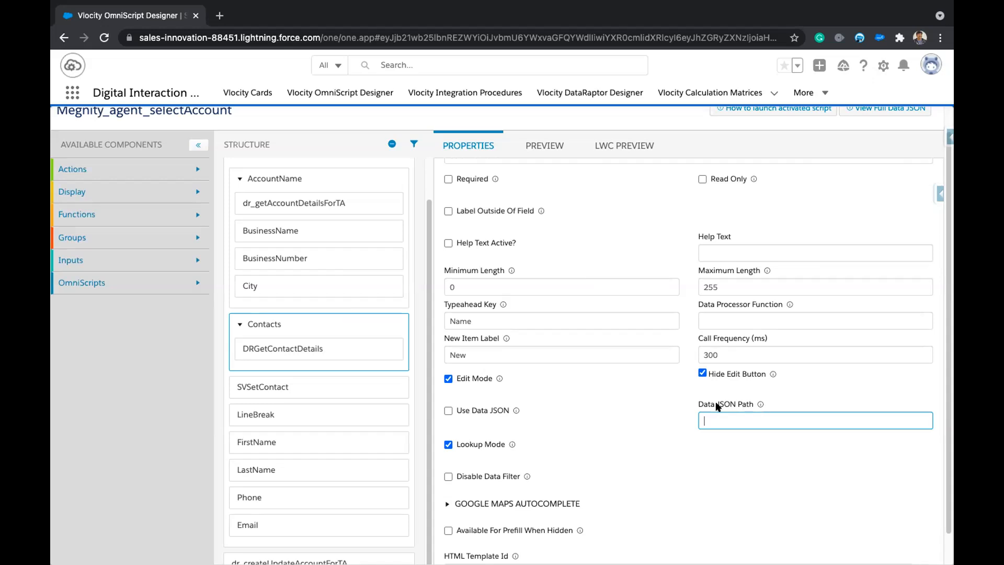
pyautogui.moveTo(697, 403); pyautogui.dragTo(749, 405)
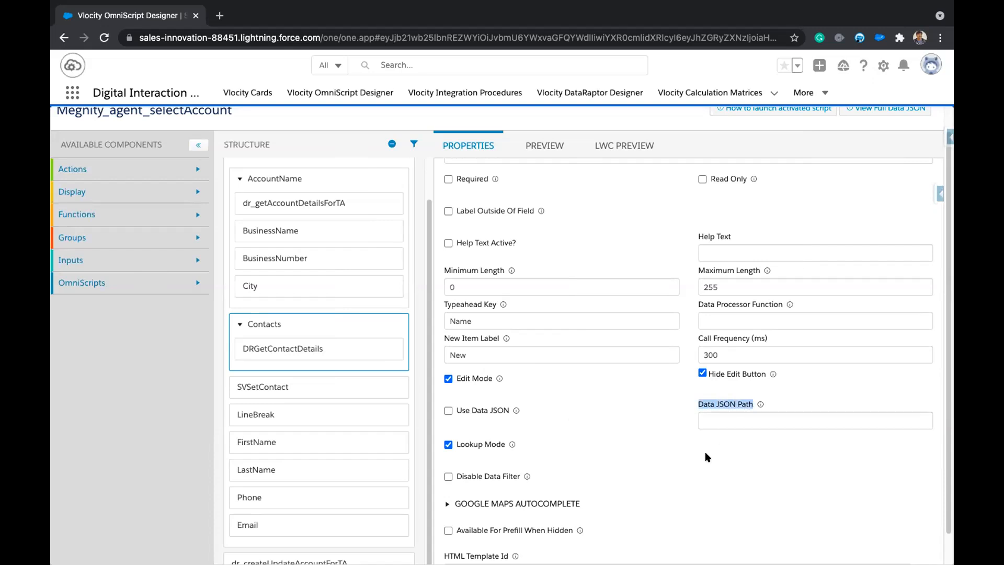
pyautogui.click(785, 395)
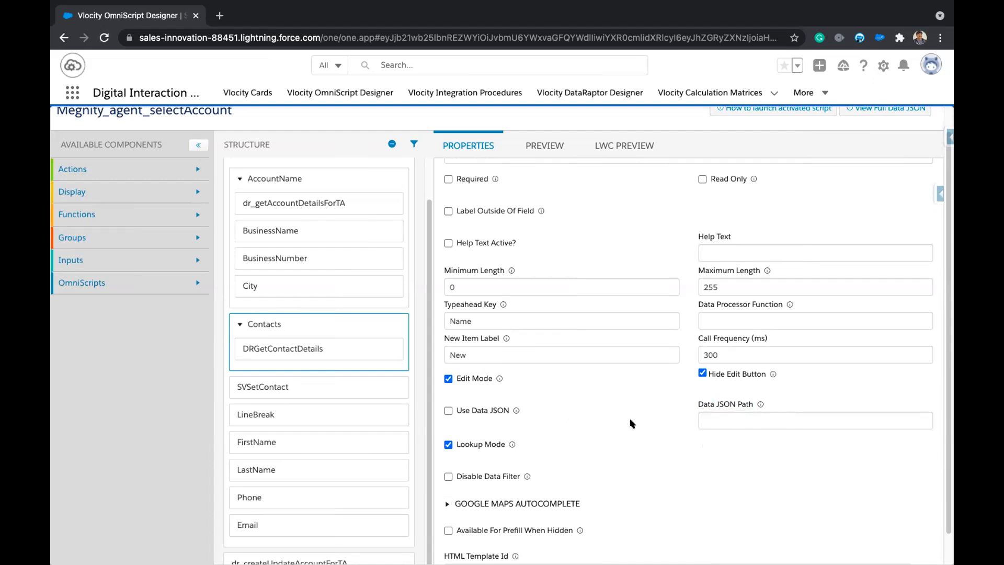
# With the Data JSON shown, type 'a' in Business Name and pick ABC Corp.
pyautogui.click(624, 146)
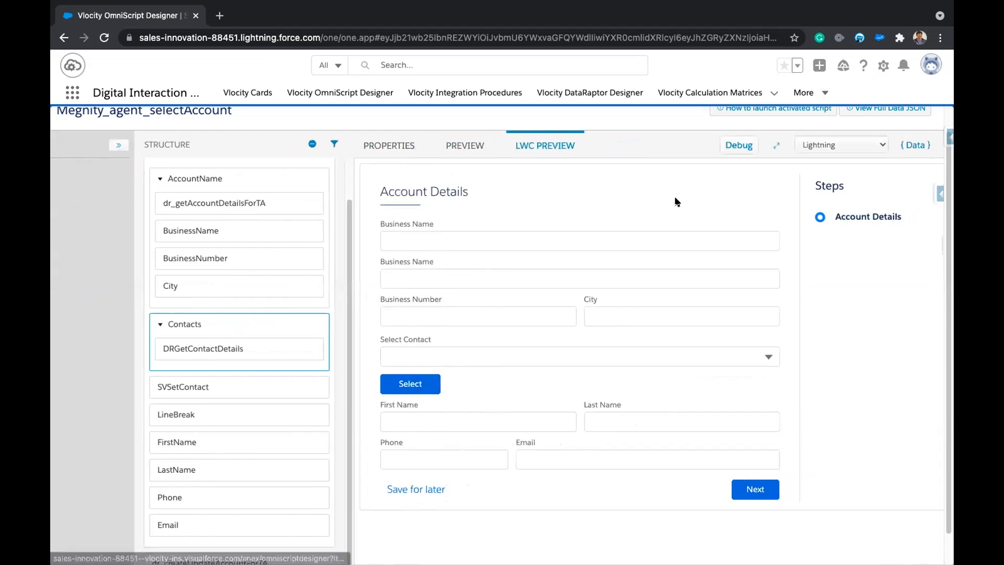
pyautogui.click(912, 148)
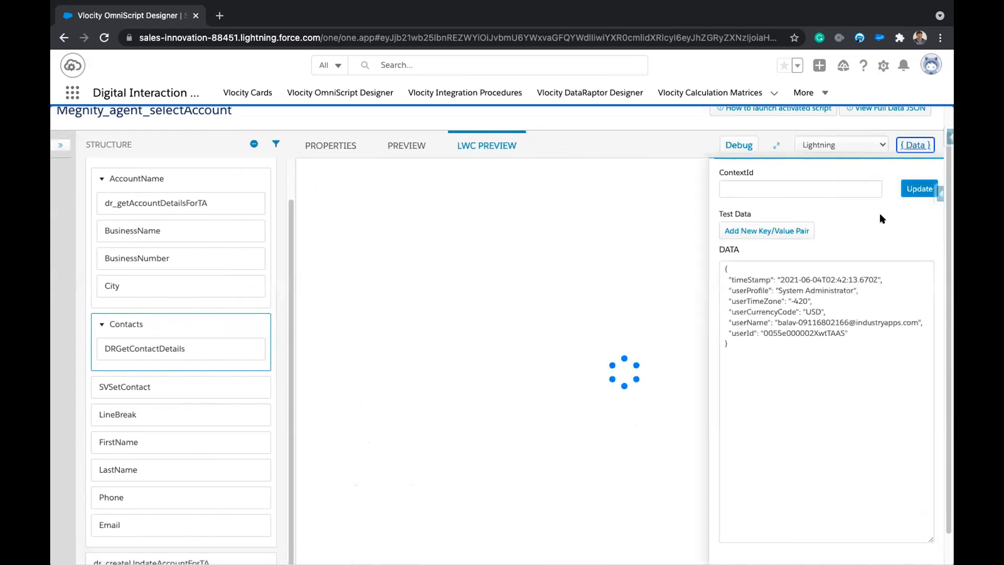
pyautogui.moveTo(737, 290); pyautogui.dragTo(730, 280)
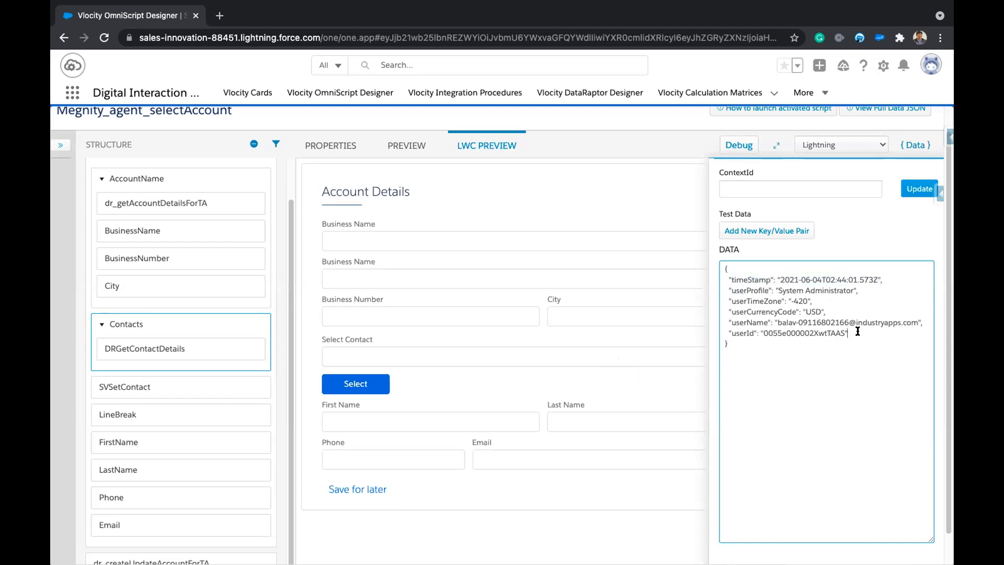
pyautogui.click(466, 240)
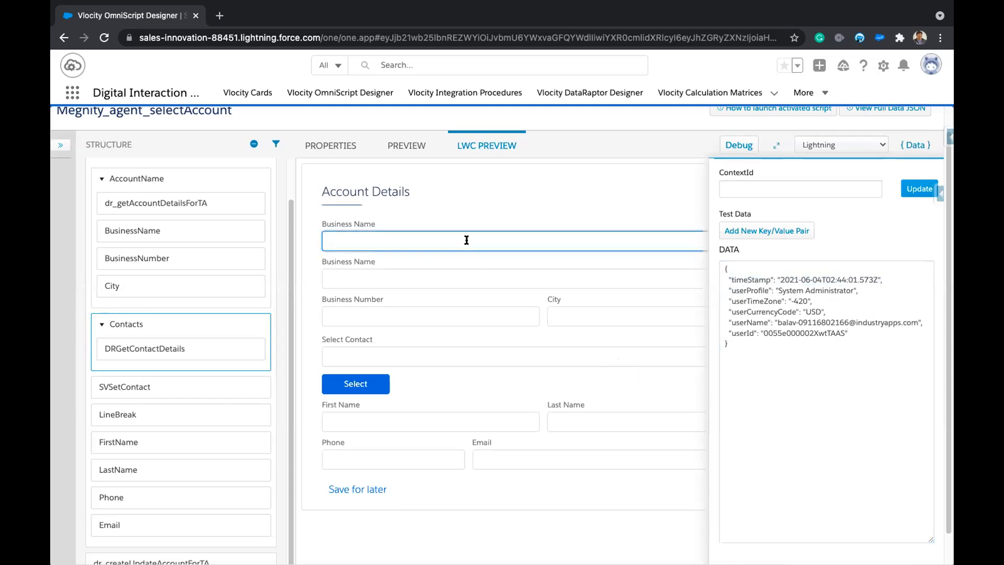
pyautogui.write('a')
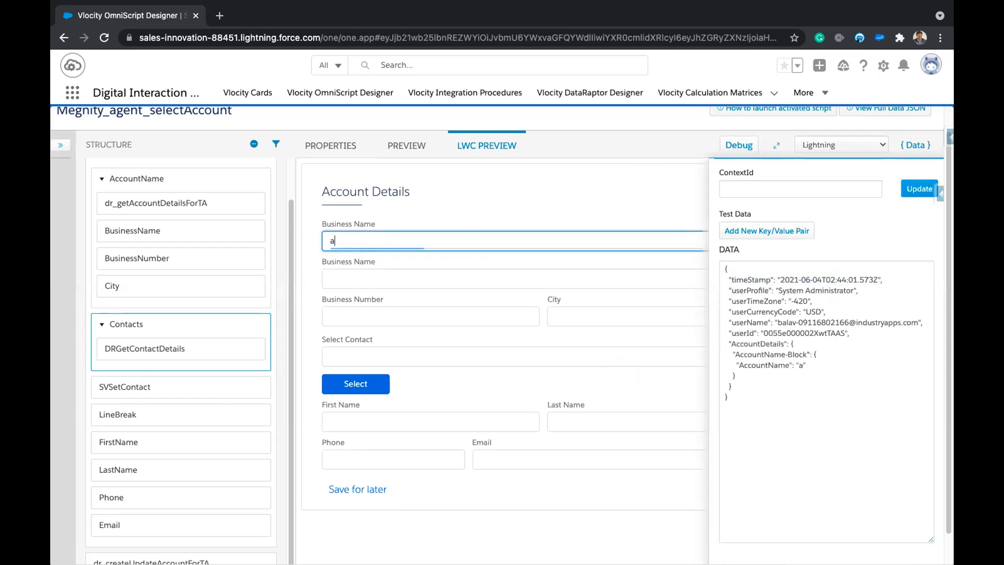
pyautogui.click(375, 272)
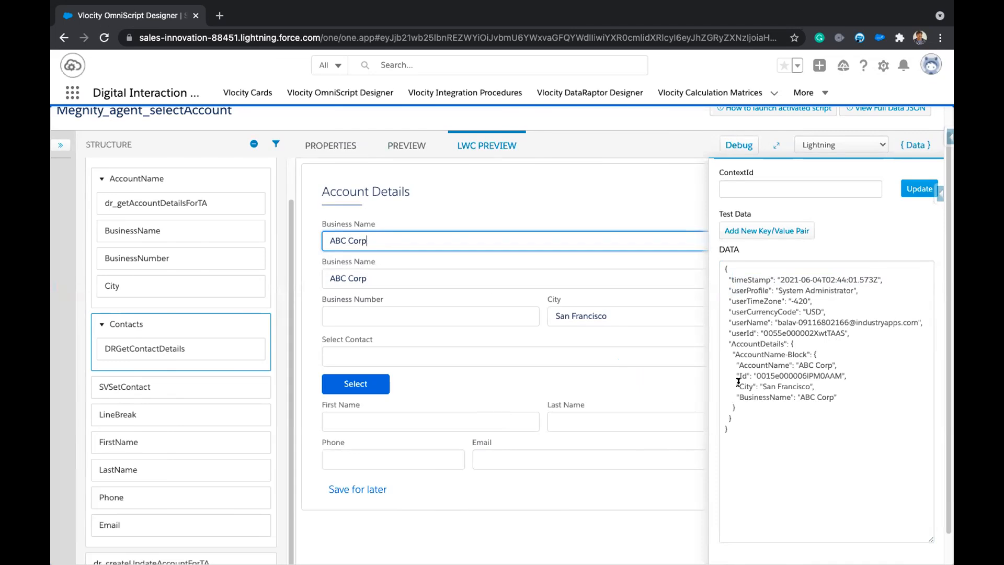
pyautogui.moveTo(727, 340); pyautogui.dragTo(747, 412)
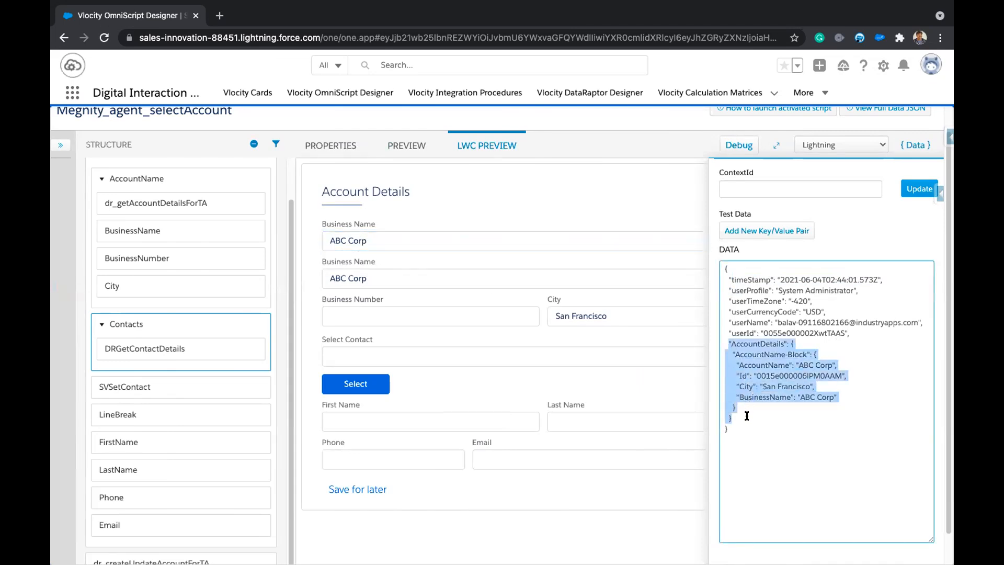
pyautogui.click(794, 416)
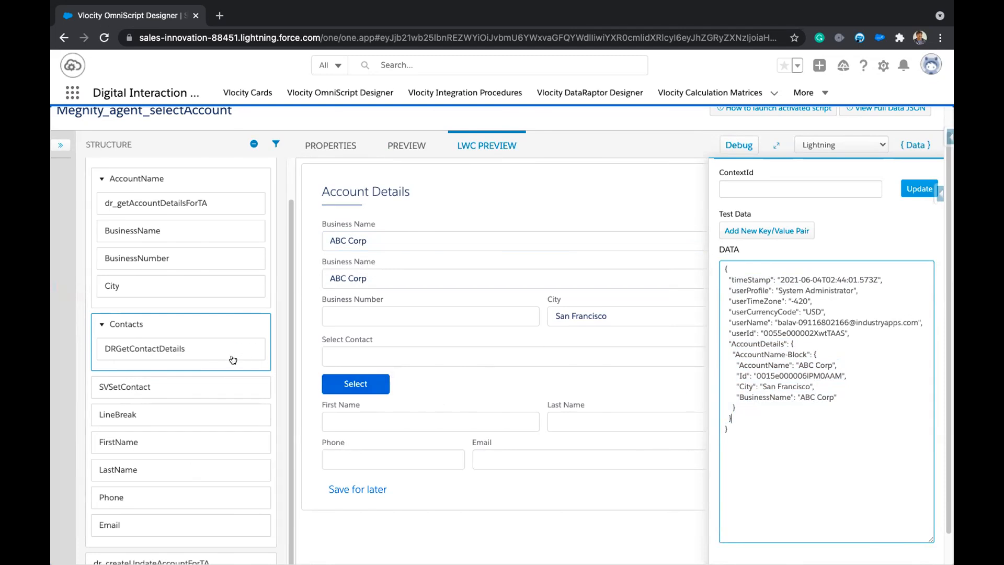
# Recheck the Contacts block's properties, then return to the preview and hide the Data panel.
pyautogui.click(160, 324)
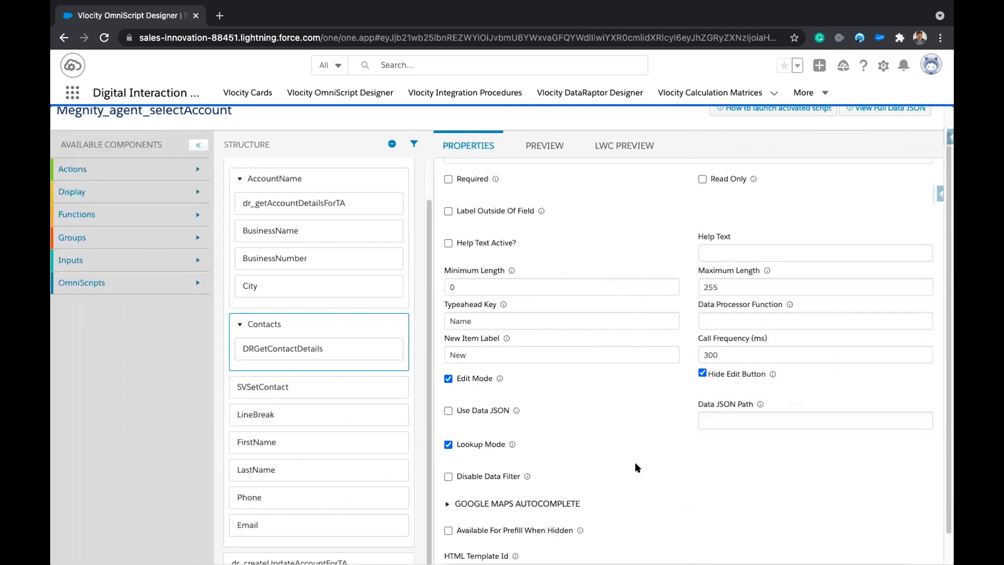
pyautogui.click(625, 152)
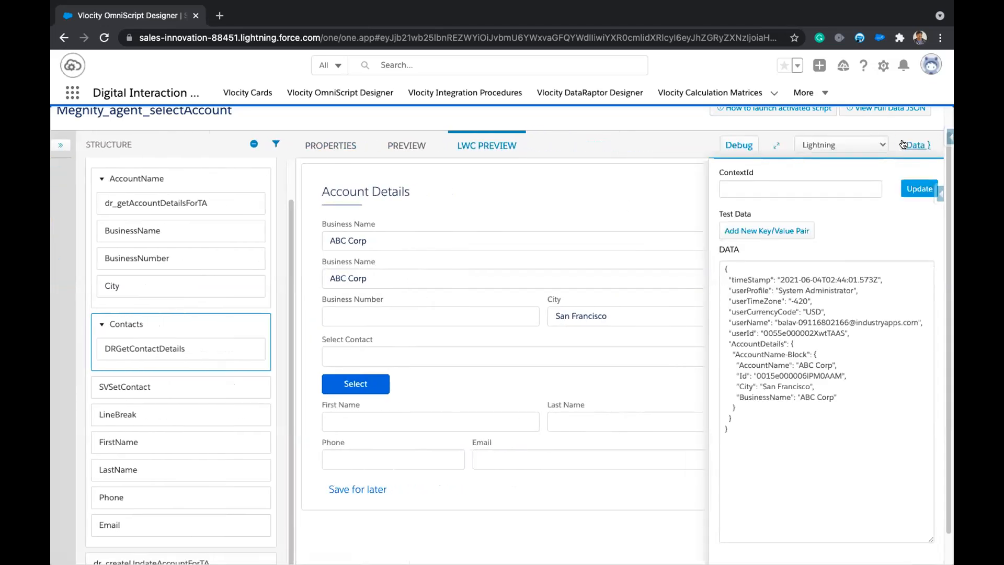
pyautogui.click(903, 145)
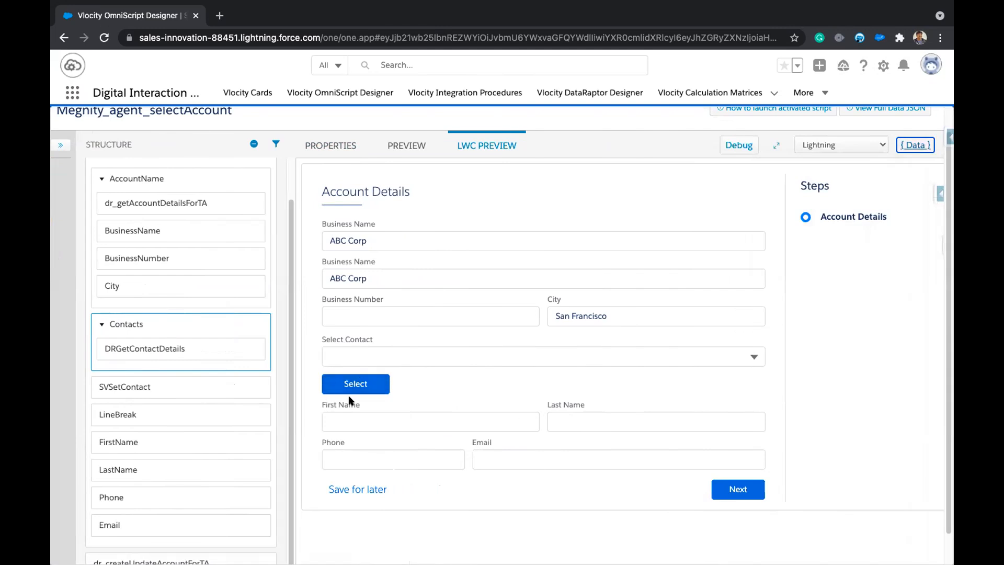
# Pick ABC Corp's contact so First Name, Last Name, Phone and Email auto-fill, then view the data JSON.
pyautogui.click(390, 239)
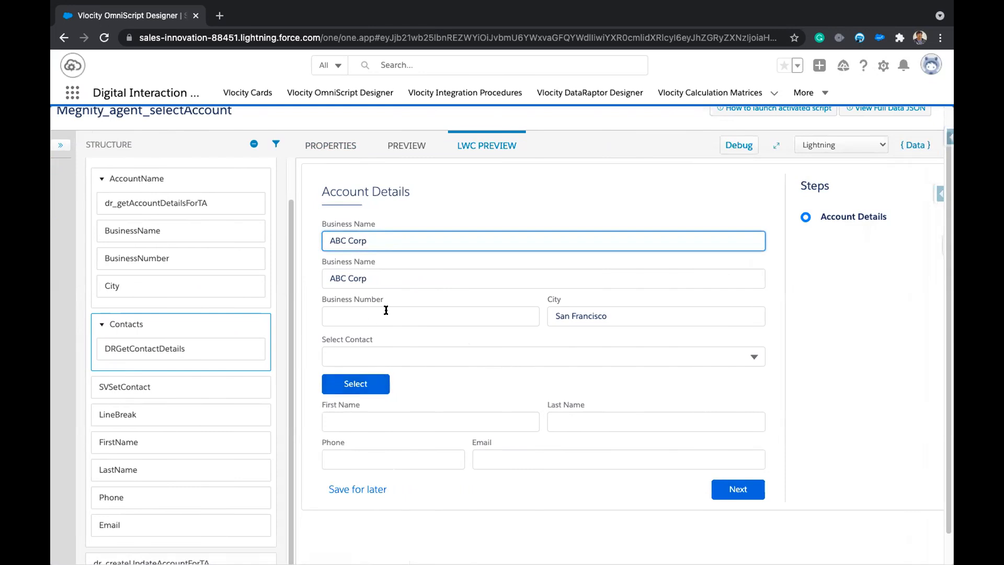
pyautogui.click(428, 356)
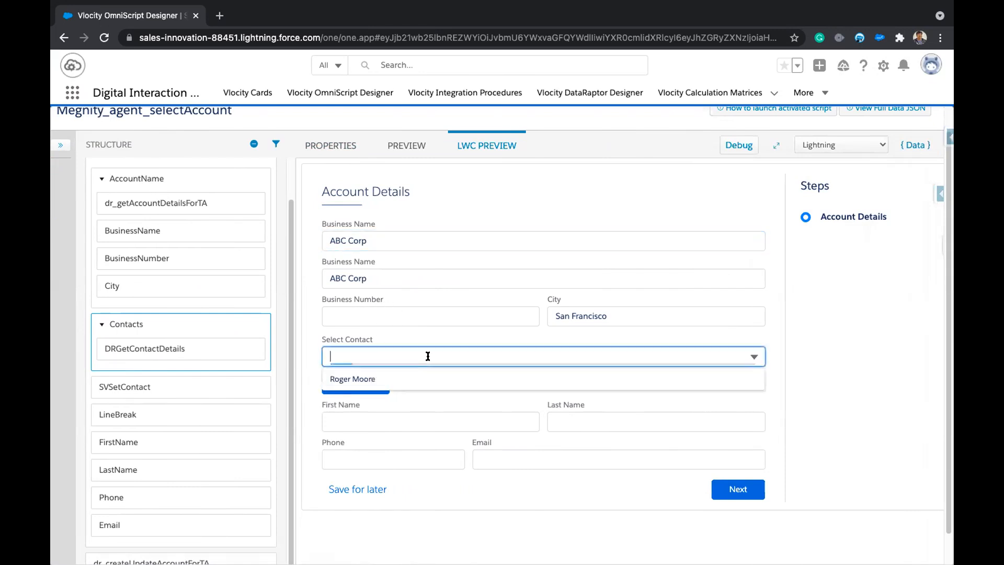
pyautogui.click(372, 379)
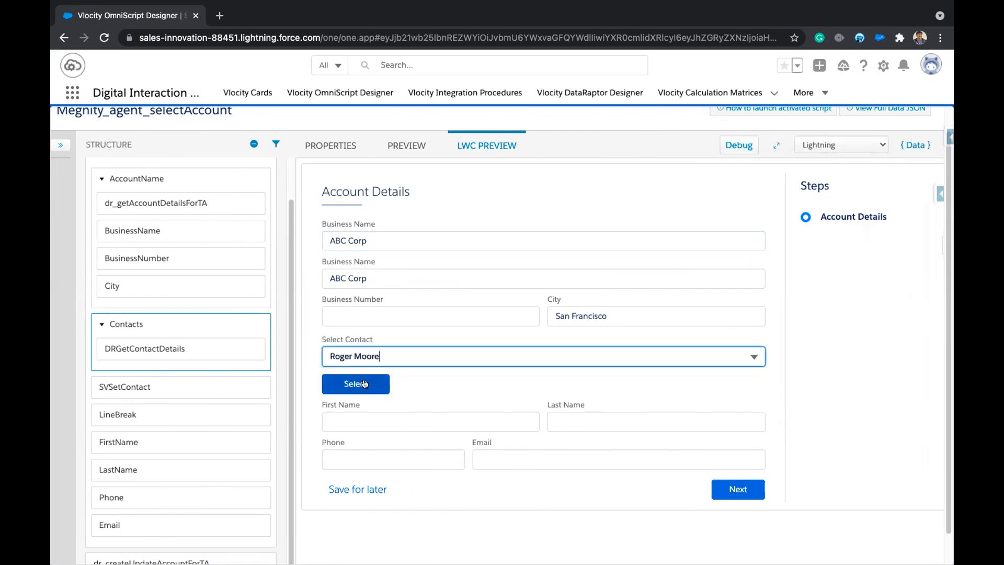
pyautogui.click(364, 384)
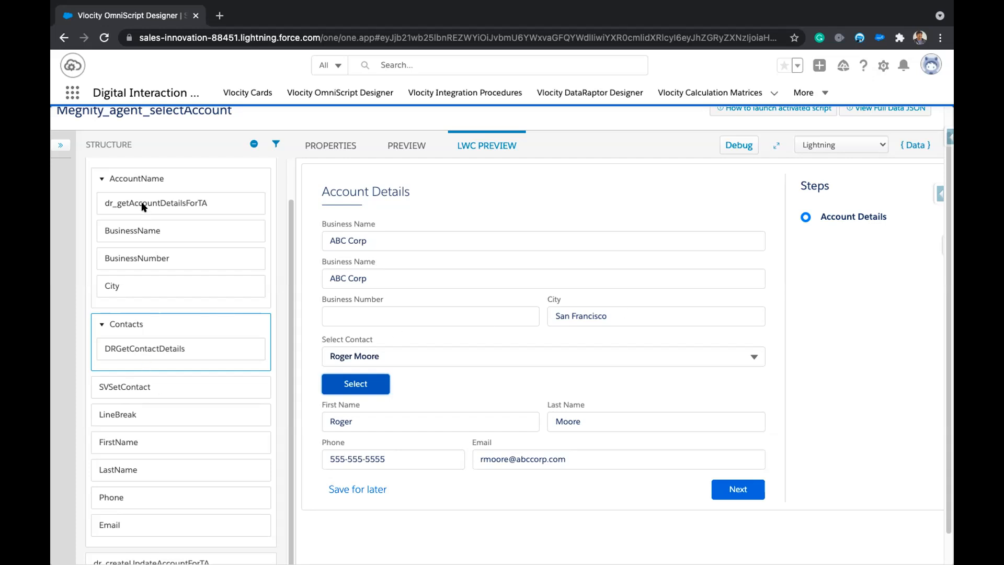
pyautogui.click(916, 146)
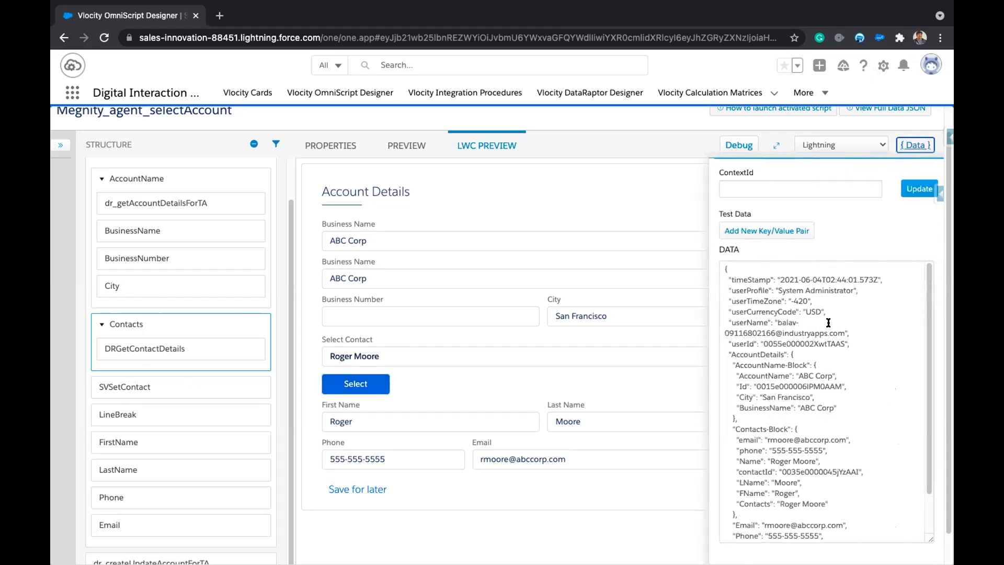
# Point out the AccountDetails, AccountName-Block and Id keys in the preview data JSON.
pyautogui.moveTo(735, 386); pyautogui.dragTo(858, 385)
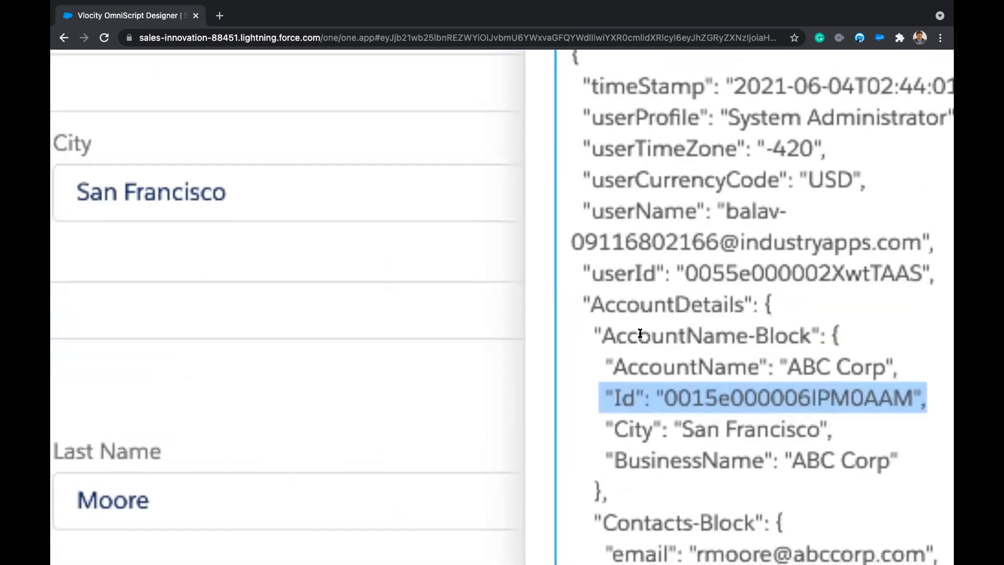
pyautogui.moveTo(745, 337); pyautogui.dragTo(805, 332)
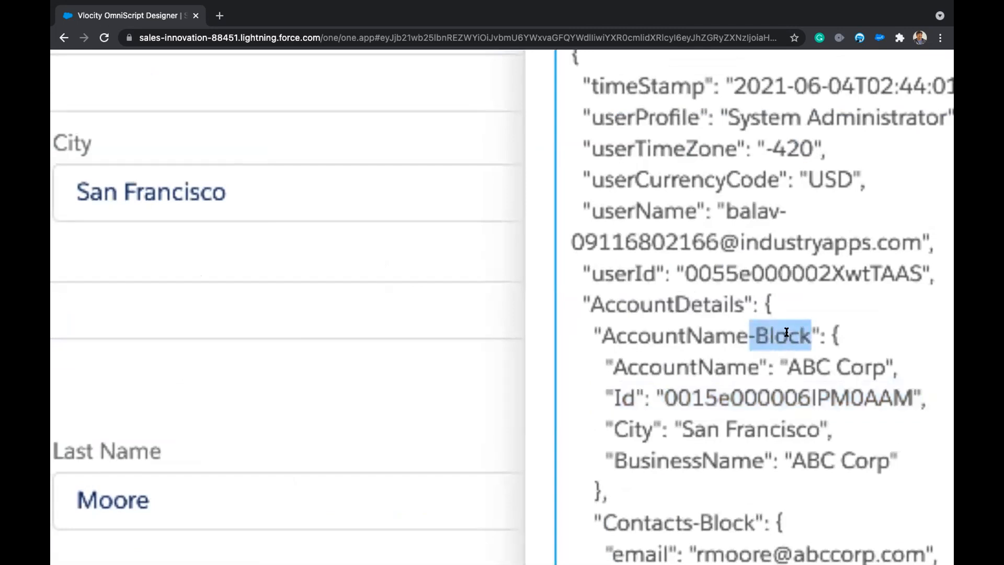
pyautogui.click(786, 333)
pyautogui.moveTo(611, 390); pyautogui.dragTo(633, 396)
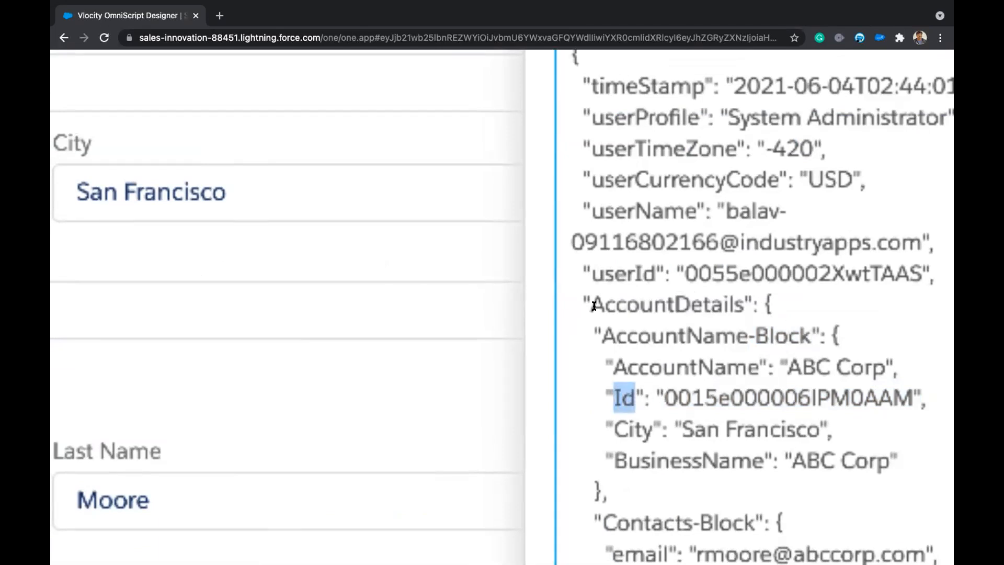
pyautogui.moveTo(589, 302); pyautogui.dragTo(741, 306)
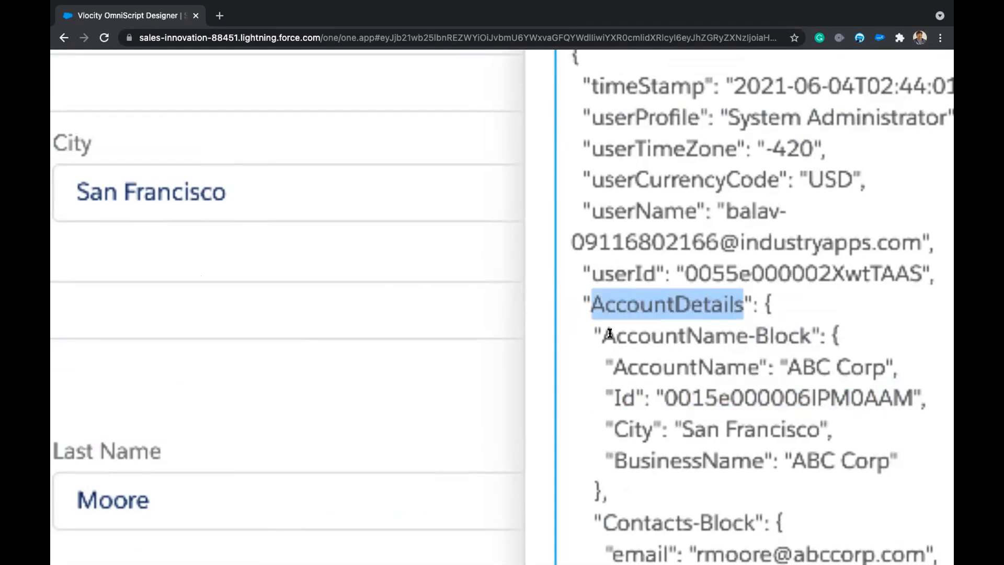
pyautogui.moveTo(604, 333); pyautogui.dragTo(807, 338)
pyautogui.moveTo(608, 396); pyautogui.dragTo(633, 396)
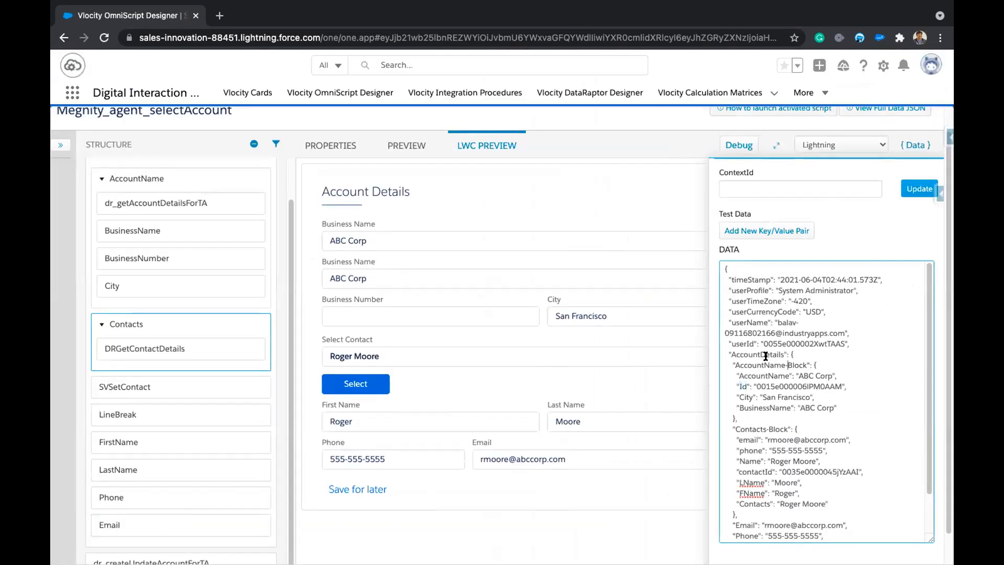
# Copy the AccountDetails block from the data JSON and open a new browser tab.
pyautogui.moveTo(739, 416); pyautogui.dragTo(726, 353)
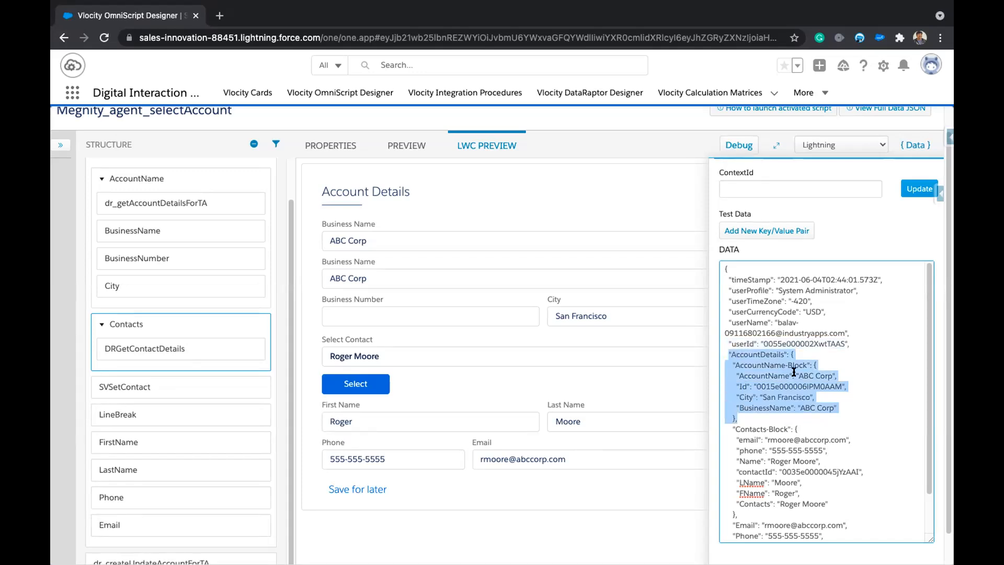
pyautogui.click(219, 16)
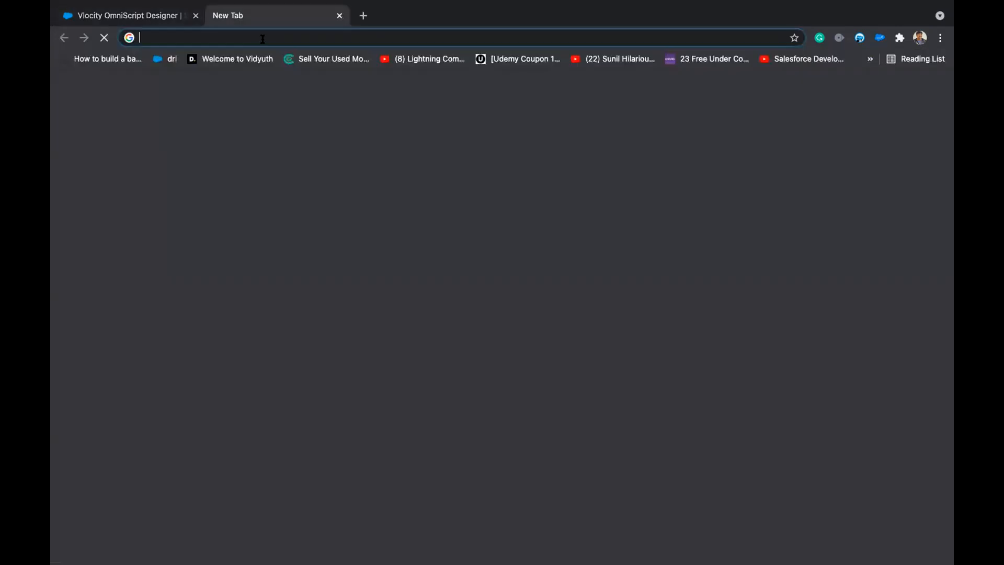
# Go to JSON Editor Online and paste the AccountDetails JSON over the existing document.
pyautogui.write('jsoneditoronline.org')
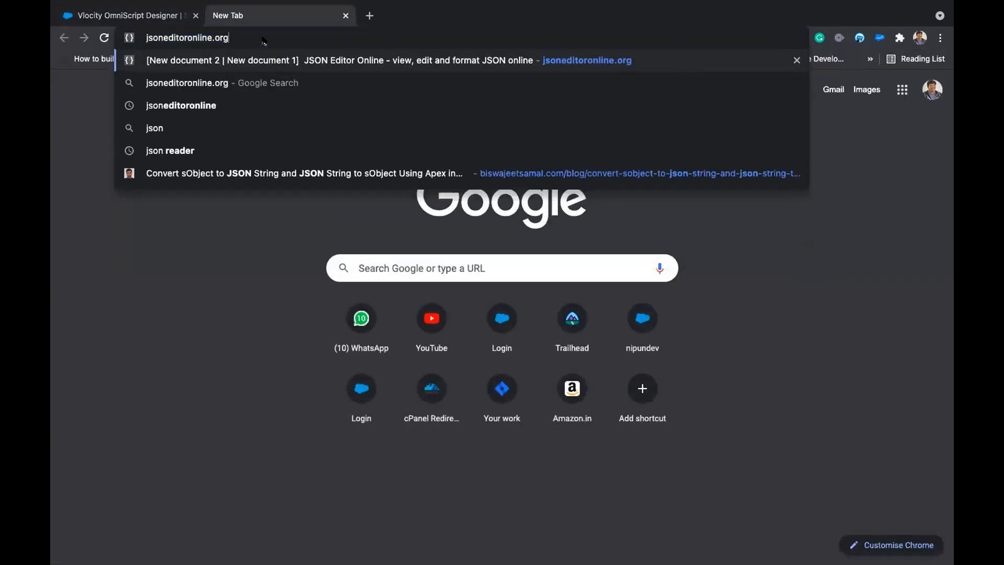
pyautogui.press('Return')
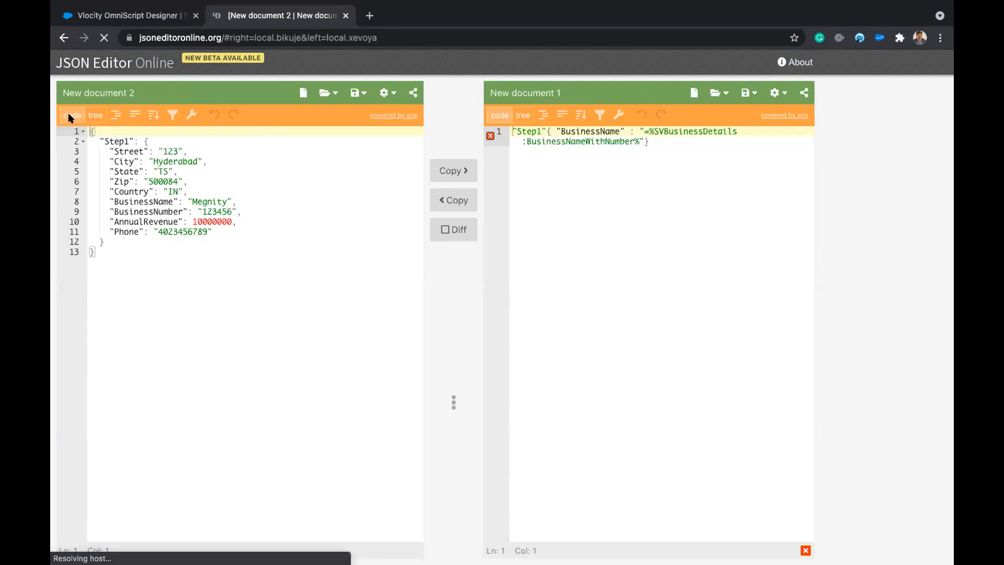
pyautogui.click(137, 226)
pyautogui.moveTo(133, 249); pyautogui.dragTo(82, 127)
pyautogui.write('"AccountDetails": {     "AccountName-Block": {       "AccountName": "ABC Corp",       "Id": "0015e000006lPM0AAM",       "City": "San Francisco",       "BusinessName": "ABC Corp"     },')
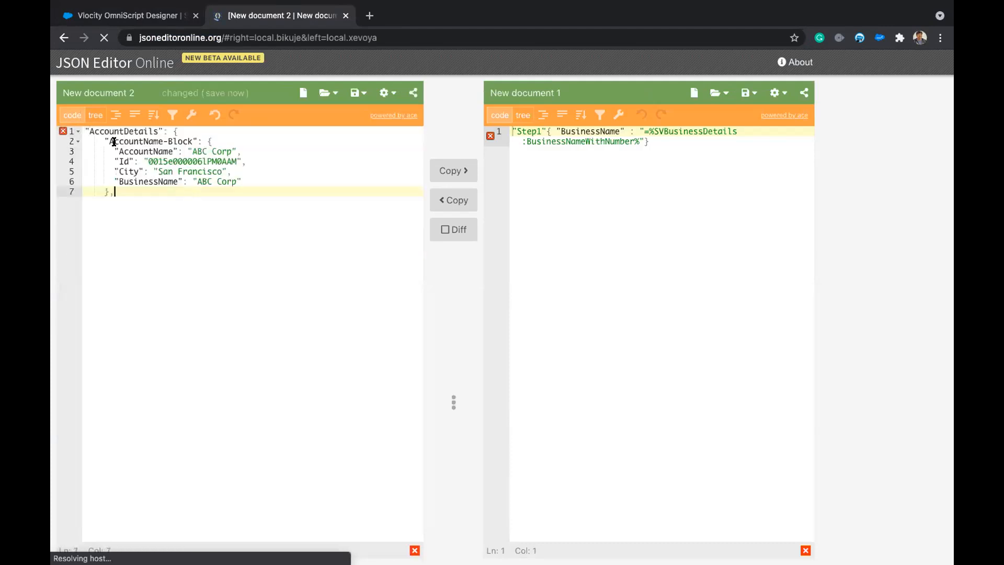
# Wrap the pasted JSON in outer braces and remove the trailing comma.
pyautogui.click(86, 130)
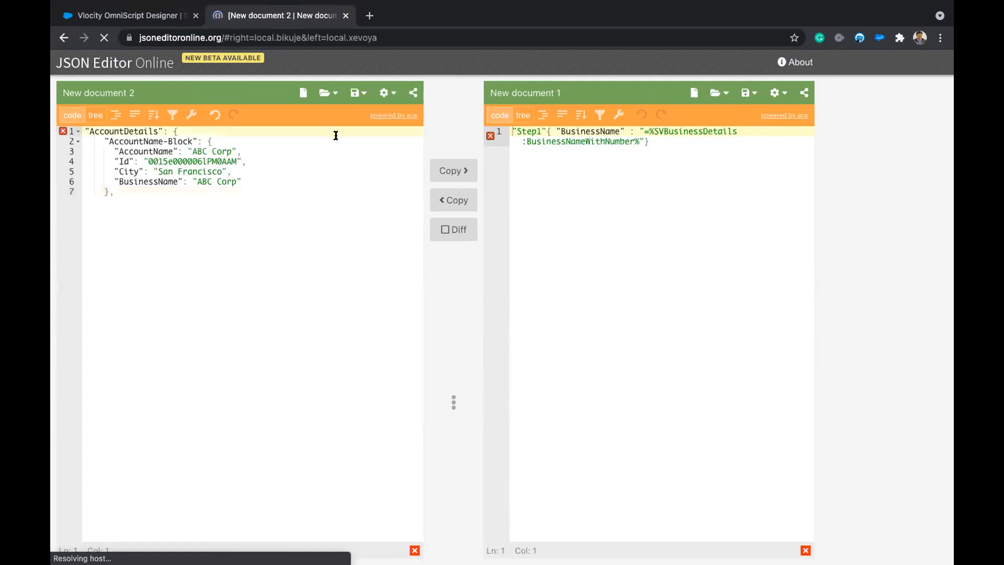
pyautogui.write('{')
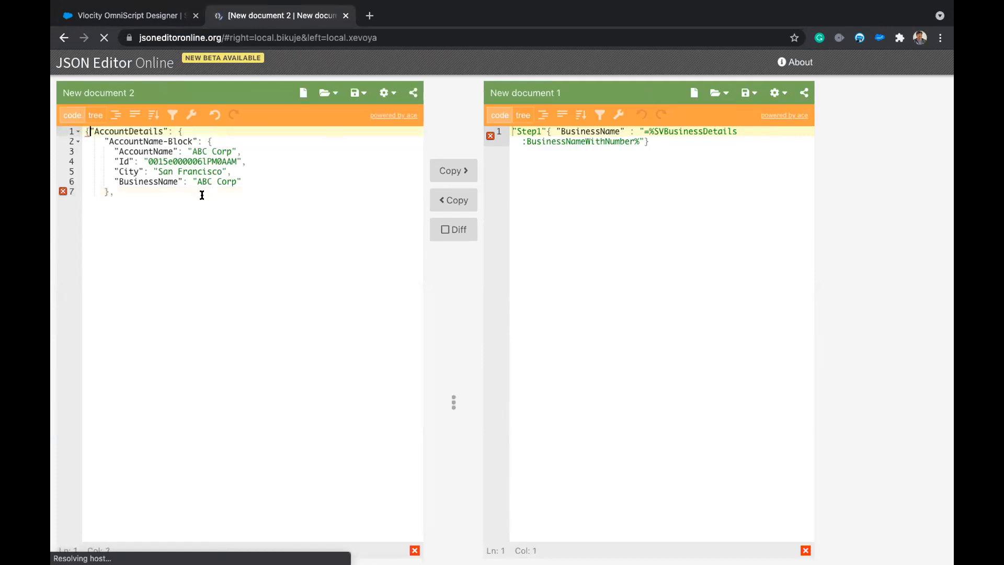
pyautogui.click(179, 194)
pyautogui.press('BackSpace')
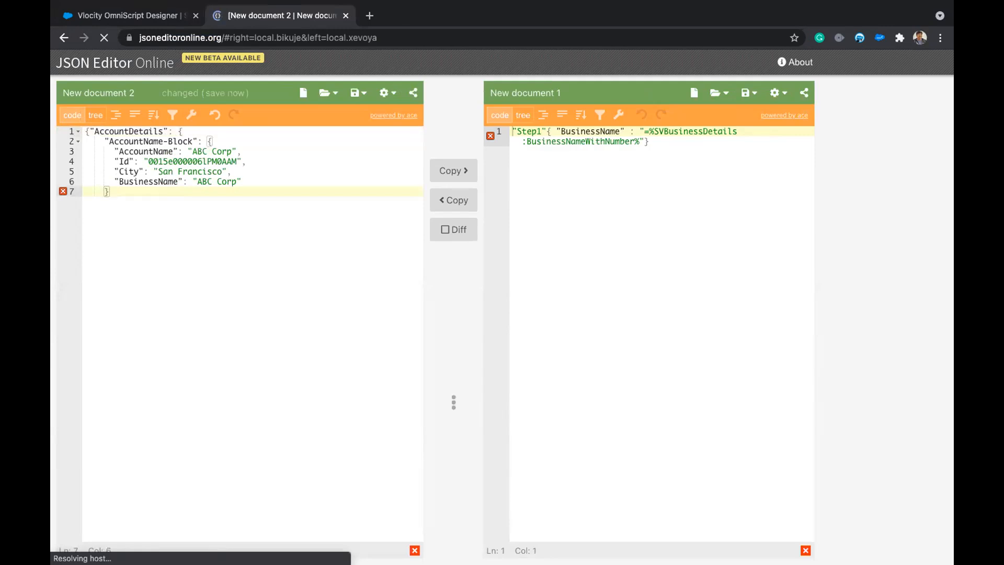
pyautogui.write('}')
pyautogui.press('Left')
pyautogui.press('Return')
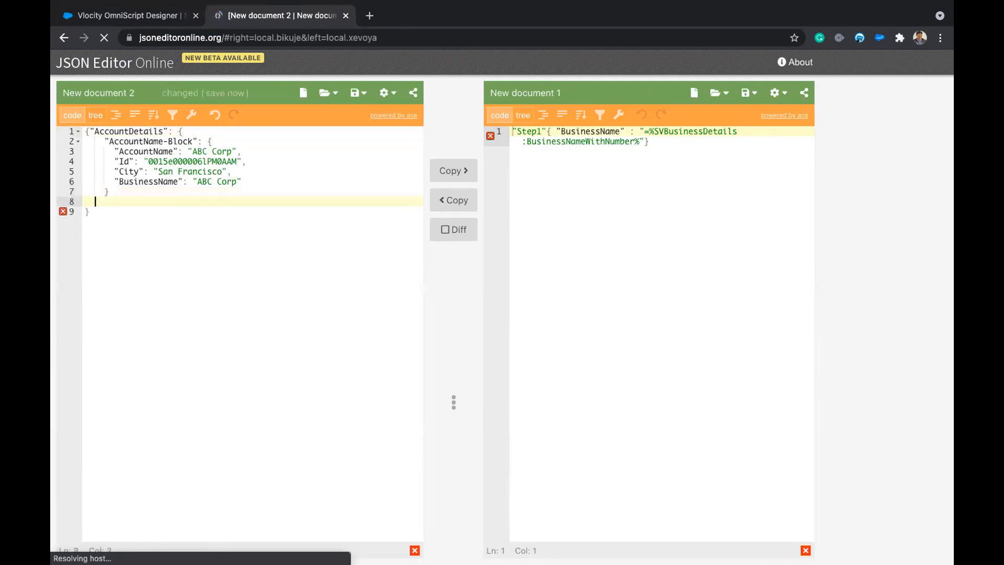
pyautogui.click(165, 265)
# Tidy the JSON line breaks so the outer braces sit on their own lines.
pyautogui.click(88, 127)
pyautogui.write('[')
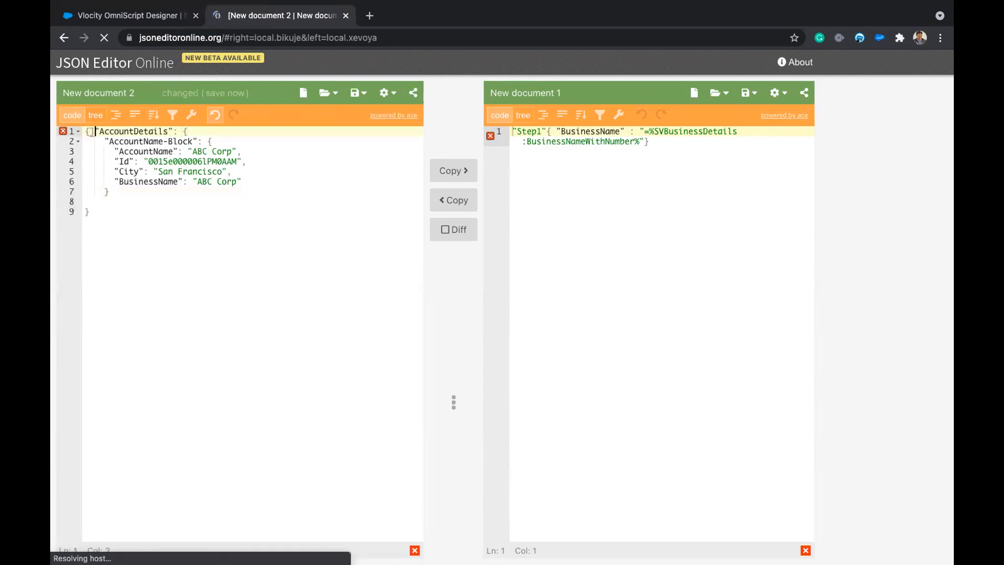
pyautogui.click(215, 115)
pyautogui.press('Return')
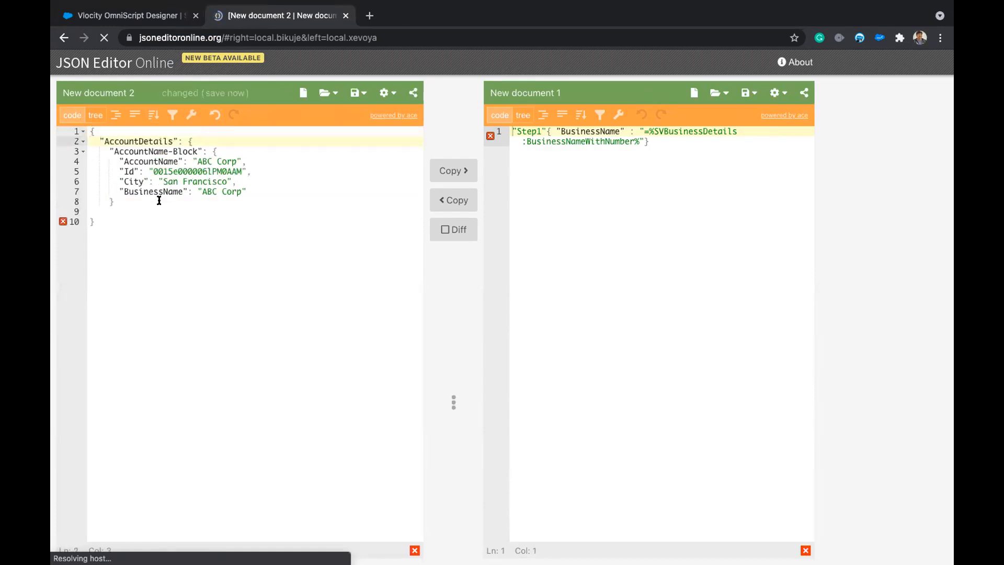
pyautogui.click(117, 204)
pyautogui.click(106, 222)
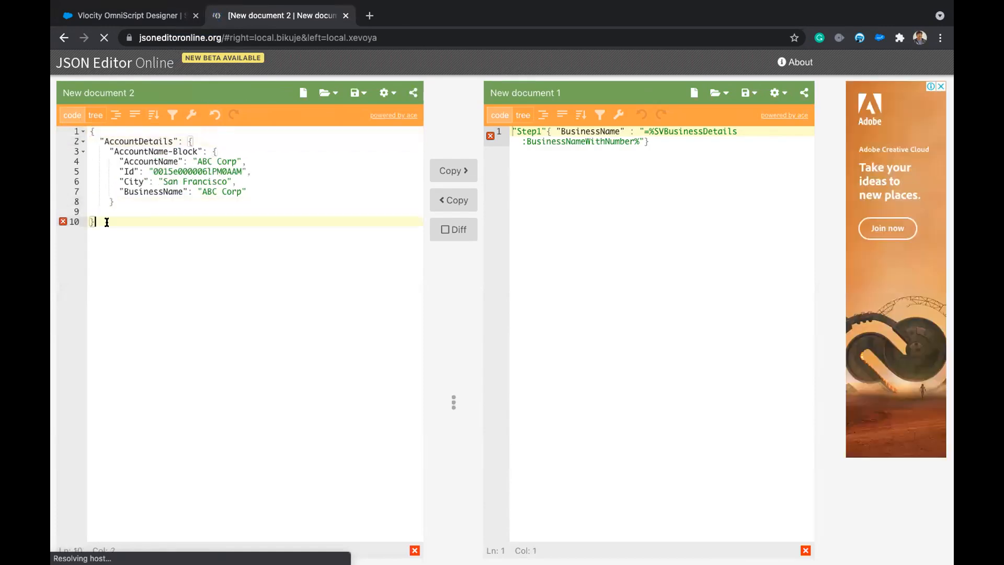
pyautogui.press('Return')
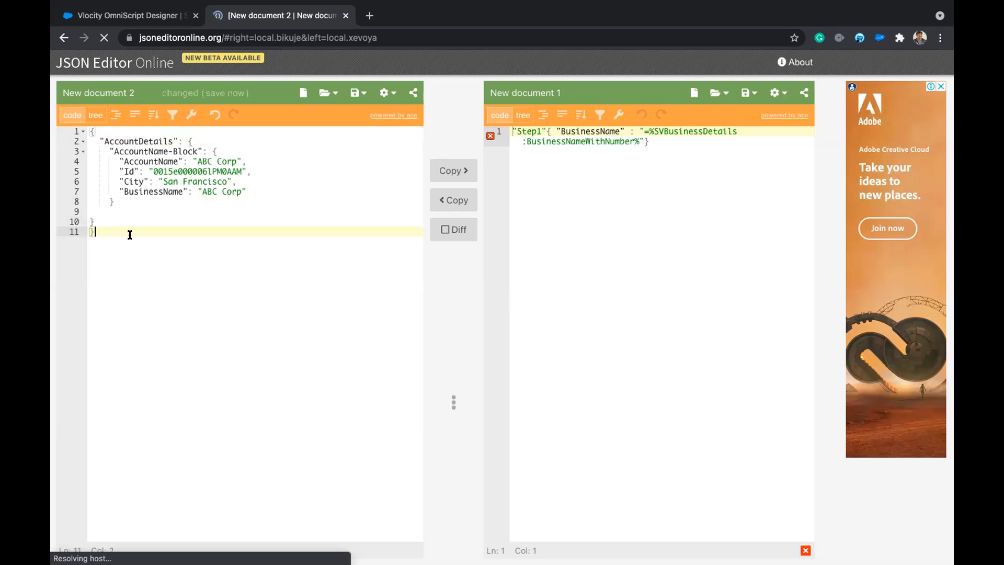
pyautogui.click(118, 209)
pyautogui.press('BackSpace')
pyautogui.press('BackSpace')
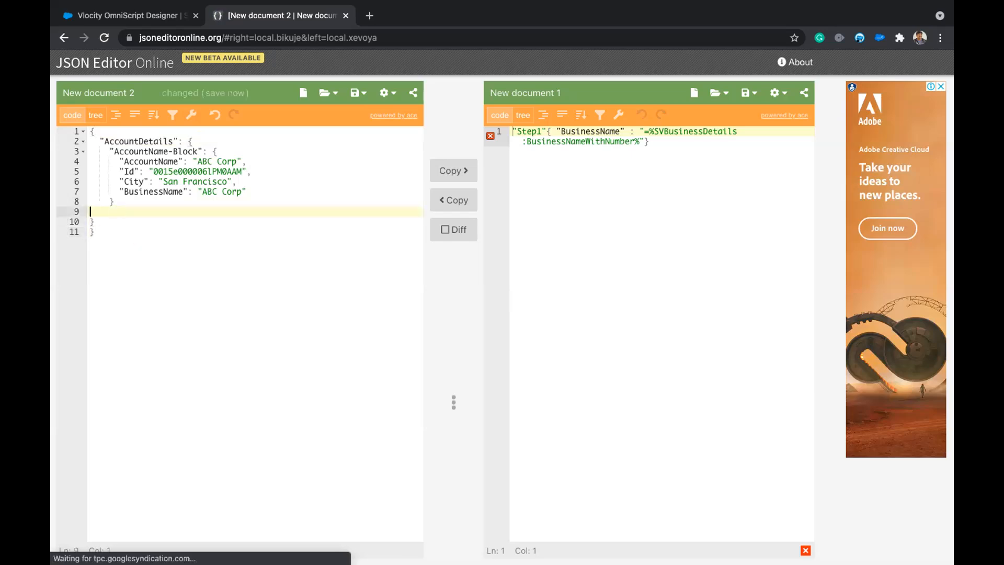
pyautogui.click(97, 239)
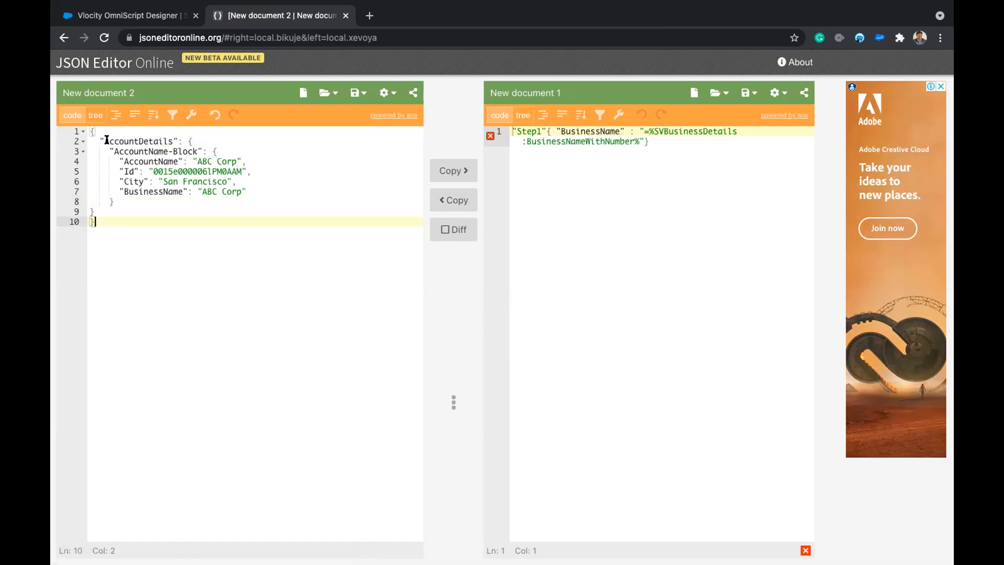
# In tree view, expand AccountDetails and AccountName-Block to check field paths, then return to Salesforce.
pyautogui.click(96, 115)
pyautogui.click(109, 166)
pyautogui.click(124, 181)
pyautogui.click(157, 217)
pyautogui.click(157, 166)
pyautogui.click(164, 180)
pyautogui.doubleClick(164, 179)
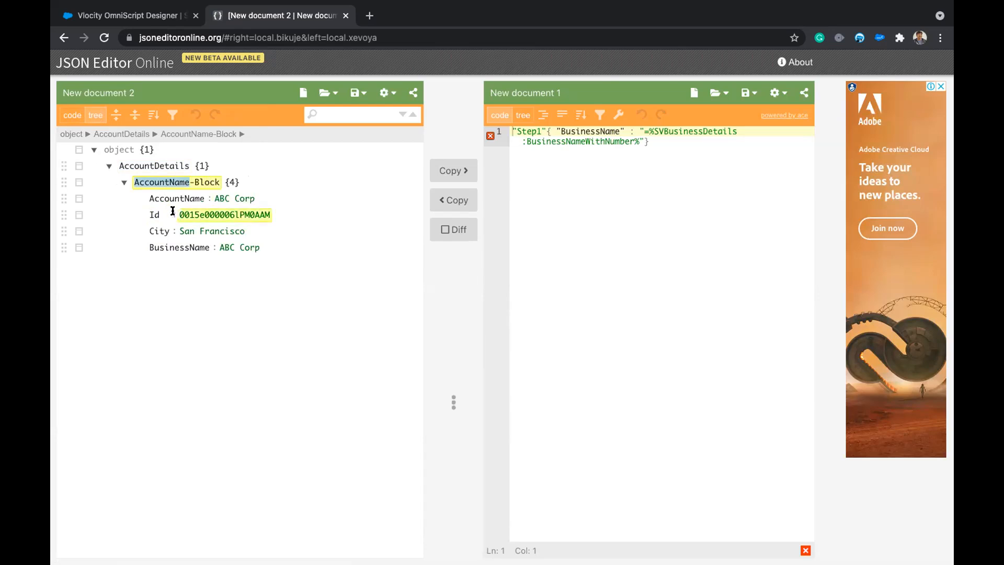
pyautogui.click(136, 16)
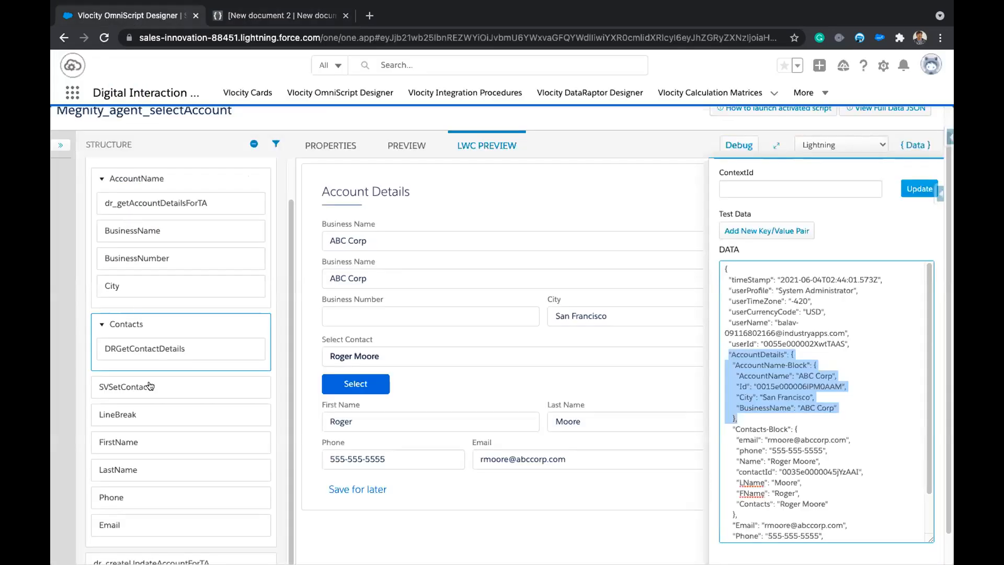
# Open DRGetContactDetails and confirm it passes AccountDetails:AccountName-Block:Id as filter value accId.
pyautogui.click(156, 351)
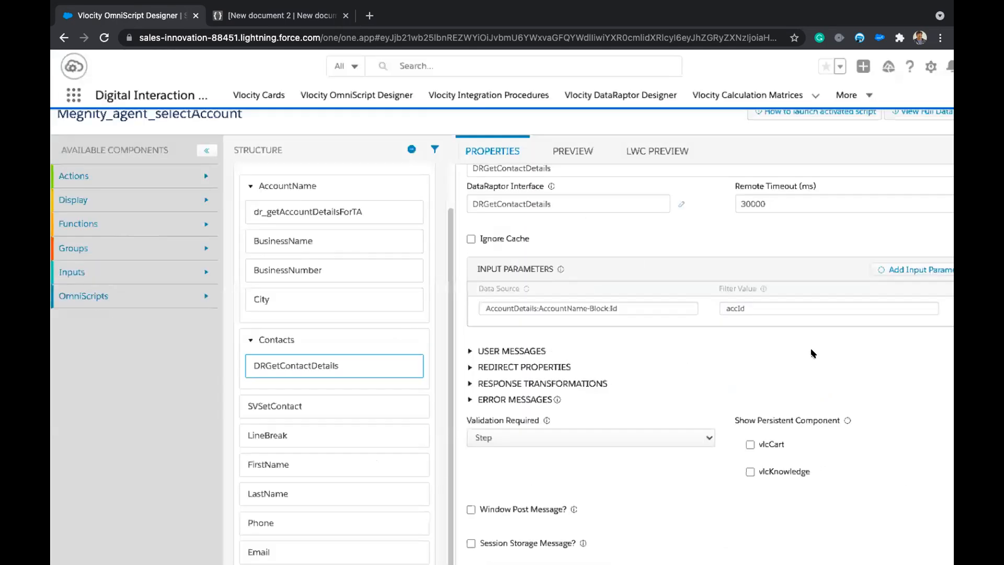
pyautogui.moveTo(715, 293); pyautogui.dragTo(679, 298)
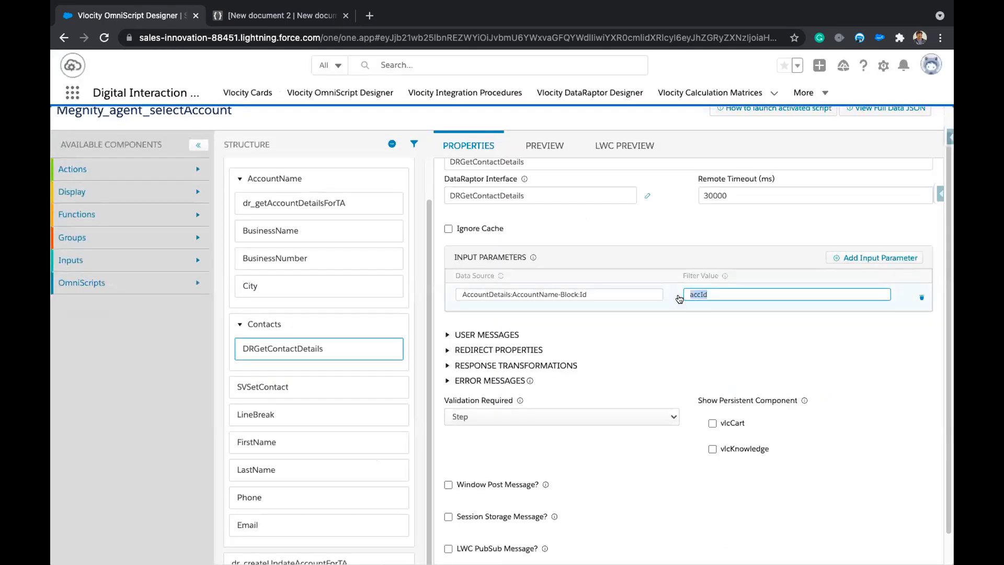
pyautogui.click(726, 322)
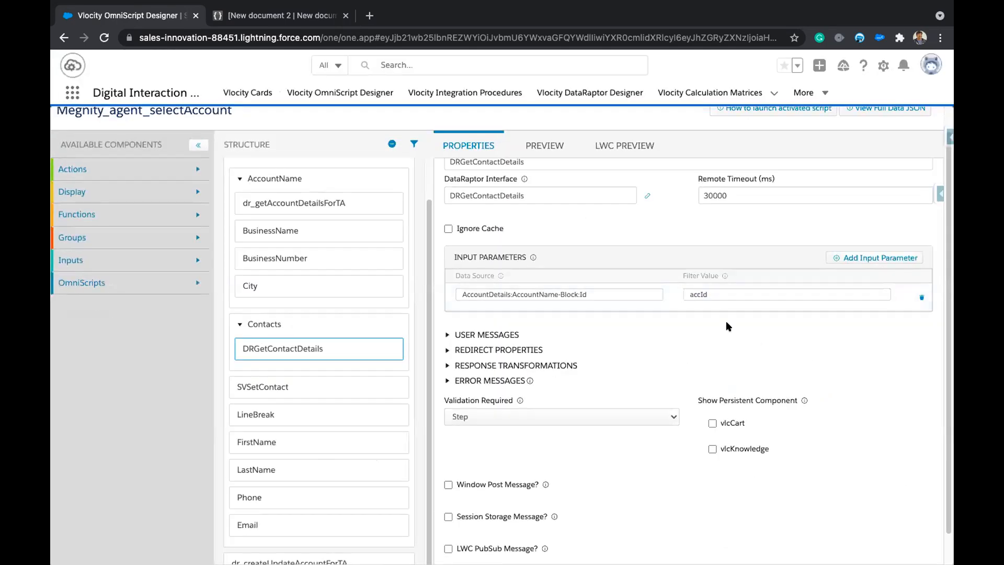
pyautogui.moveTo(708, 290); pyautogui.dragTo(685, 287)
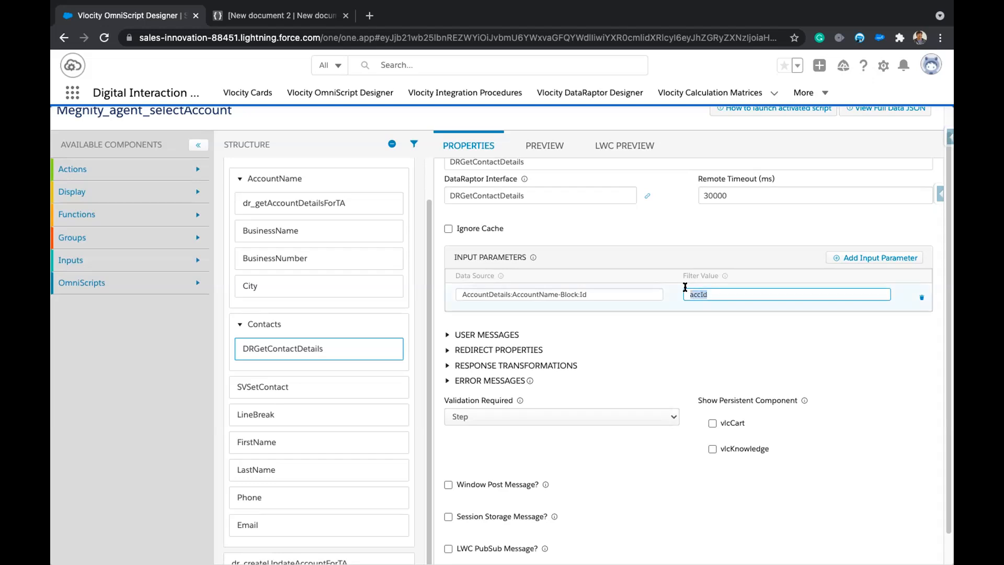
pyautogui.click(684, 335)
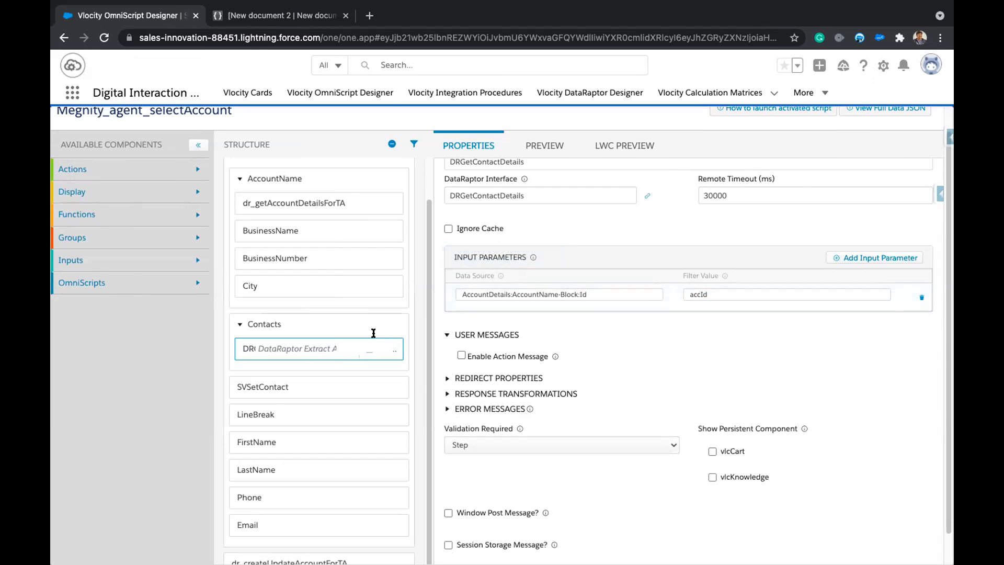
pyautogui.scroll(2, 604, 285)
pyautogui.scroll(3, 604, 285)
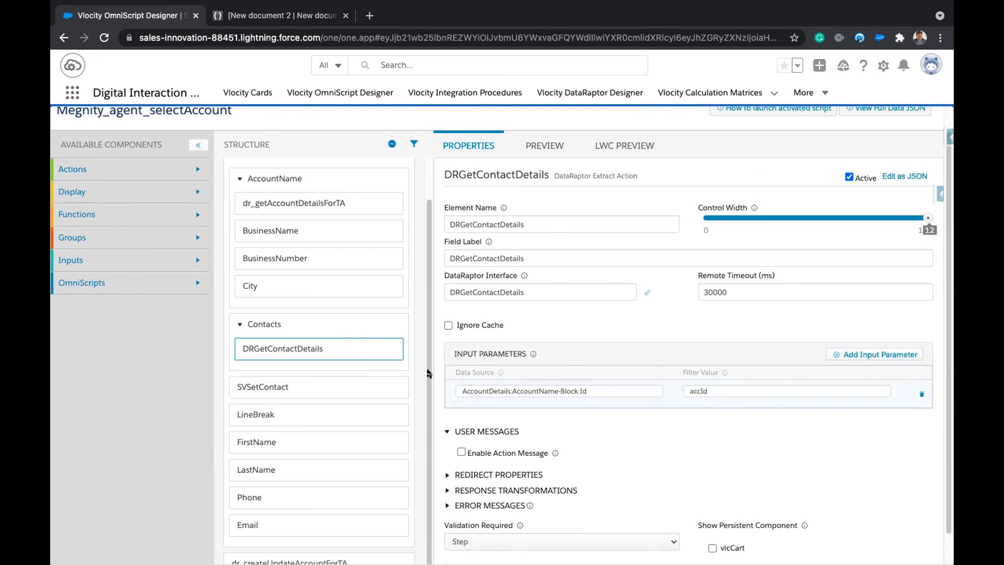
# Check the Contacts Typeahead Key 'Name', then open dr_getAccountDetailsForTA, which passes AccountName as inputKey.
pyautogui.click(279, 321)
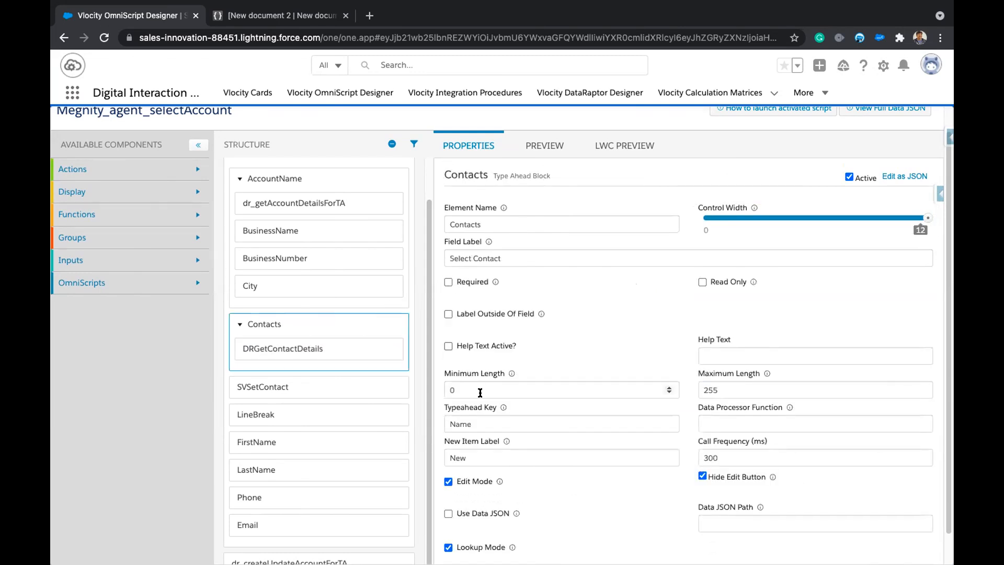
pyautogui.scroll(-1, 479, 392)
pyautogui.doubleClick(451, 402)
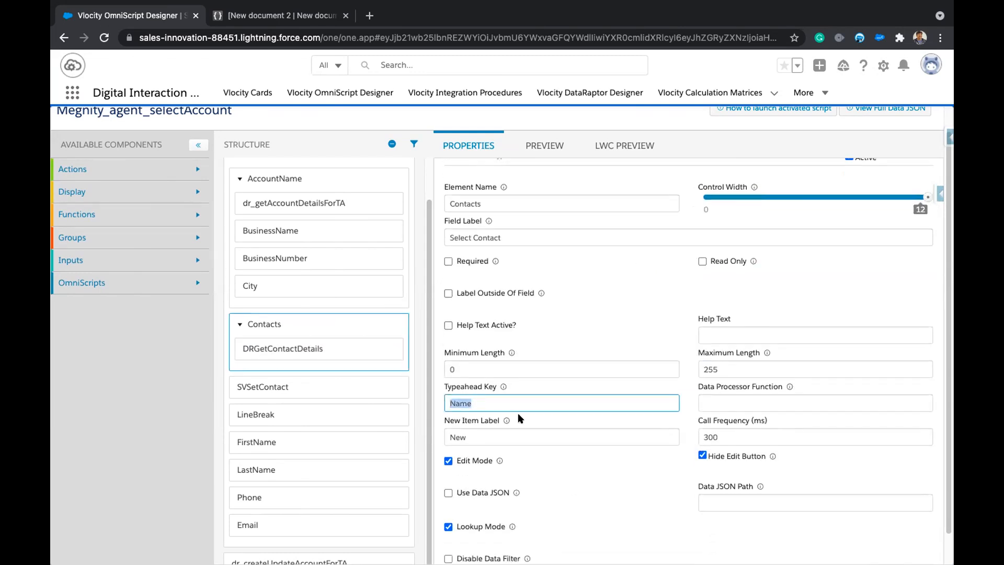
pyautogui.scroll(-3, 583, 412)
pyautogui.scroll(-1, 555, 437)
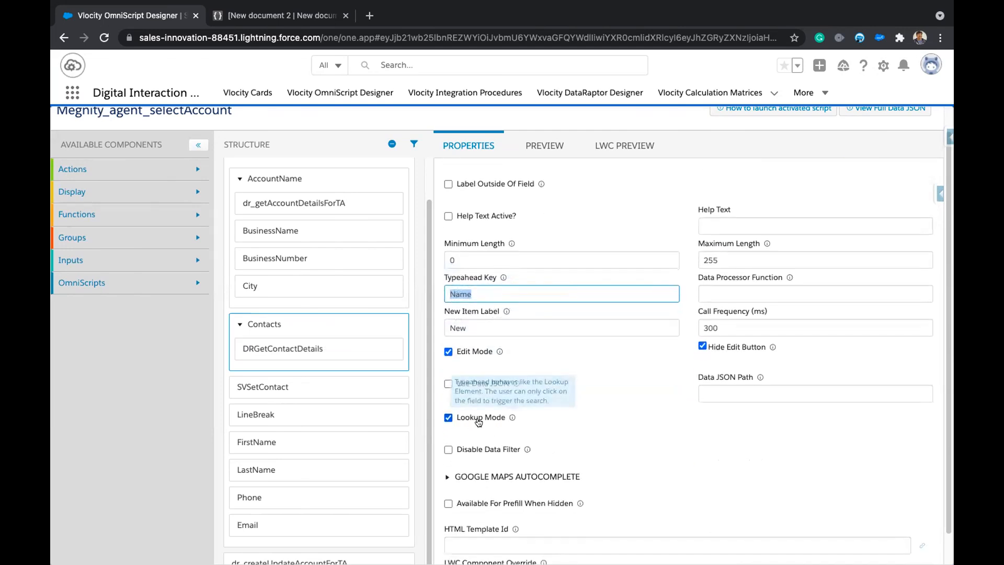
pyautogui.scroll(5, 541, 409)
pyautogui.scroll(5, 399, 329)
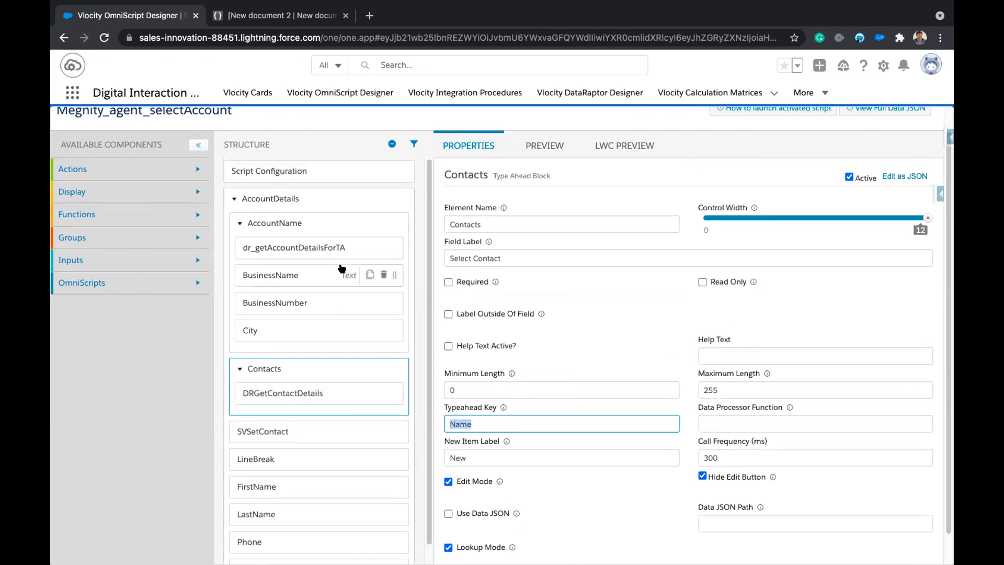
pyautogui.click(302, 243)
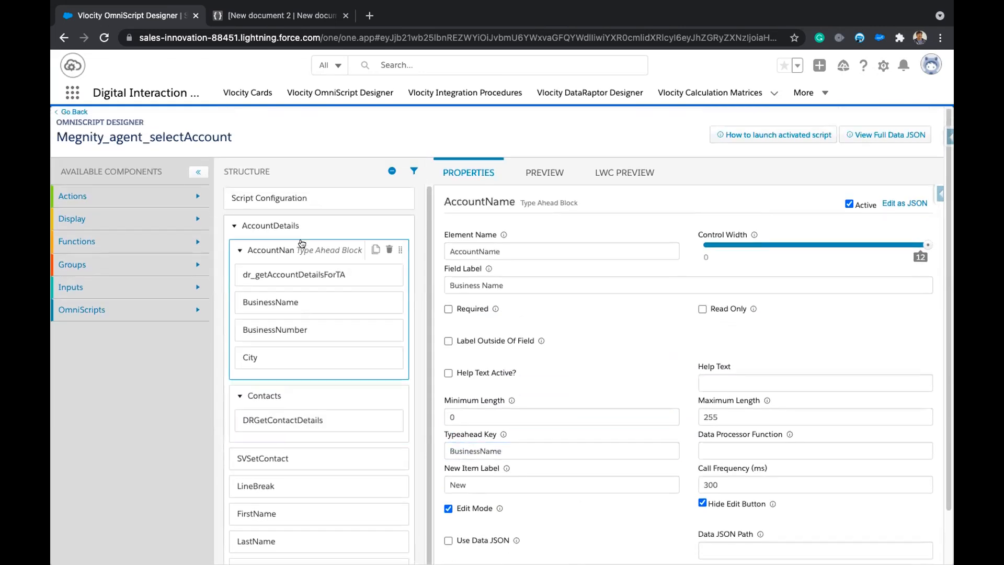
pyautogui.click(302, 275)
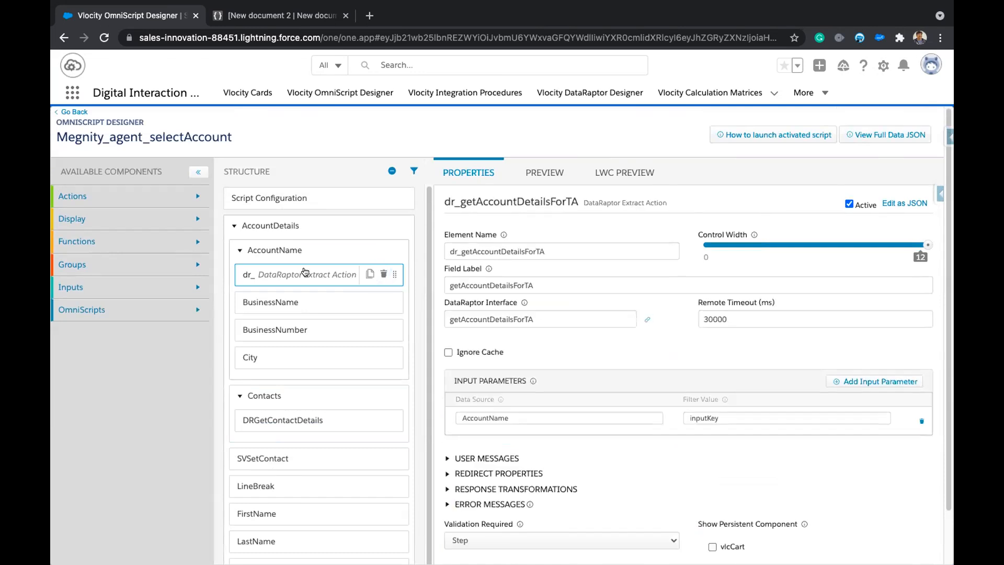
# Open getAccountDetailsForTA in a new tab and start a filter below Name LIKE inputKey.
pyautogui.click(645, 319)
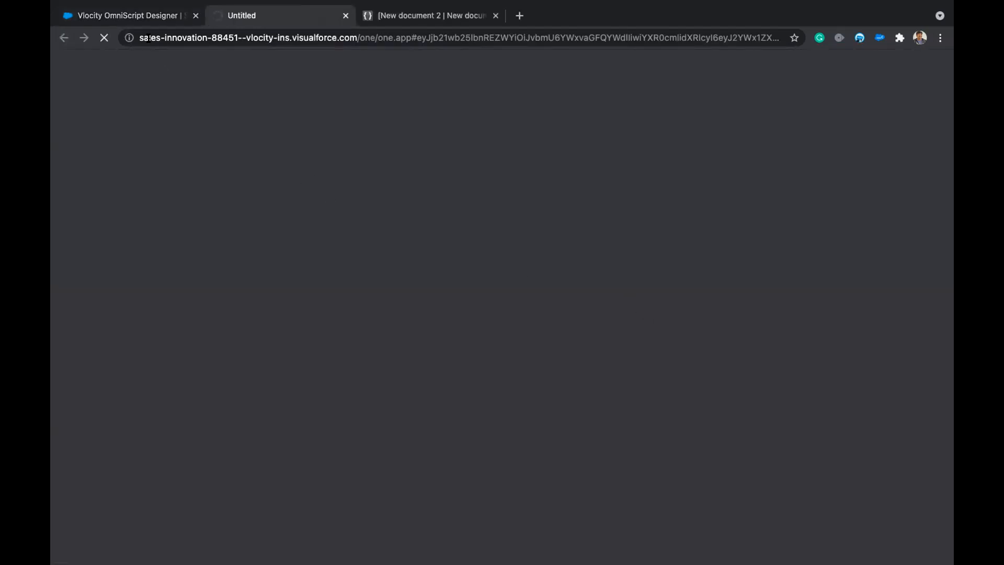
pyautogui.click(146, 19)
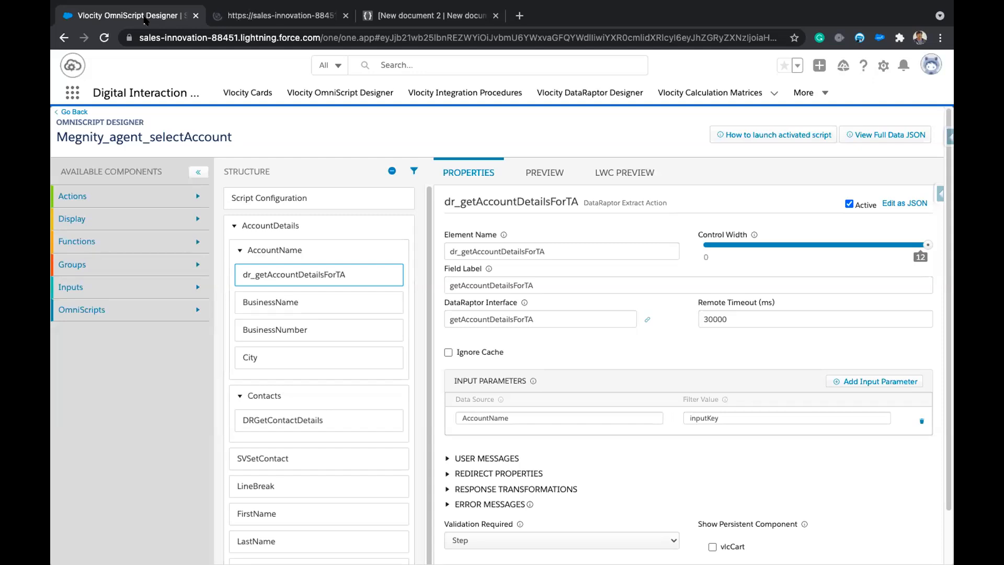
pyautogui.click(277, 18)
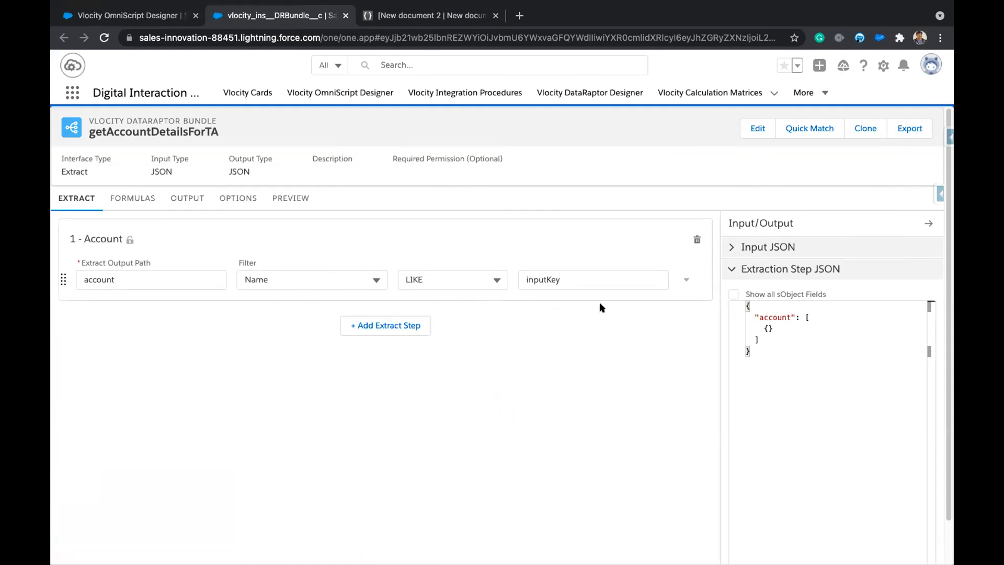
pyautogui.click(142, 21)
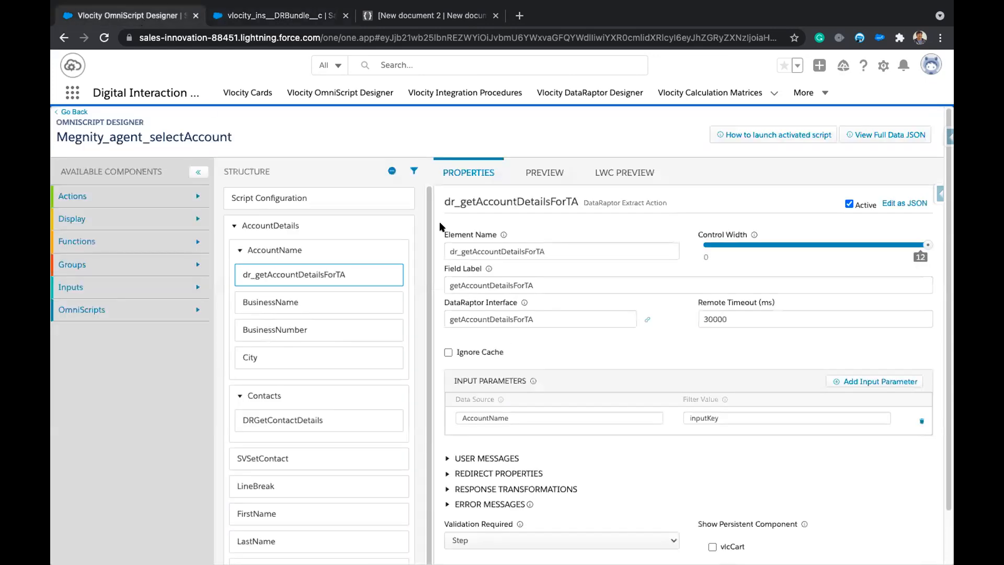
pyautogui.click(280, 17)
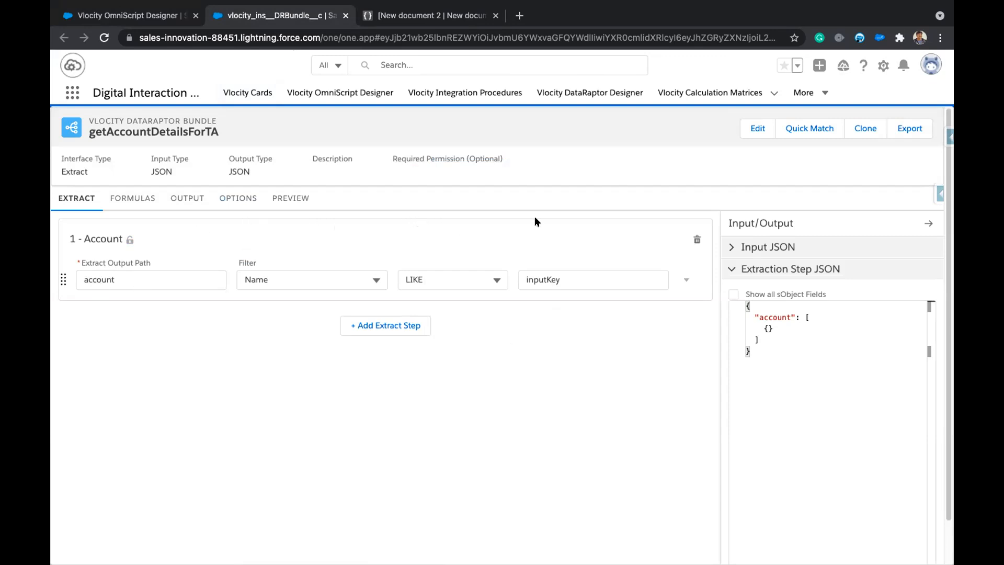
pyautogui.click(688, 281)
# Add an OR filter: AccountNumber LIKE inputKey, copying inputKey from the Name condition.
pyautogui.click(663, 322)
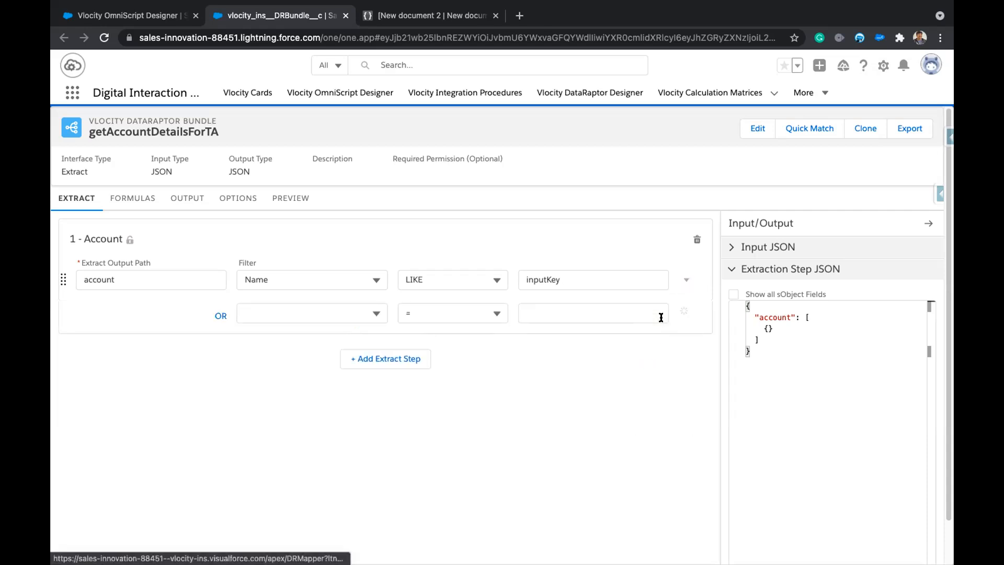
pyautogui.click(287, 308)
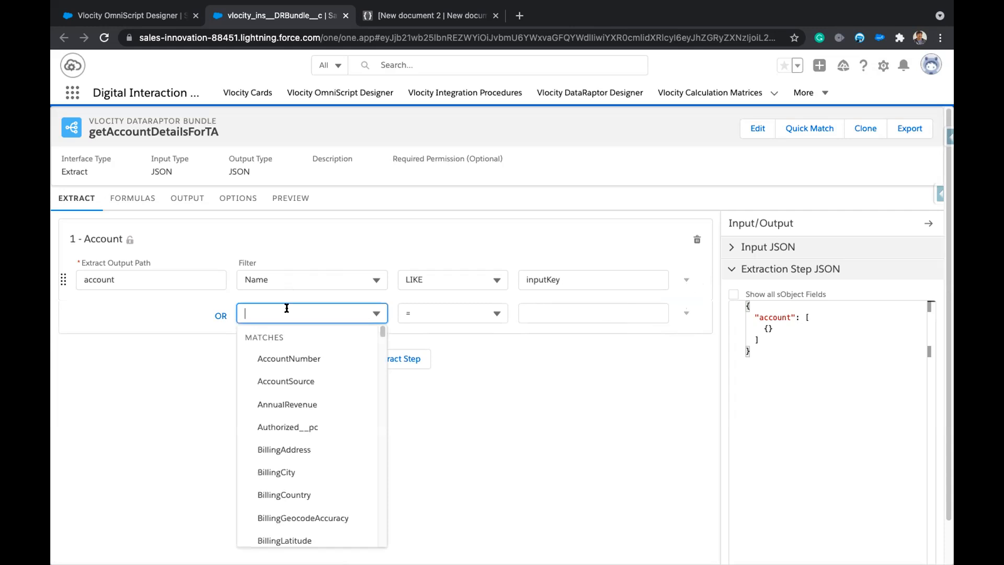
pyautogui.write('A')
pyautogui.click(274, 380)
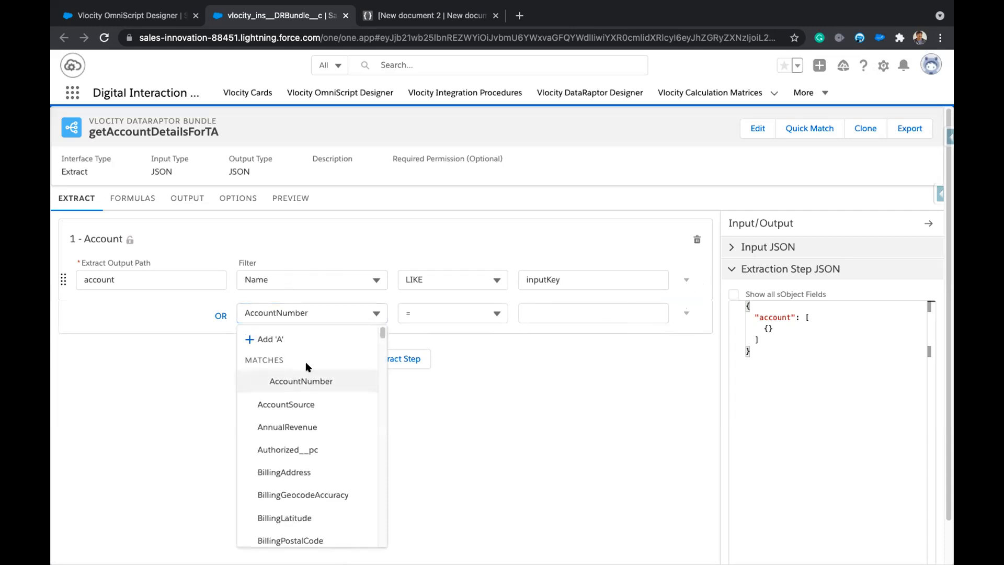
pyautogui.click(489, 309)
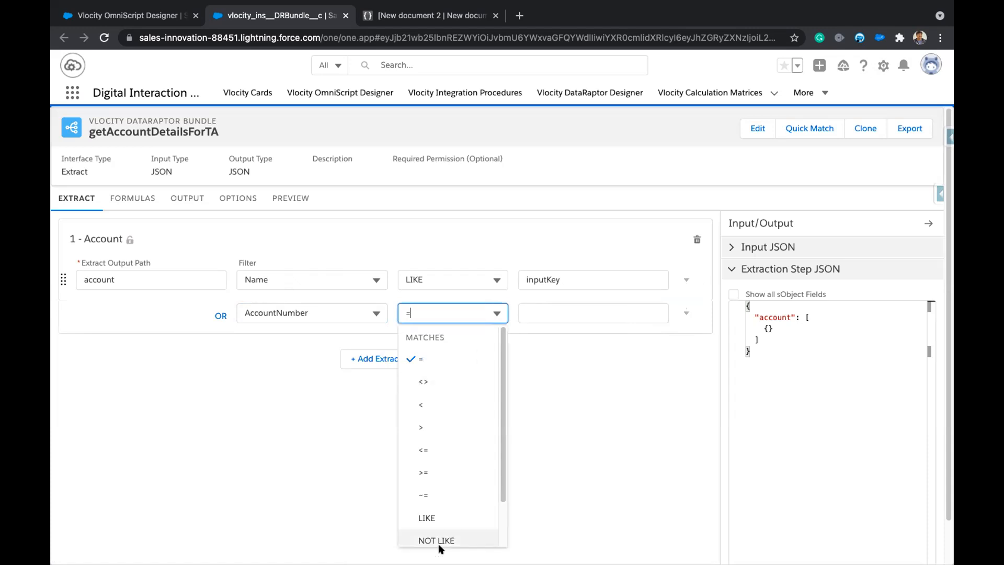
pyautogui.click(439, 516)
pyautogui.doubleClick(546, 278)
pyautogui.hotkey('ctrl', 'c')
pyautogui.click(558, 312)
pyautogui.hotkey('ctrl', 'v')
pyautogui.click(576, 403)
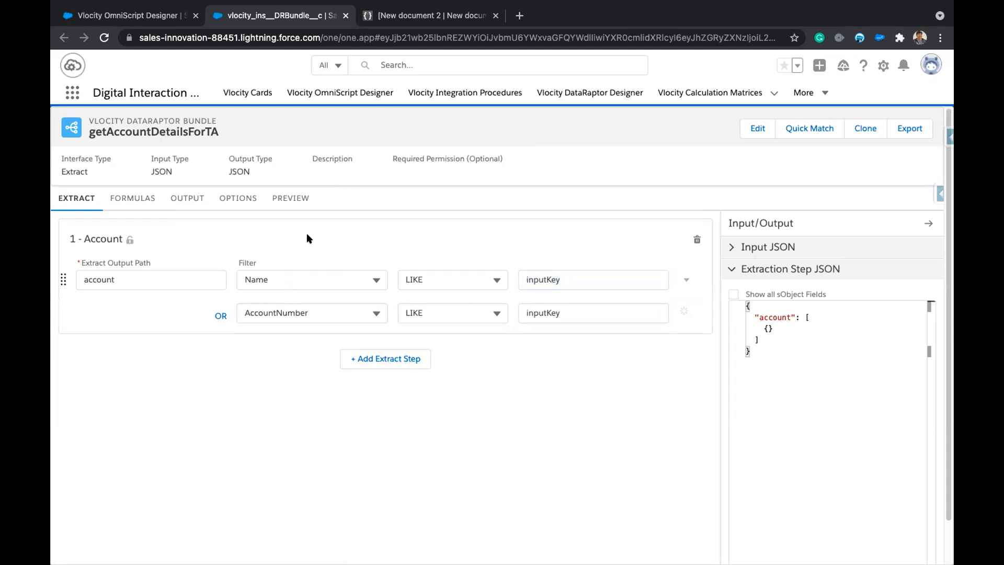
# Run the DataRaptor preview test with inputKey ABC, returning four accounts.
pyautogui.click(290, 199)
pyautogui.scroll(-2, 241, 387)
pyautogui.click(240, 546)
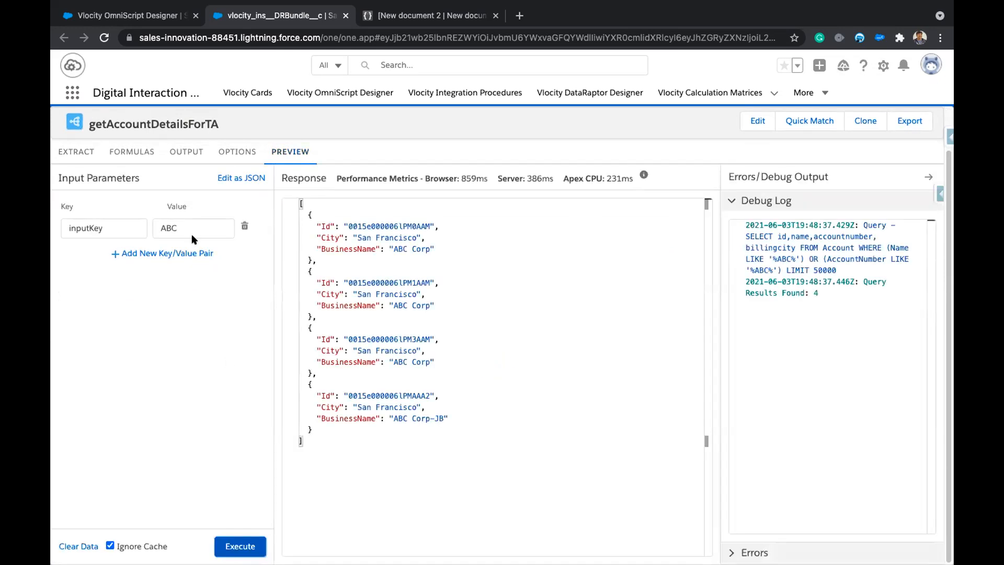
# Check the output mappings, then run preview tests with inputKey Acme and then AC.
pyautogui.click(178, 152)
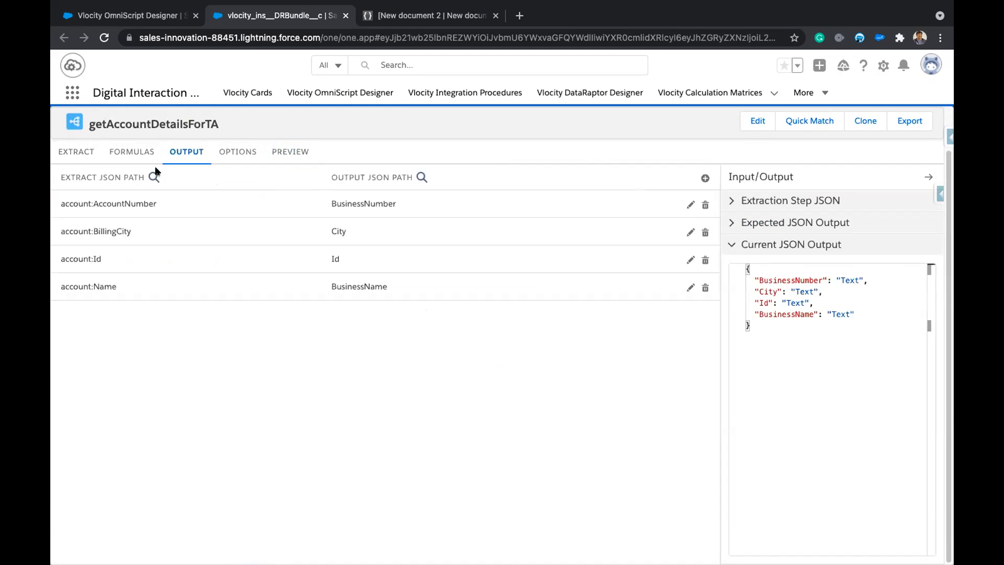
pyautogui.click(285, 151)
pyautogui.click(203, 228)
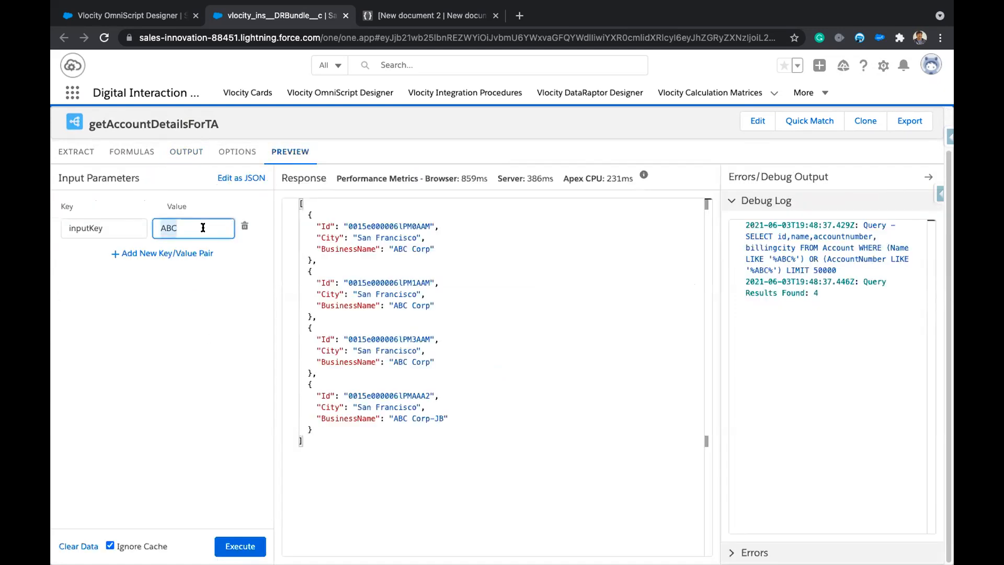
pyautogui.write('Acme')
pyautogui.click(240, 546)
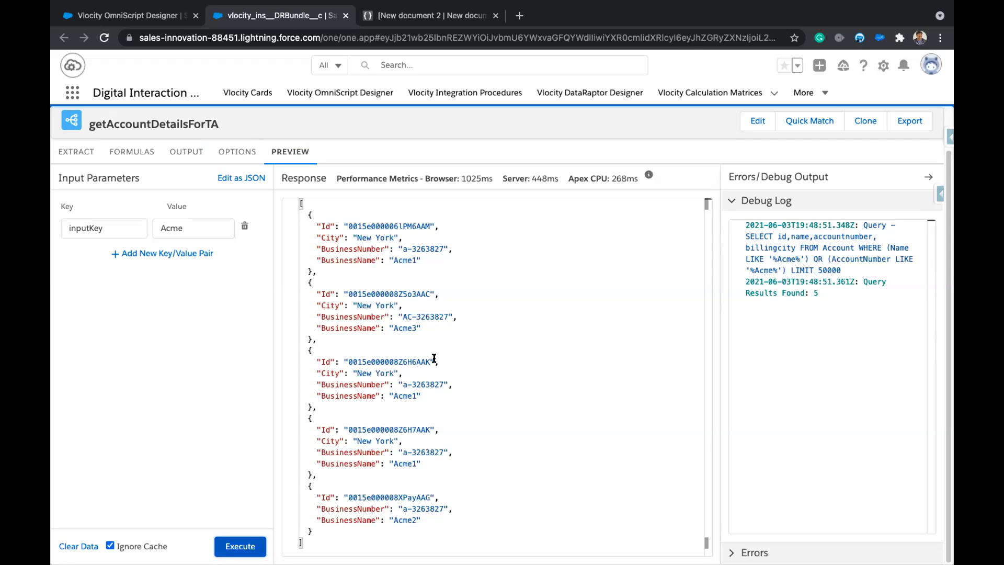
pyautogui.doubleClick(405, 317)
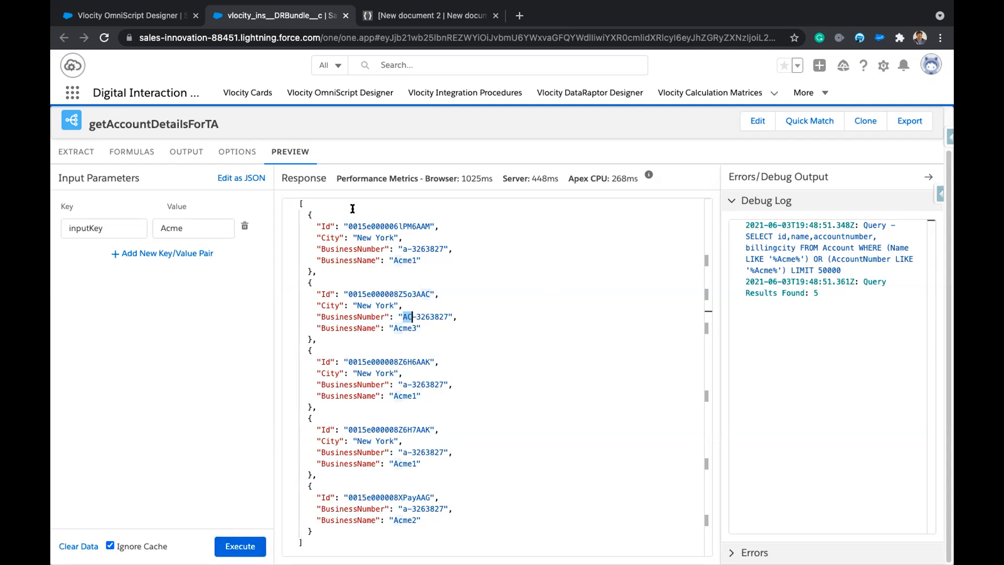
pyautogui.doubleClick(189, 228)
pyautogui.press('super+v')
pyautogui.click(245, 546)
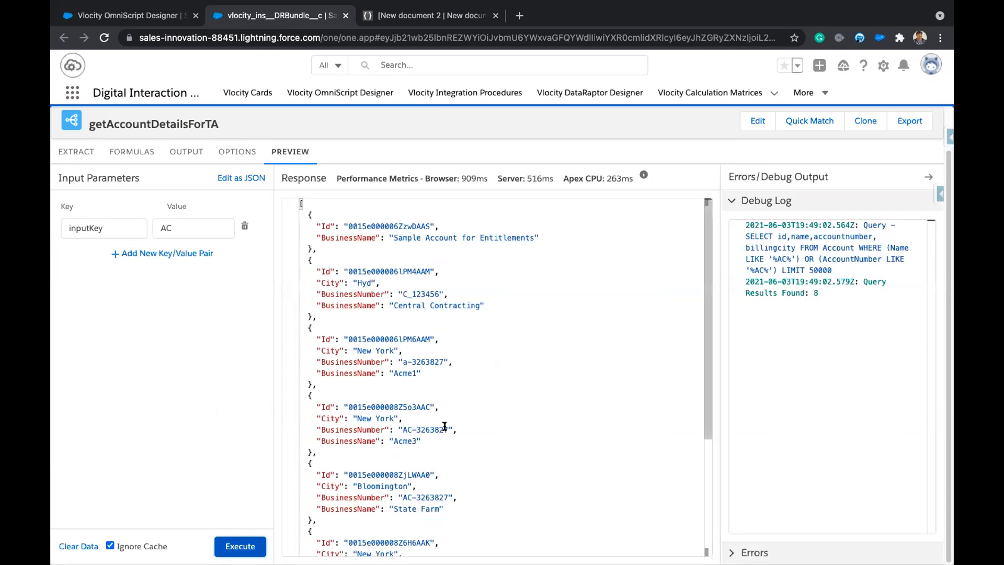
# Rerun the preview with inputKey 326 and inspect the matching account numbers.
pyautogui.moveTo(337, 404); pyautogui.dragTo(427, 436)
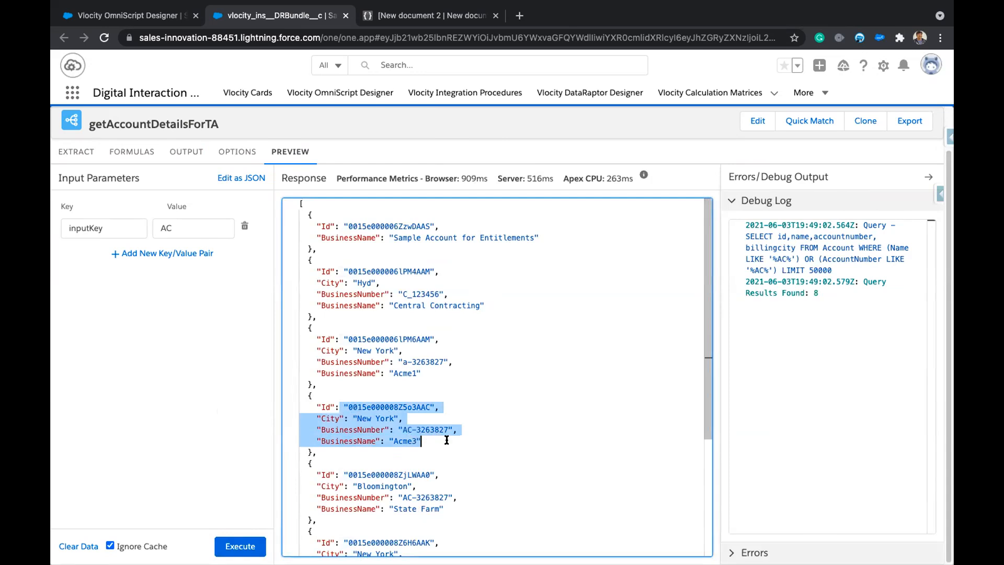
pyautogui.click(390, 440)
pyautogui.moveTo(417, 429); pyautogui.dragTo(431, 430)
pyautogui.doubleClick(178, 222)
pyautogui.hotkey('ctrl', 'v')
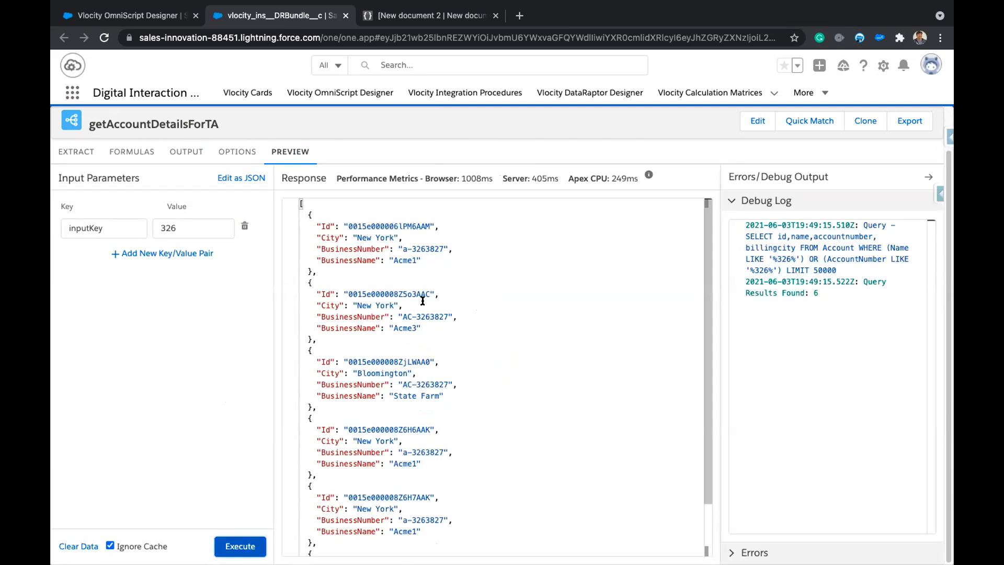
pyautogui.scroll(-2, 414, 453)
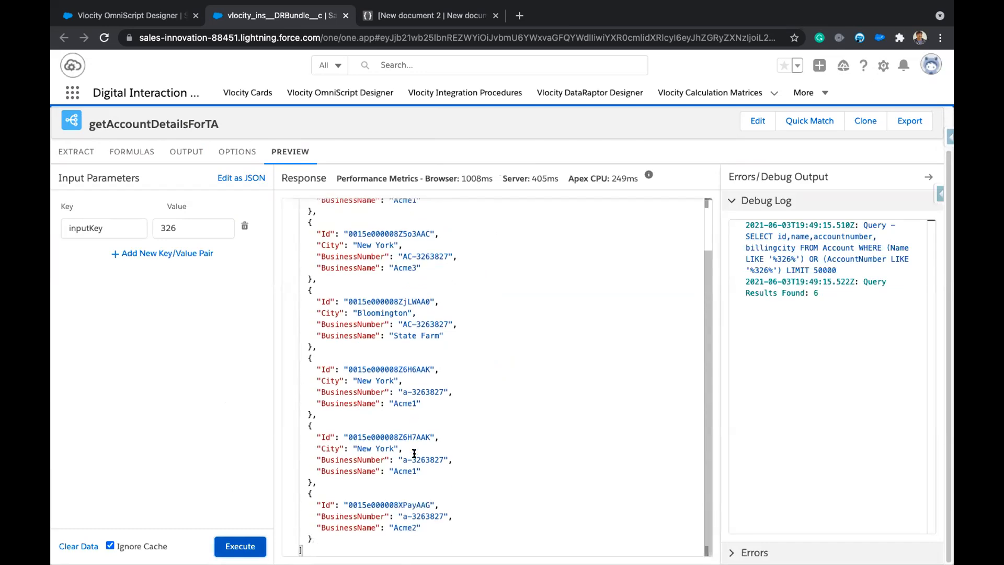
pyautogui.scroll(2, 414, 452)
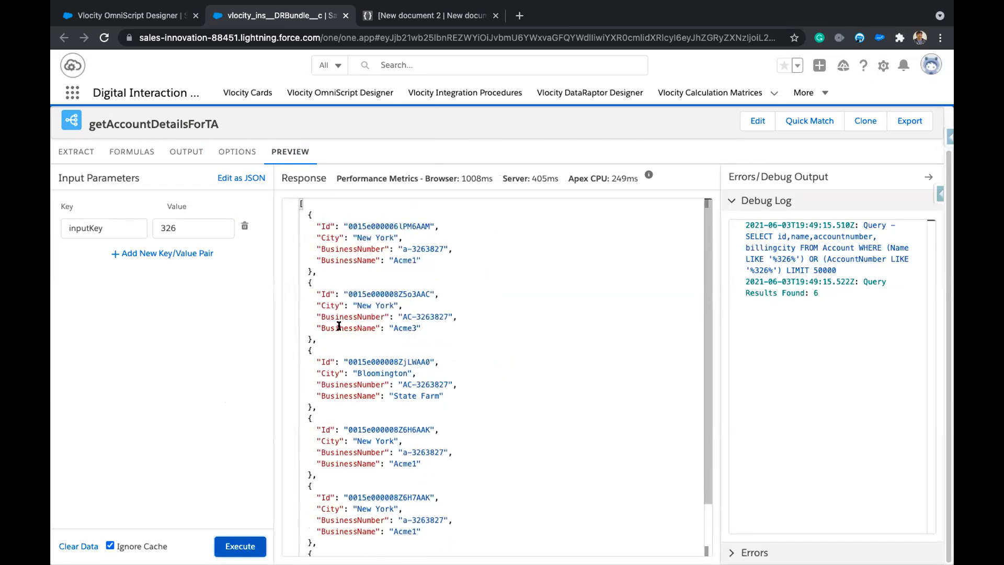
pyautogui.moveTo(323, 315); pyautogui.dragTo(412, 316)
pyautogui.click(487, 307)
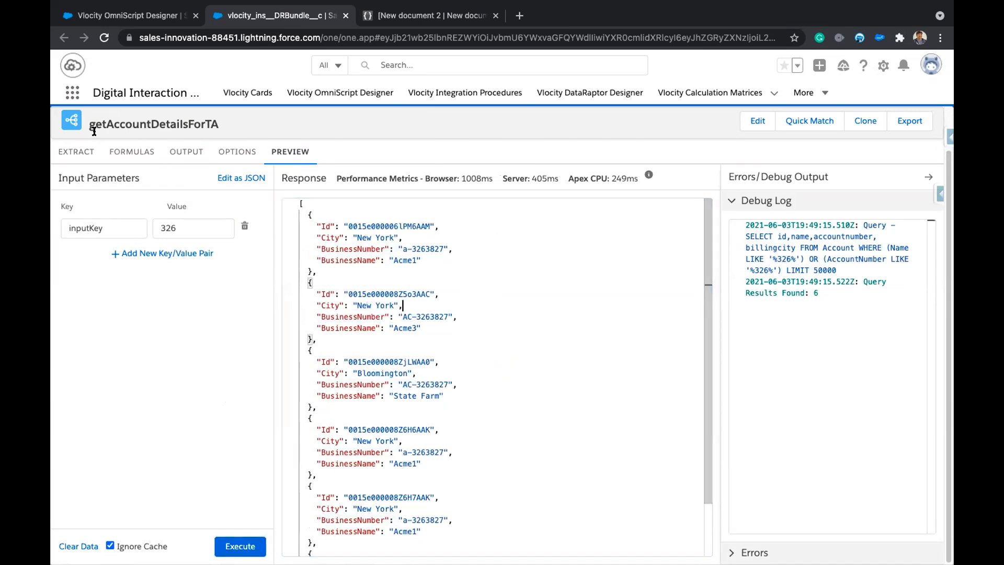
# Open the LWC preview and try typing 36 in Business Name, then clear it.
pyautogui.click(131, 23)
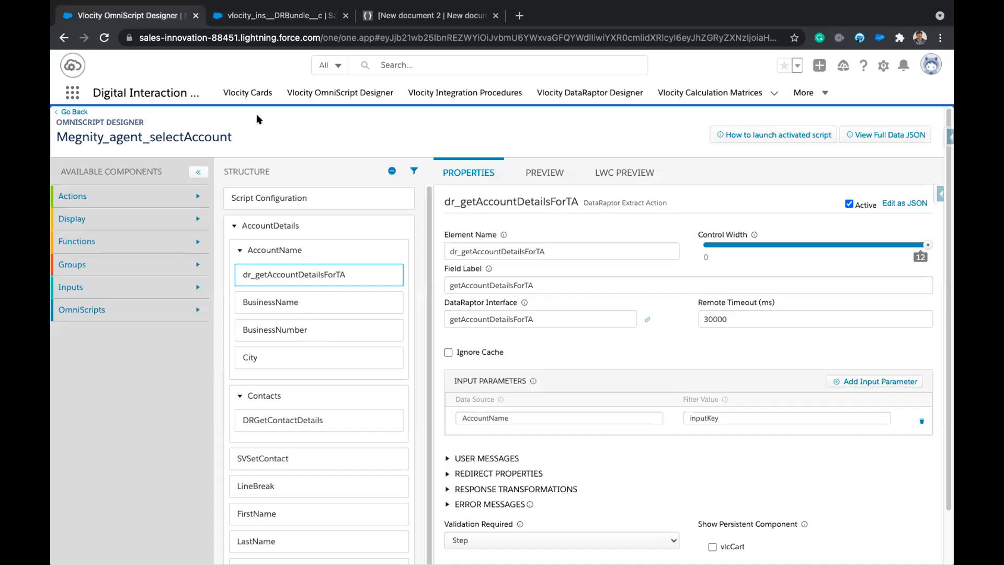
pyautogui.click(610, 170)
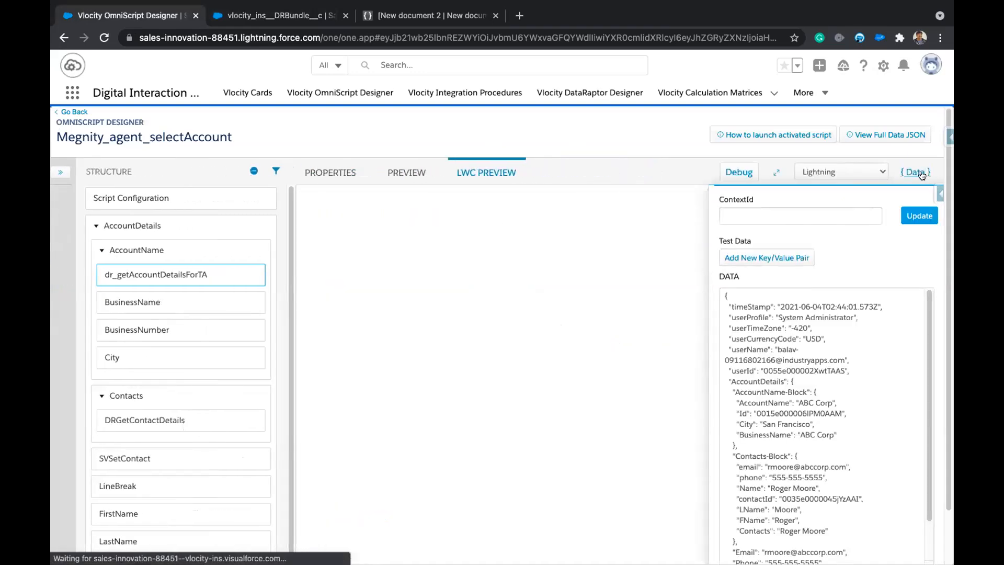
pyautogui.click(920, 172)
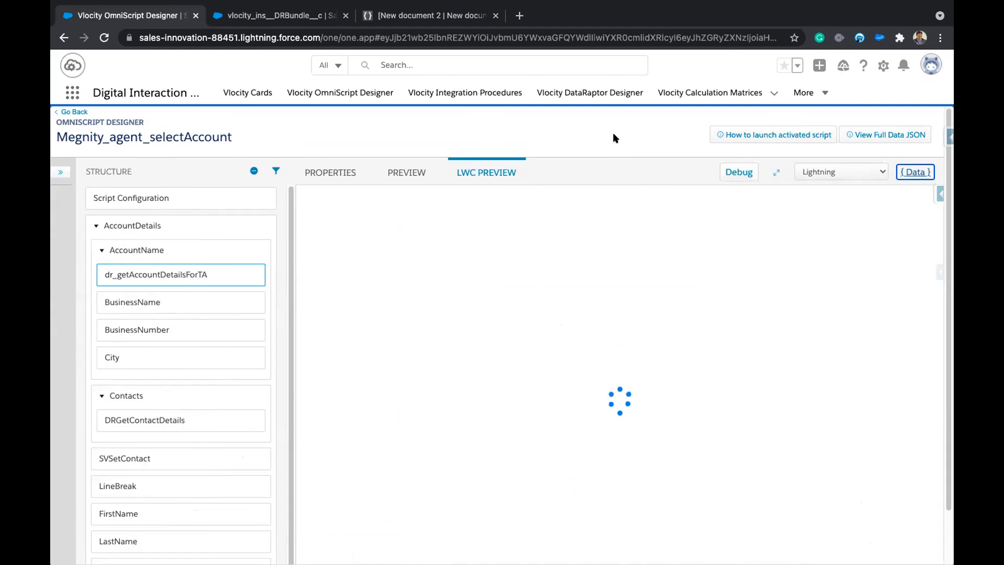
pyautogui.click(419, 267)
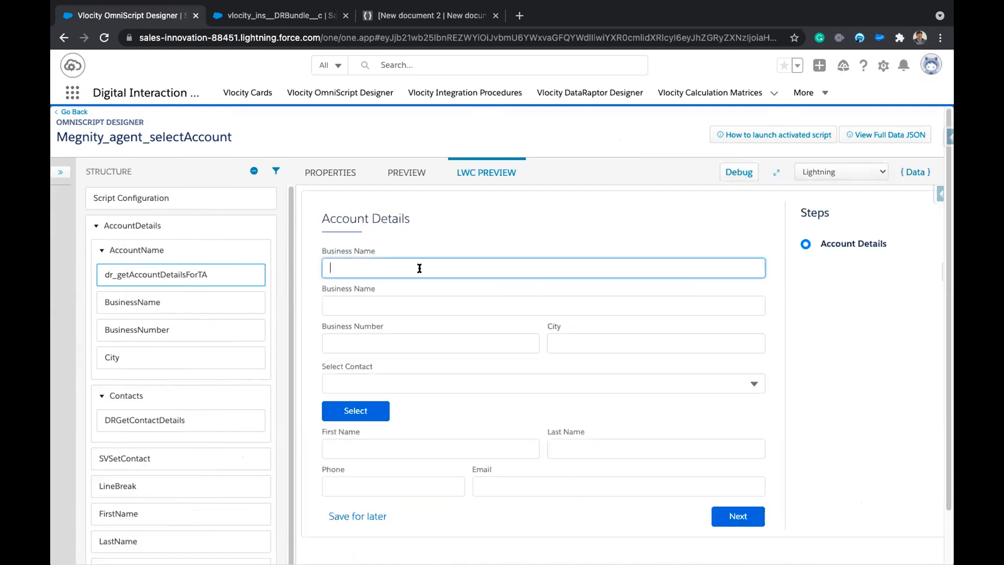
pyautogui.write('3')
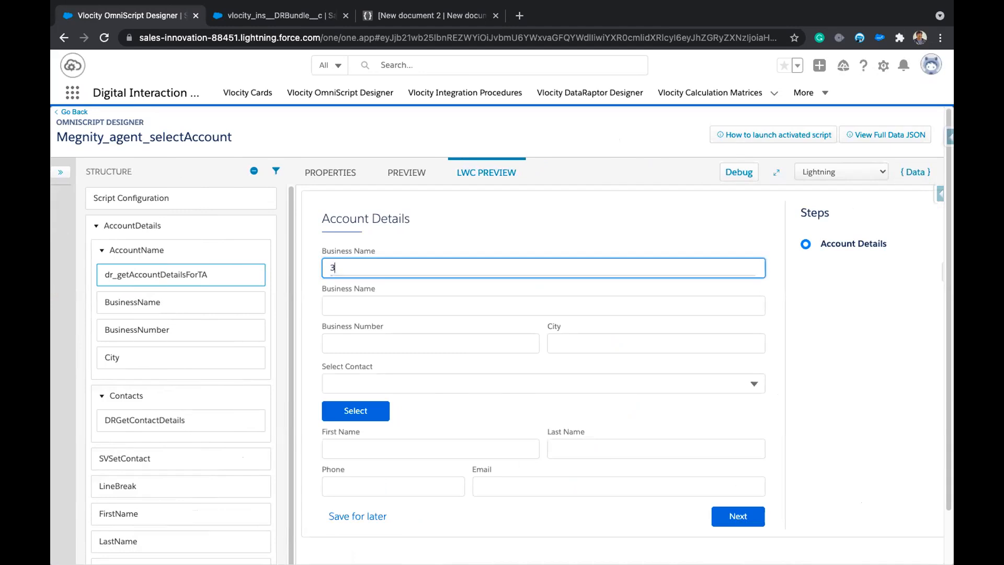
pyautogui.write('6')
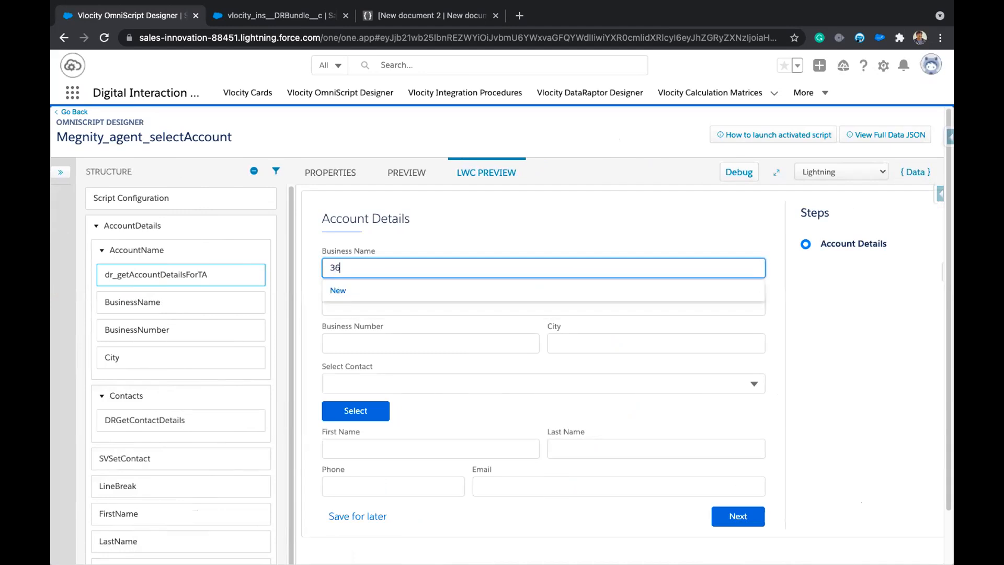
pyautogui.press('BackSpace')
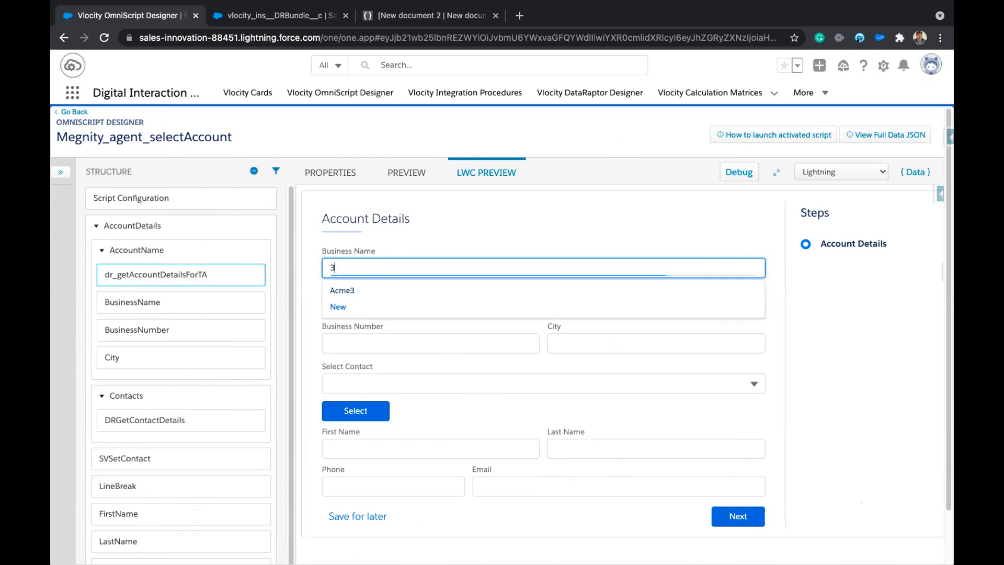
pyautogui.press('BackSpace')
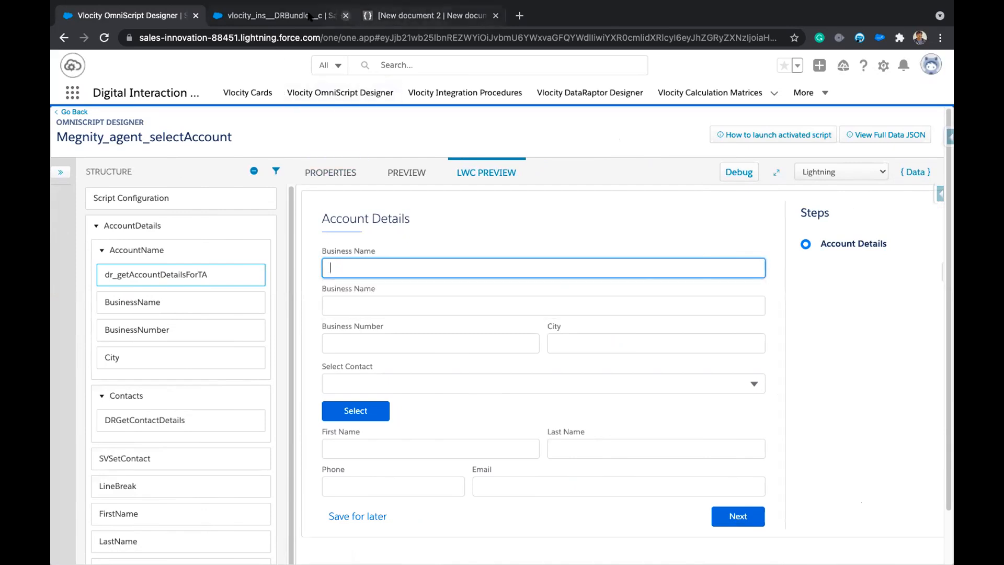
# Copy 3263827 from the DataRaptor results into Business Name and recheck its suggestions.
pyautogui.click(277, 15)
pyautogui.click(285, 152)
pyautogui.doubleClick(428, 248)
pyautogui.hotkey('ctrl', 'c')
pyautogui.click(128, 16)
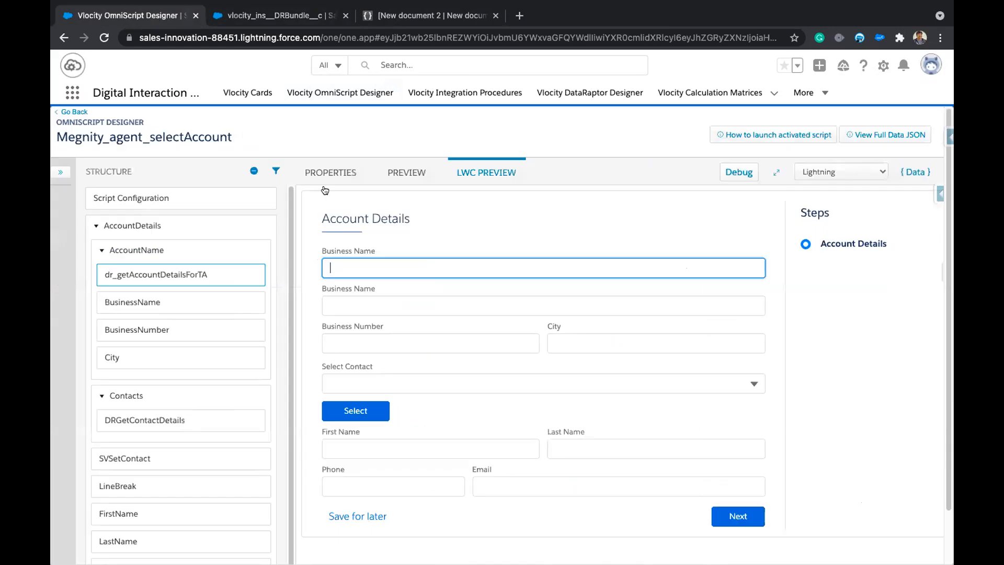
pyautogui.hotkey('ctrl', 'v')
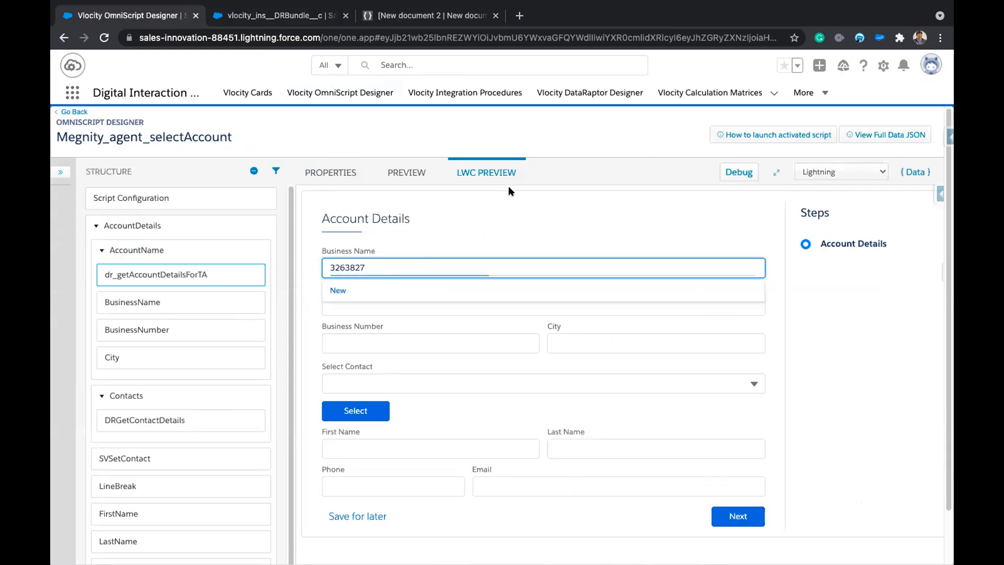
pyautogui.click(516, 222)
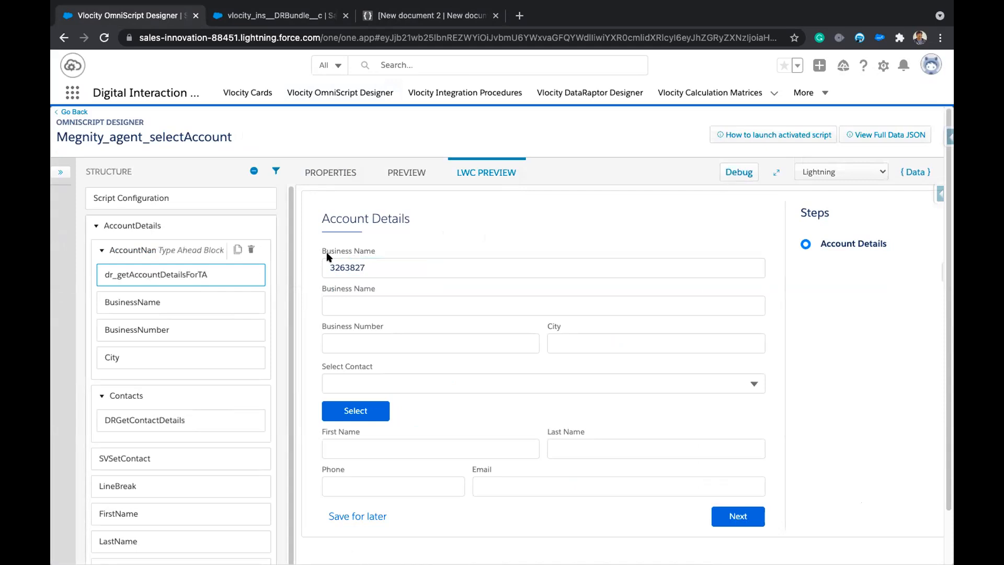
pyautogui.click(419, 269)
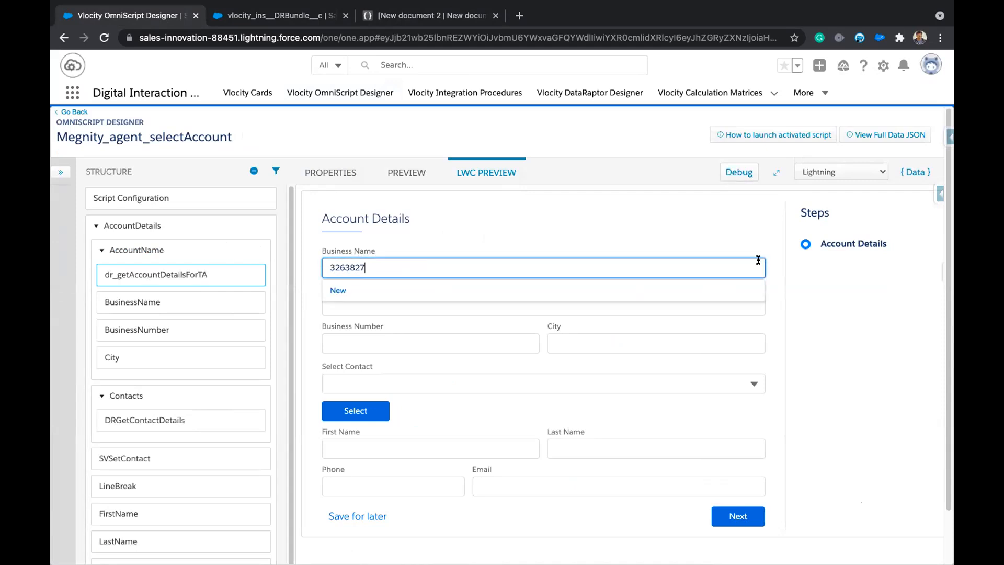
# Reload the LWC preview via {Data} Update, re-paste 3263827, then return to the DataRaptor tab.
pyautogui.click(910, 175)
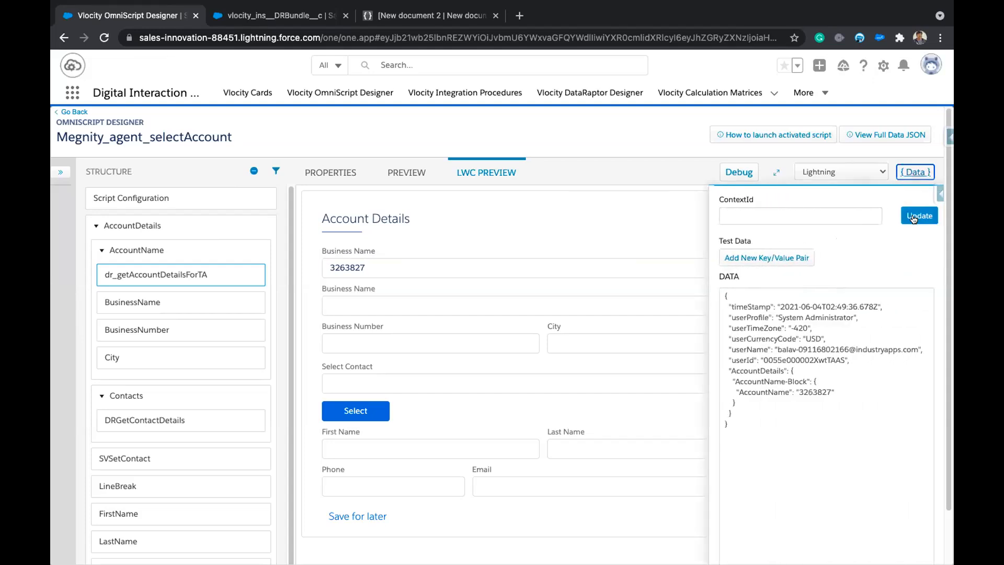
pyautogui.click(916, 174)
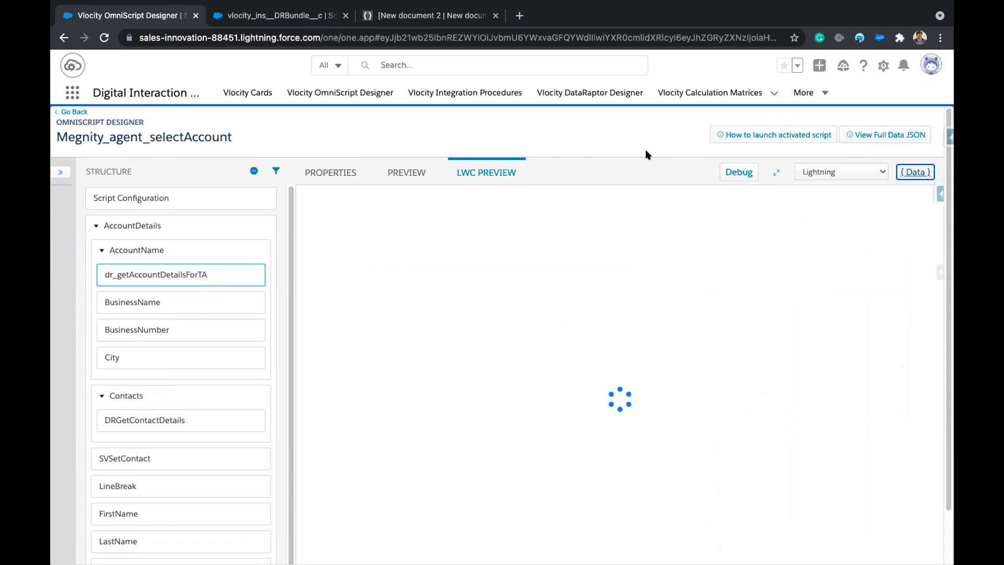
pyautogui.click(403, 262)
pyautogui.press('super+v')
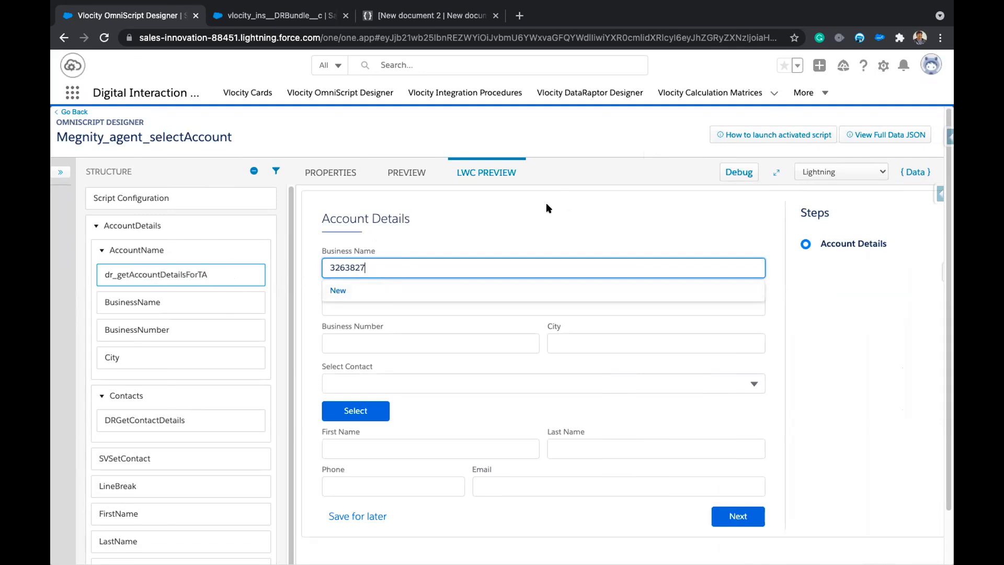
pyautogui.click(454, 230)
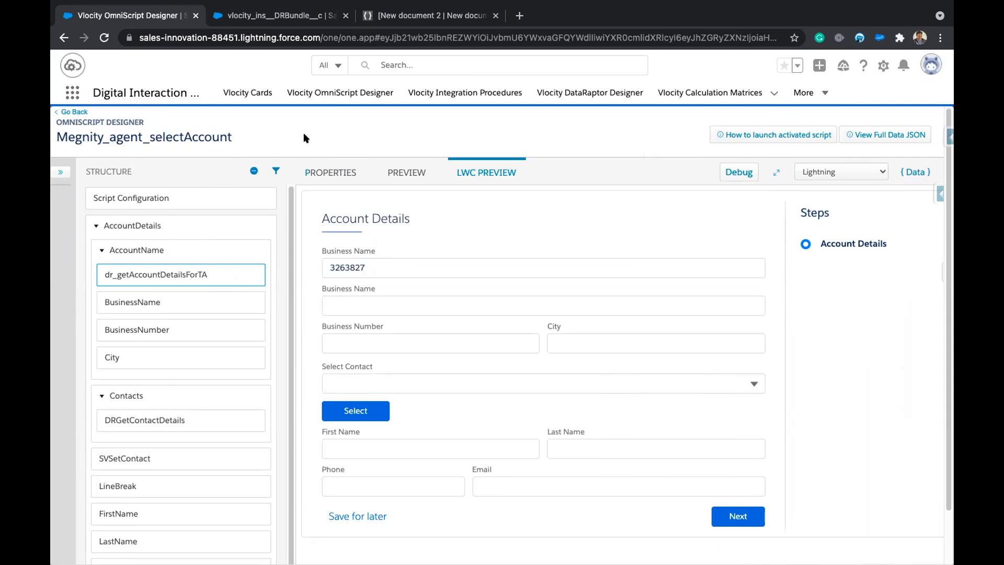
pyautogui.click(275, 18)
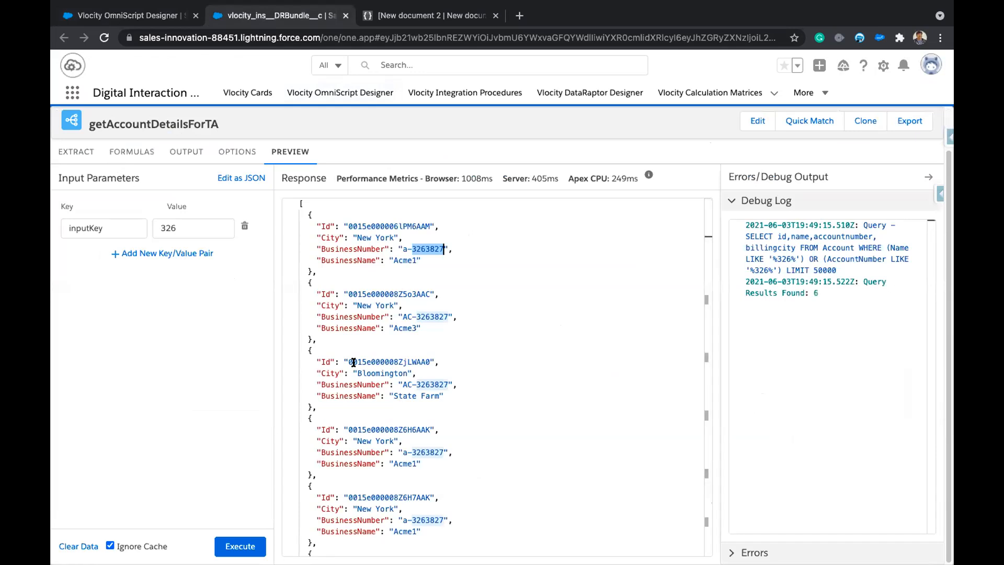
# Compare getAccountDetailsForTA's output mappings with its empty Formulas page, ending on Formulas.
pyautogui.click(79, 153)
pyautogui.click(133, 151)
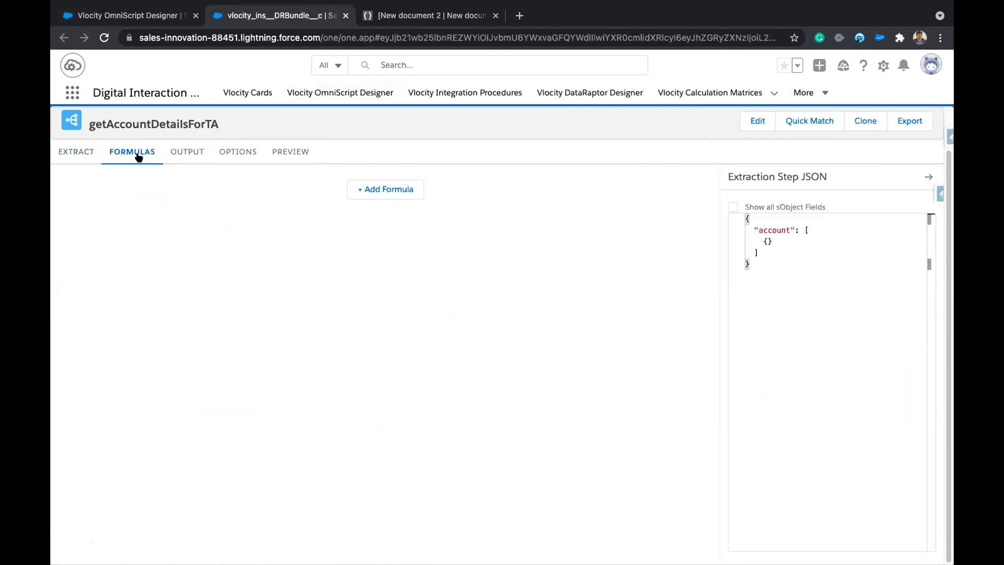
pyautogui.click(193, 155)
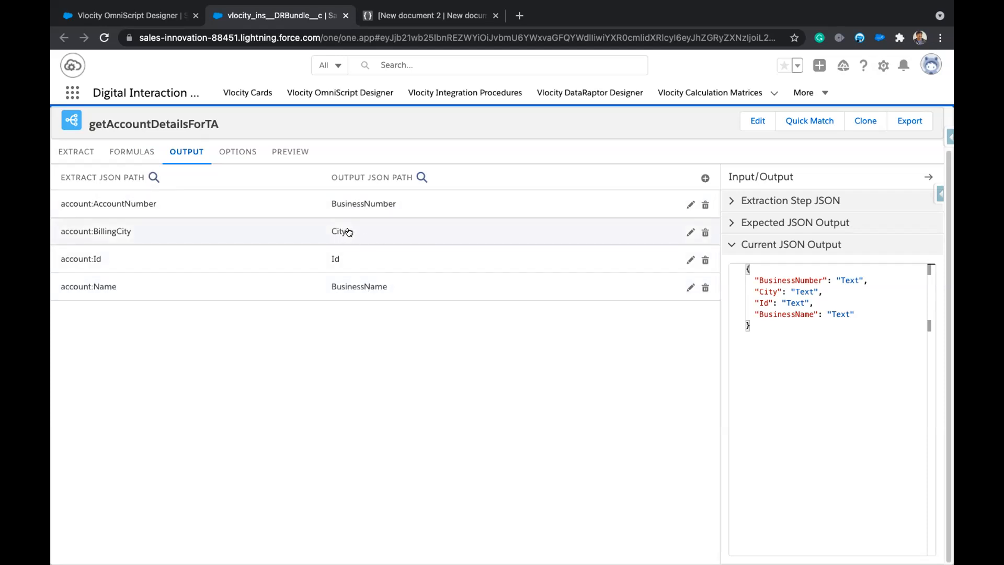
pyautogui.click(138, 154)
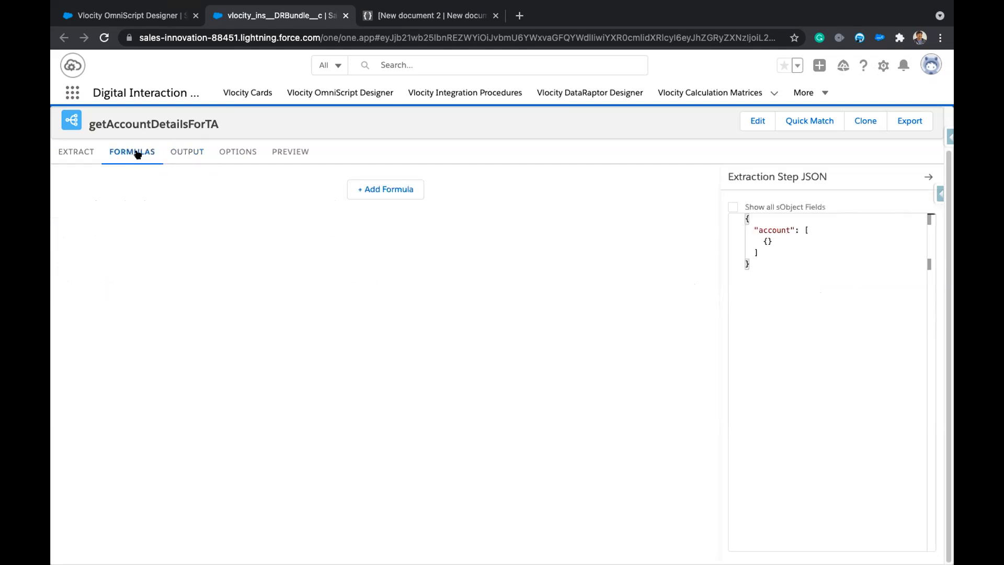
pyautogui.click(190, 151)
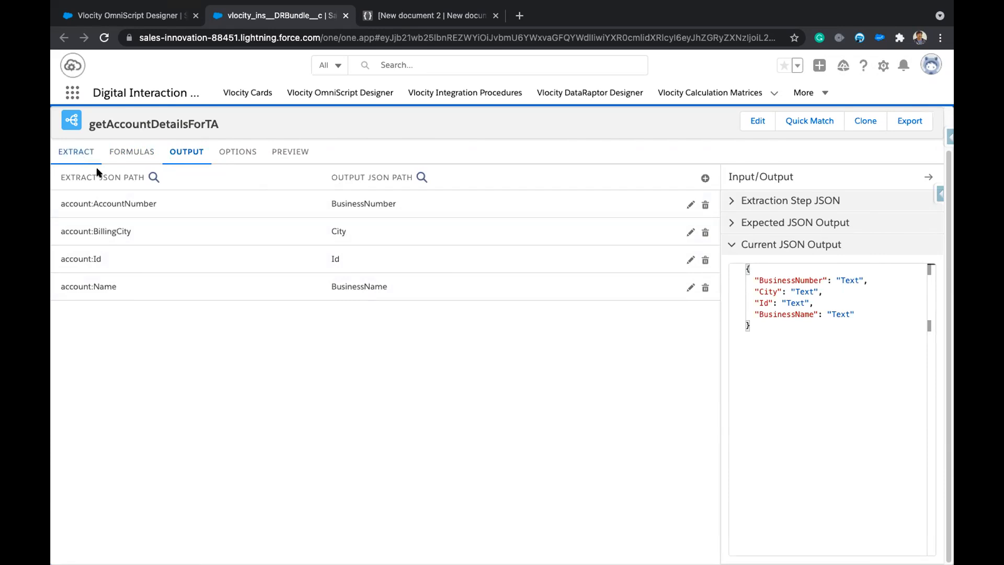
pyautogui.click(126, 157)
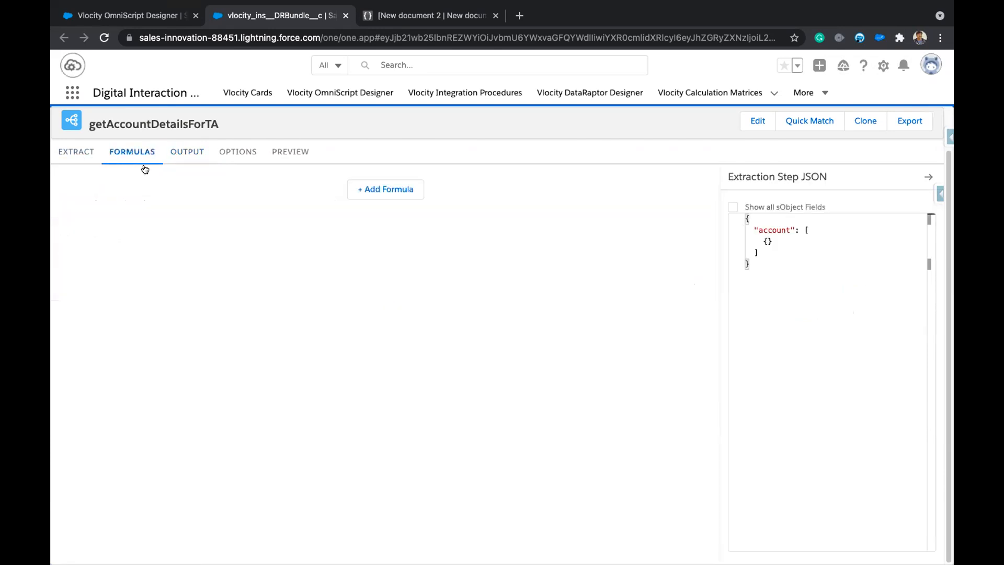
# Add a blank formula 1 and bring the Function Reference documentation into this window.
pyautogui.click(393, 191)
pyautogui.click(193, 232)
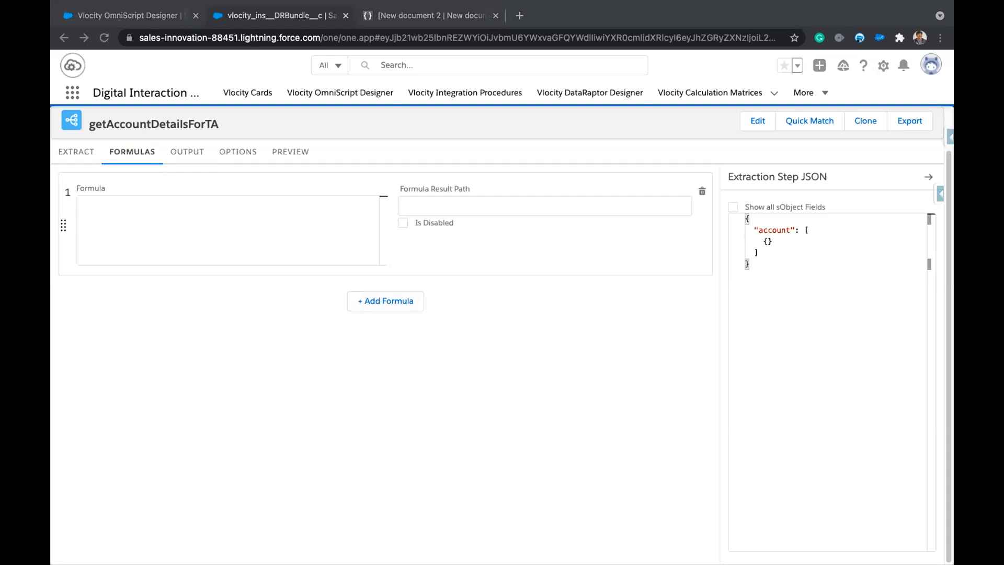
pyautogui.moveTo(636, 28); pyautogui.dragTo(634, 24)
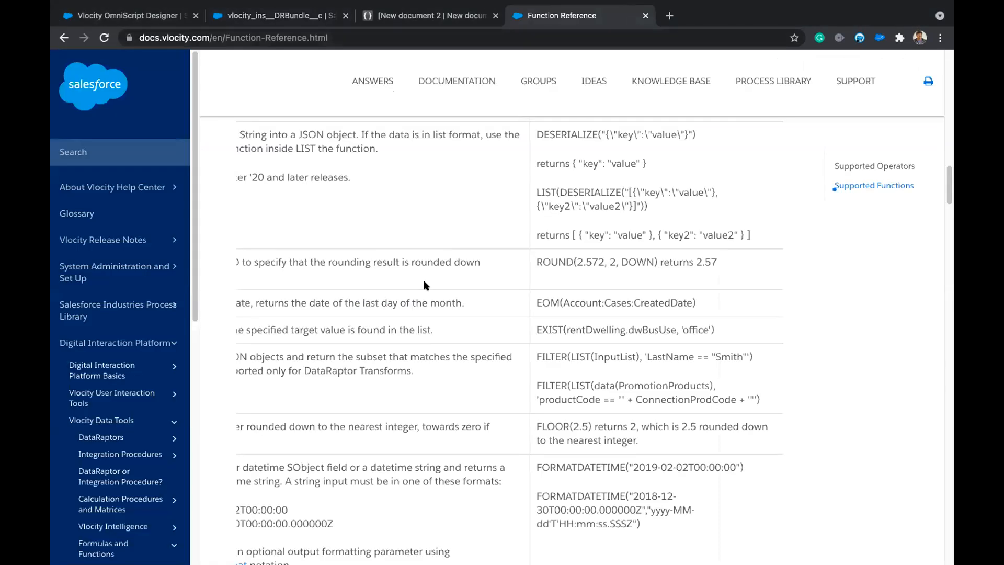
# Find CONCAT in the Function Reference and select its example CONCAT(Contact:FirstName, " ", Contact:LastName).
pyautogui.hscroll(-5, 424, 285)
pyautogui.scroll(15, 424, 285)
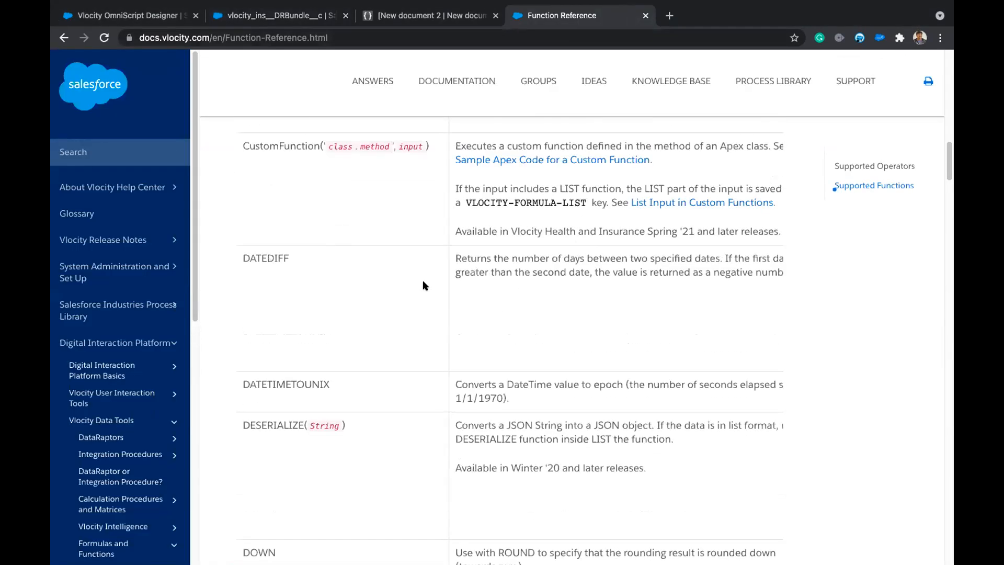
pyautogui.scroll(3, 425, 285)
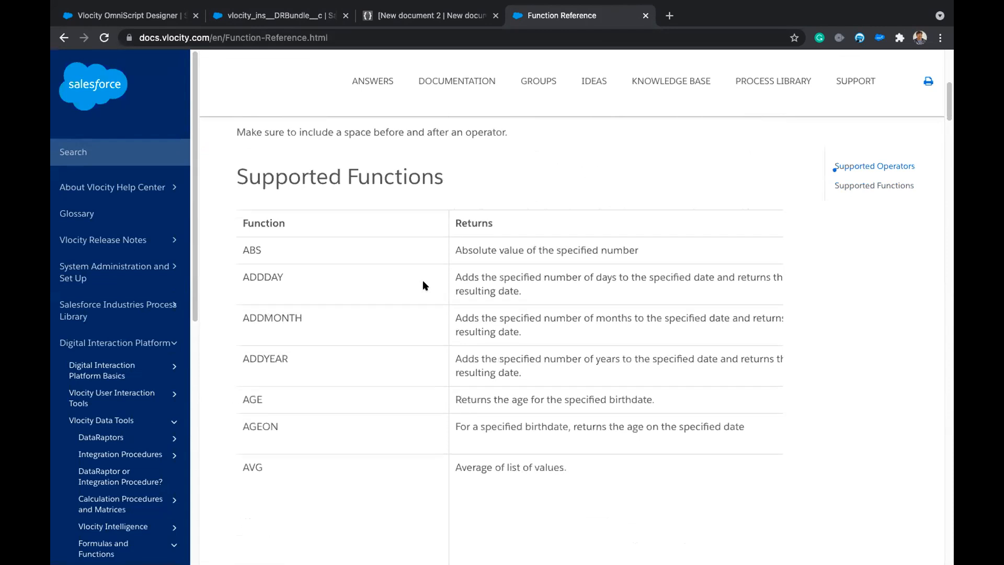
pyautogui.scroll(-5, 424, 285)
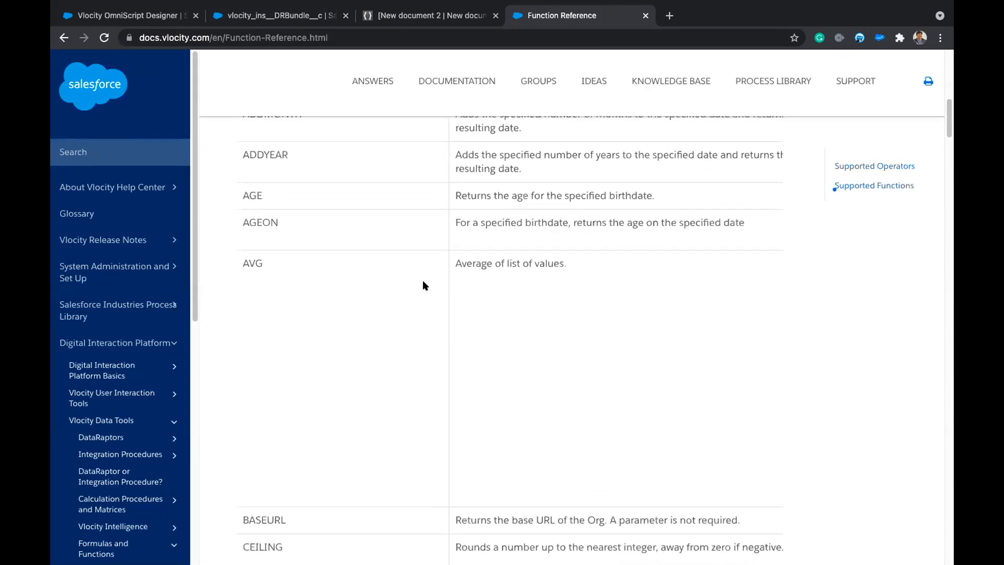
pyautogui.scroll(-3, 425, 285)
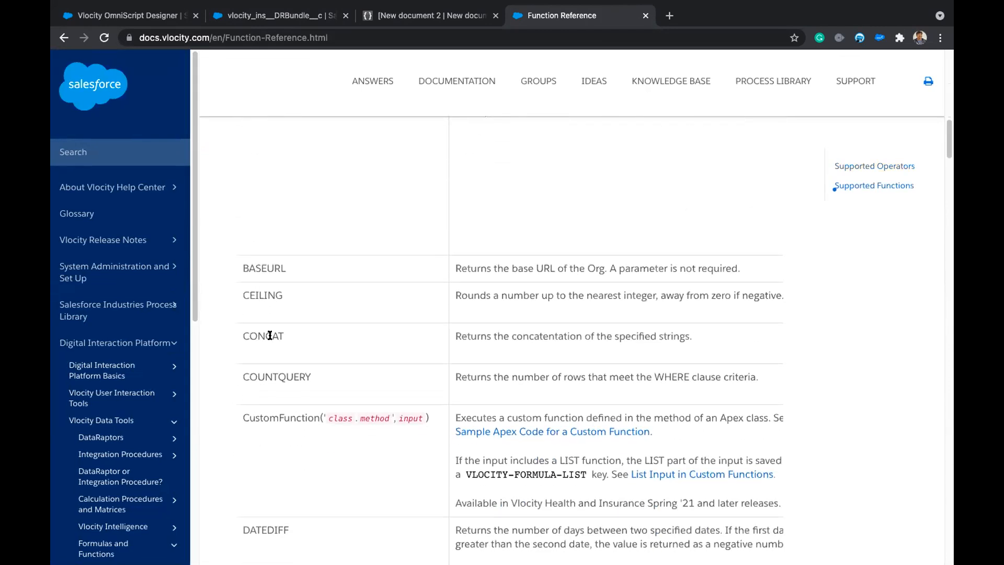
pyautogui.doubleClick(254, 335)
pyautogui.hscroll(5, 329, 343)
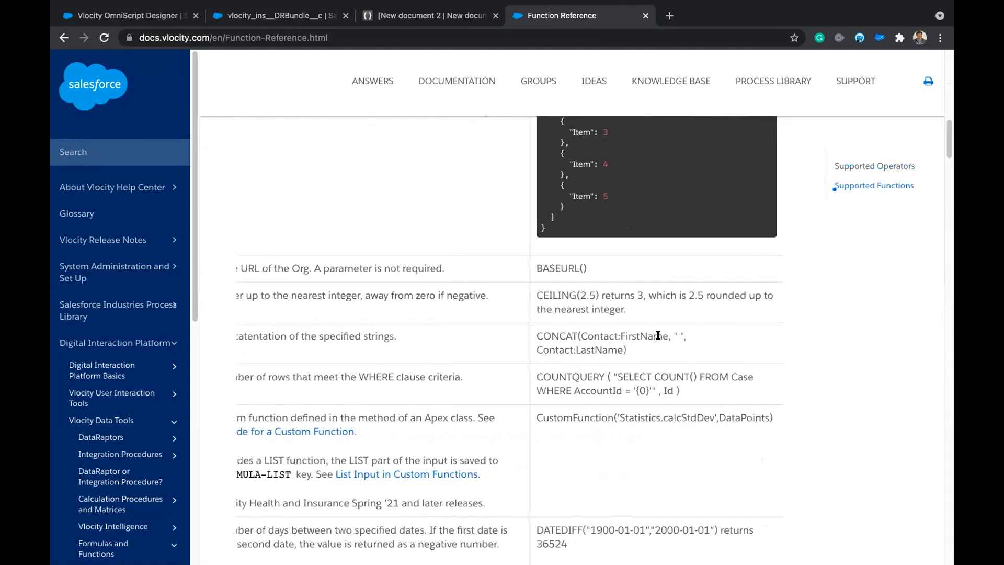
pyautogui.moveTo(627, 353); pyautogui.dragTo(532, 336)
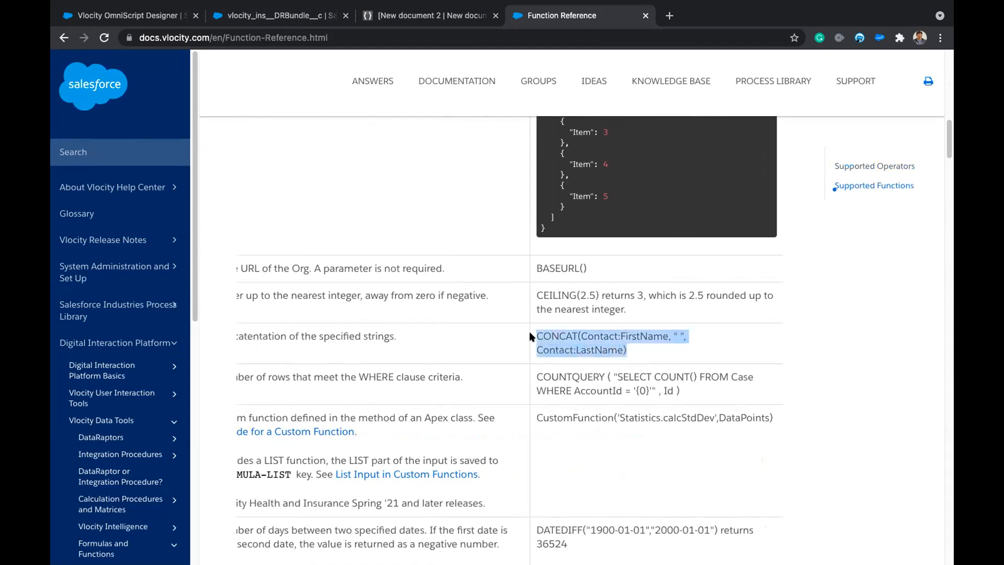
pyautogui.click(296, 20)
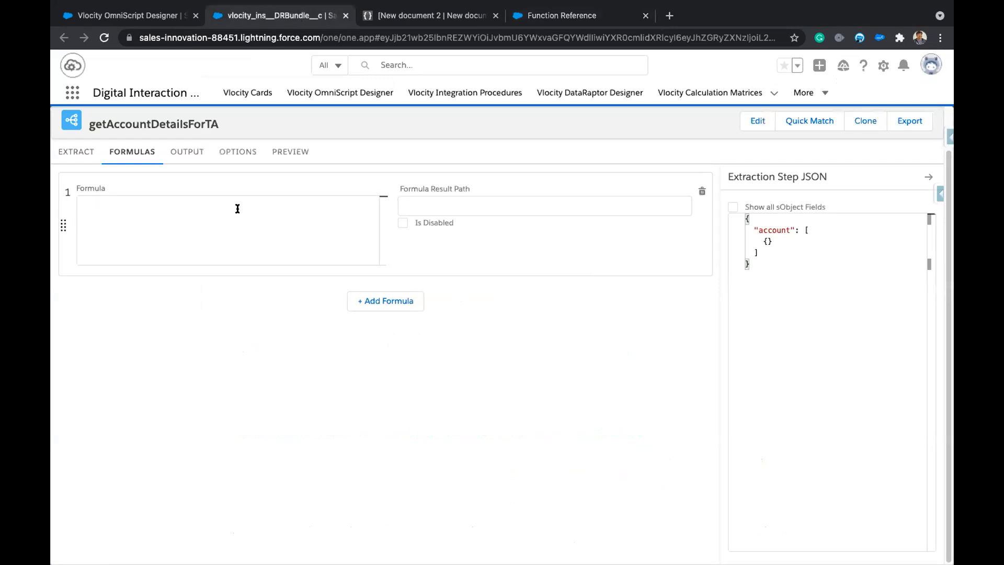
# Insert an empty CONCAT() into formula 1 using autocomplete and copy the account path name.
pyautogui.write('CO')
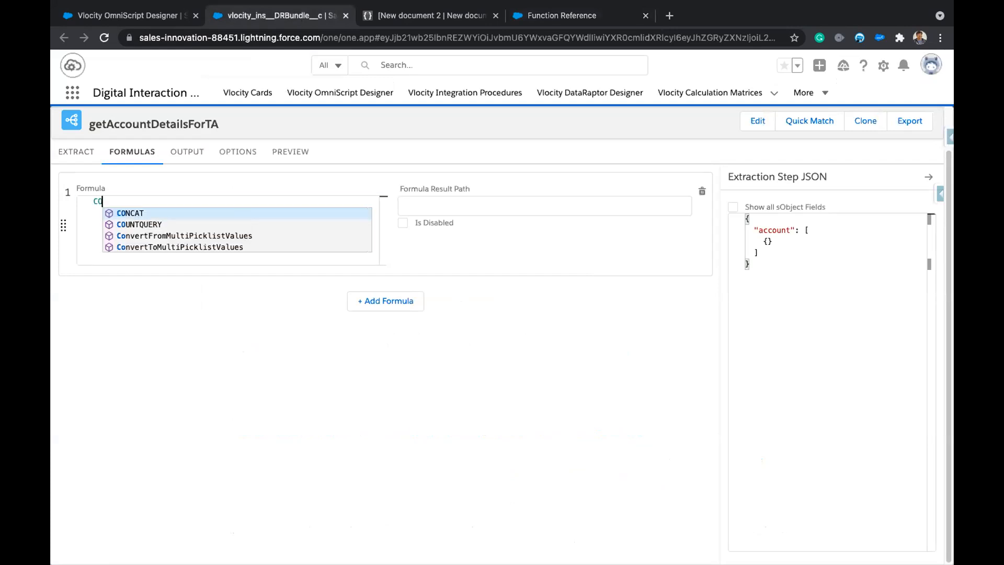
pyautogui.write('NC')
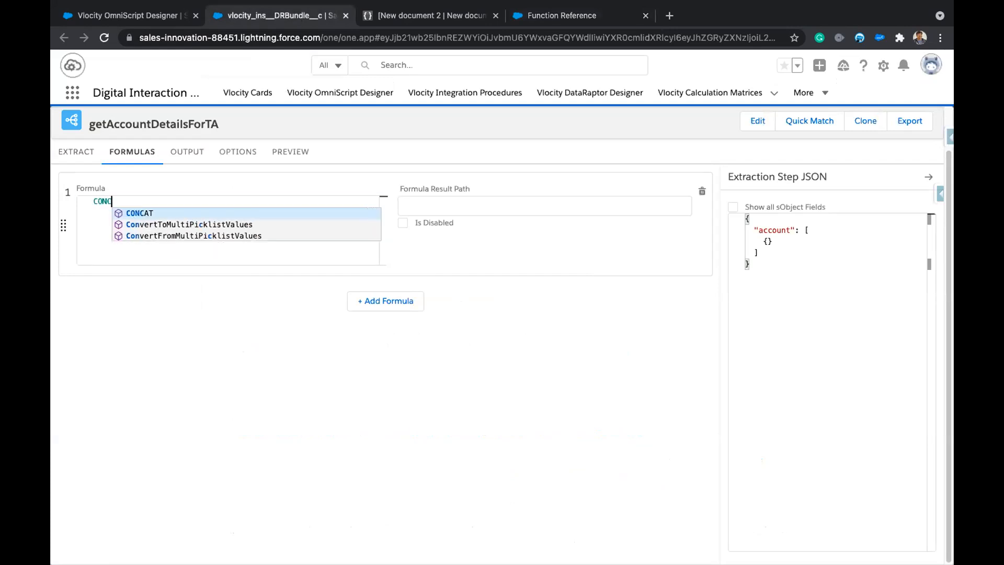
pyautogui.press('Return')
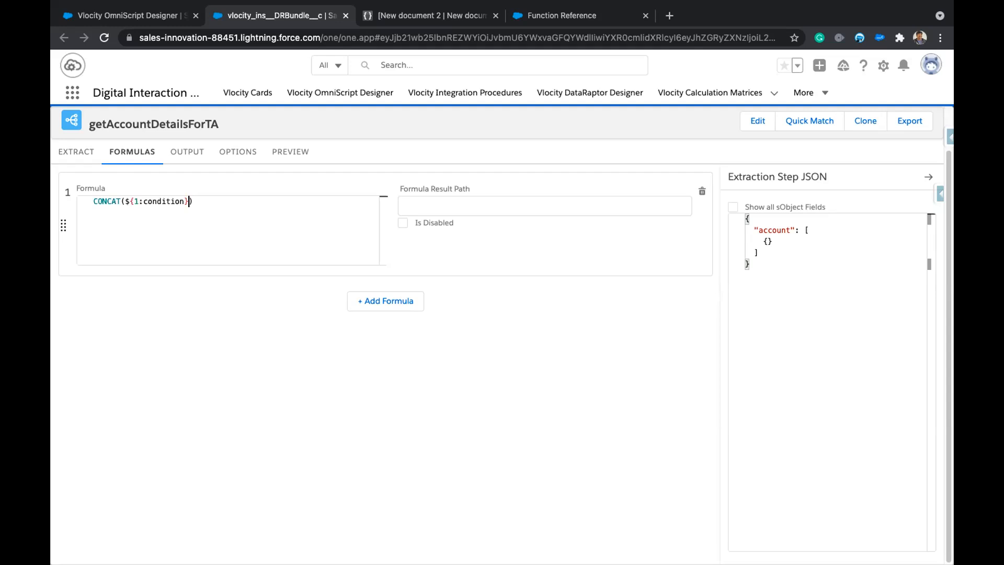
pyautogui.press('BackSpace')
pyautogui.press('BackSpace')
pyautogui.press('BackSpace')
pyautogui.press('BackSpace')
pyautogui.press('BackSpace')
pyautogui.press('BackSpace')
pyautogui.press('BackSpace')
pyautogui.press('BackSpace')
pyautogui.press('BackSpace')
pyautogui.press('BackSpace')
pyautogui.press('BackSpace')
pyautogui.press('BackSpace')
pyautogui.click(68, 153)
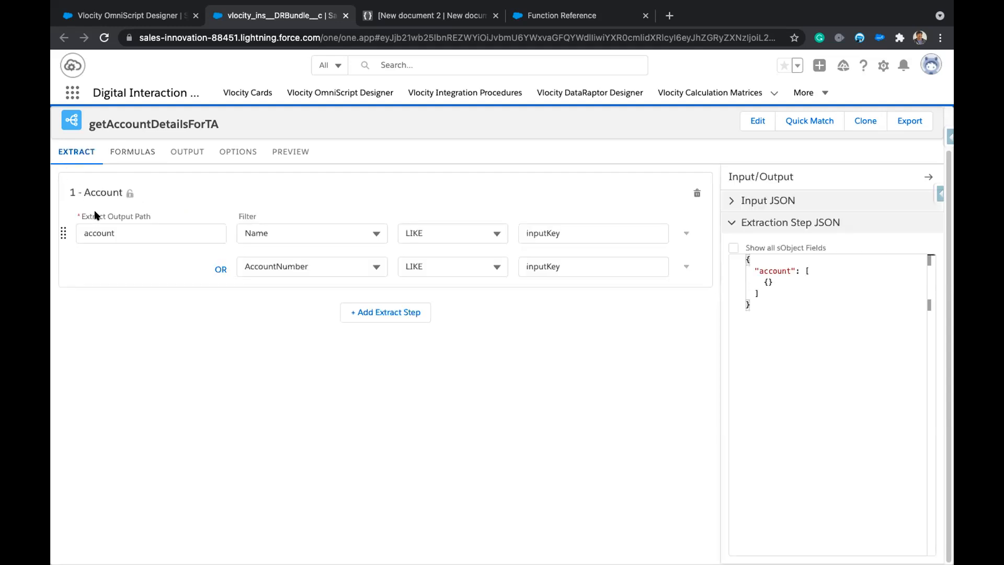
pyautogui.doubleClick(97, 231)
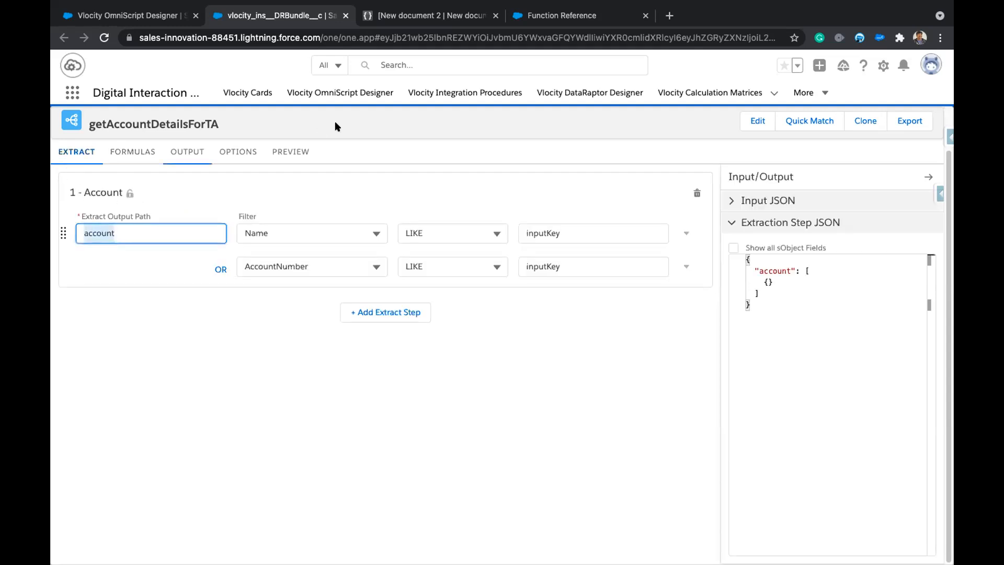
# Check the exact account:Name extract path among the output mappings.
pyautogui.click(192, 153)
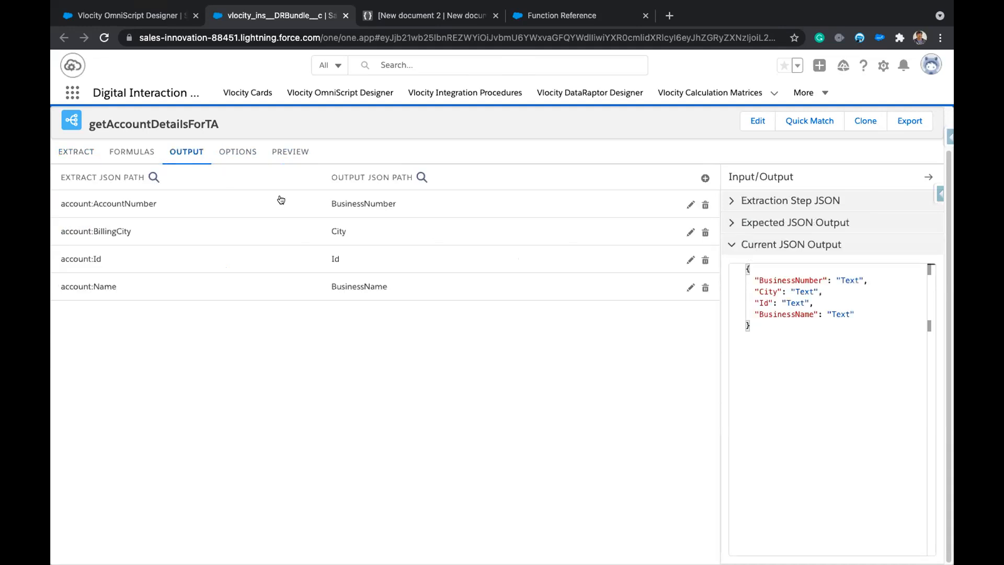
pyautogui.click(155, 204)
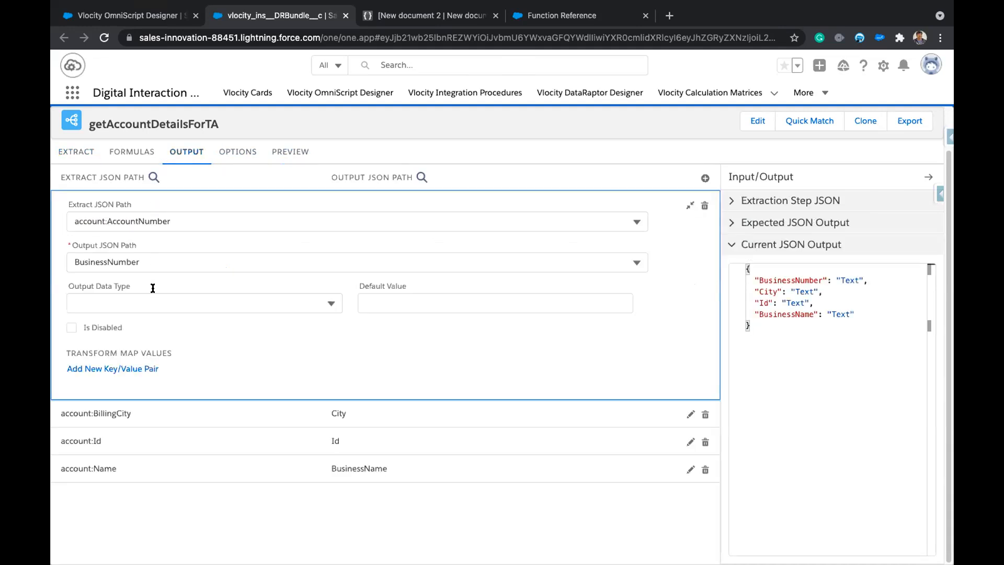
pyautogui.click(123, 467)
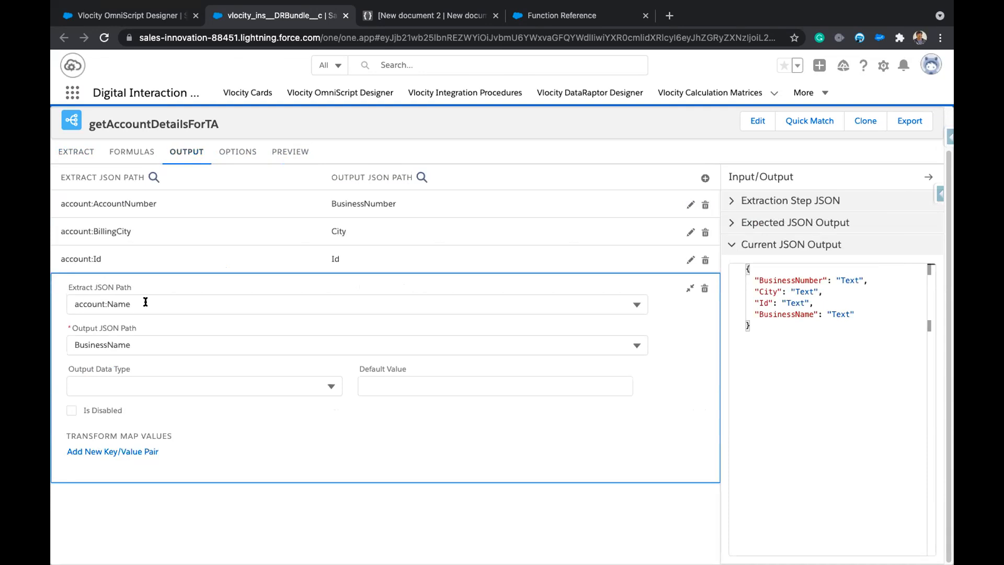
pyautogui.click(67, 301)
pyautogui.hotkey('ctrl', 'c')
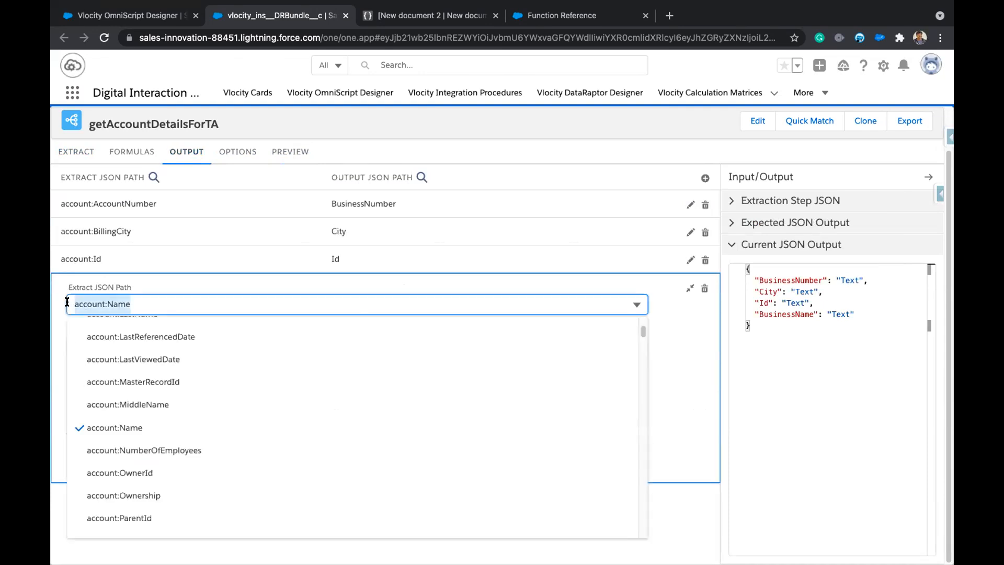
# Enter %account:Name% inside the CONCAT() formula.
pyautogui.click(132, 152)
pyautogui.click(125, 201)
pyautogui.click(199, 271)
pyautogui.write('%%)')
pyautogui.hotkey('ctrl', 'v')
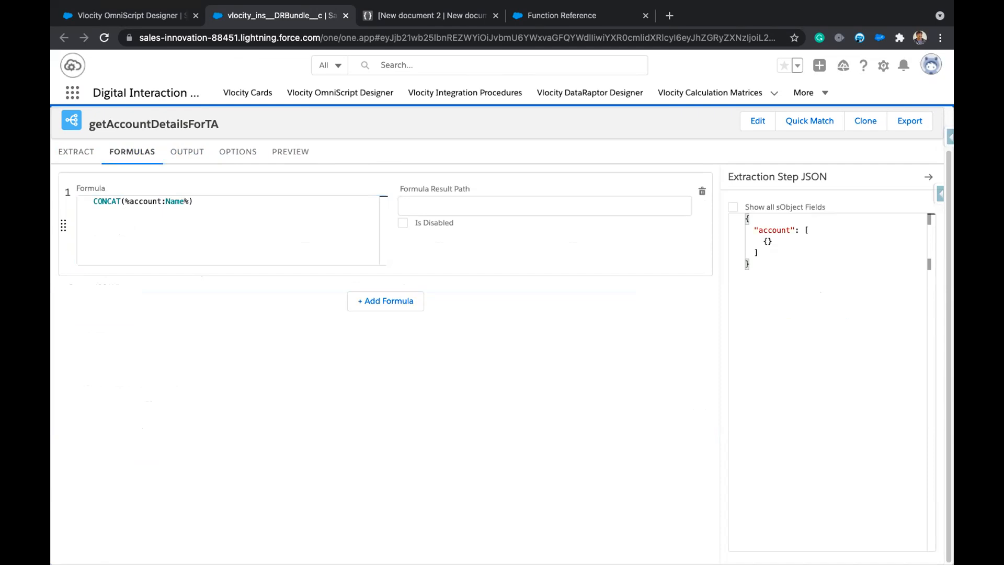
# Add a separator and account:AccountNumber after %account:Name% in the formula.
pyautogui.moveTo(190, 201); pyautogui.dragTo(184, 201)
pyautogui.click(189, 201)
pyautogui.write(',",",')
pyautogui.press('super+v')
pyautogui.press('BackSpace')
pyautogui.press('BackSpace')
pyautogui.press('BackSpace')
pyautogui.write('ACCOUNTN')
pyautogui.press('BackSpace')
pyautogui.press('BackSpace')
pyautogui.press('BackSpace')
pyautogui.press('BackSpace')
pyautogui.press('BackSpace')
pyautogui.press('BackSpace')
pyautogui.press('BackSpace')
pyautogui.write('ccountNumeber')
pyautogui.press('Left')
pyautogui.press('Left')
pyautogui.press('BackSpace')
pyautogui.press('Right')
pyautogui.press('Right')
# Tidy the formula's separators into ", " quoted comma-and-space strings.
pyautogui.write(',,')
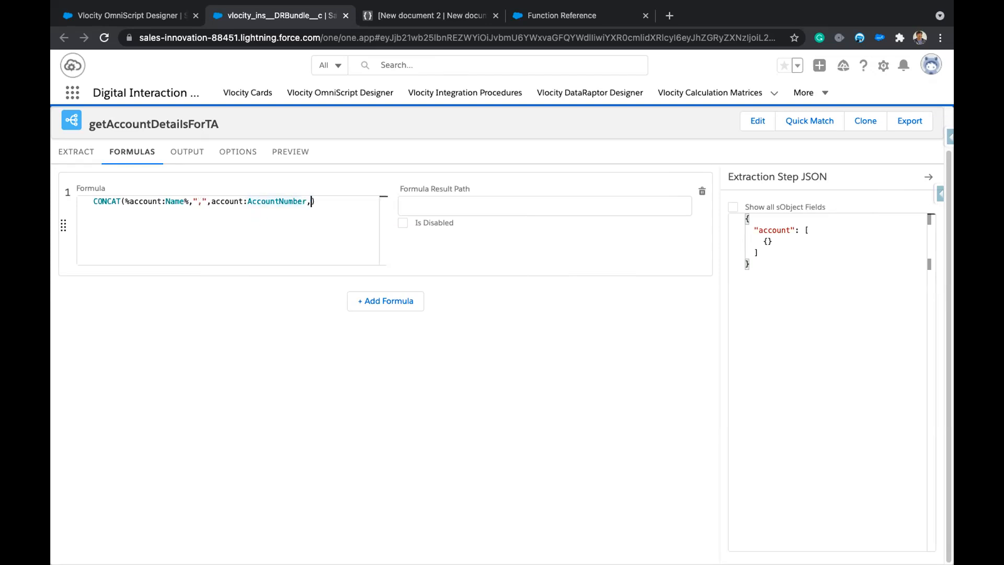
pyautogui.press('Left')
pyautogui.write('",')
pyautogui.press('Right')
pyautogui.press('Right')
pyautogui.press('Left')
pyautogui.hotkey('shift', 'Left')
pyautogui.press('Right')
pyautogui.click(205, 201)
pyautogui.click(337, 201)
pyautogui.press('BackSpace')
pyautogui.write(',')
# Append account:BillingCity as the third concatenated field and begin the FinalKey result path.
pyautogui.moveTo(215, 201); pyautogui.dragTo(255, 195)
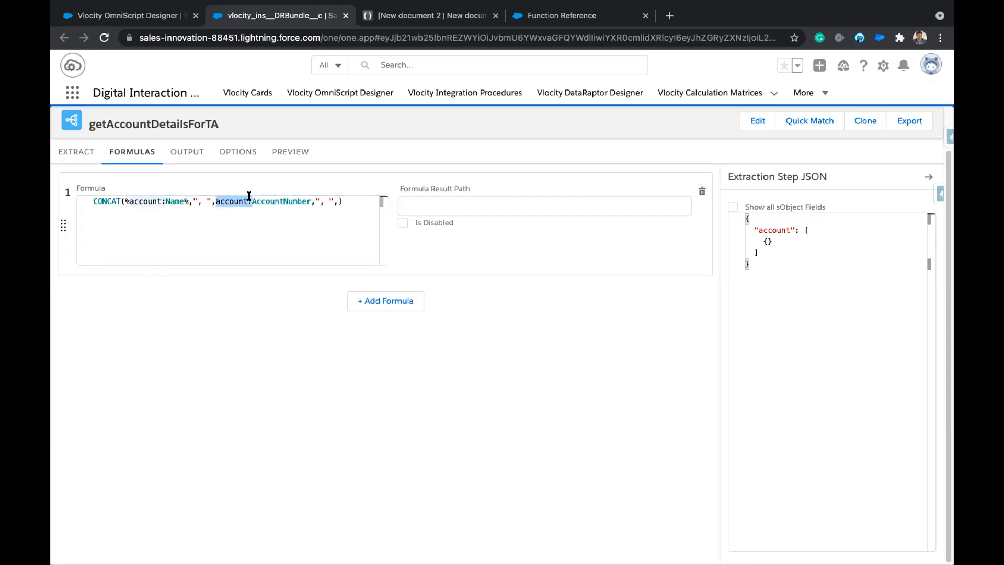
pyautogui.click(337, 201)
pyautogui.write('account:')
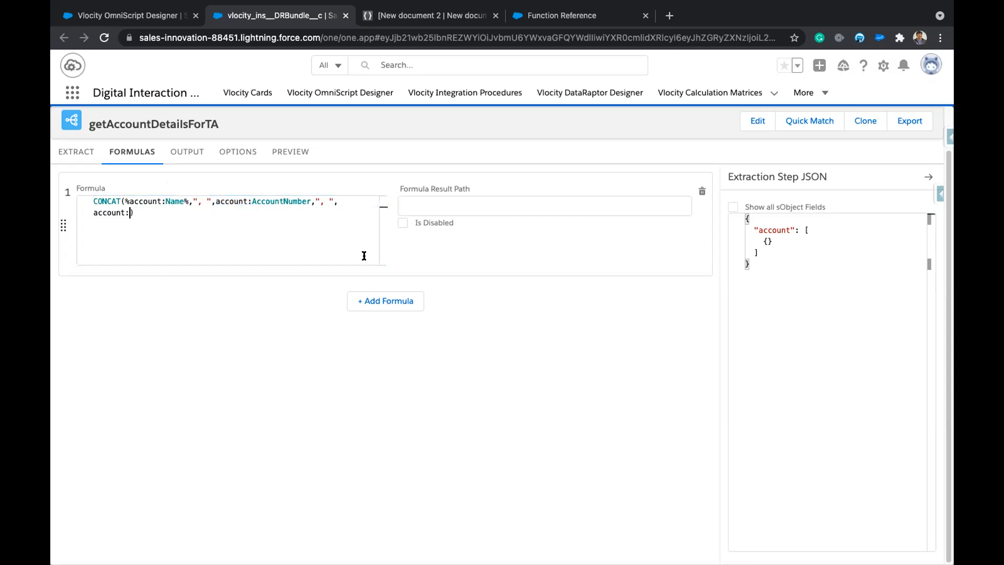
pyautogui.write('BillingCity')
pyautogui.click(435, 202)
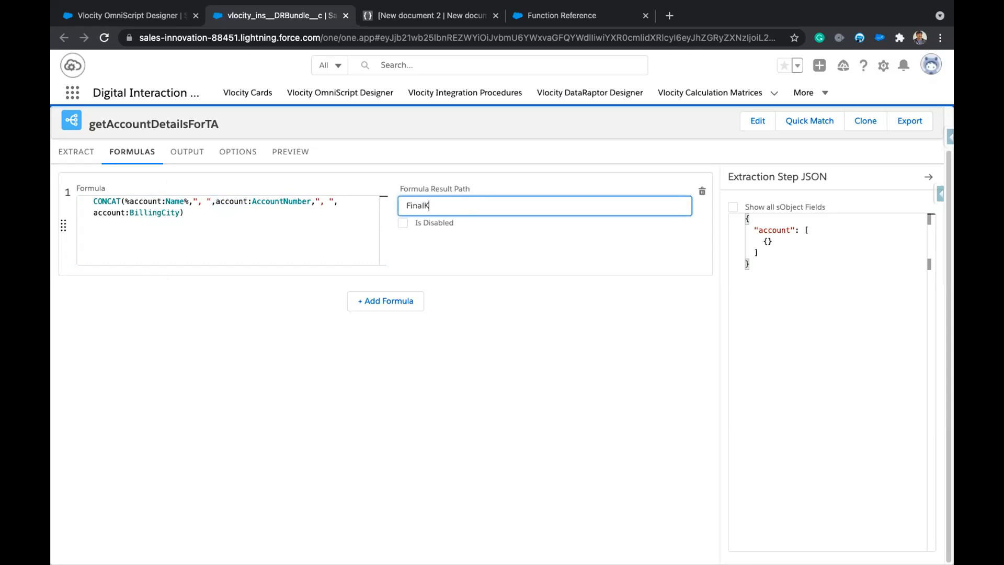
# Copy the FinalKey result path name and add a new output mapping row.
pyautogui.doubleClick(423, 201)
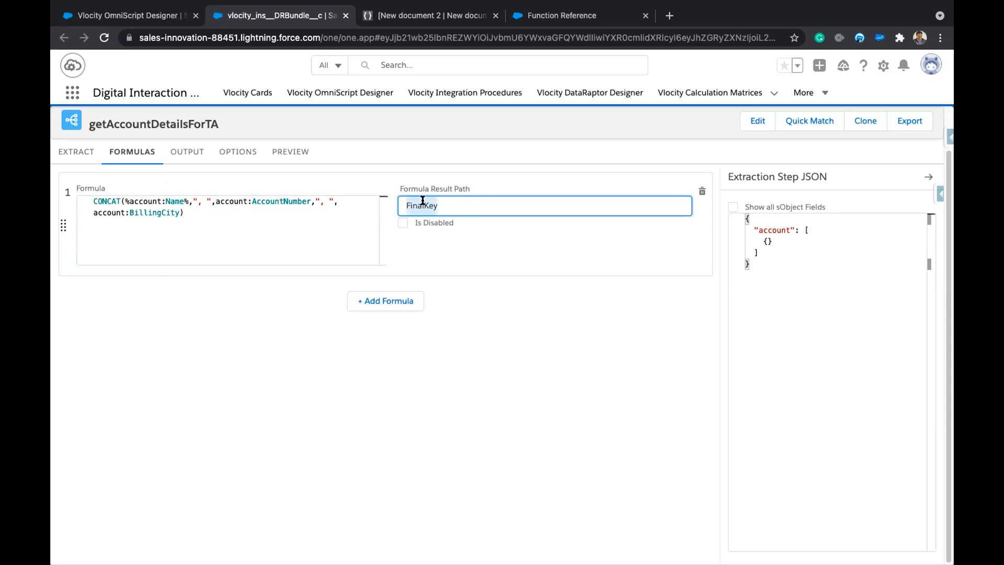
pyautogui.click(188, 154)
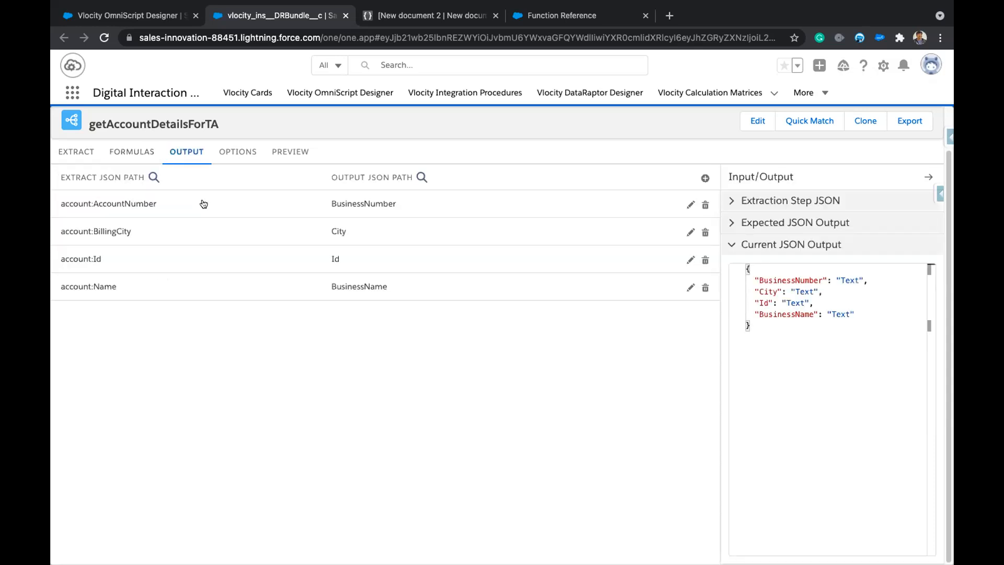
pyautogui.click(703, 178)
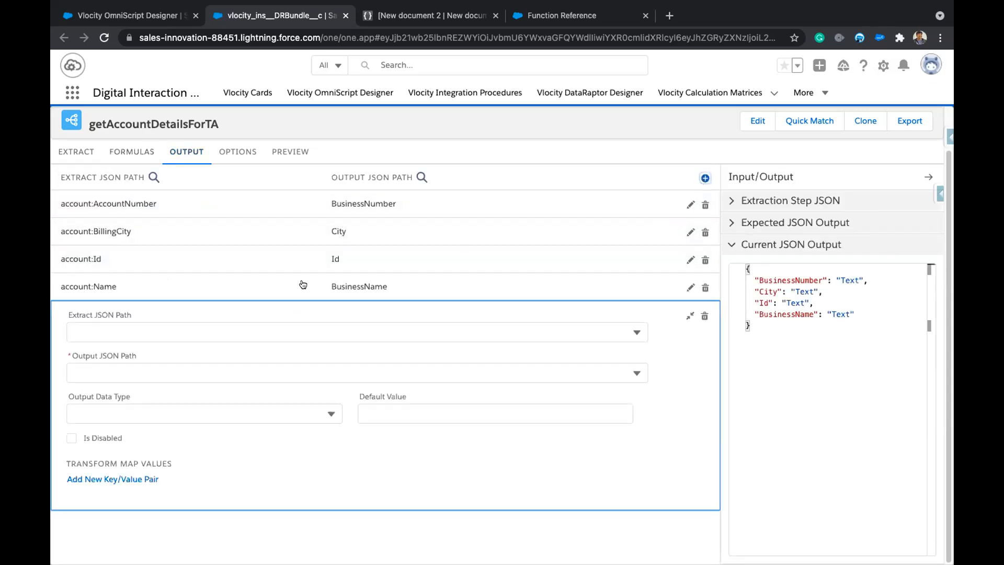
pyautogui.click(137, 152)
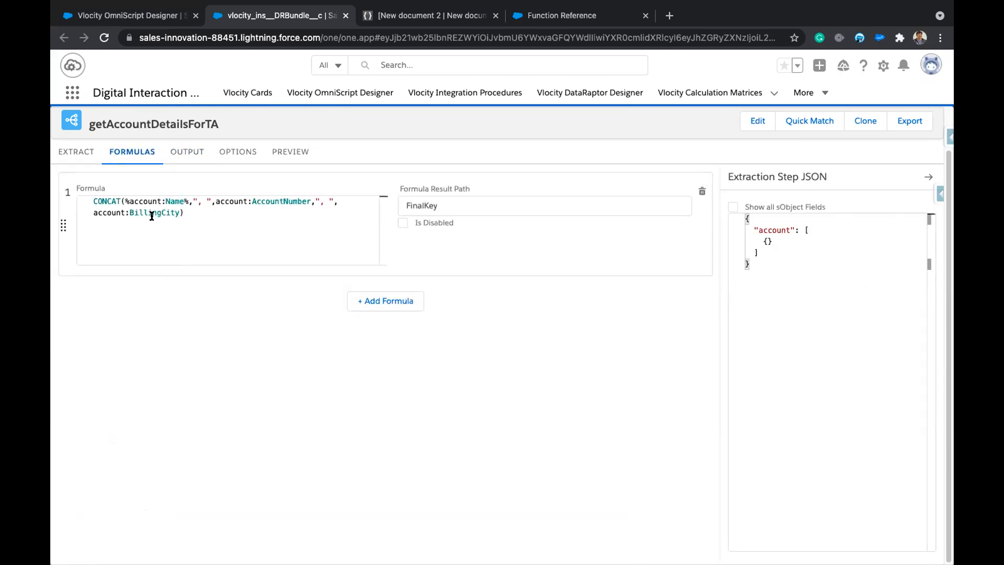
pyautogui.doubleClick(430, 204)
pyautogui.hotkey('ctrl', 'c')
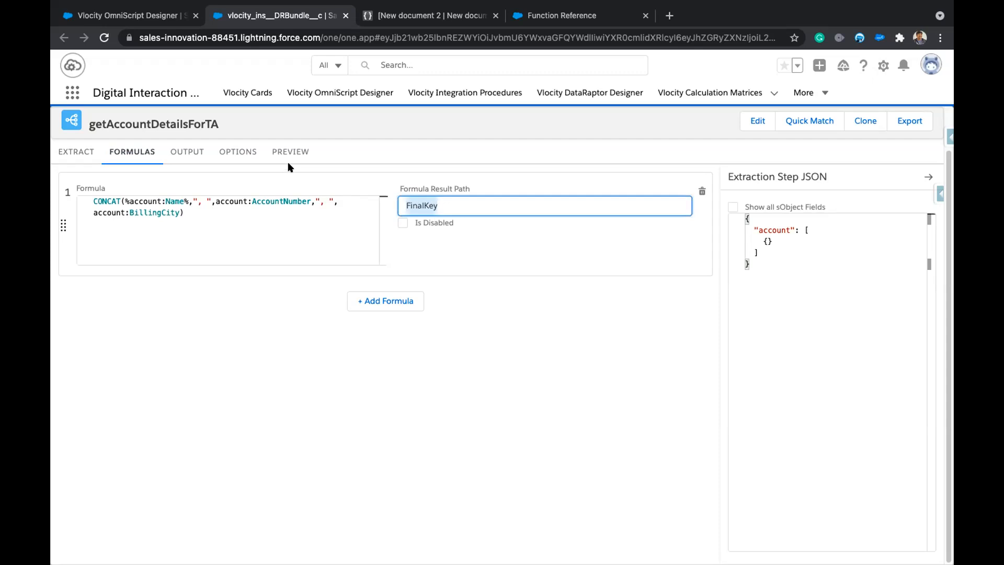
pyautogui.click(197, 152)
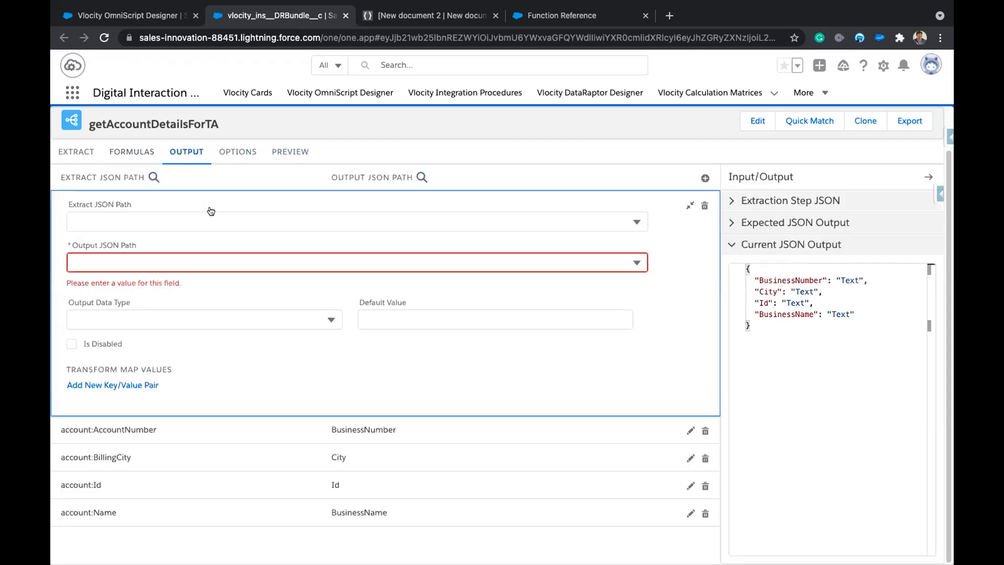
# Set the new mapping's extract and output JSON paths both to FinalKey and collapse it.
pyautogui.click(183, 217)
pyautogui.write('FinalKey')
pyautogui.click(145, 264)
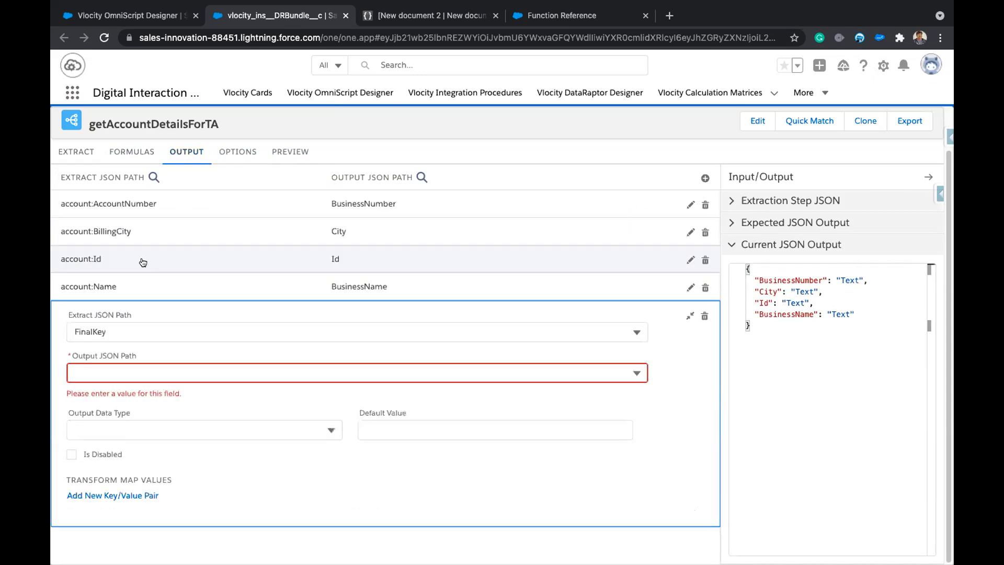
pyautogui.click(134, 368)
pyautogui.write('FinalKey')
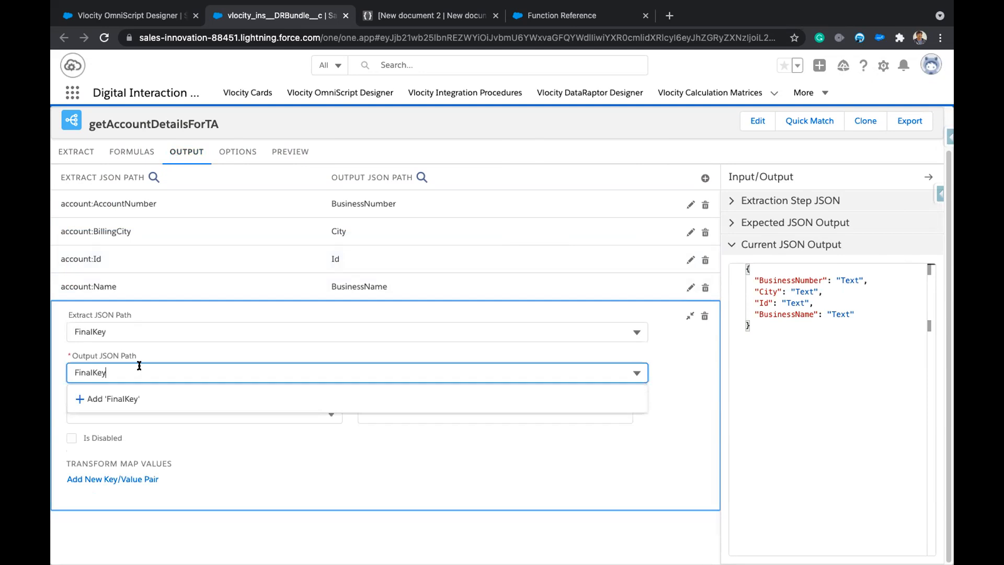
pyautogui.click(129, 399)
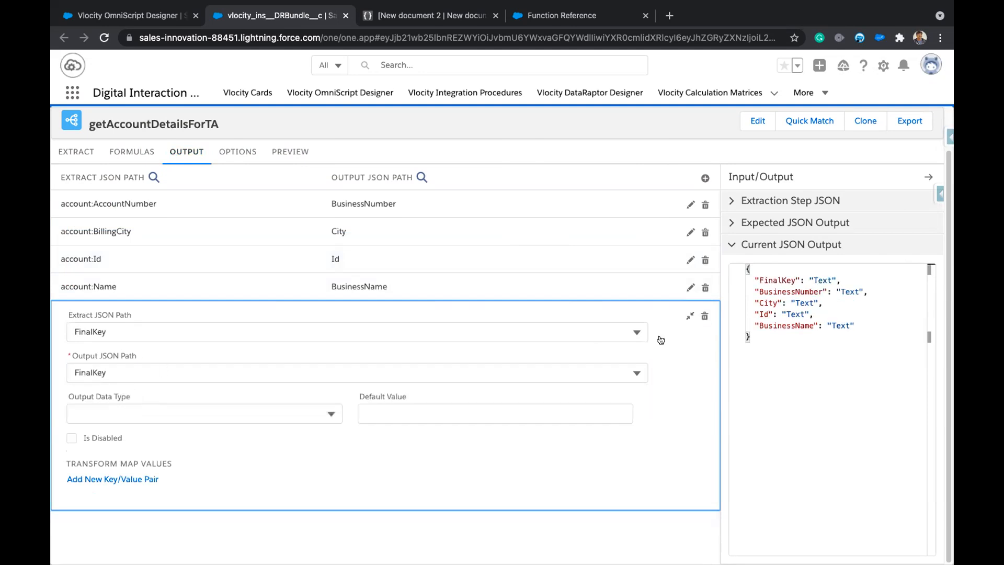
pyautogui.click(684, 314)
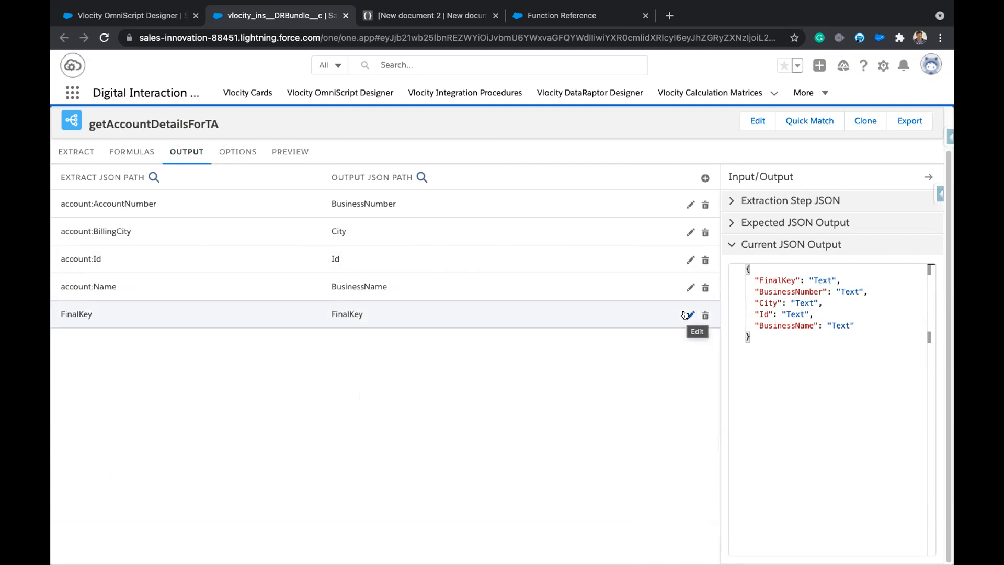
# Wrap account:AccountNumber and account:BillingCity in % markers within the formula.
pyautogui.click(131, 154)
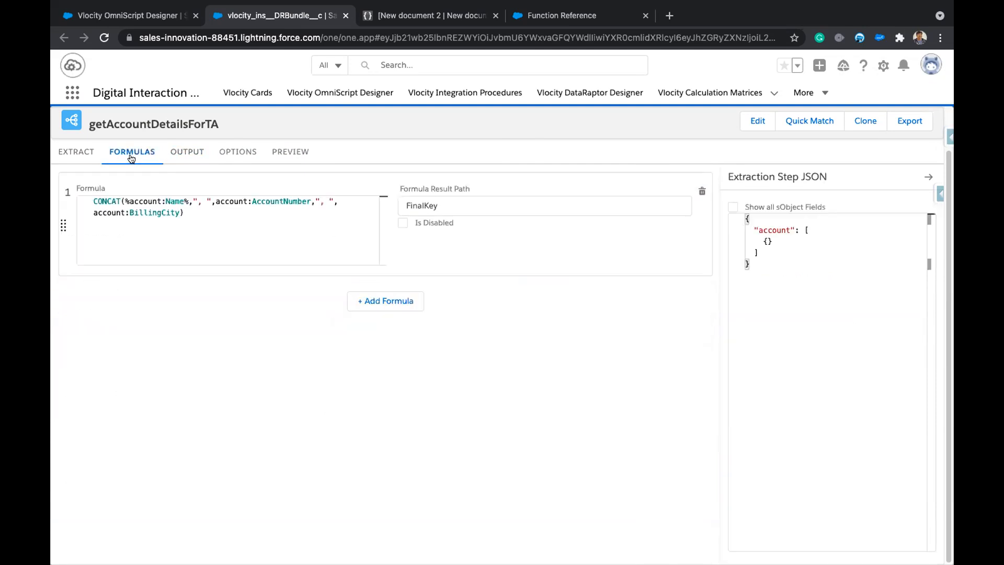
pyautogui.click(215, 199)
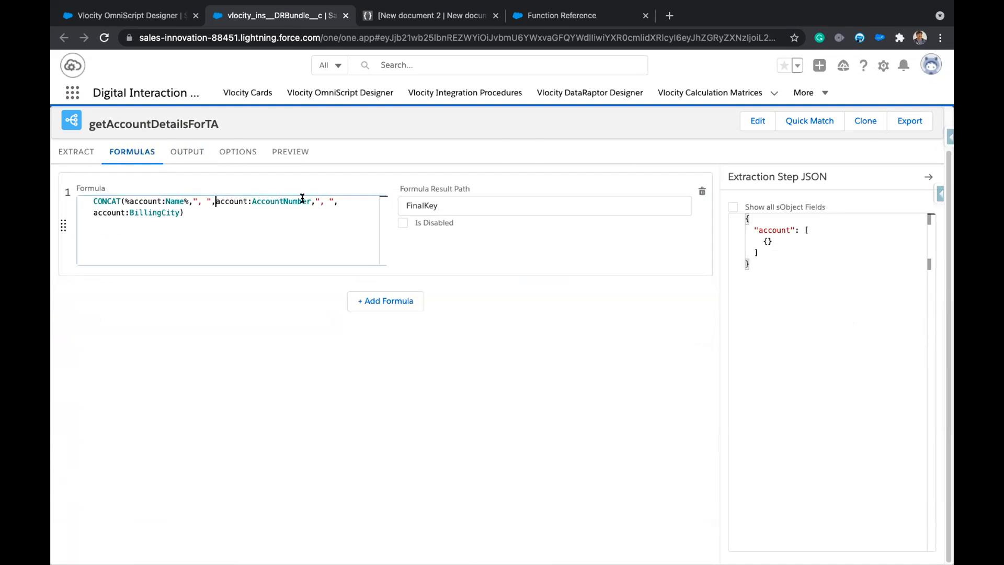
pyautogui.write('%')
pyautogui.click(316, 201)
pyautogui.write('%')
pyautogui.click(94, 212)
pyautogui.write('%')
pyautogui.click(183, 213)
pyautogui.write('%')
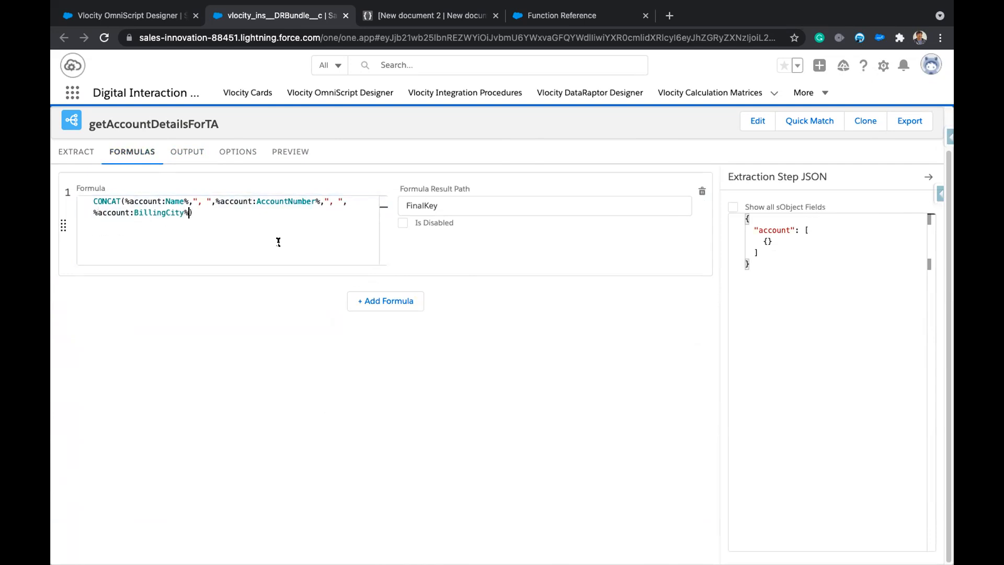
# Preview the DataRaptor with inputKey 326 and inspect the returned FinalKey values.
pyautogui.click(292, 153)
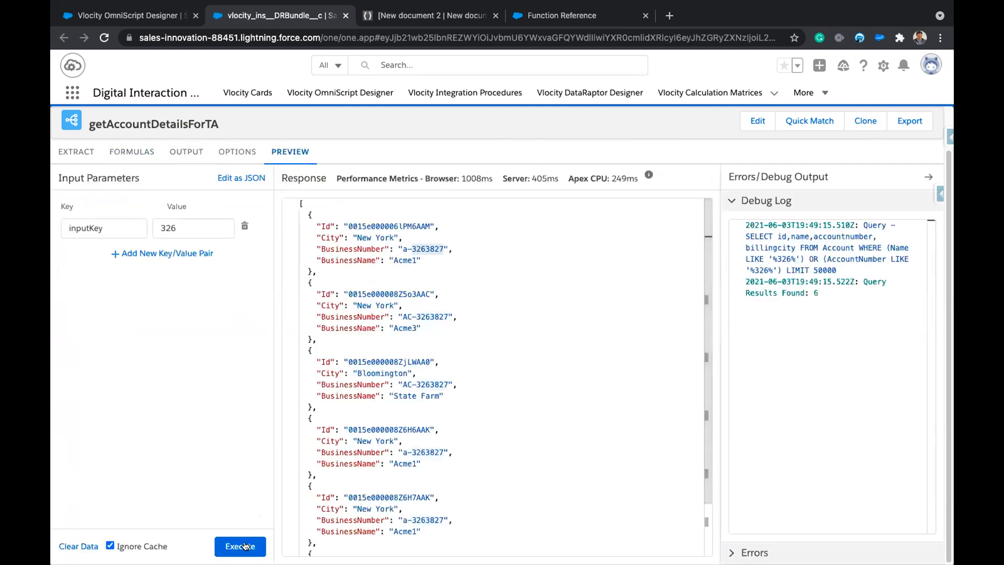
pyautogui.click(243, 546)
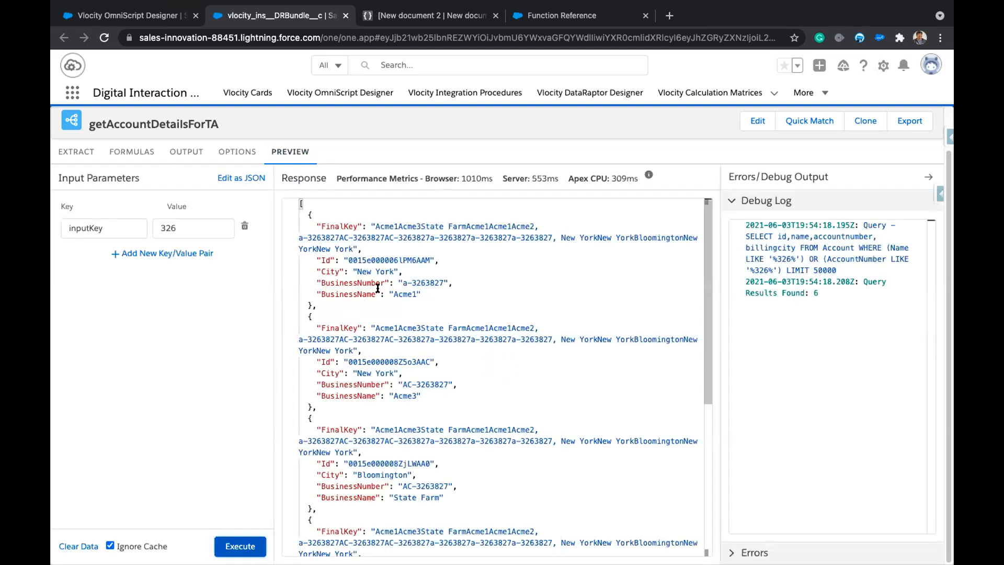
pyautogui.moveTo(377, 226); pyautogui.dragTo(536, 252)
pyautogui.click(405, 226)
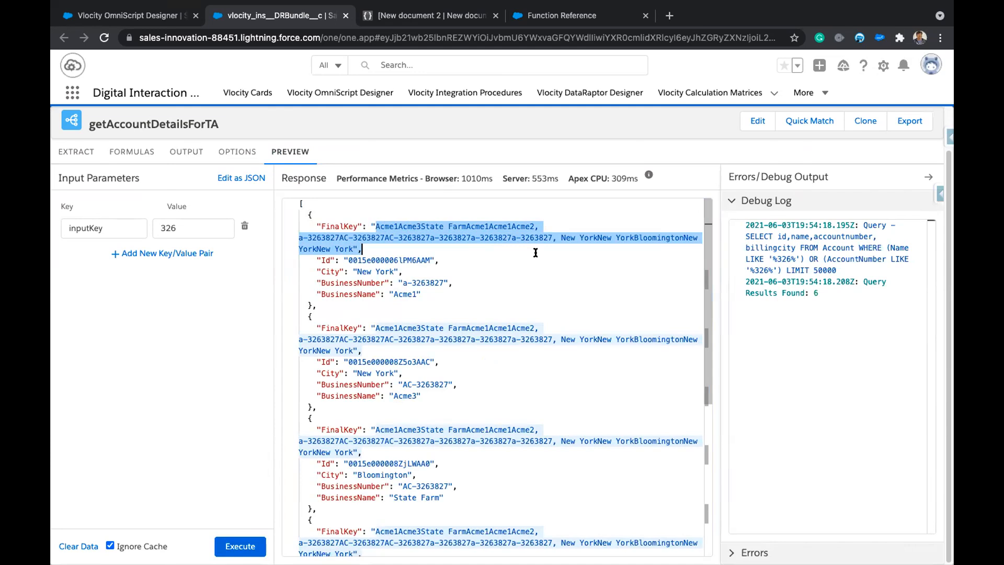
pyautogui.click(191, 152)
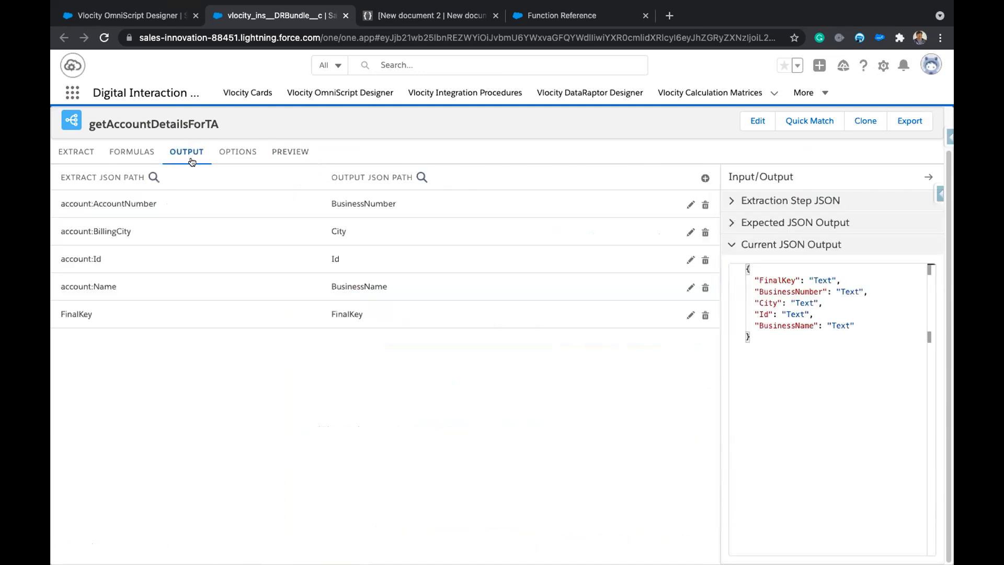
# Change the formula's result path from FinalKey to account:FinalKey.
pyautogui.click(129, 154)
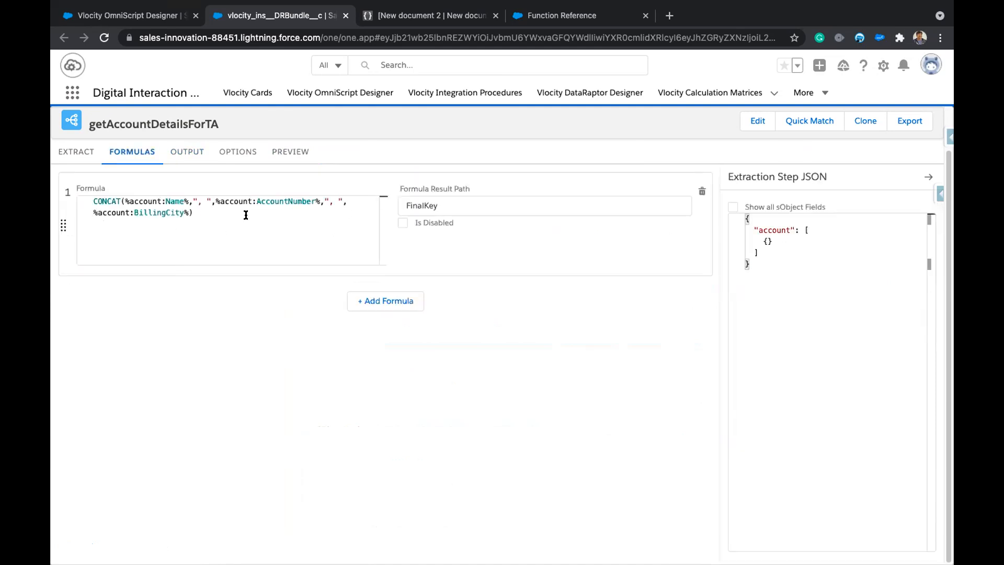
pyautogui.click(403, 202)
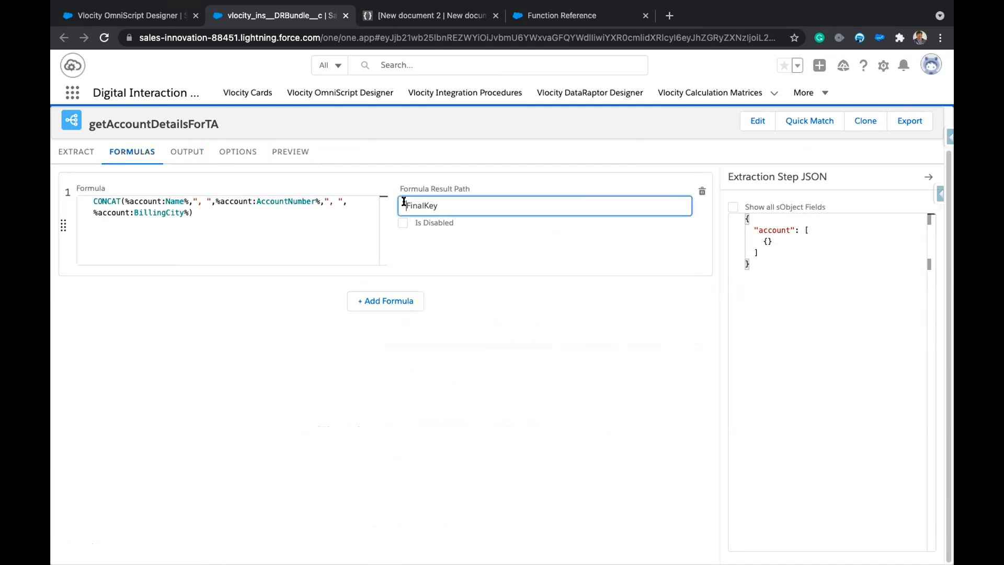
pyautogui.click(176, 152)
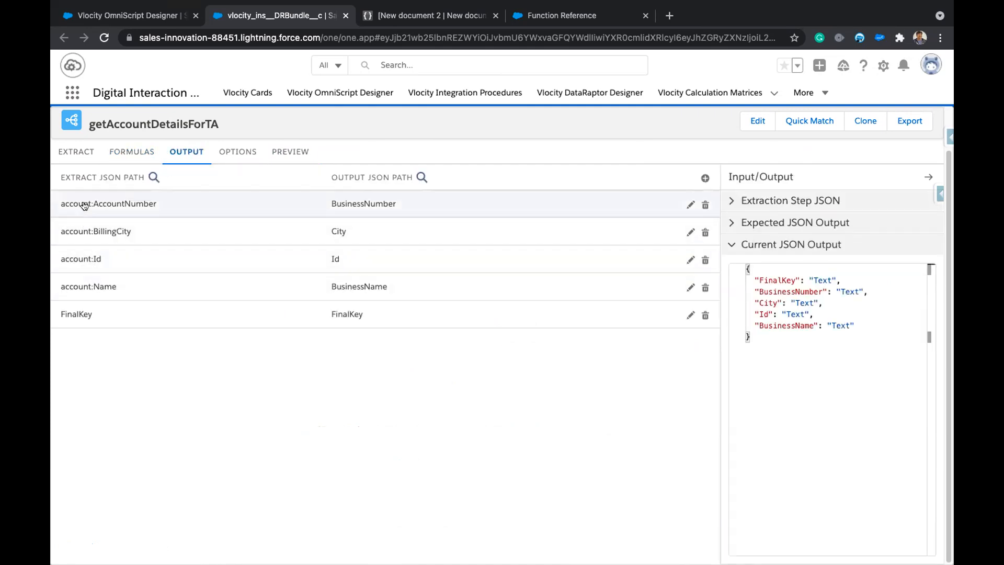
pyautogui.click(131, 153)
pyautogui.click(483, 209)
pyautogui.hotkey('ctrl', 'v')
pyautogui.hotkey('ctrl', 'z')
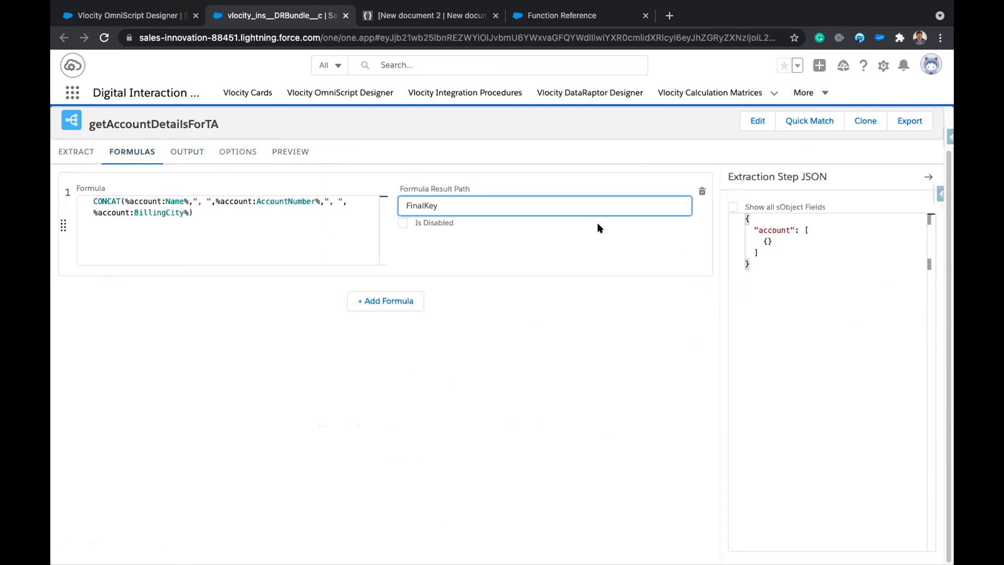
pyautogui.write('account:')
pyautogui.press('BackSpace')
pyautogui.press('End')
pyautogui.write(':')
pyautogui.click(608, 336)
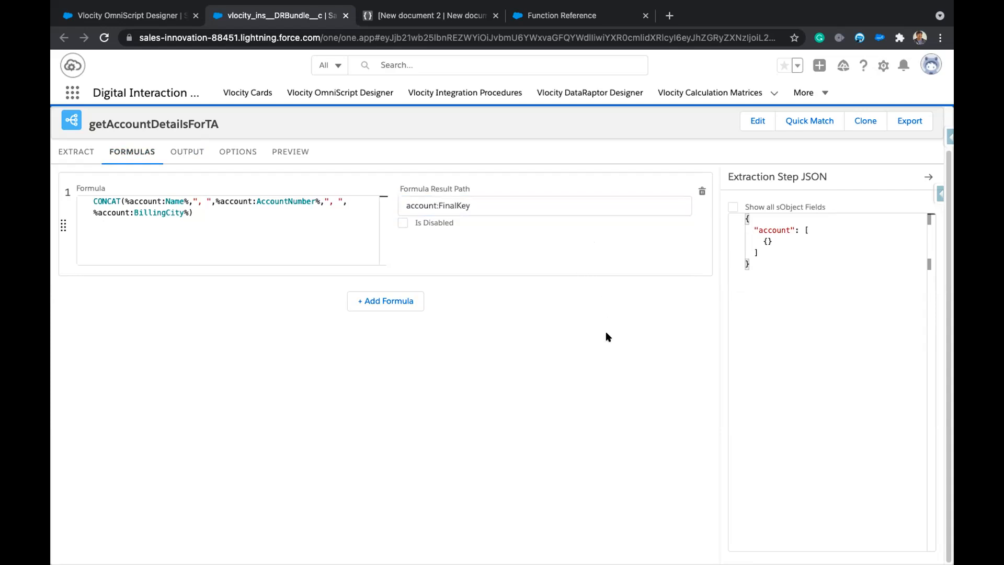
pyautogui.moveTo(478, 198); pyautogui.dragTo(375, 198)
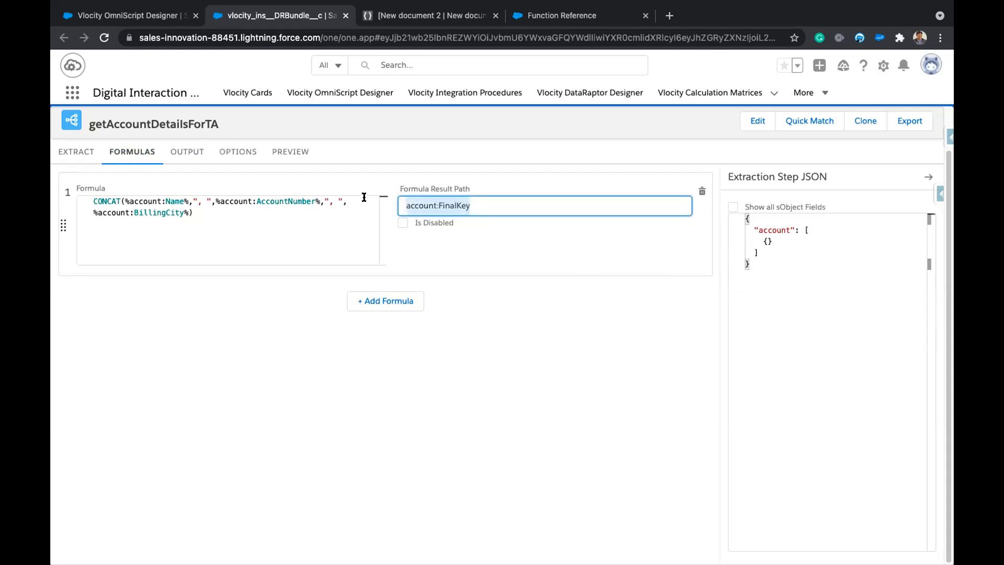
# Set the FinalKey output mapping's extract path to account:FinalKey and collapse the row.
pyautogui.click(193, 152)
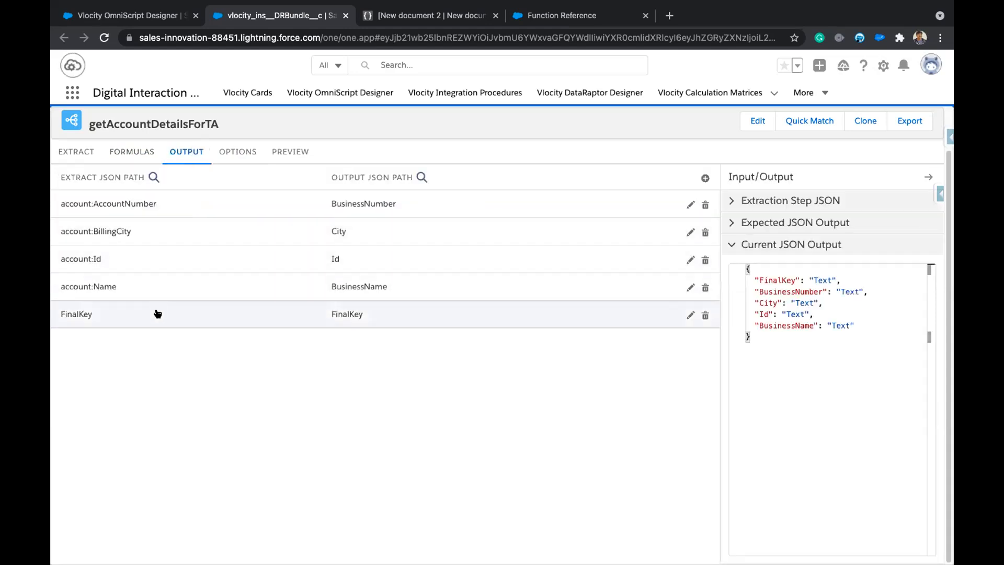
pyautogui.click(157, 313)
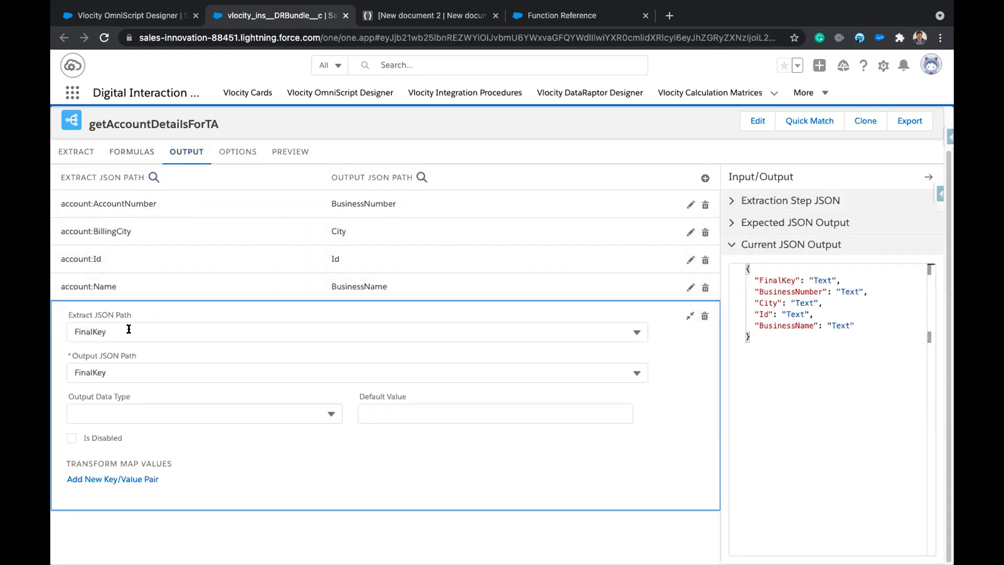
pyautogui.click(67, 330)
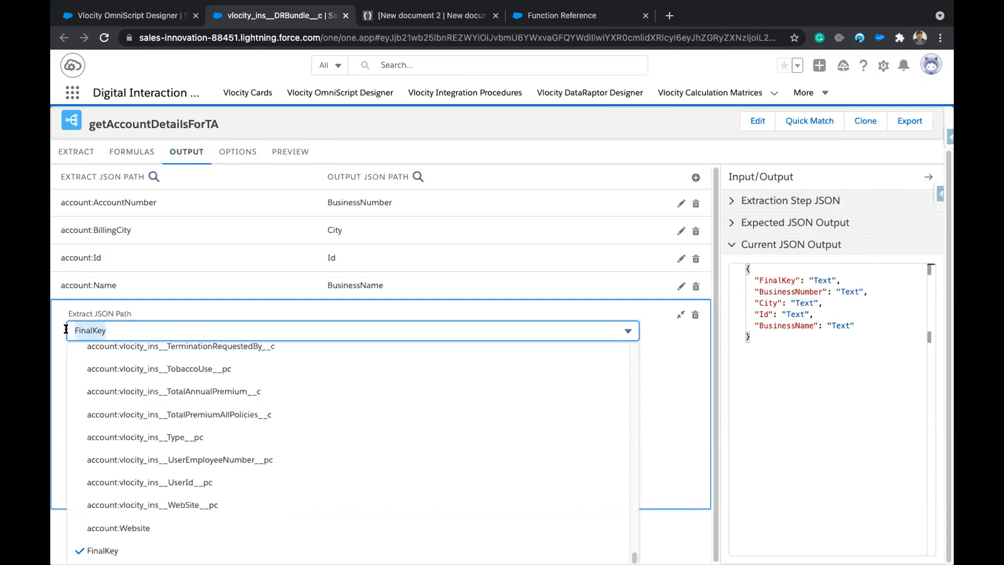
pyautogui.write('account:')
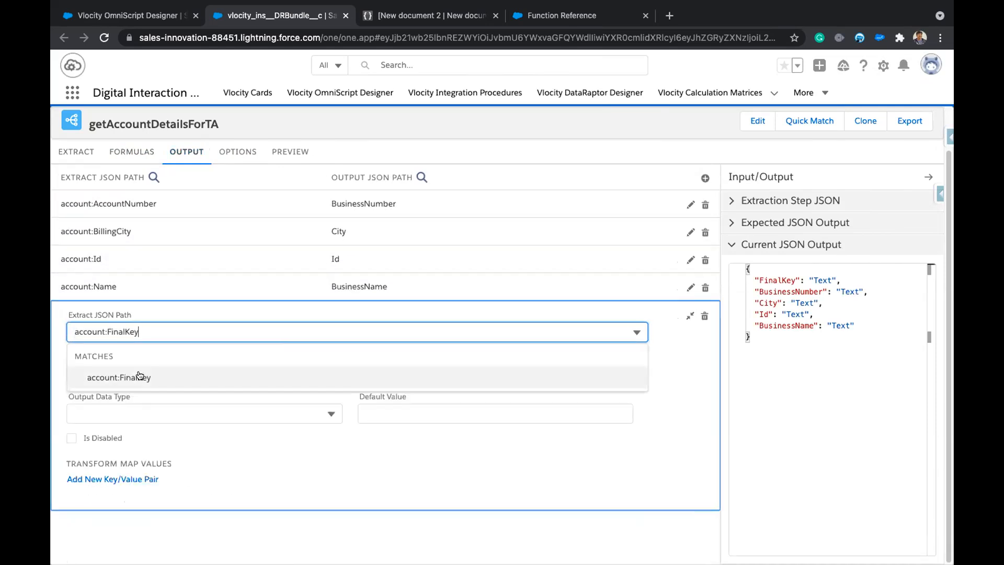
pyautogui.click(140, 374)
pyautogui.click(690, 260)
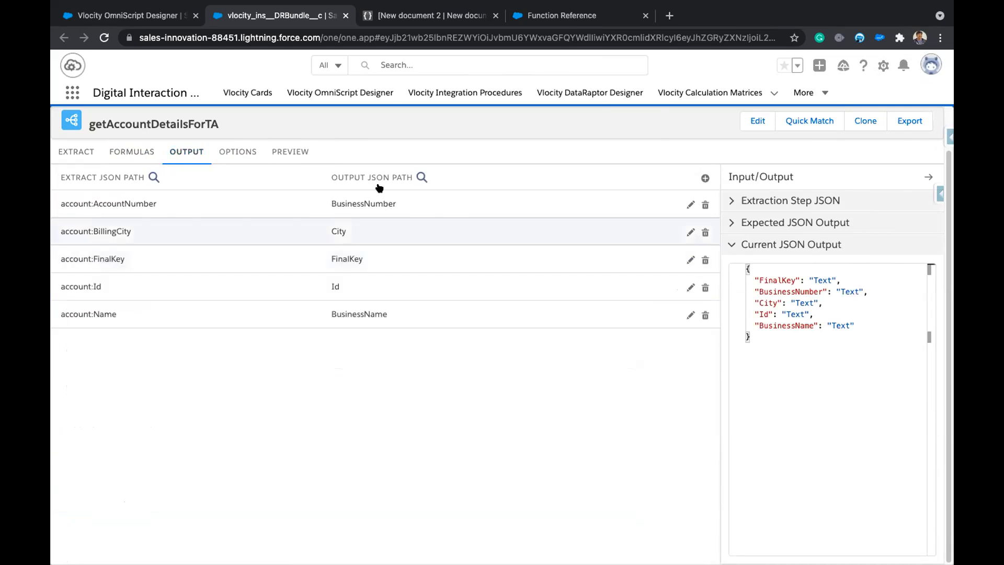
pyautogui.click(290, 151)
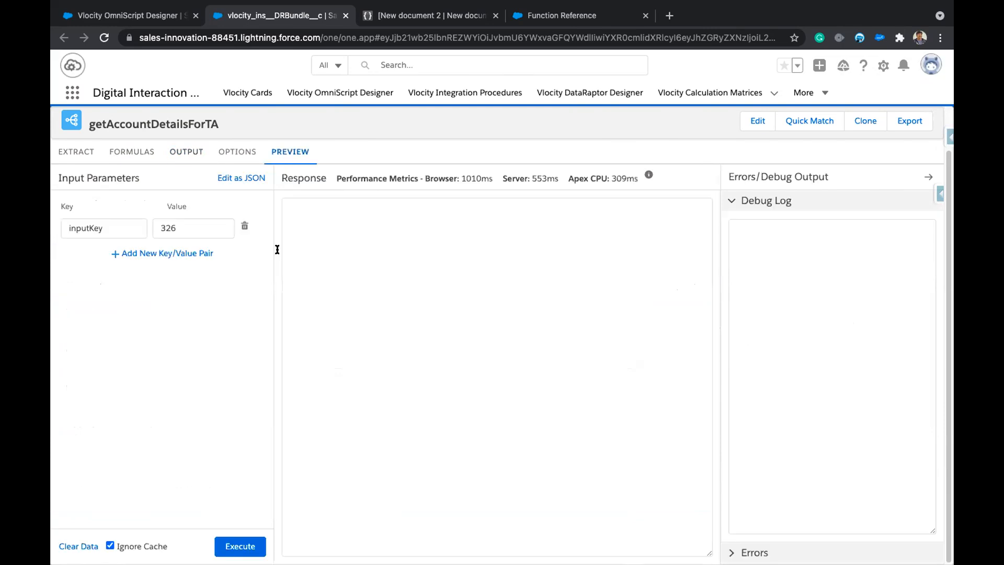
# Re-run the preview and confirm each account gets its own FinalKey, e.g. 'Acme1, a-3263827, New York'.
pyautogui.click(240, 546)
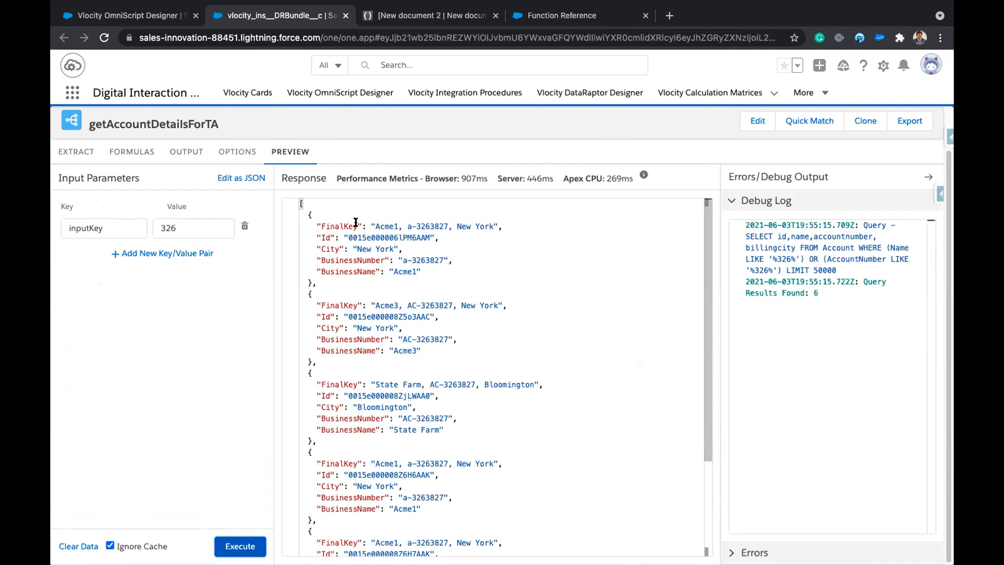
pyautogui.moveTo(373, 225); pyautogui.dragTo(493, 226)
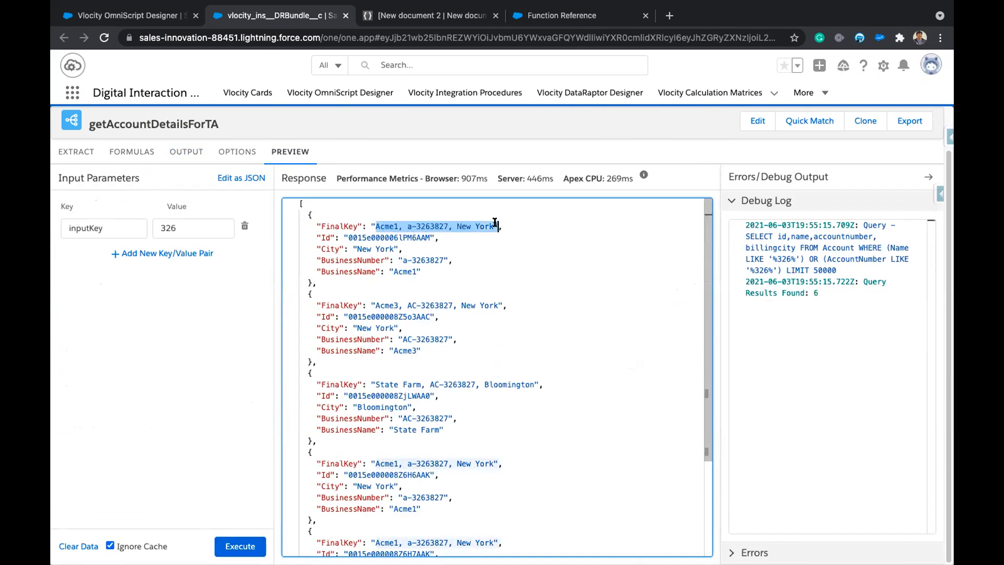
pyautogui.click(574, 300)
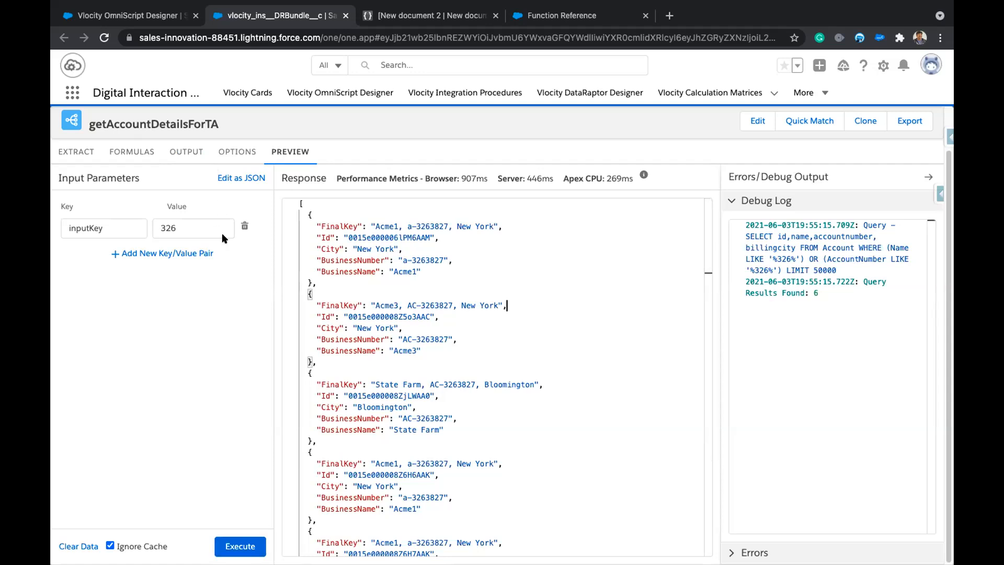
pyautogui.doubleClick(343, 227)
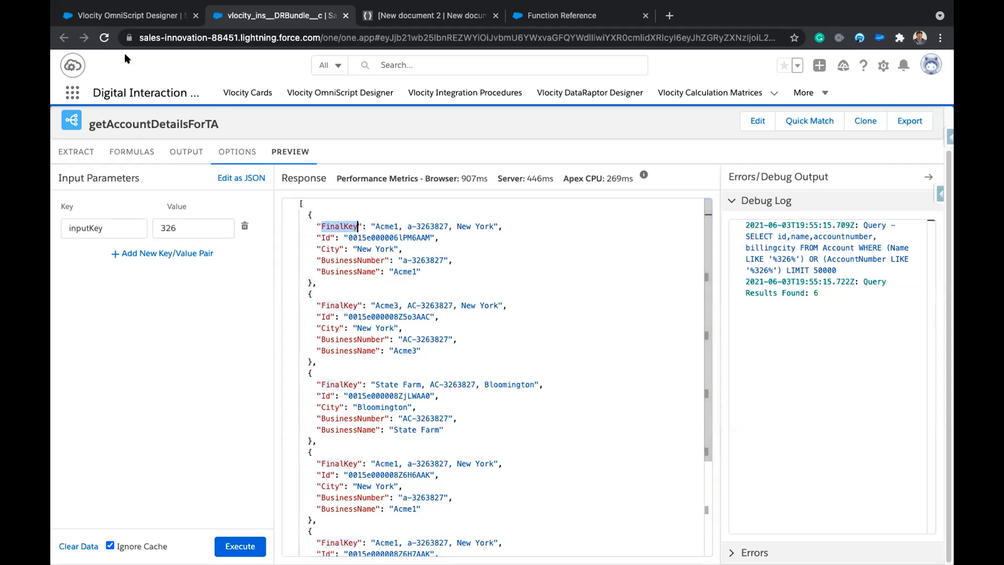
pyautogui.click(130, 16)
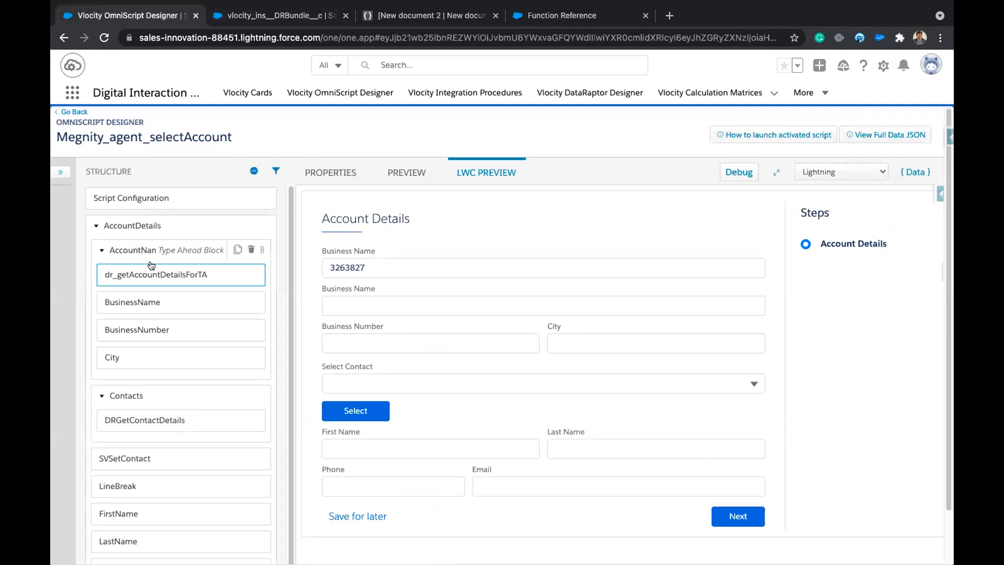
# Set the AccountName type-ahead key to FinalKey.
pyautogui.click(153, 245)
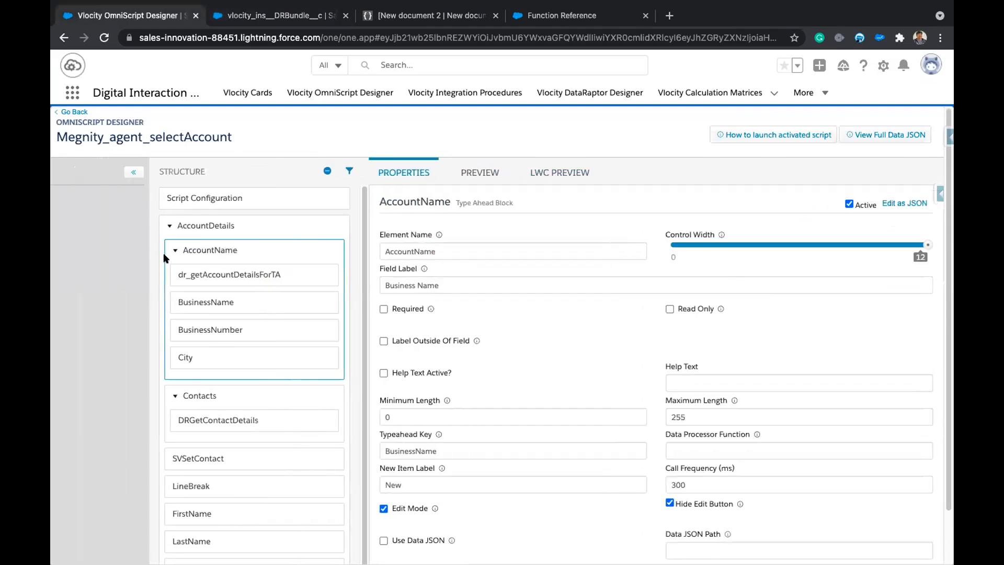
pyautogui.doubleClick(496, 450)
pyautogui.write('FinalKey')
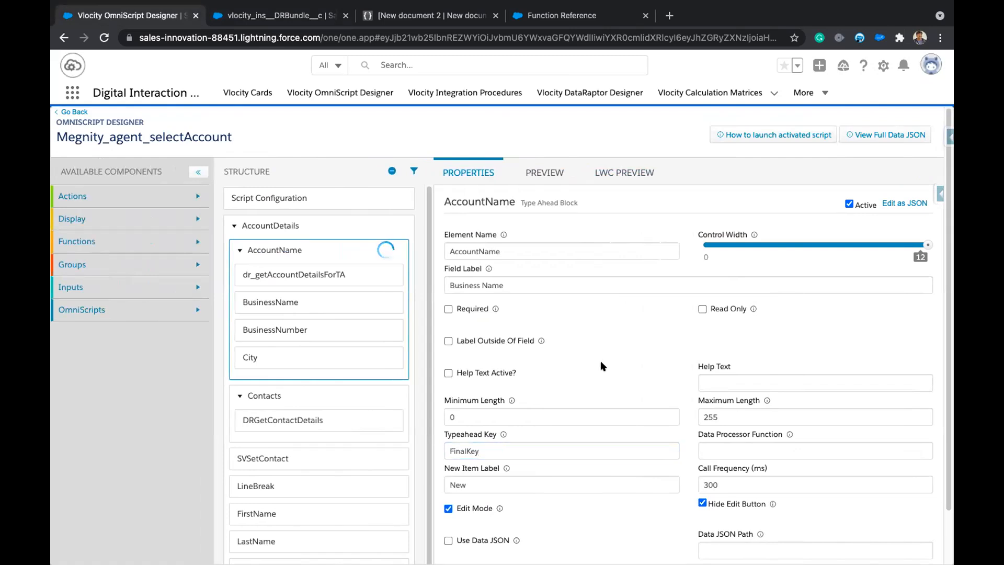
# In the LWC preview, search Business Name for 'a-3' and pick Acme1, a-3263827, New York.
pyautogui.click(617, 172)
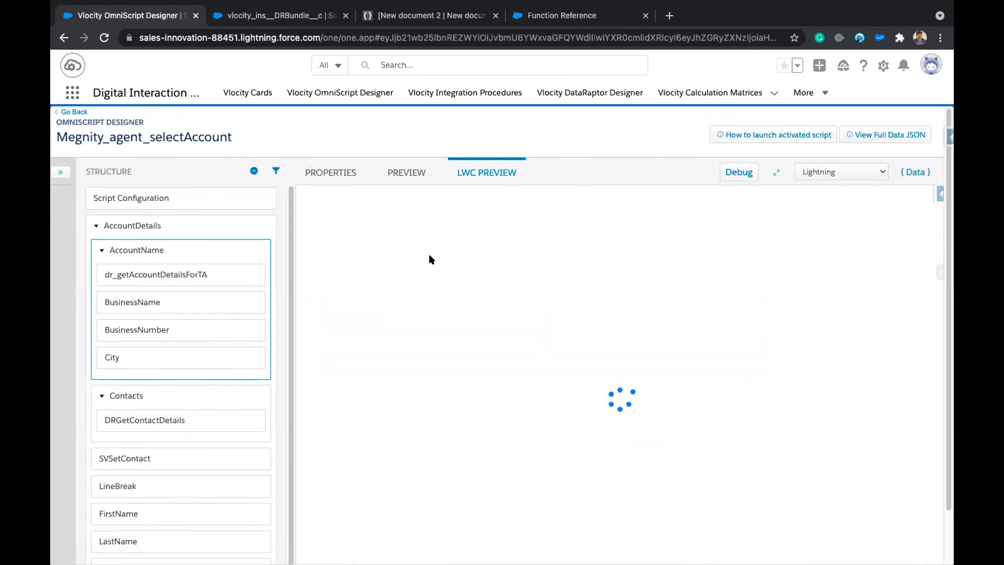
pyautogui.click(420, 260)
pyautogui.write('ac')
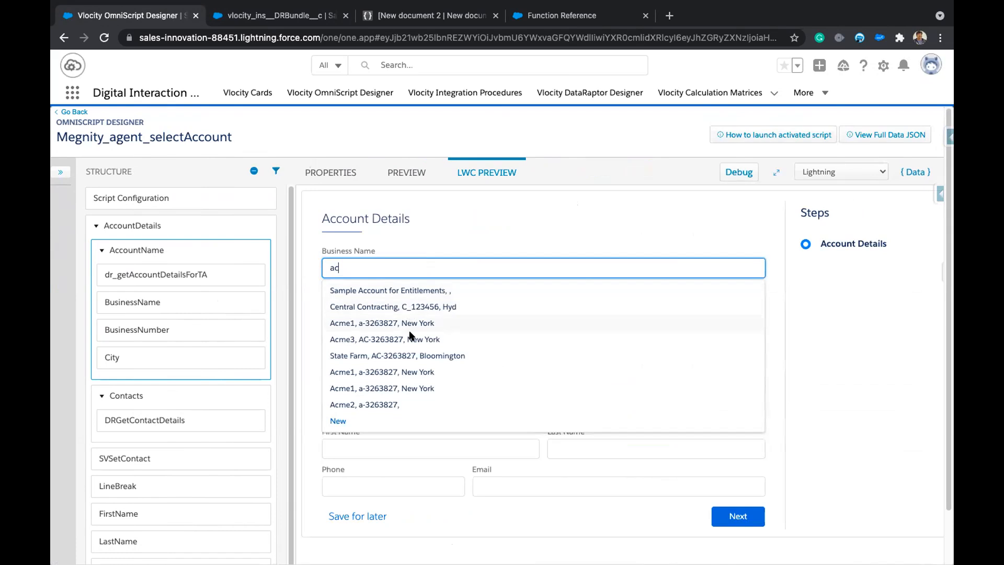
pyautogui.press('BackSpace')
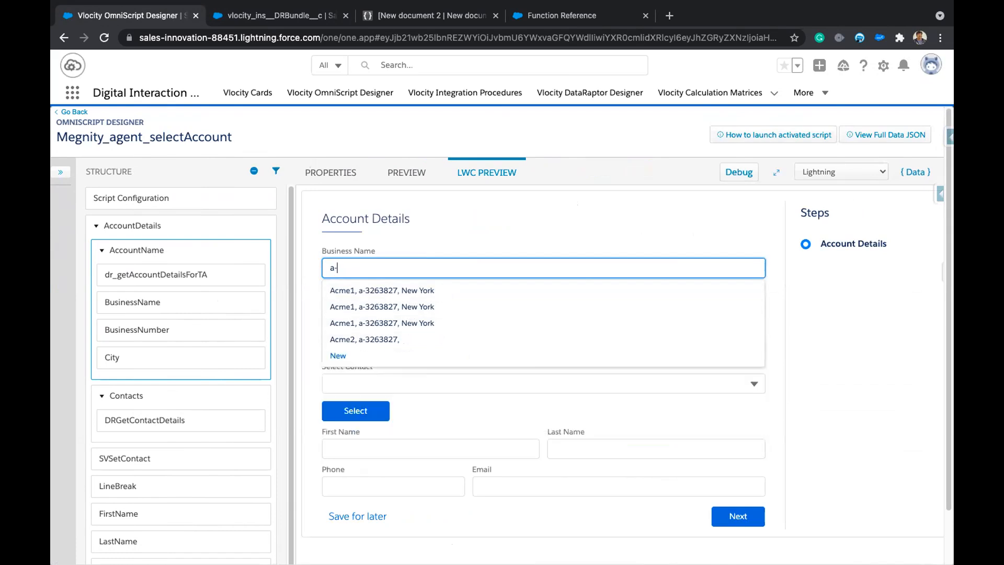
pyautogui.write('-32')
pyautogui.click(370, 300)
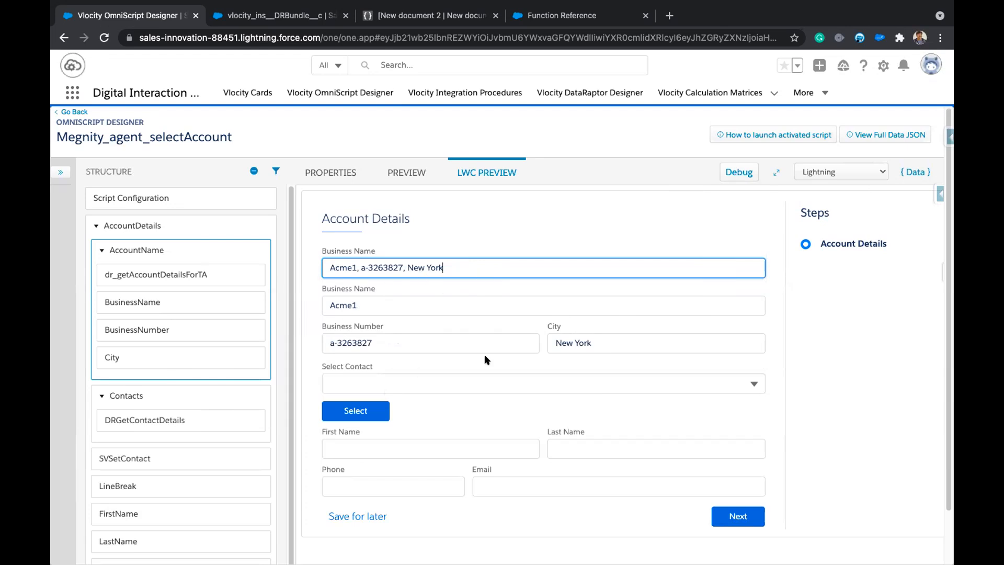
pyautogui.click(410, 377)
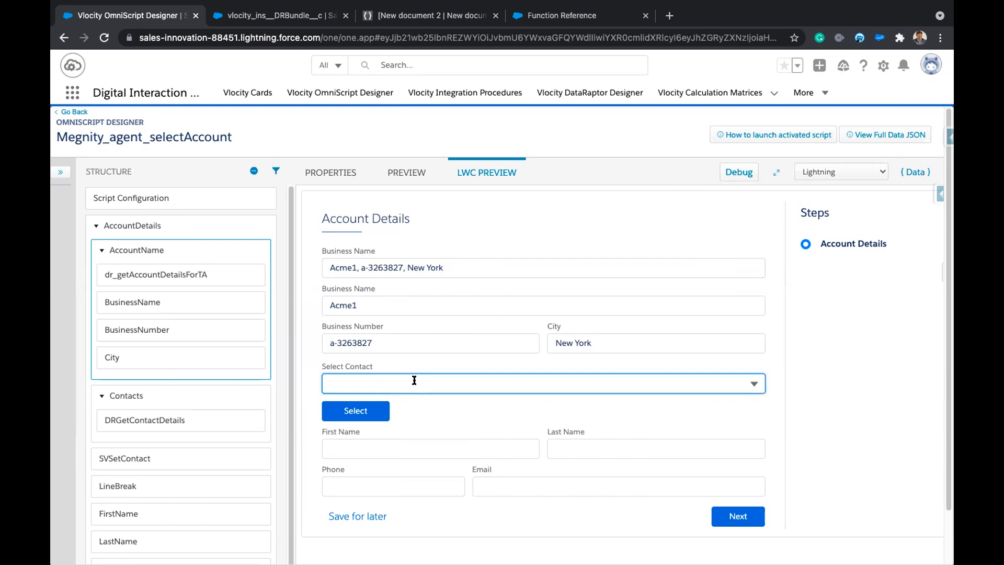
# Try listing the account's contacts and inspect the OmniScript's {Data} JSON.
pyautogui.click(775, 362)
pyautogui.click(419, 382)
pyautogui.click(915, 172)
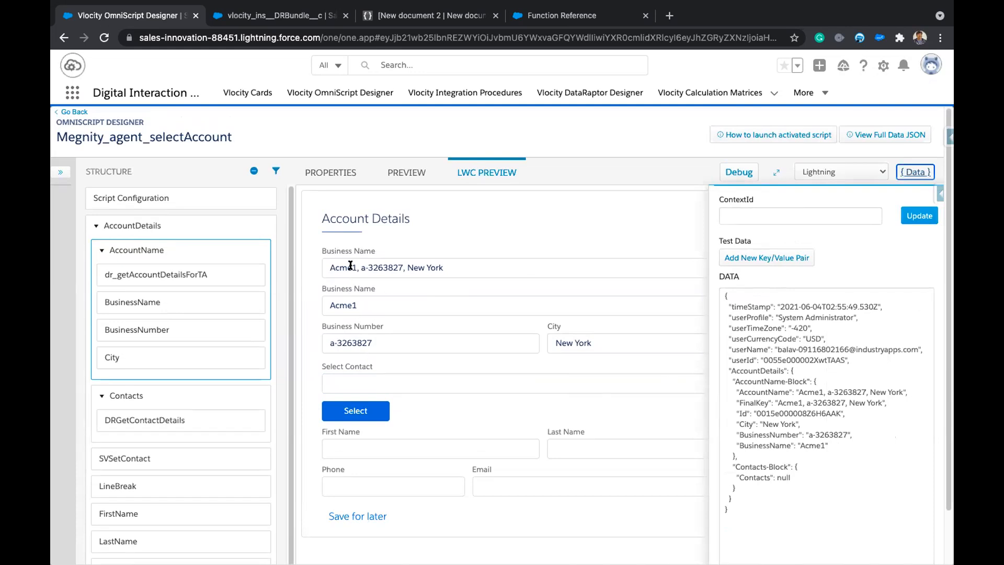
pyautogui.click(249, 14)
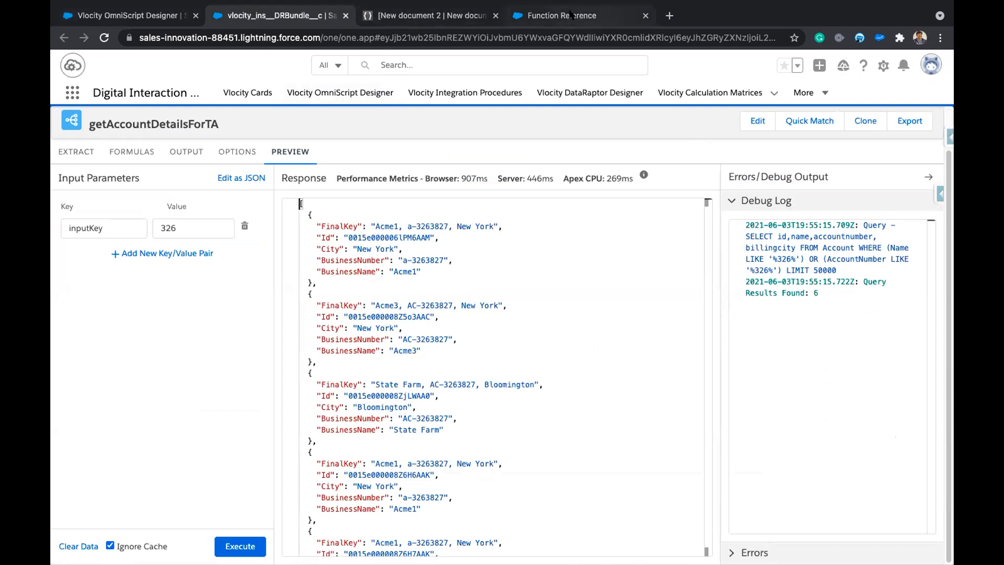
pyautogui.click(588, 17)
pyautogui.hscroll(-5, 433, 408)
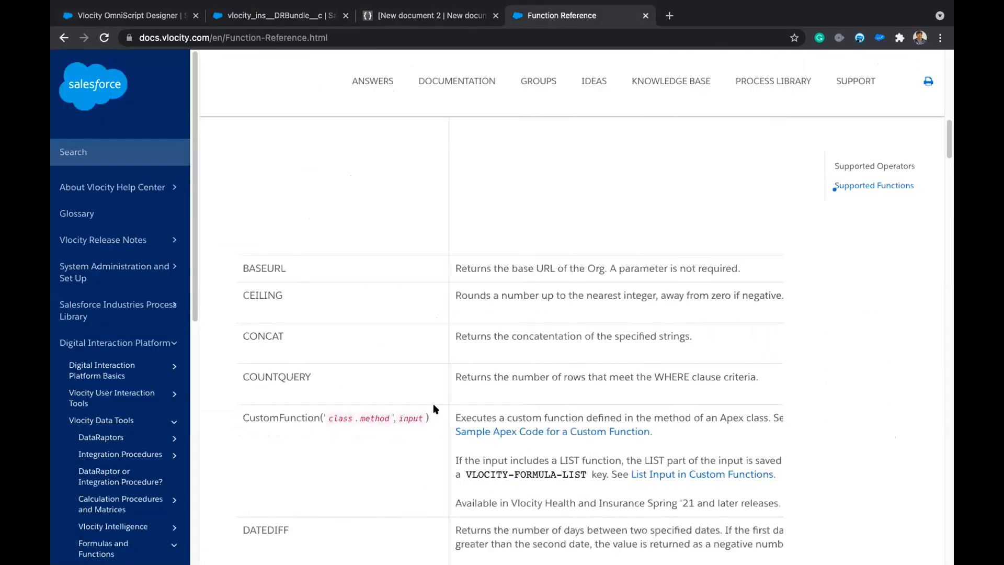
pyautogui.scroll(-6, 365, 471)
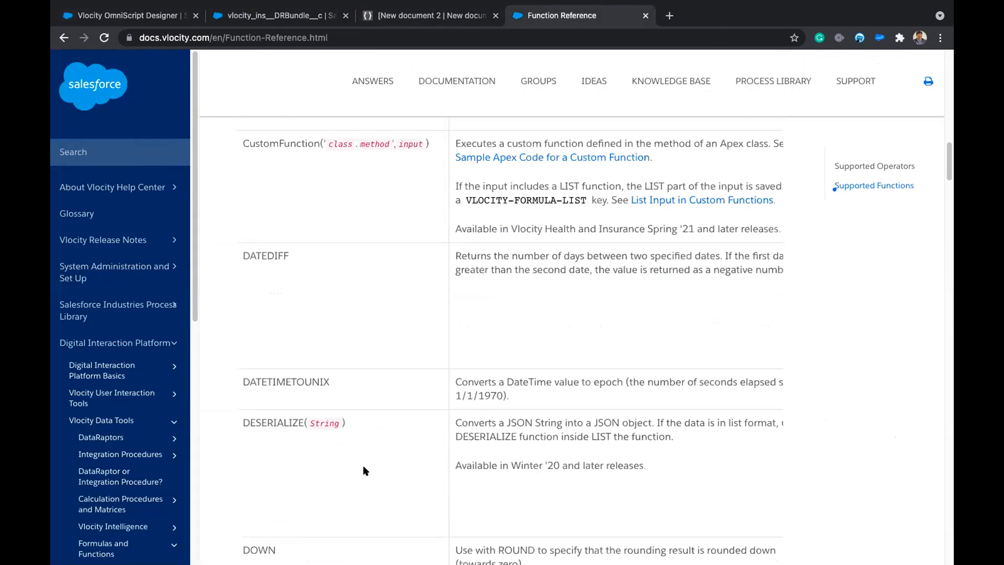
pyautogui.scroll(-5, 365, 470)
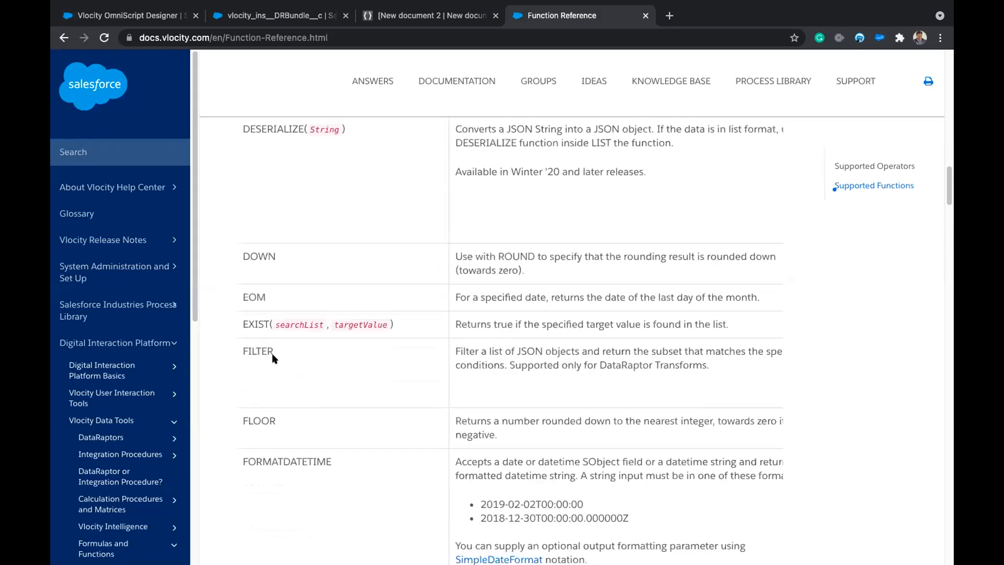
pyautogui.moveTo(240, 319); pyautogui.dragTo(385, 321)
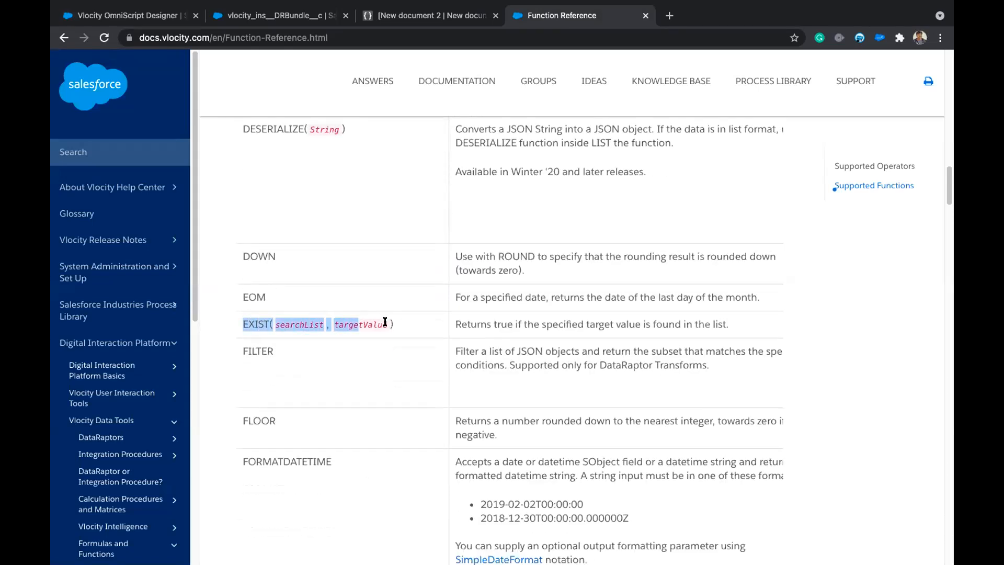
pyautogui.moveTo(245, 353); pyautogui.dragTo(292, 355)
pyautogui.click(259, 326)
pyautogui.hscroll(10, 254, 321)
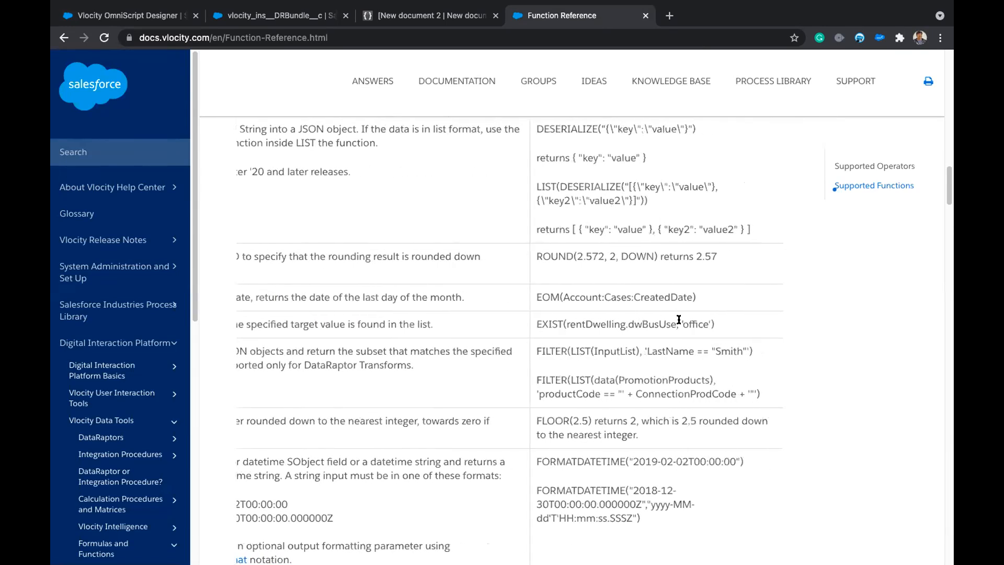
pyautogui.moveTo(569, 323); pyautogui.dragTo(672, 325)
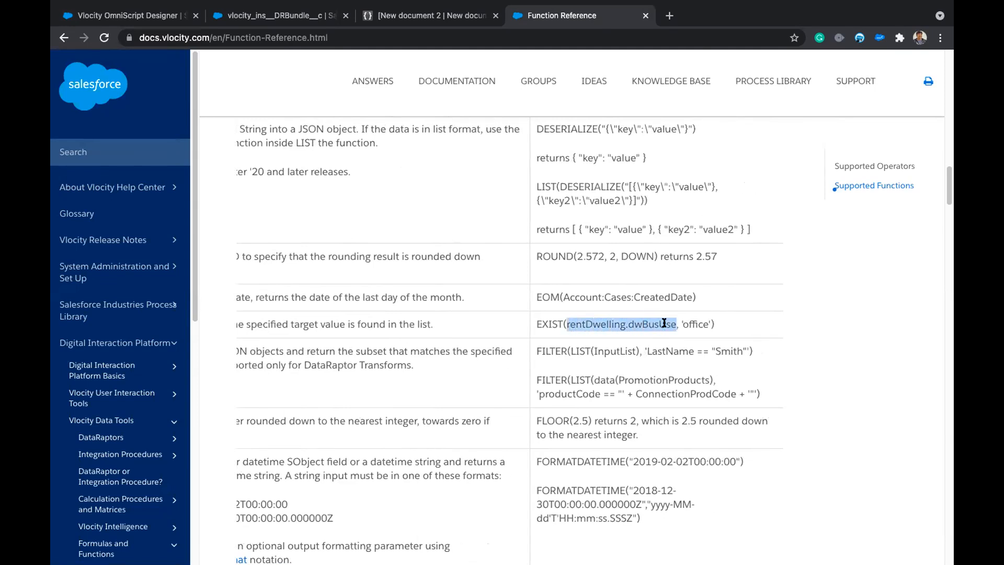
pyautogui.doubleClick(690, 320)
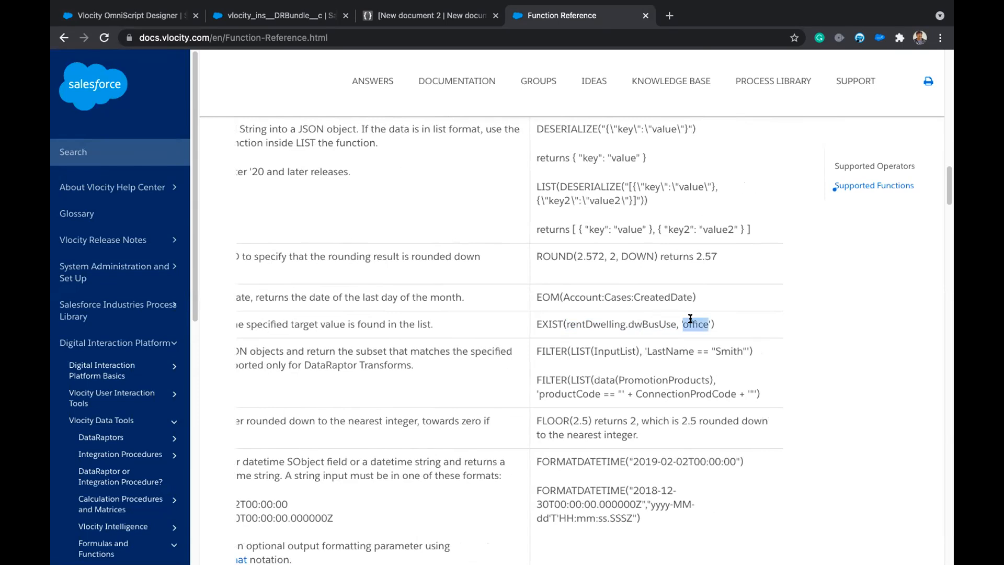
pyautogui.hscroll(-1, 575, 324)
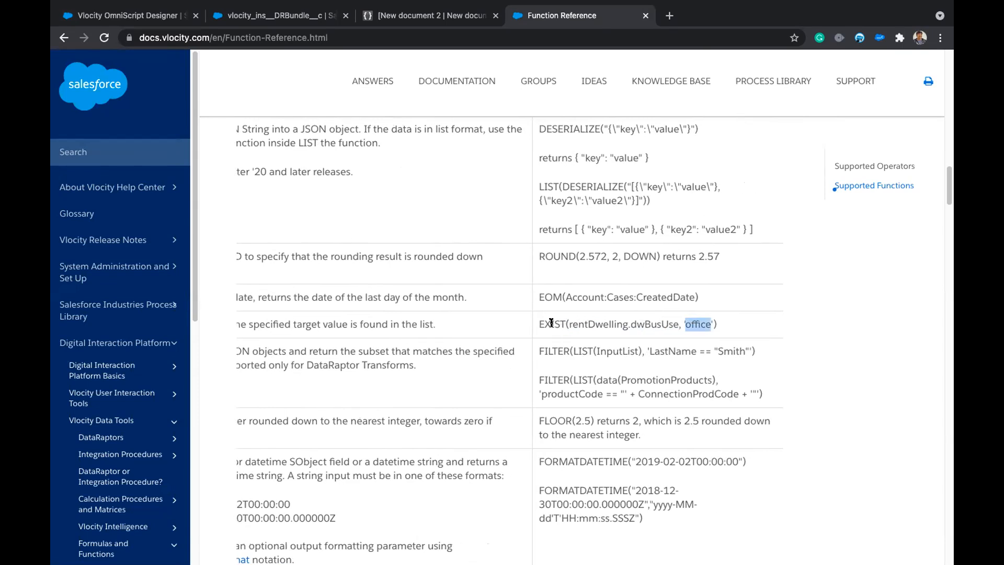
pyautogui.hscroll(-1, 667, 325)
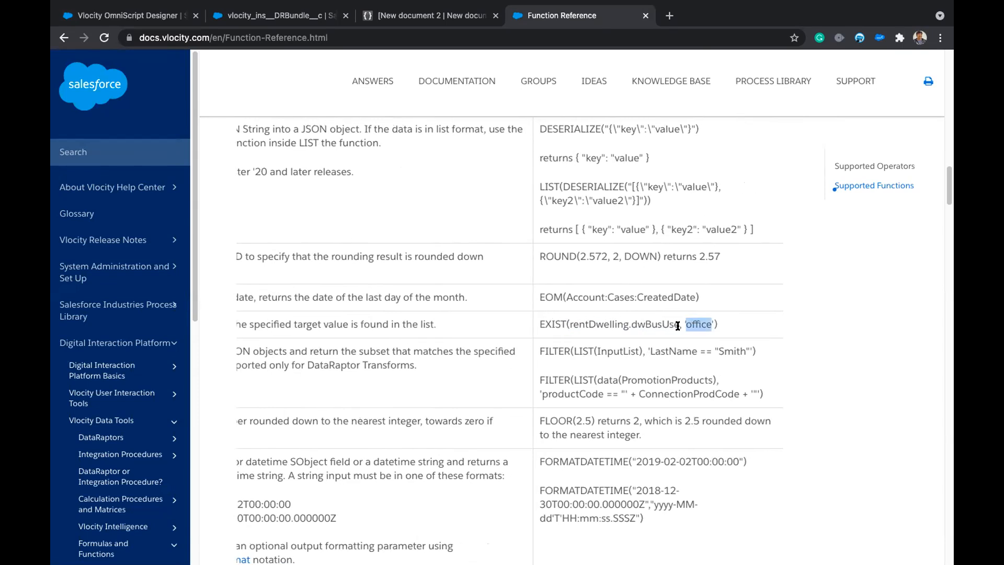
pyautogui.hscroll(-10, 677, 325)
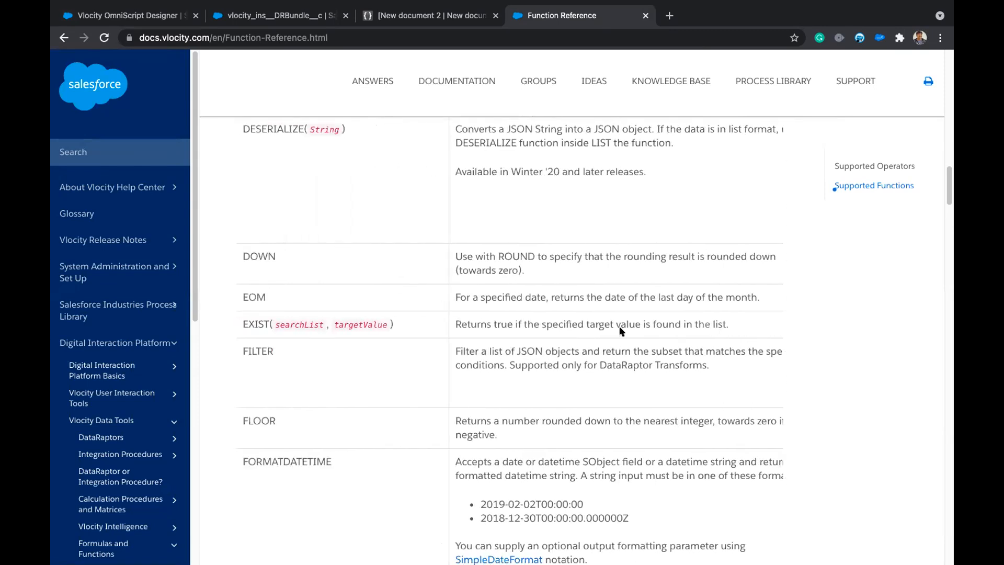
pyautogui.moveTo(411, 322); pyautogui.dragTo(236, 326)
pyautogui.scroll(-8, 373, 407)
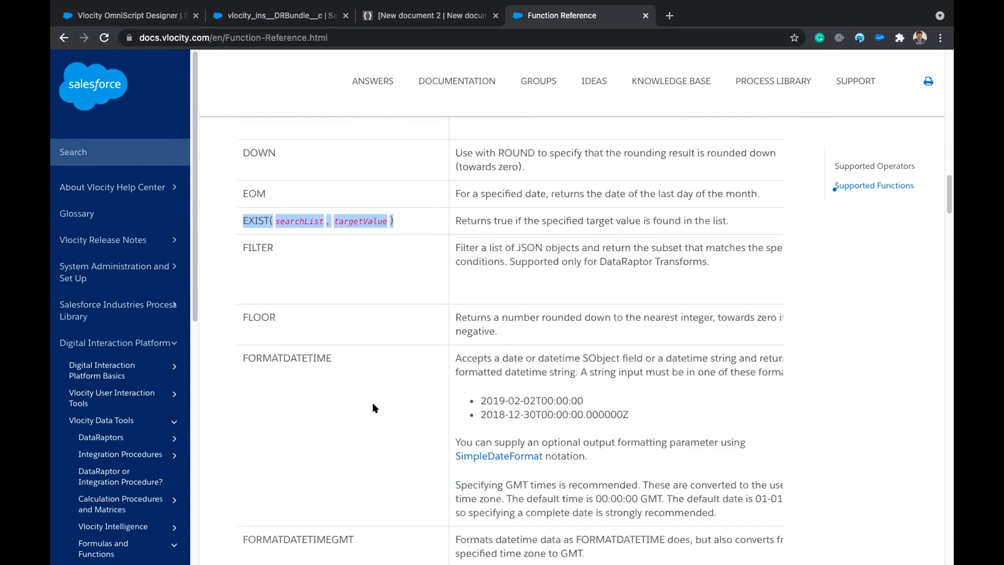
pyautogui.scroll(-6, 373, 407)
pyautogui.scroll(20, 373, 407)
pyautogui.scroll(3, 373, 406)
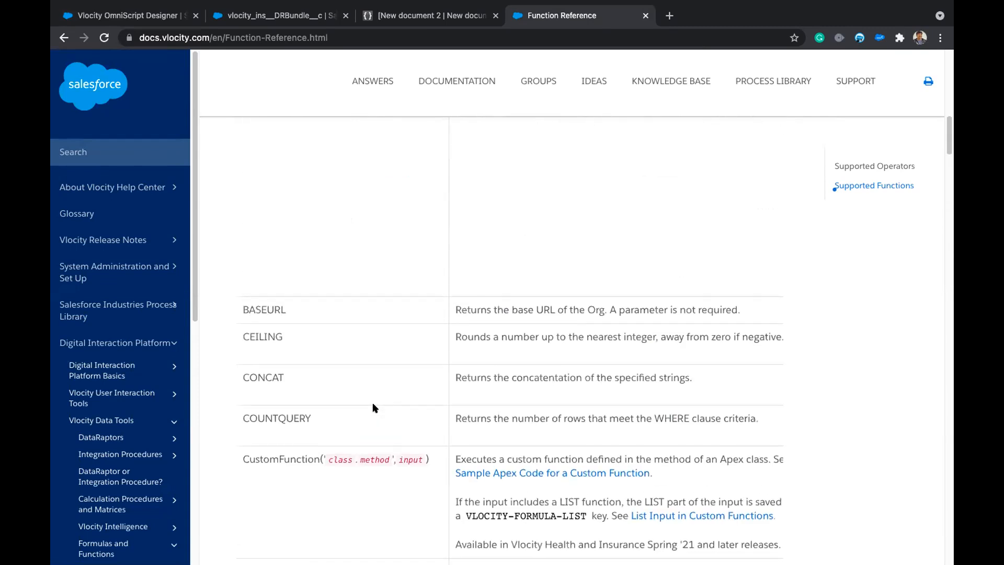
pyautogui.scroll(-7, 374, 407)
pyautogui.scroll(-2, 375, 407)
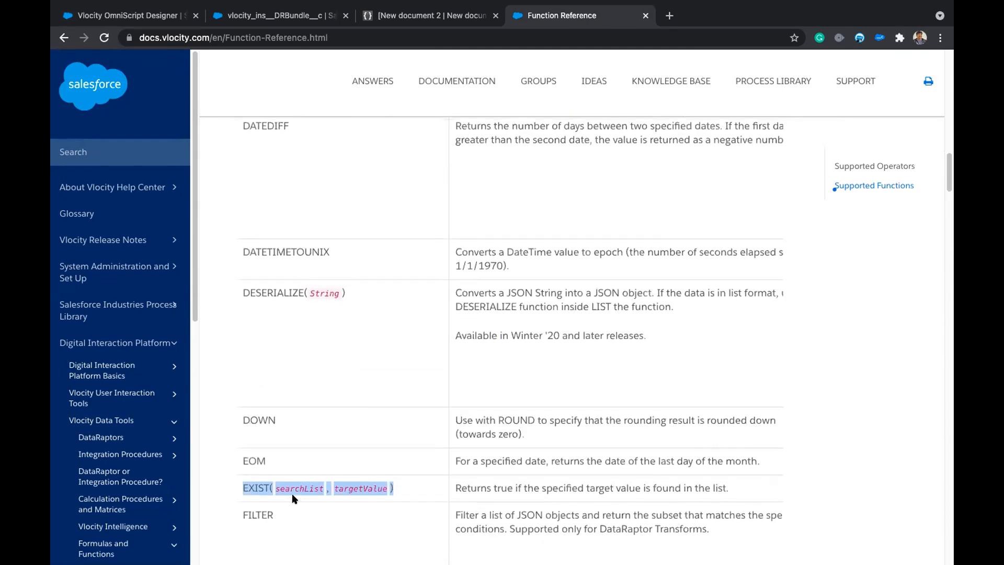
pyautogui.scroll(-2, 293, 493)
pyautogui.scroll(-1, 297, 489)
pyautogui.scroll(-9, 297, 490)
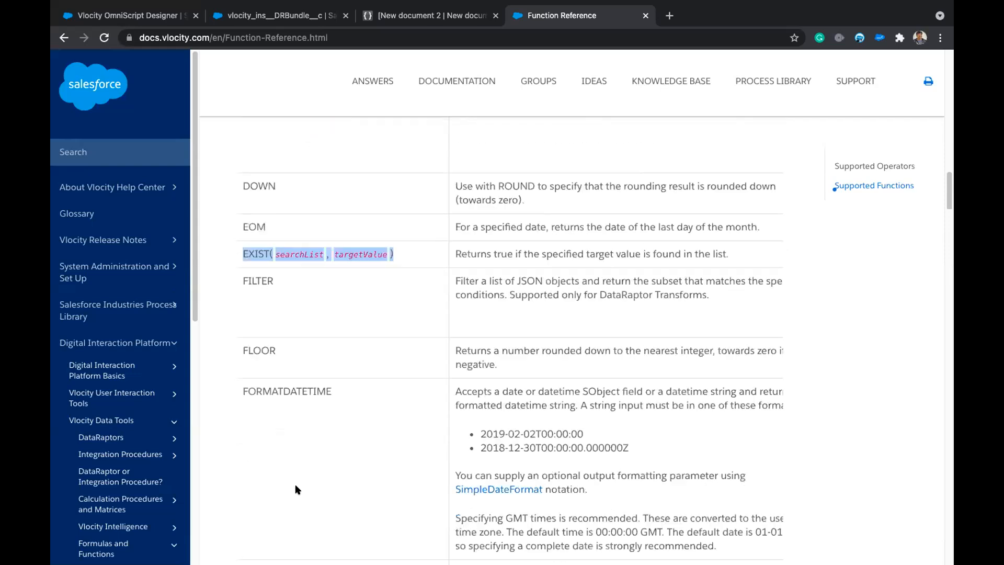
pyautogui.scroll(-7, 297, 490)
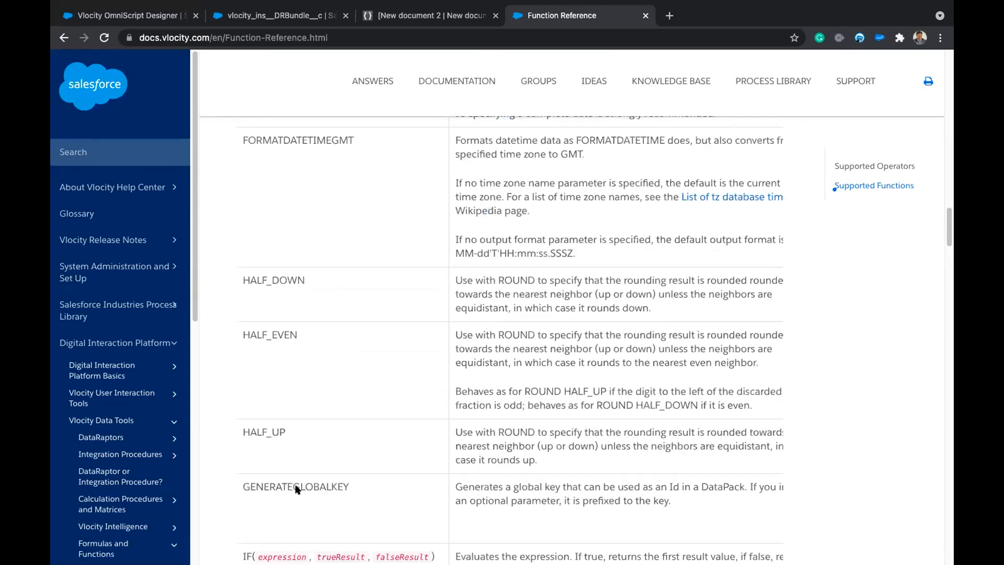
pyautogui.scroll(-4, 297, 490)
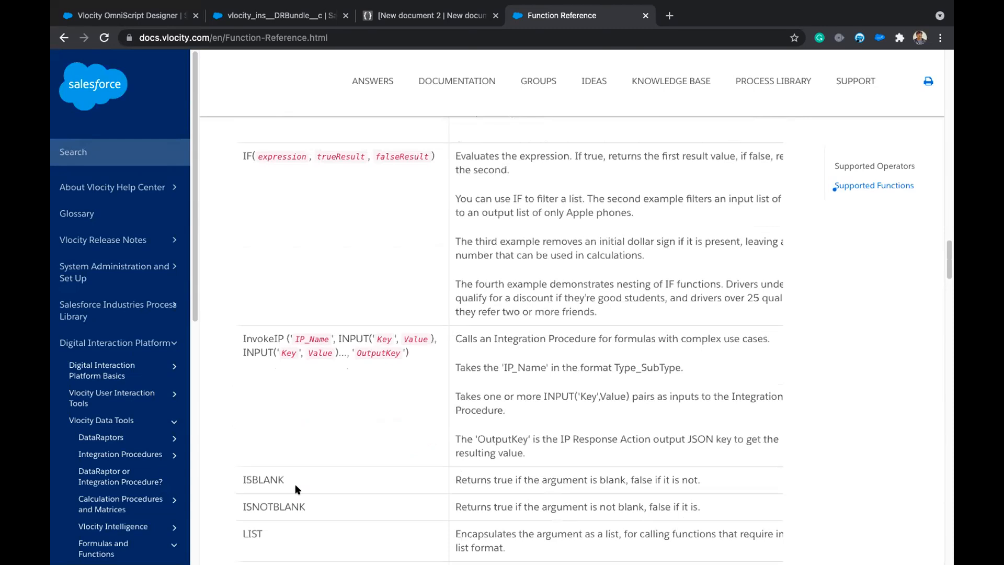
pyautogui.scroll(-1, 297, 490)
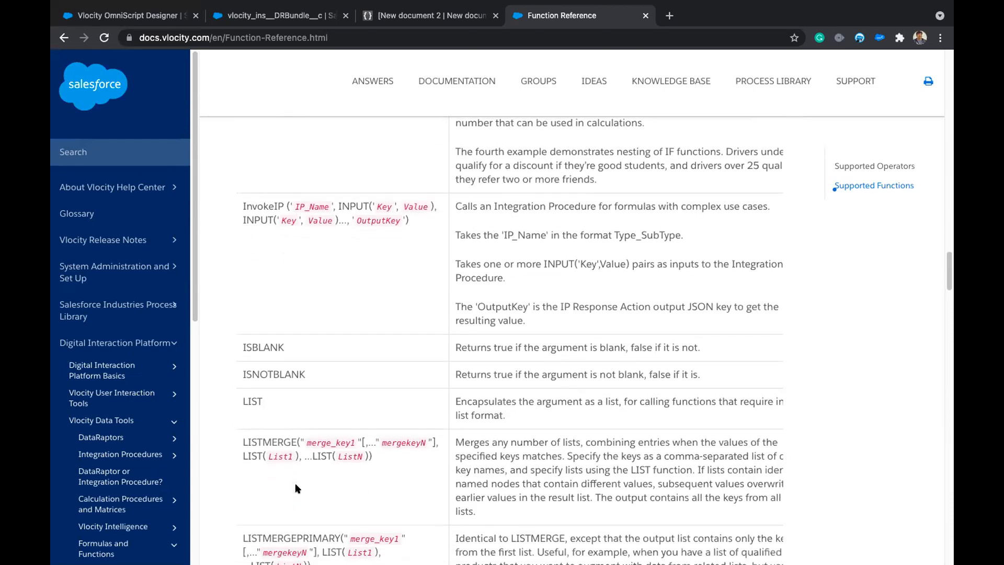
pyautogui.scroll(-1, 297, 490)
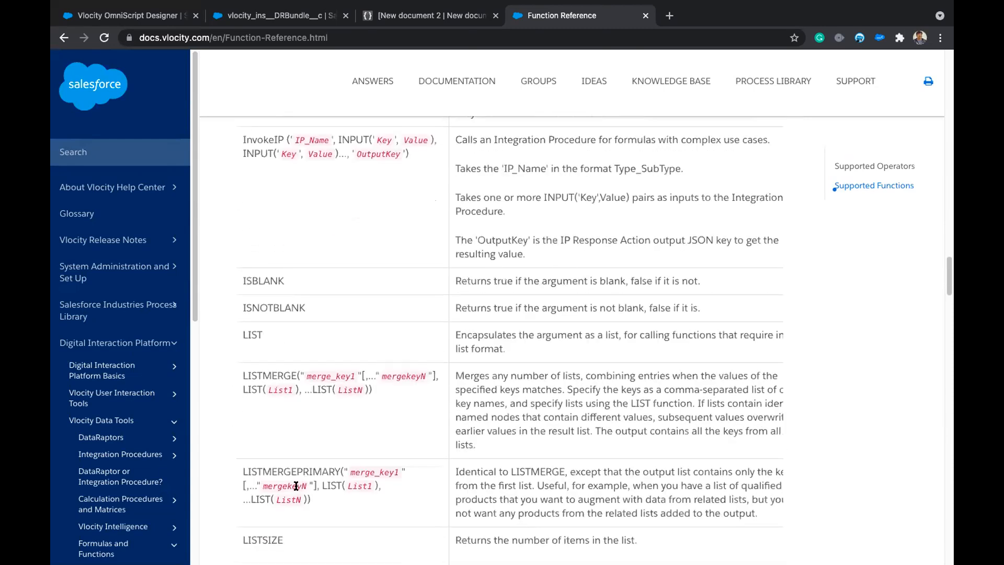
pyautogui.scroll(-3, 296, 484)
pyautogui.scroll(2, 300, 313)
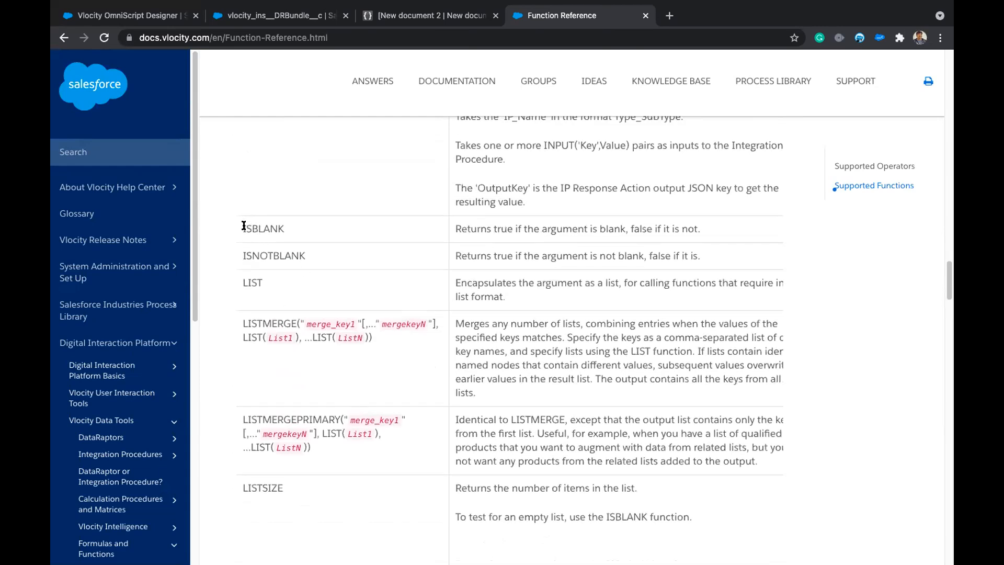
pyautogui.moveTo(243, 226); pyautogui.dragTo(297, 236)
pyautogui.scroll(-6, 328, 298)
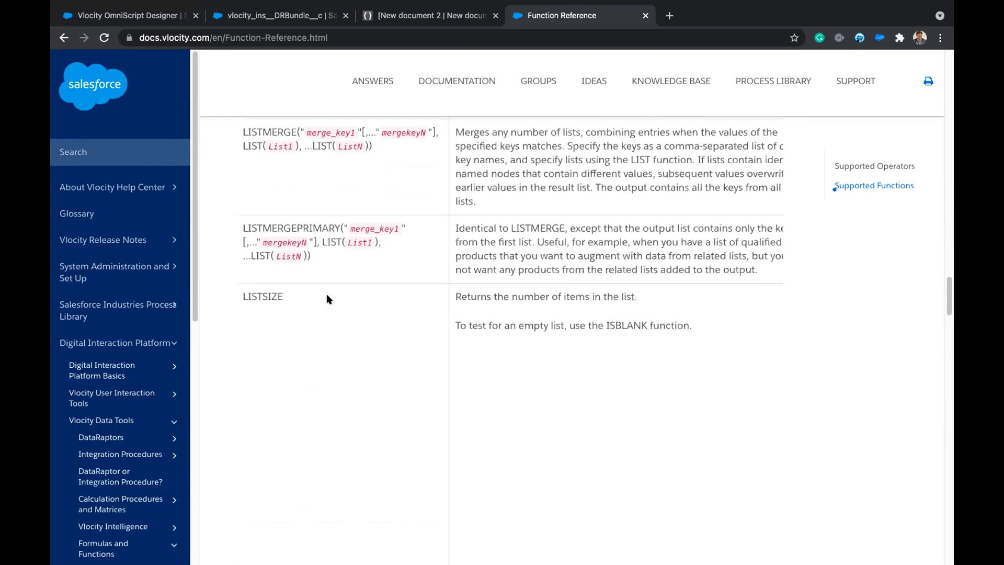
pyautogui.scroll(-8, 329, 299)
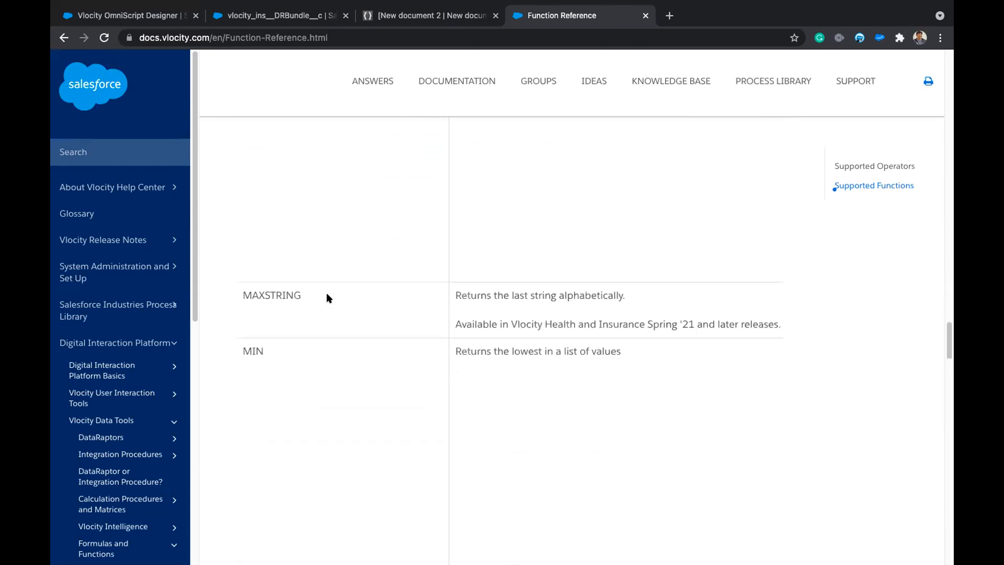
pyautogui.moveTo(252, 342); pyautogui.dragTo(419, 348)
pyautogui.click(418, 348)
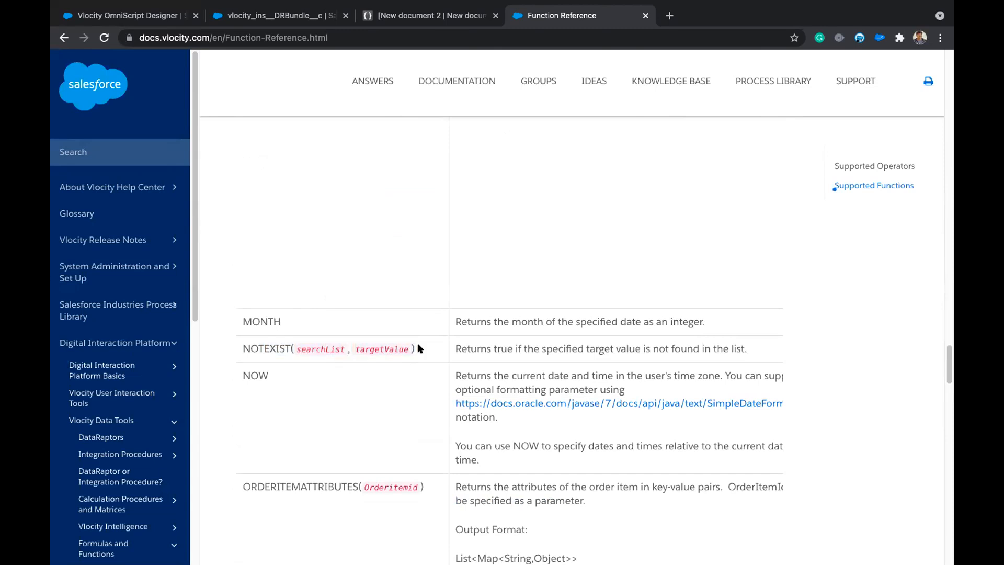
pyautogui.hscroll(5, 419, 348)
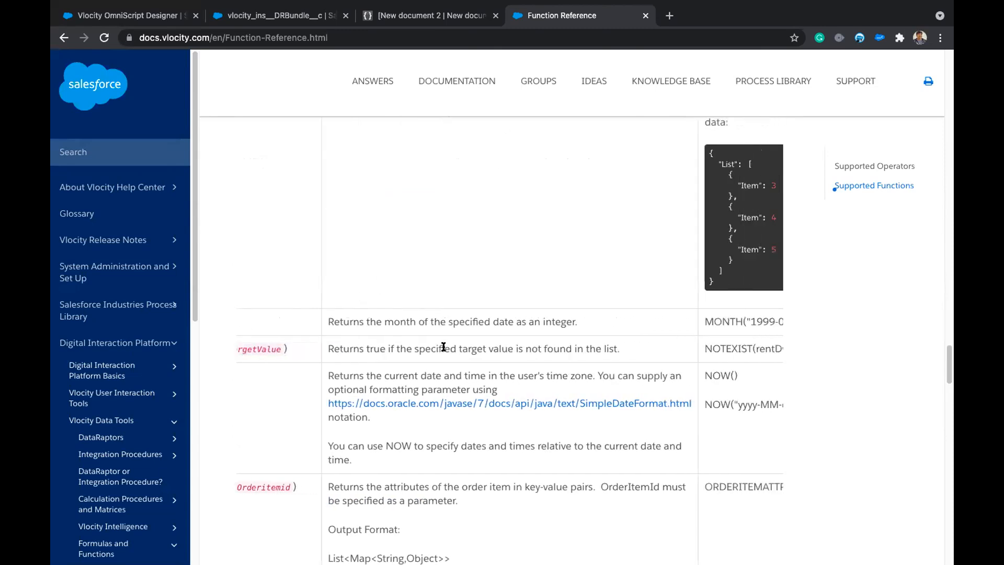
pyautogui.hscroll(1, 743, 349)
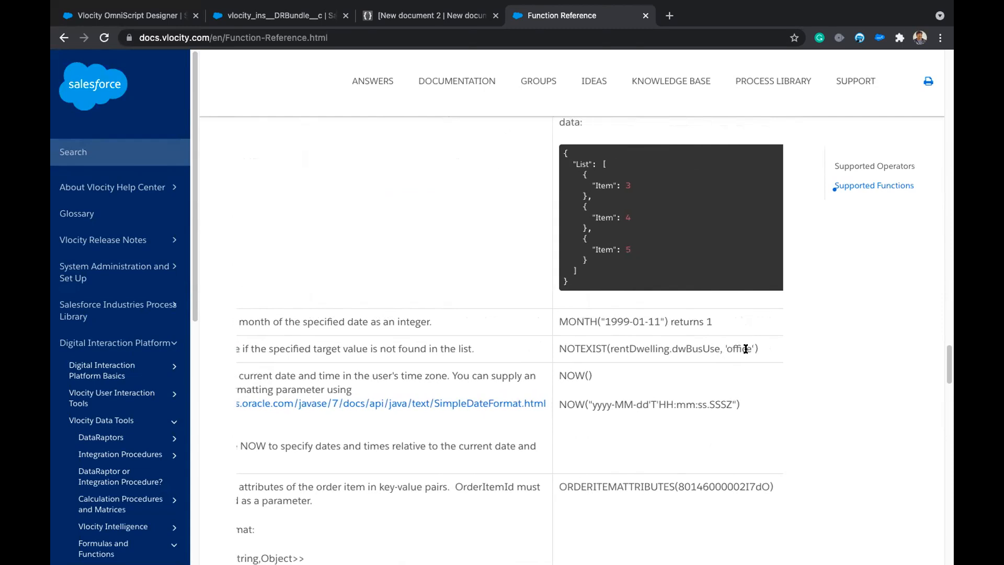
pyautogui.hscroll(-6, 659, 345)
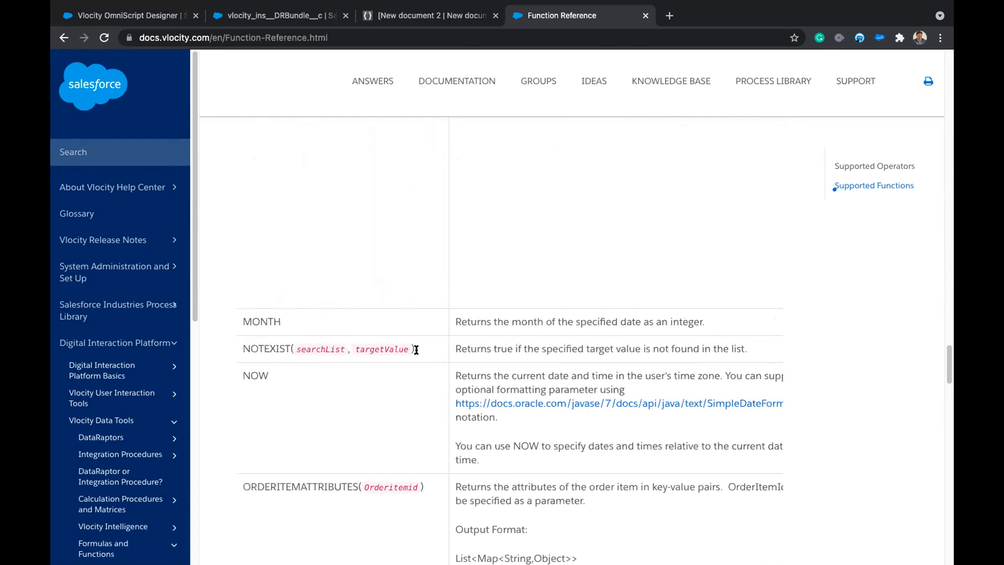
pyautogui.scroll(15, 350, 325)
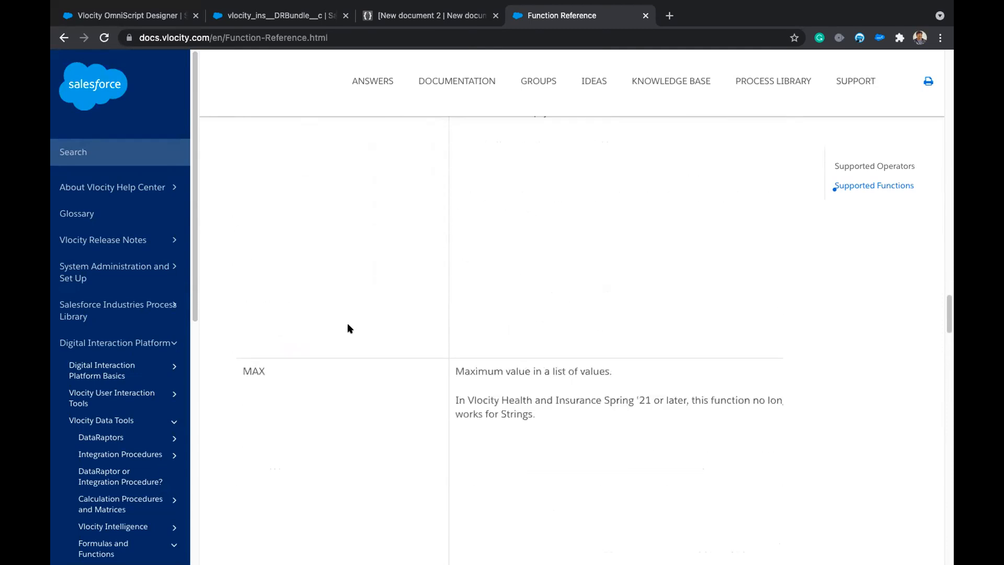
pyautogui.scroll(5, 347, 324)
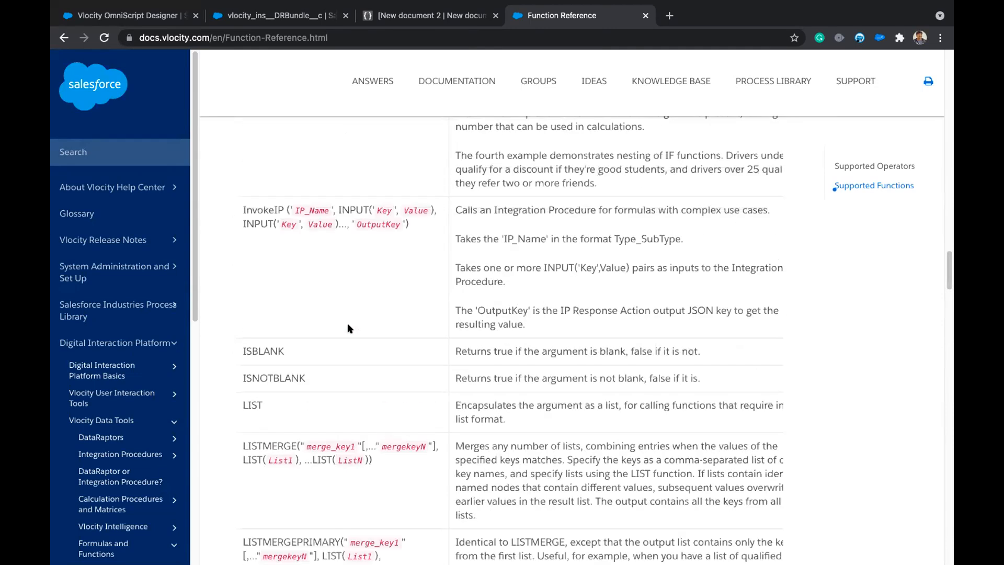
pyautogui.scroll(-1, 379, 442)
pyautogui.moveTo(385, 463)
pyautogui.mouseDown()
pyautogui.moveTo(272, 461)
pyautogui.moveTo(230, 452)
pyautogui.moveTo(263, 439)
pyautogui.moveTo(240, 438)
pyautogui.mouseUp()
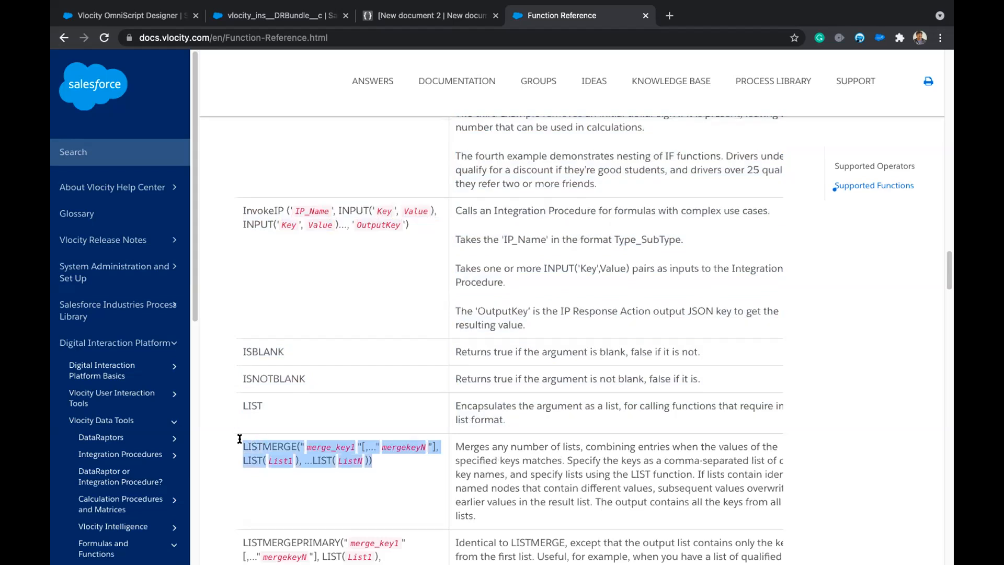
pyautogui.click(395, 467)
pyautogui.scroll(5, 366, 339)
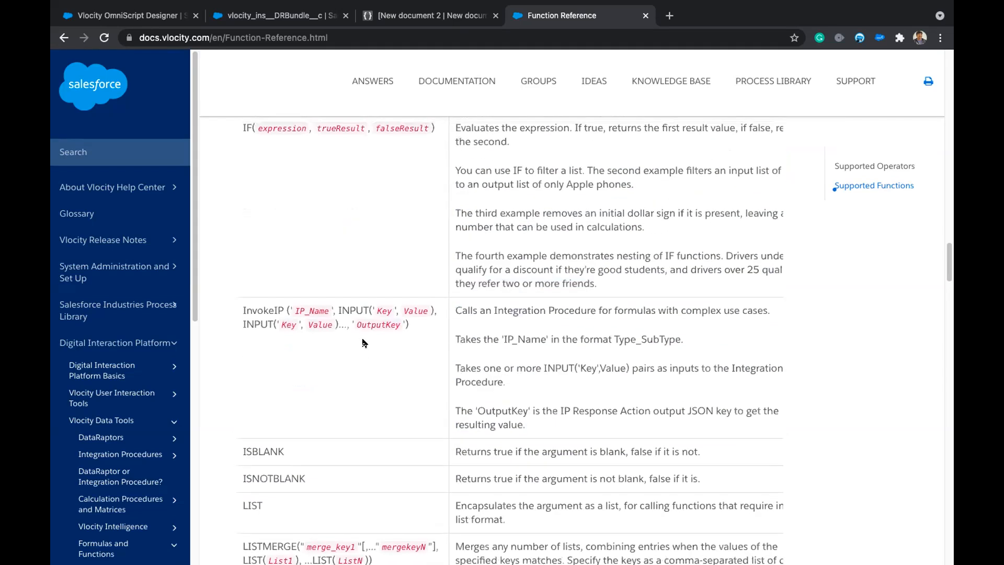
pyautogui.scroll(1, 376, 340)
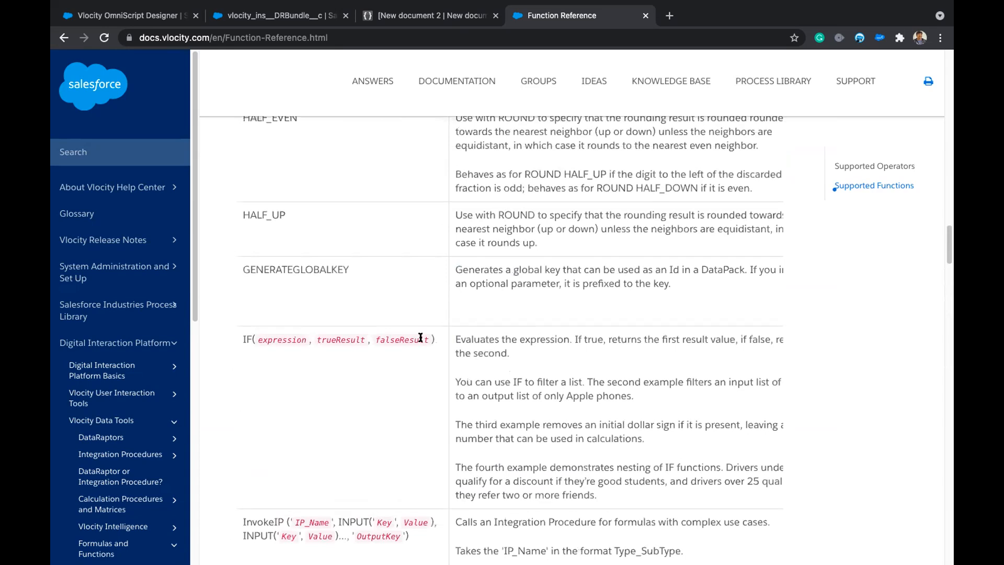
pyautogui.moveTo(437, 340); pyautogui.dragTo(234, 336)
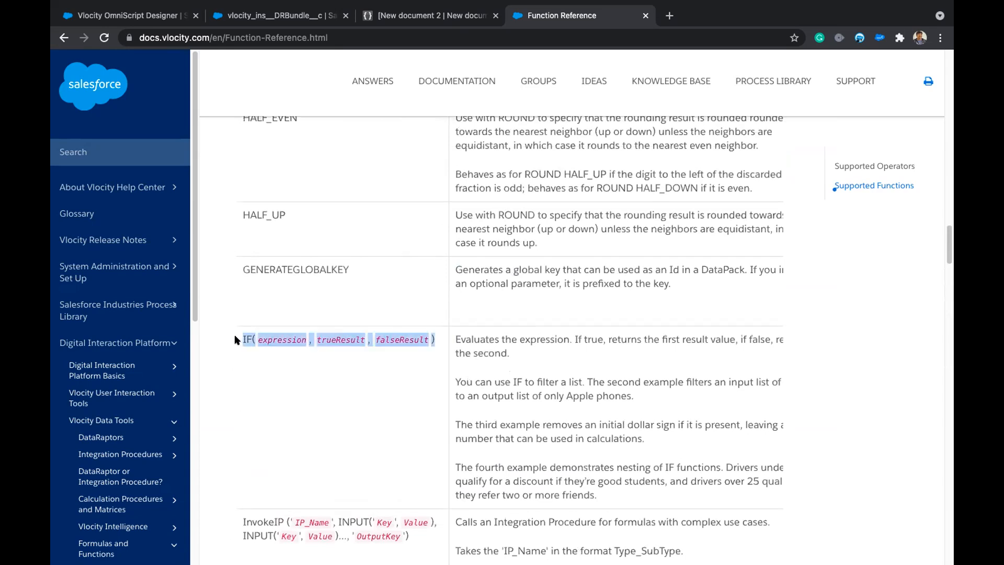
pyautogui.click(312, 372)
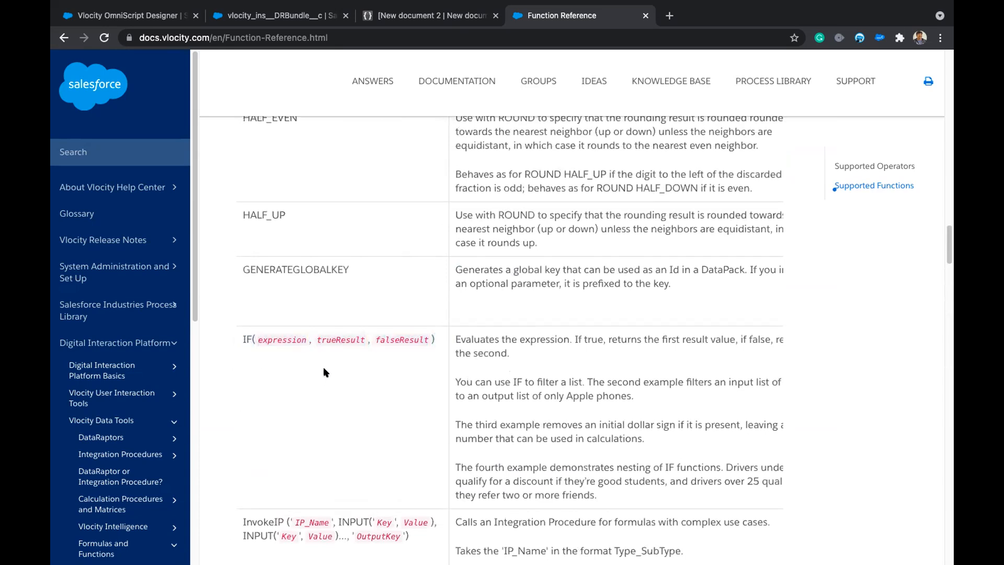
pyautogui.scroll(10, 337, 377)
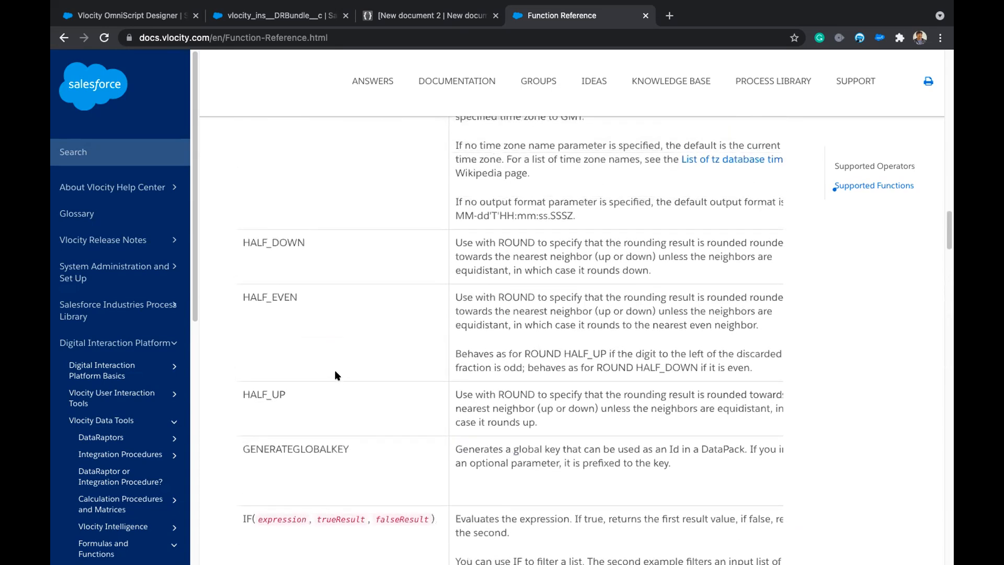
pyautogui.scroll(6, 338, 329)
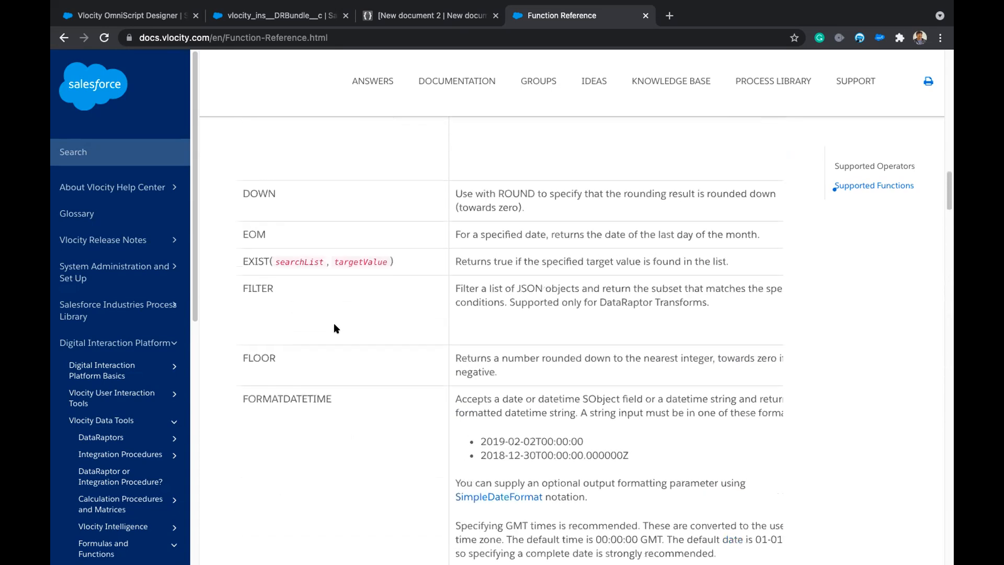
pyautogui.scroll(6, 336, 328)
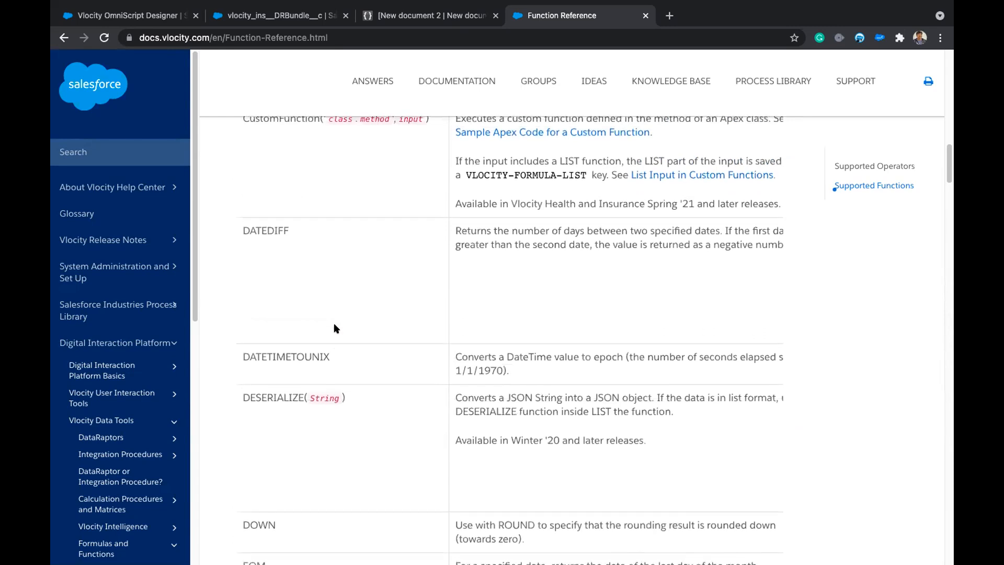
pyautogui.scroll(4, 336, 328)
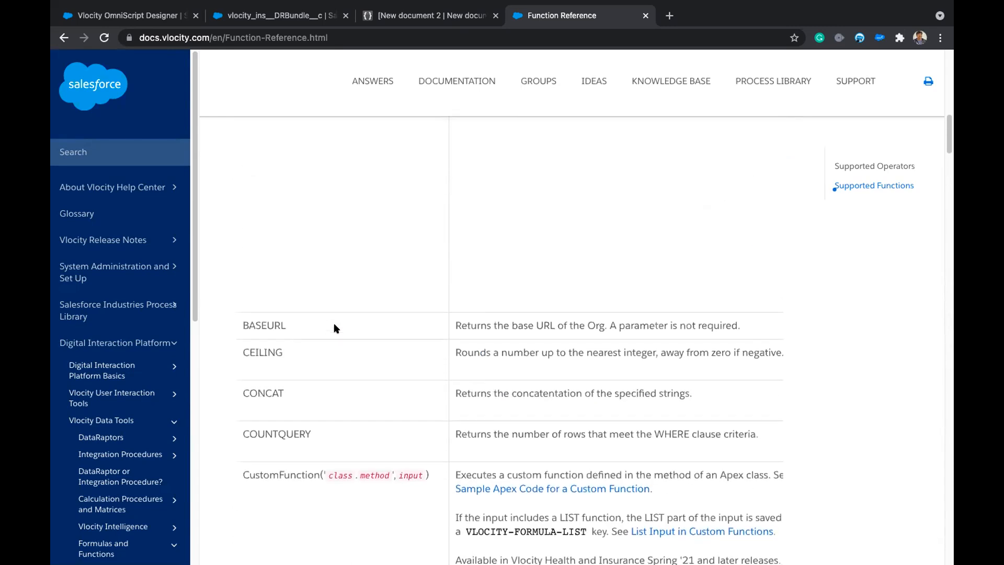
pyautogui.scroll(-5, 336, 329)
pyautogui.scroll(-10, 336, 329)
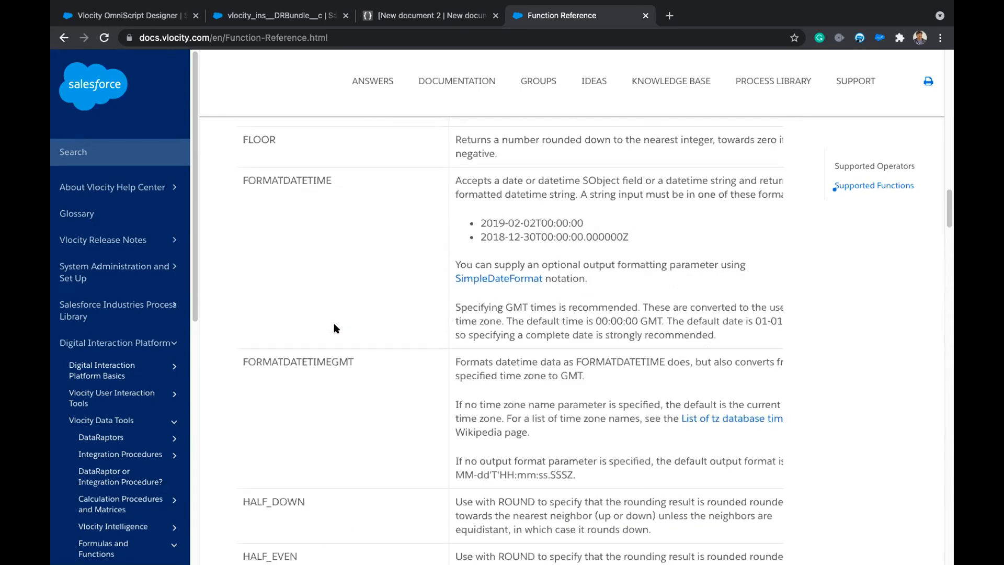
pyautogui.scroll(-2, 336, 328)
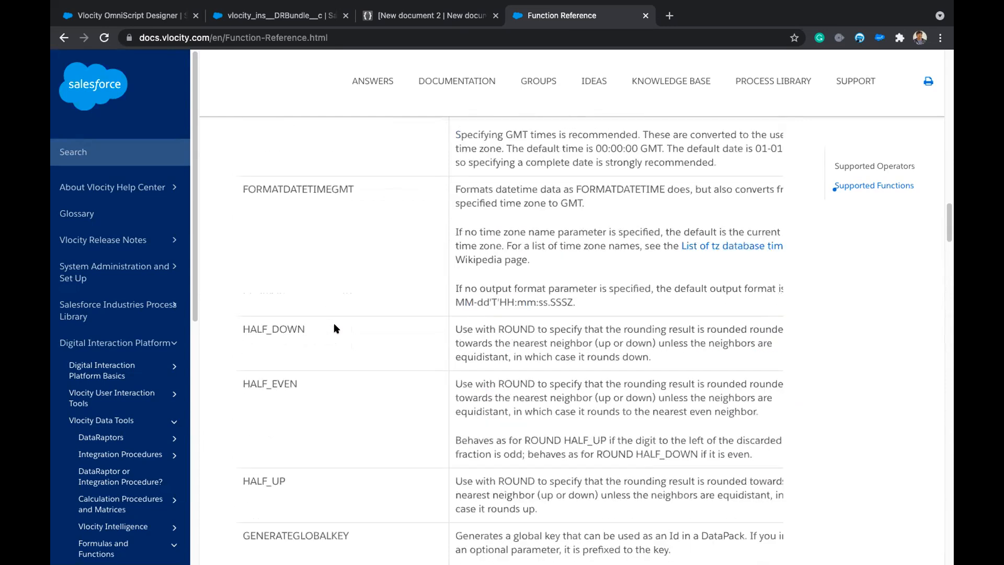
pyautogui.scroll(-5, 336, 328)
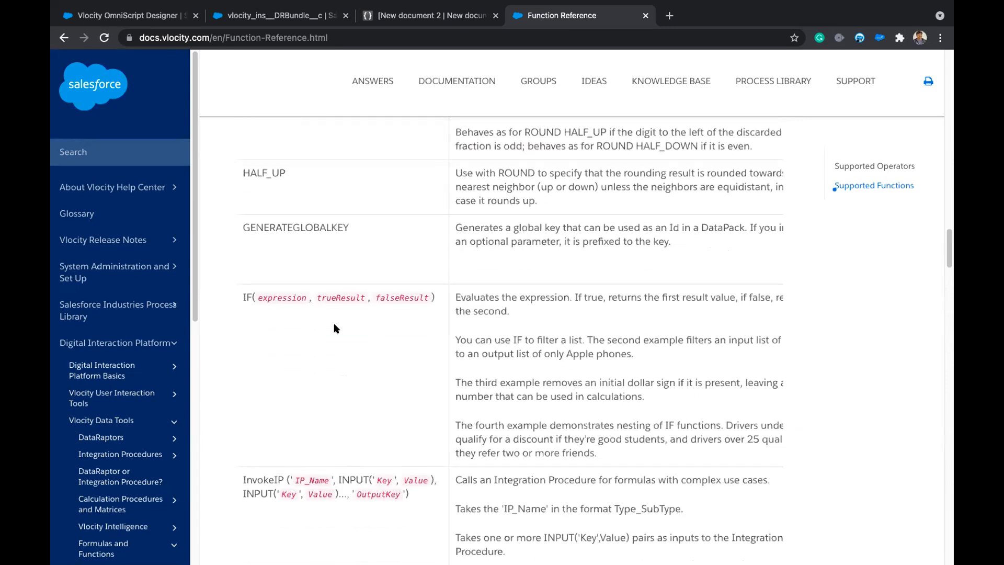
pyautogui.scroll(7, 315, 260)
pyautogui.scroll(5, 314, 260)
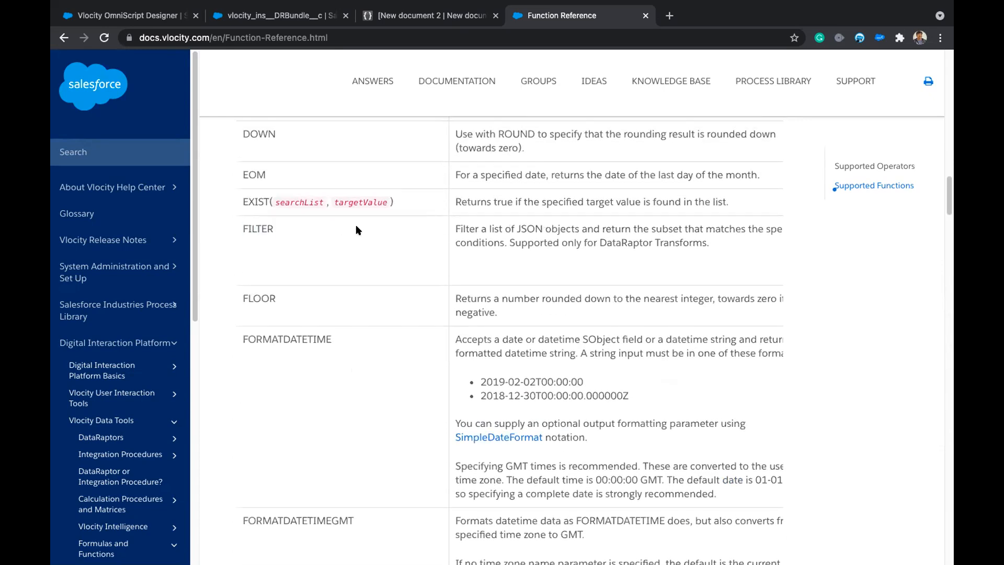
pyautogui.hscroll(10, 356, 229)
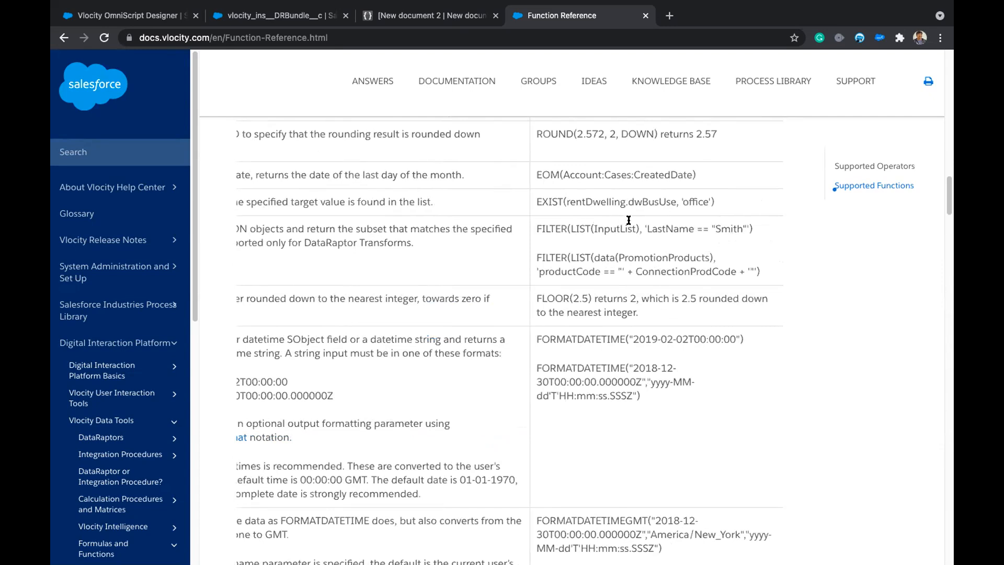
pyautogui.moveTo(648, 229); pyautogui.dragTo(742, 229)
pyautogui.hscroll(-4, 399, 297)
pyautogui.hscroll(3, 336, 298)
pyautogui.hscroll(1, 539, 296)
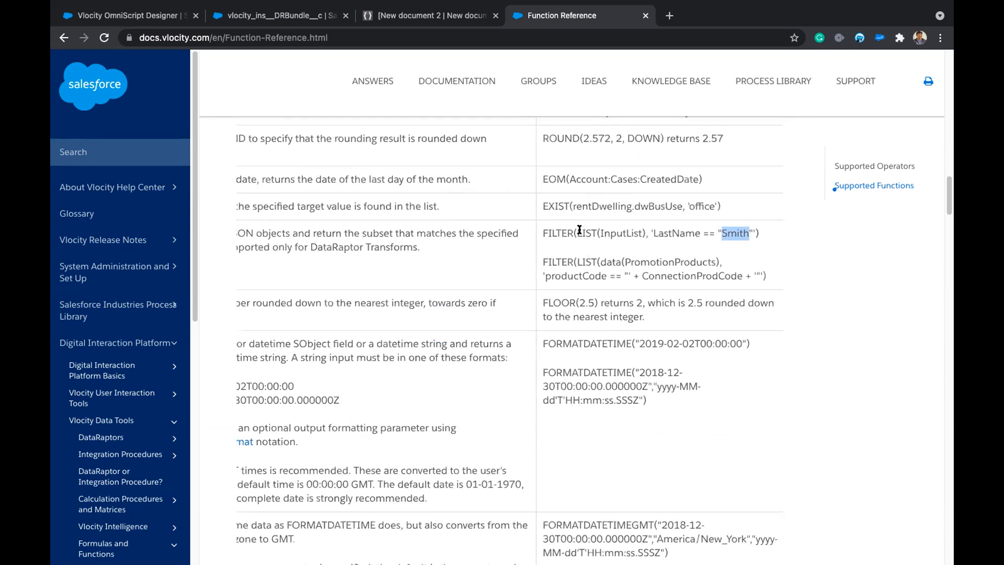
pyautogui.scroll(1, 579, 232)
pyautogui.hscroll(-6, 585, 239)
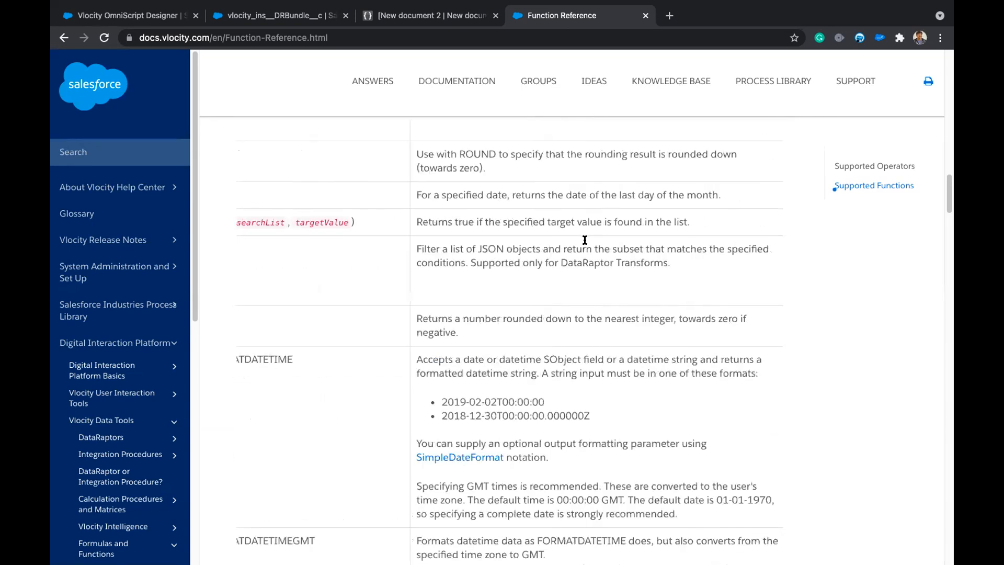
pyautogui.scroll(3, 326, 268)
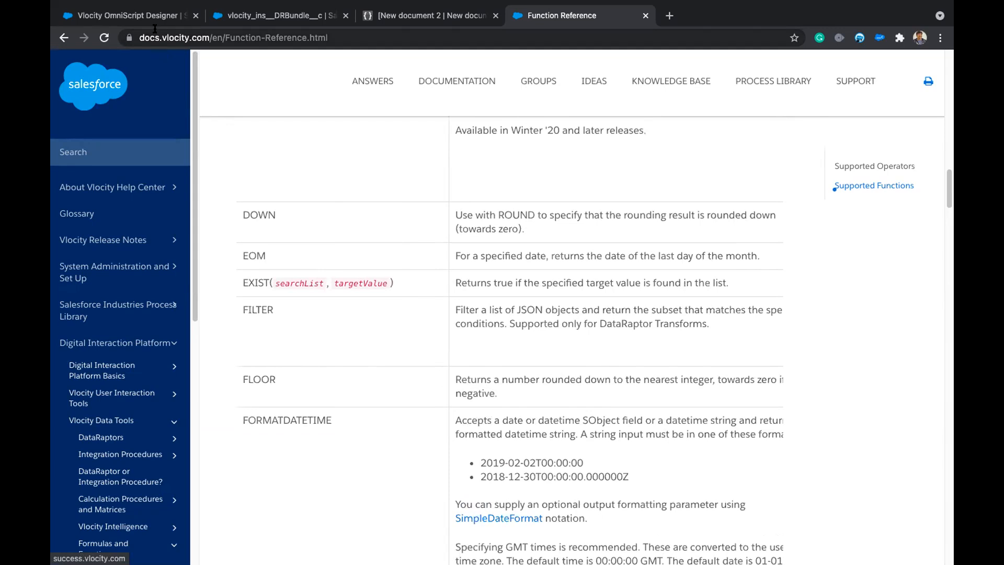
pyautogui.scroll(20, 425, 218)
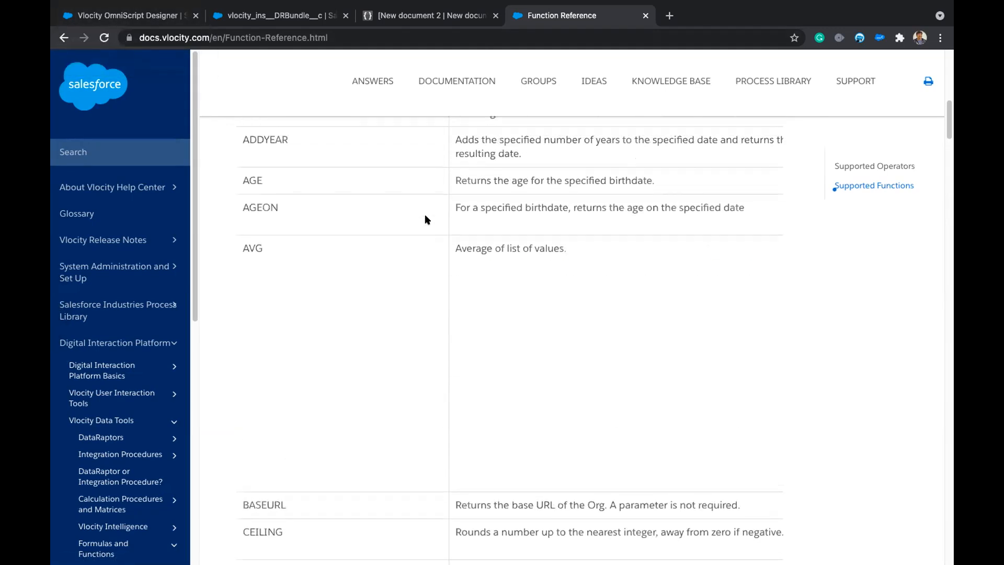
pyautogui.scroll(10, 425, 218)
pyautogui.scroll(-2, 425, 218)
pyautogui.scroll(-3, 425, 219)
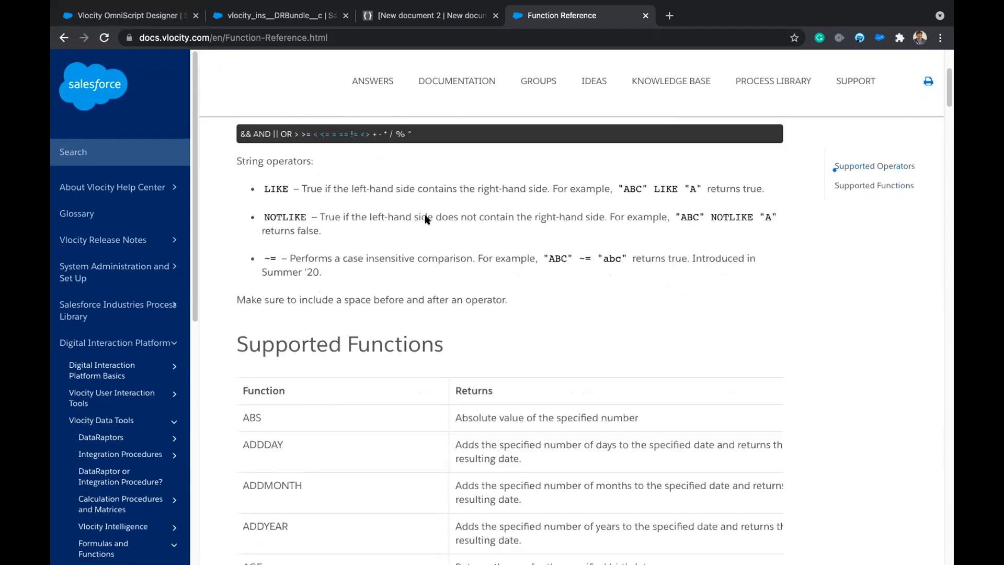
pyautogui.scroll(2, 356, 246)
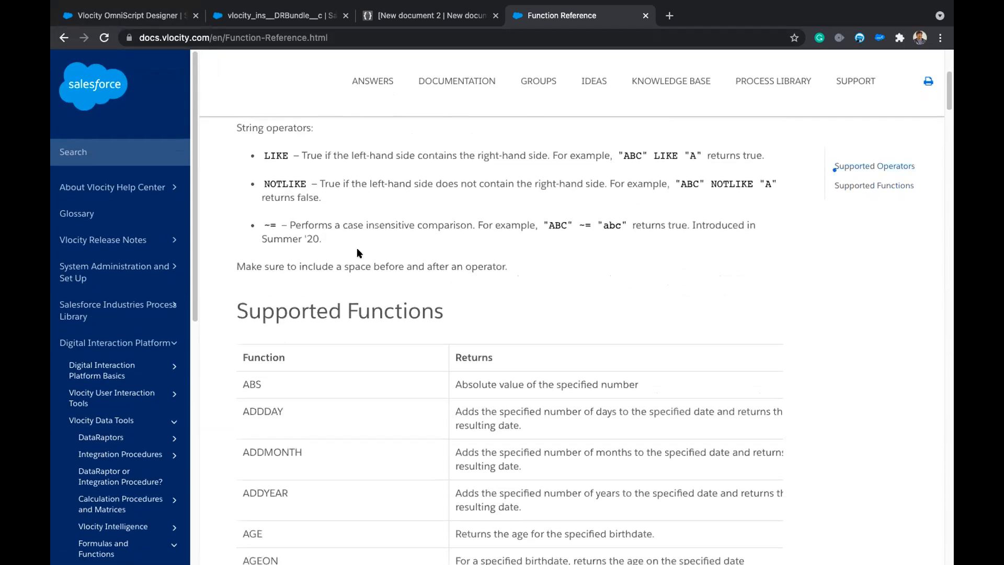
pyautogui.click(322, 37)
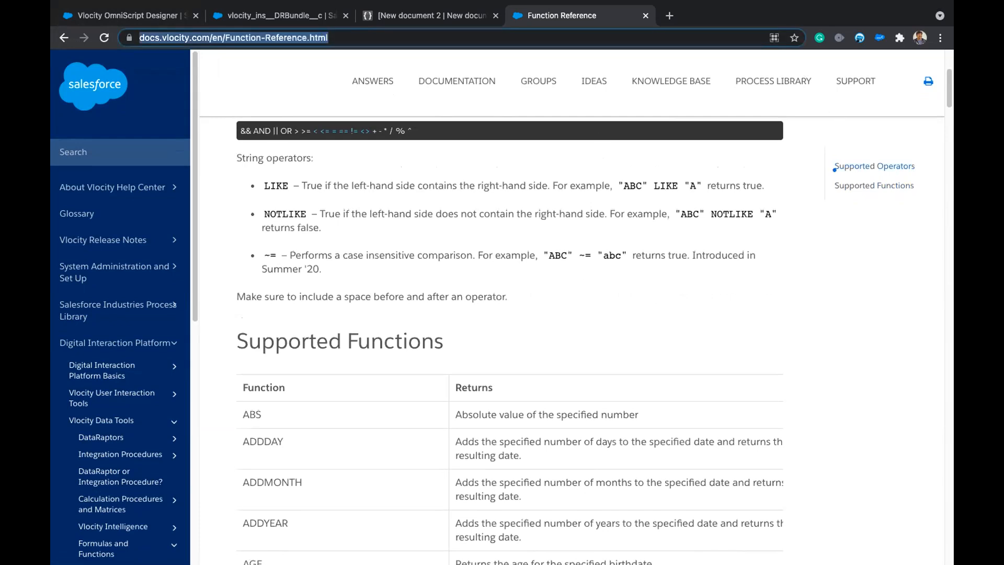
# Review the getAccountDetailsForTA DataRaptor's CONCAT formula building account:FinalKey from Name, AccountNumber and BillingCity.
pyautogui.press('super+Tab')
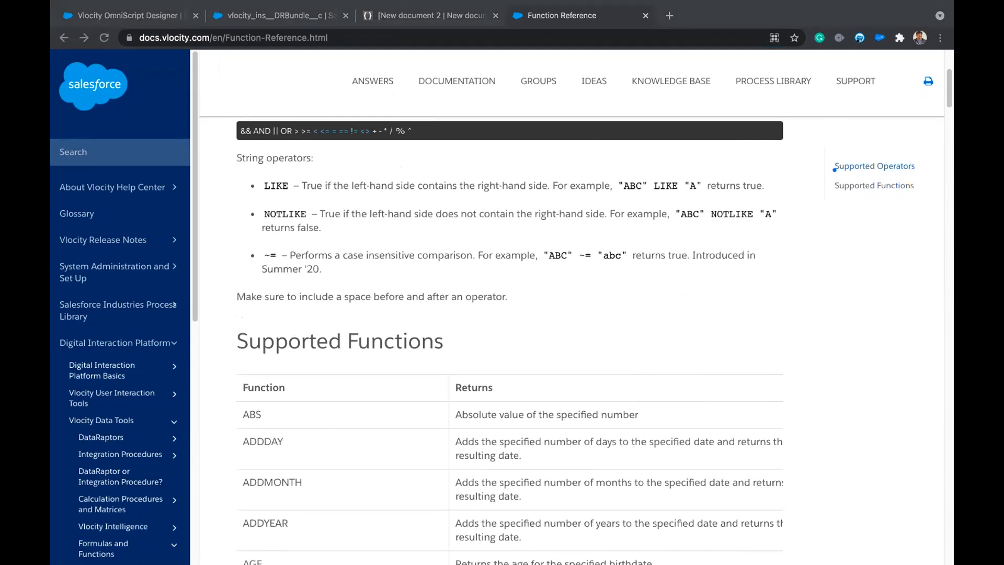
pyautogui.click(130, 16)
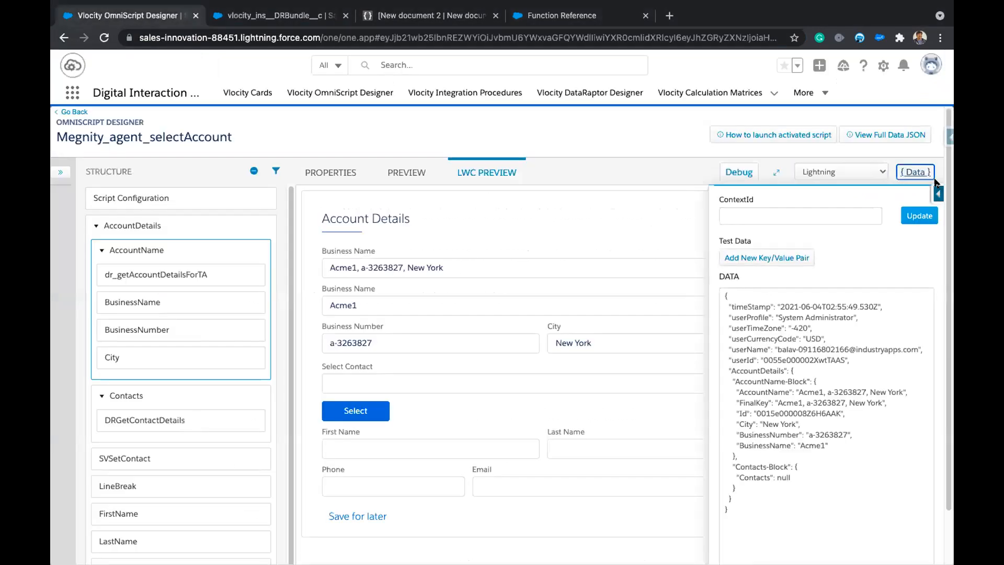
pyautogui.click(277, 16)
pyautogui.click(129, 151)
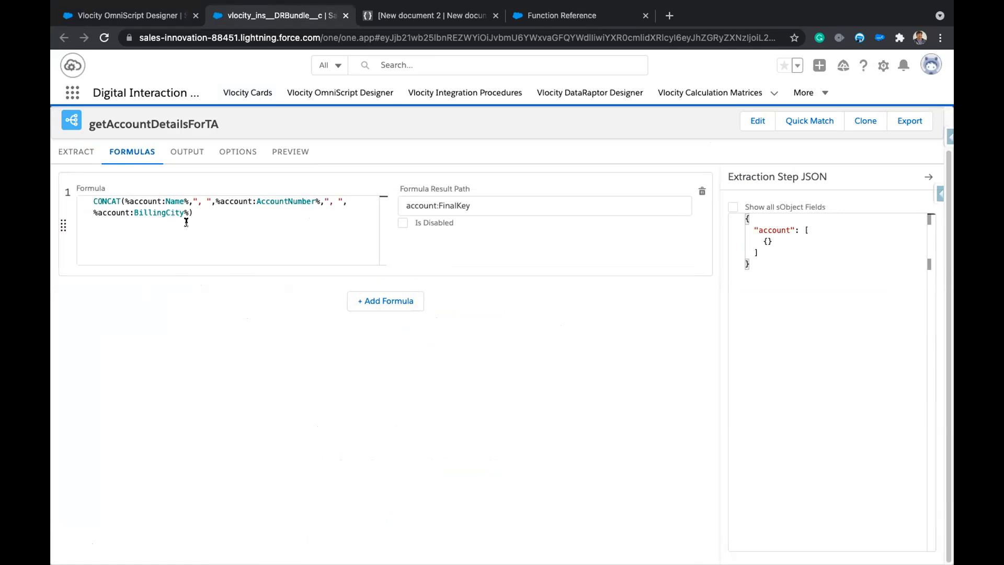
# Go back to the Function Reference page and start an in-page search.
pyautogui.click(552, 11)
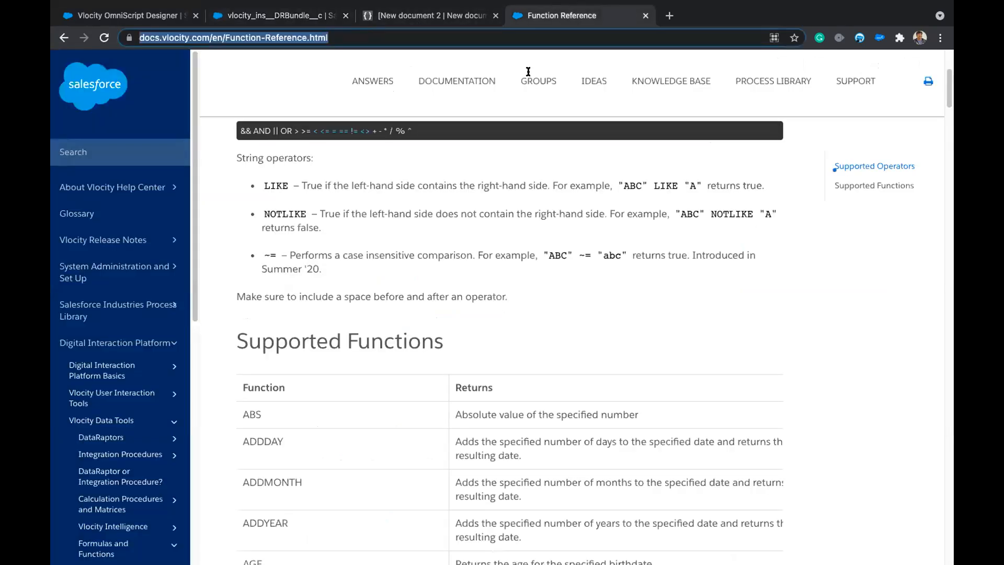
pyautogui.scroll(-15, 399, 424)
pyautogui.hotkey('ctrl', 'f')
# Search the Function Reference for 'size', read the LISTSIZE and ISBLANK rows, then return to the LWC preview.
pyautogui.write('si')
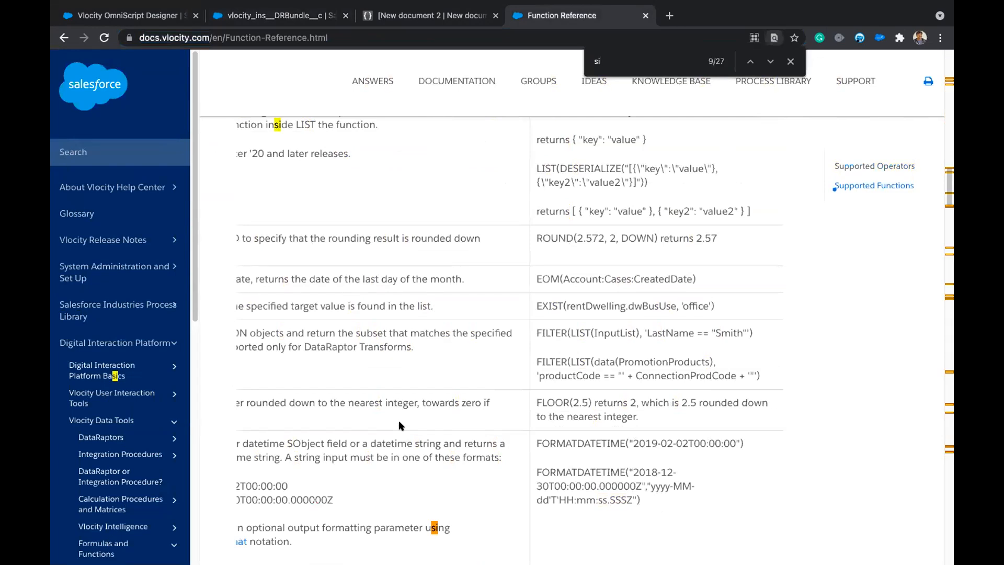
pyautogui.write('ze')
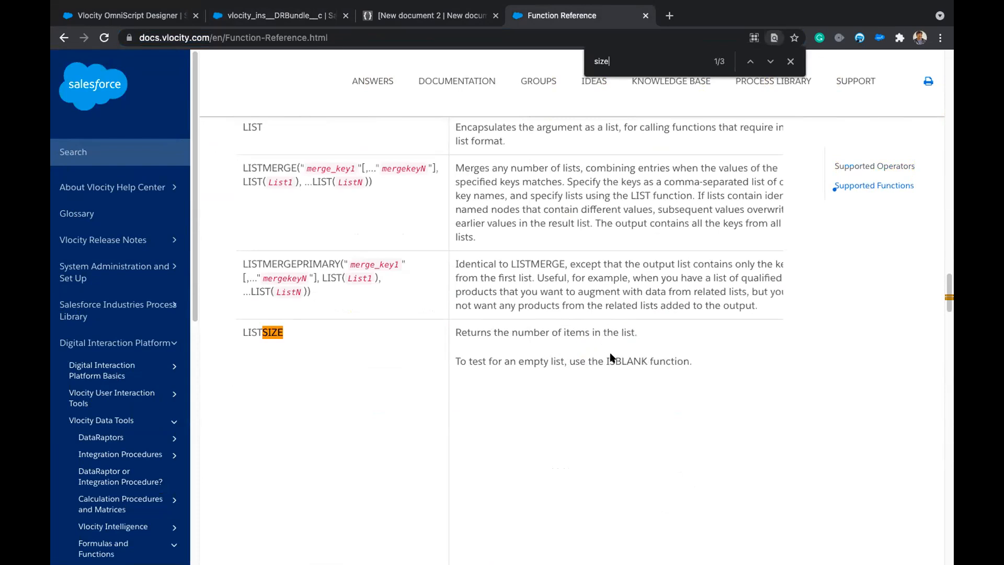
pyautogui.scroll(-1, 609, 359)
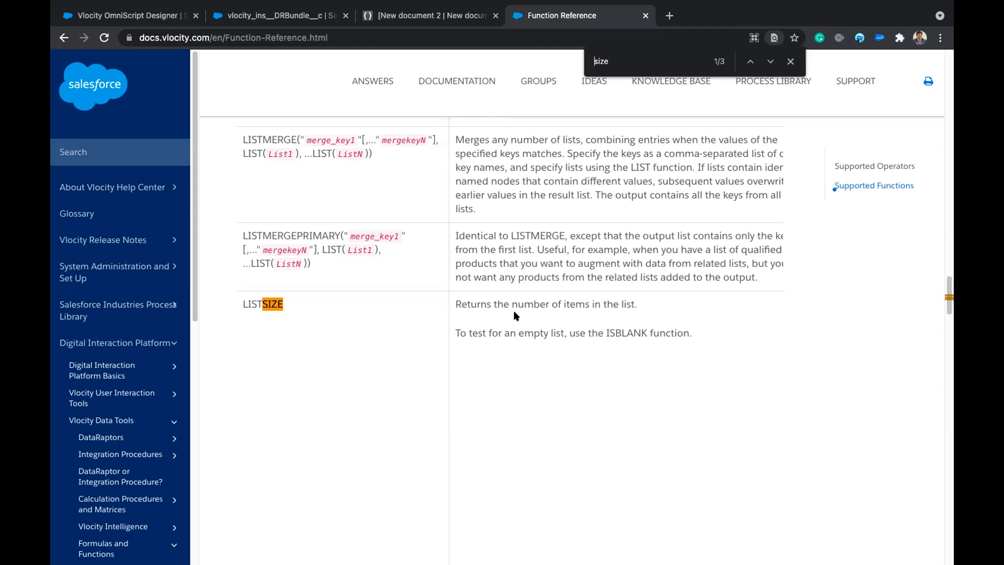
pyautogui.hscroll(2, 528, 306)
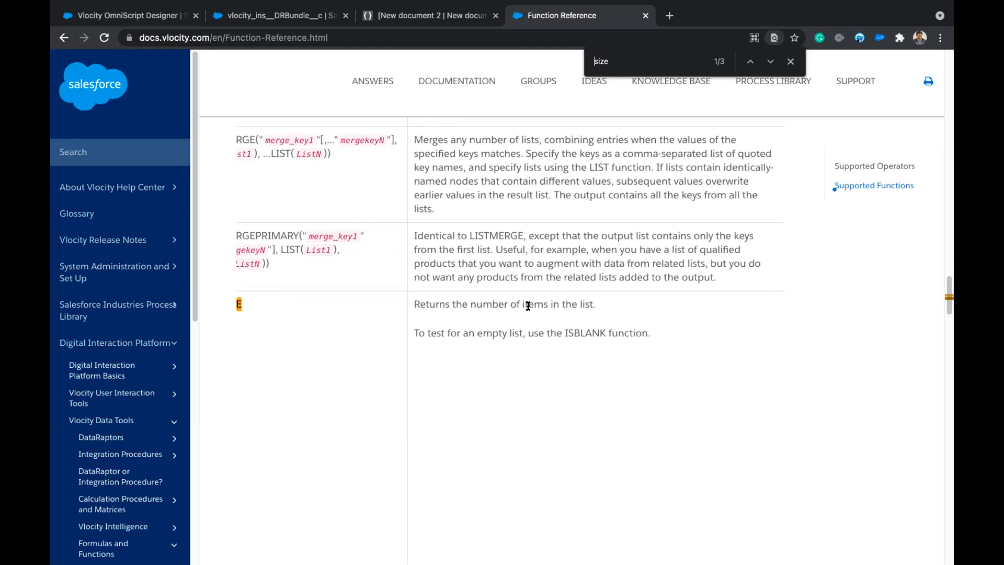
pyautogui.scroll(-2, 544, 334)
pyautogui.hscroll(1, 559, 299)
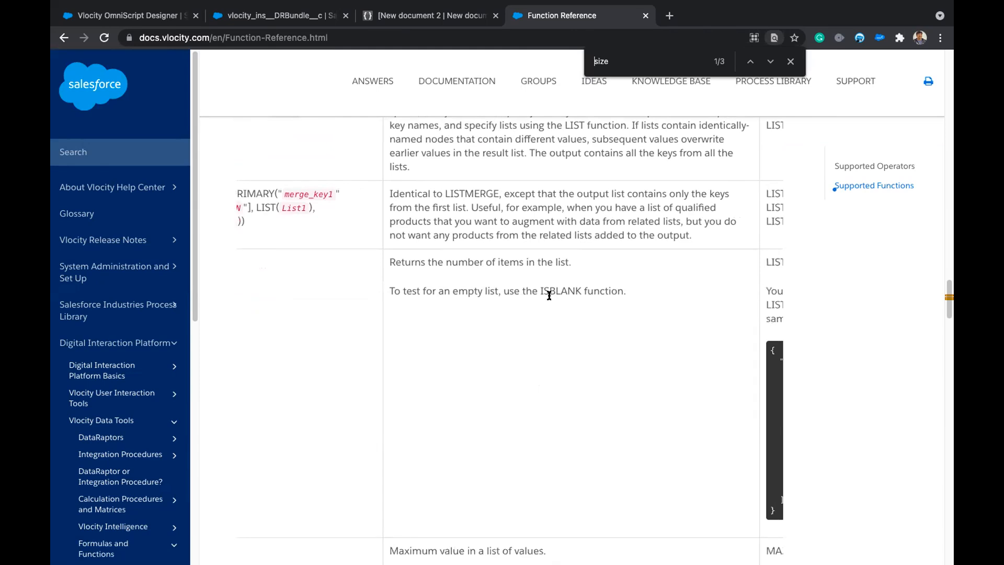
pyautogui.moveTo(540, 290); pyautogui.dragTo(581, 290)
pyautogui.hscroll(-3, 387, 286)
pyautogui.scroll(5, 387, 285)
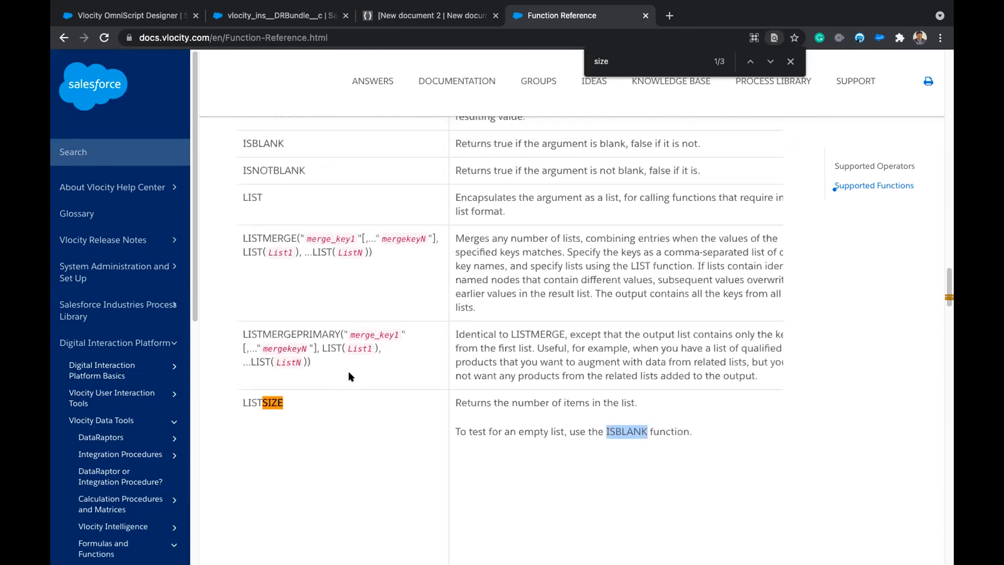
pyautogui.click(131, 16)
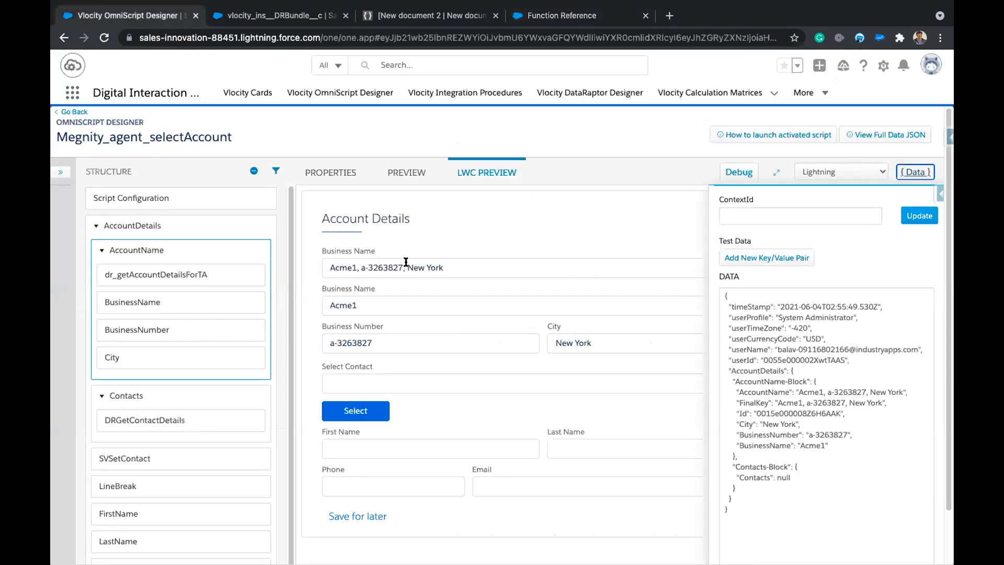
pyautogui.scroll(-2, 420, 411)
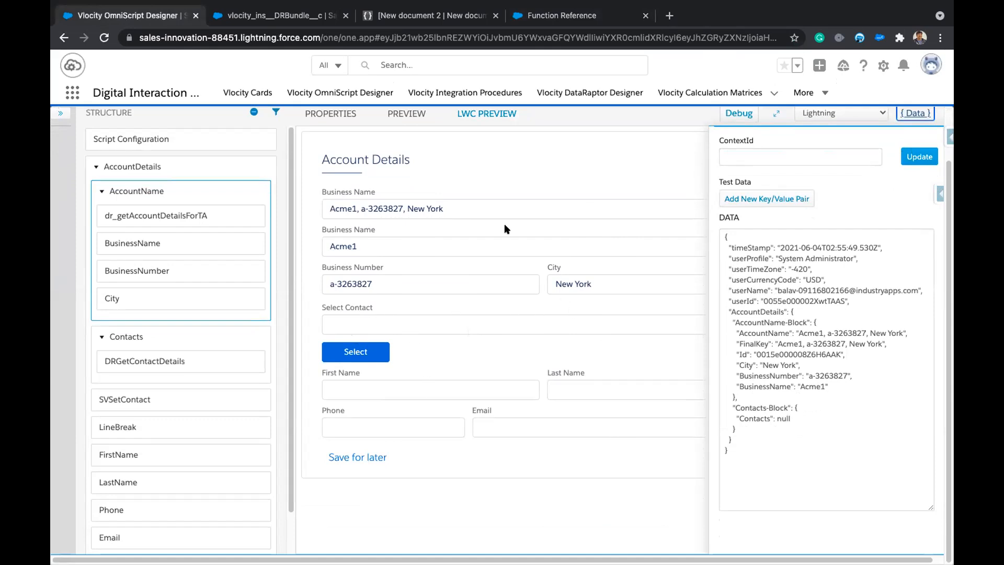
pyautogui.click(274, 15)
pyautogui.click(135, 16)
pyautogui.click(914, 113)
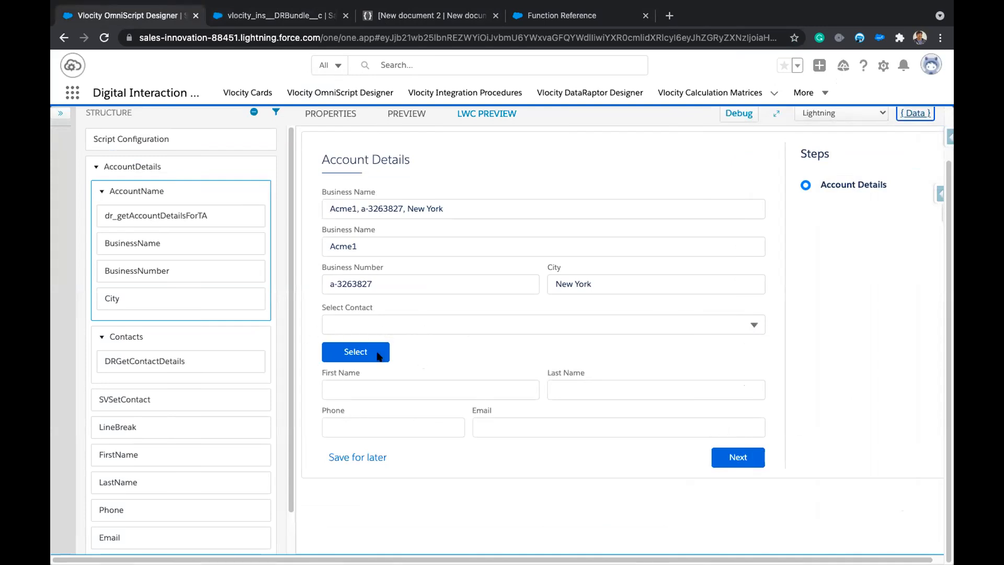
pyautogui.click(407, 318)
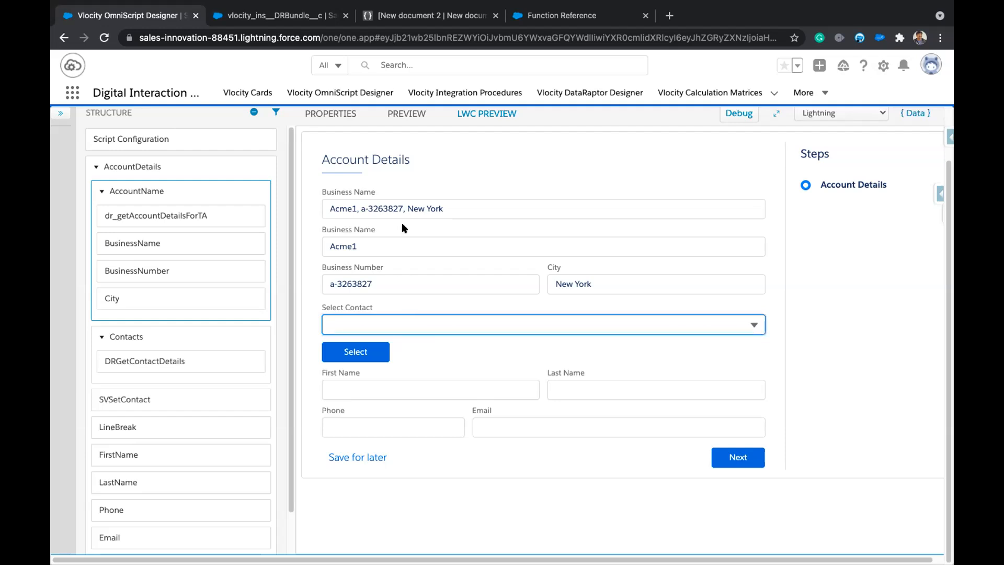
pyautogui.click(453, 208)
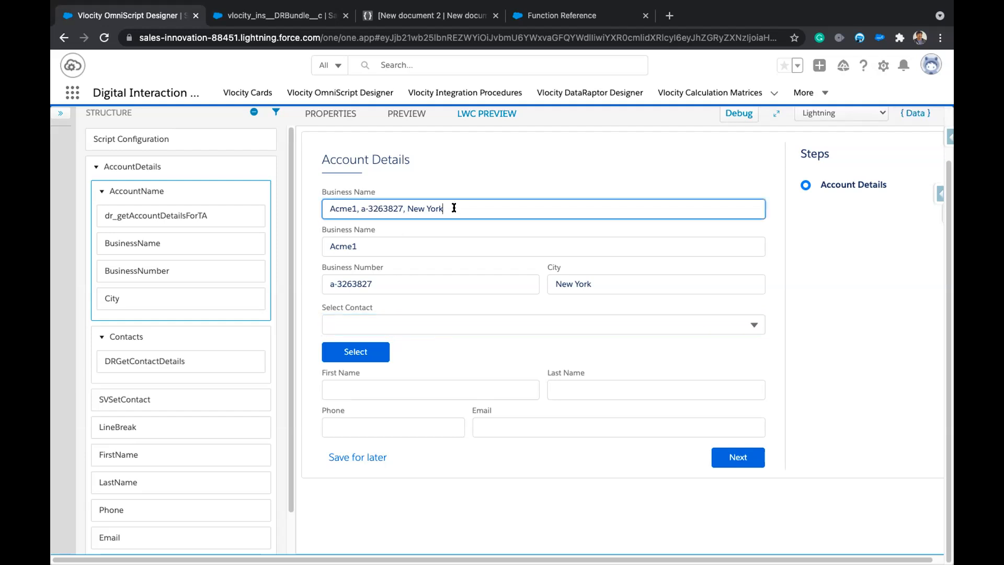
pyautogui.click(914, 113)
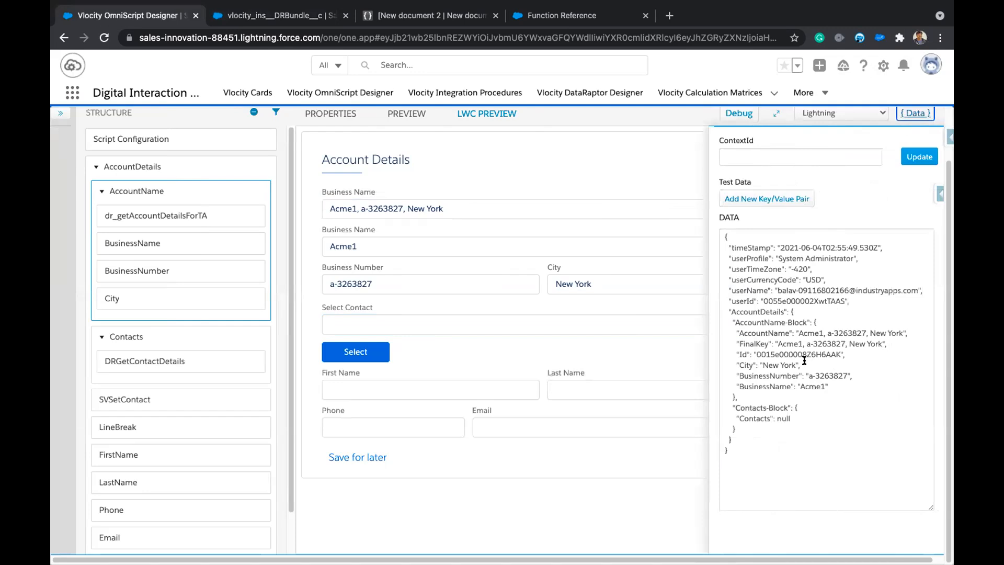
pyautogui.doubleClick(740, 352)
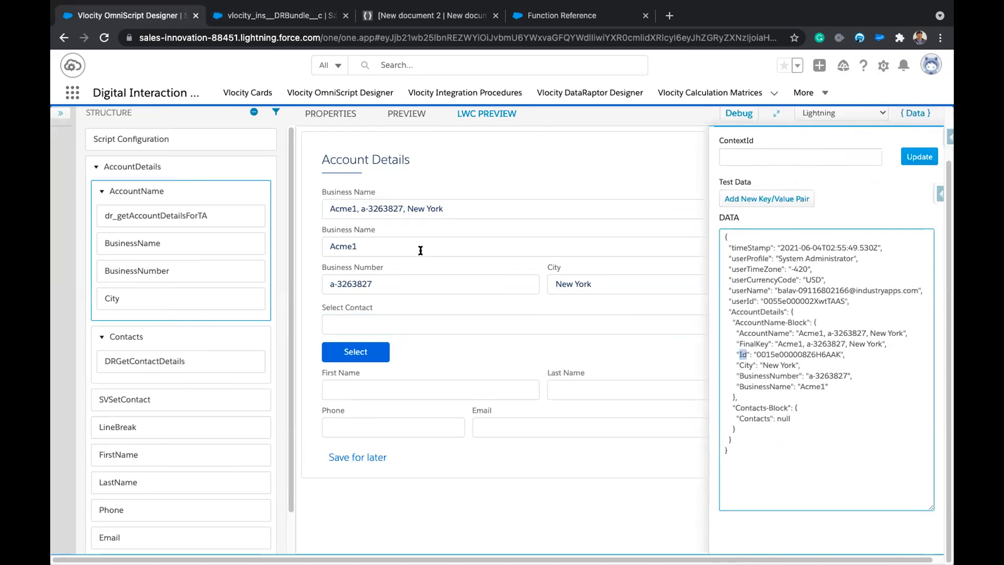
# Replace Business Name with 'ABC Corp, , San Francisco' by typing 'a', then pick its only contact.
pyautogui.tripleClick(465, 202)
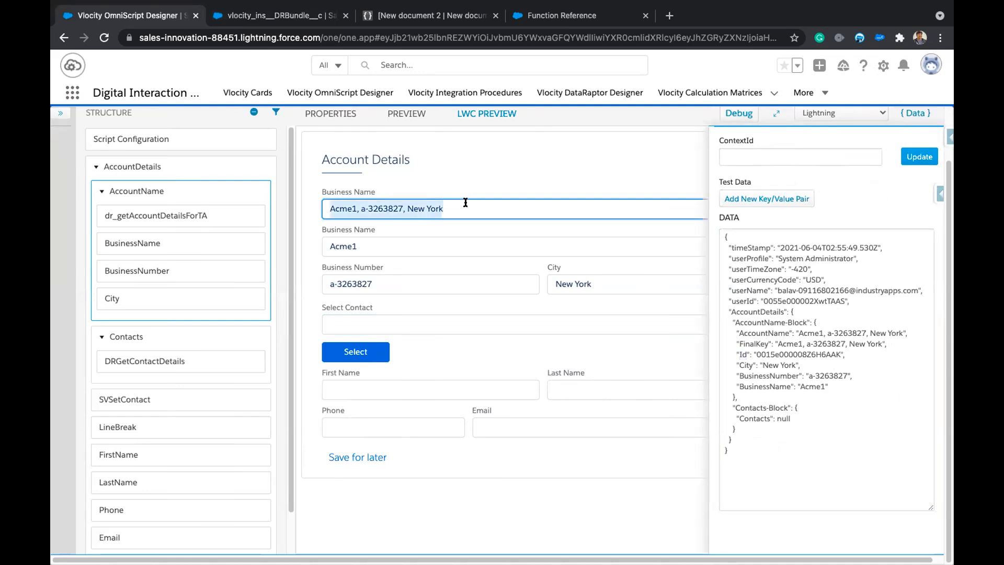
pyautogui.press('BackSpace')
pyautogui.write('a')
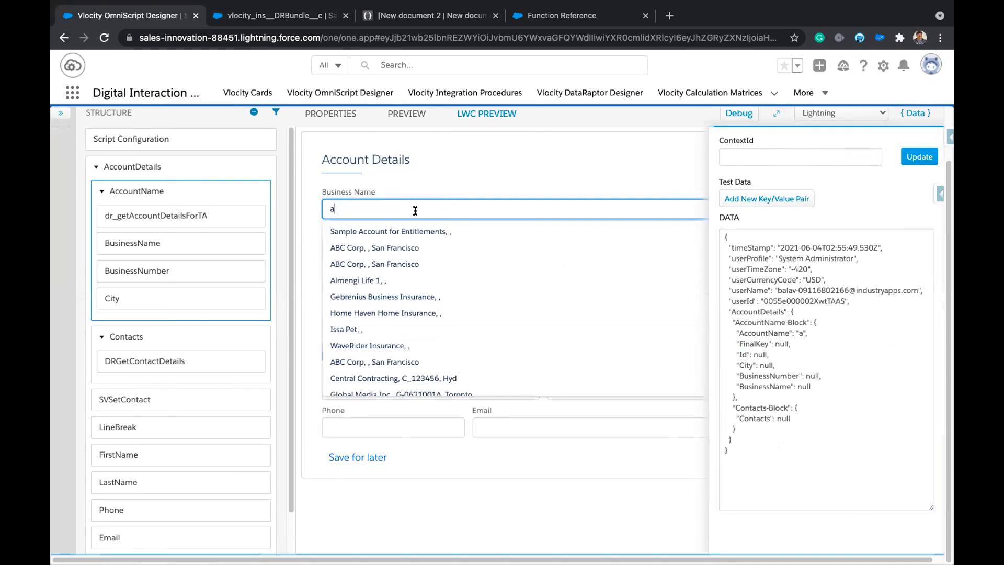
pyautogui.click(395, 361)
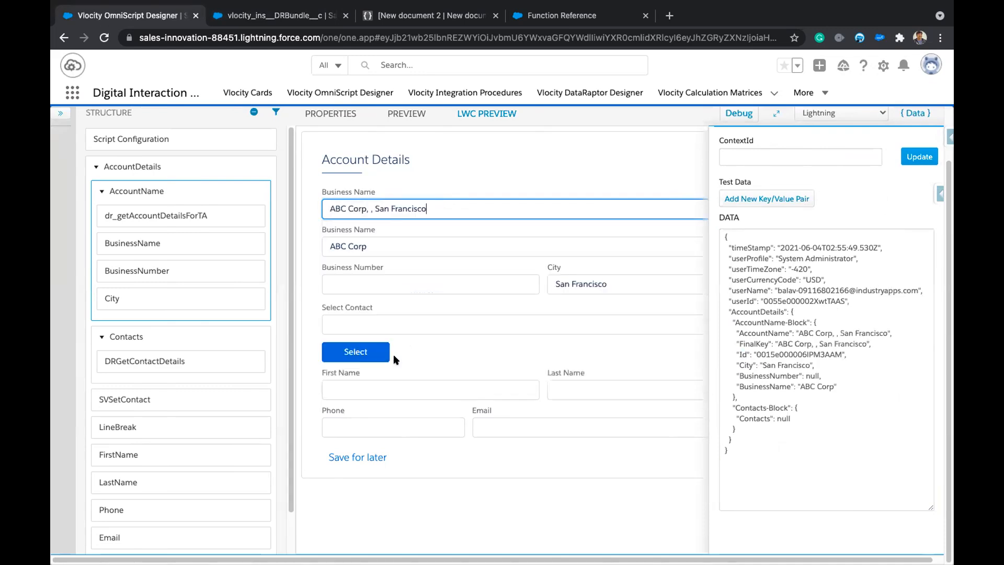
pyautogui.click(401, 329)
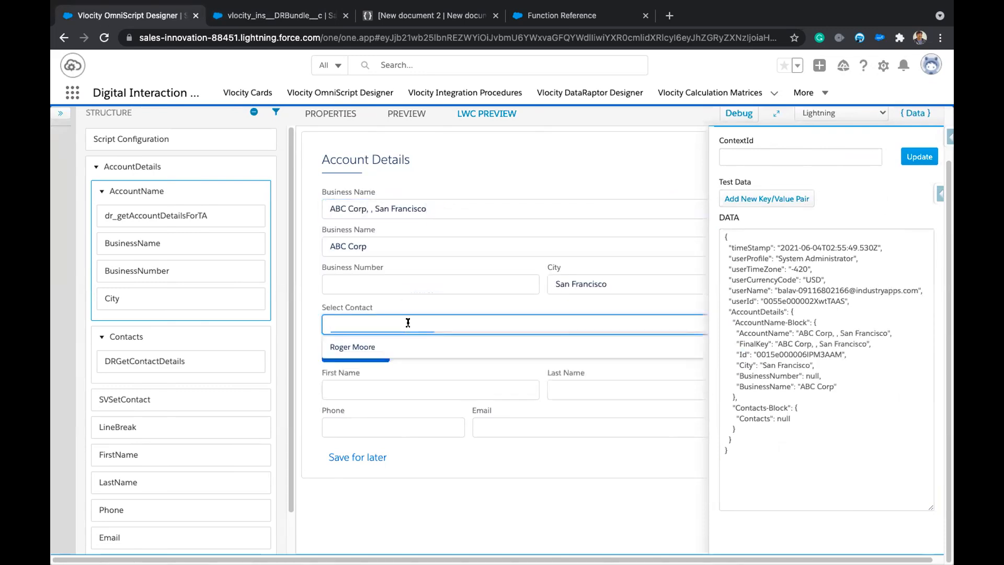
pyautogui.click(396, 345)
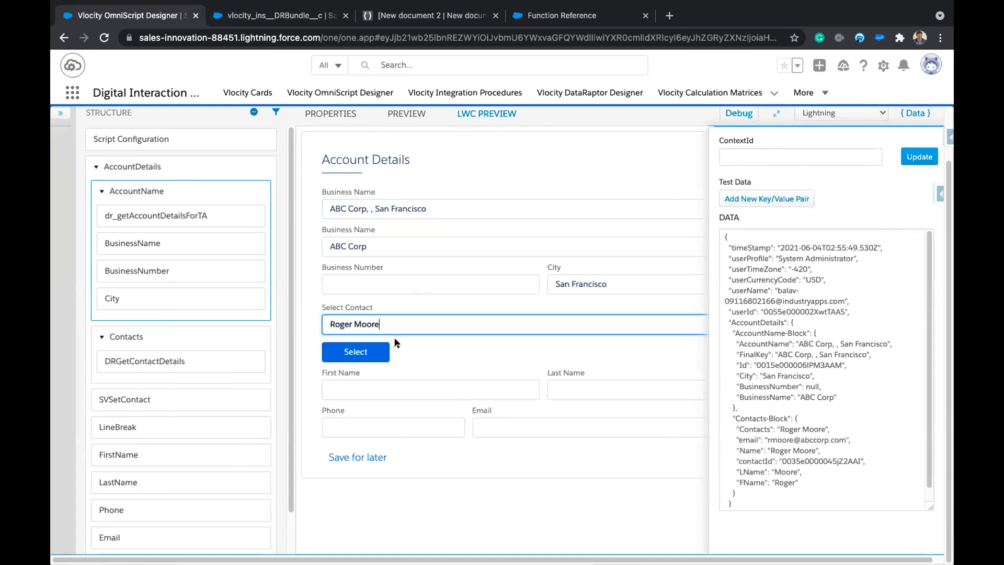
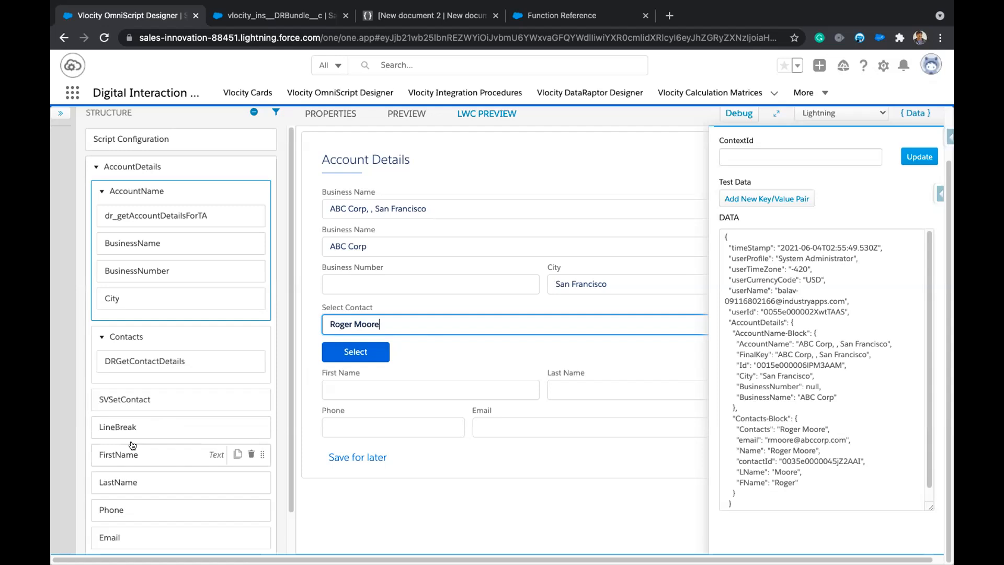
# Hide the Data debug panel and select the SVSetContact element in the Structure panel.
pyautogui.scroll(-1, 129, 442)
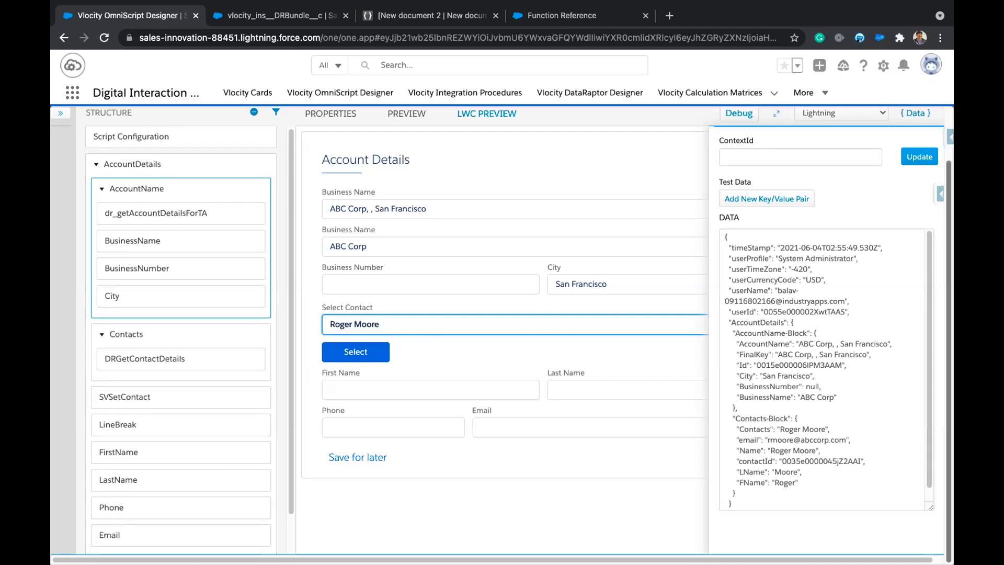
pyautogui.click(915, 113)
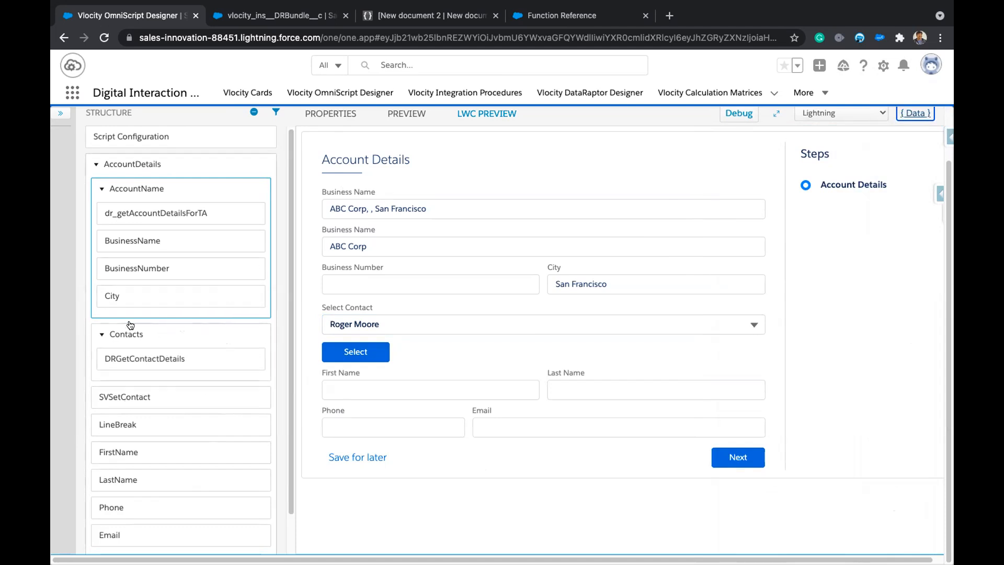
pyautogui.click(124, 396)
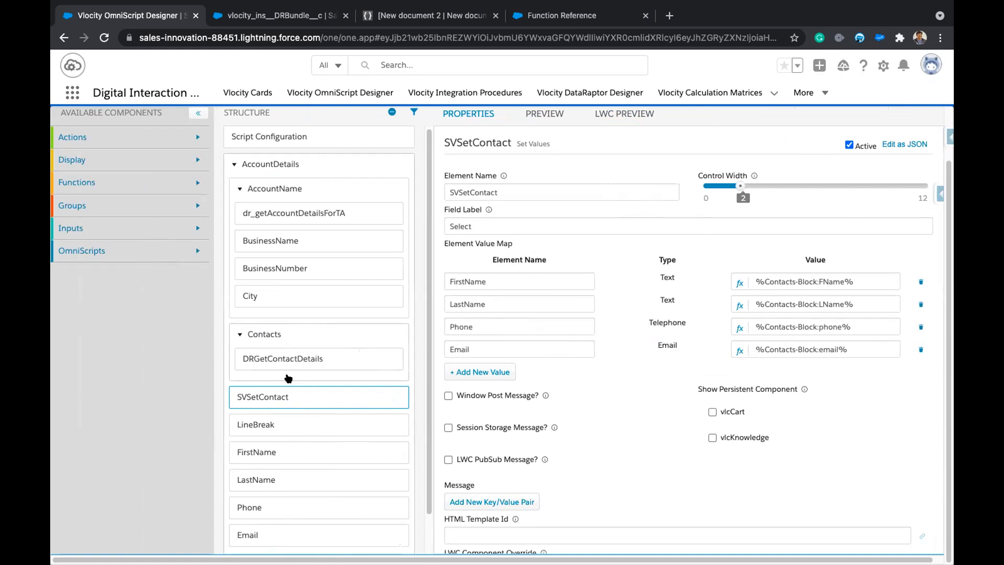
# Add a fifth value-map row to SVSetContact and open the Expression Editor for its value.
pyautogui.click(481, 371)
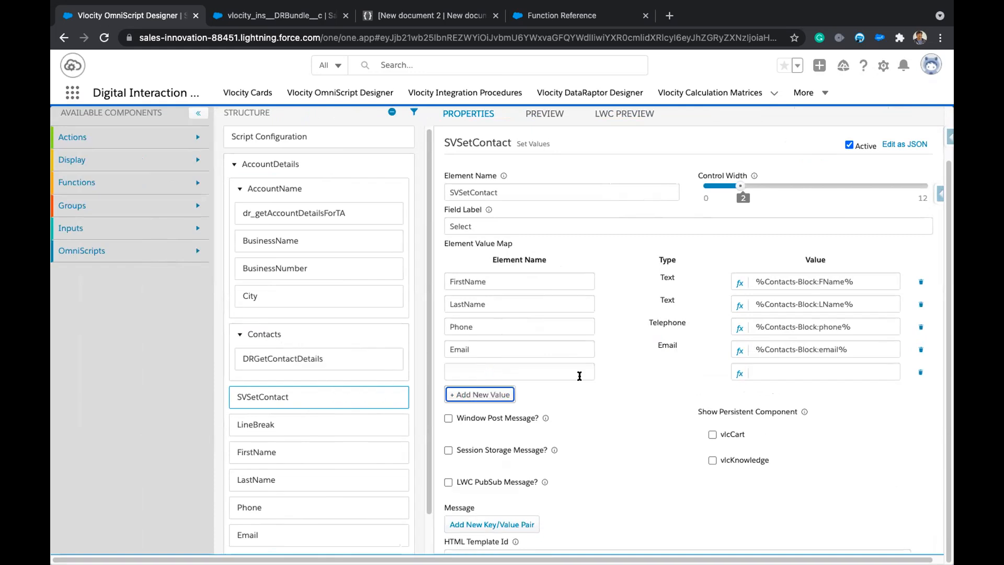
pyautogui.click(739, 373)
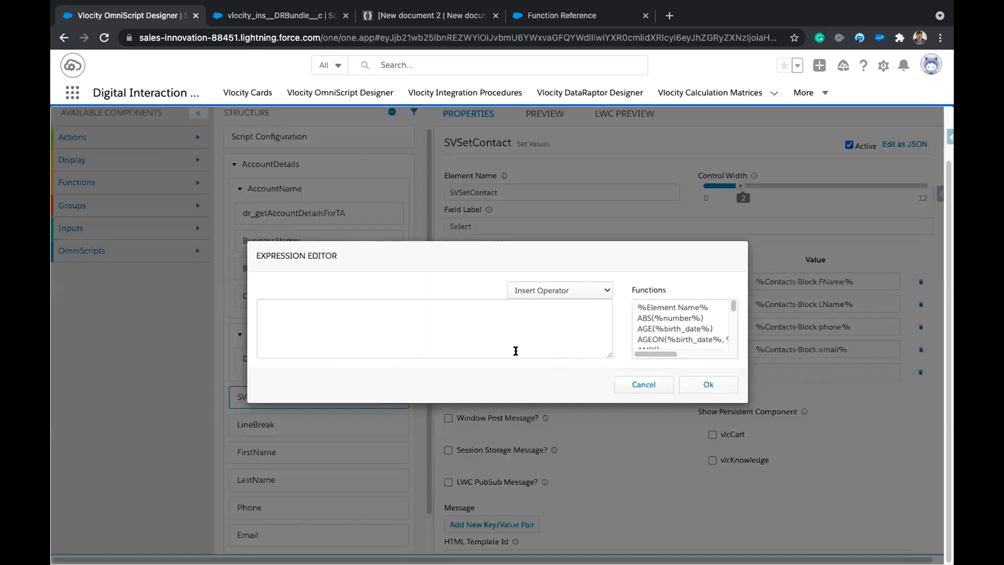
pyautogui.click(498, 336)
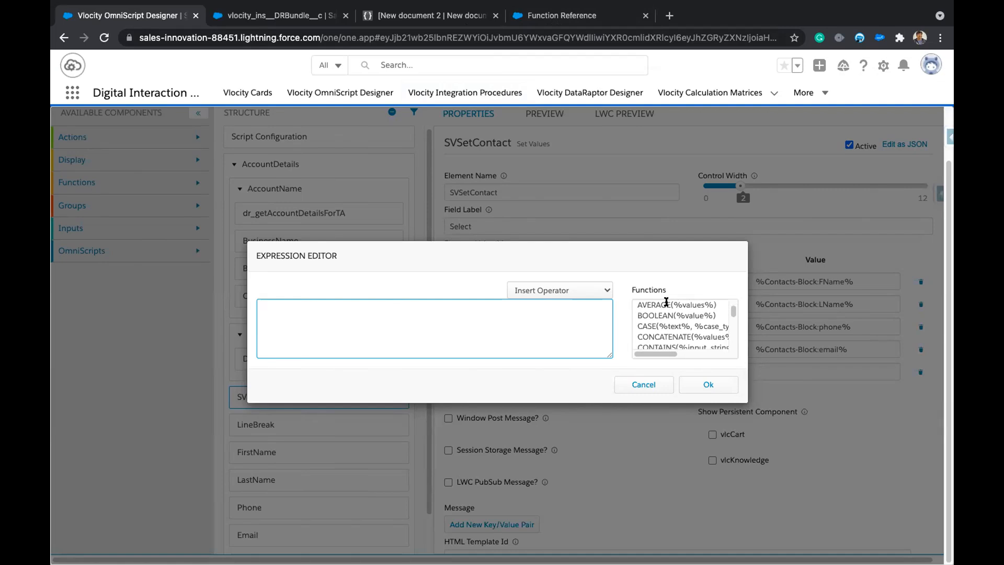
# Browse the available functions in the Expression Editor's Functions list.
pyautogui.click(744, 402)
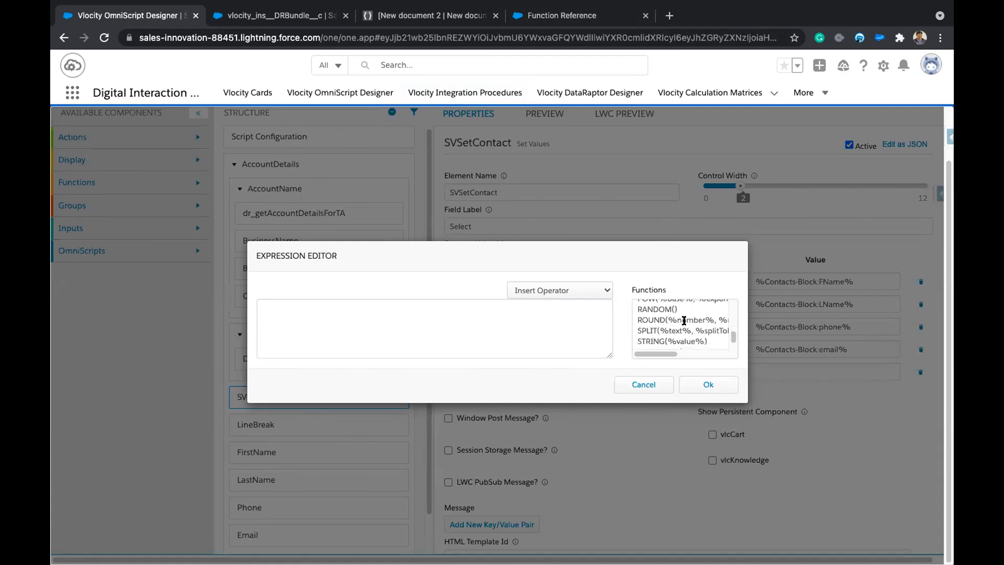
pyautogui.scroll(-1, 684, 320)
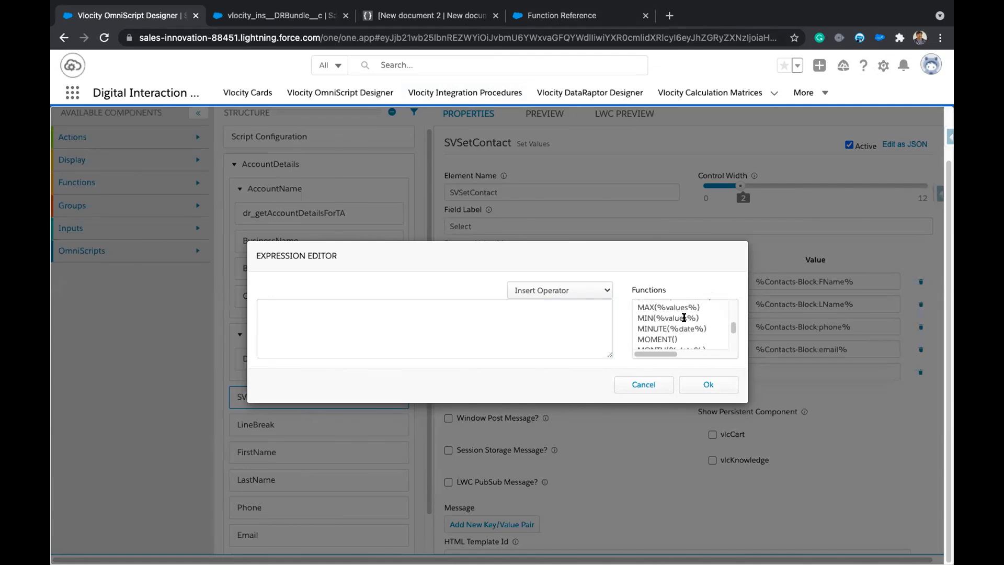
pyautogui.scroll(1, 684, 317)
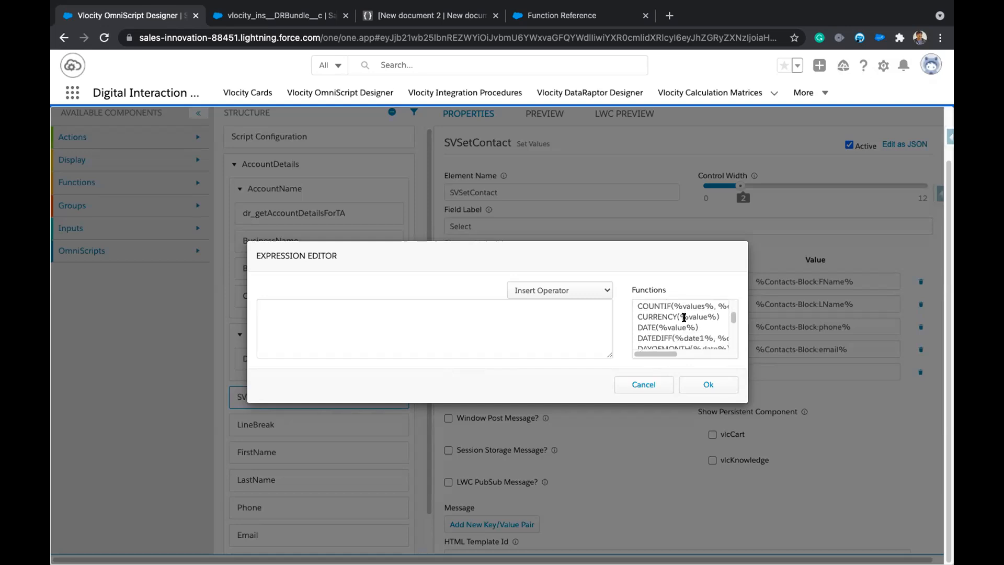
pyautogui.scroll(-1, 683, 317)
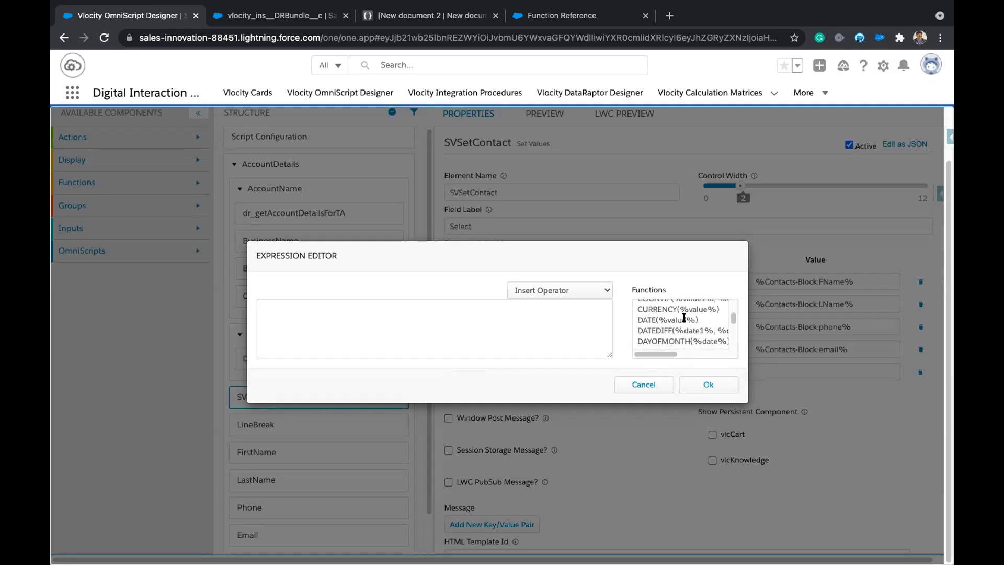
pyautogui.scroll(-3, 684, 317)
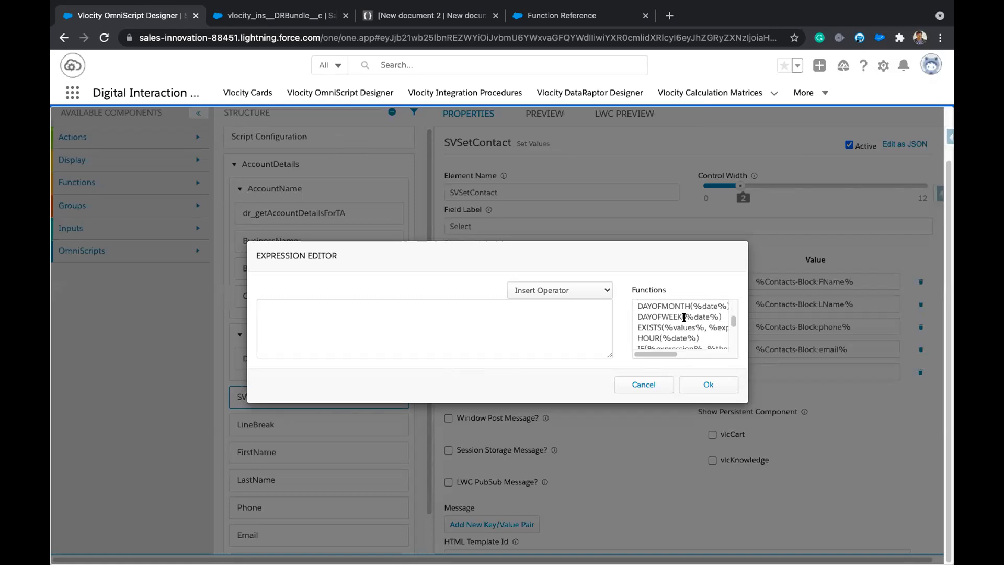
pyautogui.scroll(3, 677, 318)
pyautogui.scroll(3, 674, 317)
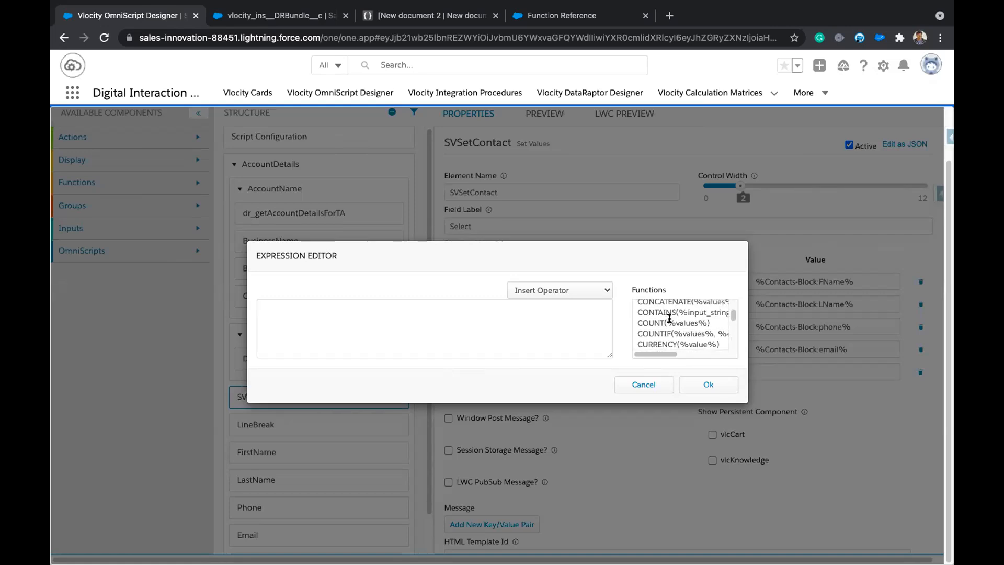
pyautogui.scroll(1, 672, 322)
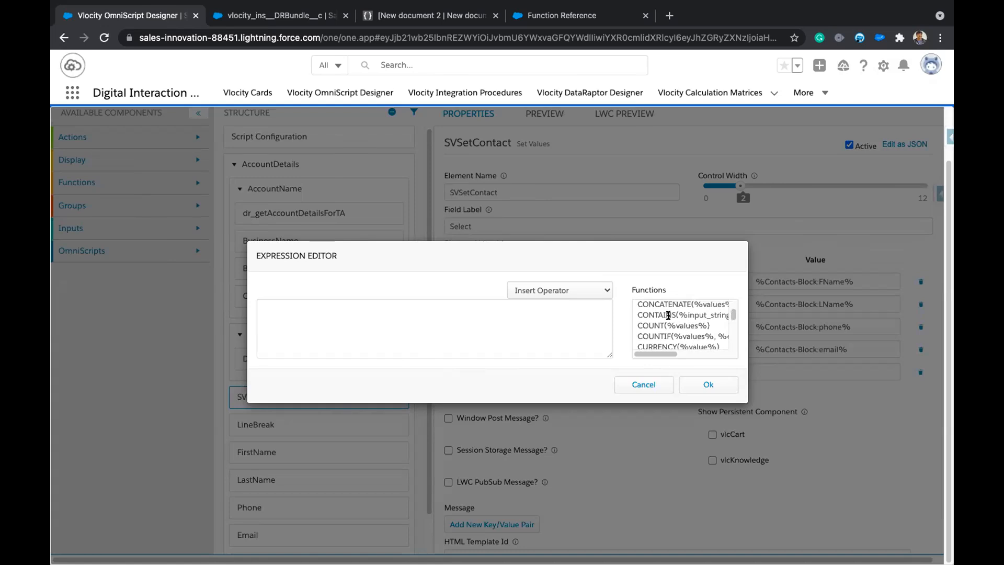
pyautogui.scroll(1, 668, 315)
# Insert CONCATENATE into the expression, then select it and delete it.
pyautogui.doubleClick(669, 307)
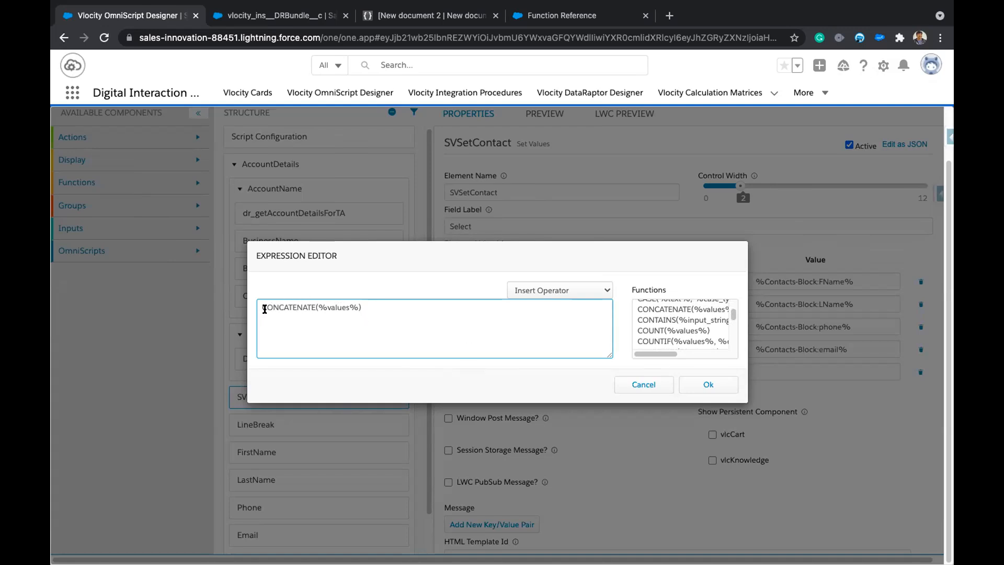
pyautogui.moveTo(261, 306); pyautogui.dragTo(369, 307)
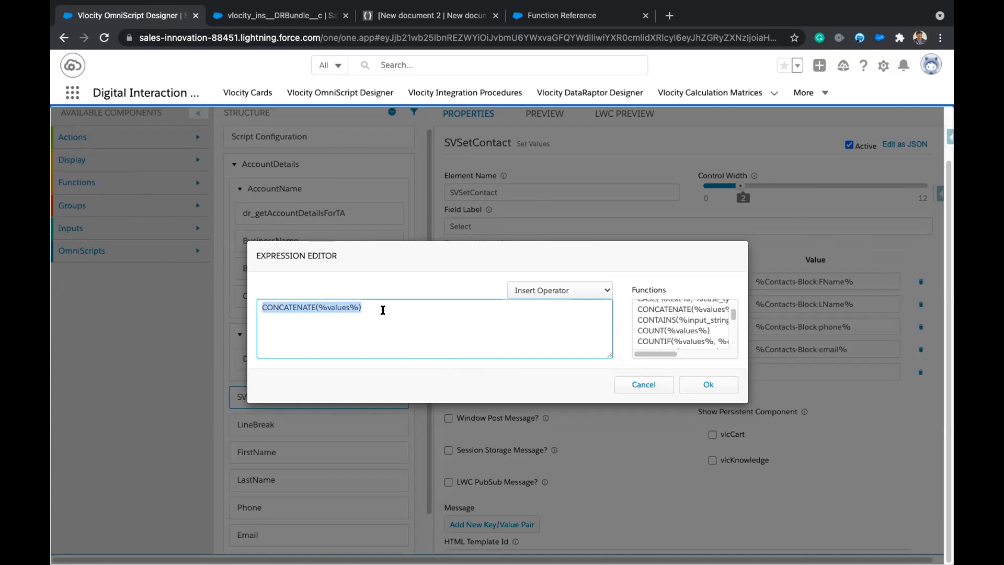
pyautogui.click(384, 309)
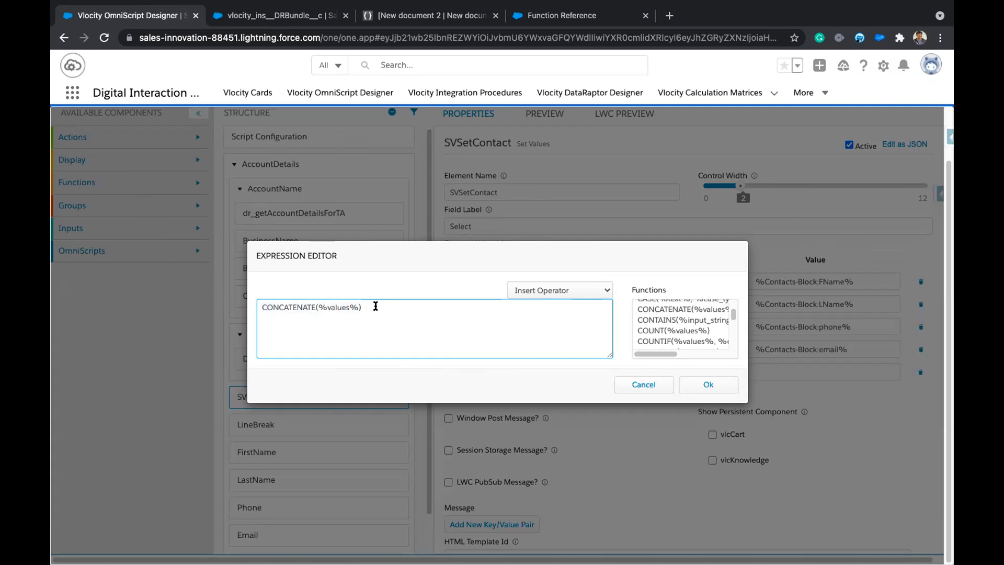
pyautogui.moveTo(374, 307); pyautogui.dragTo(266, 285)
pyautogui.press('BackSpace')
# Insert COUNT, cancel the Expression Editor, and toggle Edit as JSON on and off.
pyautogui.scroll(1, 684, 323)
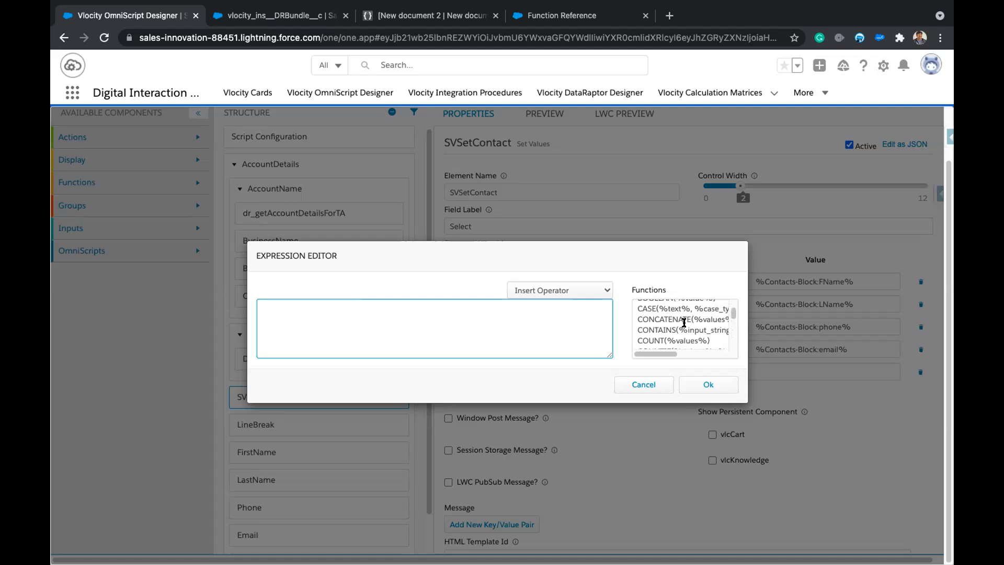
pyautogui.scroll(-1, 684, 322)
pyautogui.doubleClick(658, 330)
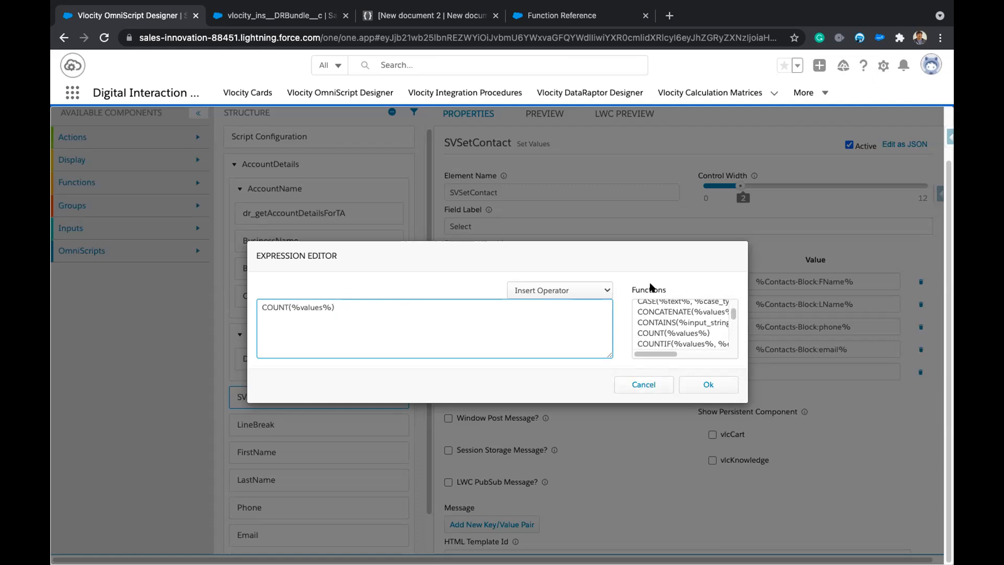
pyautogui.click(643, 383)
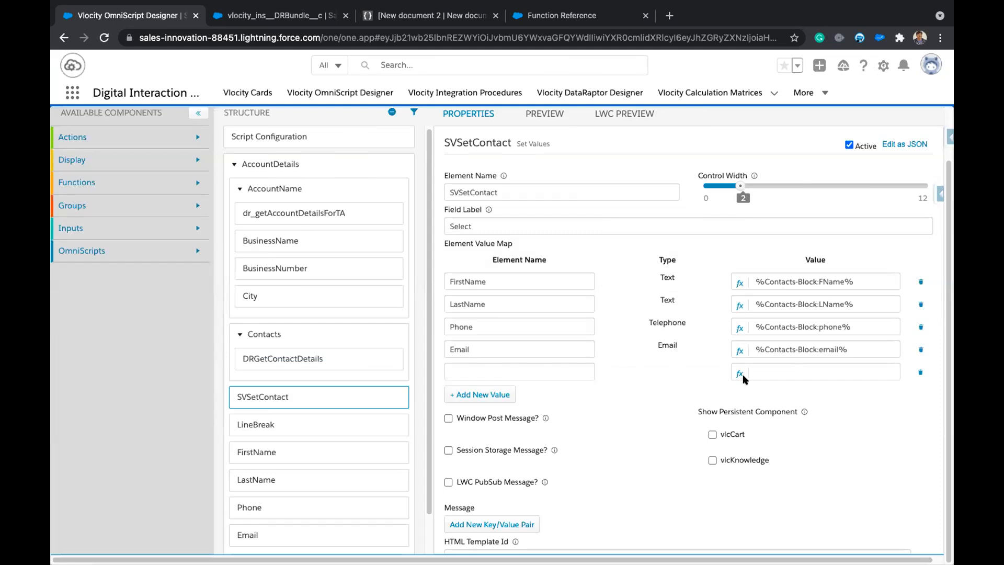
pyautogui.click(897, 145)
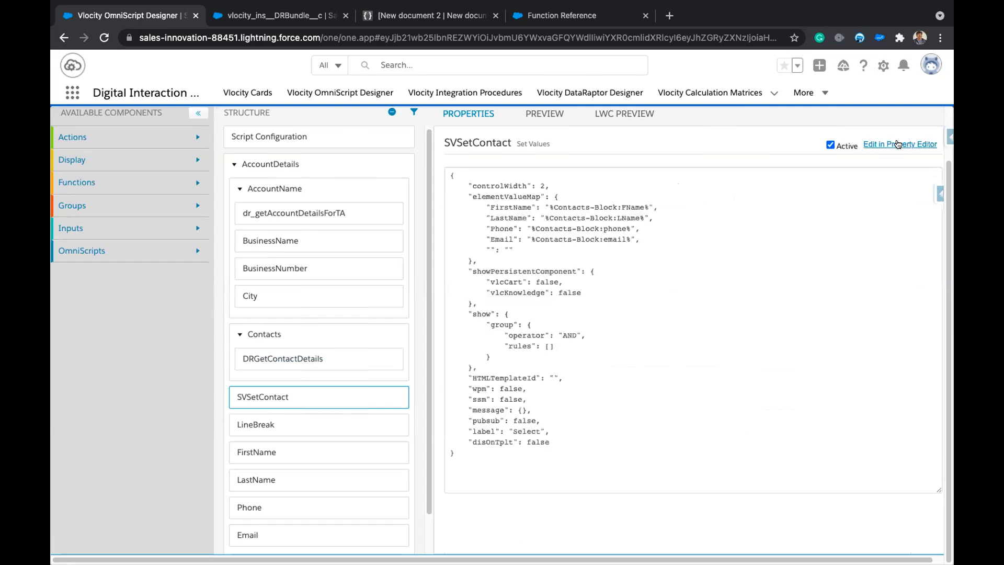
pyautogui.click(898, 144)
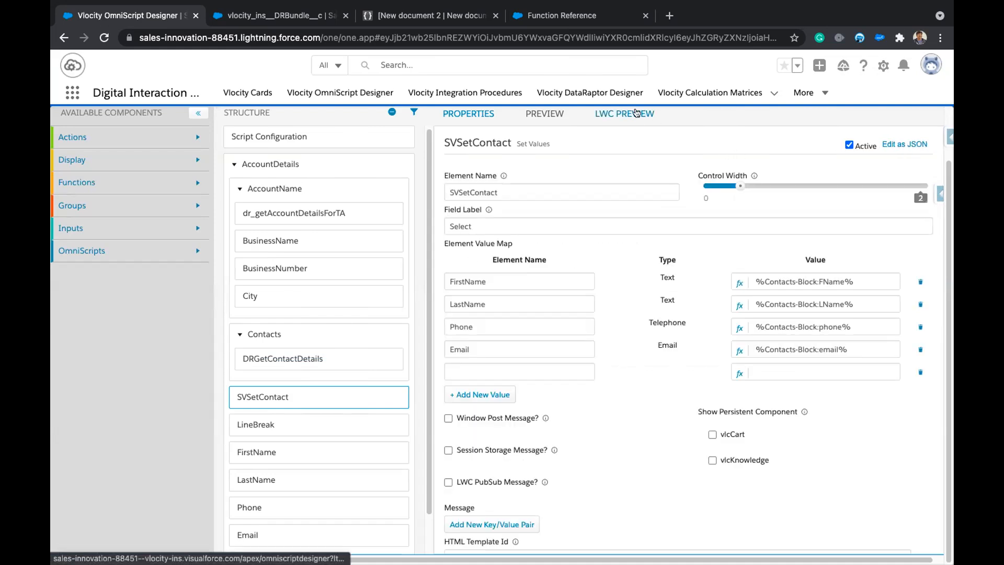
# Show the LWC preview with the Data JSON panel beside it.
pyautogui.click(637, 113)
pyautogui.click(915, 113)
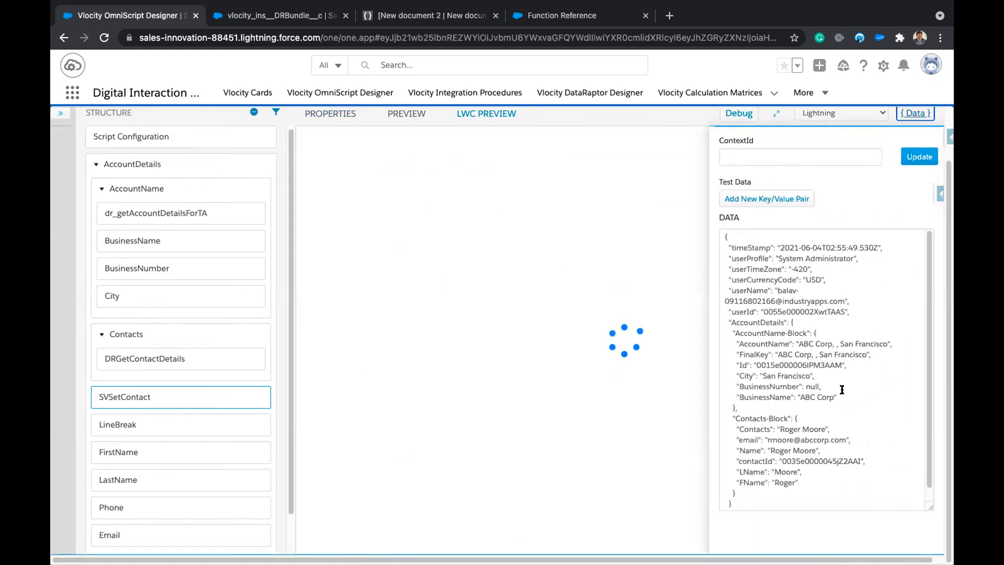
pyautogui.scroll(-2, 856, 417)
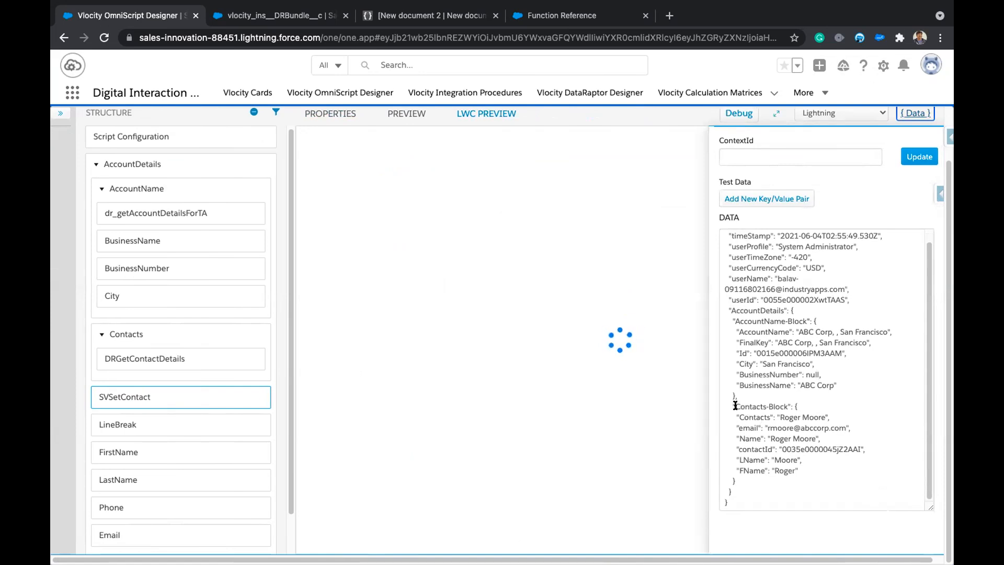
pyautogui.click(775, 406)
# Enter 'A' as Business Name, pick ABC Corp, San Francisco, then choose its contact.
pyautogui.click(404, 205)
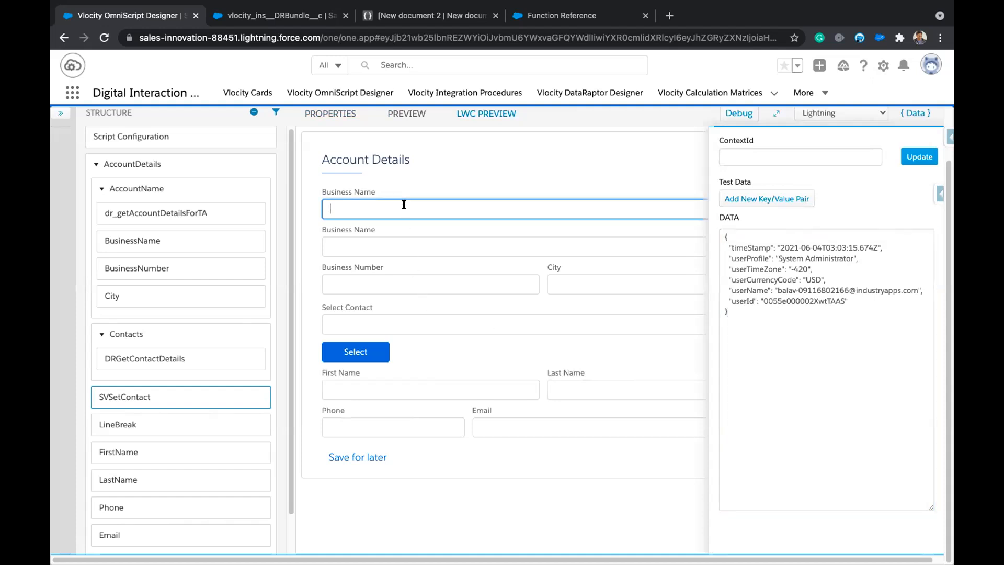
pyautogui.write('A')
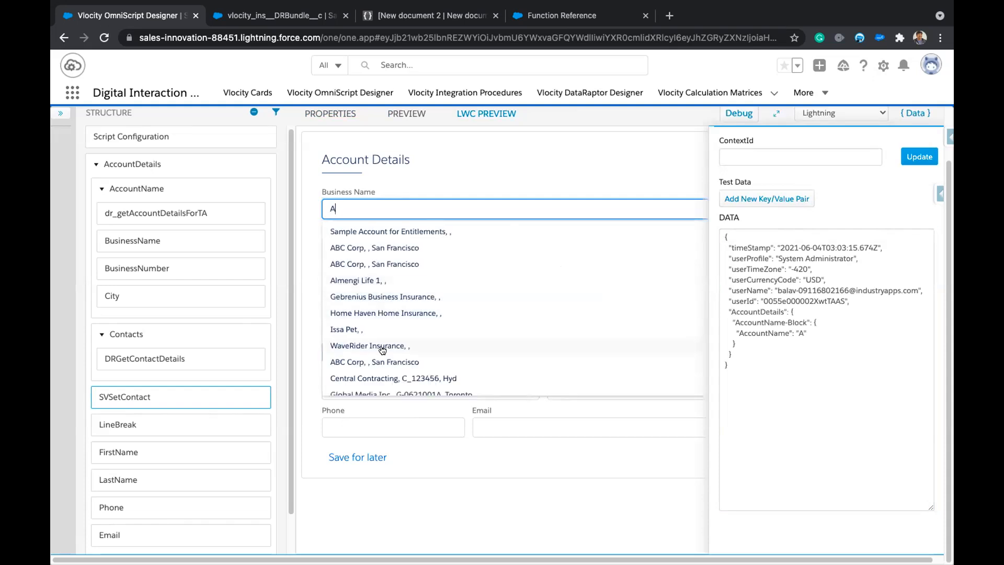
pyautogui.click(381, 362)
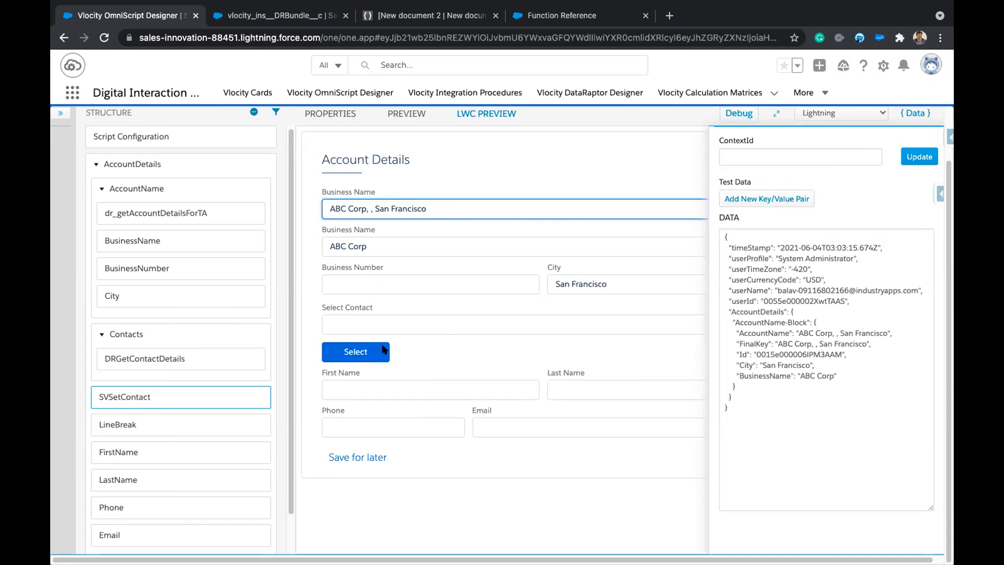
pyautogui.click(385, 326)
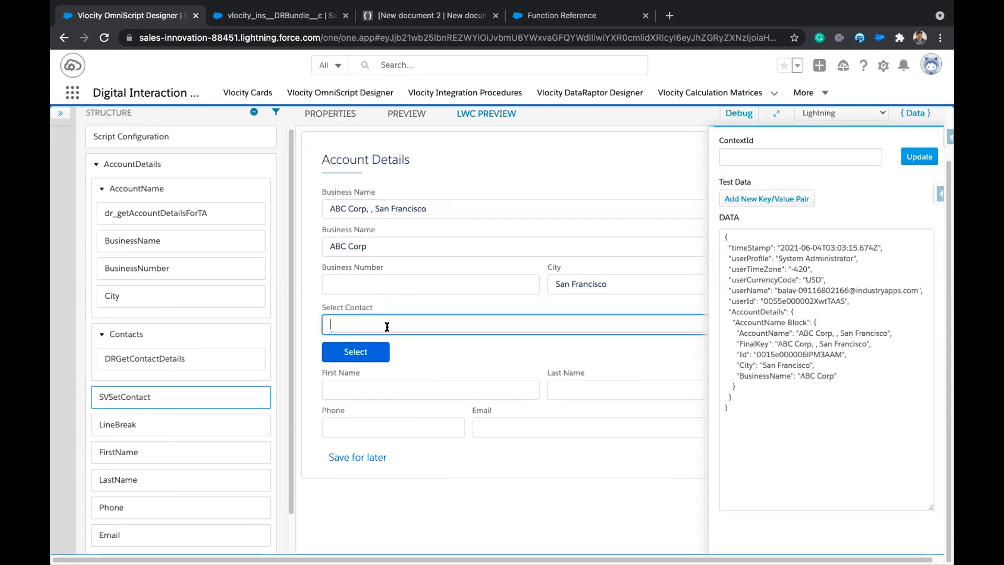
pyautogui.click(382, 347)
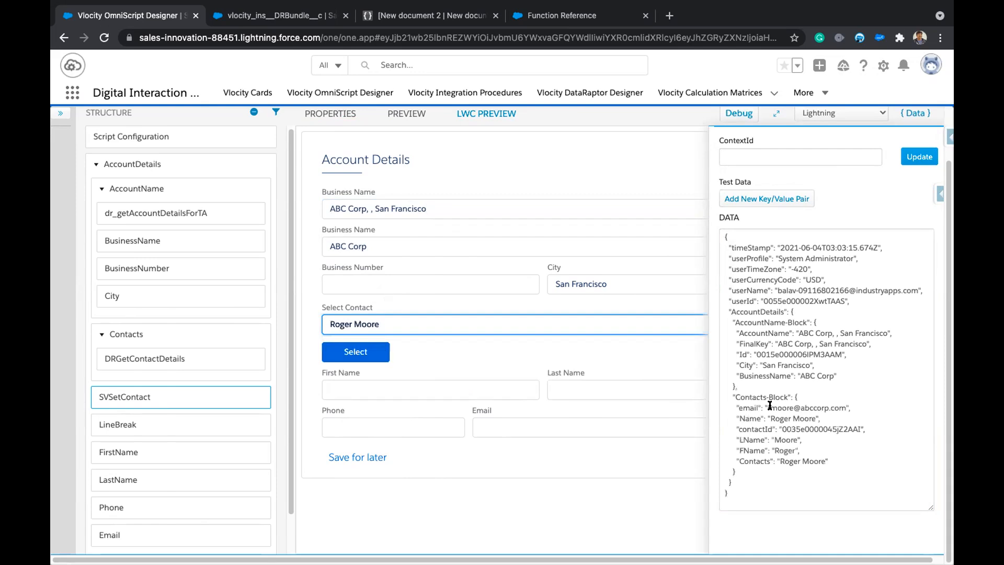
# Highlight the Contacts-Block object in the debug data JSON.
pyautogui.moveTo(790, 397); pyautogui.dragTo(797, 466)
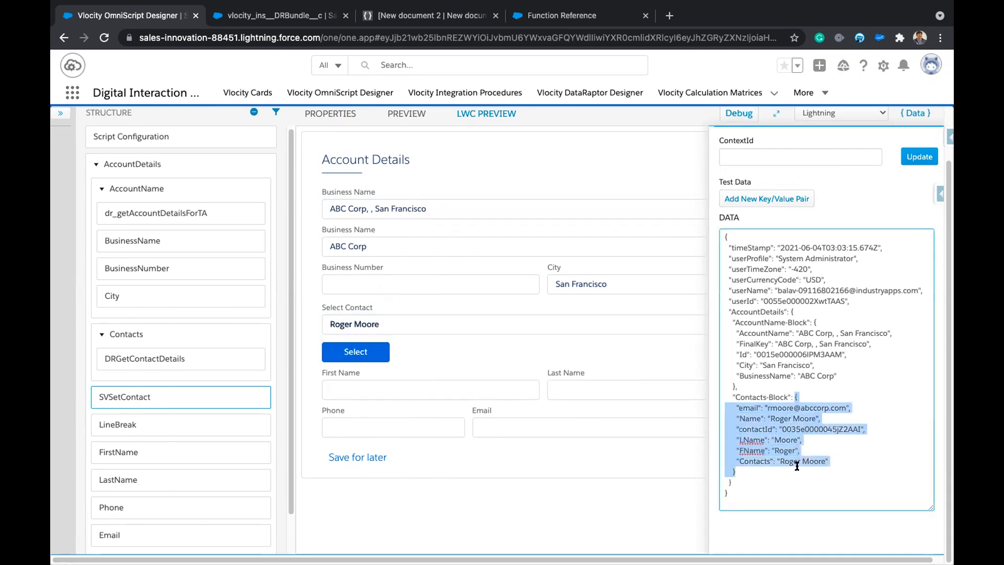
pyautogui.click(808, 398)
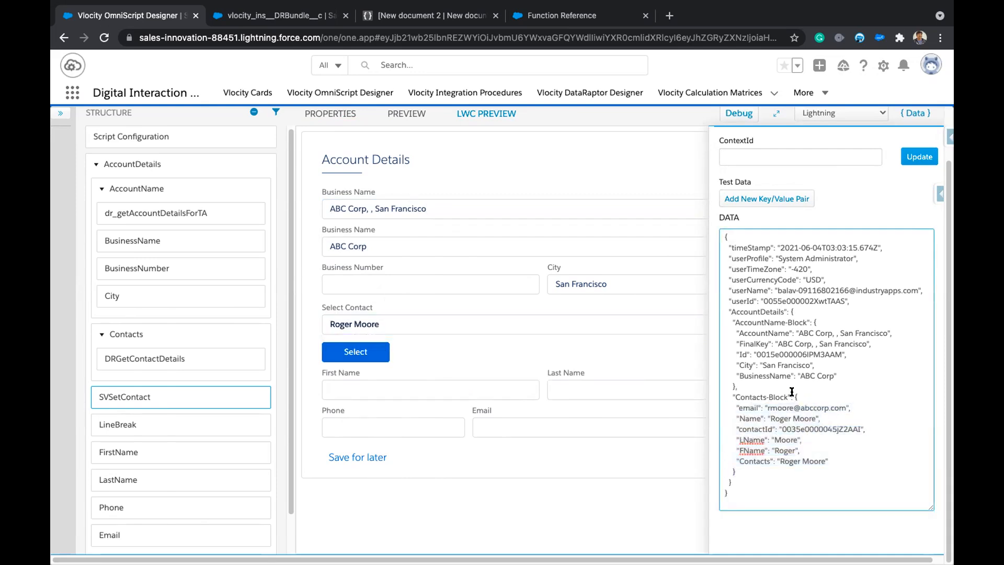
pyautogui.moveTo(792, 392); pyautogui.dragTo(797, 471)
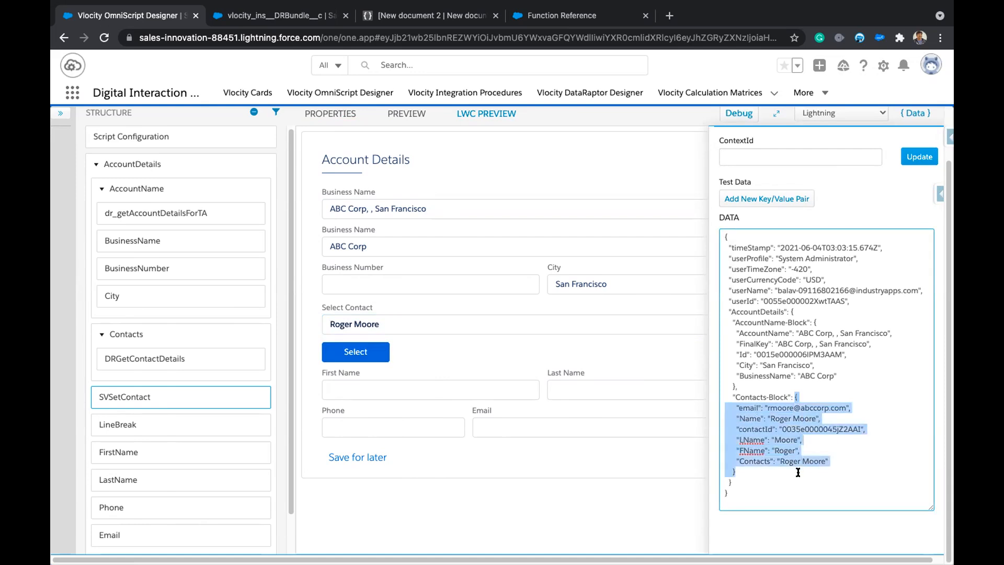
pyautogui.click(797, 471)
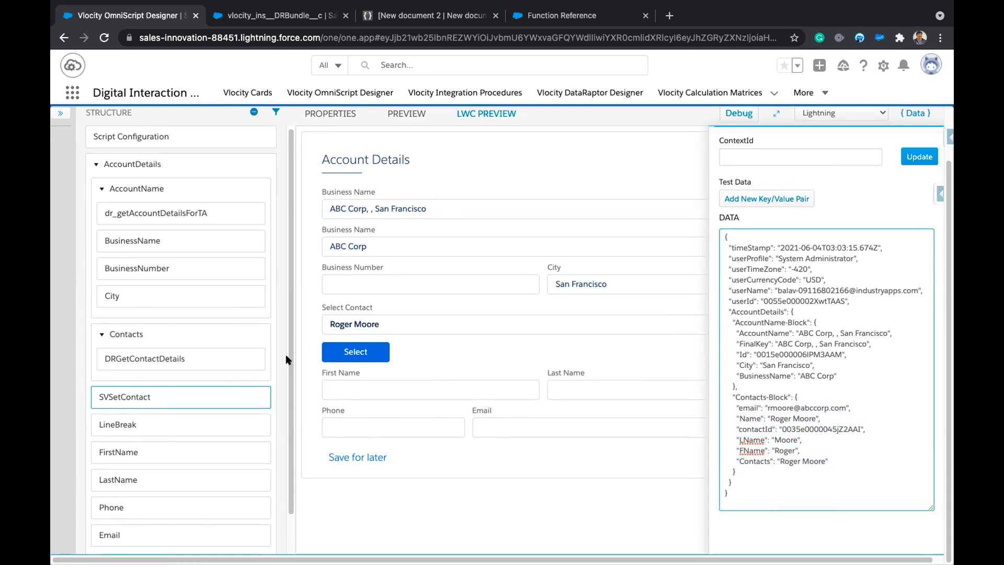
# Reopen the Expression Editor for SVSetContact's empty value row and scroll through the Functions list.
pyautogui.click(152, 394)
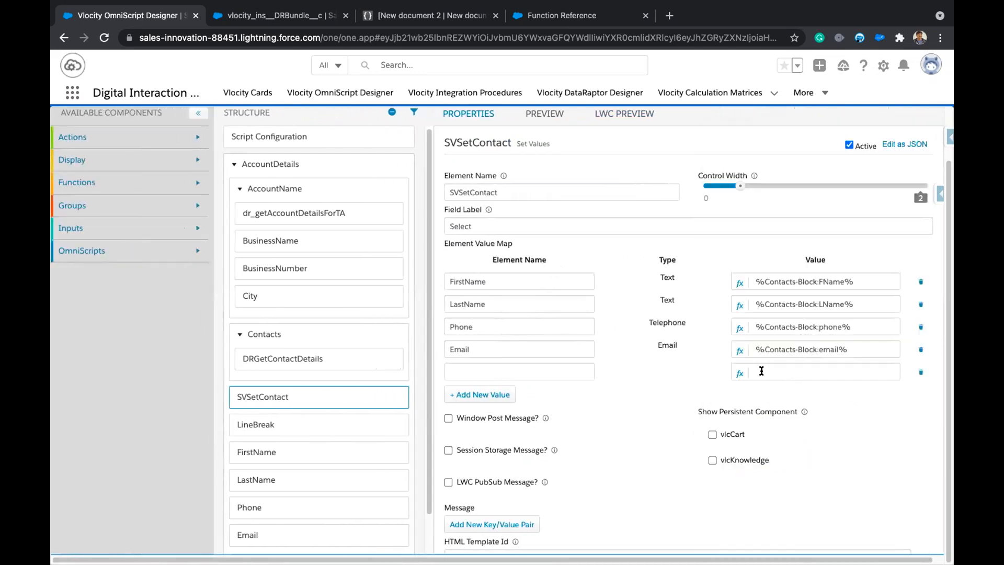
pyautogui.click(738, 374)
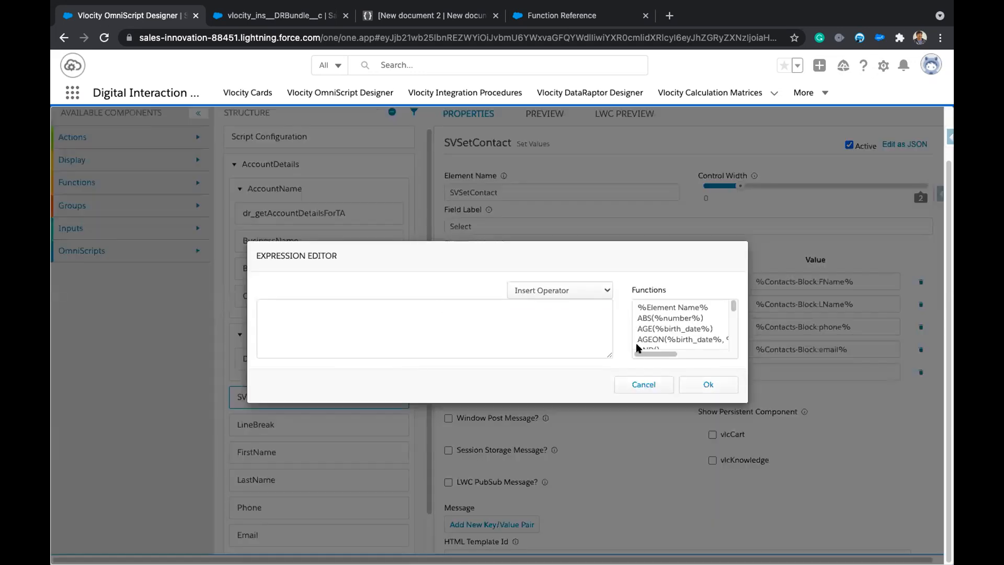
pyautogui.scroll(-1, 679, 329)
pyautogui.scroll(-2, 683, 332)
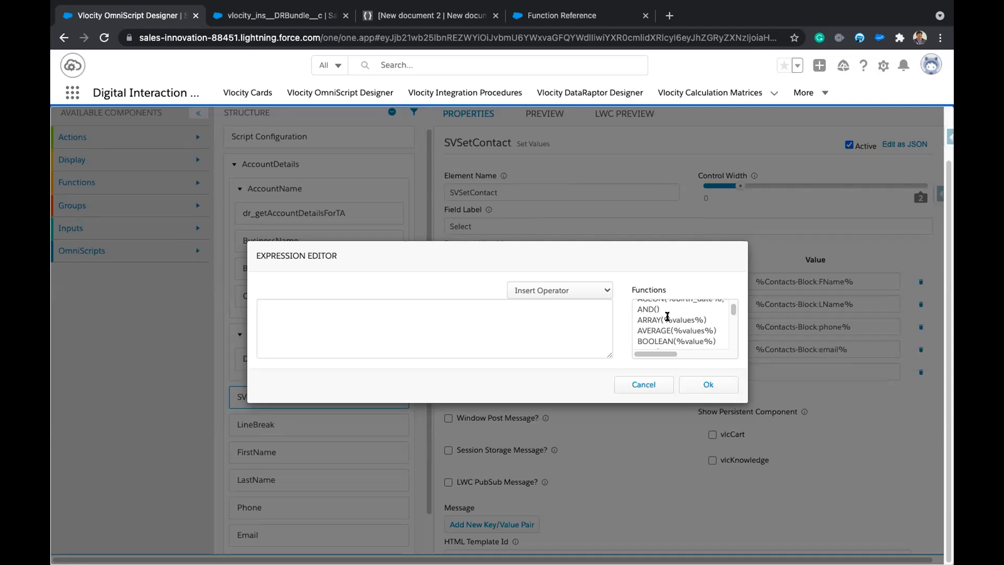
pyautogui.scroll(-1, 686, 320)
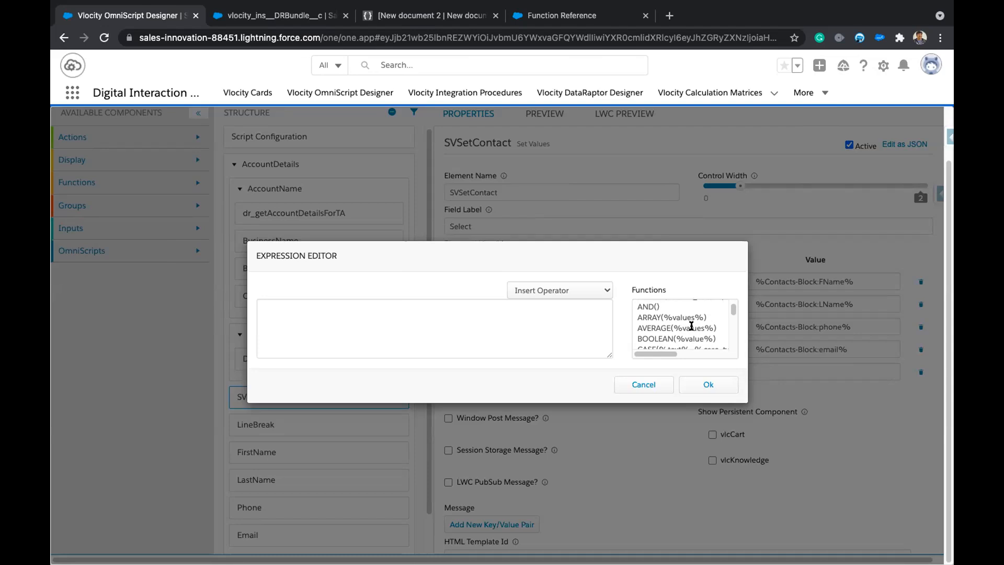
pyautogui.scroll(-1, 689, 328)
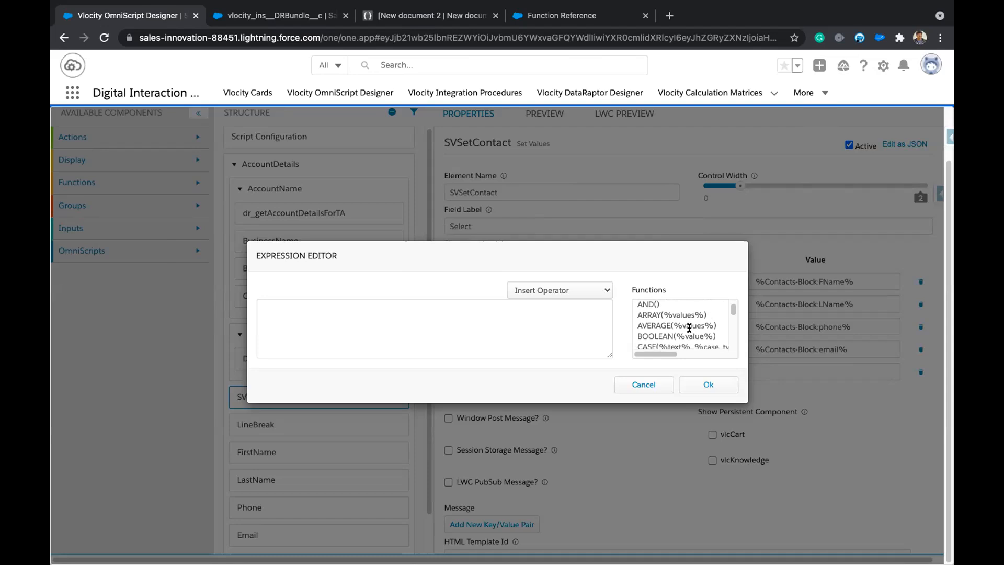
pyautogui.scroll(-1, 689, 328)
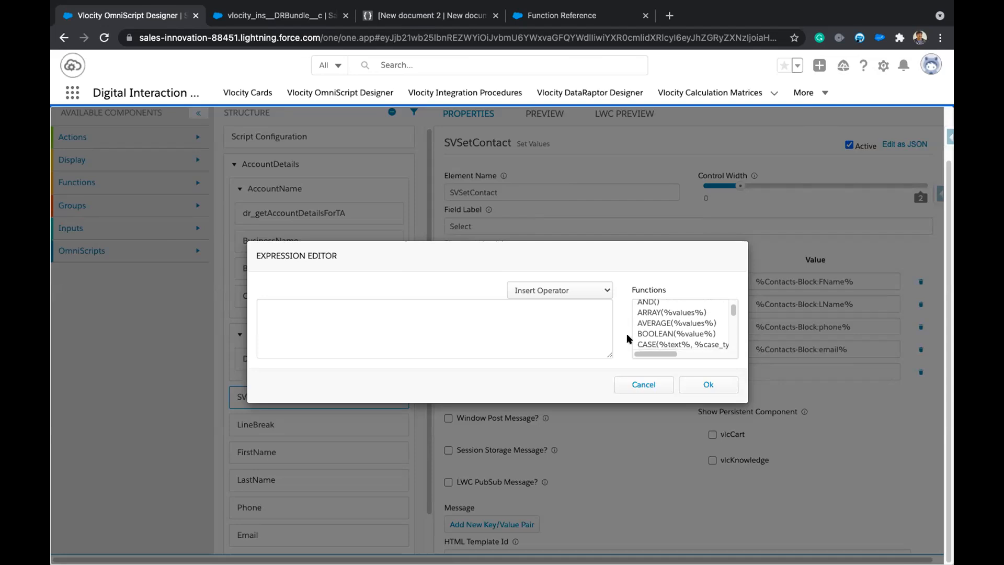
pyautogui.scroll(-5, 649, 333)
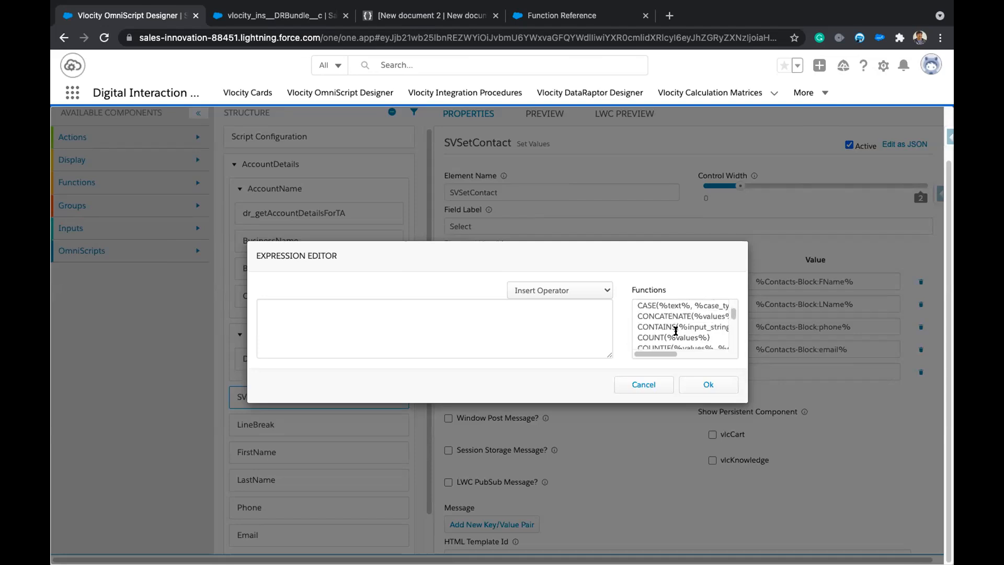
pyautogui.scroll(-8, 676, 331)
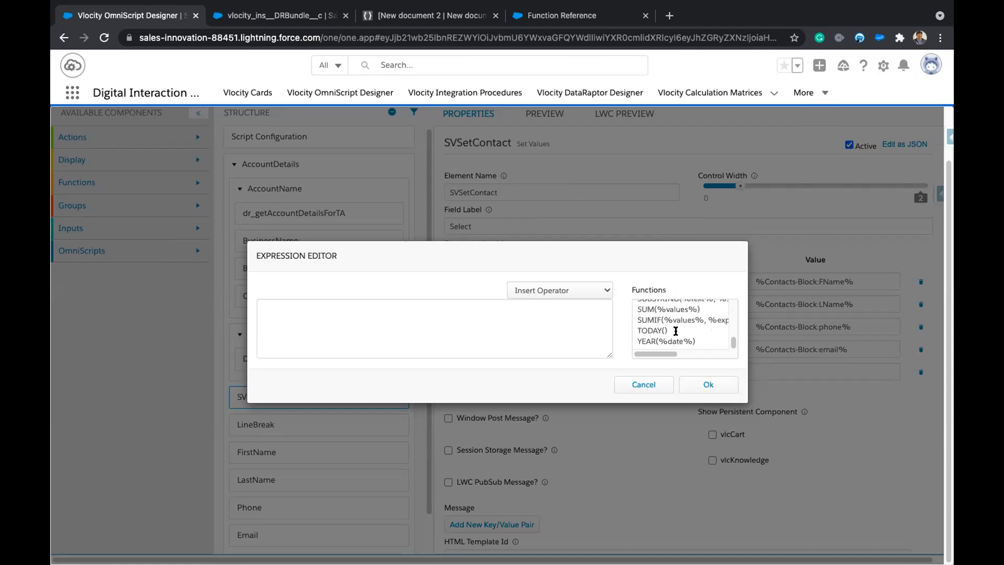
pyautogui.scroll(2, 657, 330)
pyautogui.scroll(2, 660, 329)
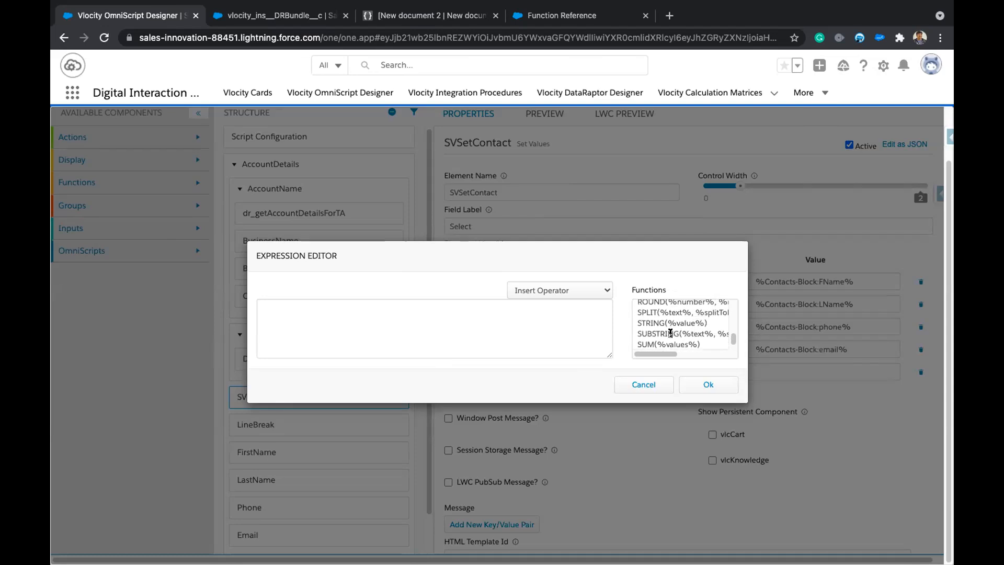
pyautogui.moveTo(686, 355); pyautogui.dragTo(617, 346)
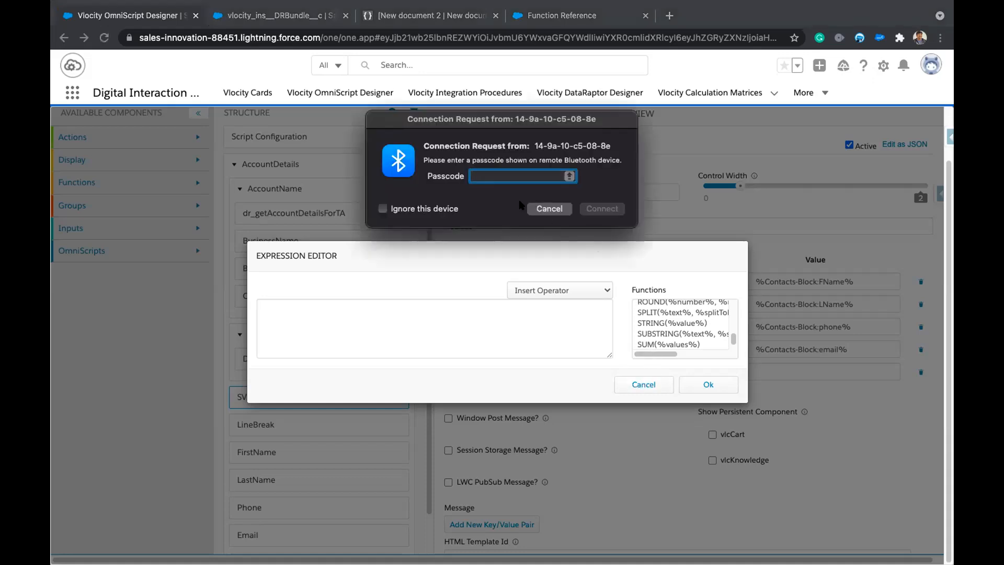
# Move the Bluetooth Connection Request dialog aside and cancel it.
pyautogui.moveTo(497, 120); pyautogui.dragTo(656, 402)
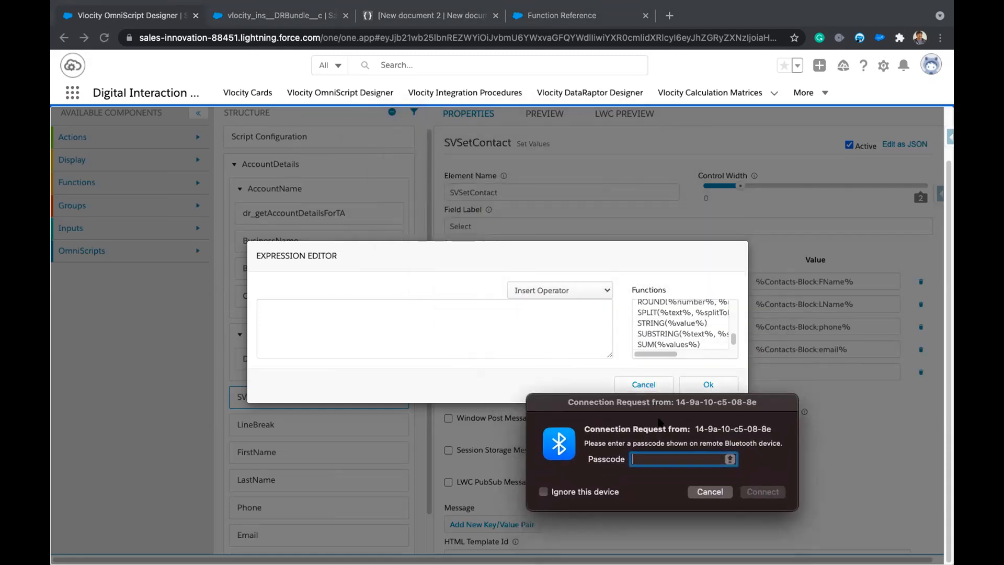
pyautogui.click(709, 494)
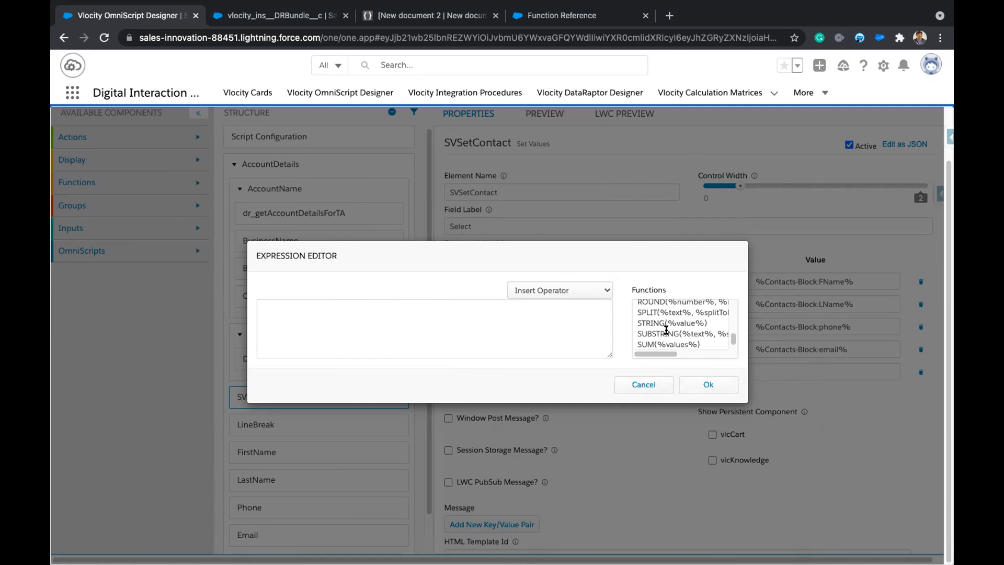
pyautogui.click(644, 384)
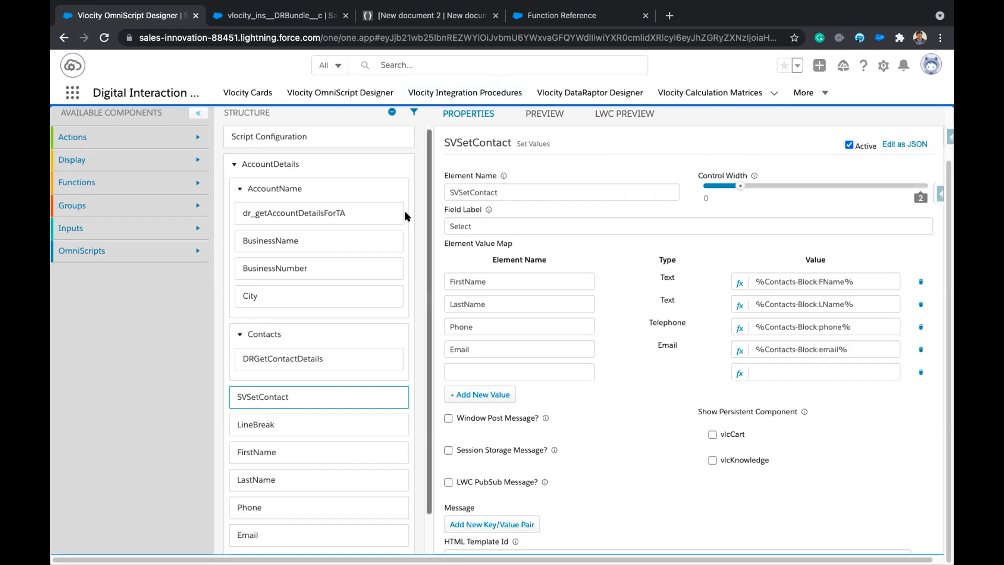
pyautogui.click(739, 373)
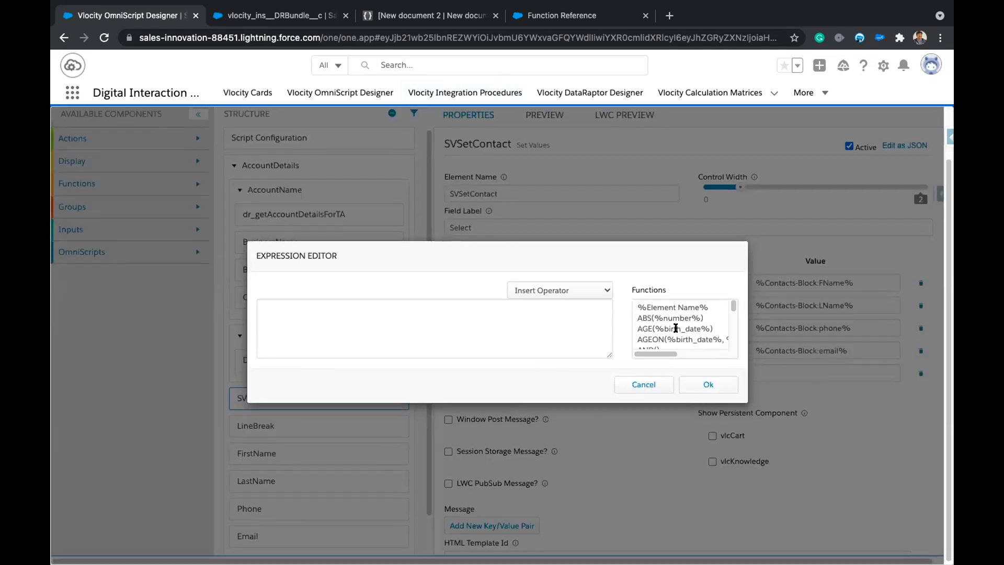
pyautogui.scroll(-5, 677, 328)
pyautogui.scroll(-4, 685, 330)
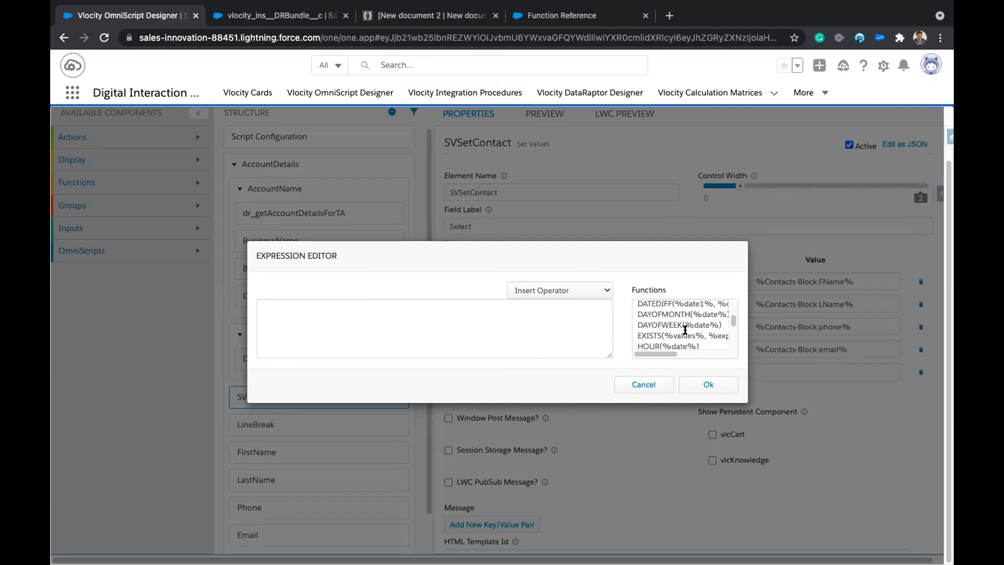
pyautogui.scroll(-5, 685, 330)
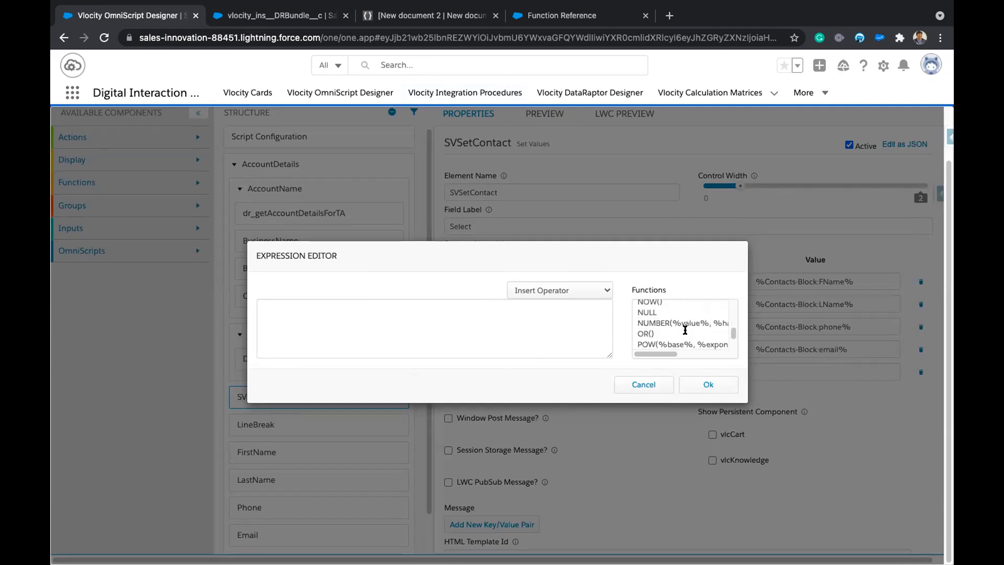
pyautogui.scroll(-2, 685, 330)
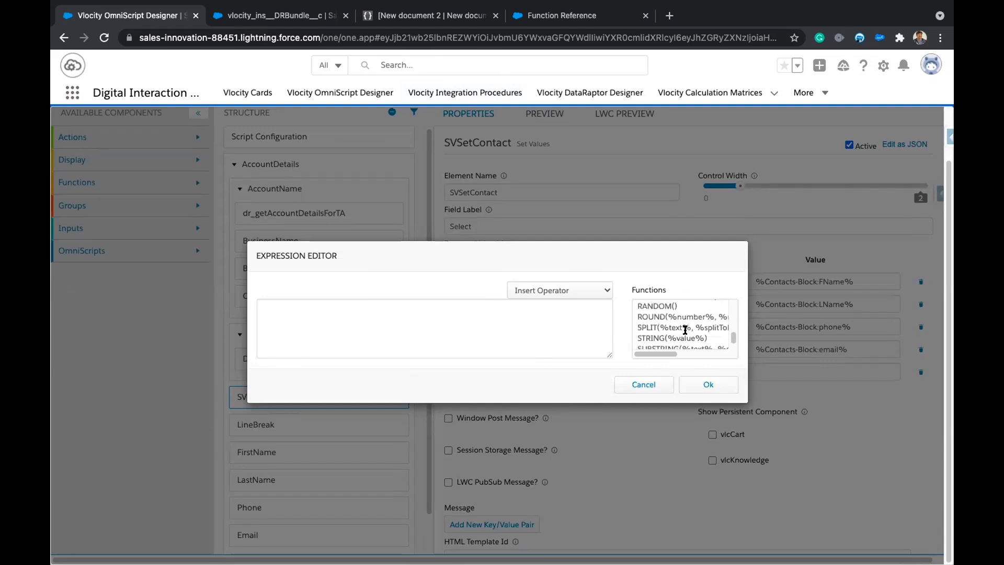
# Insert SUBSTRING and set its startIndex to 0 and endIndex to 3.
pyautogui.doubleClick(685, 330)
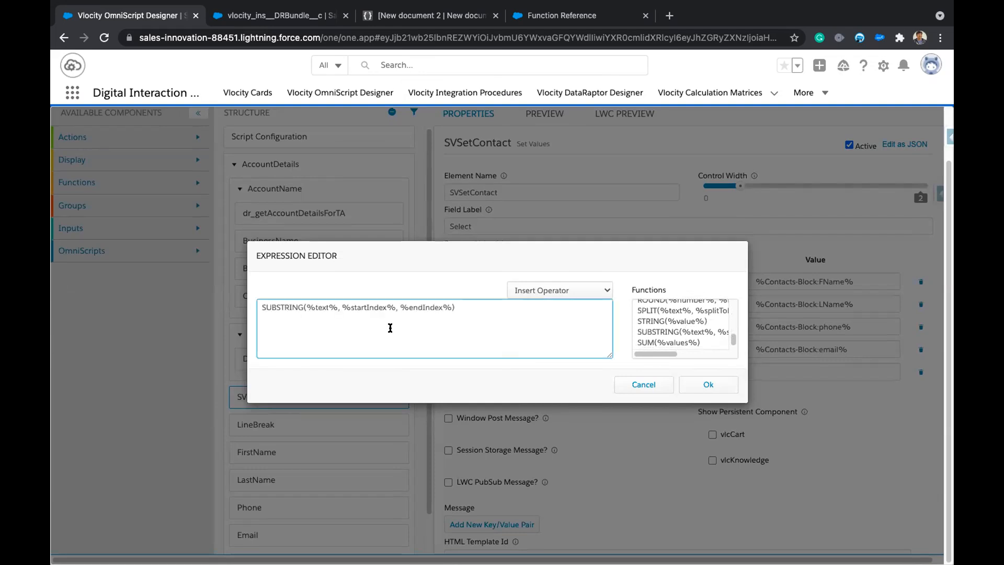
pyautogui.doubleClick(320, 307)
pyautogui.doubleClick(376, 307)
pyautogui.doubleClick(415, 306)
pyautogui.click(354, 307)
pyautogui.moveTo(346, 303); pyautogui.dragTo(396, 300)
pyautogui.write('0')
pyautogui.moveTo(350, 307); pyautogui.dragTo(398, 306)
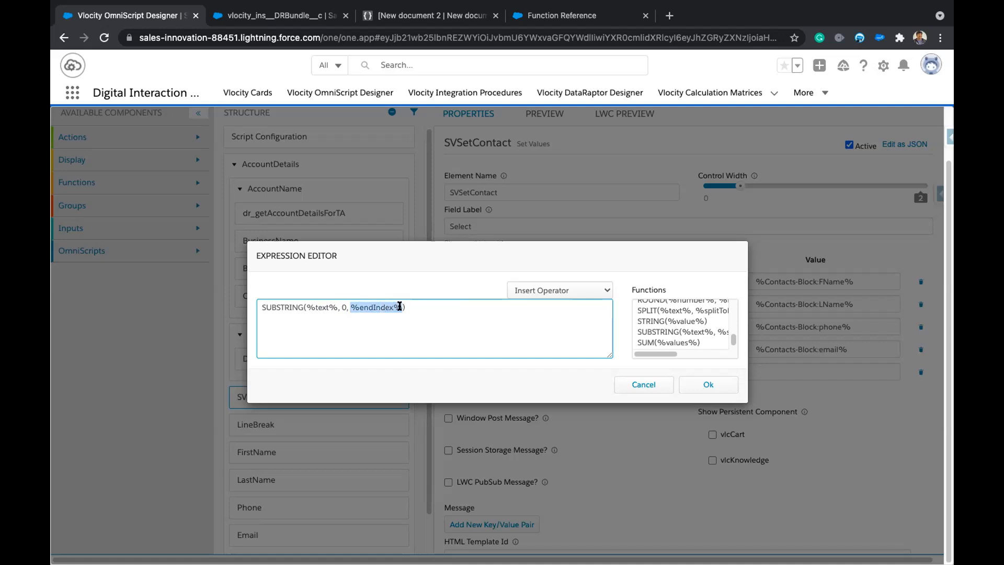
pyautogui.write('3')
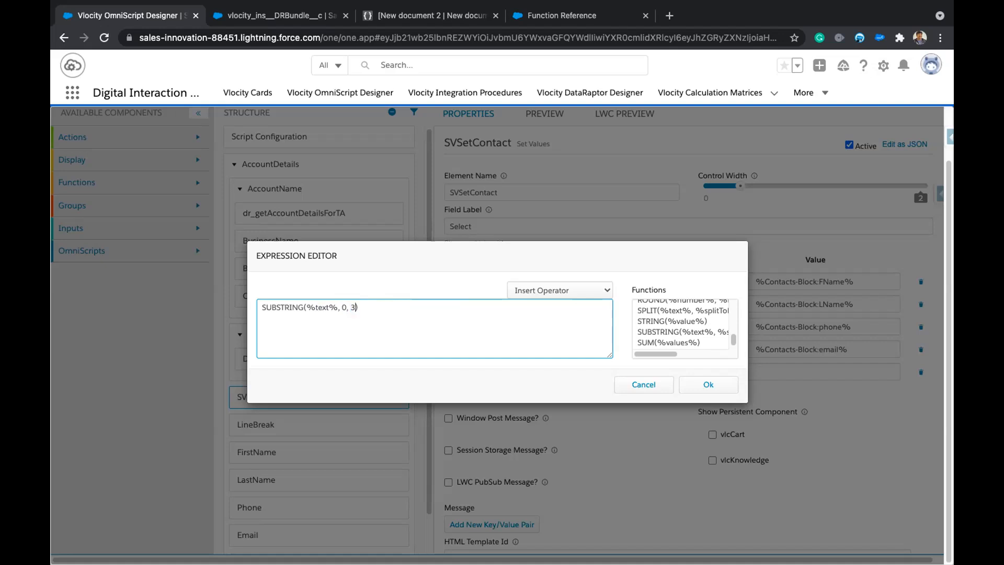
# Type CONTEXTID as the SUBSTRING text argument, then erase it.
pyautogui.moveTo(305, 305); pyautogui.dragTo(338, 307)
pyautogui.doubleClick(320, 307)
pyautogui.write('CONTEXTID')
pyautogui.press('BackSpace')
pyautogui.press('BackSpace')
pyautogui.press('BackSpace')
pyautogui.press('BackSpace')
pyautogui.press('BackSpace')
pyautogui.press('BackSpace')
pyautogui.press('BackSpace')
pyautogui.press('BackSpace')
pyautogui.press('BackSpace')
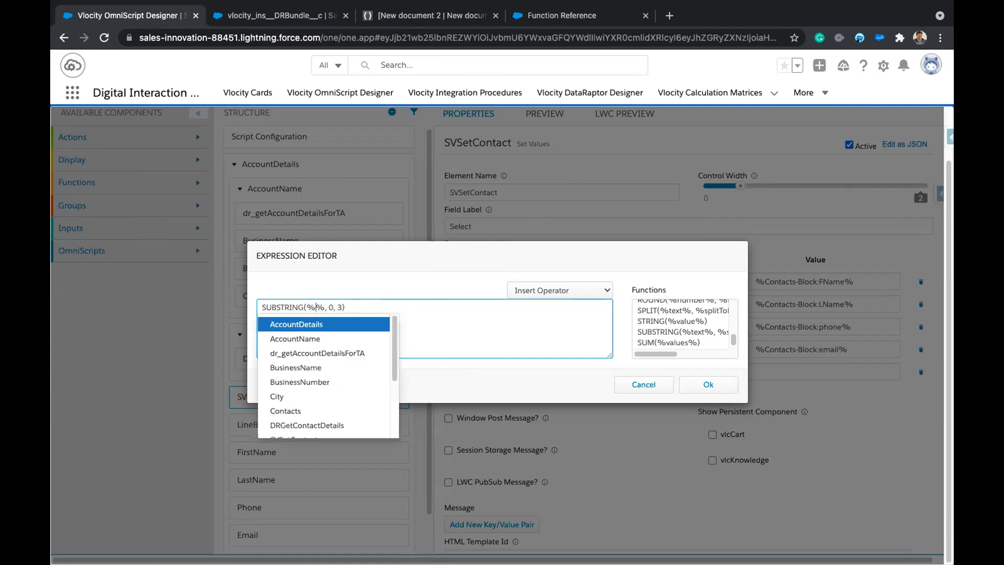
# Close the editor unsaved, delete the empty fifth value row, and show the LWC preview.
pyautogui.press('Escape')
pyautogui.press('Escape')
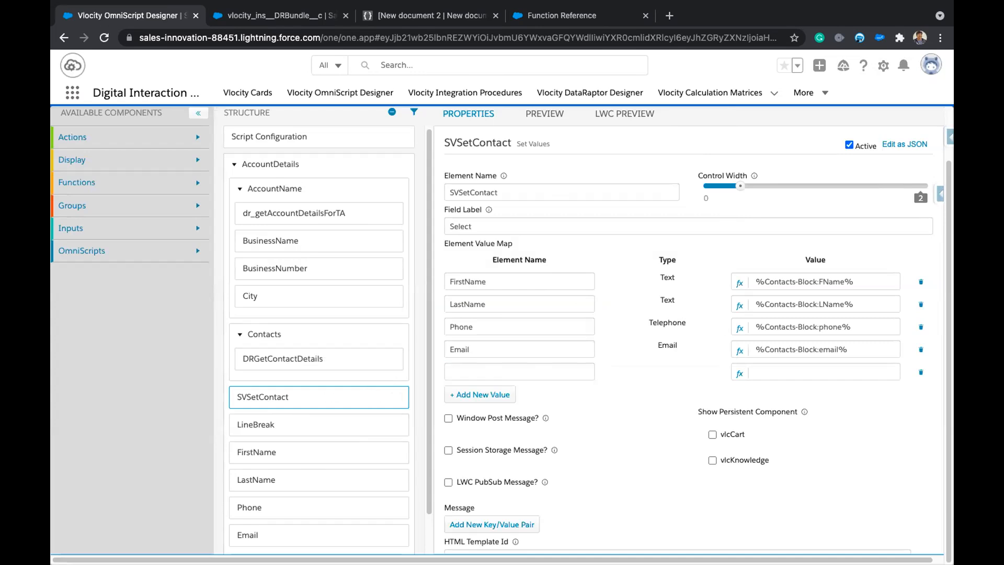
pyautogui.click(921, 371)
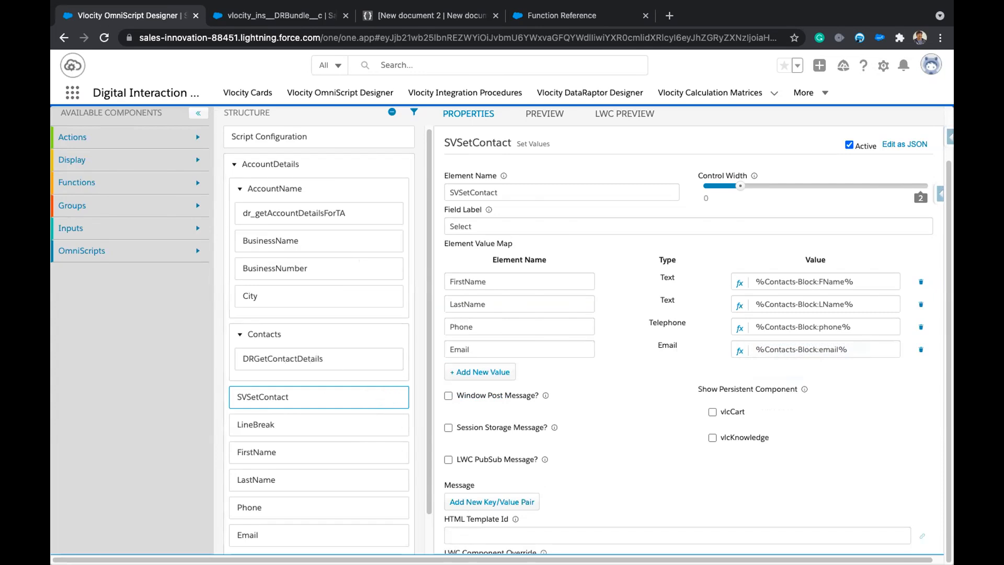
pyautogui.click(624, 114)
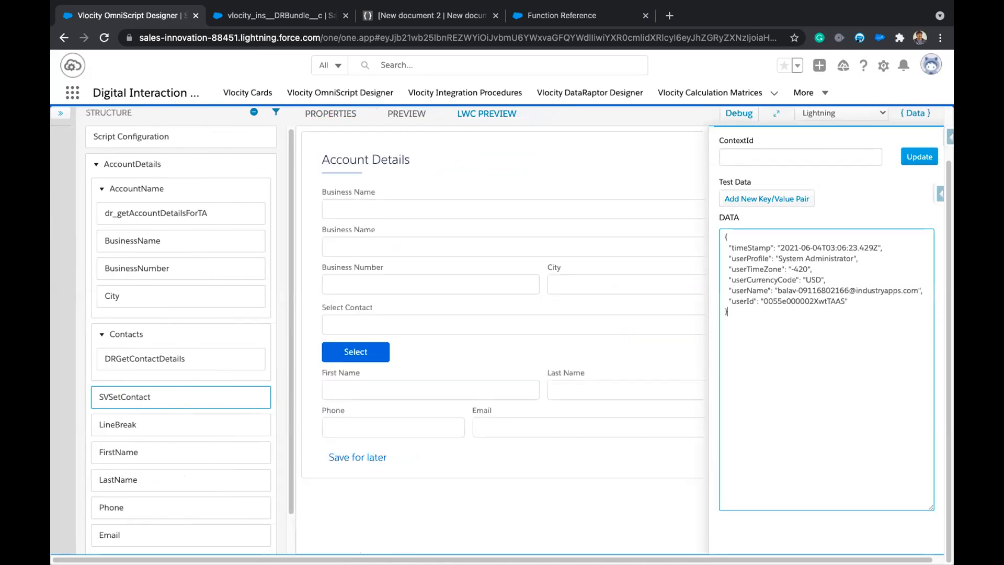
# Enter 'a' as Business Name, pick ABC Corp, San Francisco, then choose its contact.
pyautogui.click(366, 208)
pyautogui.write('a')
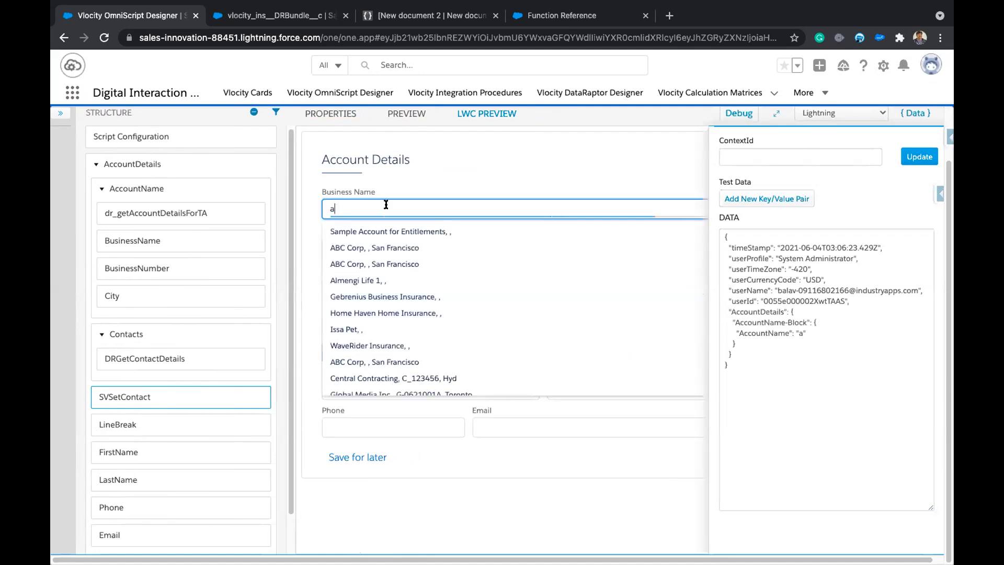
pyautogui.click(372, 361)
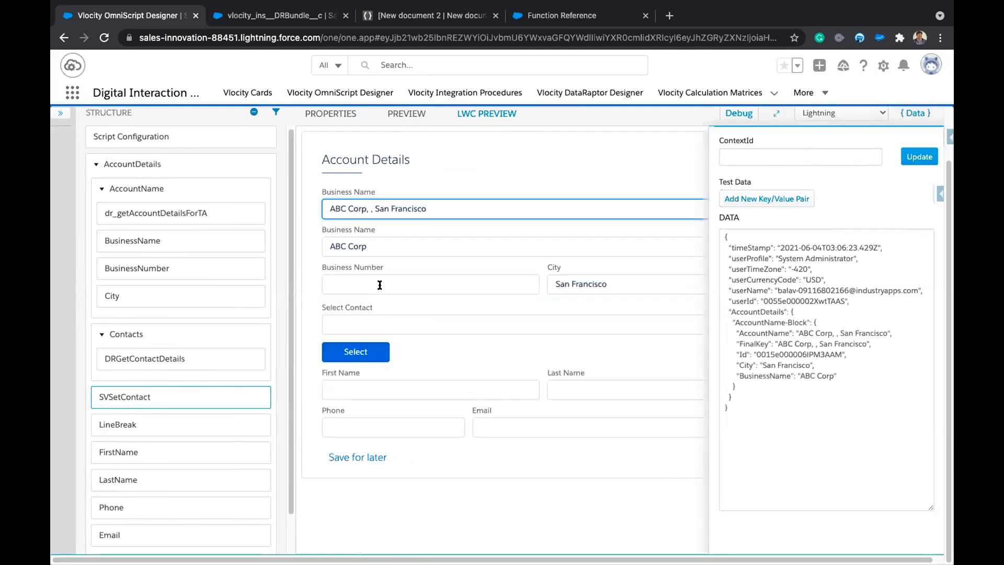
pyautogui.click(380, 327)
pyautogui.click(381, 343)
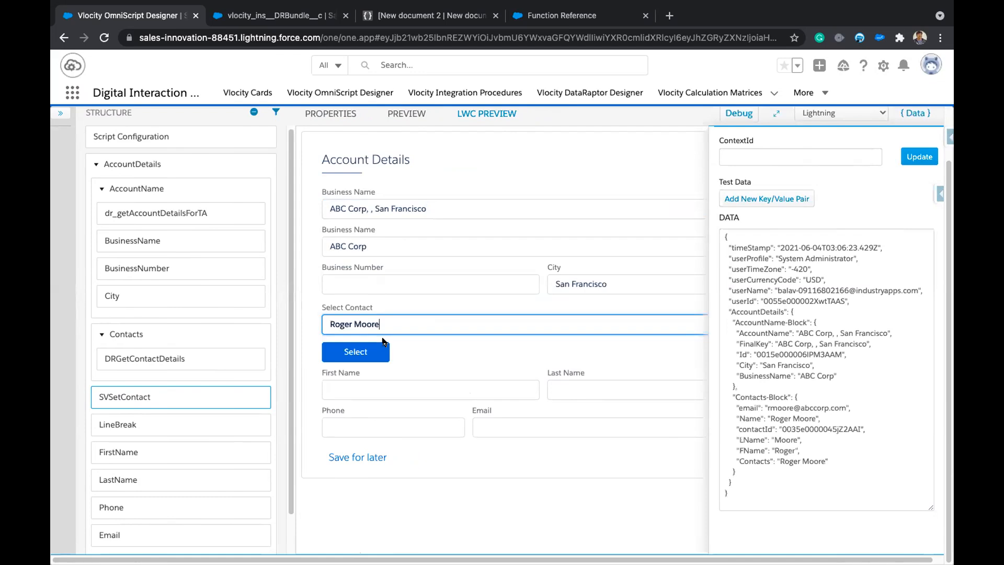
# Select the AccountDetails block in the debug JSON and go to JSON Editor Online.
pyautogui.click(737, 409)
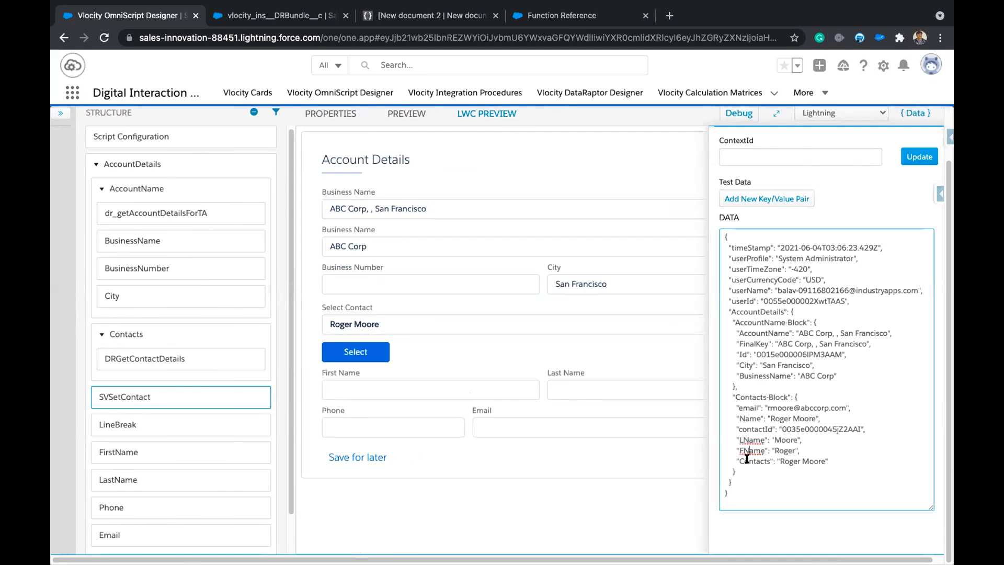
pyautogui.moveTo(736, 478); pyautogui.dragTo(722, 310)
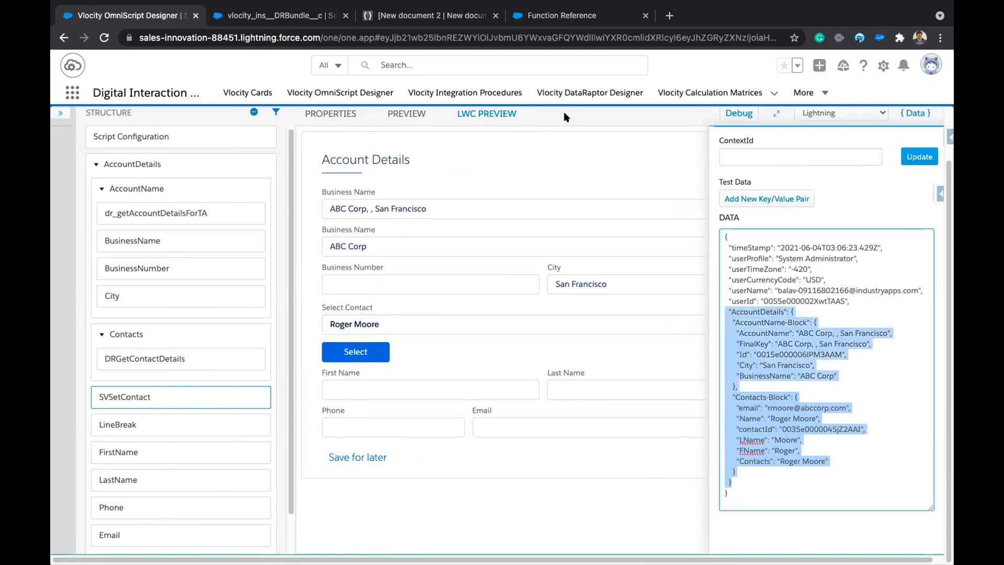
pyautogui.click(434, 15)
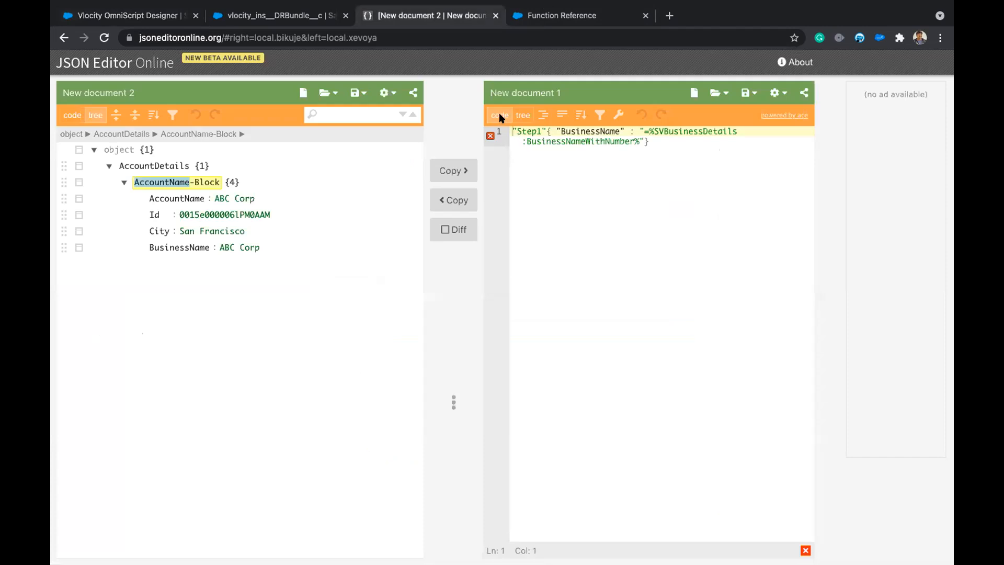
# Paste the AccountDetails JSON over the first line and add the missing opening brace.
pyautogui.moveTo(650, 149); pyautogui.dragTo(485, 93)
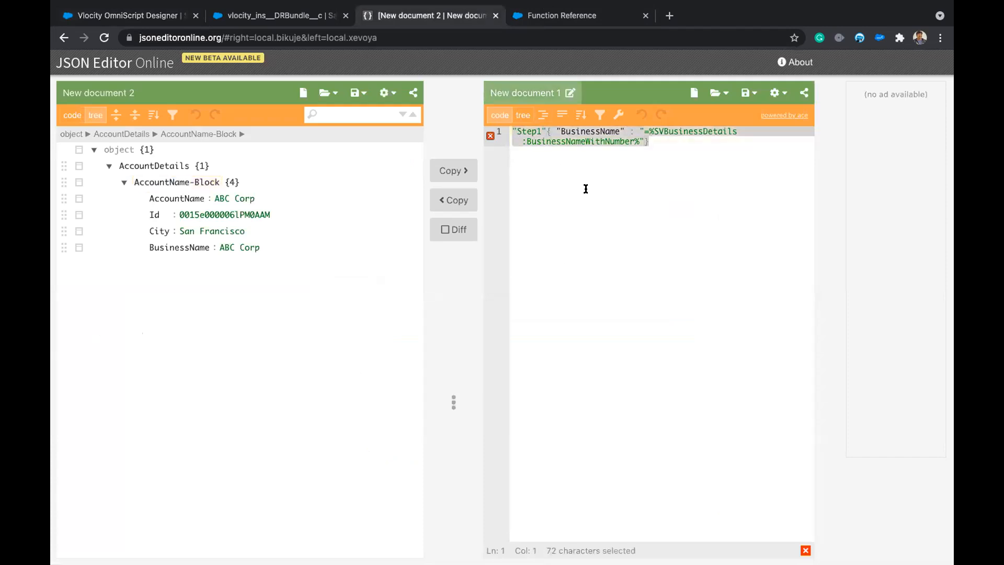
pyautogui.hotkey('ctrl', 'v')
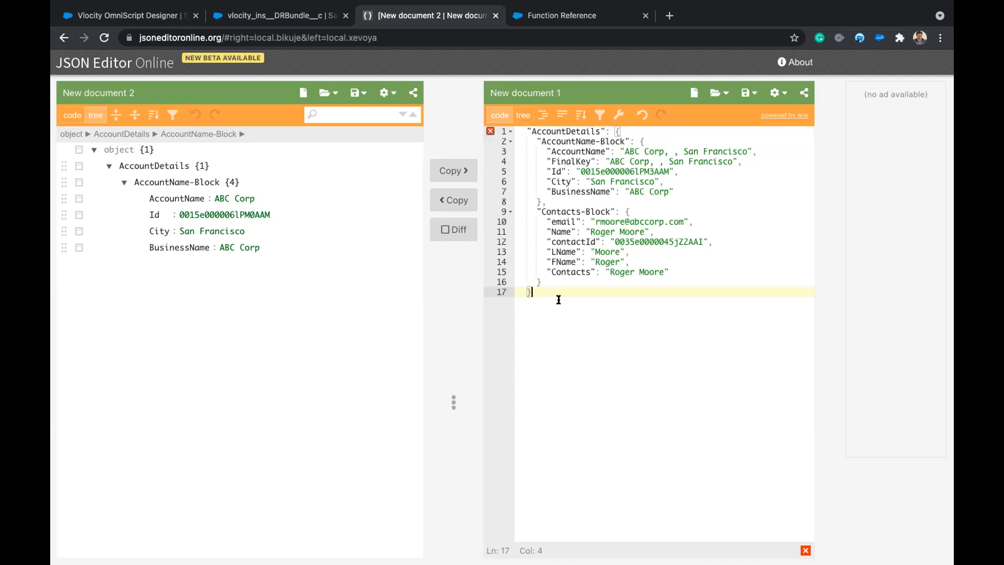
pyautogui.press('Return')
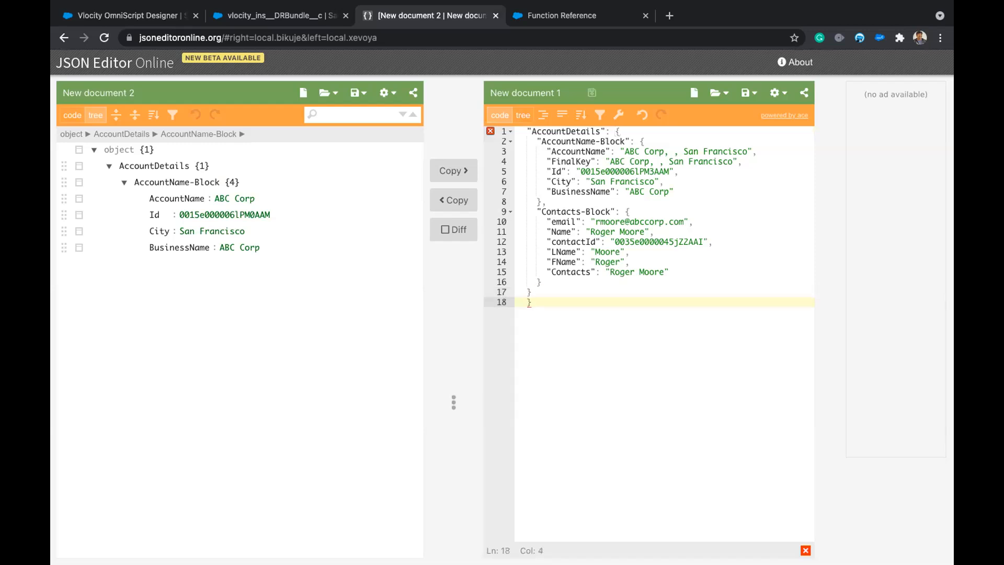
pyautogui.click(522, 132)
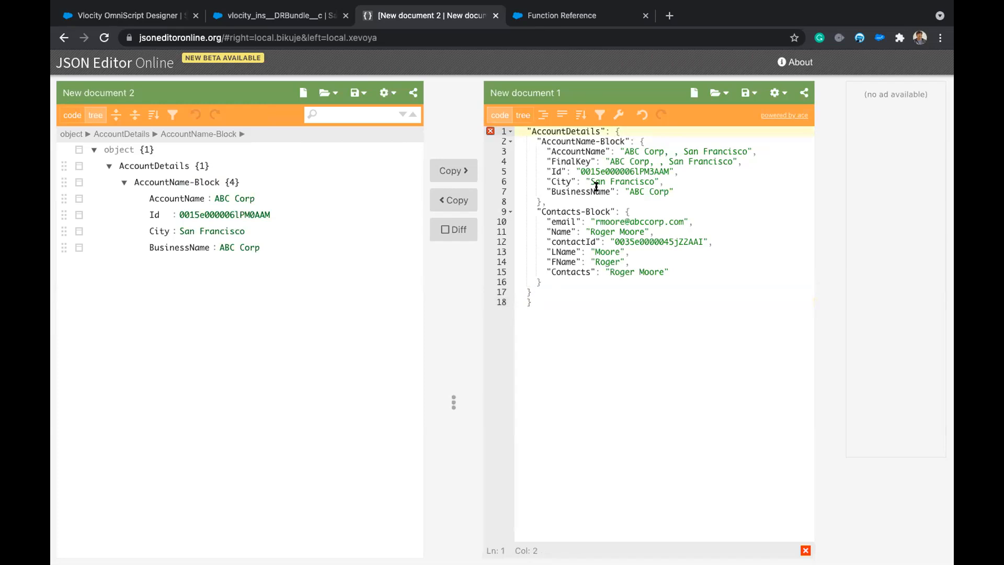
pyautogui.write('{')
# Scroll through the pasted JSON text and highlight the Contacts-Block contents.
pyautogui.click(677, 333)
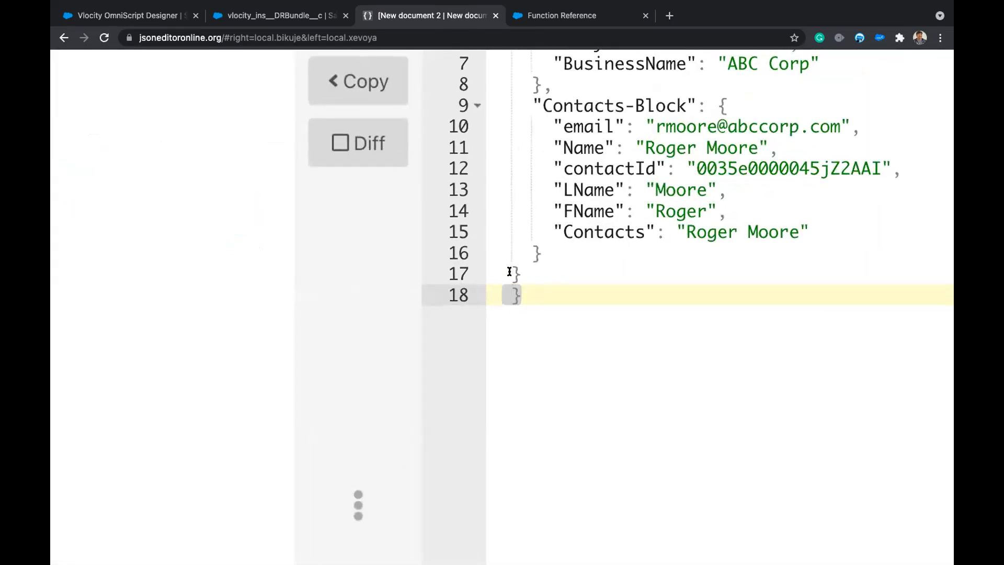
pyautogui.click(510, 272)
pyautogui.click(539, 290)
pyautogui.scroll(-2, 557, 284)
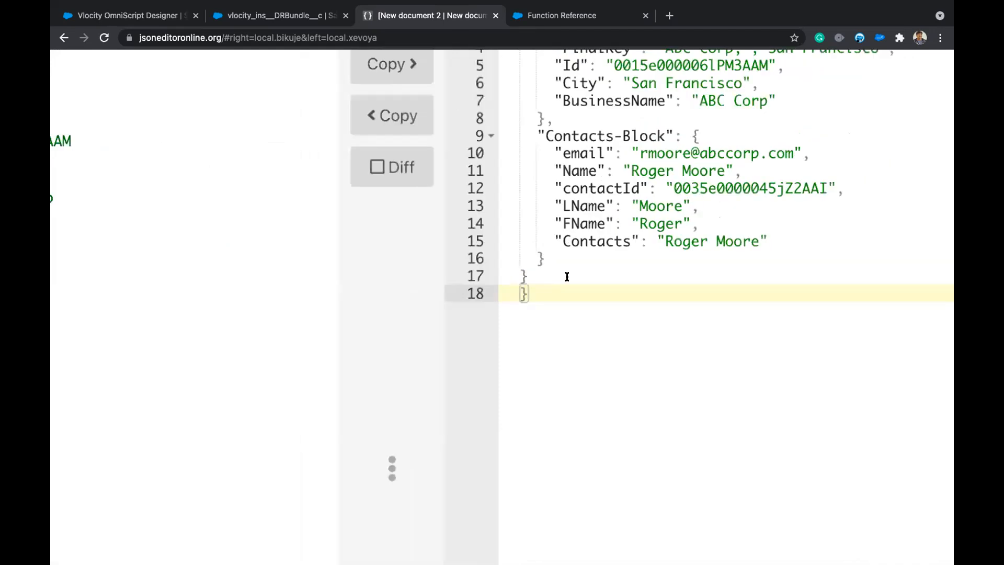
pyautogui.scroll(-5, 622, 203)
pyautogui.scroll(3, 653, 183)
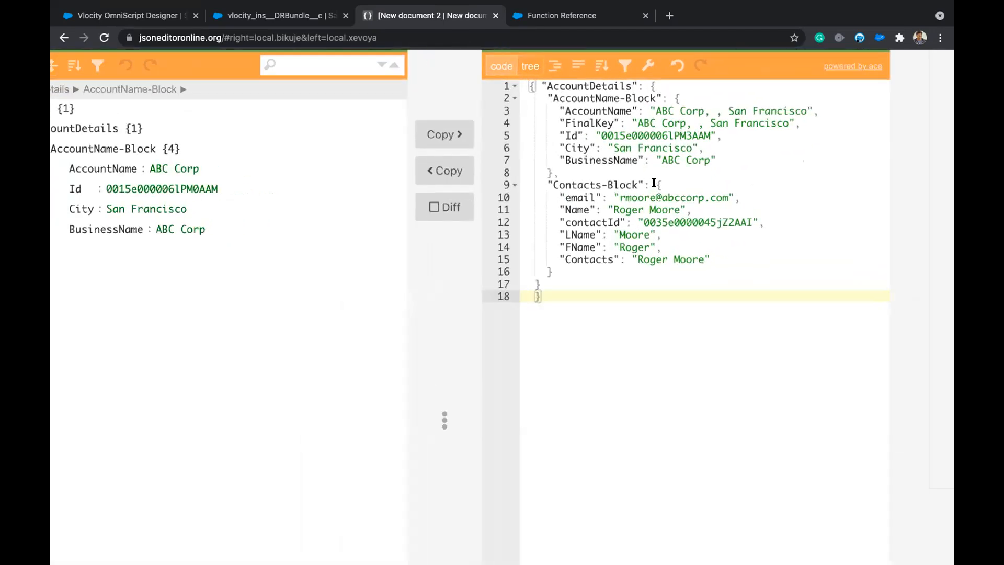
pyautogui.moveTo(654, 185); pyautogui.dragTo(559, 271)
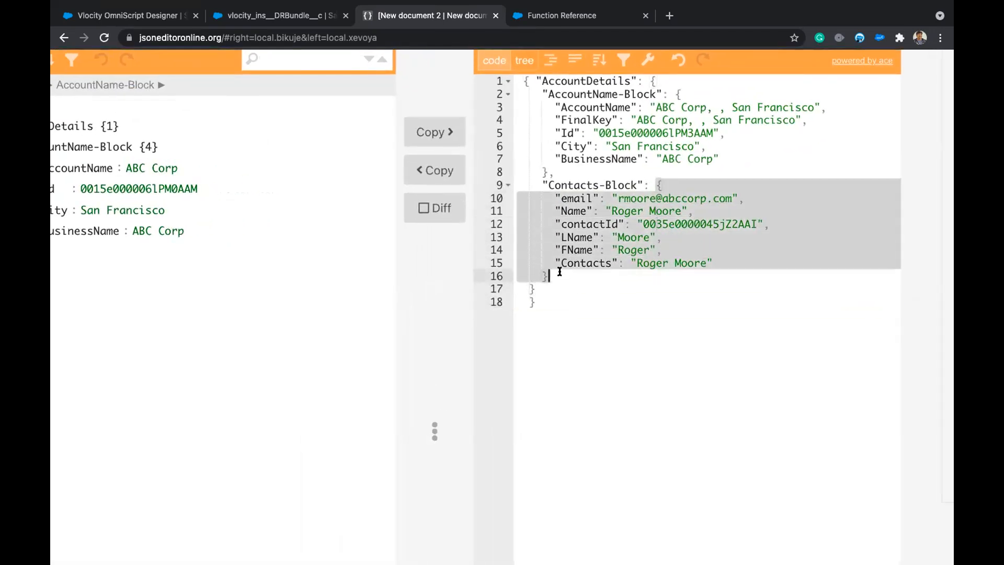
pyautogui.click(603, 287)
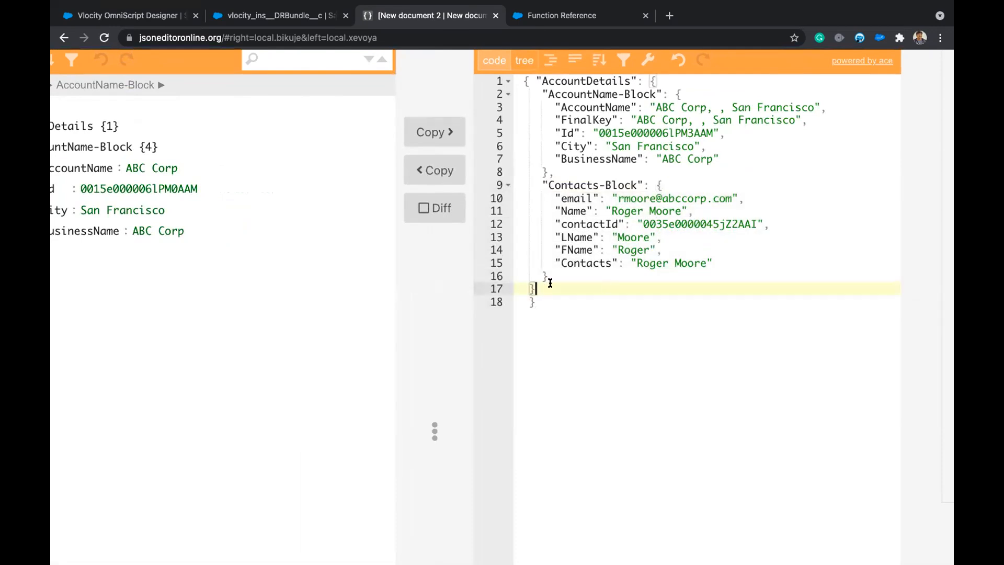
pyautogui.scroll(-2, 625, 258)
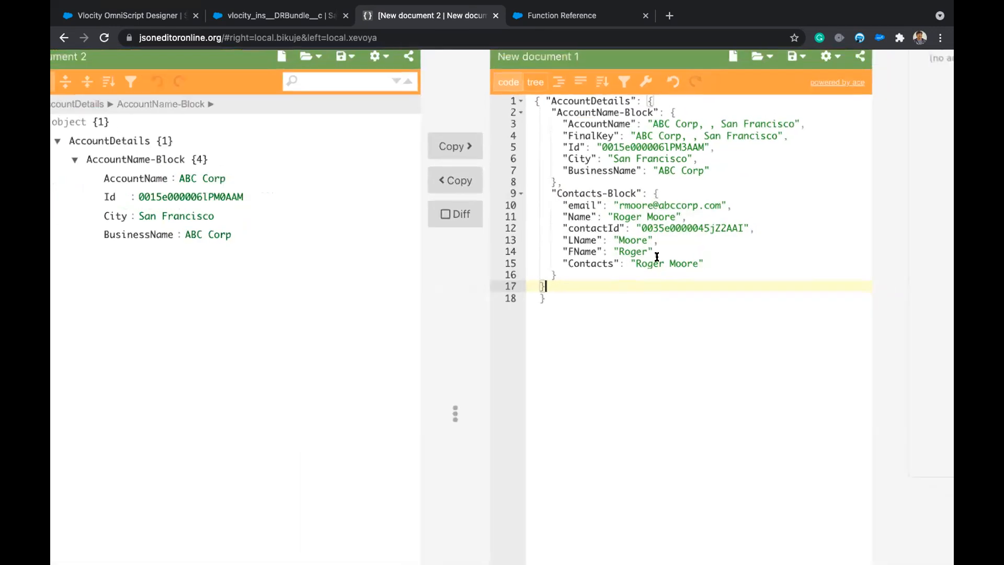
pyautogui.scroll(-2, 657, 257)
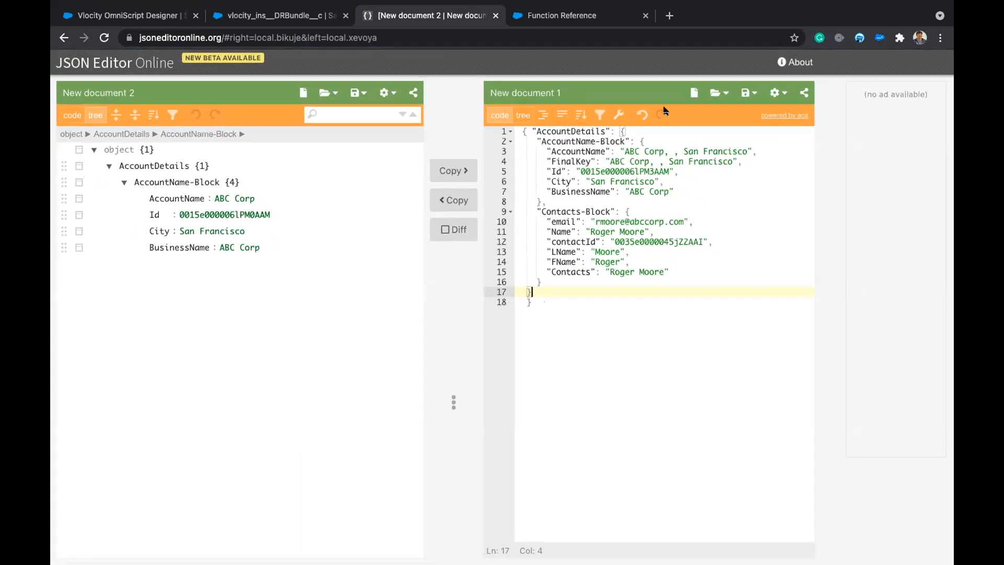
# In tree view, expand AccountDetails and Contacts-Block, then return to the OmniScript Designer.
pyautogui.click(522, 116)
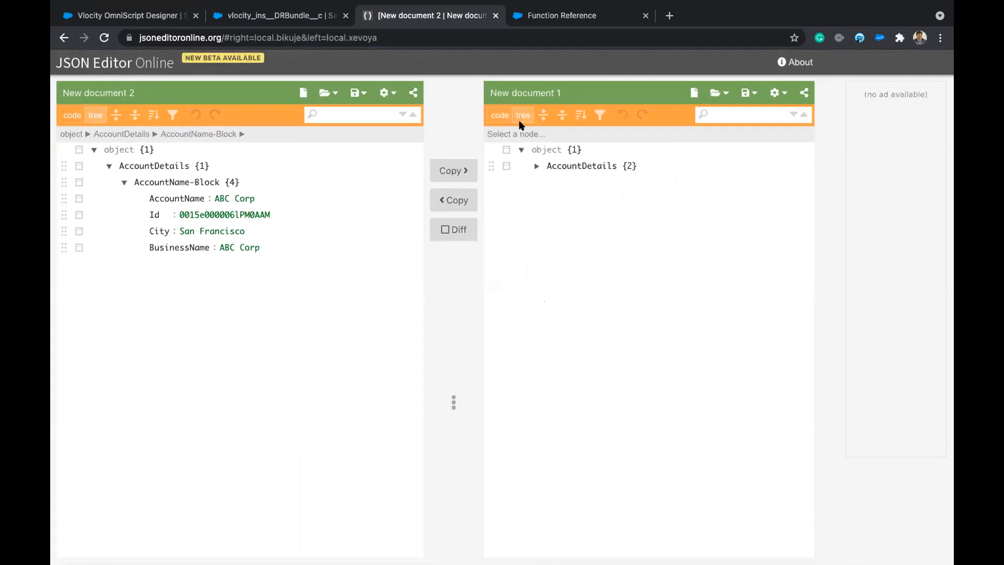
pyautogui.click(536, 165)
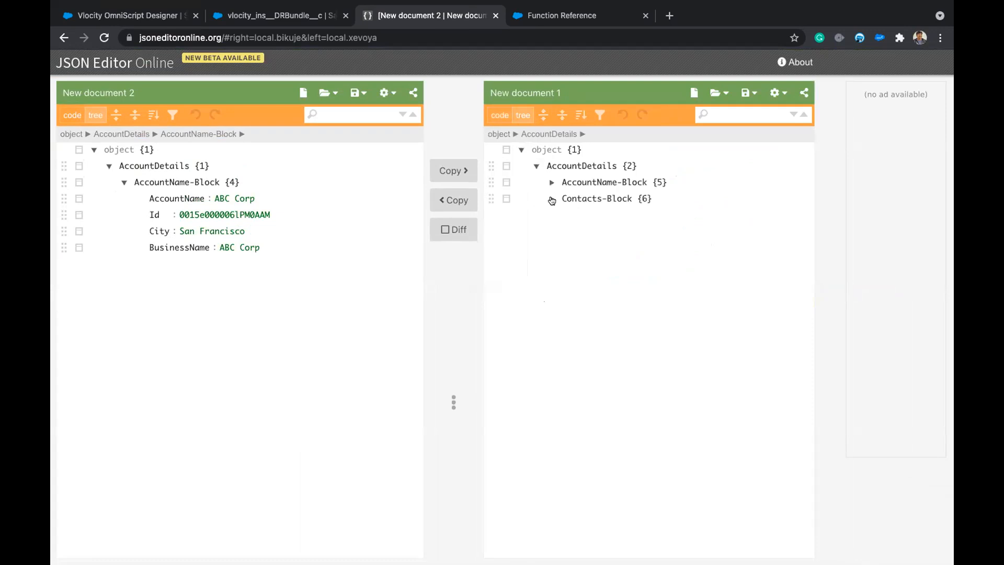
pyautogui.click(551, 200)
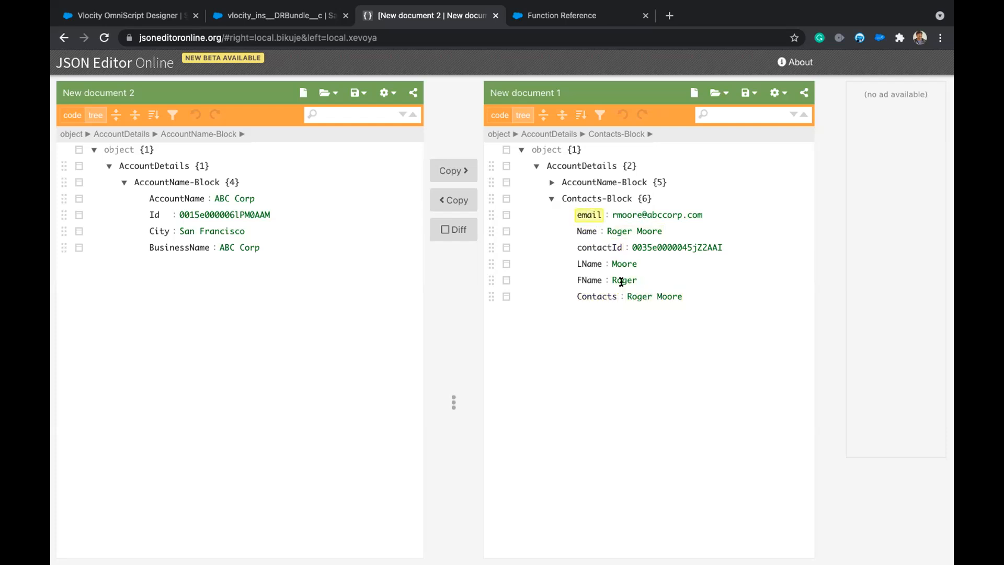
pyautogui.click(134, 14)
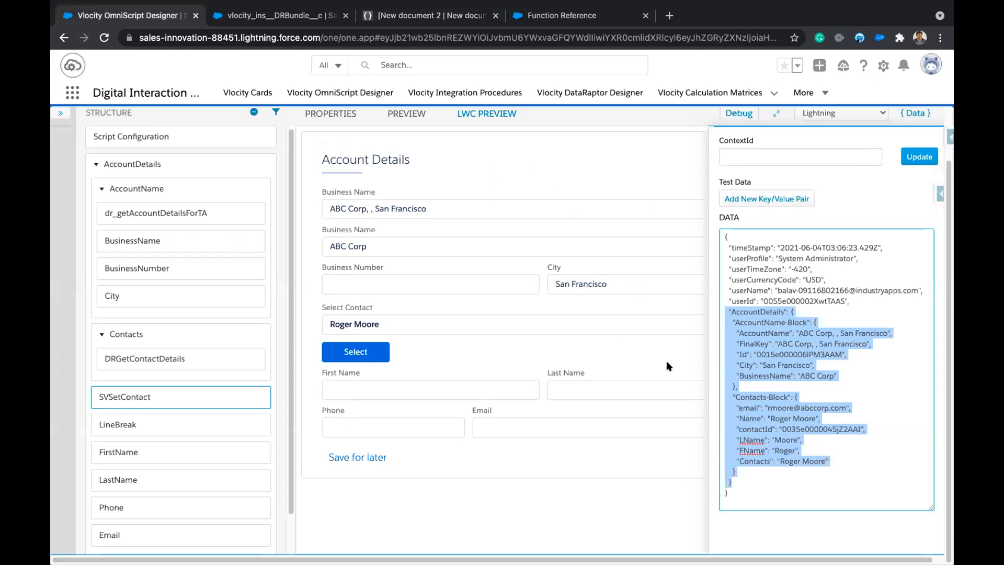
# Open SVSetContact and inspect its value map, including FirstName's %Contacts-Block:FName% path.
pyautogui.click(148, 393)
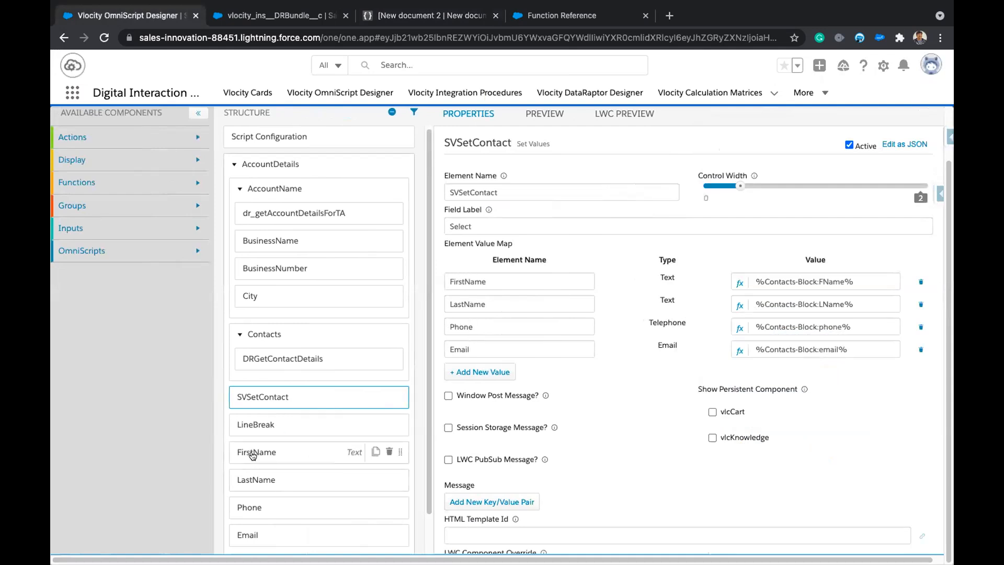
pyautogui.click(466, 281)
pyautogui.click(613, 271)
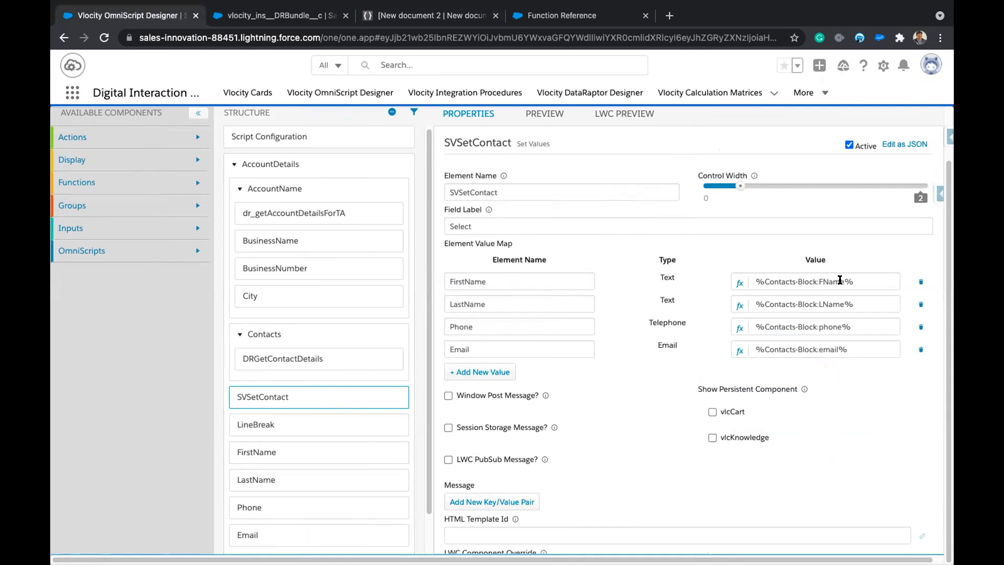
pyautogui.moveTo(753, 281); pyautogui.dragTo(857, 281)
pyautogui.click(849, 241)
pyautogui.scroll(-1, 306, 472)
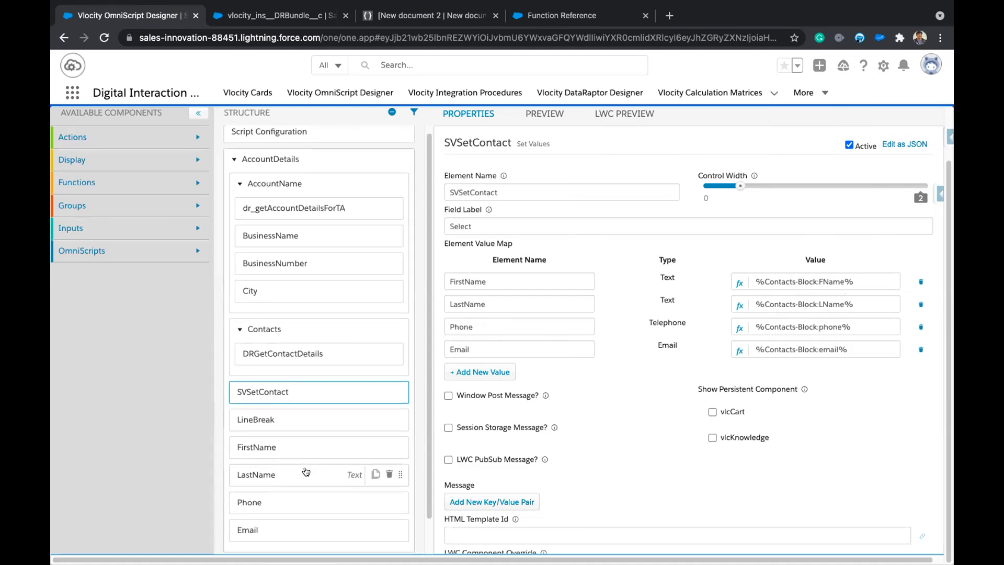
pyautogui.scroll(-1, 305, 471)
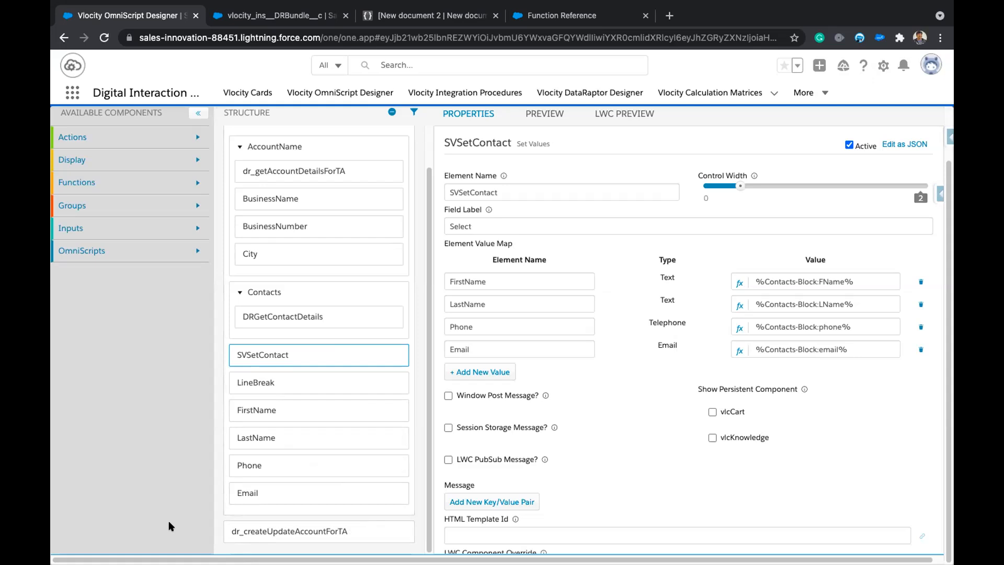
# From the dr_createUpdateAccountForTA post action, open its linked createUpdateAccountForTA DataRaptor bundle.
pyautogui.click(271, 531)
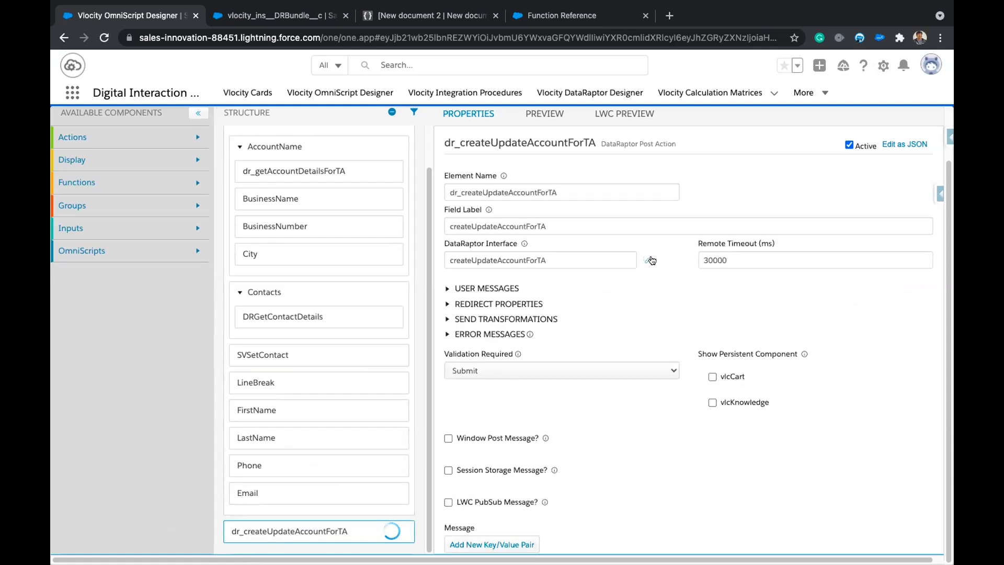
pyautogui.click(648, 260)
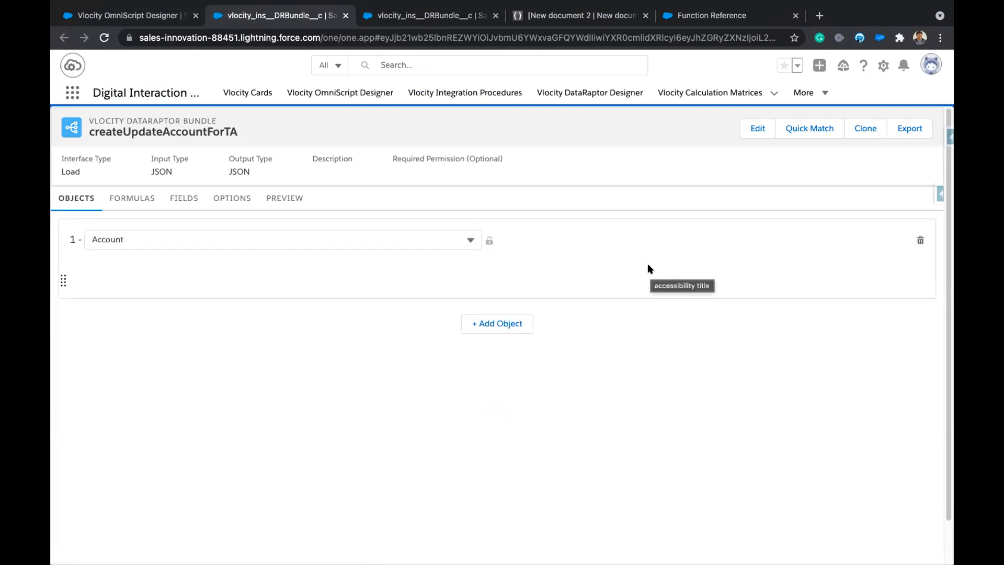
# Review the bundle's Account field mappings and objects without changes, then return to the OmniScript Designer tab.
pyautogui.click(184, 197)
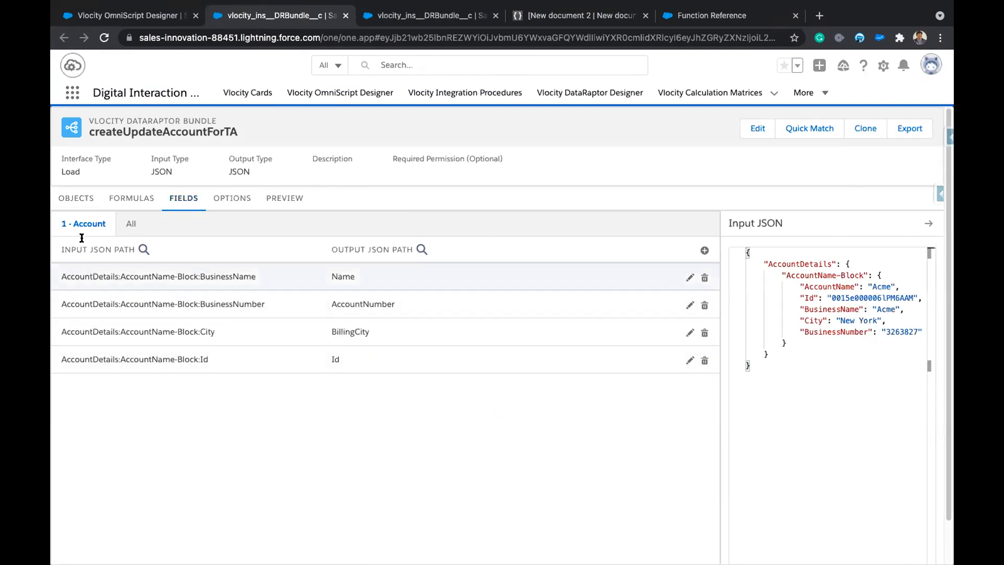
pyautogui.click(80, 200)
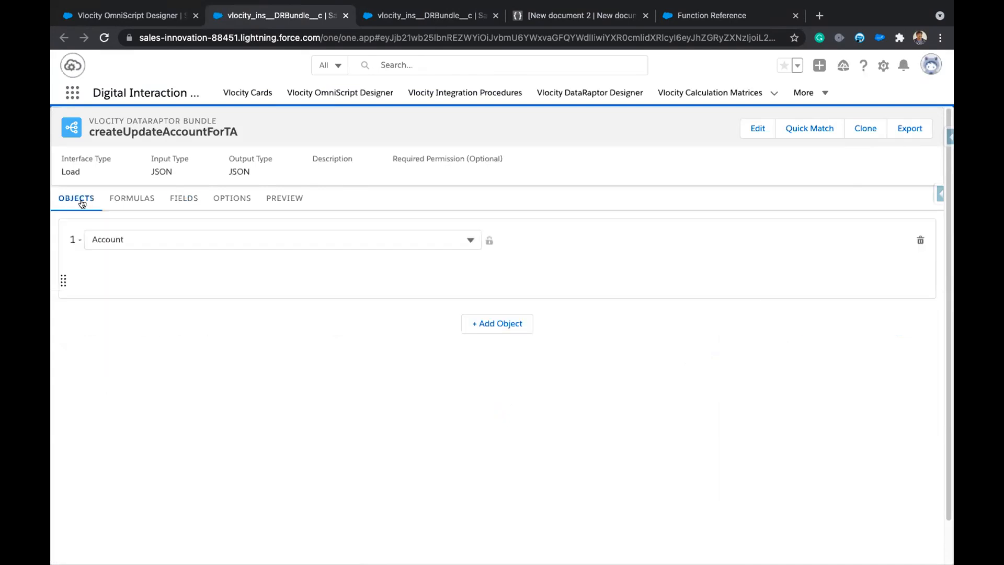
pyautogui.click(184, 196)
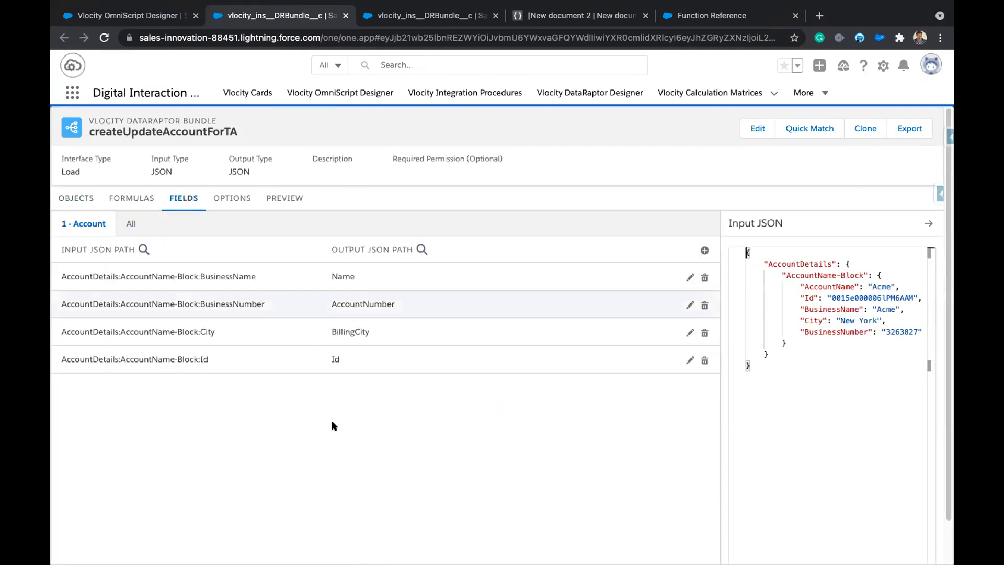
pyautogui.click(138, 21)
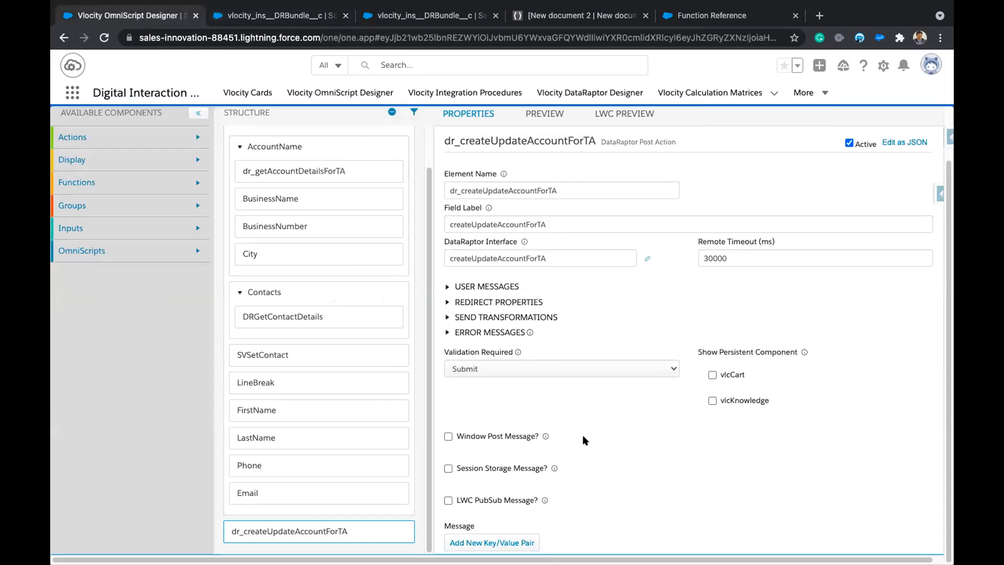
pyautogui.scroll(-4, 559, 440)
# Reselect SVSetContact to show its FirstName, LastName, Phone and Email mappings from Contacts-Block.
pyautogui.scroll(1, 335, 413)
pyautogui.scroll(-1, 329, 533)
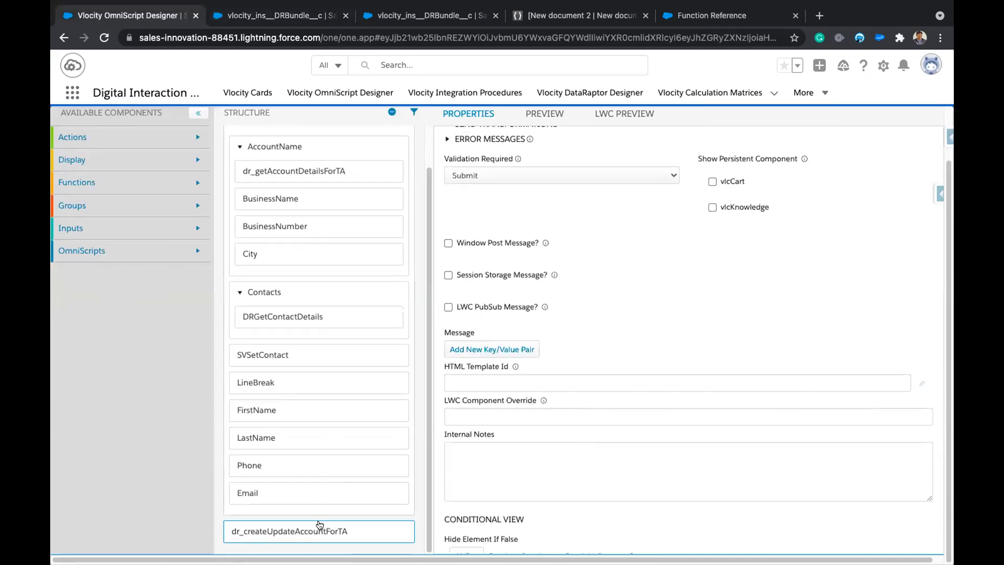
pyautogui.click(290, 355)
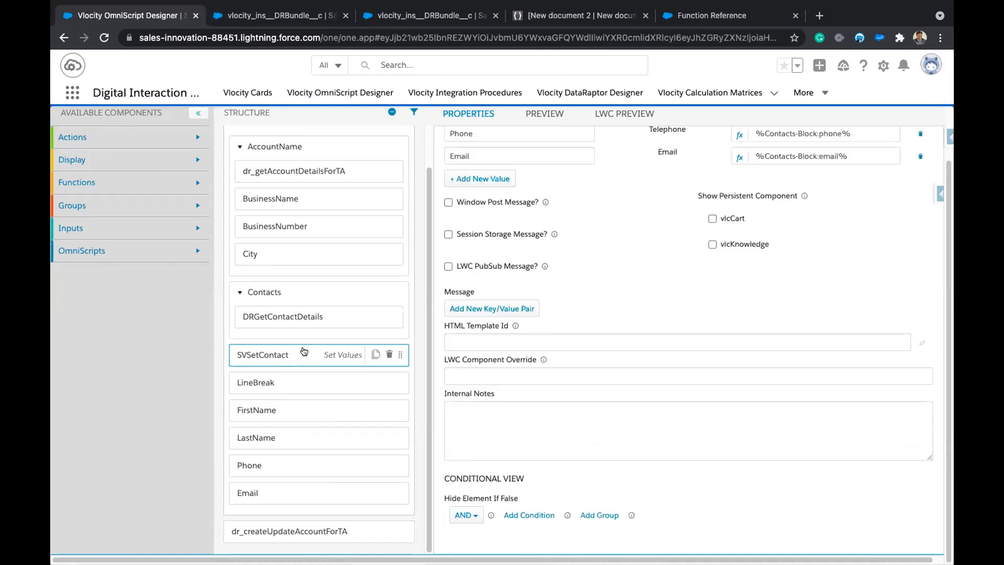
pyautogui.scroll(3, 610, 380)
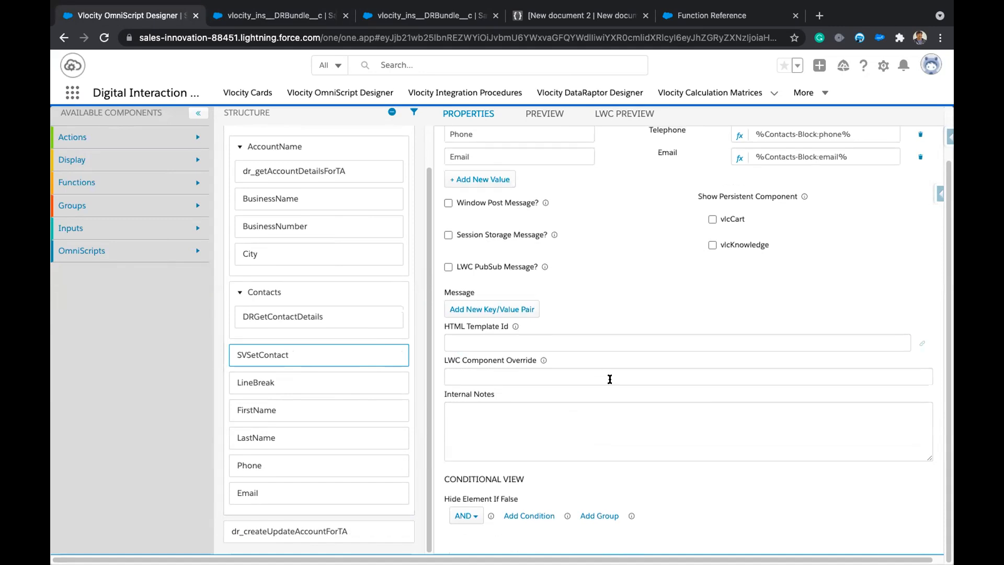
pyautogui.scroll(2, 610, 380)
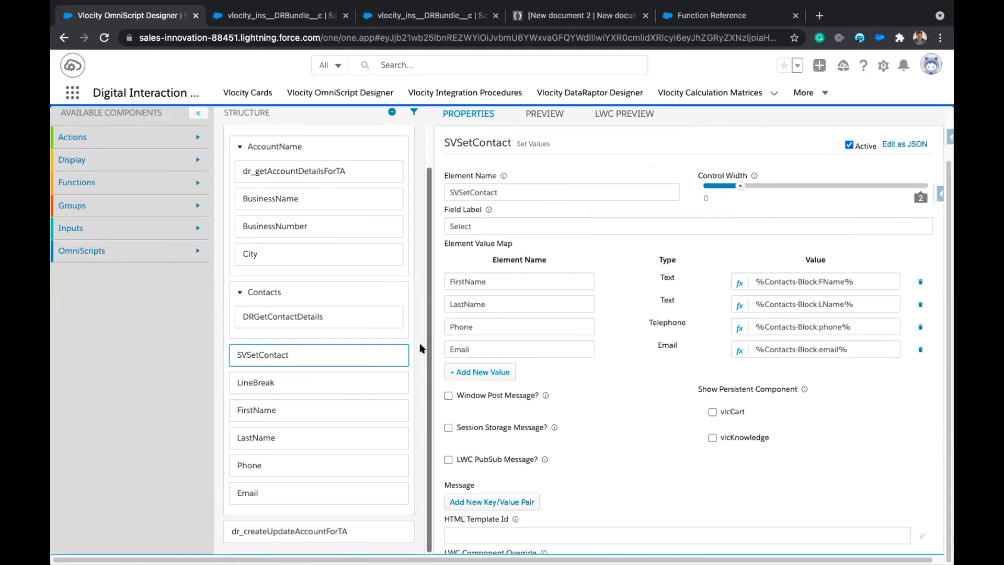
pyautogui.scroll(1, 318, 387)
pyautogui.scroll(2, 318, 387)
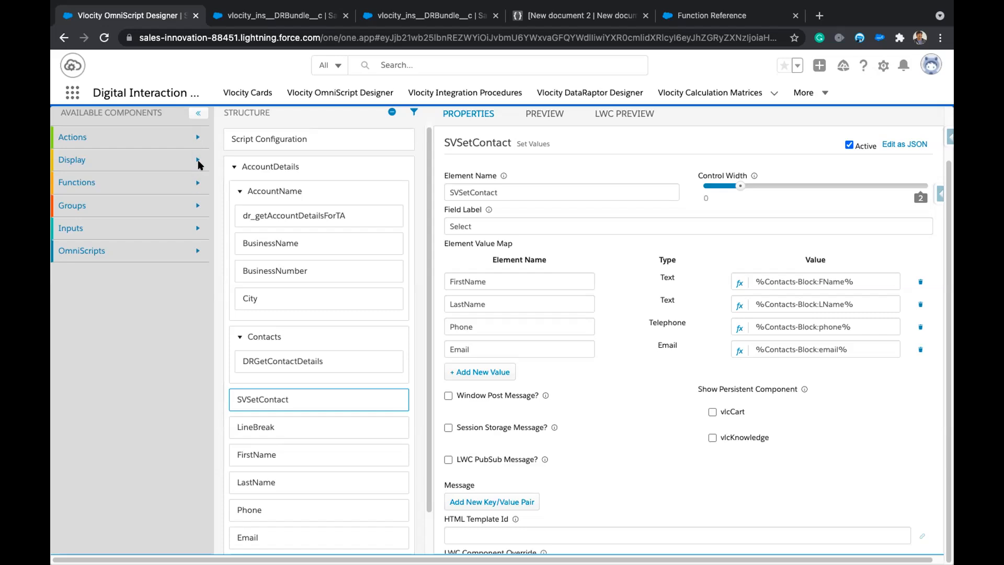
# Add a Set Values action above AccountDetails and name it SVCheckAccountId.
pyautogui.click(194, 137)
pyautogui.scroll(-3, 163, 441)
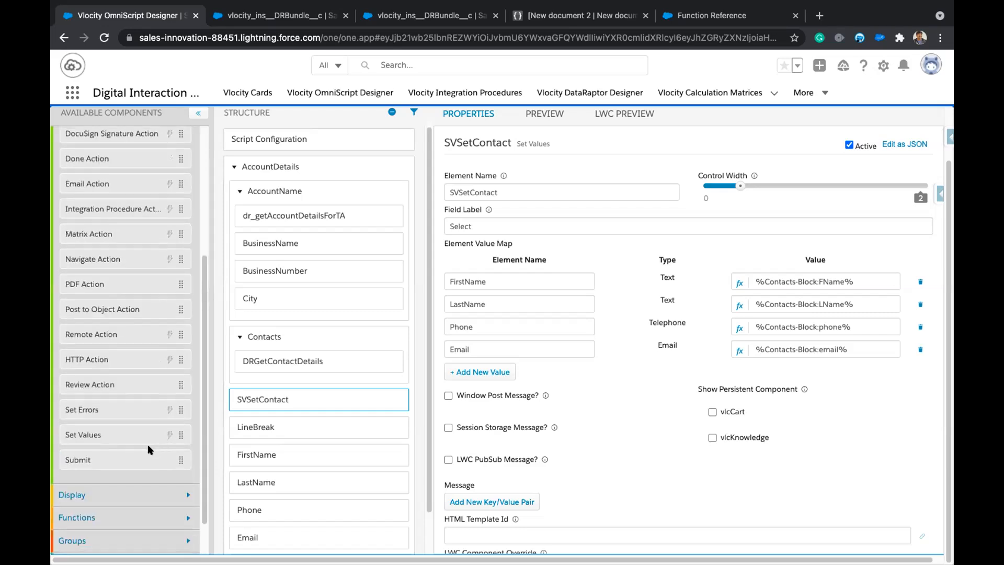
pyautogui.moveTo(113, 442); pyautogui.dragTo(315, 164)
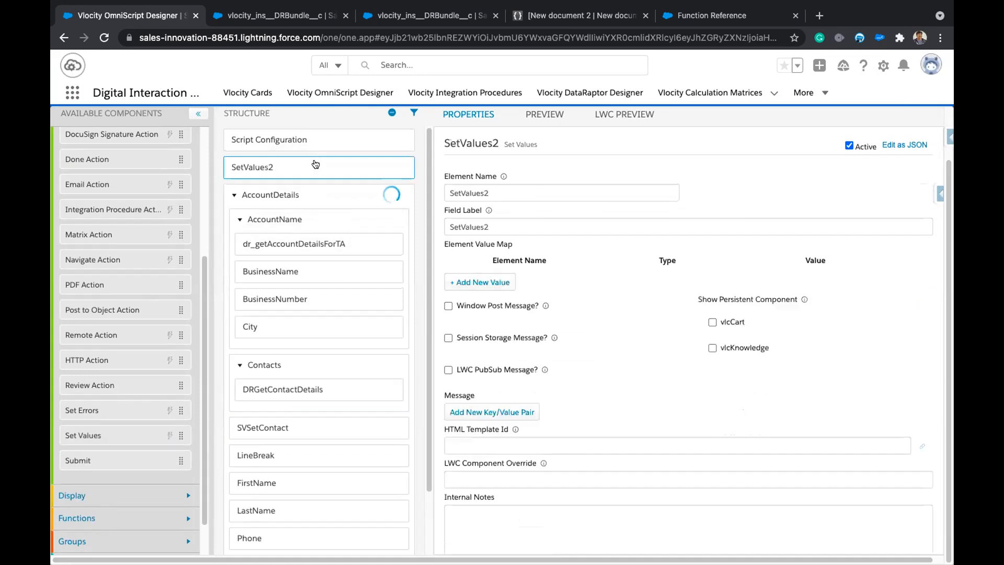
pyautogui.doubleClick(506, 192)
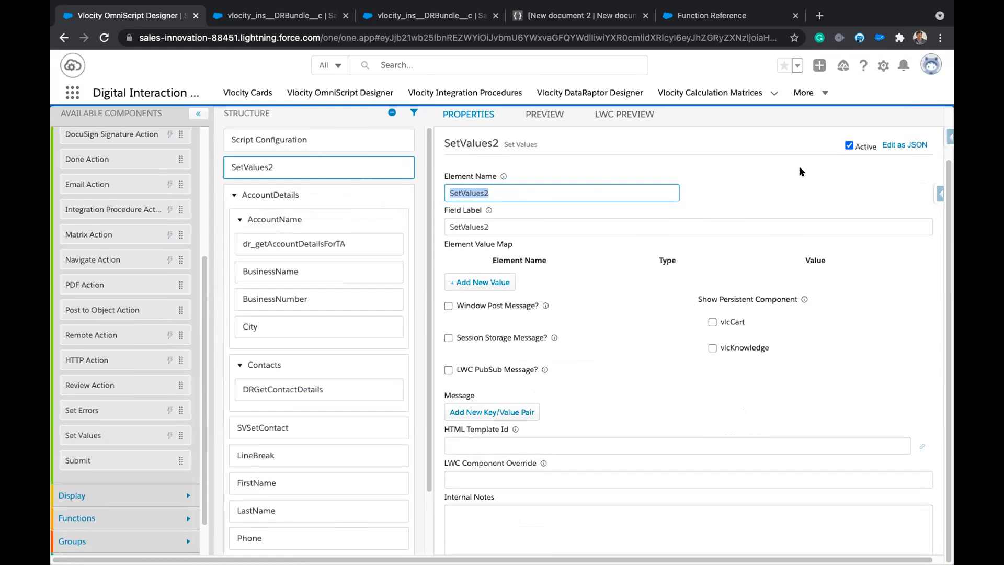
pyautogui.write('SVS')
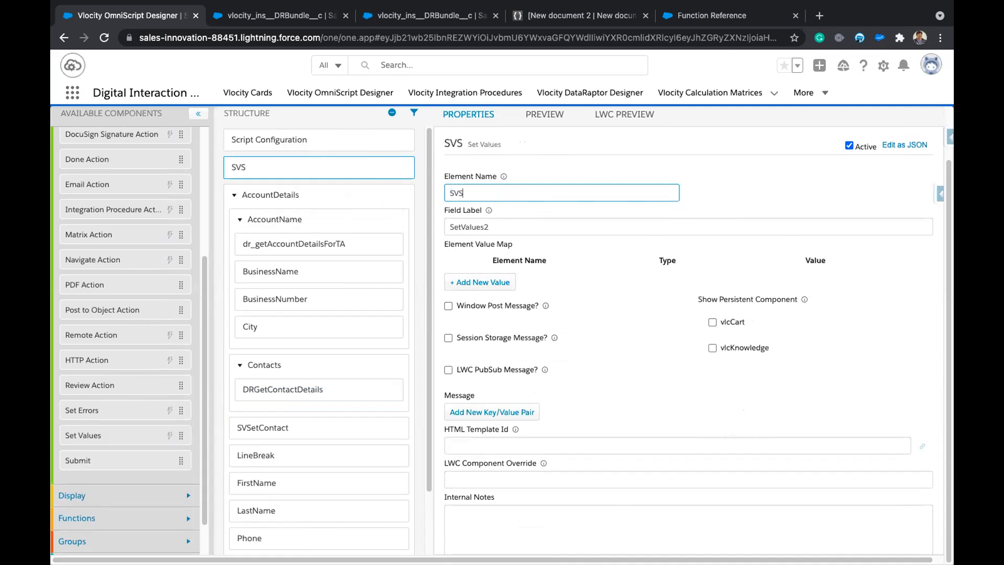
pyautogui.press('BackSpace')
pyautogui.write('CheckA')
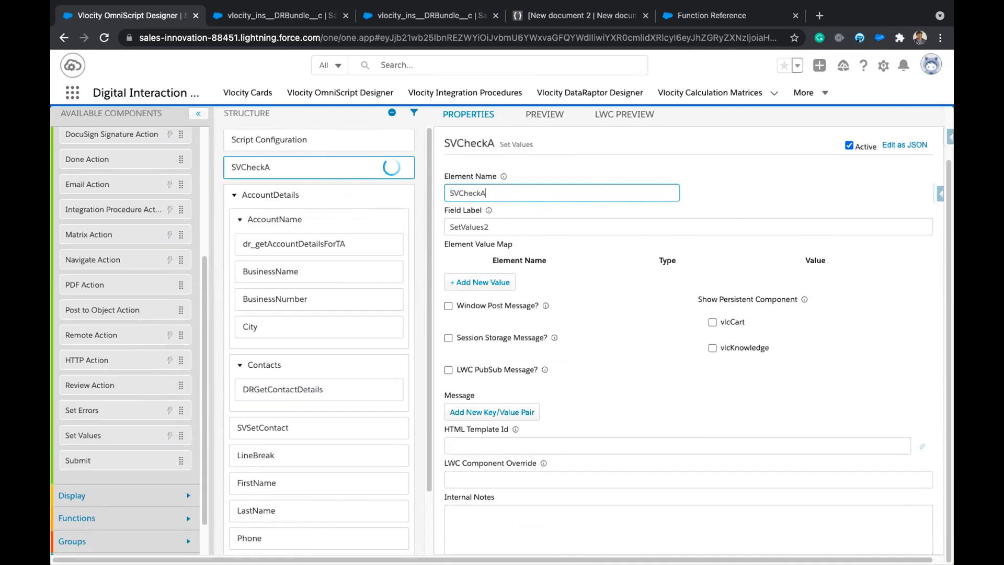
pyautogui.write('ccountId')
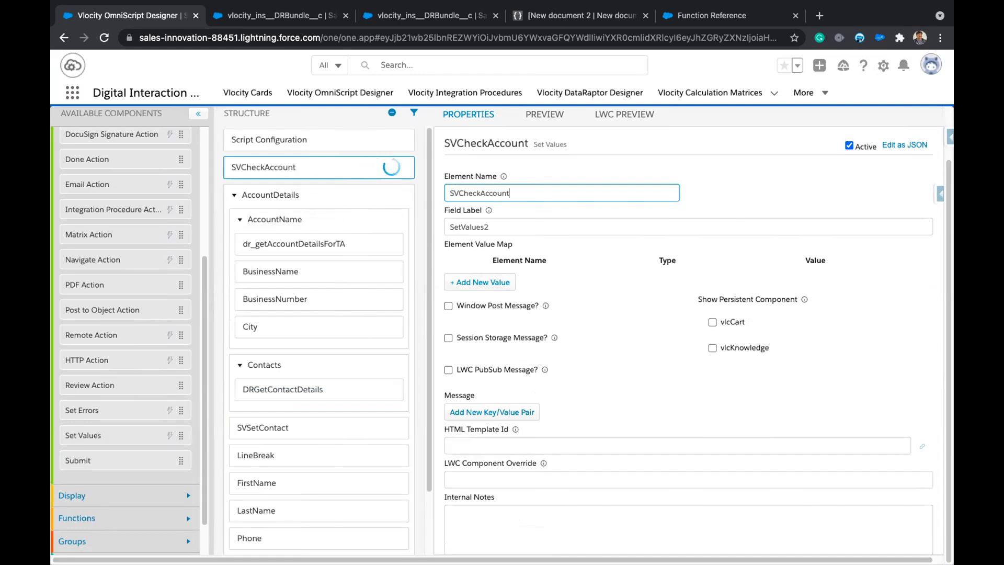
# Clear SVCheckAccountId's field label and add an isAccount element value entry.
pyautogui.doubleClick(595, 227)
pyautogui.press('BackSpace')
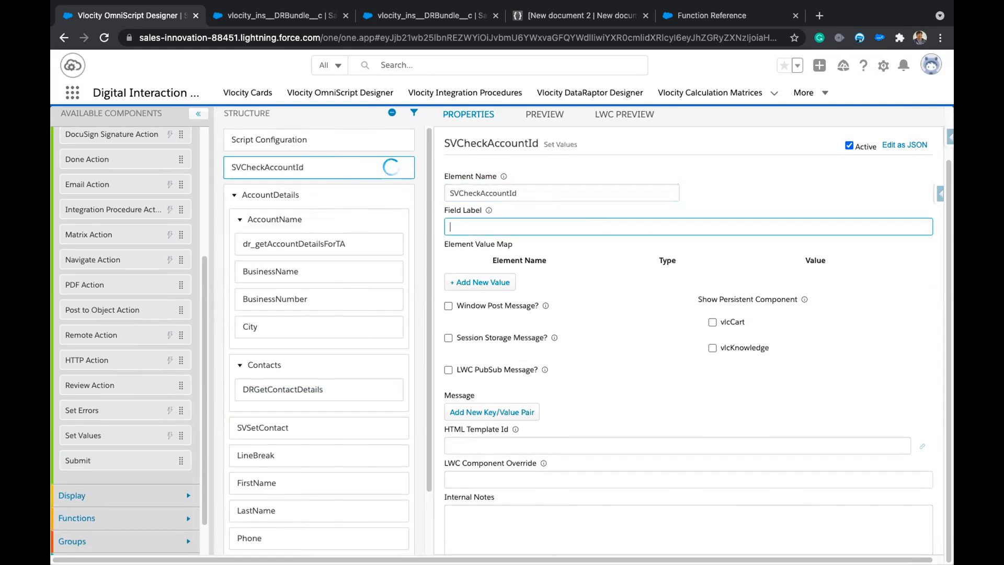
pyautogui.click(477, 283)
pyautogui.click(510, 280)
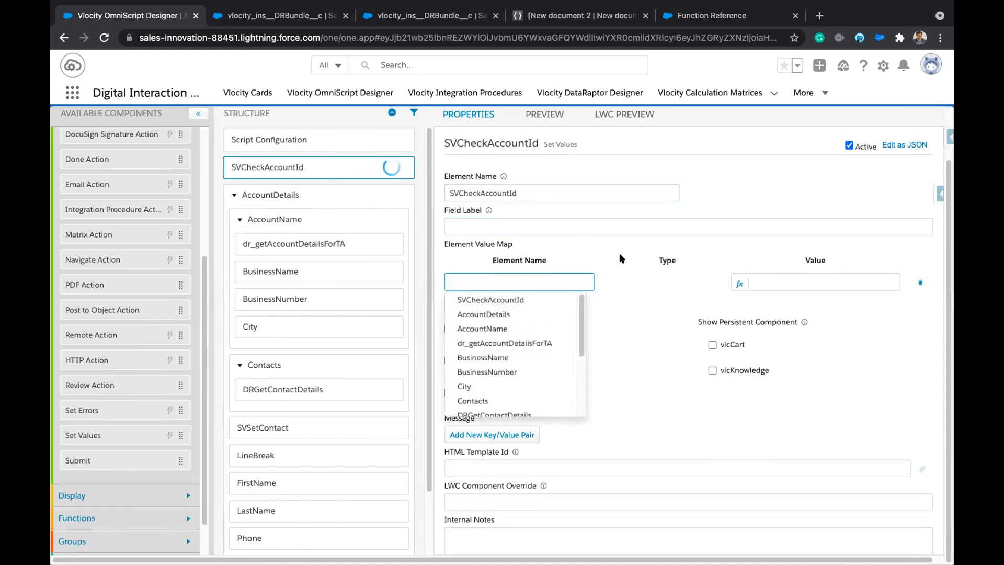
pyautogui.write('is')
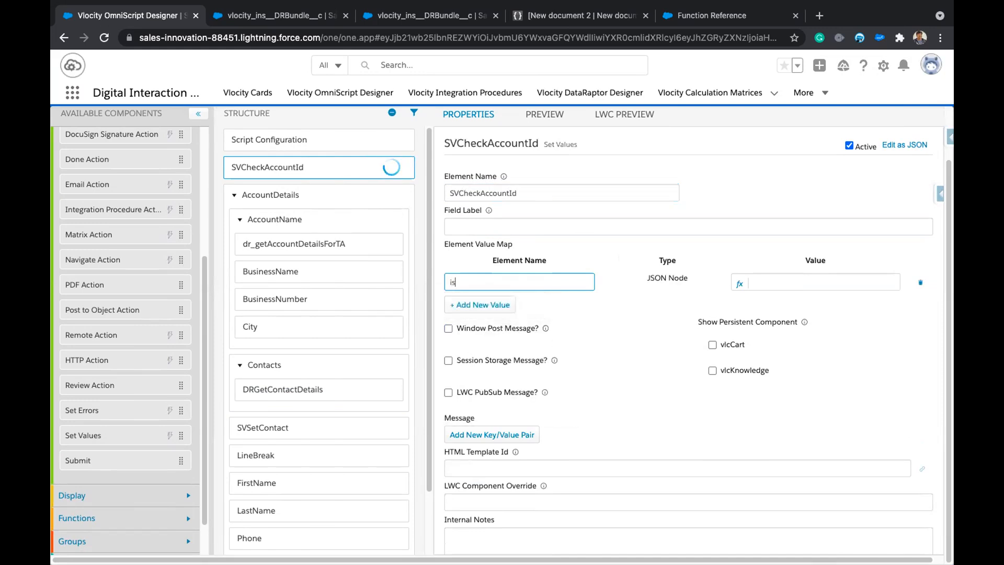
pyautogui.write('Account')
pyautogui.click(893, 153)
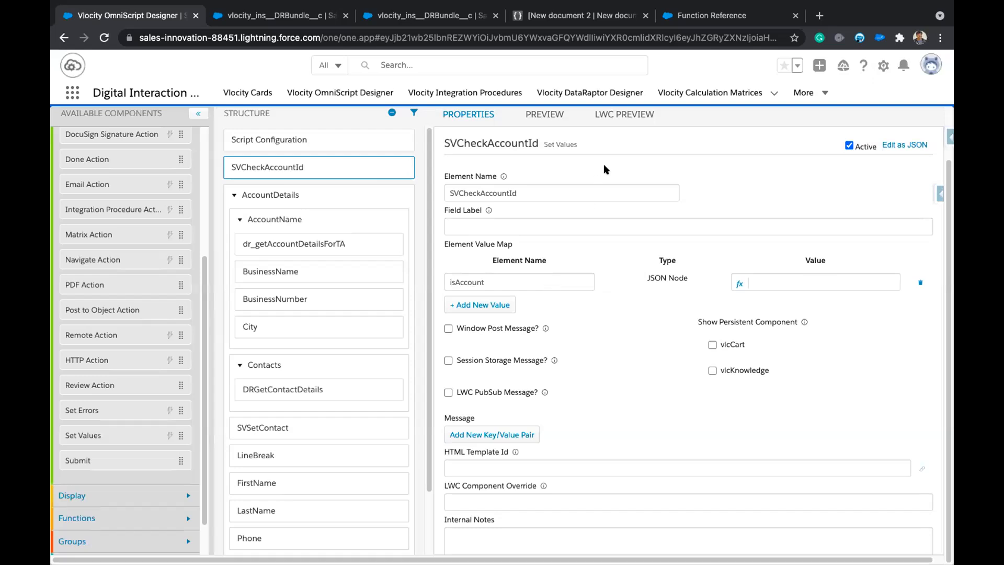
# Open the LWC preview and inspect its ContextId field.
pyautogui.click(619, 117)
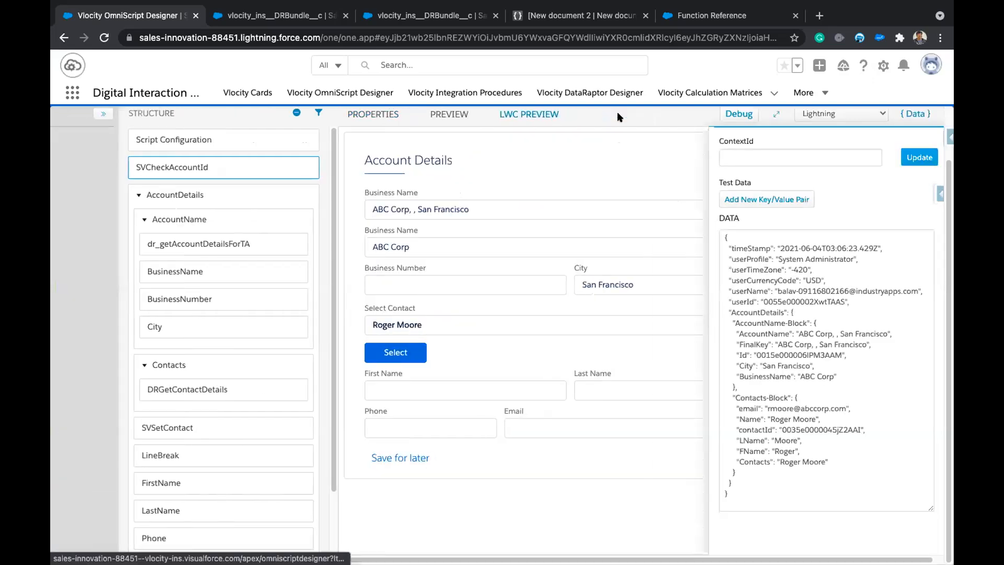
pyautogui.click(766, 155)
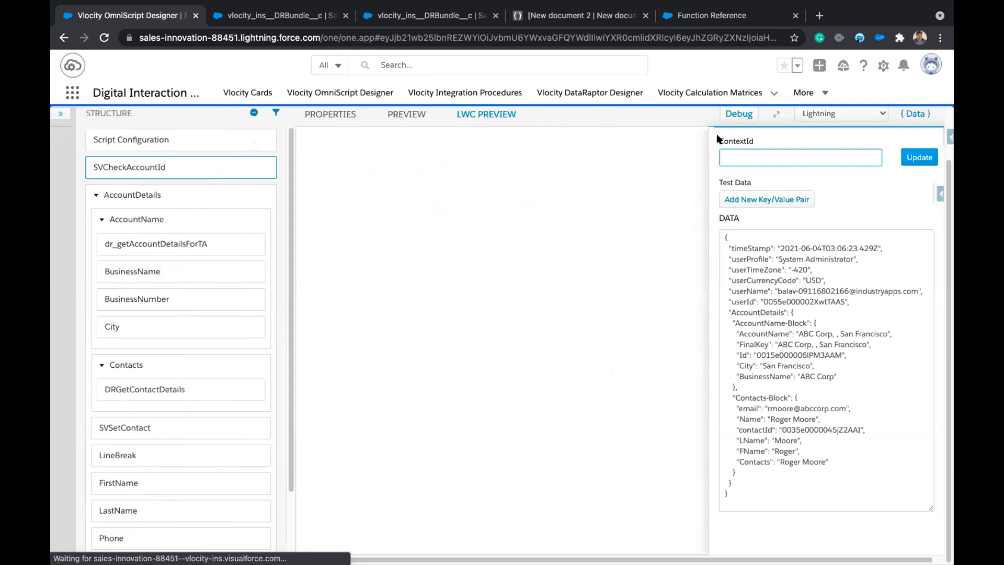
pyautogui.moveTo(720, 140); pyautogui.dragTo(759, 137)
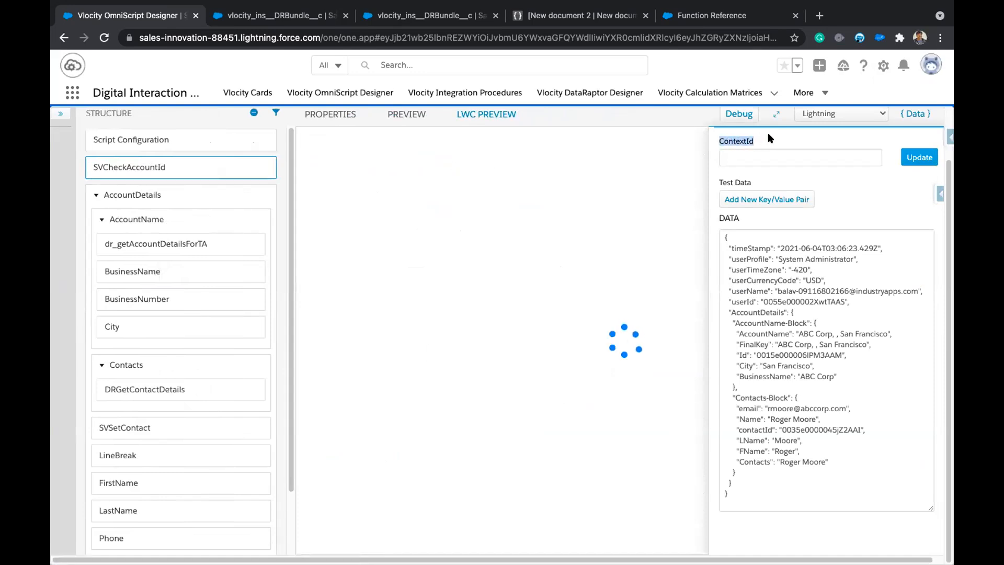
pyautogui.click(743, 142)
pyautogui.moveTo(717, 142); pyautogui.dragTo(759, 141)
pyautogui.click(770, 142)
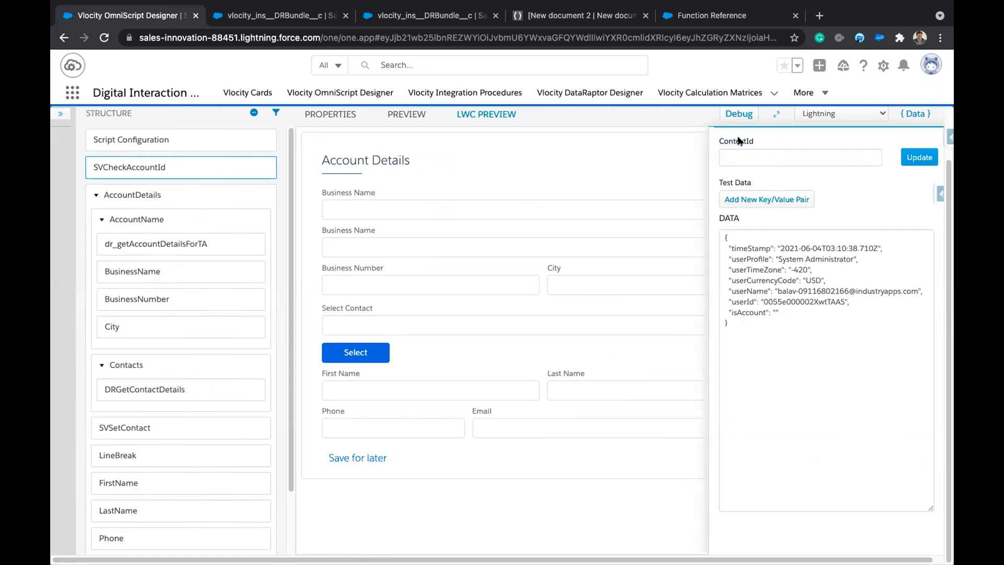
pyautogui.click(773, 155)
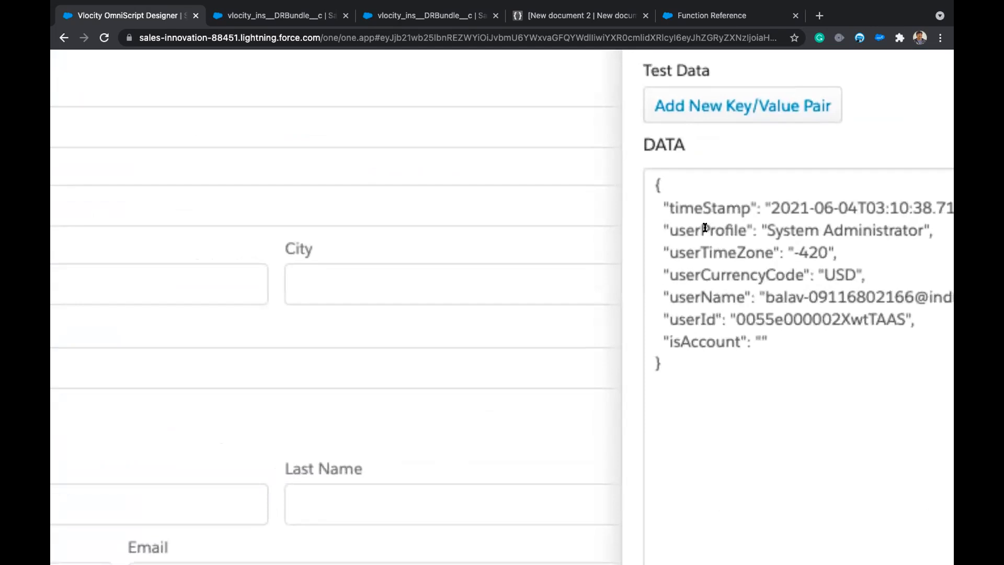
# Inspect the debug data JSON, including the userProfile, userId and empty isAccount entries.
pyautogui.doubleClick(705, 227)
pyautogui.click(701, 230)
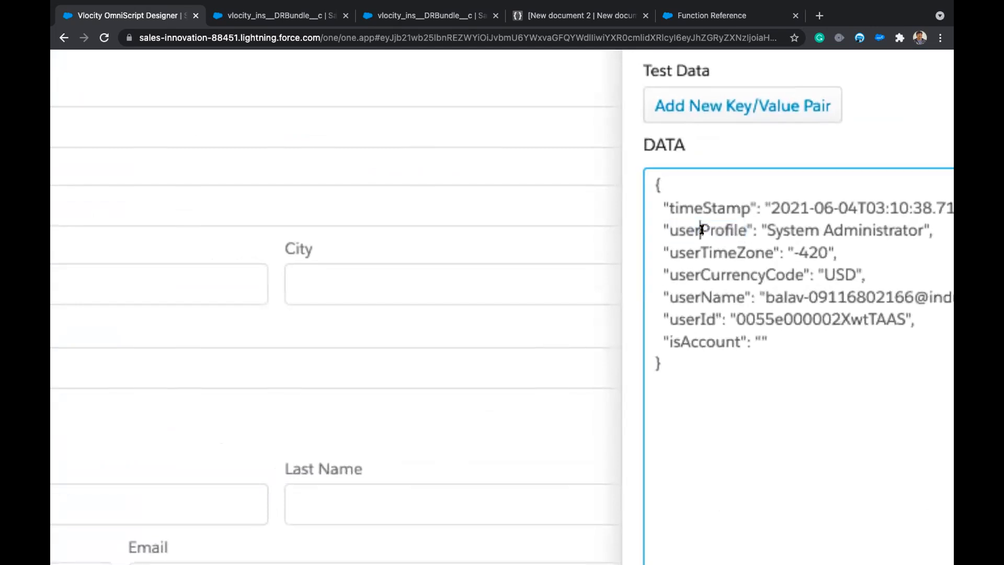
pyautogui.hscroll(1, 831, 228)
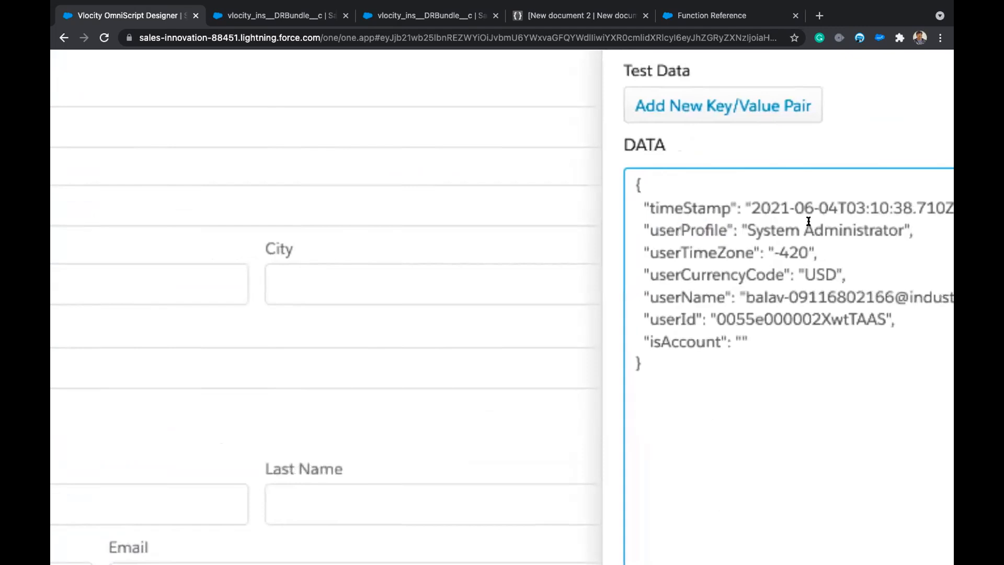
pyautogui.hscroll(1, 685, 207)
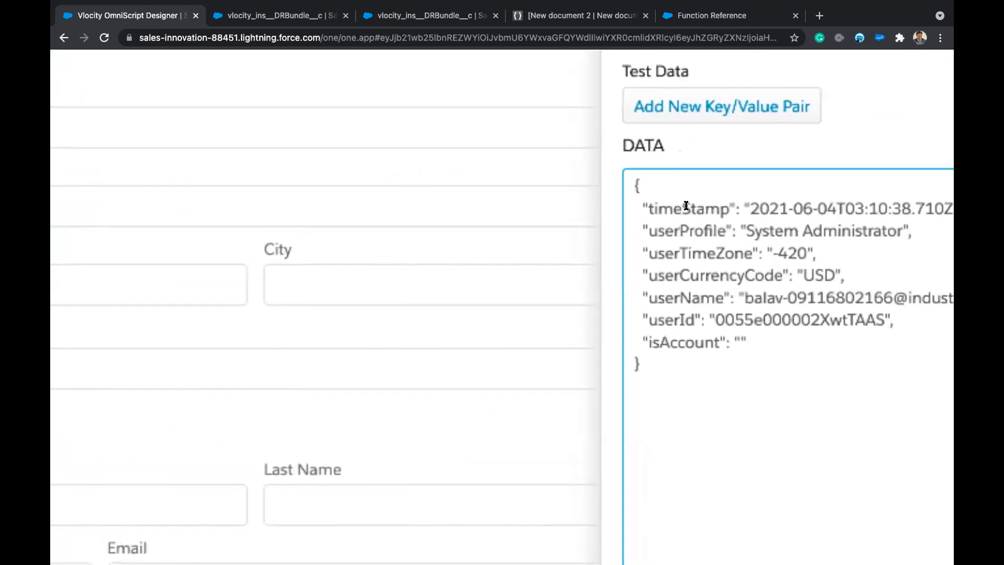
pyautogui.scroll(-2, 684, 207)
pyautogui.click(670, 225)
pyautogui.scroll(-1, 672, 228)
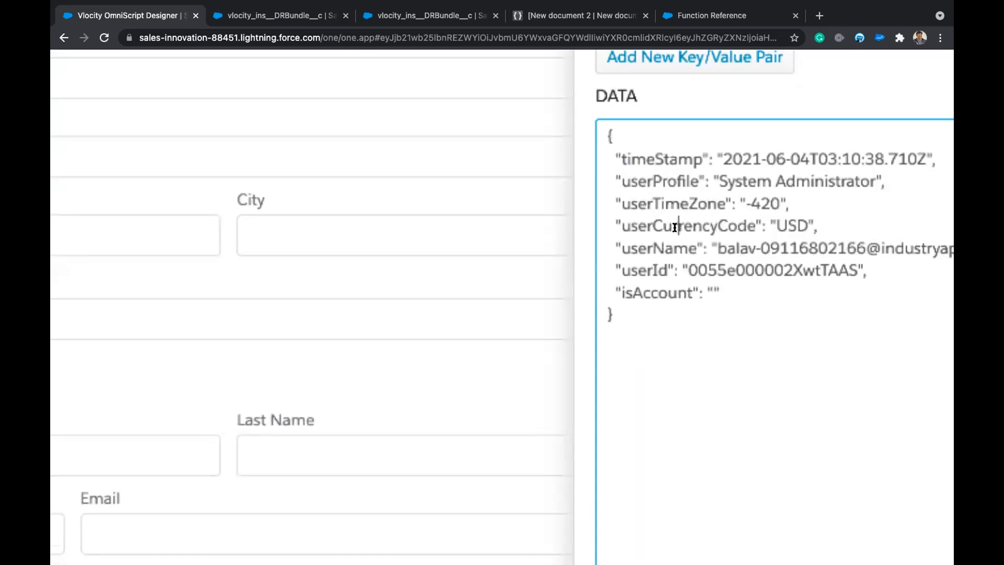
pyautogui.scroll(-1, 674, 227)
pyautogui.hscroll(1, 673, 224)
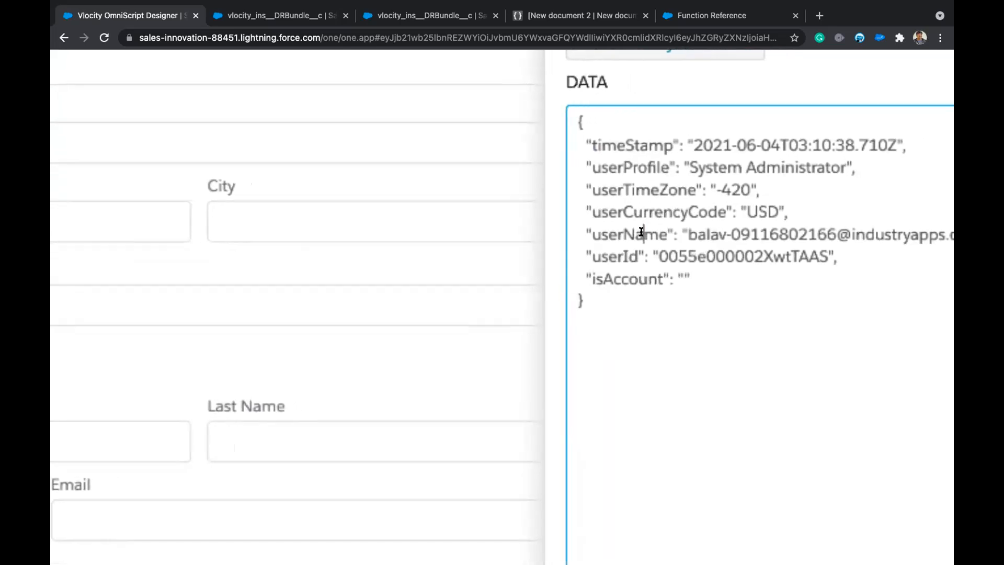
pyautogui.doubleClick(620, 250)
pyautogui.click(808, 308)
pyautogui.doubleClick(618, 255)
pyautogui.click(775, 297)
pyautogui.scroll(-8, 771, 303)
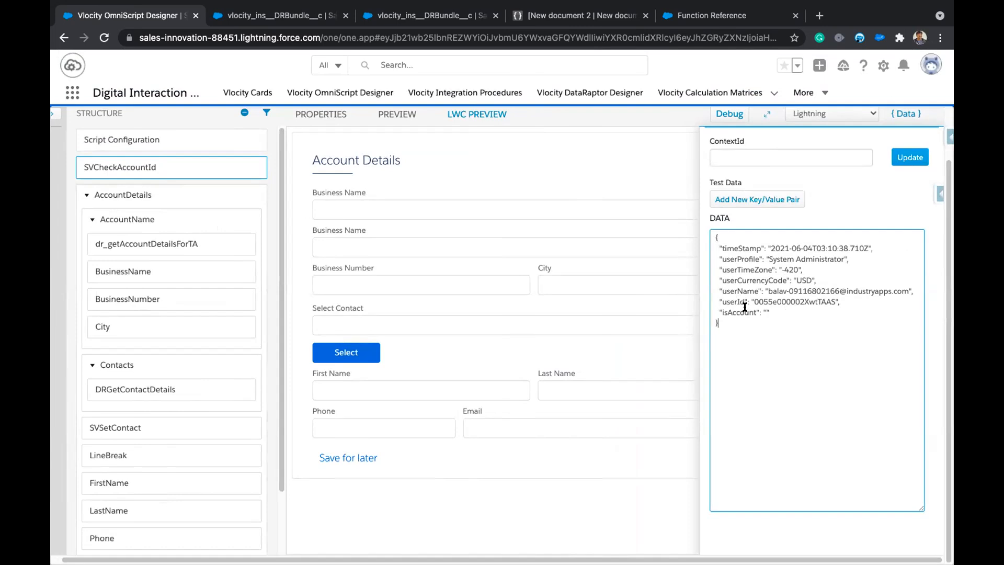
# Copy the first account record's Id from the getAccountDetailsForTA DataRaptor preview results.
pyautogui.moveTo(717, 302); pyautogui.dragTo(849, 299)
pyautogui.click(857, 302)
pyautogui.click(768, 156)
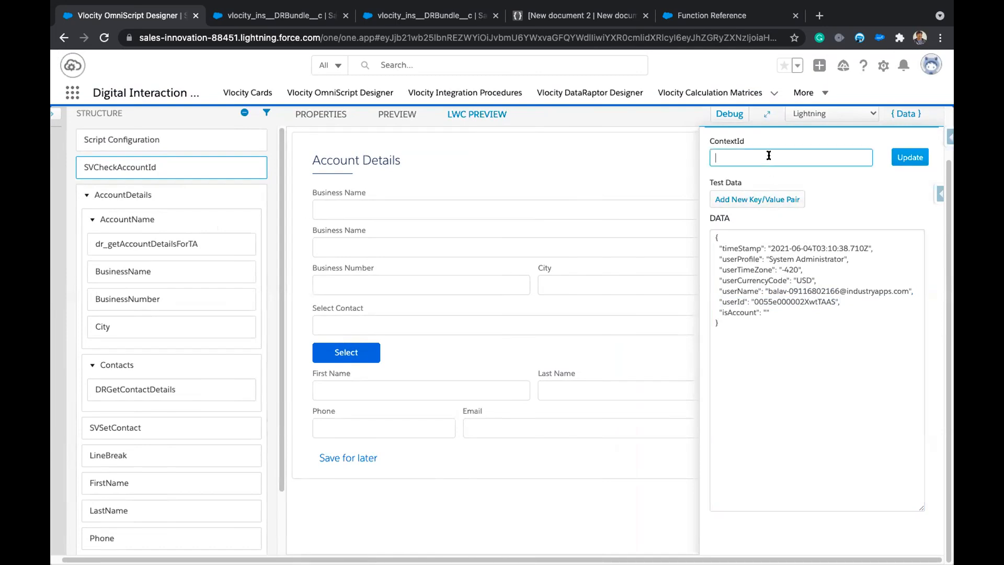
pyautogui.click(460, 15)
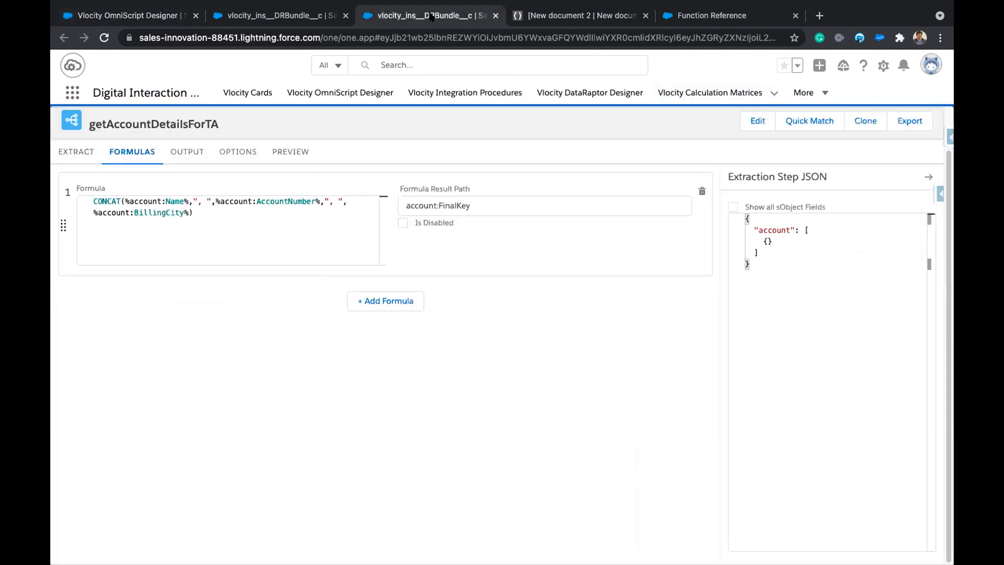
pyautogui.click(274, 149)
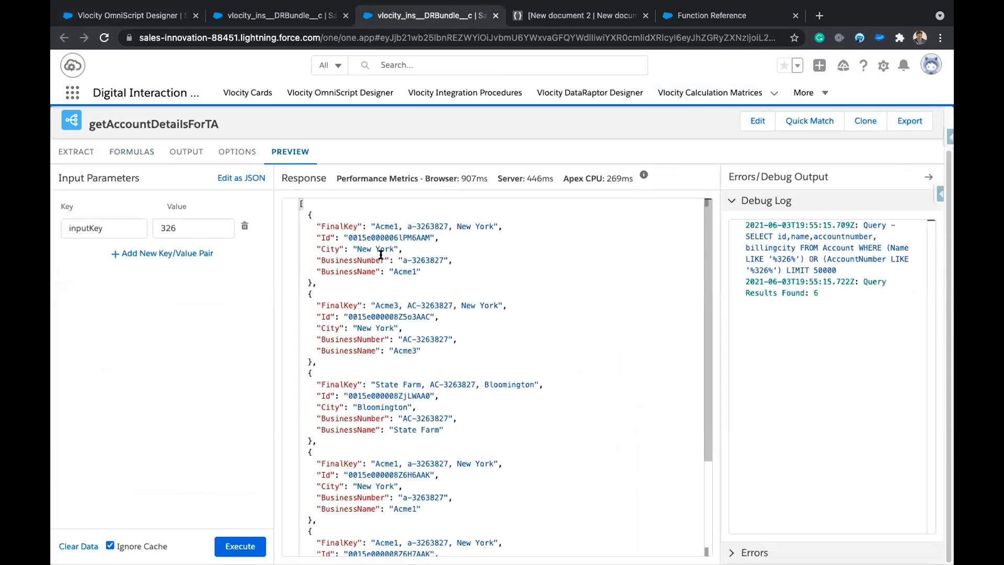
pyautogui.doubleClick(397, 238)
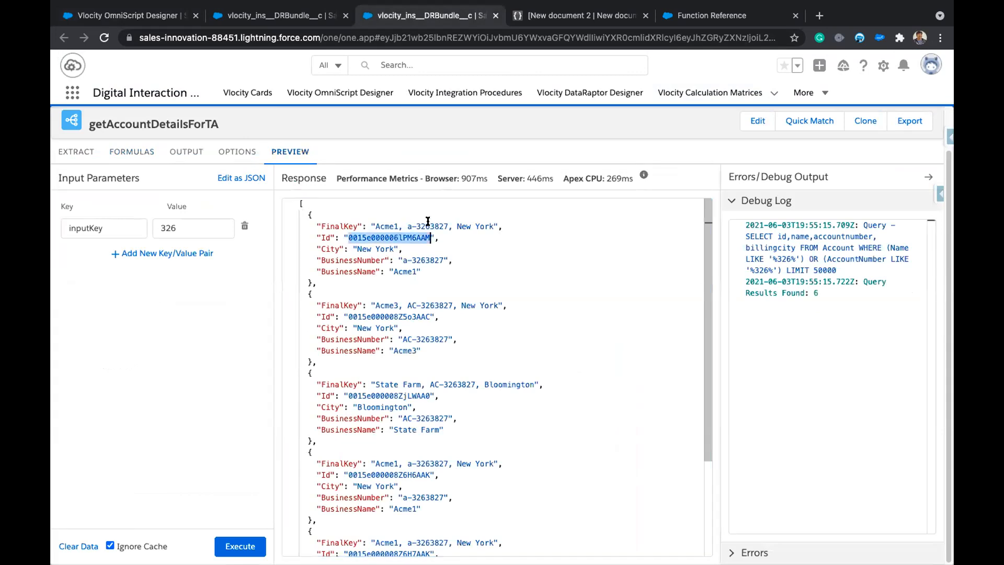
# Paste the account Id into ContextId, update the preview, and check that isAccount is empty.
pyautogui.click(144, 17)
pyautogui.click(730, 157)
pyautogui.write('0015e000006IPM6AAM')
pyautogui.click(912, 158)
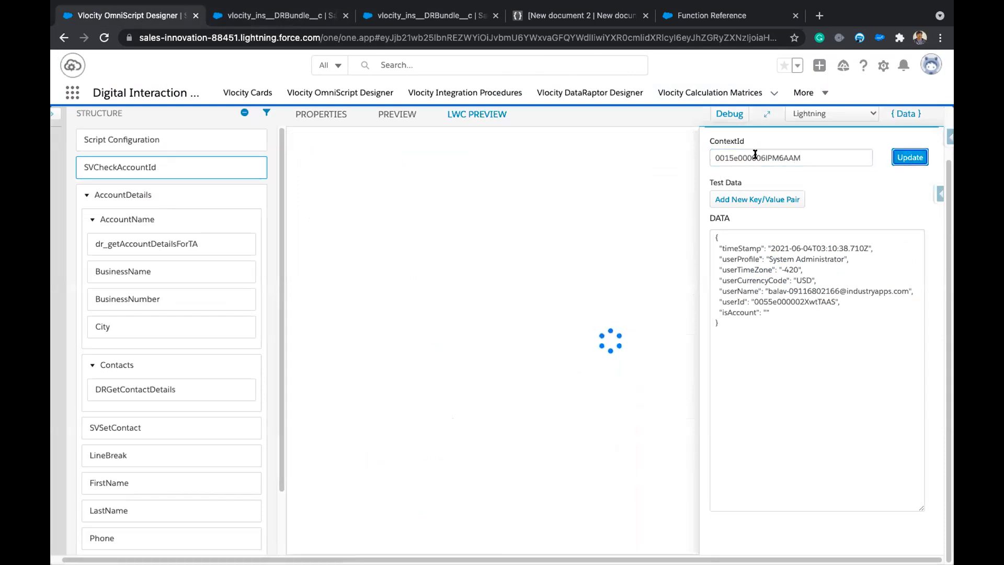
pyautogui.moveTo(714, 156); pyautogui.dragTo(726, 157)
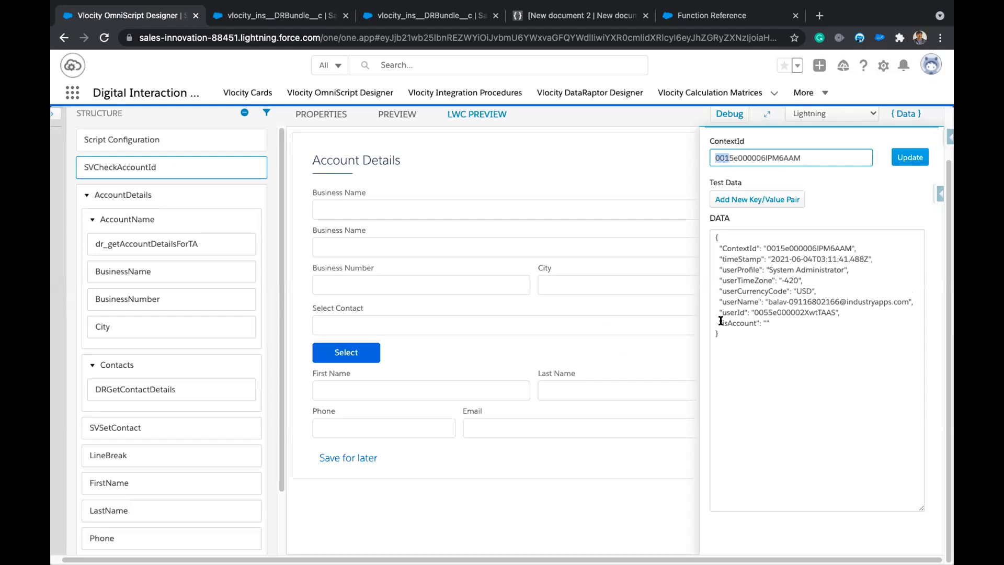
pyautogui.moveTo(721, 320); pyautogui.dragTo(806, 322)
pyautogui.click(805, 322)
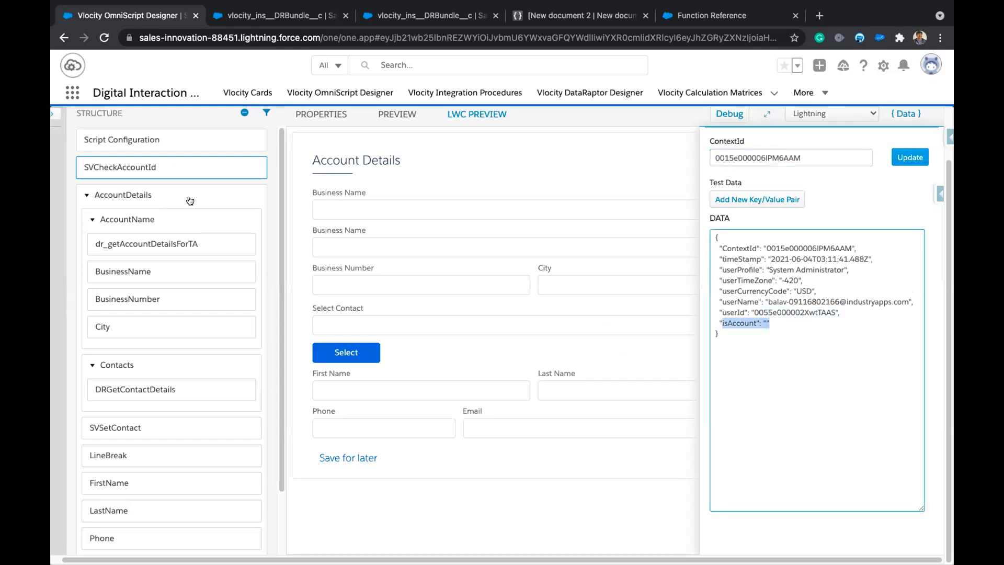
# Open SVCheckAccountId's isAccount expression editor and insert SUBSTRING inside IF().
pyautogui.click(158, 170)
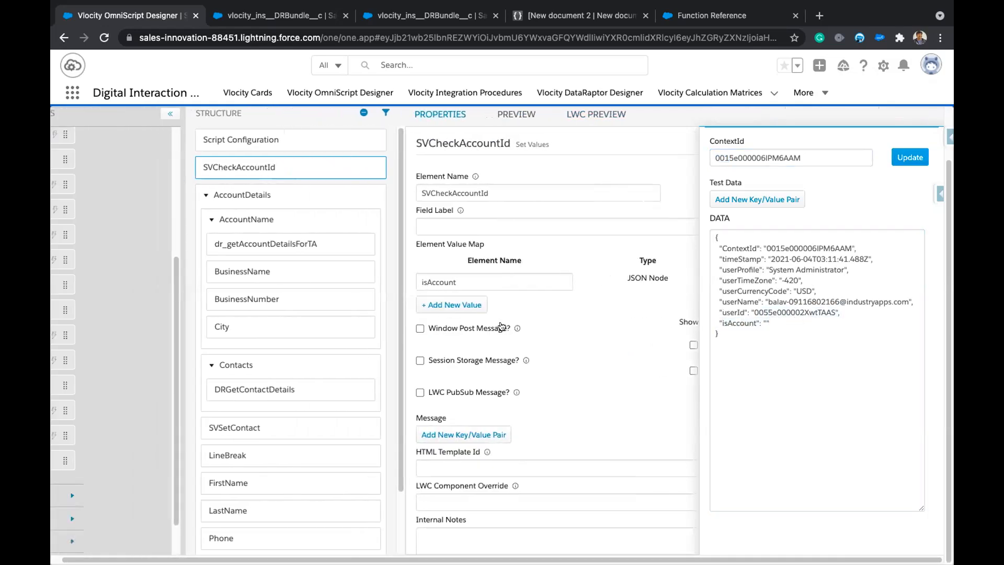
pyautogui.click(729, 283)
pyautogui.click(386, 317)
pyautogui.write('IF')
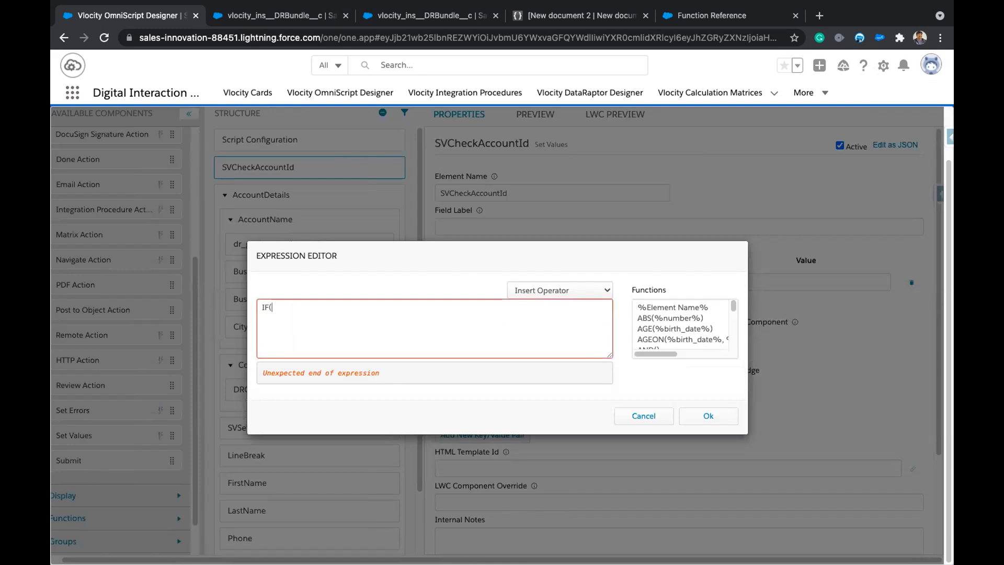
pyautogui.write('()')
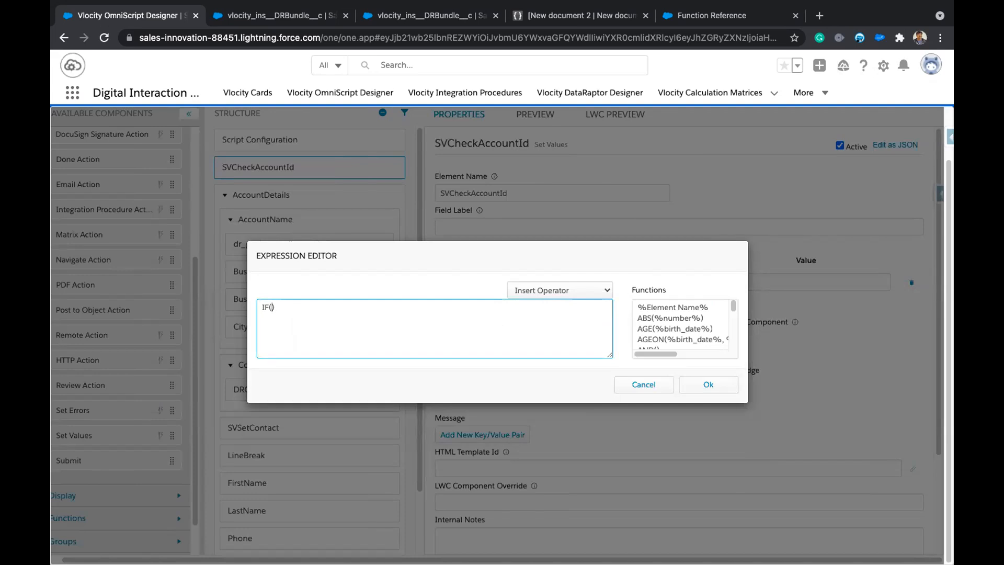
pyautogui.write('SU')
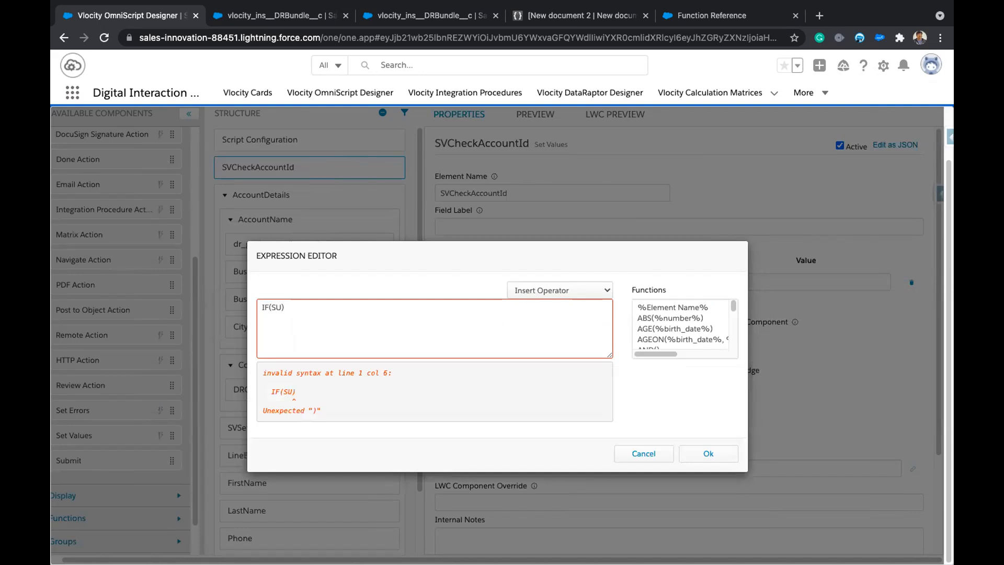
pyautogui.press('BackSpace')
pyautogui.press('BackSpace')
pyautogui.scroll(-10, 676, 329)
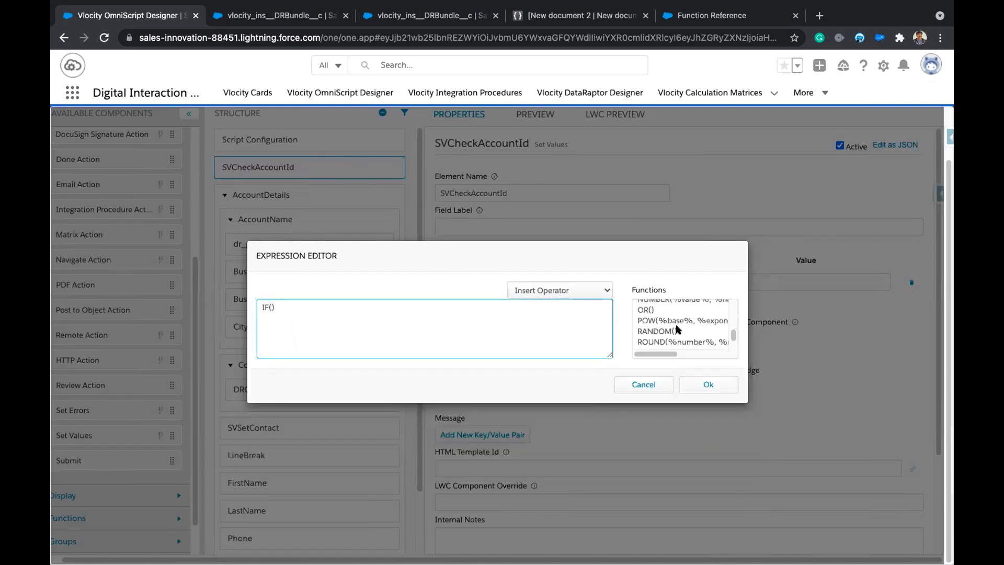
pyautogui.scroll(1, 670, 312)
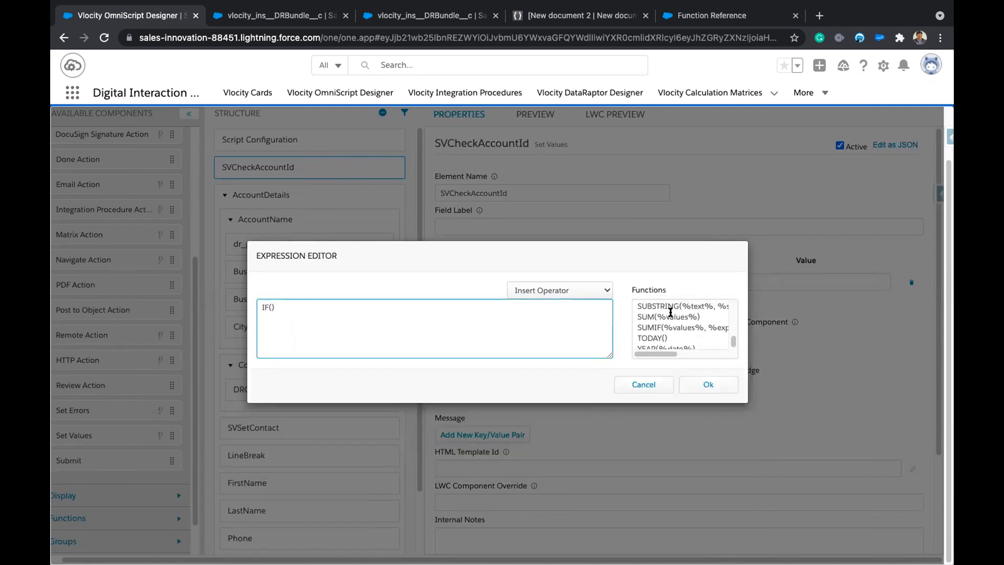
pyautogui.click(673, 306)
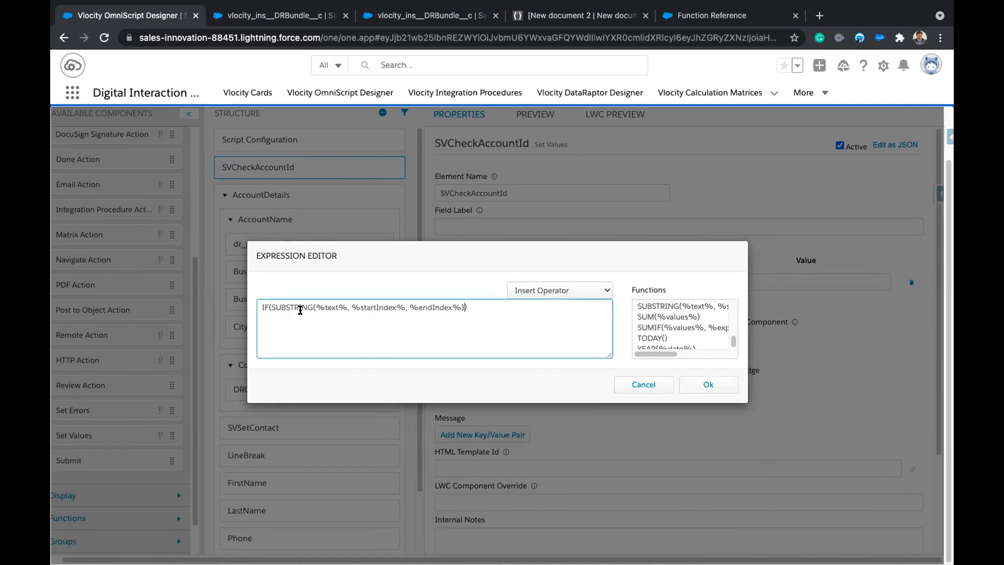
# Complete the expression as SUBSTRING(%ContextId%, 0, 3), remove the IF wrapper, and confirm it.
pyautogui.doubleClick(332, 308)
pyautogui.press('super+v')
pyautogui.press('super+z')
pyautogui.write('CONTEX')
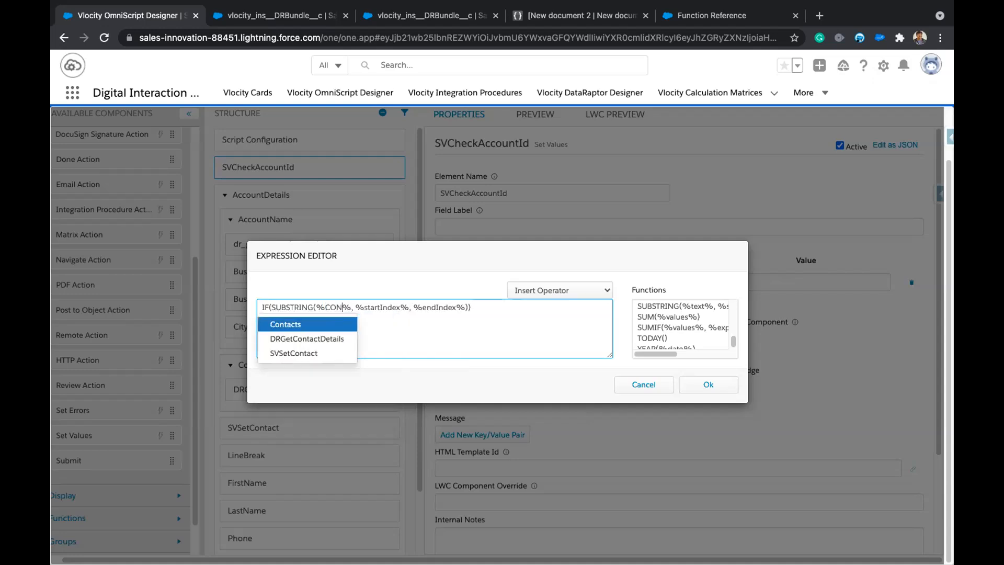
pyautogui.press('BackSpace')
pyautogui.press('BackSpace')
pyautogui.press('BackSpace')
pyautogui.press('BackSpace')
pyautogui.press('BackSpace')
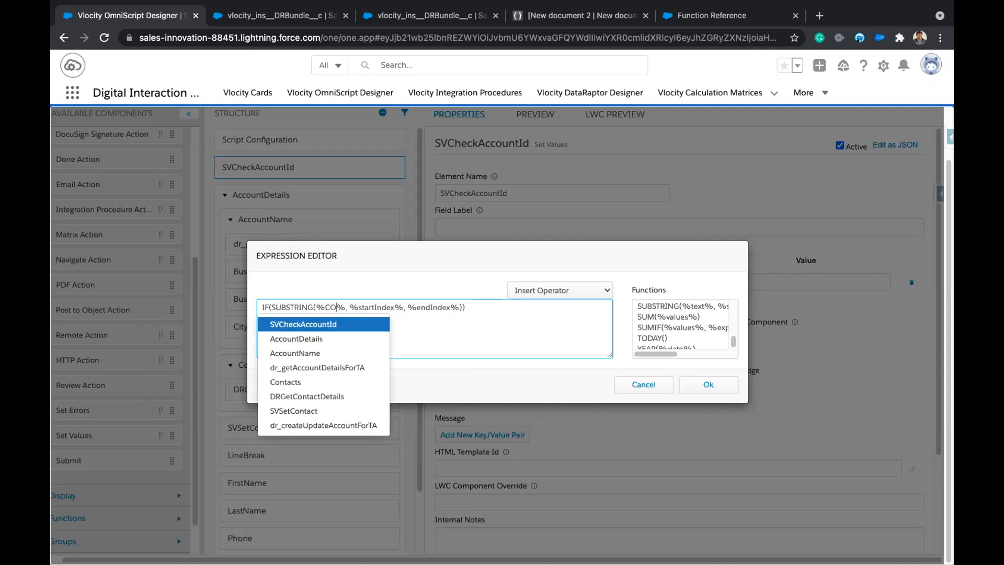
pyautogui.write('ont')
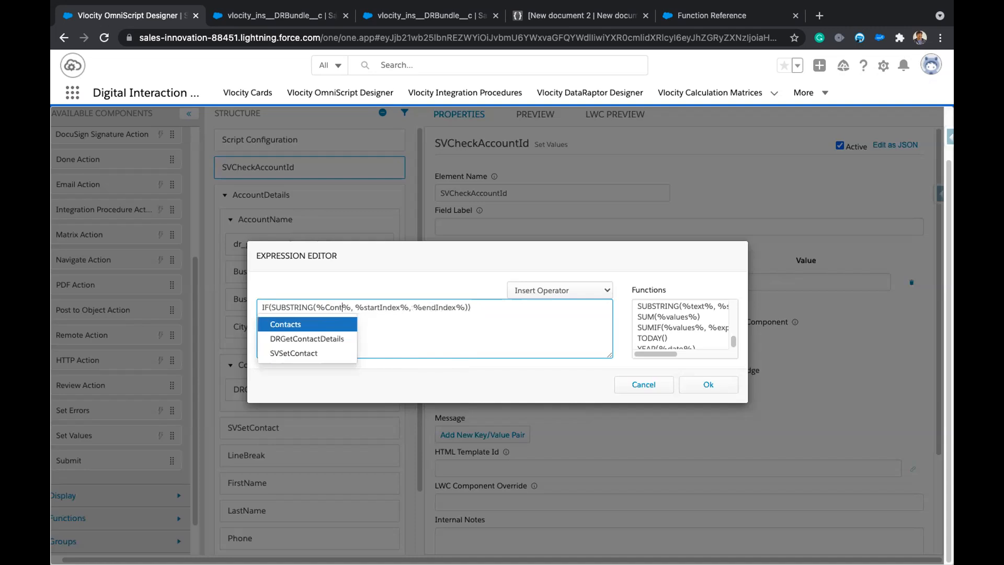
pyautogui.write('extId')
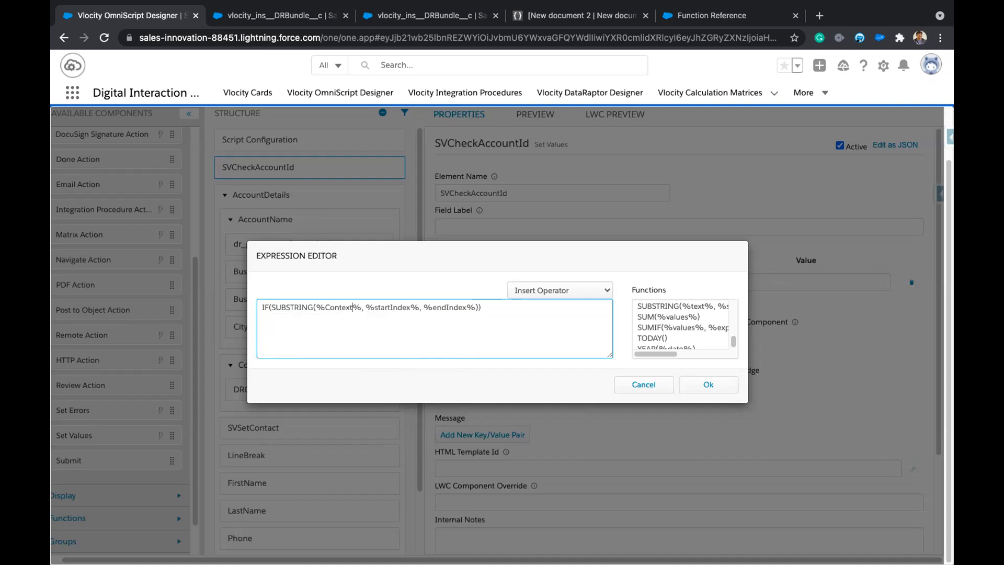
pyautogui.moveTo(374, 307); pyautogui.dragTo(437, 308)
pyautogui.write('0, ')
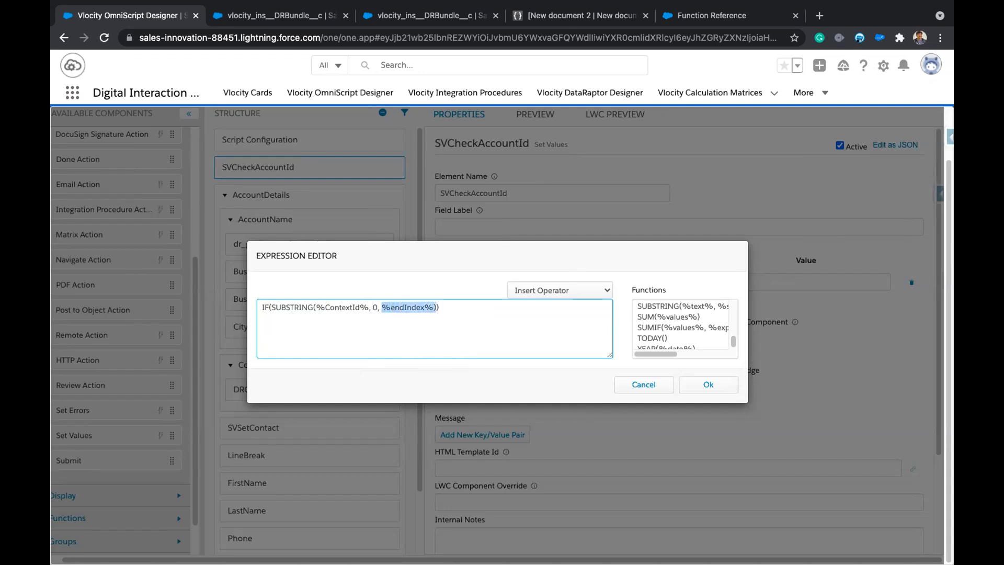
pyautogui.write('3')
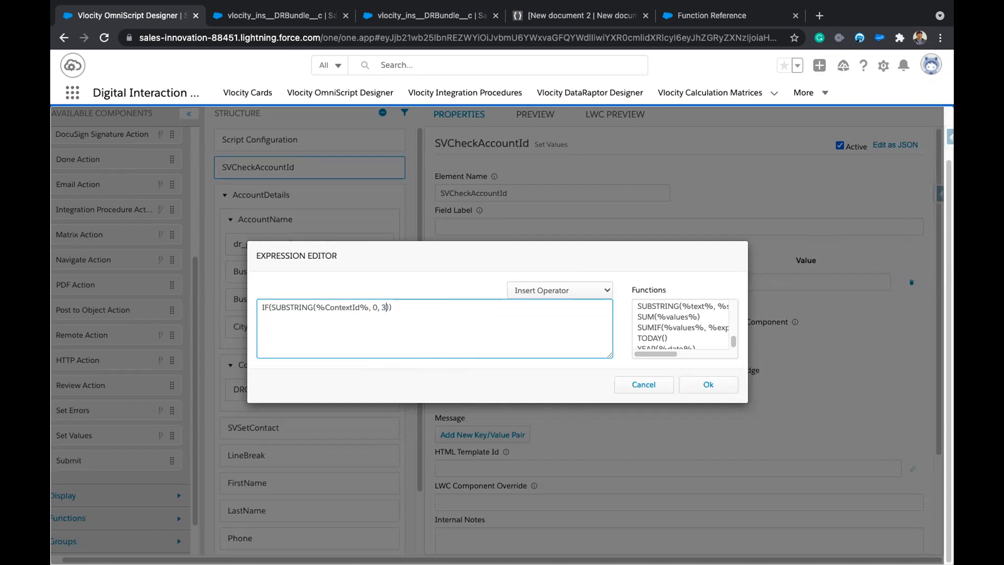
pyautogui.press('BackSpace')
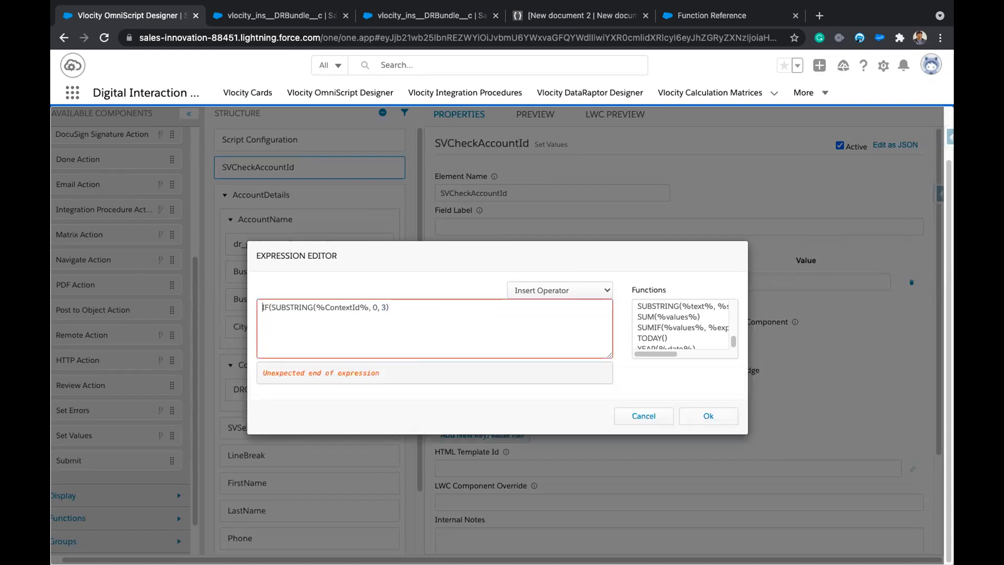
pyautogui.press('BackSpace')
pyautogui.press('BackSpace')
pyautogui.press('BackSpace')
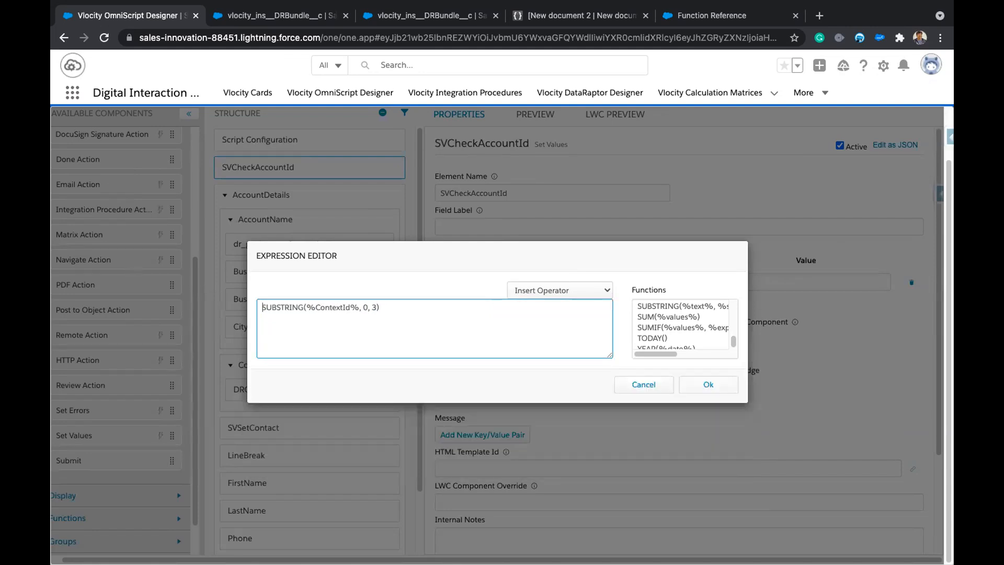
pyautogui.click(424, 331)
pyautogui.click(692, 379)
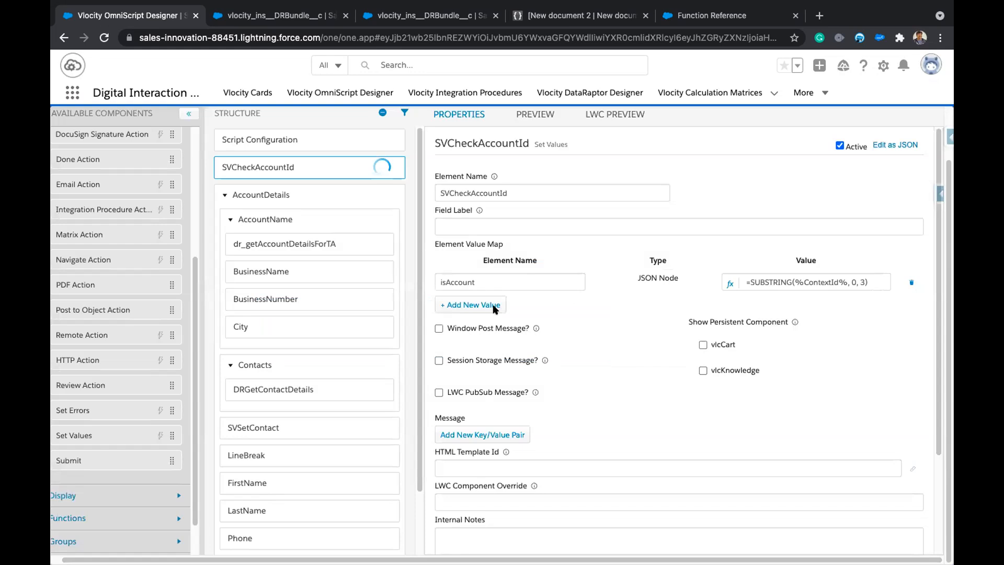
pyautogui.click(622, 116)
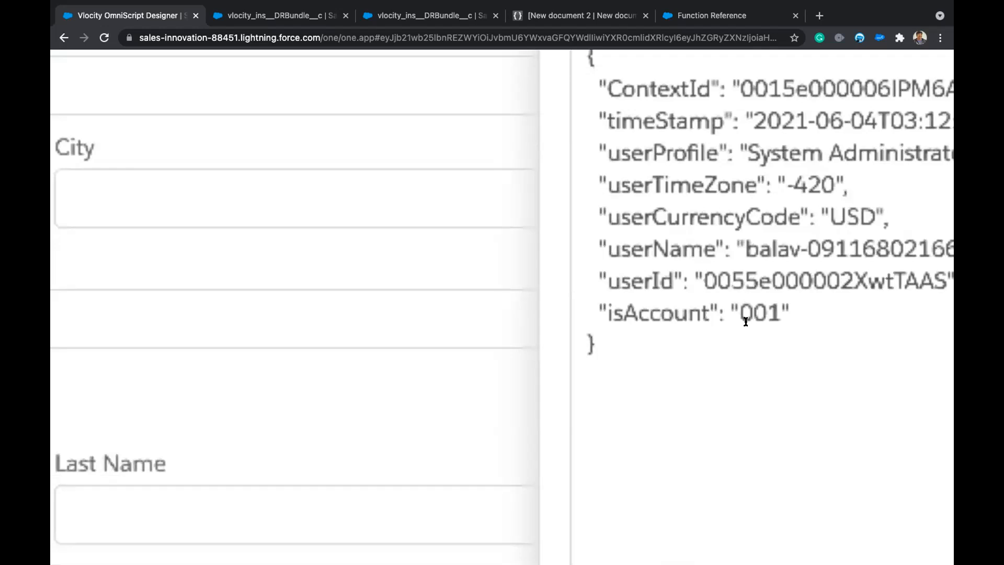
pyautogui.scroll(-5, 764, 320)
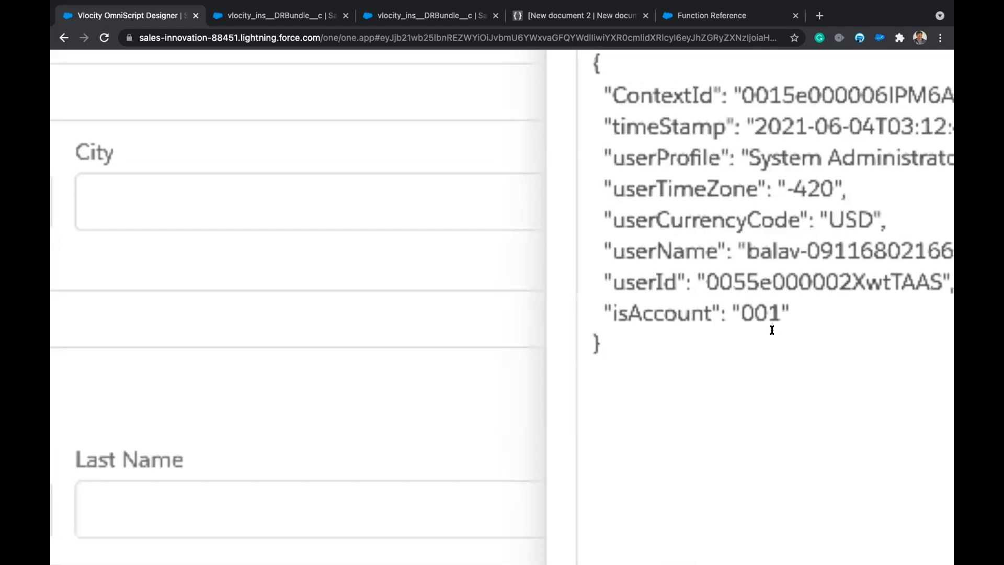
pyautogui.scroll(-5, 387, 254)
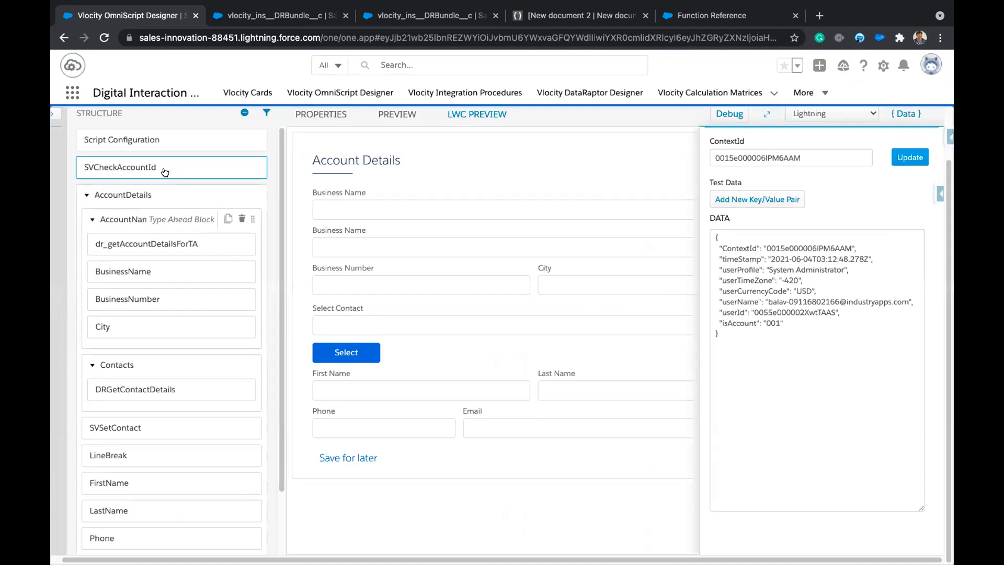
pyautogui.click(183, 167)
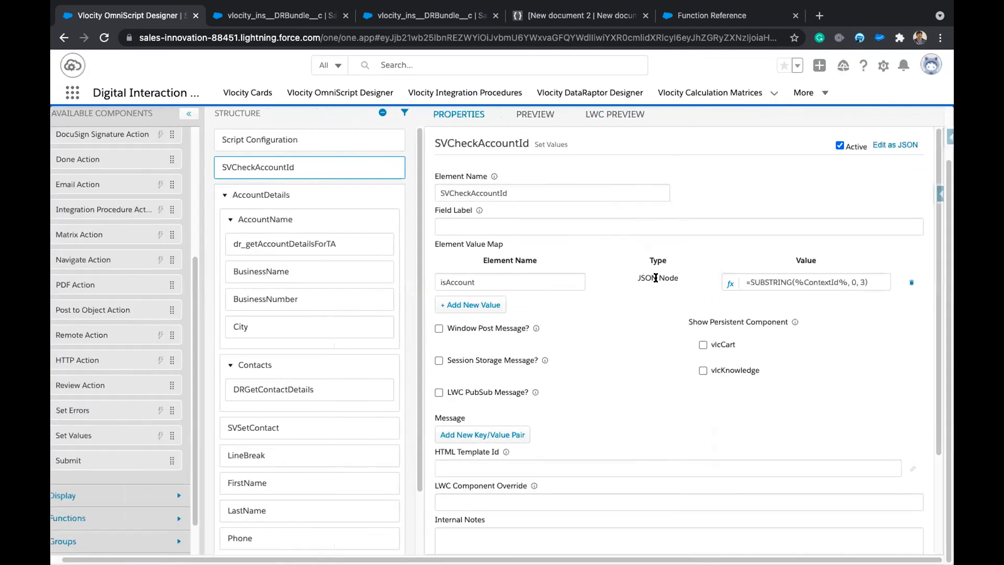
# Reopen the isAccount expression and insert an IF function on a new line after SUBSTRING.
pyautogui.click(728, 284)
pyautogui.click(448, 306)
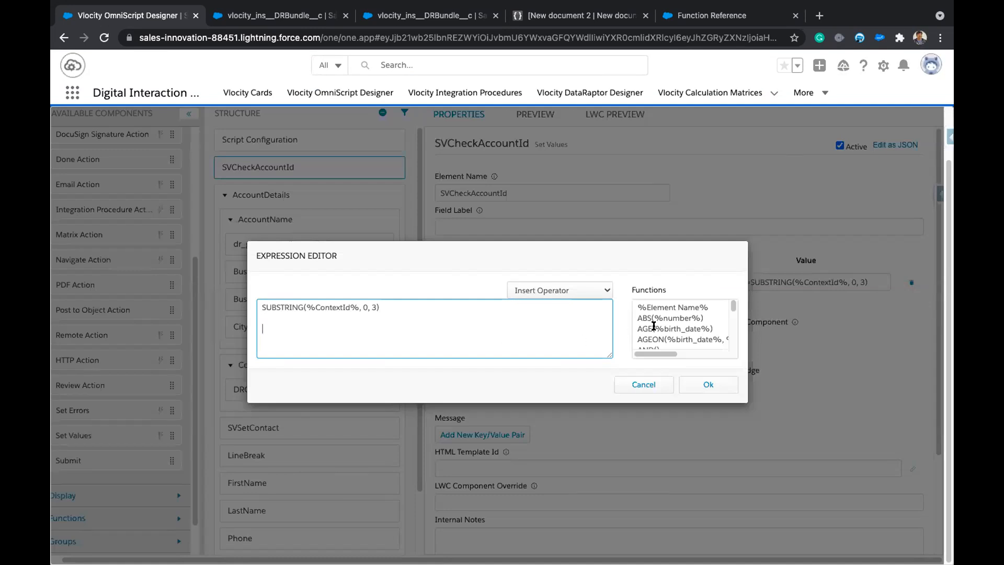
pyautogui.scroll(-5, 653, 327)
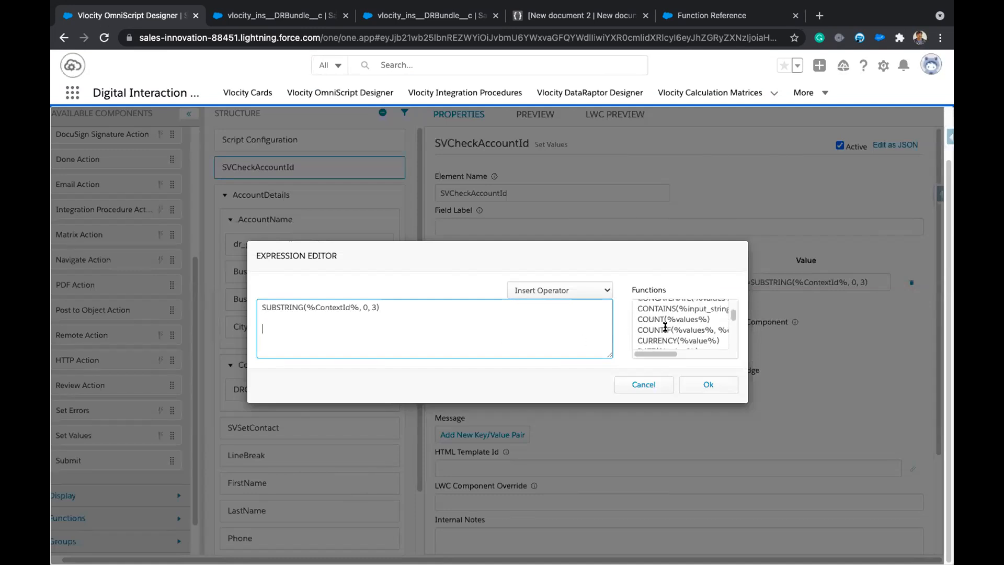
pyautogui.scroll(-5, 661, 335)
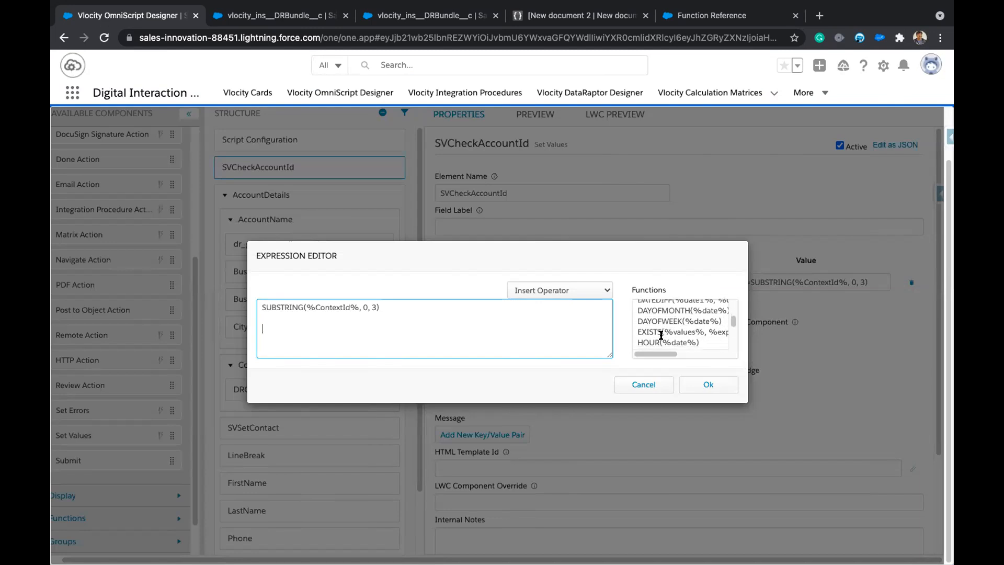
pyautogui.scroll(-3, 661, 332)
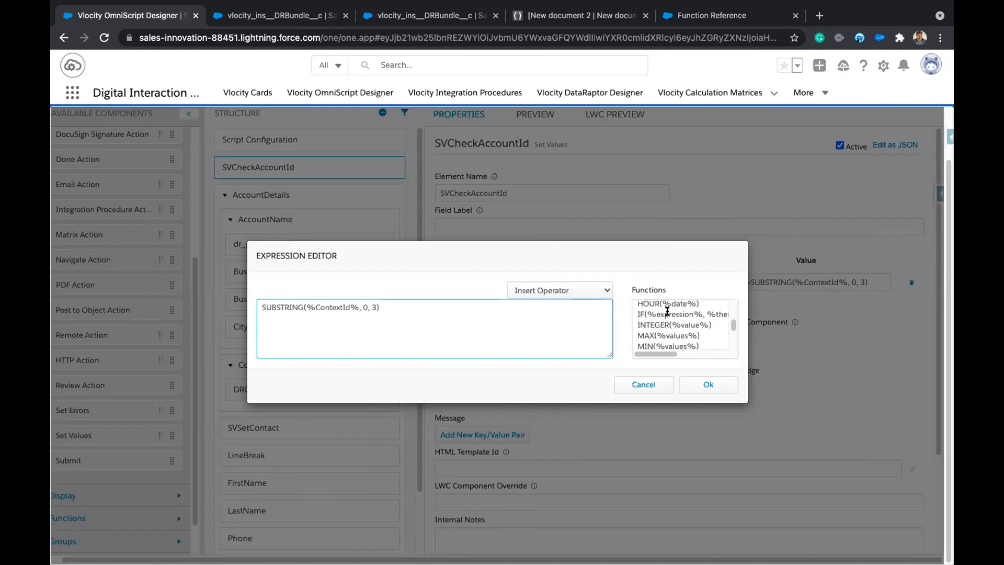
pyautogui.doubleClick(667, 313)
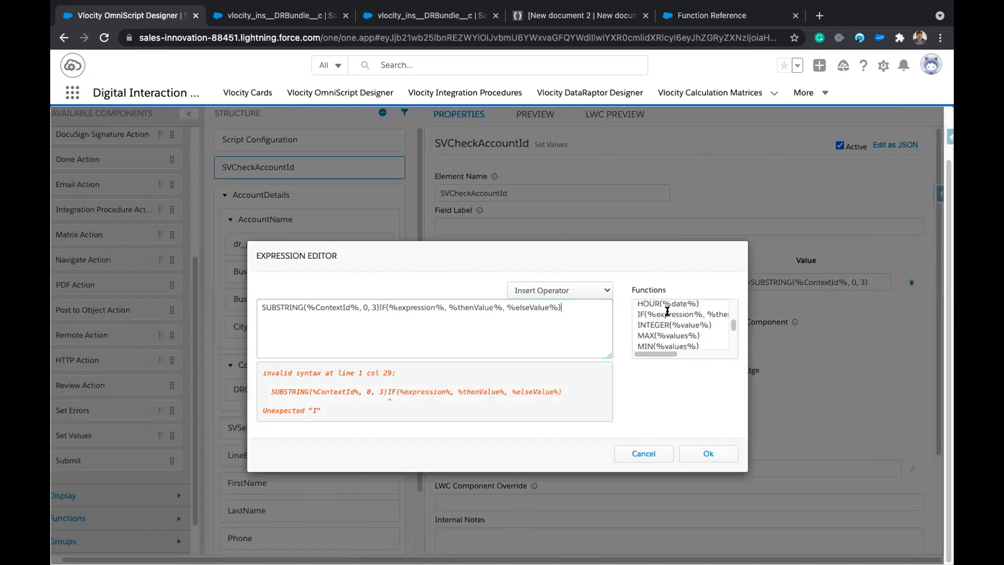
pyautogui.click(380, 307)
pyautogui.press('Return')
pyautogui.press('Return')
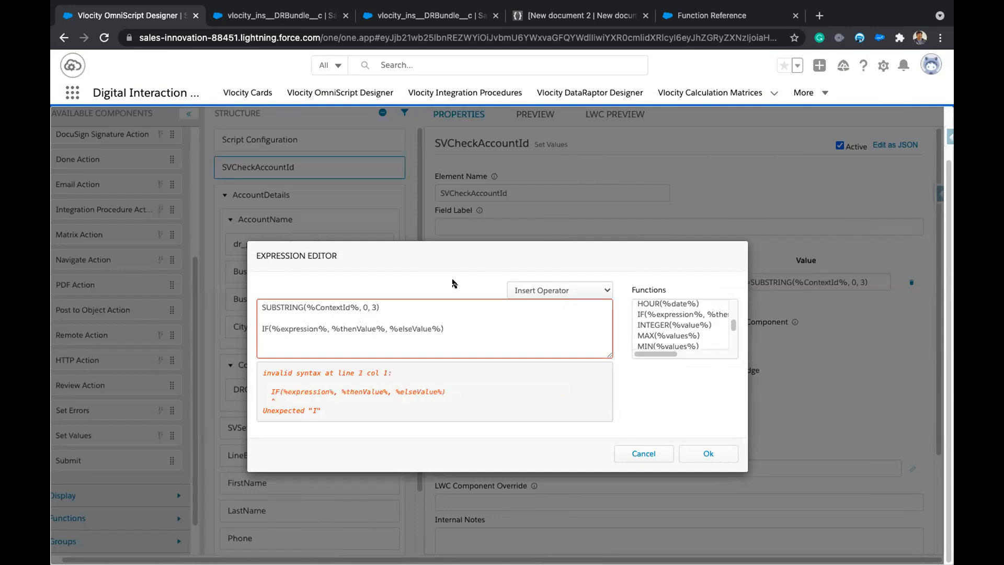
# Move SUBSTRING into IF's condition with = "001", returning true, else false.
pyautogui.moveTo(261, 306); pyautogui.dragTo(382, 305)
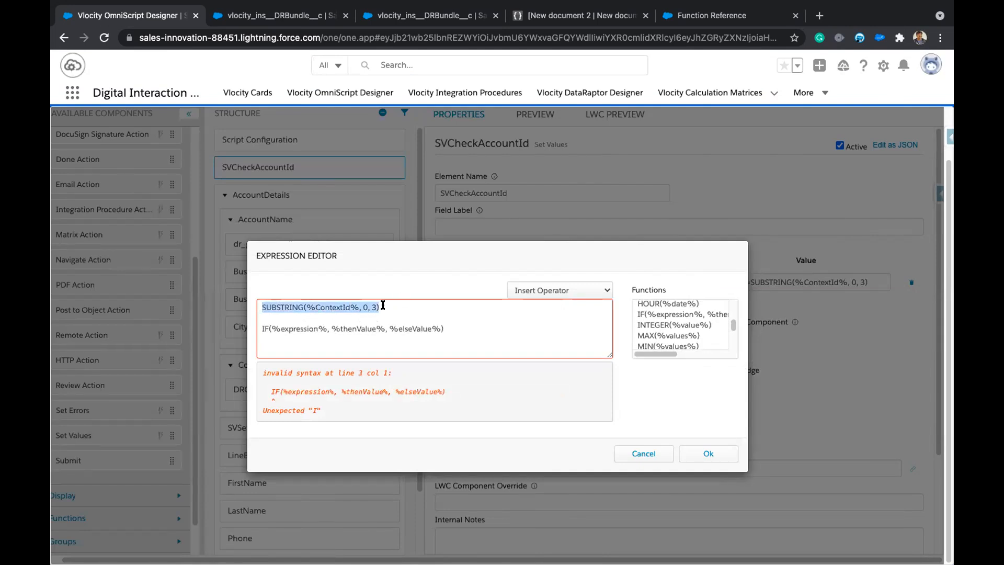
pyautogui.hotkey('ctrl', 'x')
pyautogui.moveTo(272, 328); pyautogui.dragTo(326, 326)
pyautogui.hotkey('ctrl', 'v')
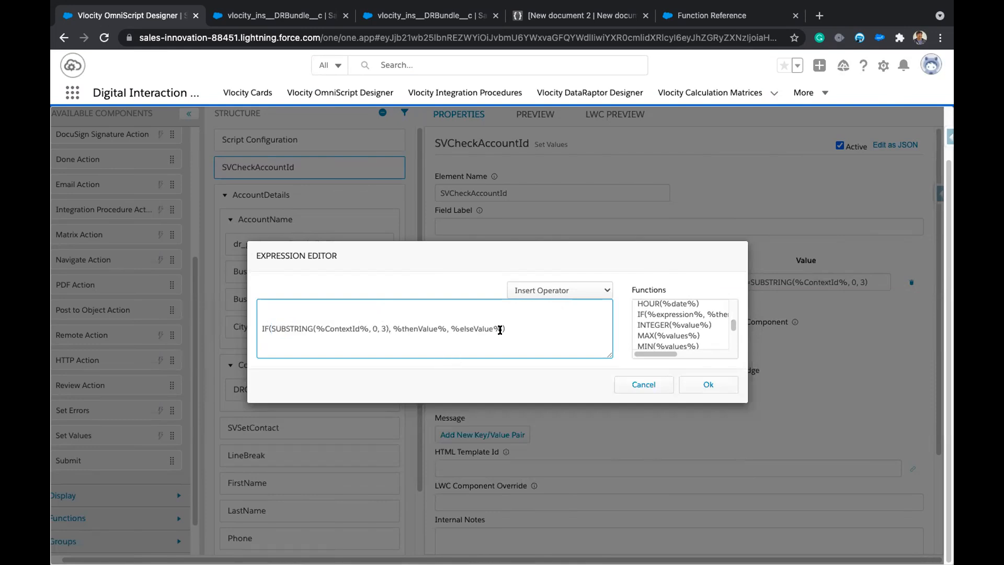
pyautogui.write('= ')
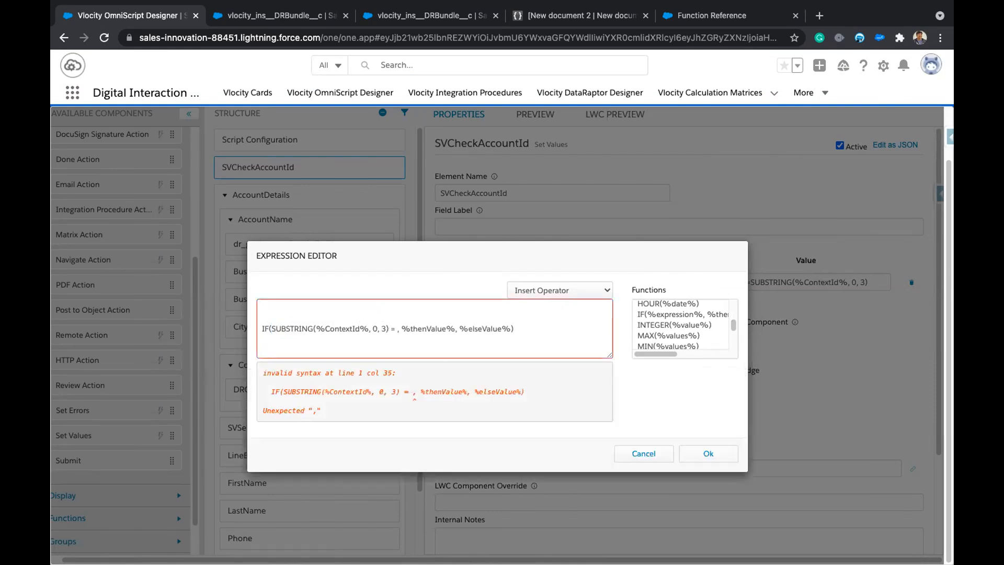
pyautogui.write('001')
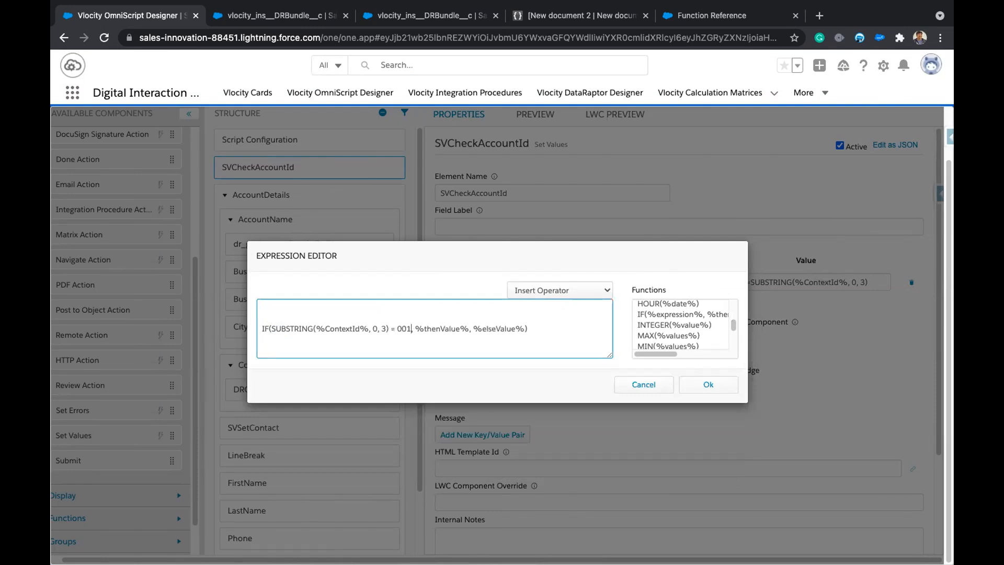
pyautogui.write('",')
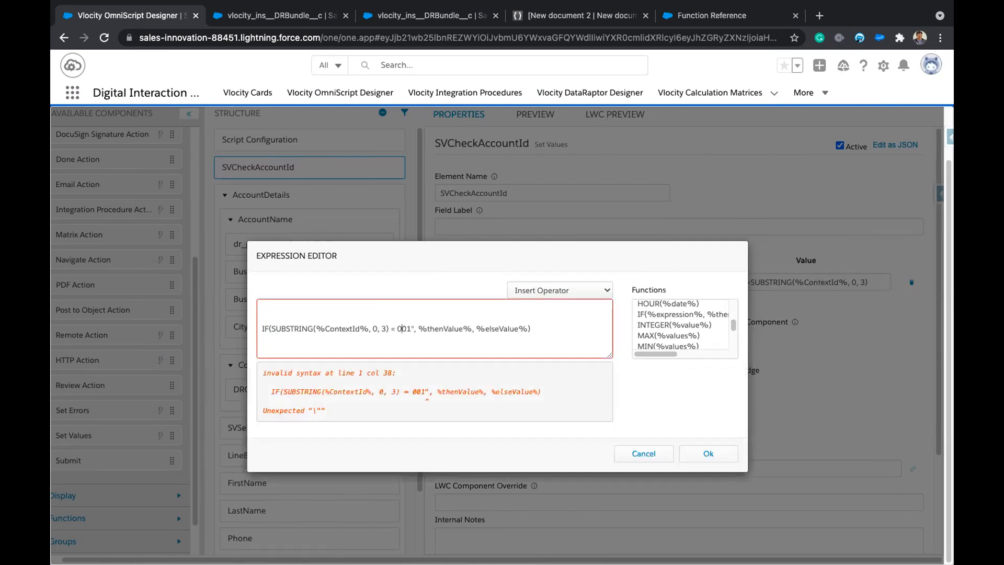
pyautogui.write('"')
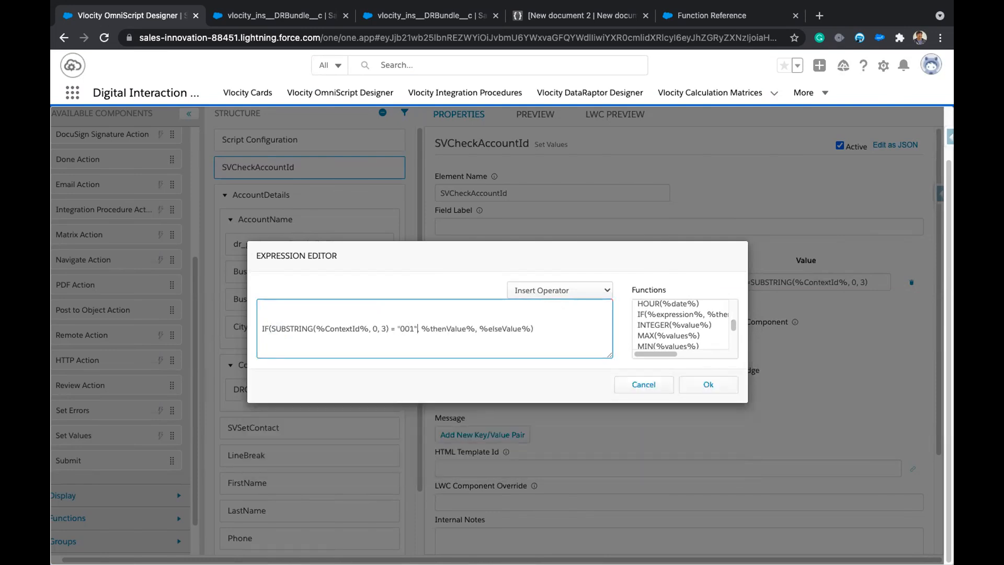
pyautogui.moveTo(421, 329); pyautogui.dragTo(475, 328)
pyautogui.write('true')
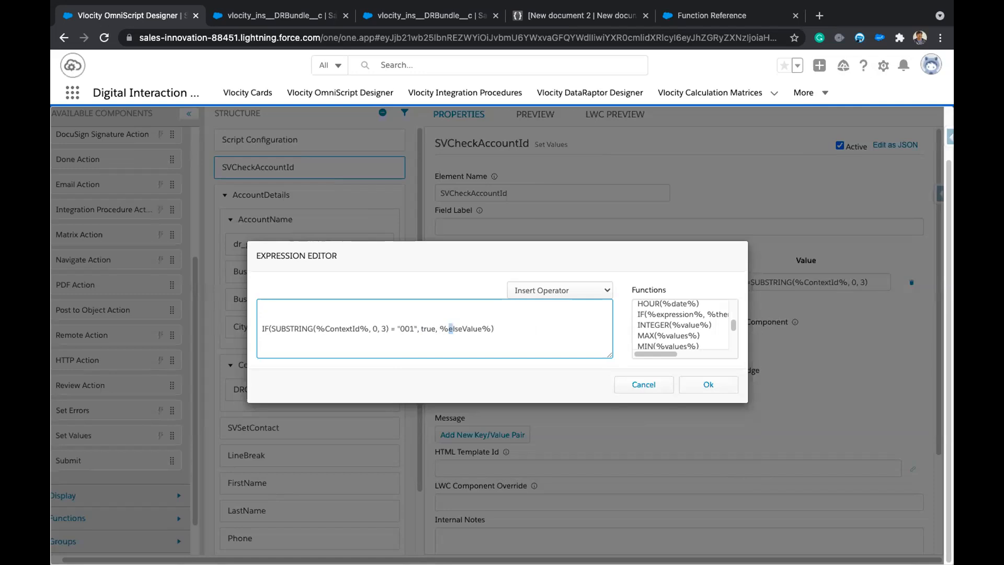
pyautogui.moveTo(441, 328); pyautogui.dragTo(491, 328)
pyautogui.write('false')
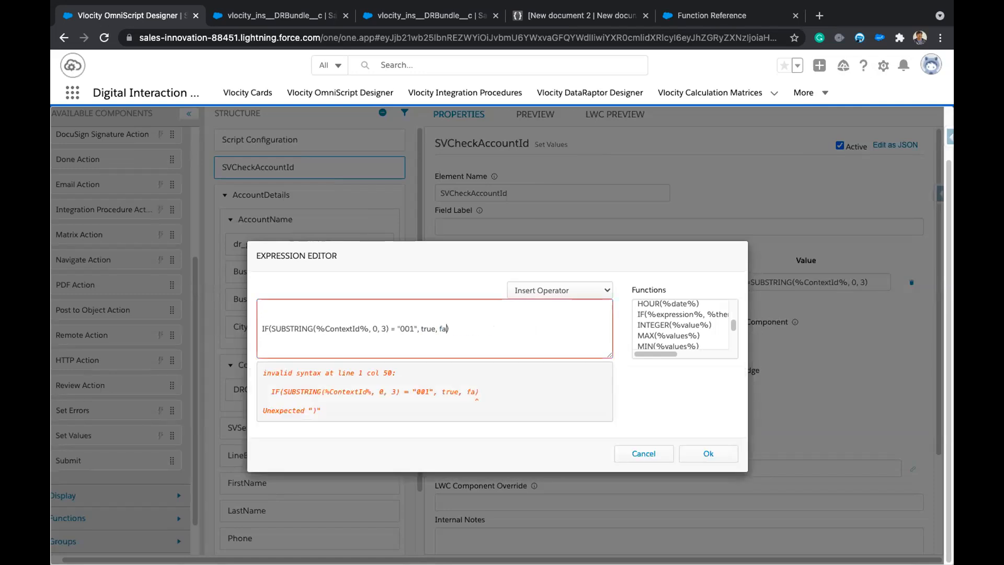
# Confirm the IF expression and verify in the preview data that isAccount is true for the account ContextId.
pyautogui.click(708, 387)
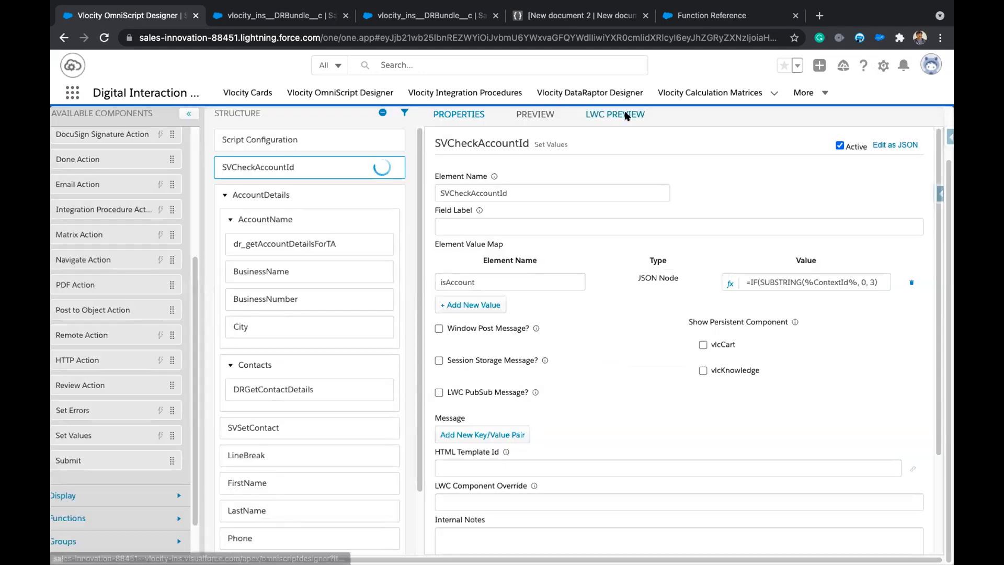
pyautogui.click(602, 114)
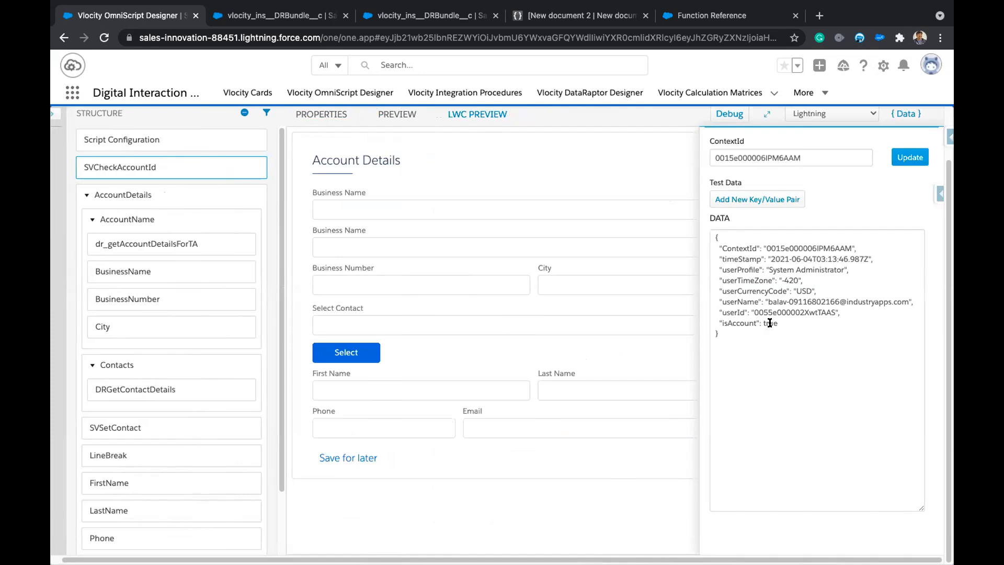
pyautogui.scroll(5, 808, 329)
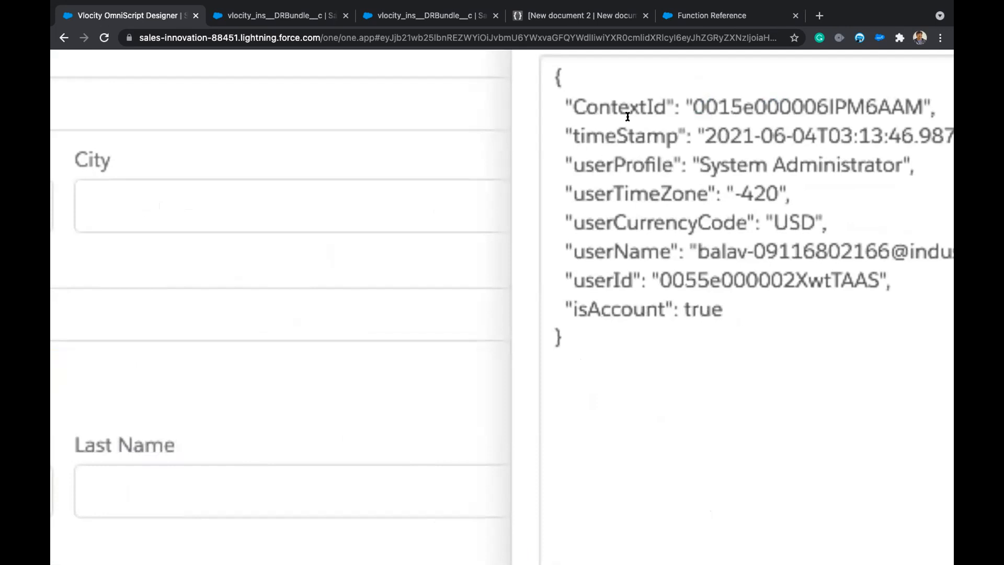
pyautogui.moveTo(685, 98); pyautogui.dragTo(920, 101)
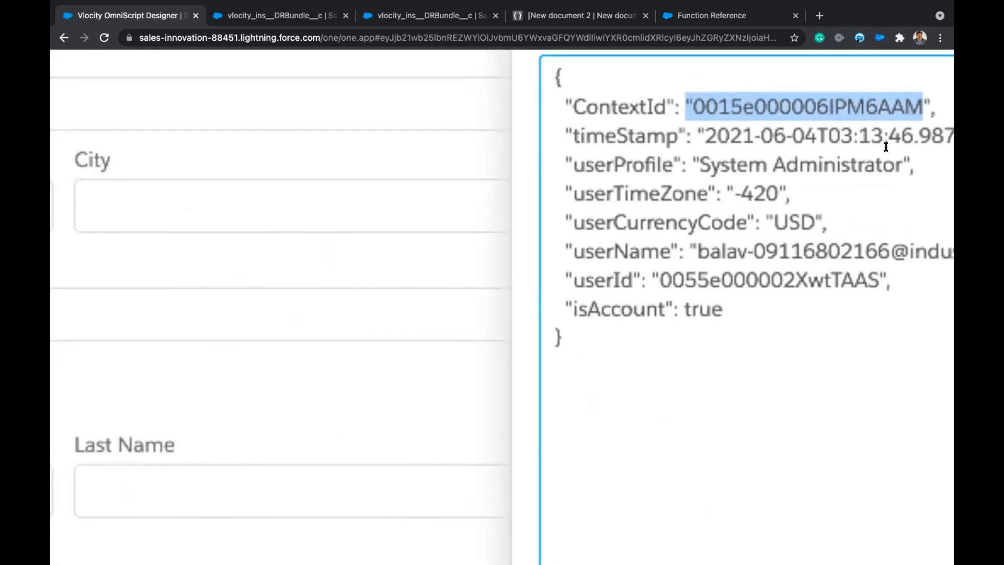
pyautogui.moveTo(684, 309); pyautogui.dragTo(723, 310)
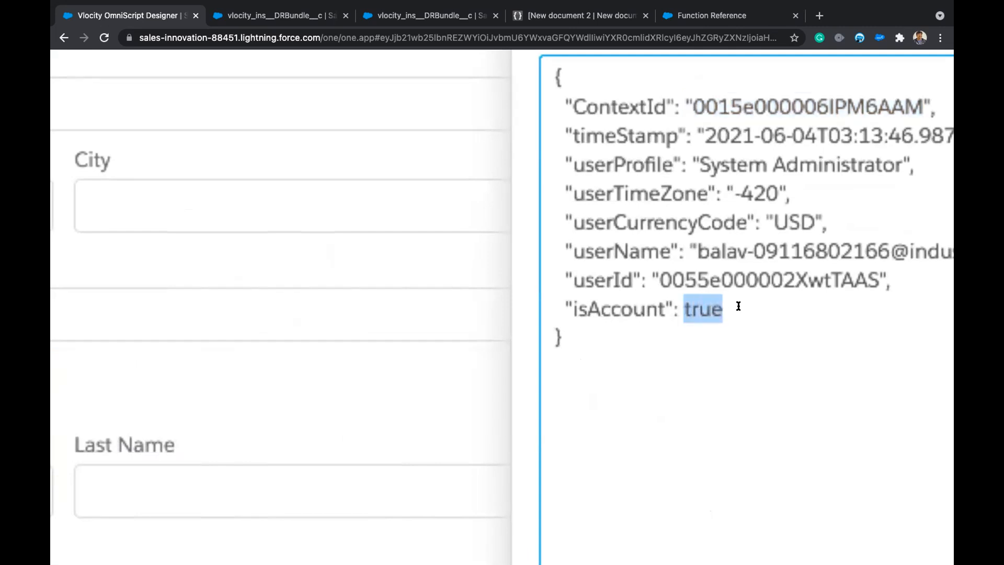
pyautogui.click(753, 296)
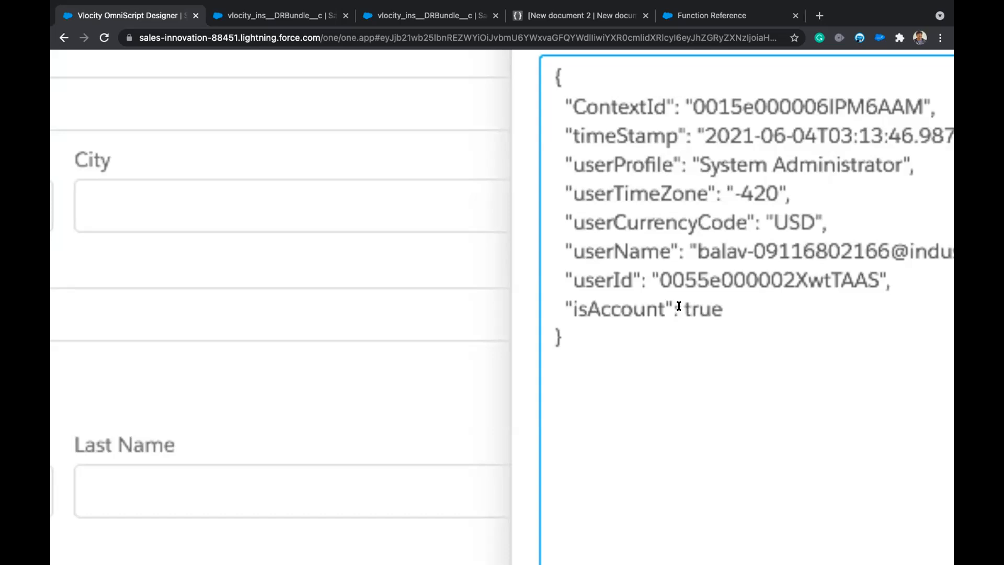
pyautogui.moveTo(684, 306); pyautogui.dragTo(721, 303)
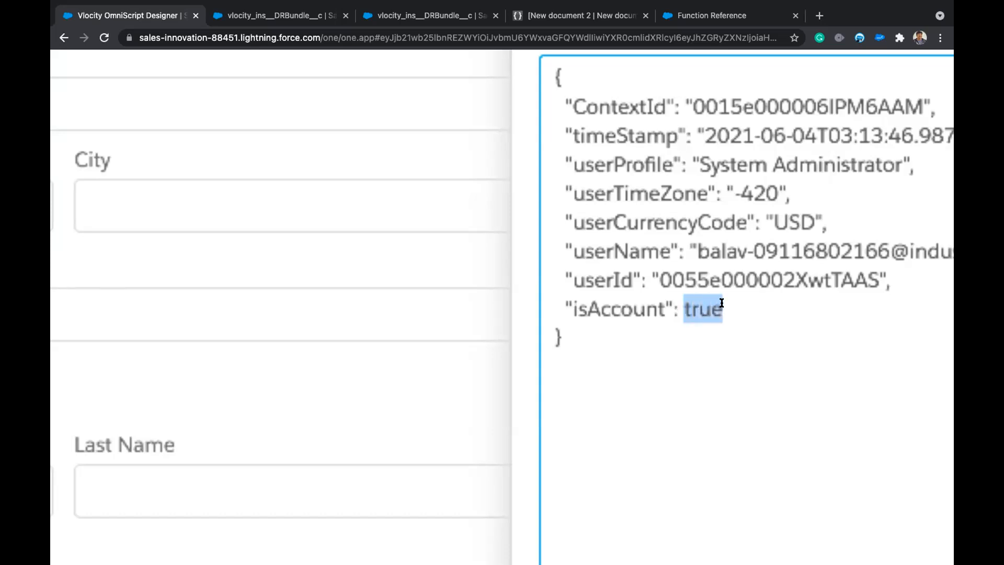
pyautogui.click(757, 308)
pyautogui.moveTo(659, 280); pyautogui.dragTo(652, 277)
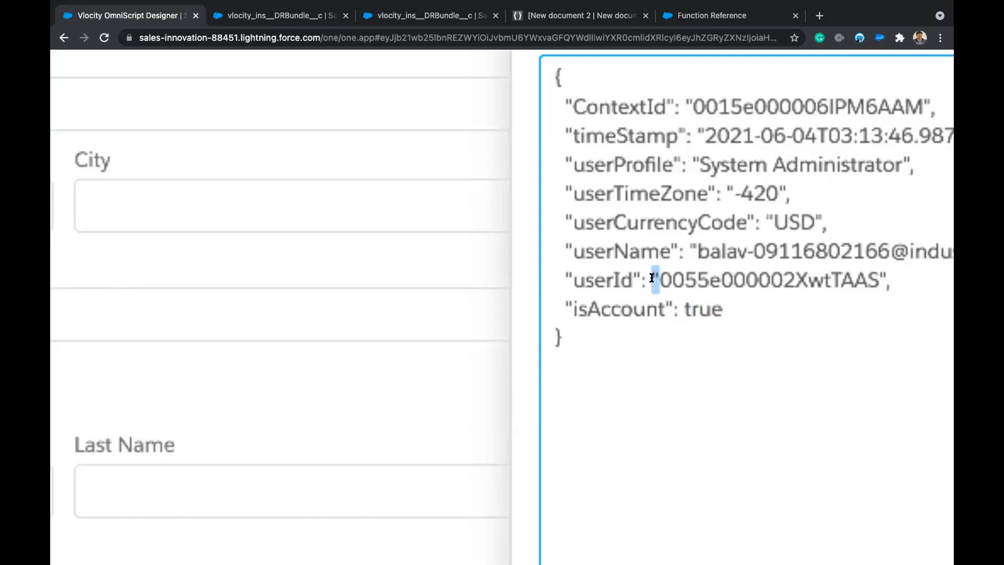
pyautogui.click(868, 277)
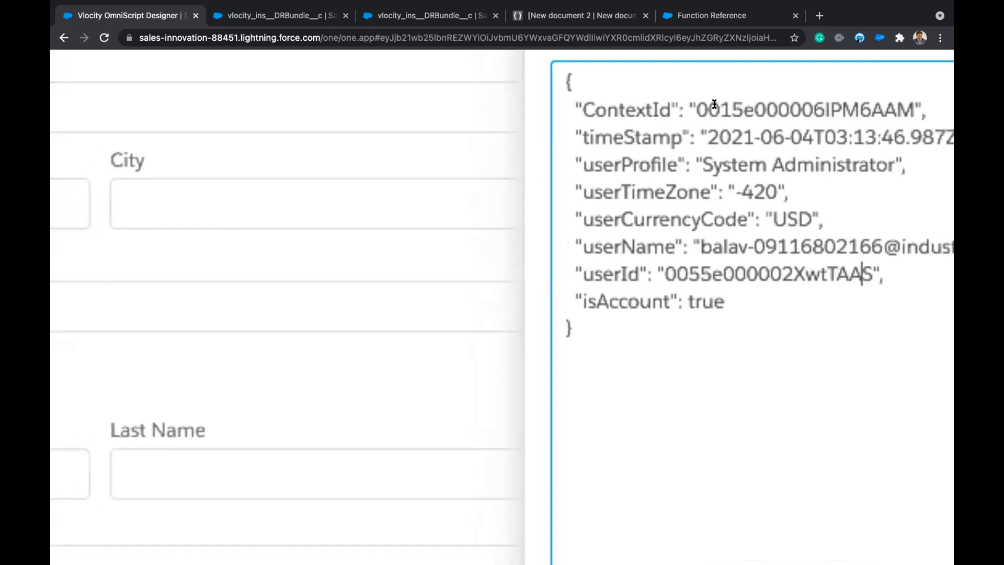
pyautogui.moveTo(688, 107); pyautogui.dragTo(882, 108)
pyautogui.click(658, 108)
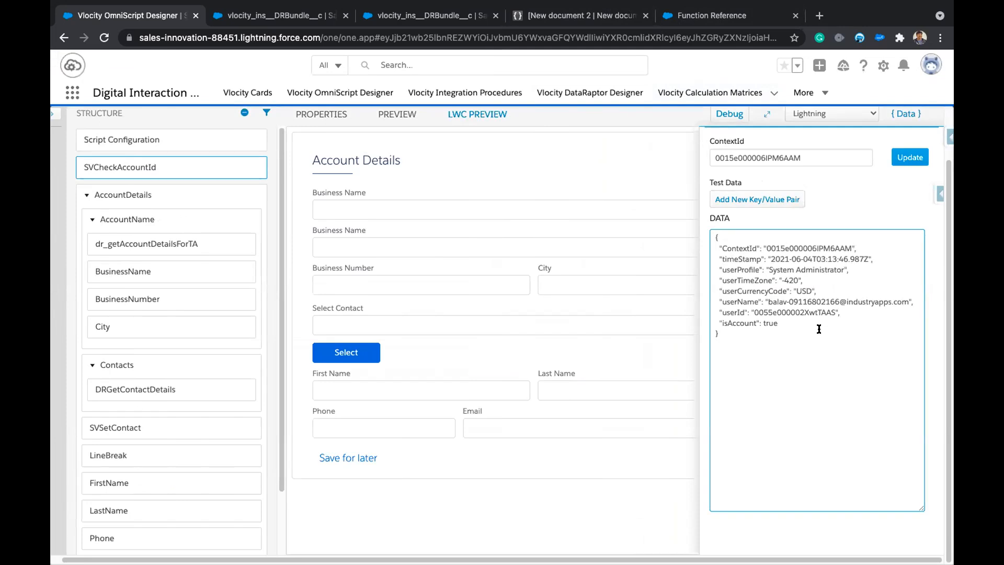
# Recheck the ContextId and isAccount true entries, then hide the { Data } panel to see the full preview.
pyautogui.doubleClick(736, 246)
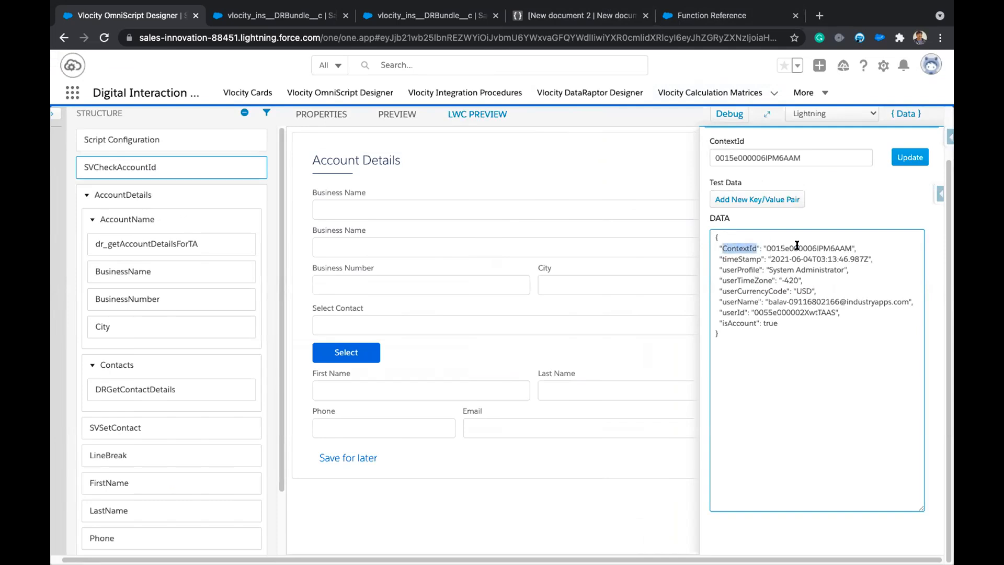
pyautogui.doubleClick(798, 243)
pyautogui.click(811, 334)
pyautogui.doubleClick(741, 248)
pyautogui.doubleClick(787, 248)
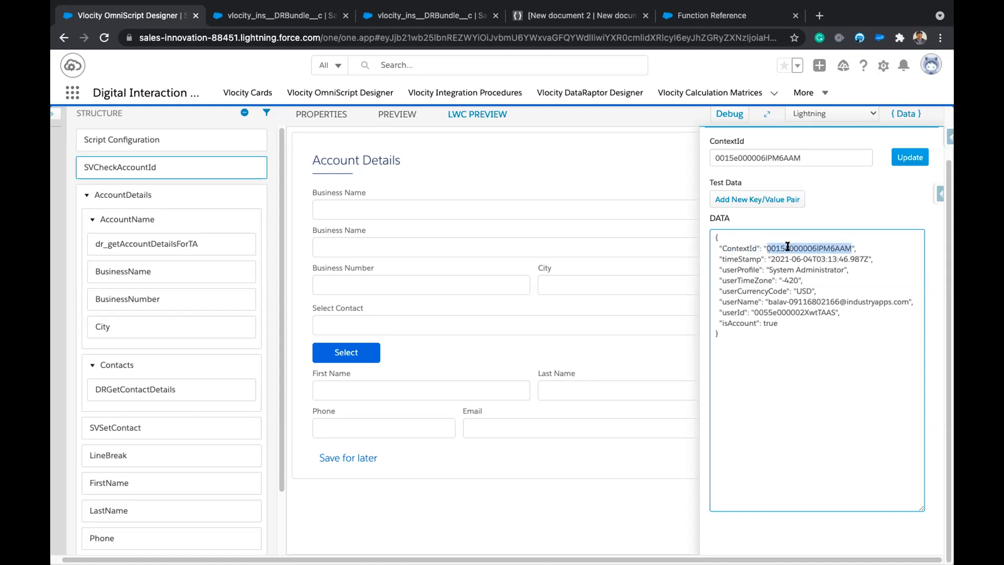
pyautogui.click(819, 335)
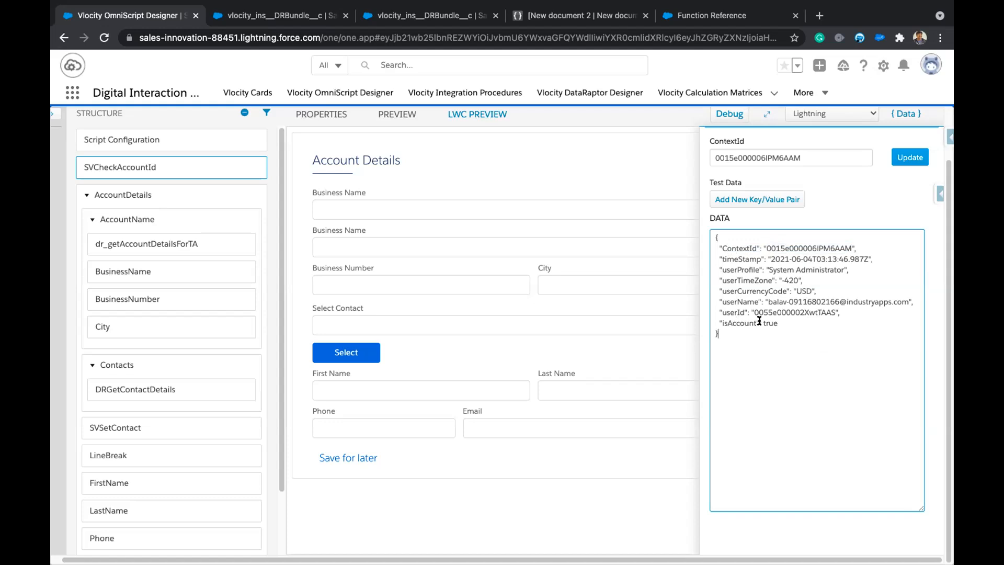
pyautogui.moveTo(762, 323)
pyautogui.mouseDown()
pyautogui.moveTo(786, 322)
pyautogui.moveTo(749, 309)
pyautogui.mouseUp()
pyautogui.click(786, 322)
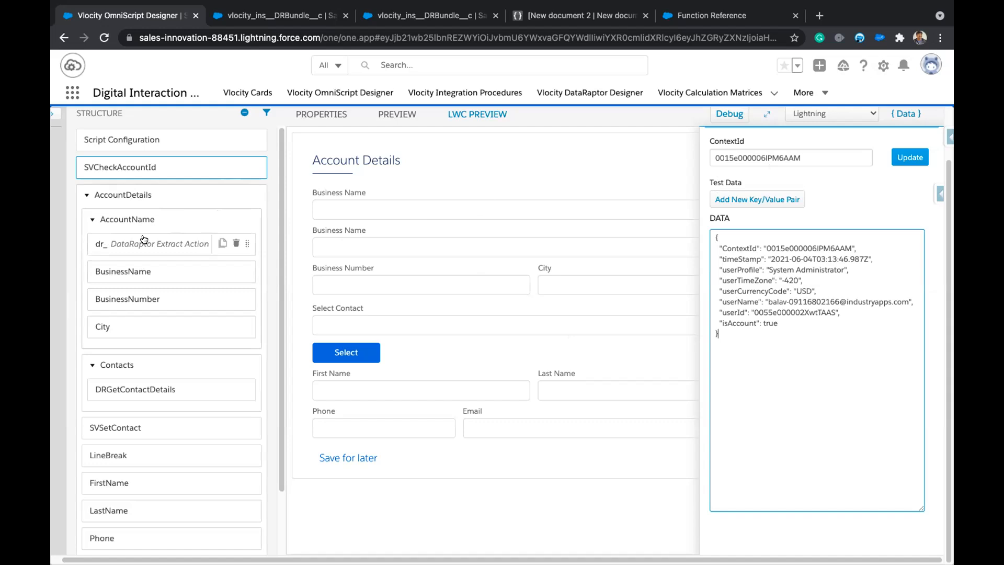
pyautogui.click(905, 112)
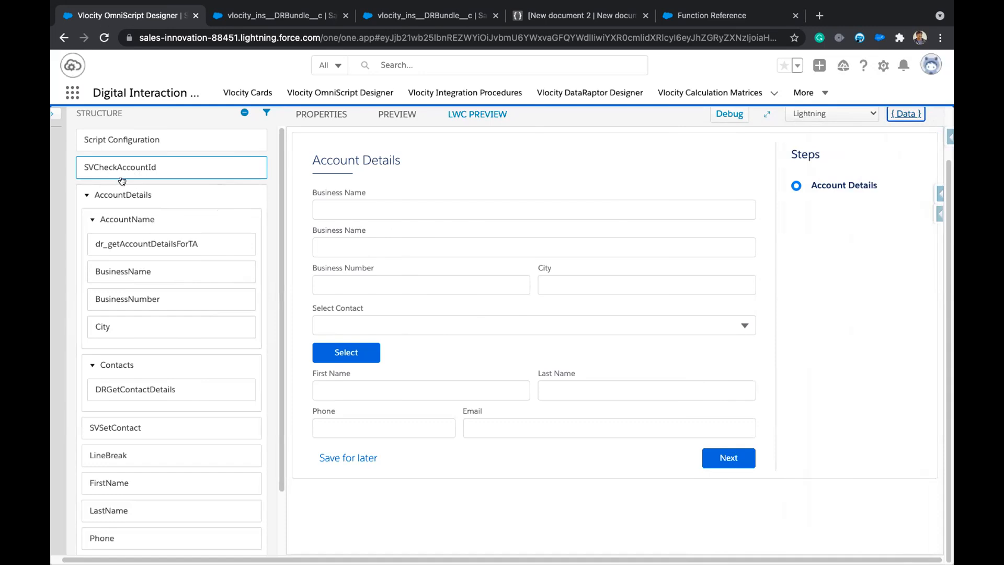
# Add a conditional-view condition to the AccountDetails step and begin entering its field name.
pyautogui.click(152, 194)
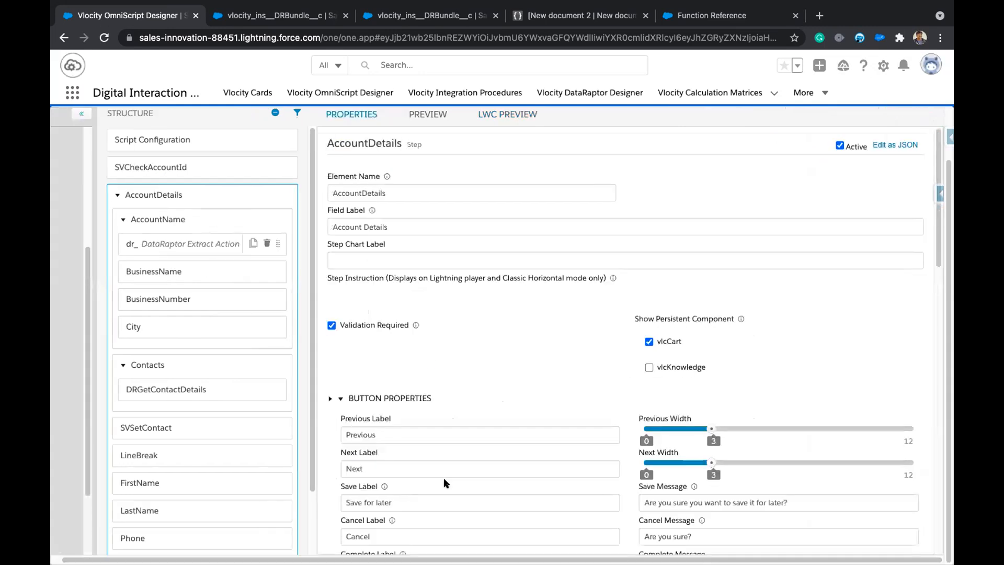
pyautogui.scroll(-4, 544, 474)
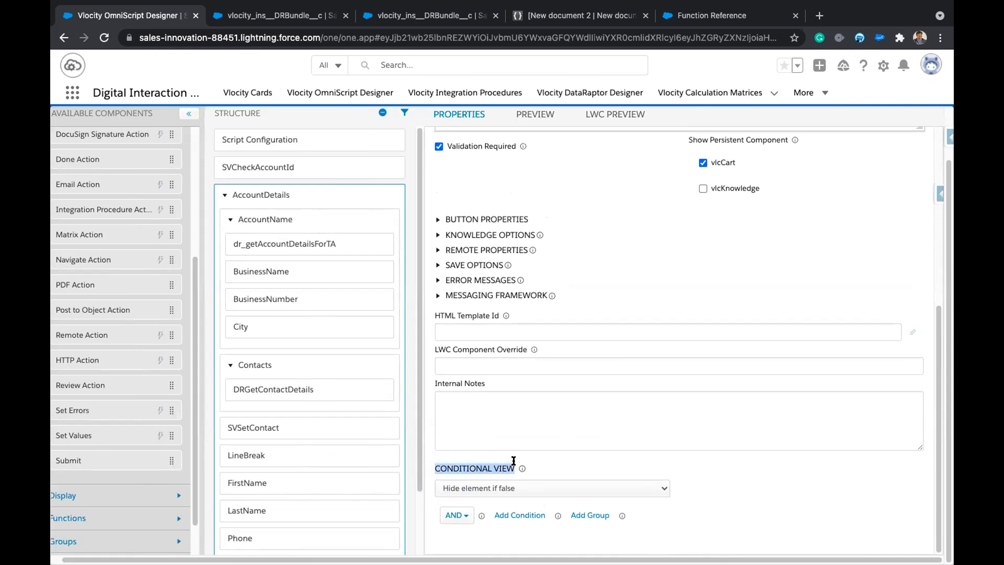
pyautogui.click(519, 516)
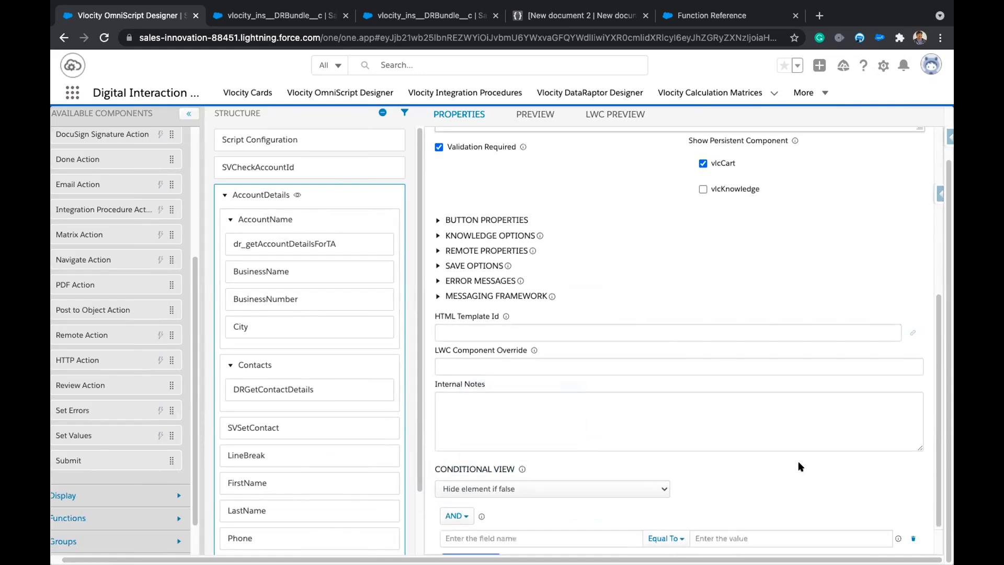
pyautogui.scroll(-2, 791, 464)
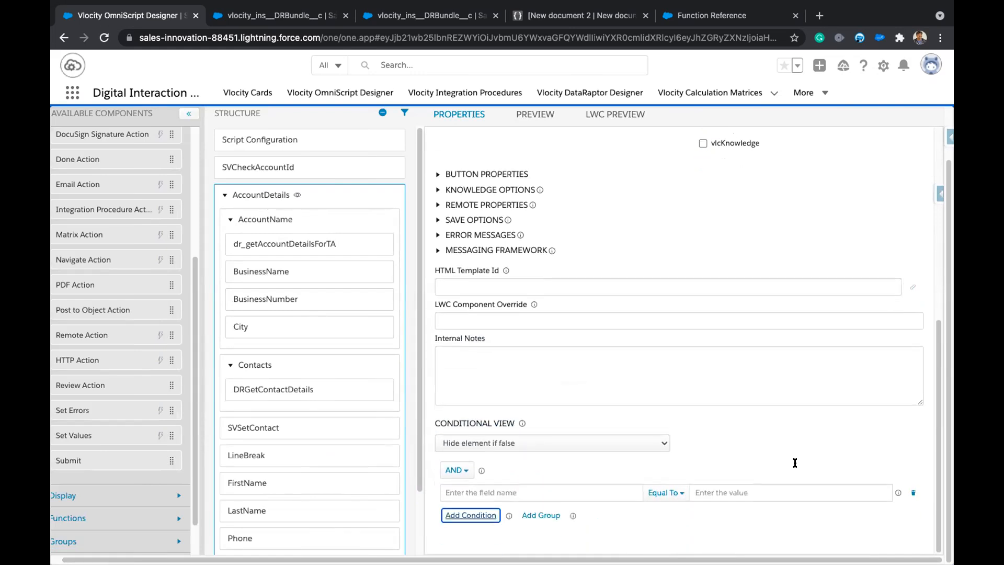
pyautogui.click(606, 493)
pyautogui.scroll(-3, 761, 438)
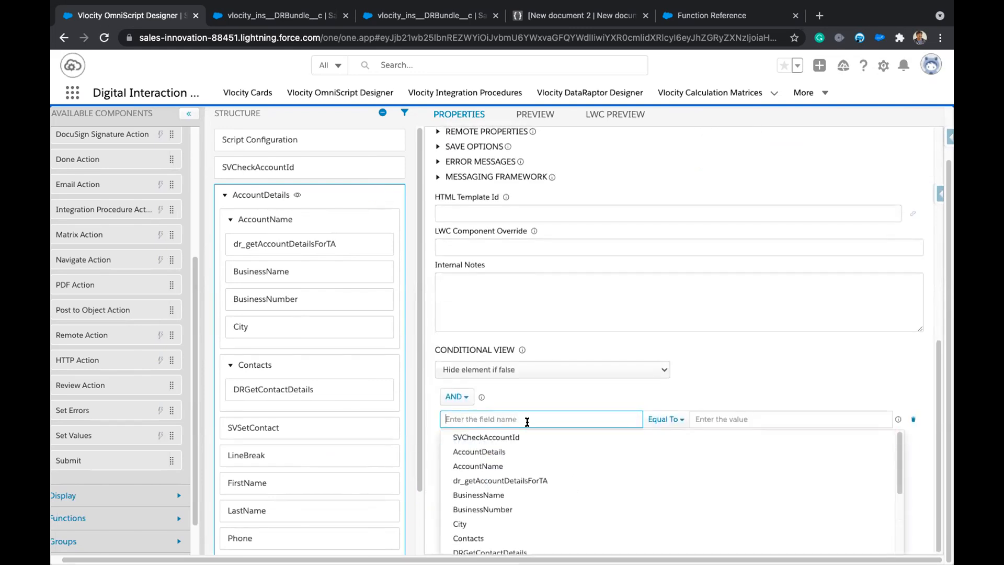
pyautogui.write('isA')
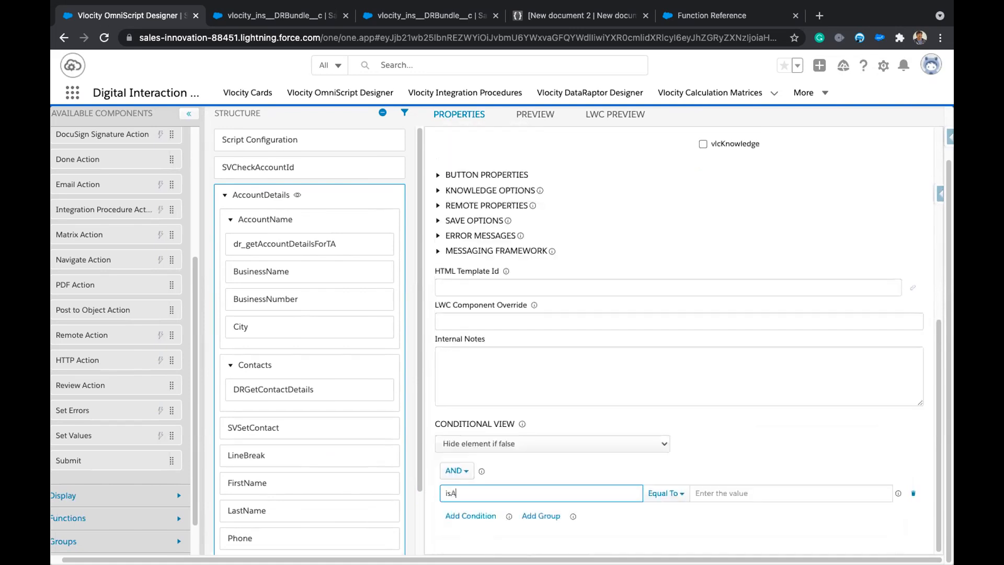
pyautogui.press('BackSpace')
pyautogui.press('BackSpace')
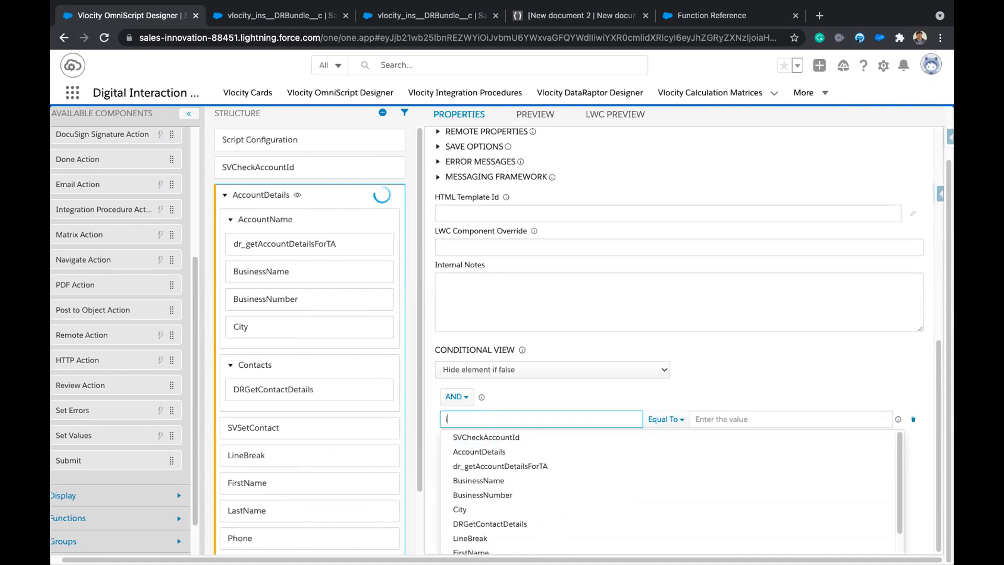
pyautogui.write('s')
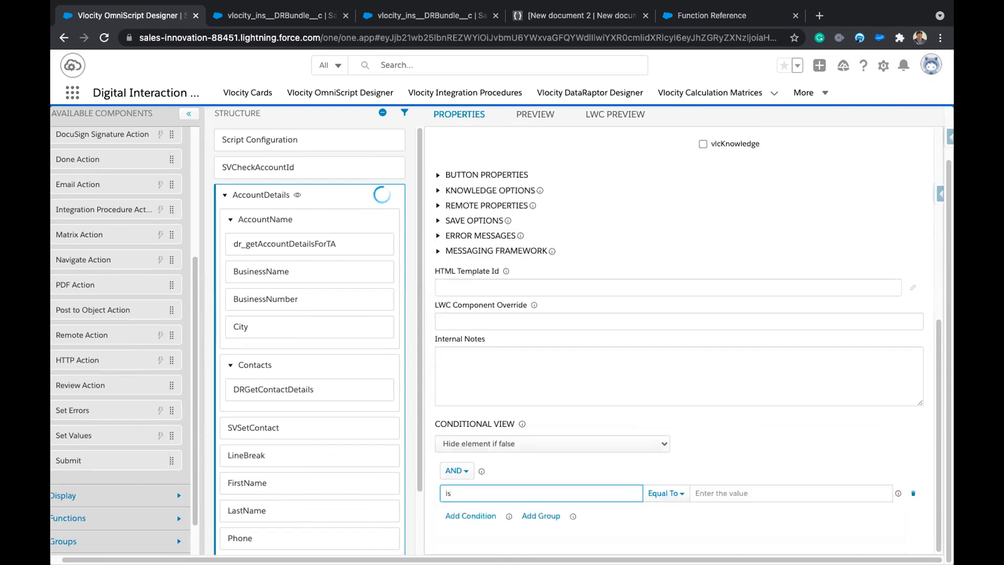
# Copy the exact isAccount field name from the preview's test data into the condition field.
pyautogui.click(614, 115)
pyautogui.click(897, 120)
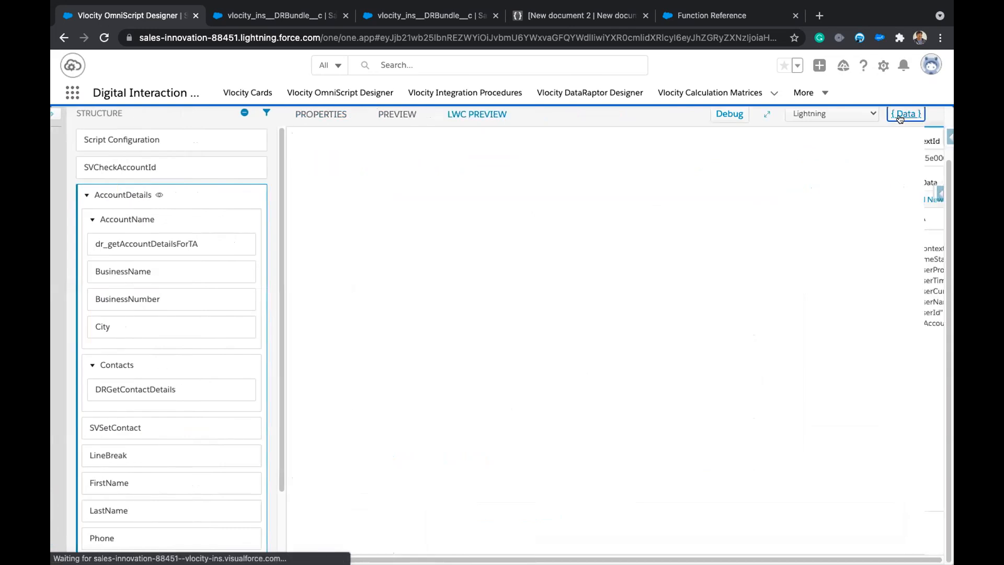
pyautogui.doubleClick(729, 323)
pyautogui.hotkey('ctrl', 'c')
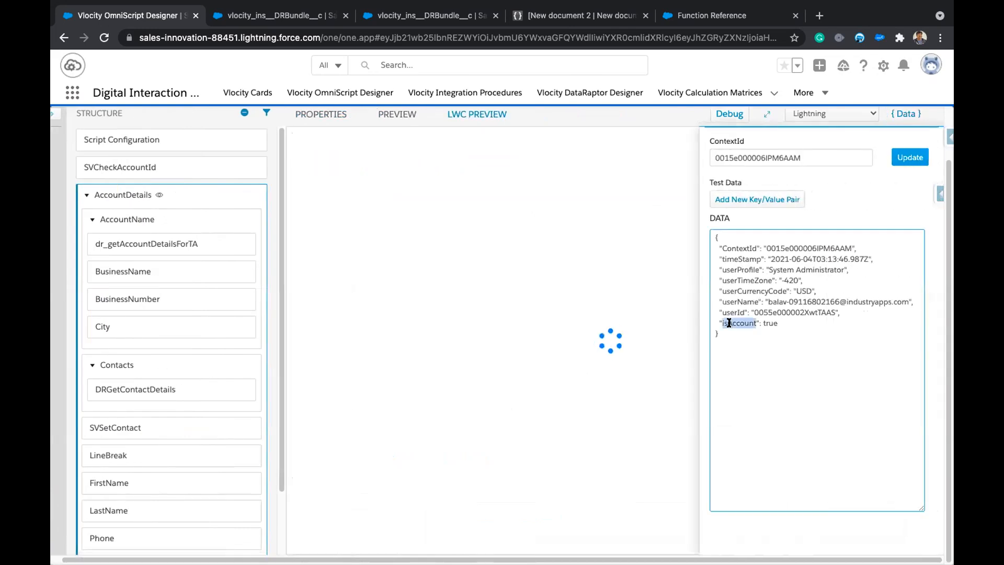
pyautogui.click(139, 193)
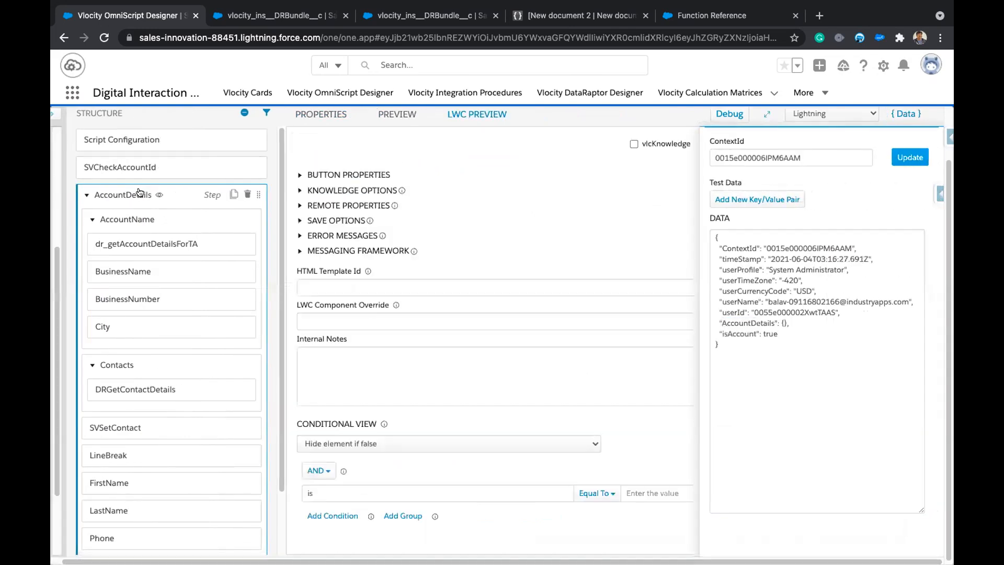
pyautogui.click(494, 492)
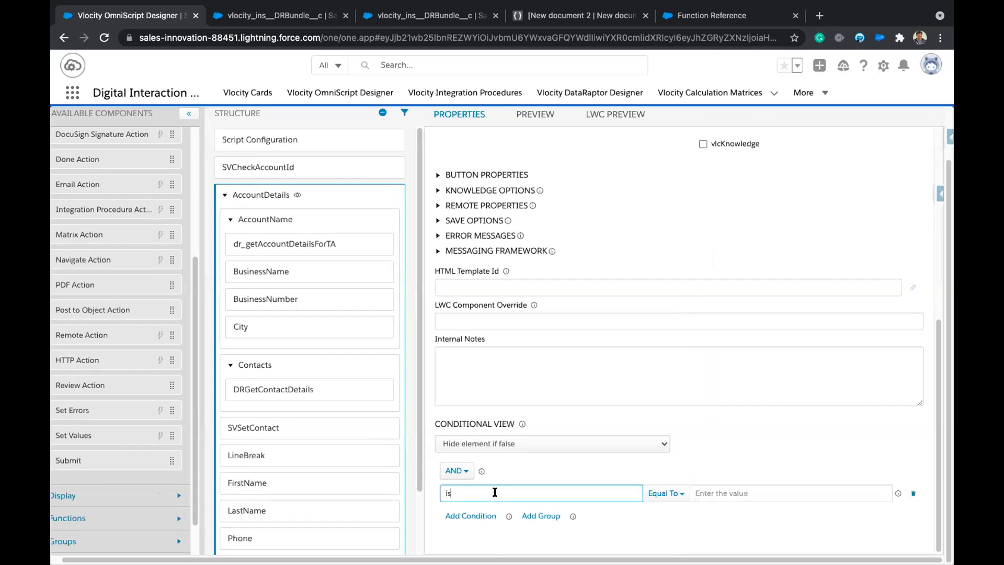
pyautogui.hotkey('ctrl', 'v')
# Set the condition's comparison value to true and open the preview to test it.
pyautogui.click(718, 492)
pyautogui.write('trie')
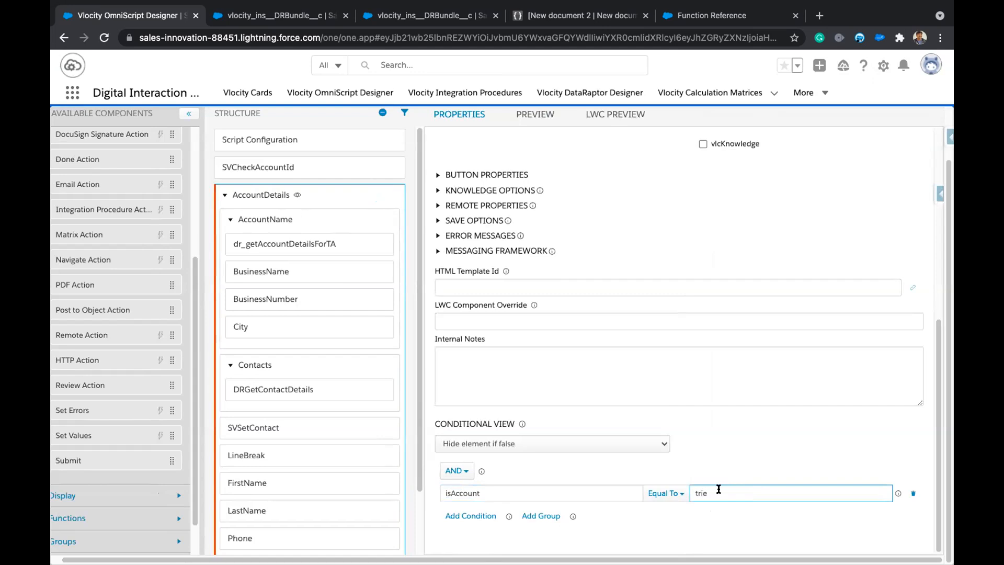
pyautogui.press('BackSpace')
pyautogui.press('BackSpace')
pyautogui.write('ue')
pyautogui.click(710, 426)
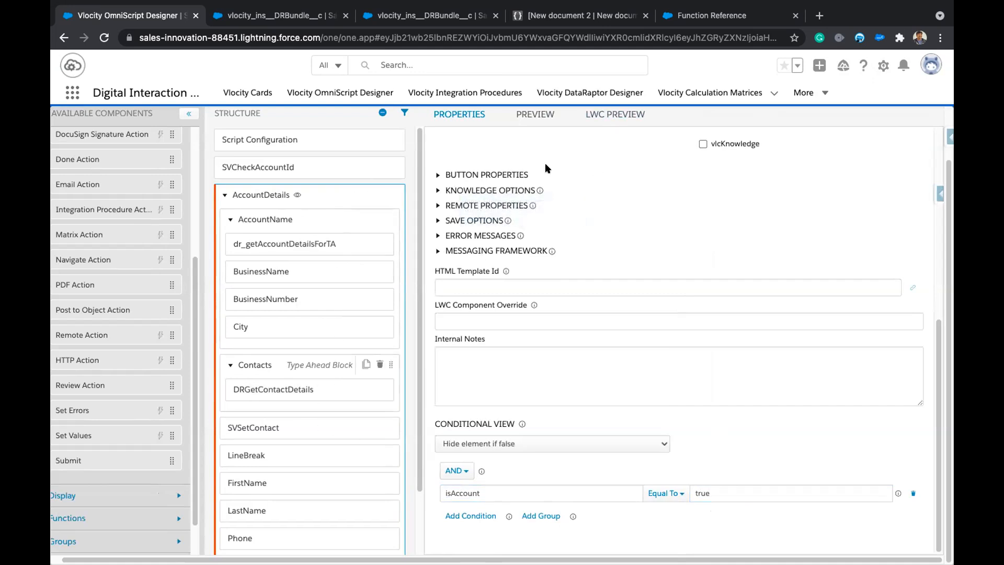
pyautogui.click(608, 115)
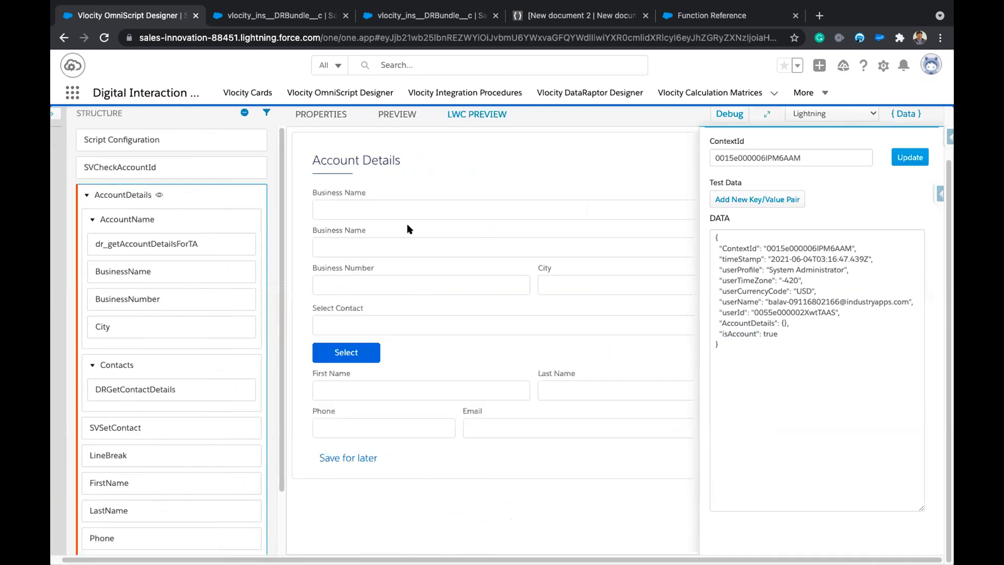
# Clear the ContextId test value and reload the preview without it.
pyautogui.doubleClick(817, 156)
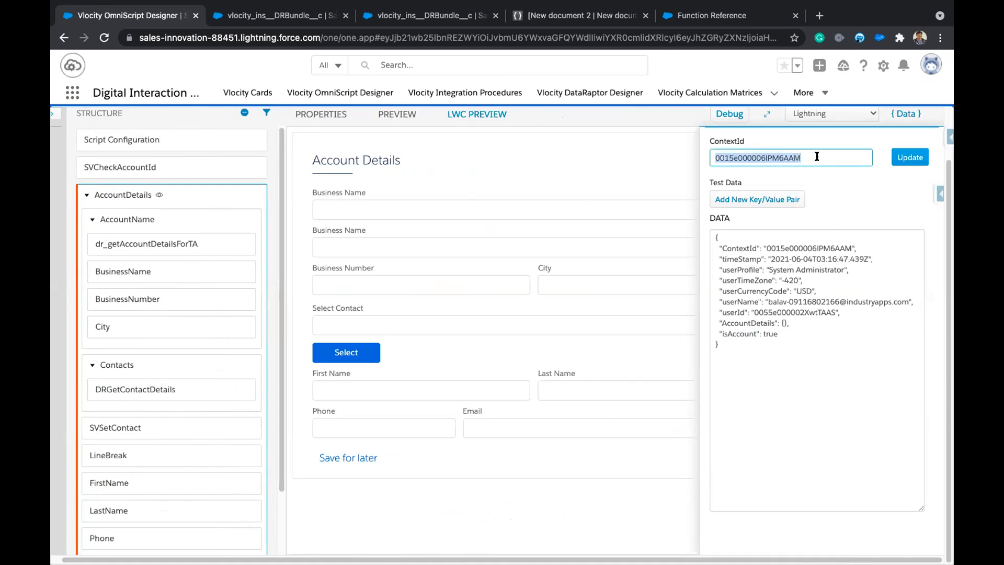
pyautogui.press('BackSpace')
pyautogui.click(896, 155)
pyautogui.click(905, 112)
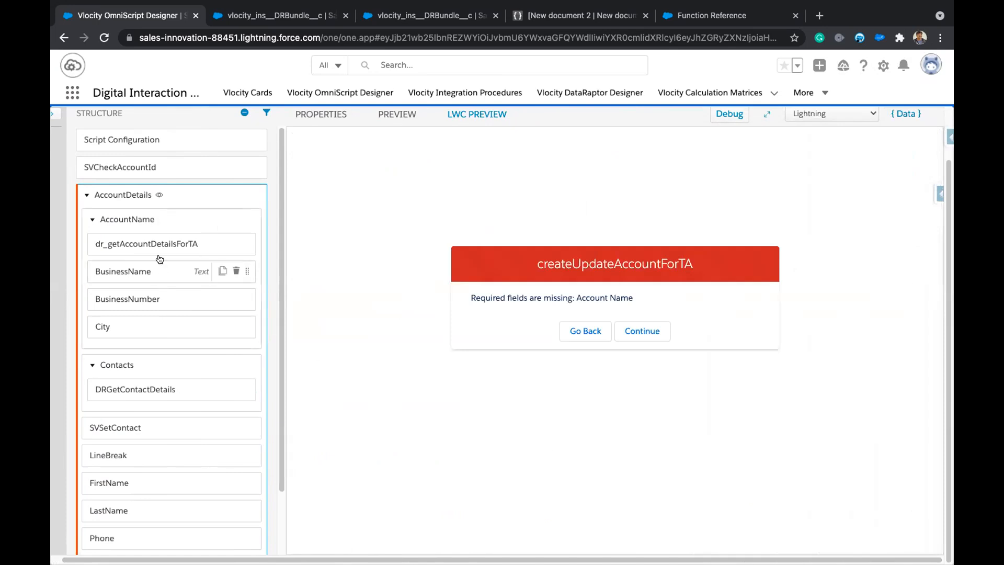
# Dismiss the createUpdateAccountForTA missing-field error and reopen the AccountDetails step's properties.
pyautogui.scroll(-2, 224, 422)
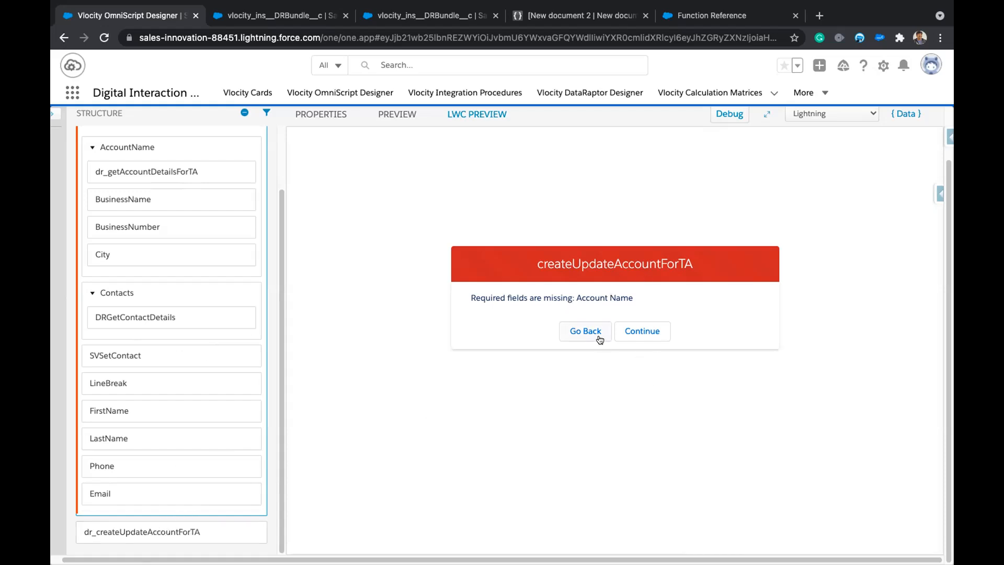
pyautogui.click(641, 331)
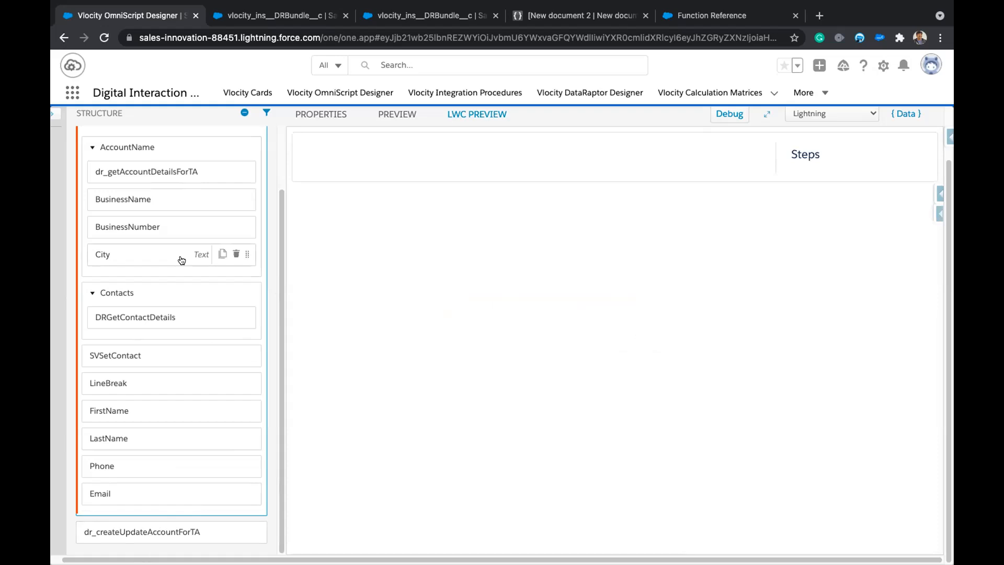
pyautogui.scroll(2, 183, 259)
pyautogui.click(155, 194)
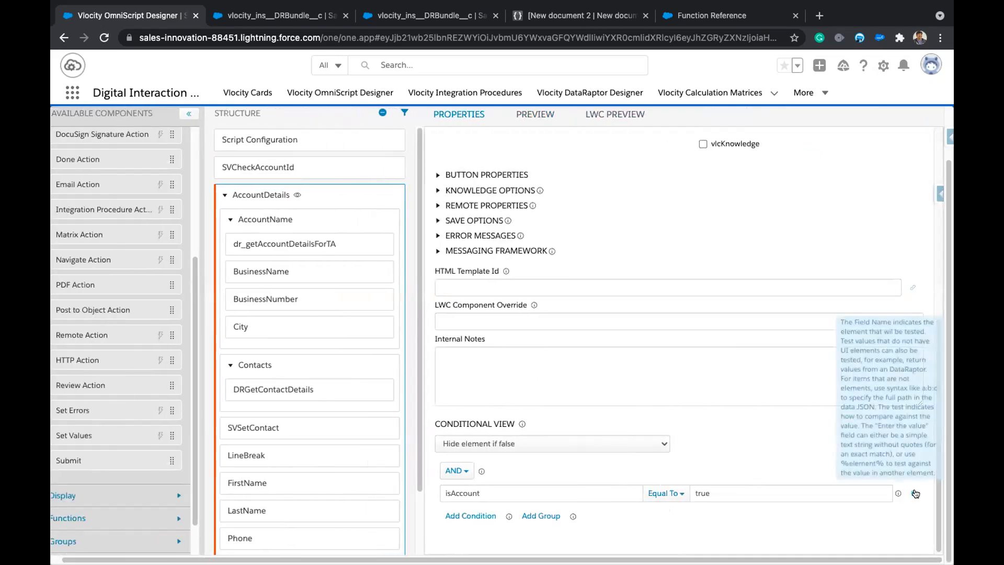
# Delete the isAccount condition from the AccountDetails step's conditional view.
pyautogui.click(913, 493)
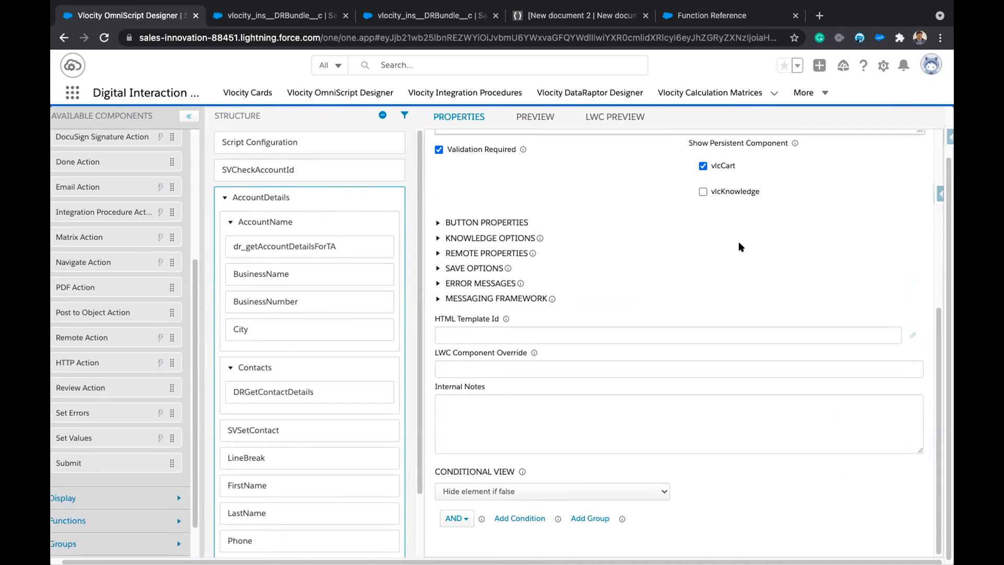
pyautogui.scroll(1, 738, 241)
pyautogui.scroll(1, 301, 179)
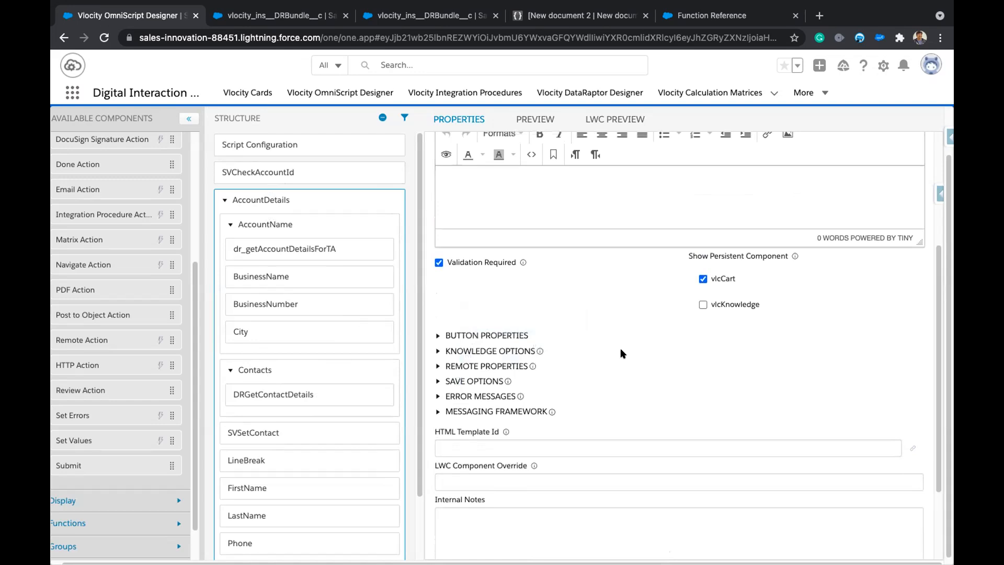
pyautogui.scroll(4, 622, 354)
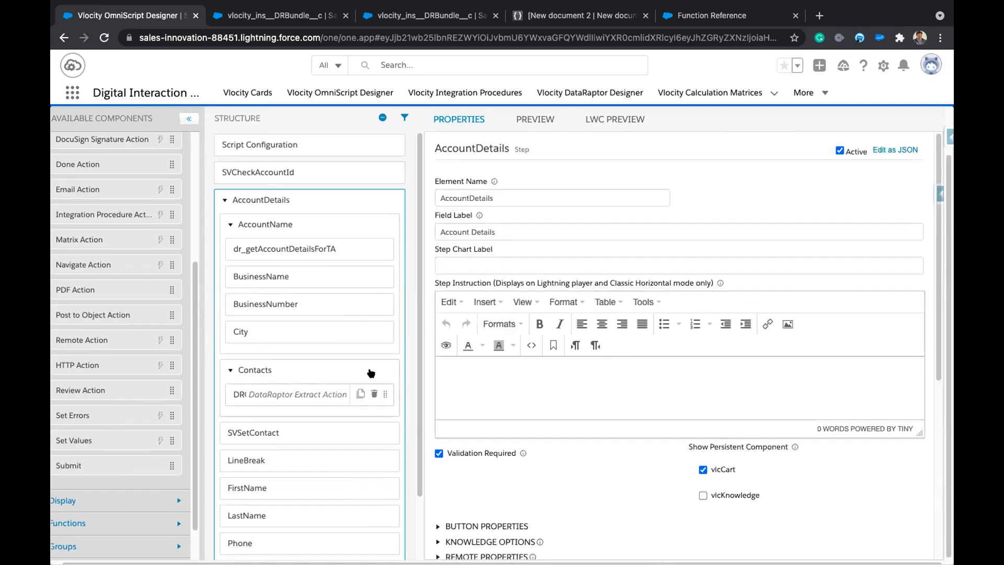
pyautogui.scroll(2, 340, 398)
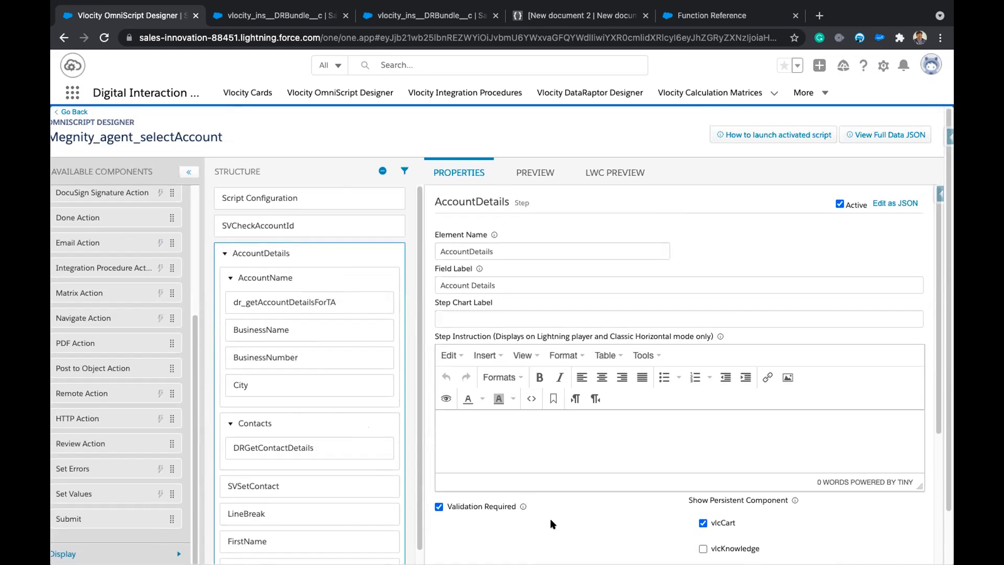
pyautogui.scroll(-1, 550, 519)
pyautogui.click(294, 197)
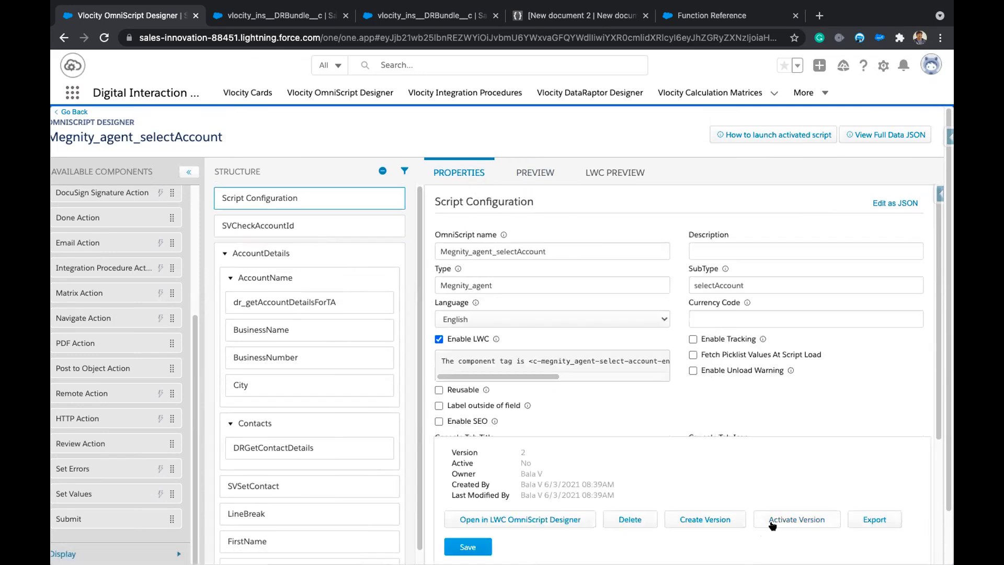
# Create version 3 of Megnity_agent_selectAccount from its Script Configuration.
pyautogui.click(706, 519)
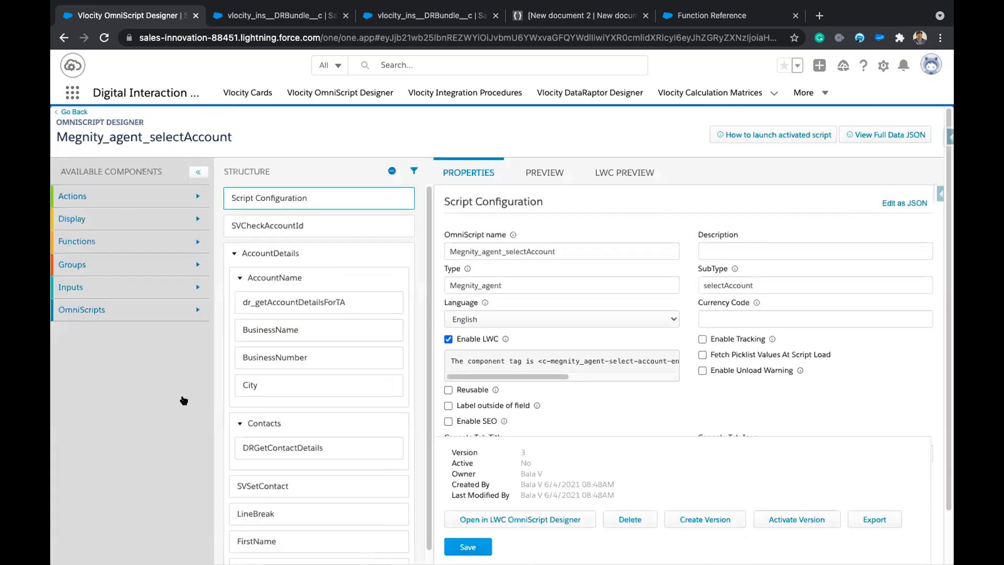
pyautogui.scroll(-1, 139, 400)
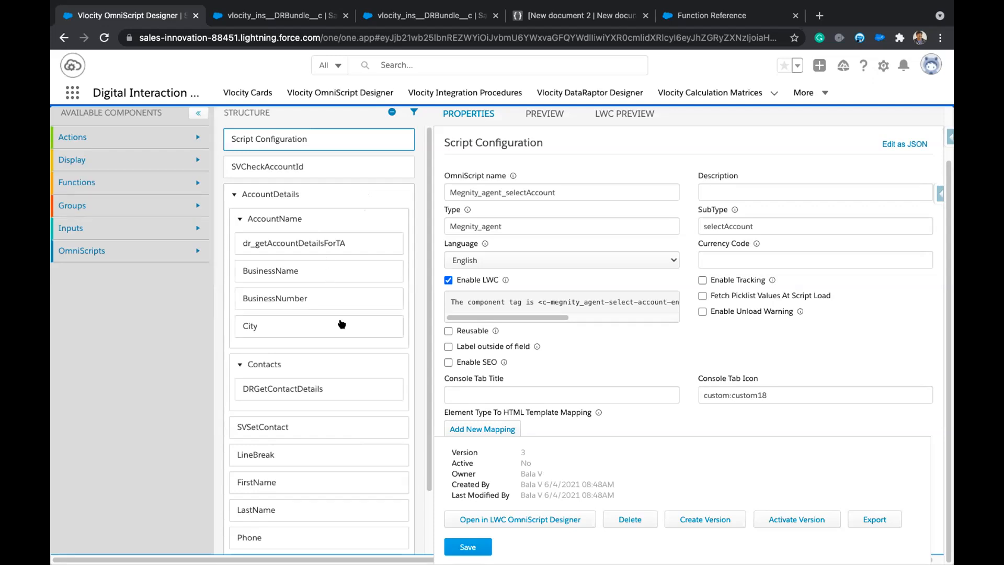
# Deactivate the Contacts block and the SVSetContact and LineBreak elements.
pyautogui.click(240, 365)
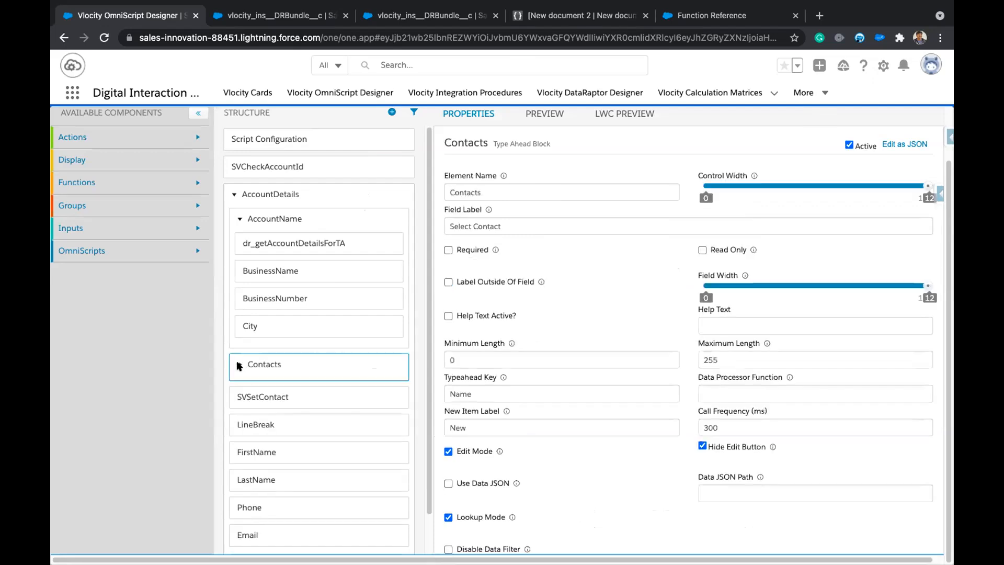
pyautogui.click(849, 144)
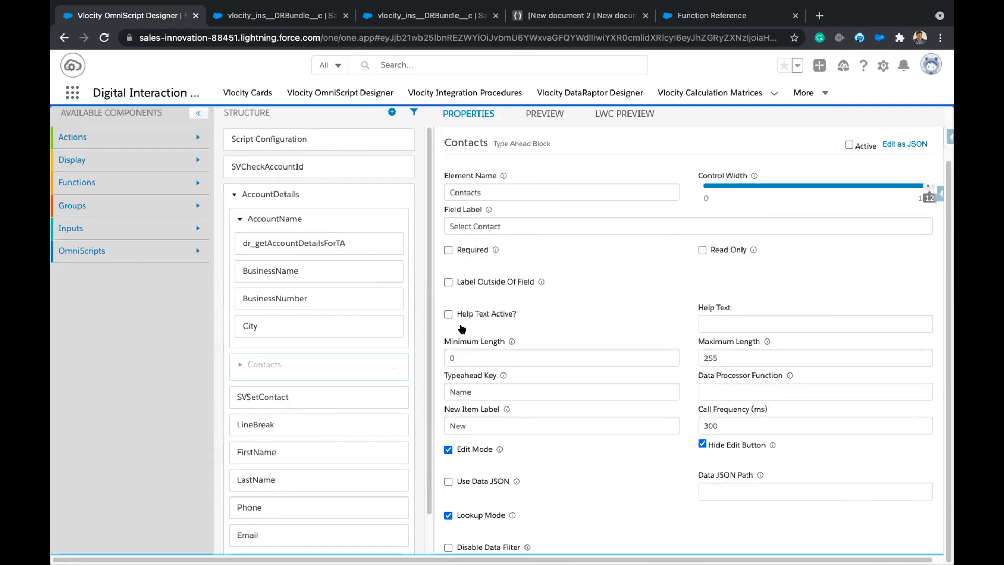
pyautogui.click(304, 394)
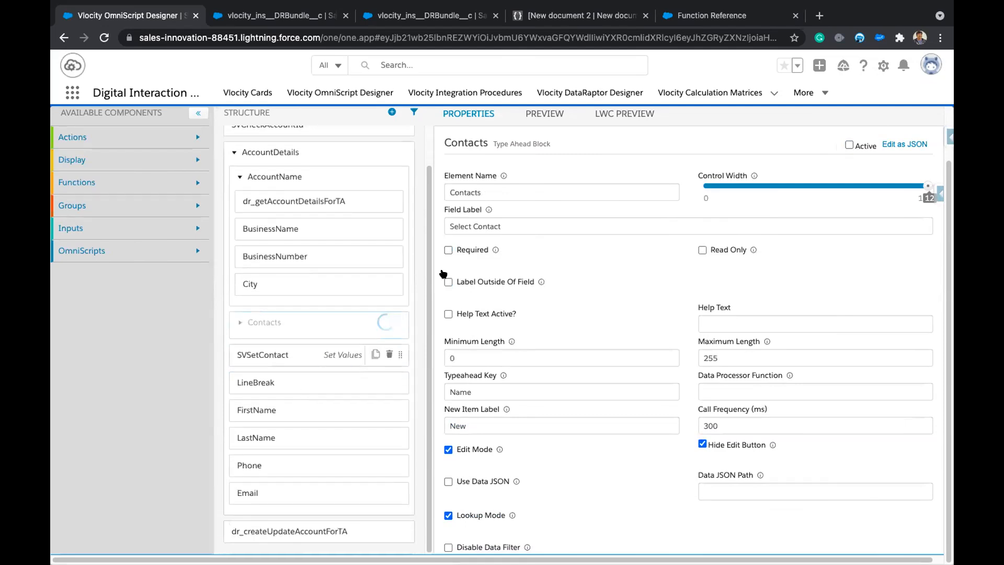
pyautogui.click(858, 144)
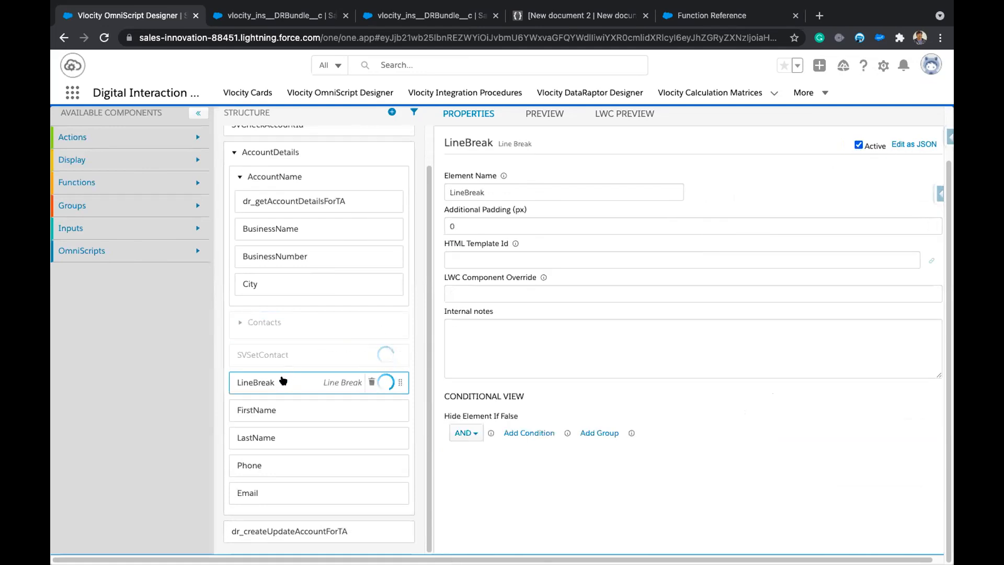
pyautogui.click(858, 144)
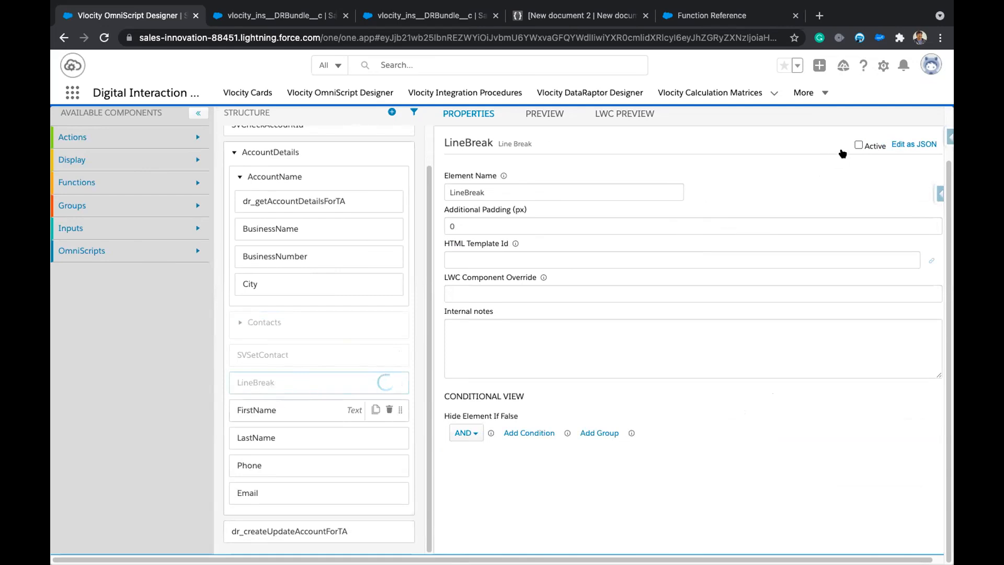
# Deactivate the LastName, Phone and Email fields, then expand the Groups component list.
pyautogui.click(282, 440)
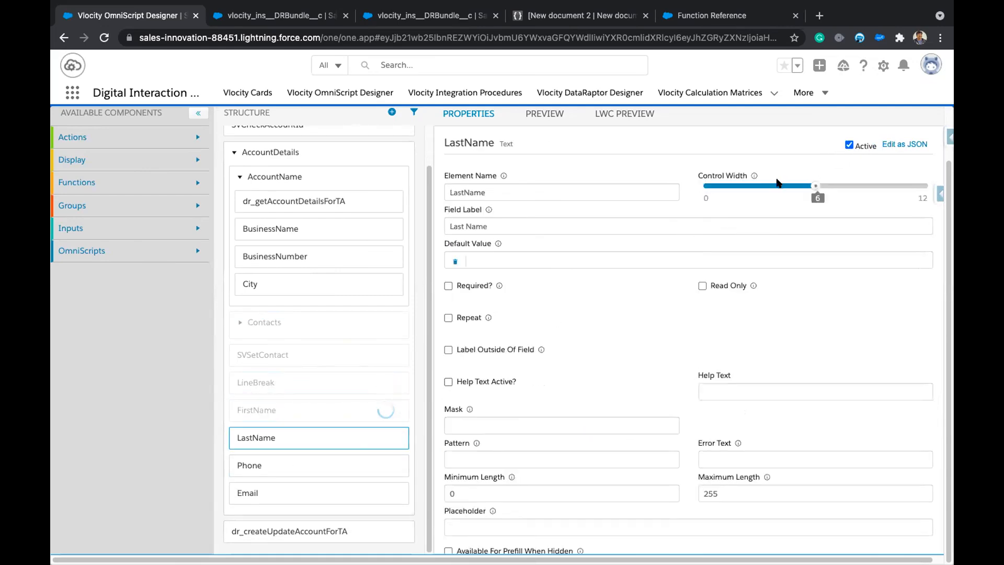
pyautogui.click(849, 145)
pyautogui.click(284, 471)
pyautogui.click(850, 145)
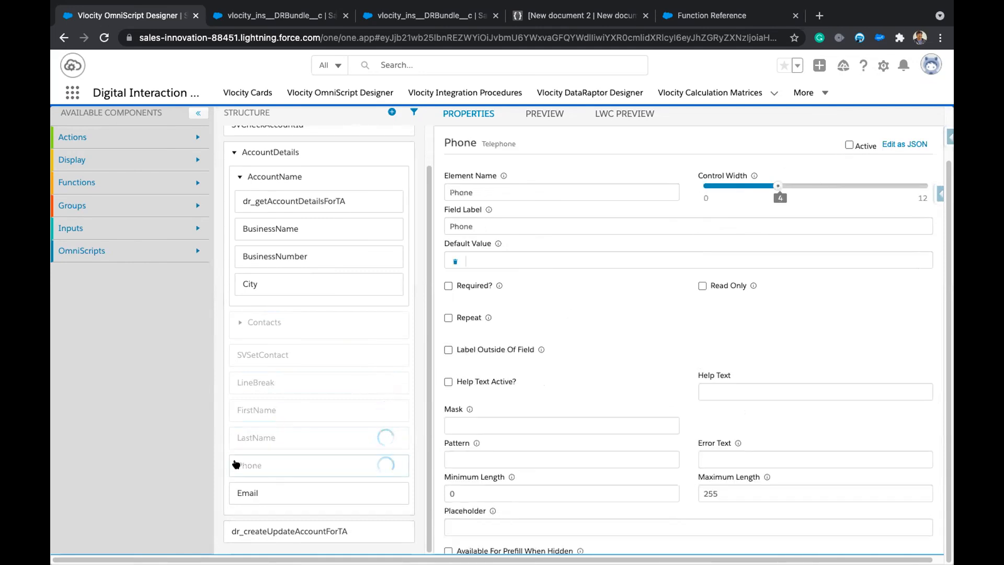
pyautogui.click(246, 485)
pyautogui.click(848, 144)
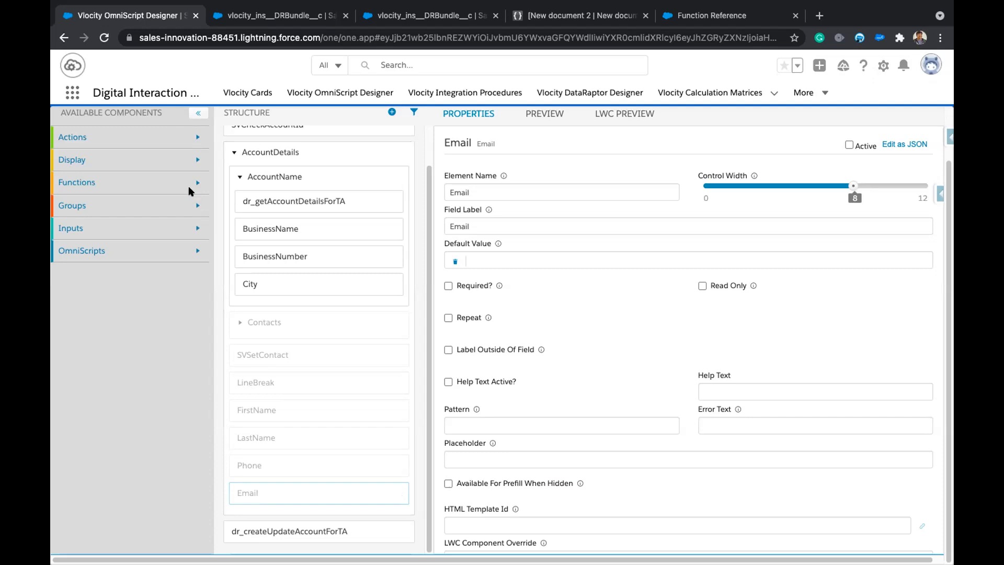
pyautogui.click(198, 204)
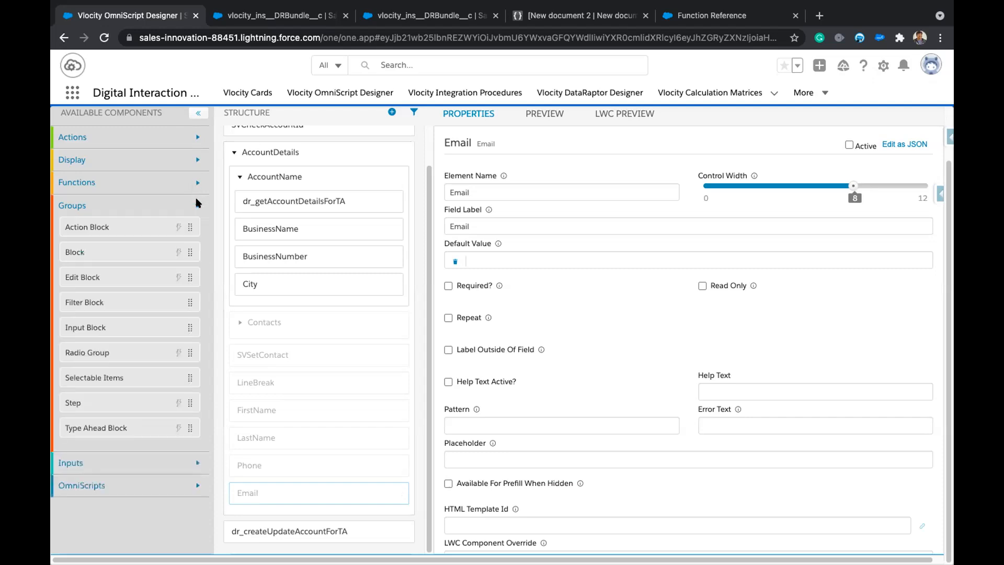
# Add a new Step after dr_createUpdateAccountForTA and name it Contacts.
pyautogui.moveTo(116, 400); pyautogui.dragTo(314, 523)
pyautogui.scroll(-2, 330, 384)
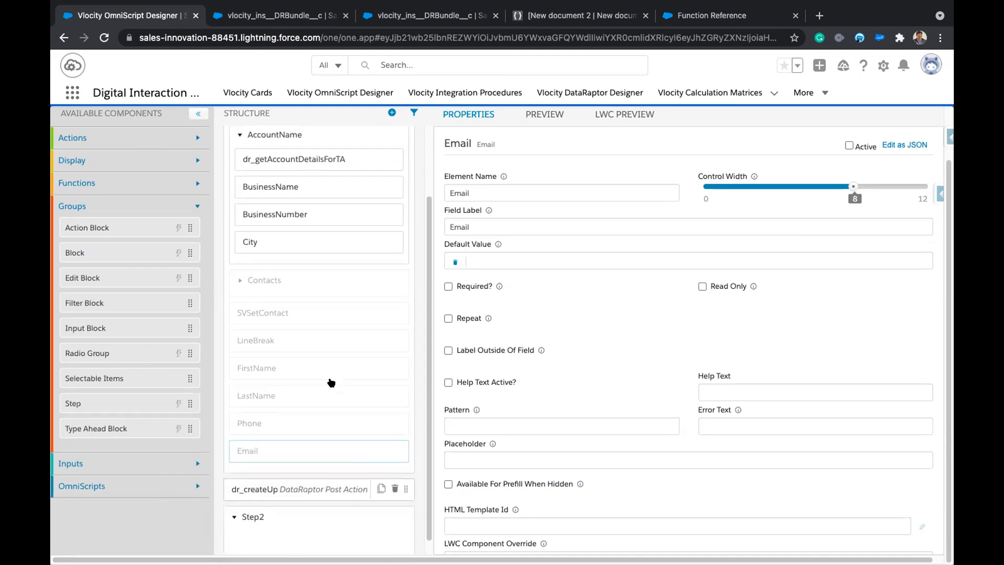
pyautogui.click(311, 511)
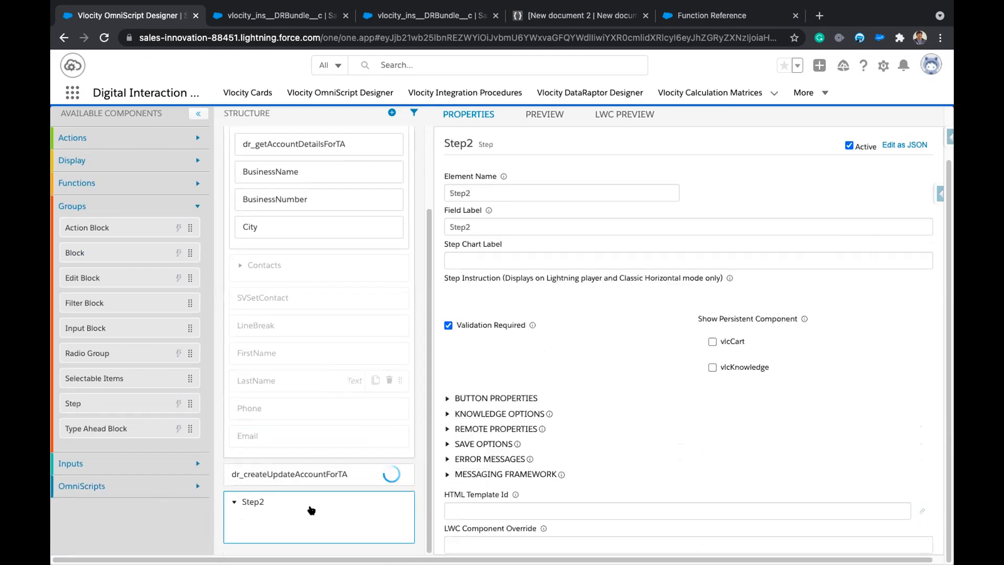
pyautogui.doubleClick(518, 192)
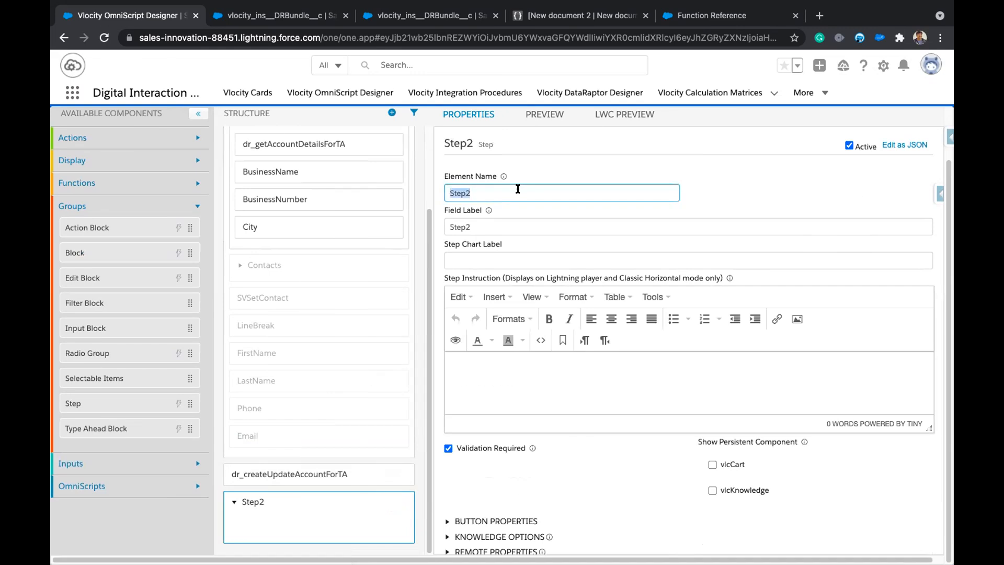
pyautogui.write('Conta')
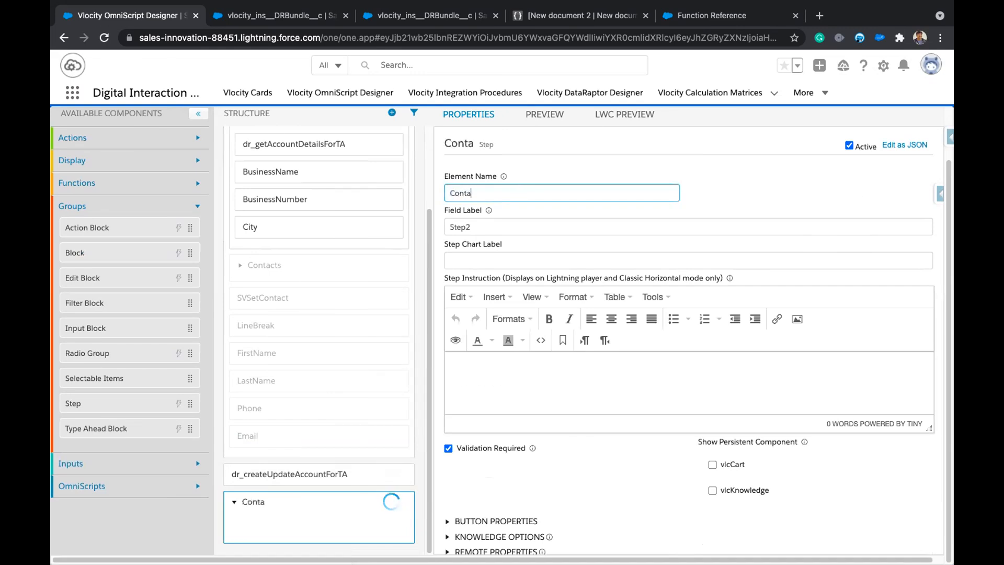
pyautogui.write('cts')
pyautogui.press('Tab')
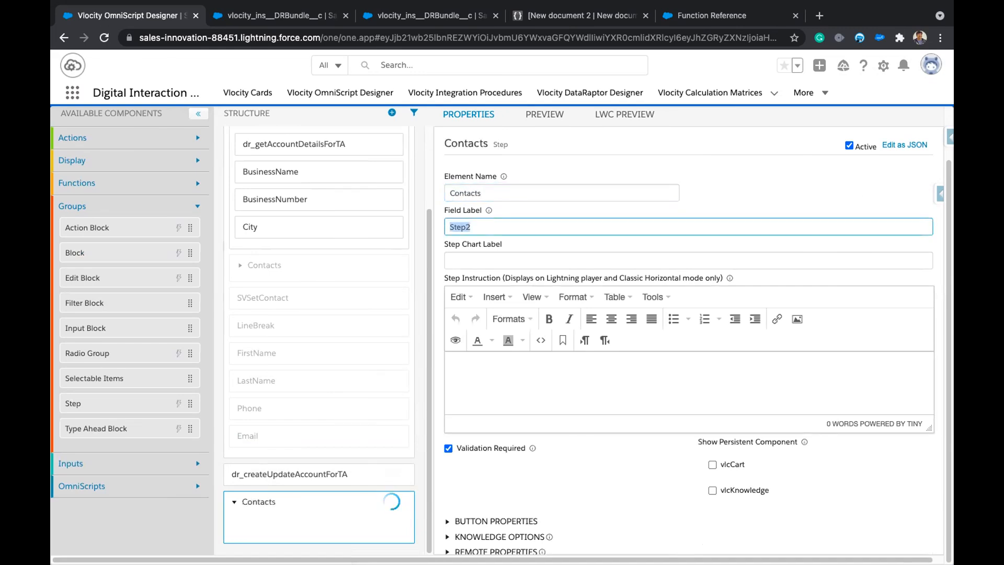
pyautogui.write('Contacts')
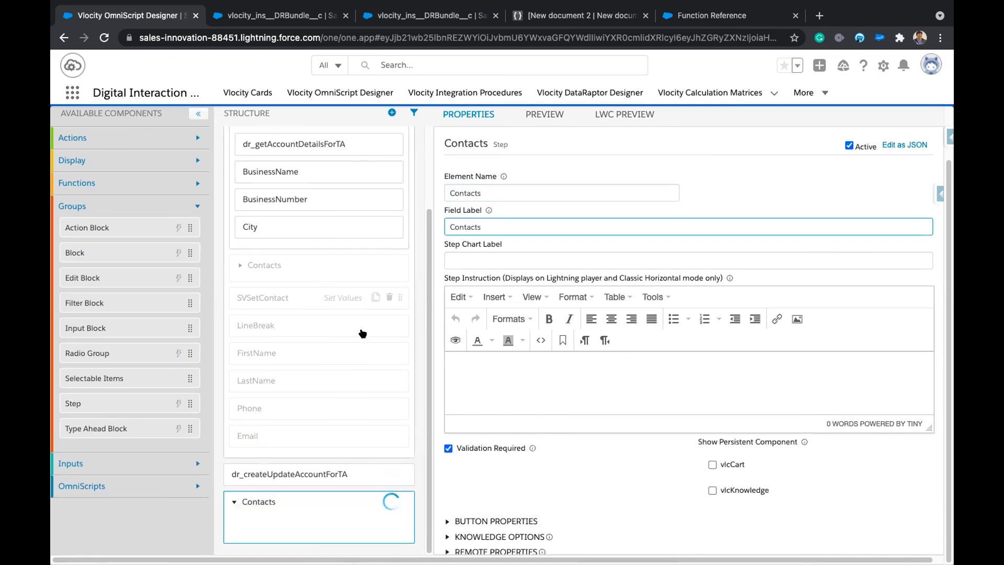
# Change the new step's element name to ContactList.
pyautogui.scroll(1, 356, 331)
pyautogui.scroll(2, 355, 330)
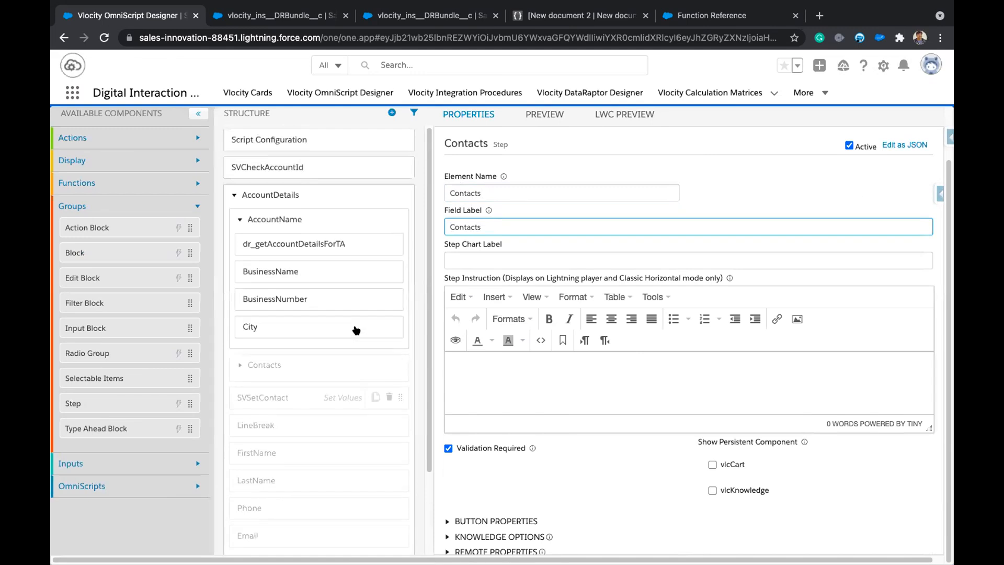
pyautogui.scroll(-2, 335, 326)
pyautogui.scroll(-1, 312, 264)
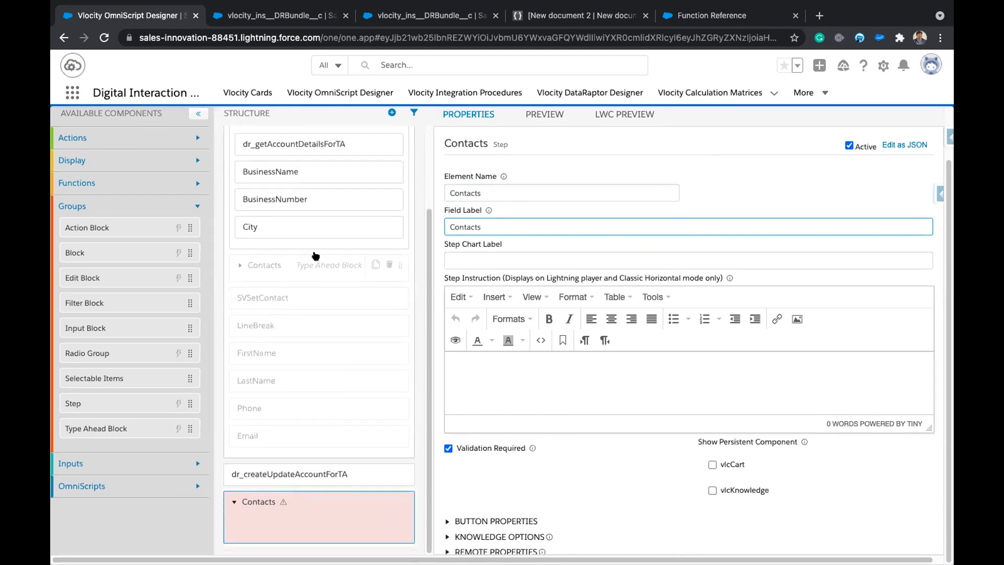
pyautogui.click(589, 185)
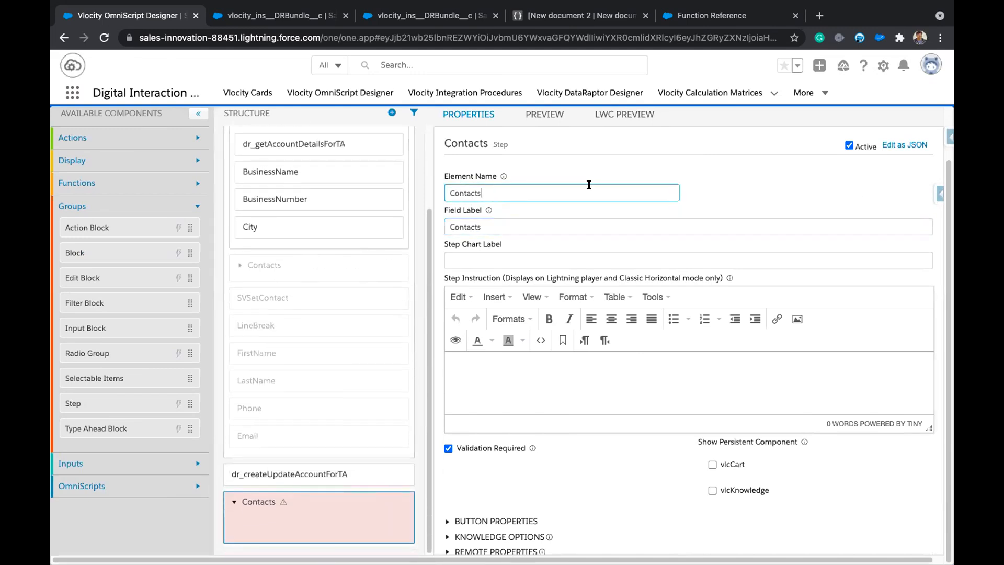
pyautogui.press('BackSpace')
pyautogui.write('List')
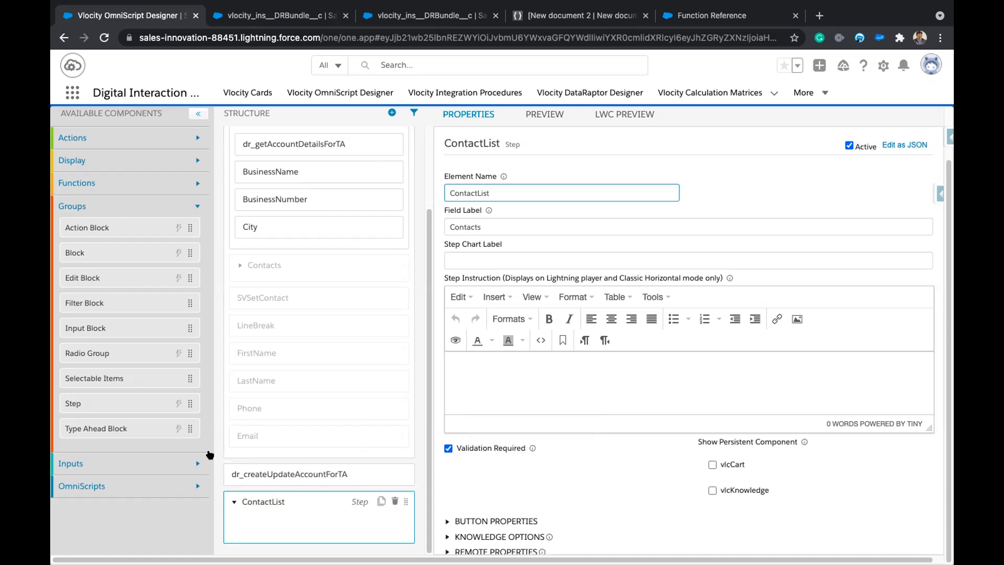
pyautogui.click(92, 275)
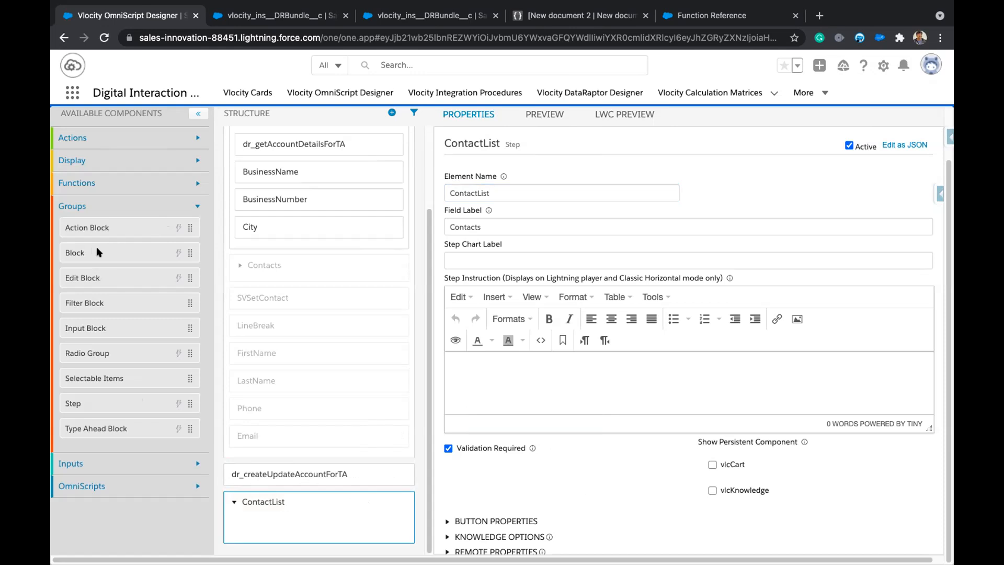
# Drop a Block into the ContactList step, cancelling the delete prompt so Block1 stays.
pyautogui.moveTo(167, 253); pyautogui.dragTo(274, 522)
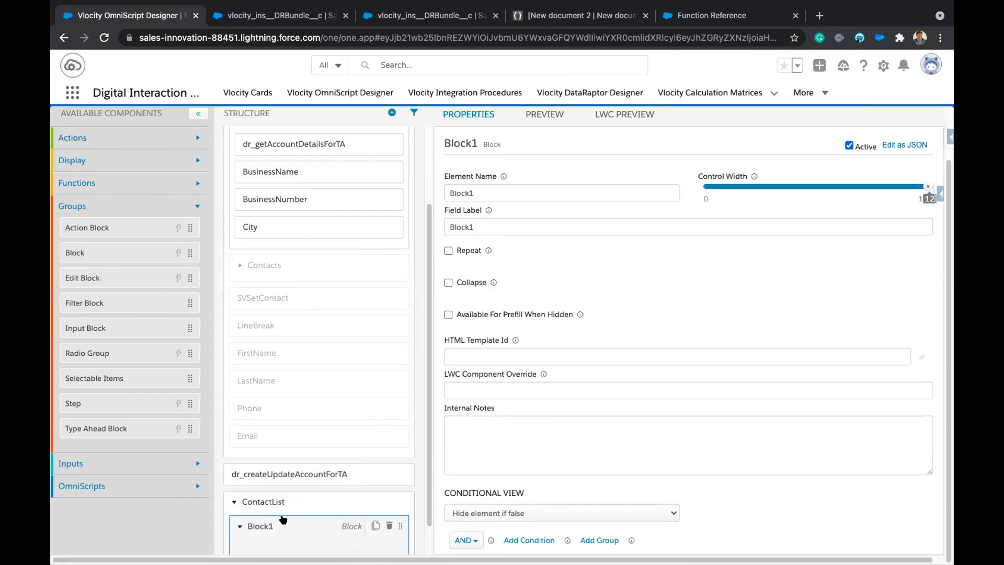
pyautogui.scroll(-1, 283, 518)
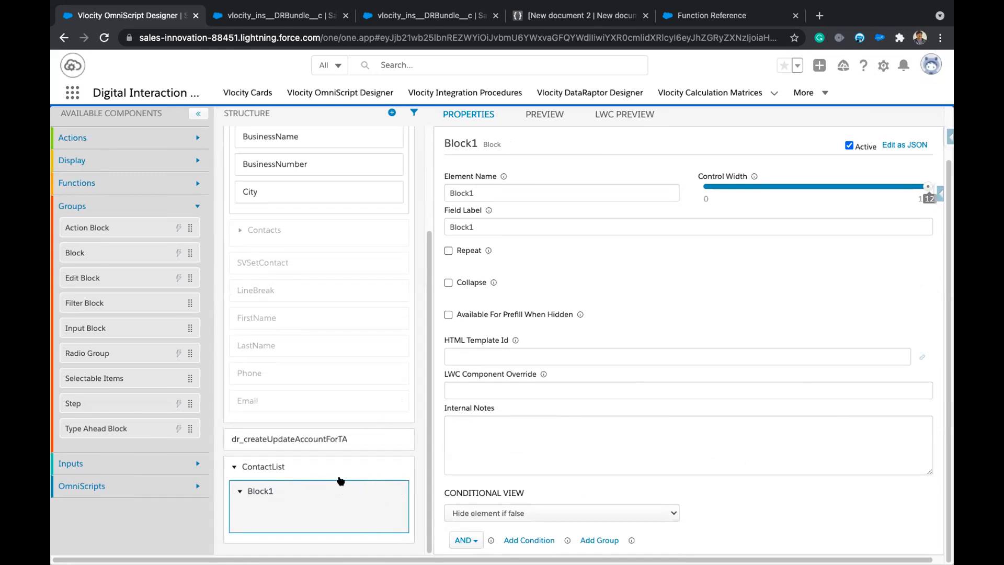
pyautogui.click(387, 492)
pyautogui.click(620, 204)
pyautogui.scroll(2, 117, 205)
pyautogui.click(197, 263)
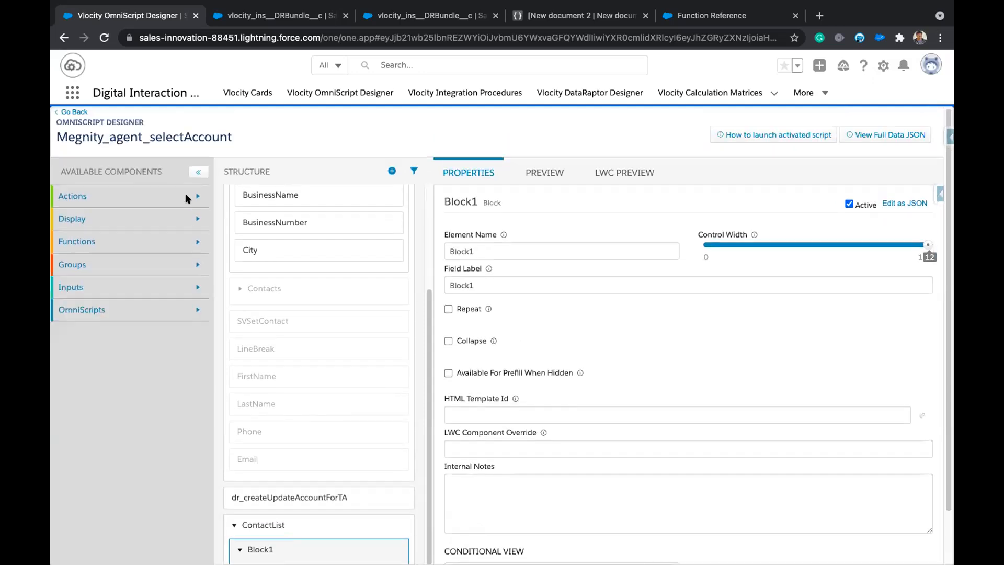
# Add a DataRaptor Extract Action just above the ContactList step.
pyautogui.click(191, 196)
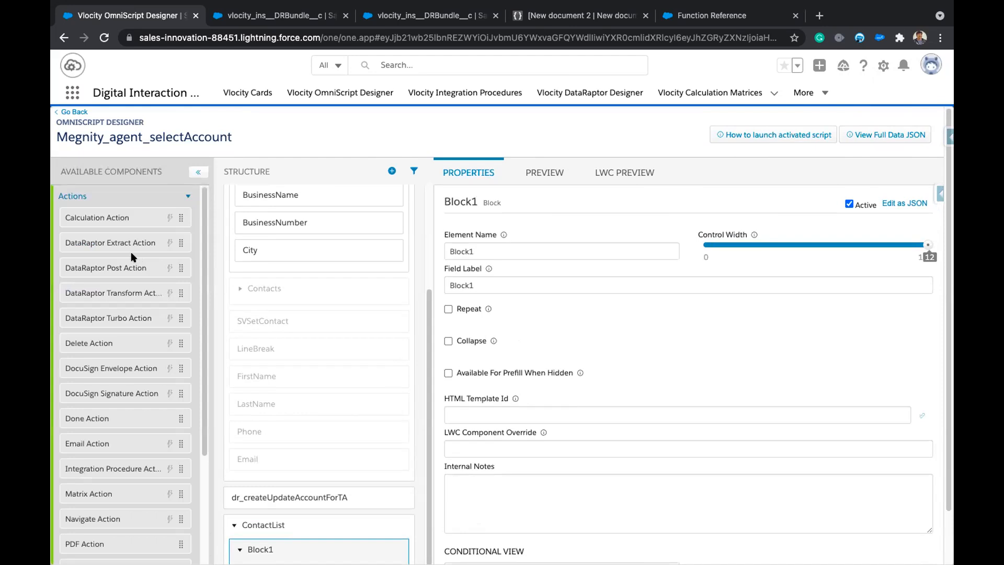
pyautogui.moveTo(122, 241); pyautogui.dragTo(333, 516)
pyautogui.scroll(-1, 336, 410)
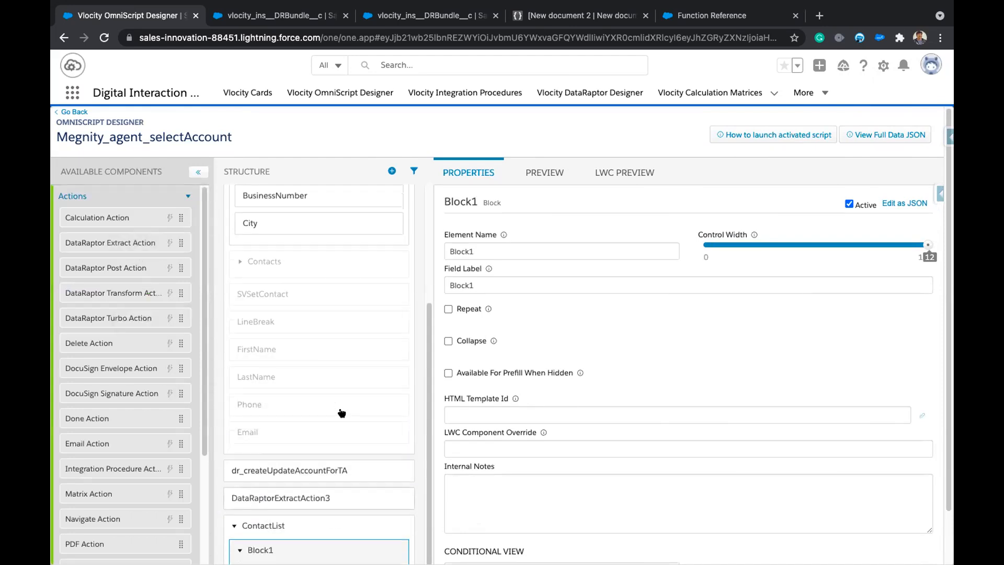
pyautogui.click(311, 500)
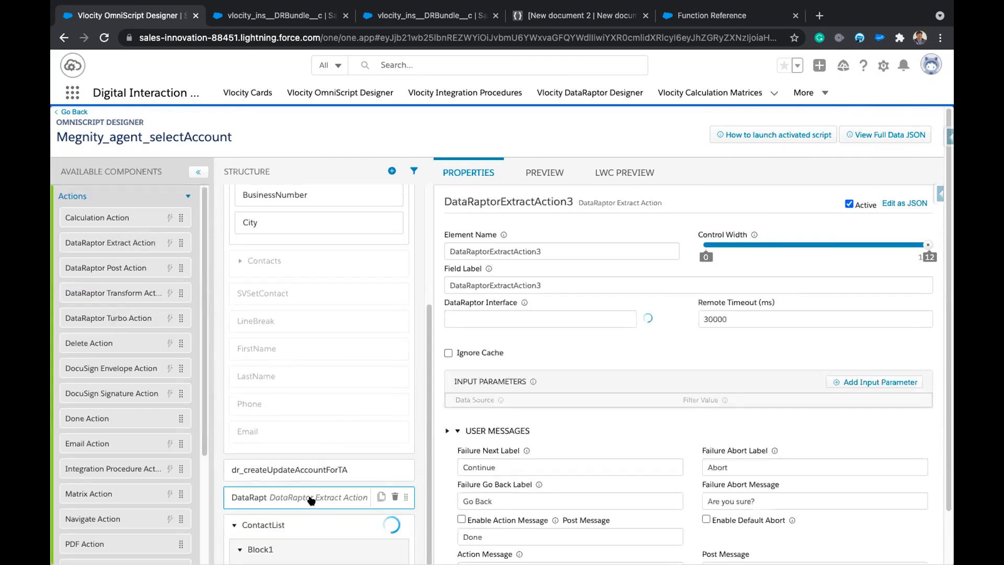
# Copy the account id data source path from the existing Contacts DRGetContactDetails action.
pyautogui.click(292, 261)
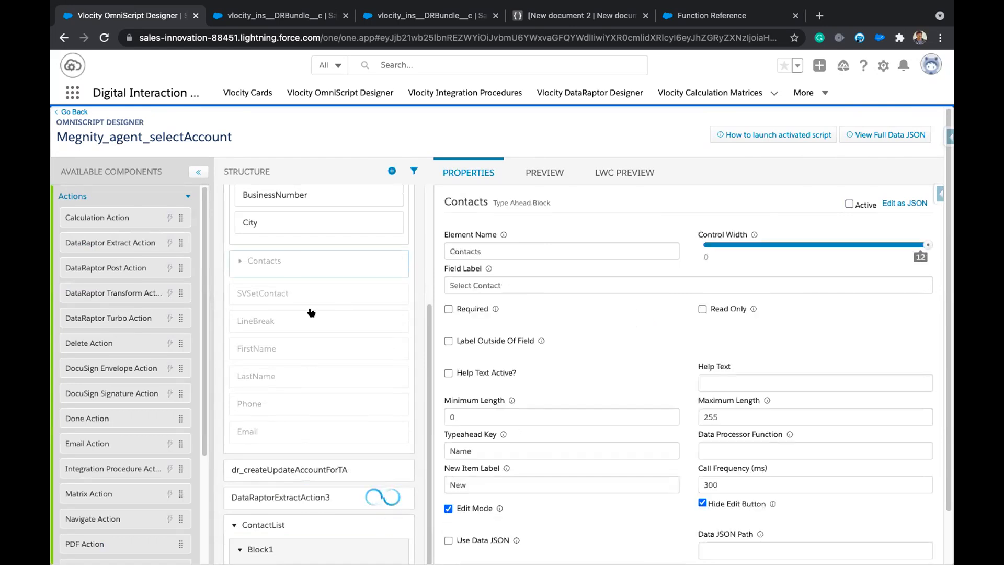
pyautogui.click(240, 260)
pyautogui.click(267, 288)
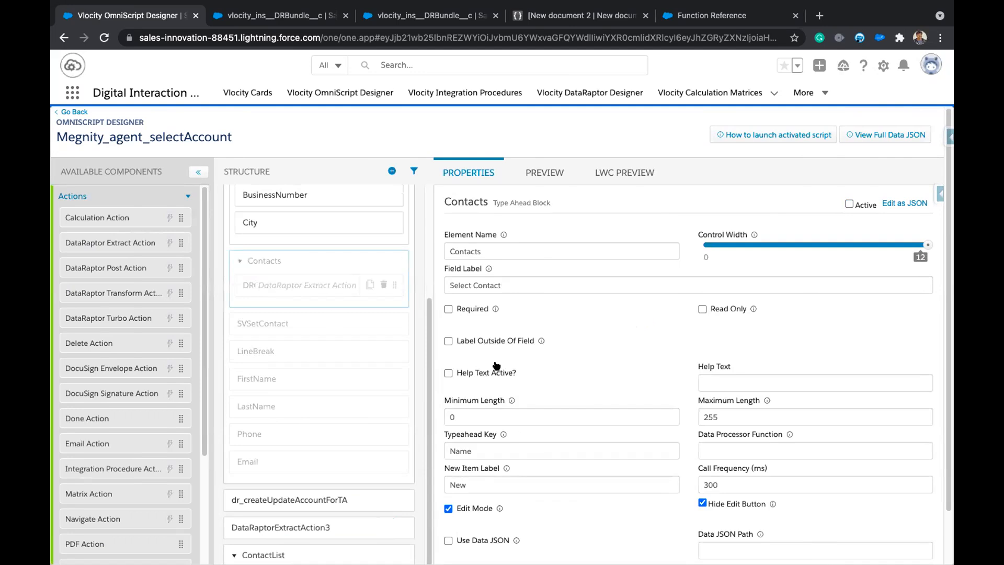
pyautogui.moveTo(595, 413); pyautogui.dragTo(433, 420)
pyautogui.hotkey('ctrl', 'c')
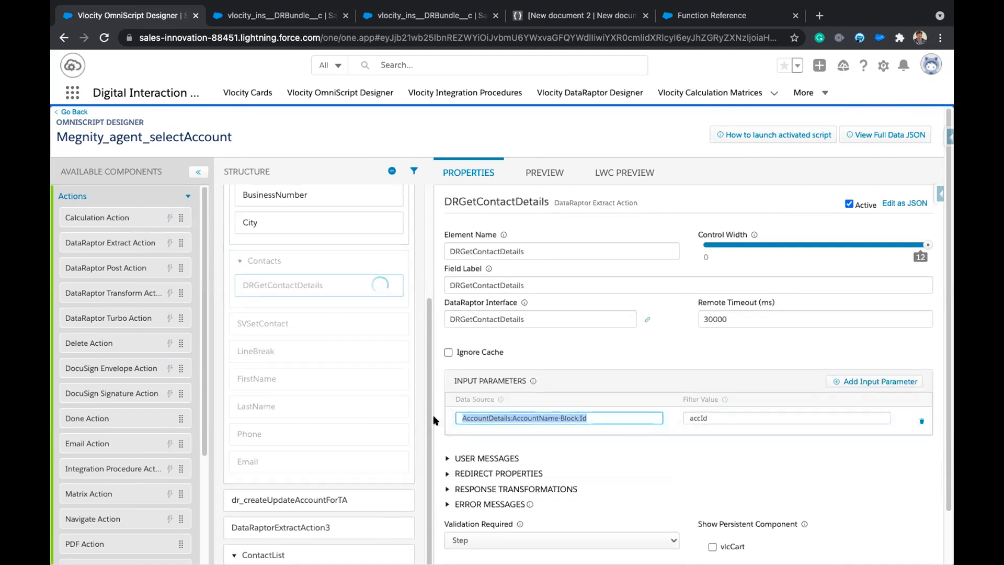
pyautogui.click(235, 256)
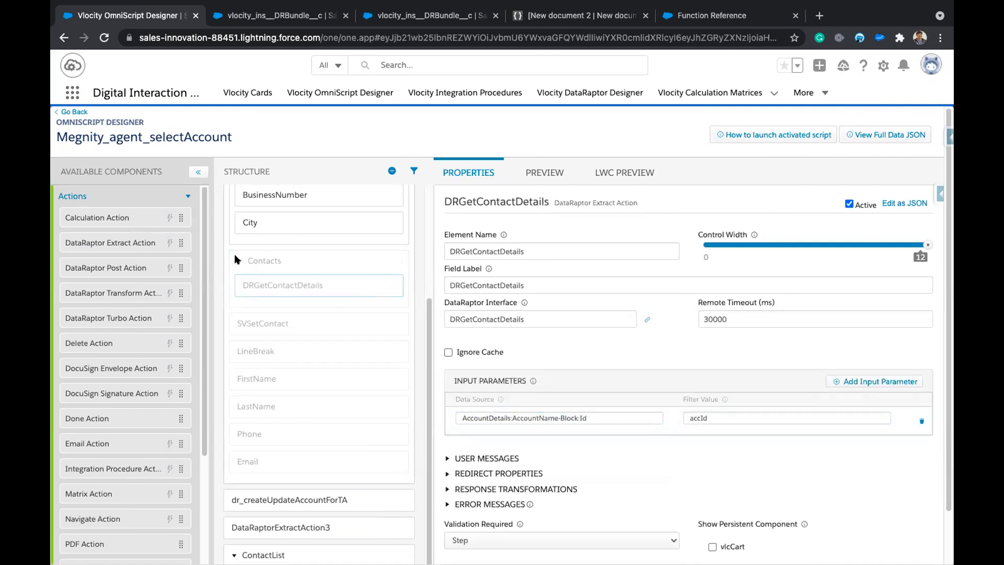
pyautogui.click(236, 259)
pyautogui.scroll(-1, 334, 376)
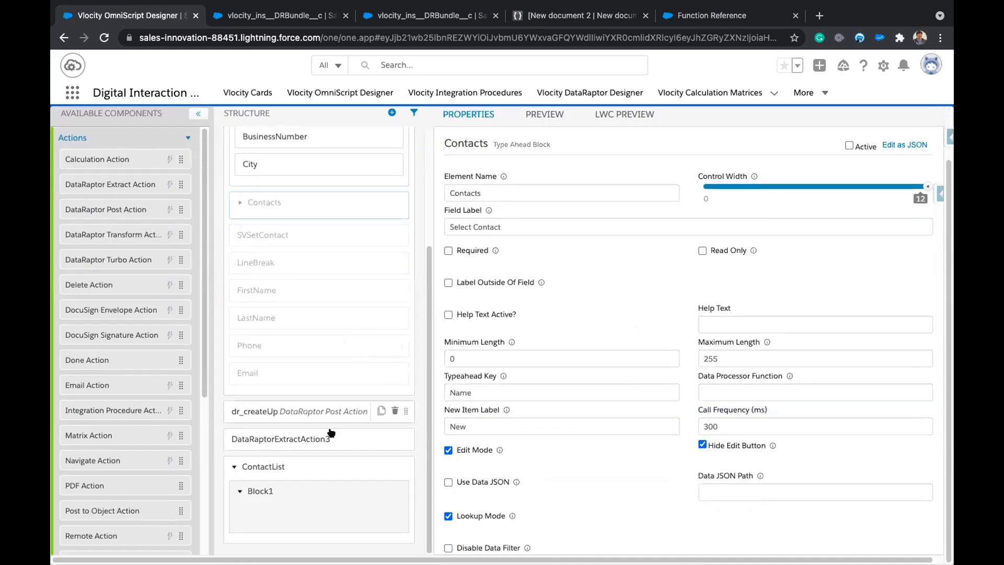
# Give the new extract action input parameter AccountDetails:AccountName-Block:Id mapped to accId.
pyautogui.click(291, 438)
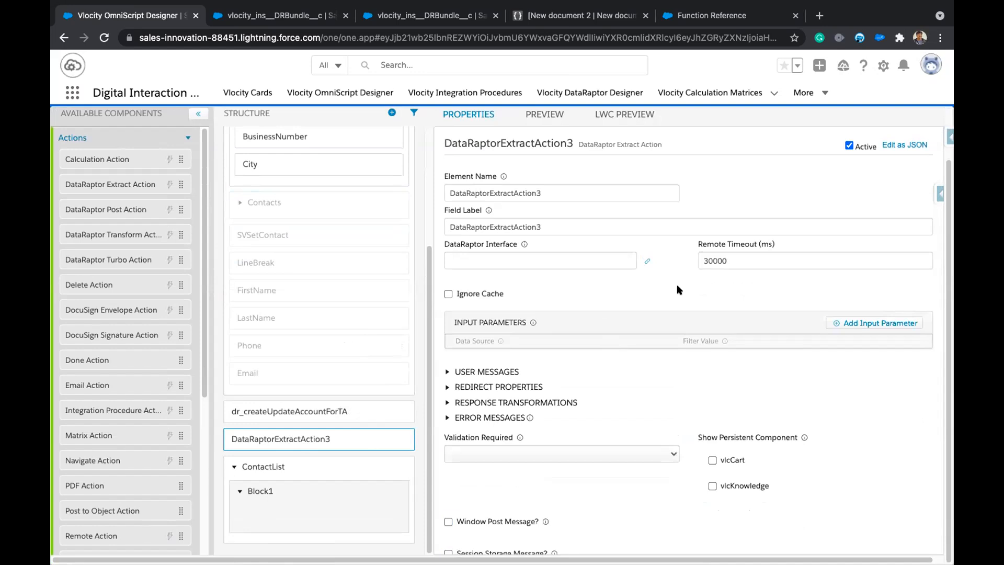
pyautogui.click(872, 325)
pyautogui.click(596, 360)
pyautogui.hotkey('ctrl', 'v')
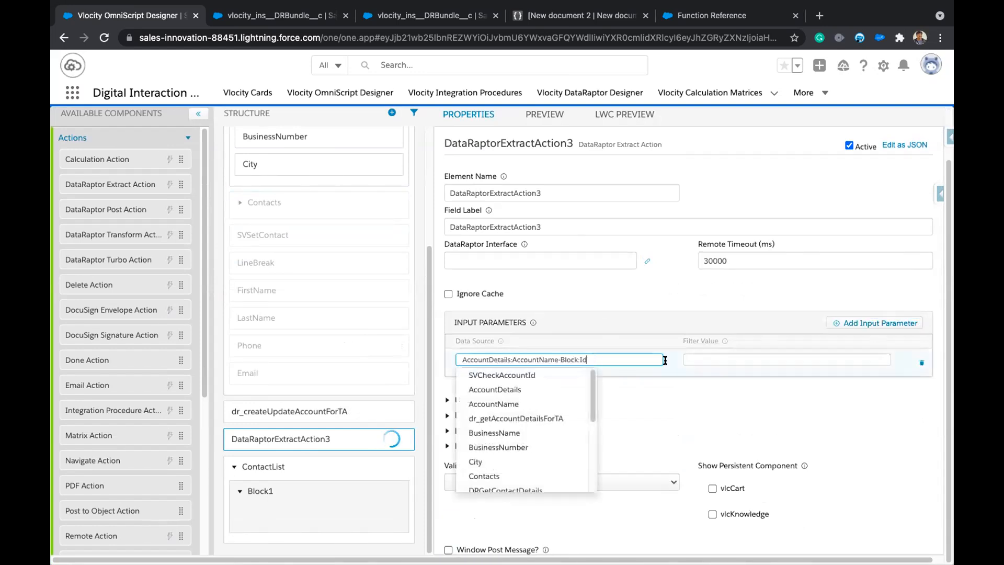
pyautogui.click(758, 359)
pyautogui.write('acc')
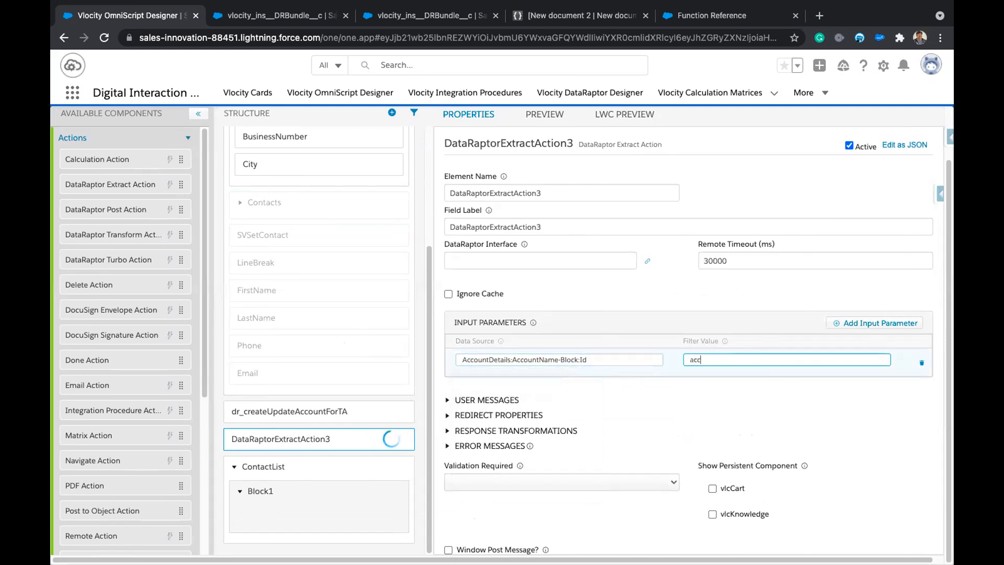
pyautogui.write('Id')
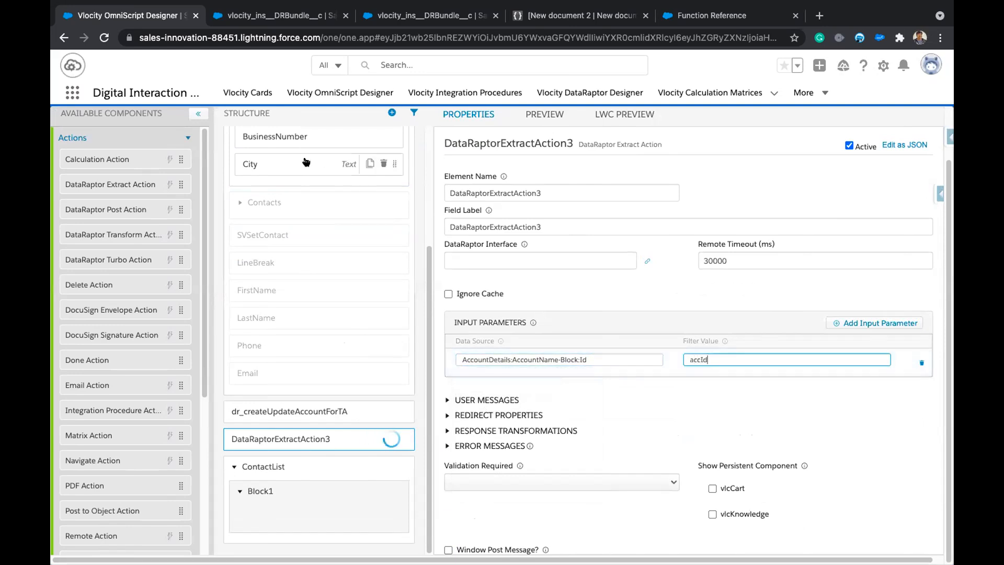
# Copy the DRGetContactDetails interface name from the existing Contacts action.
pyautogui.click(241, 202)
pyautogui.click(264, 225)
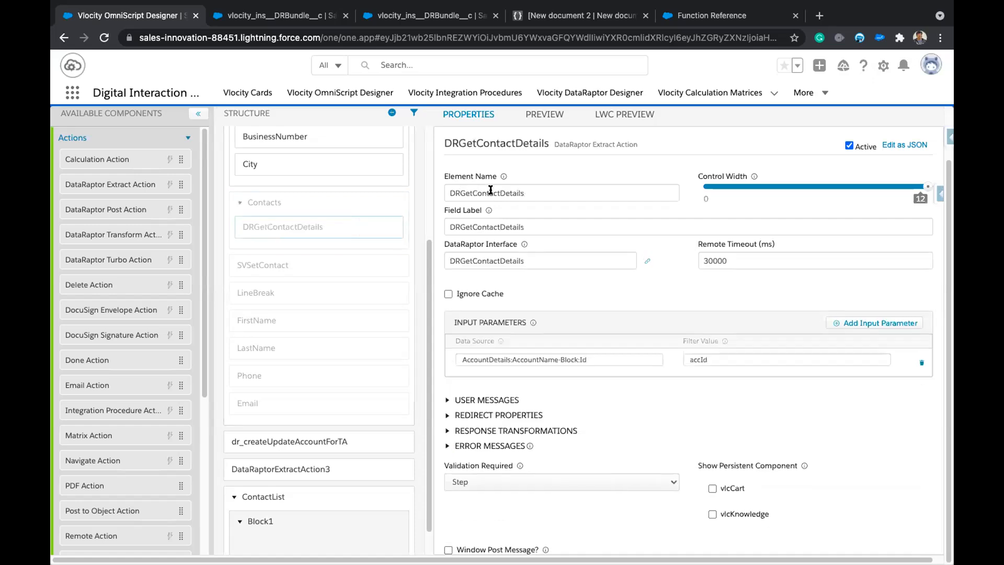
pyautogui.click(493, 257)
pyautogui.hotkey('ctrl', 'c')
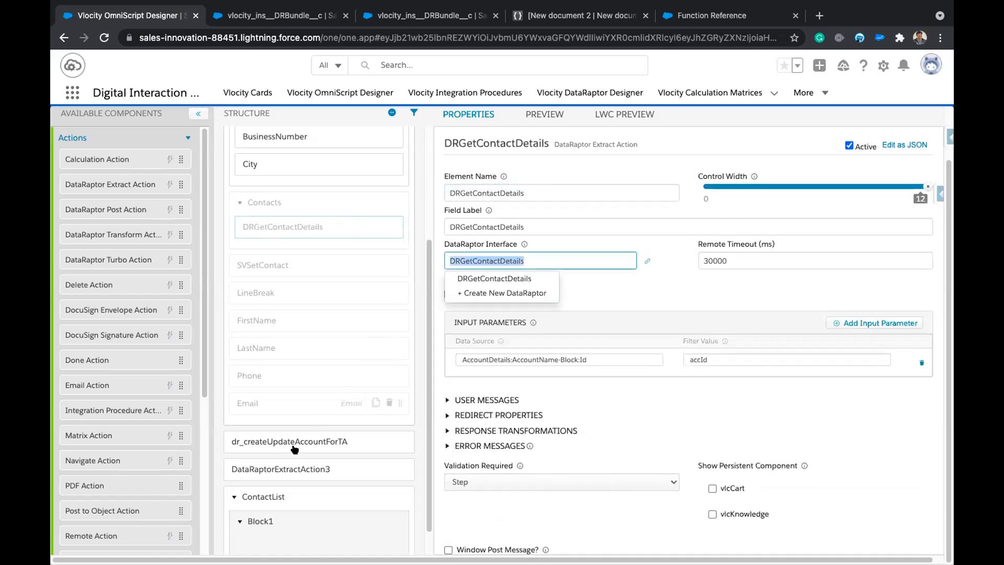
pyautogui.click(274, 470)
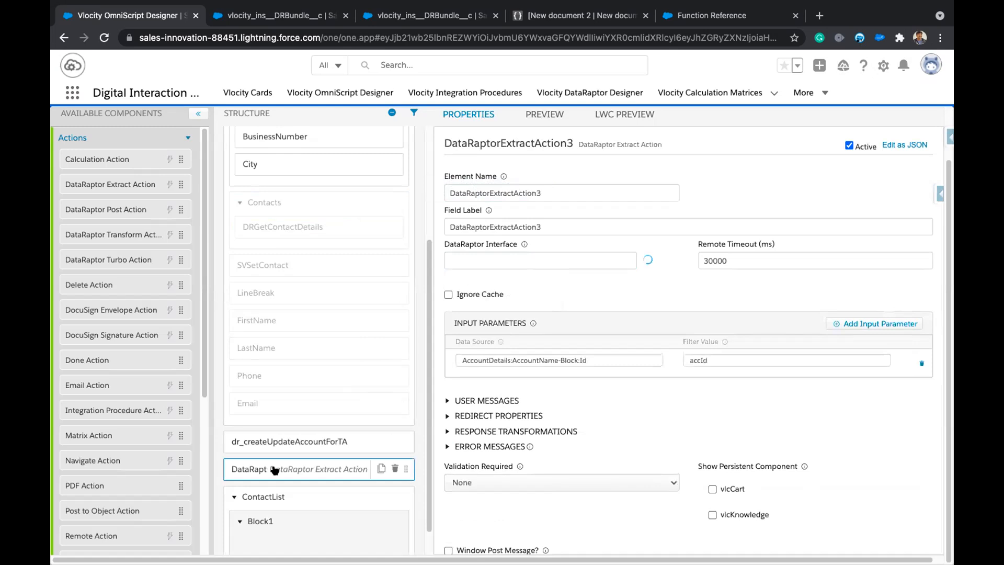
# Name the new action DRGetContactDetails1, with field label and interface DRGetContactDetails.
pyautogui.doubleClick(515, 191)
pyautogui.hotkey('ctrl', 'v')
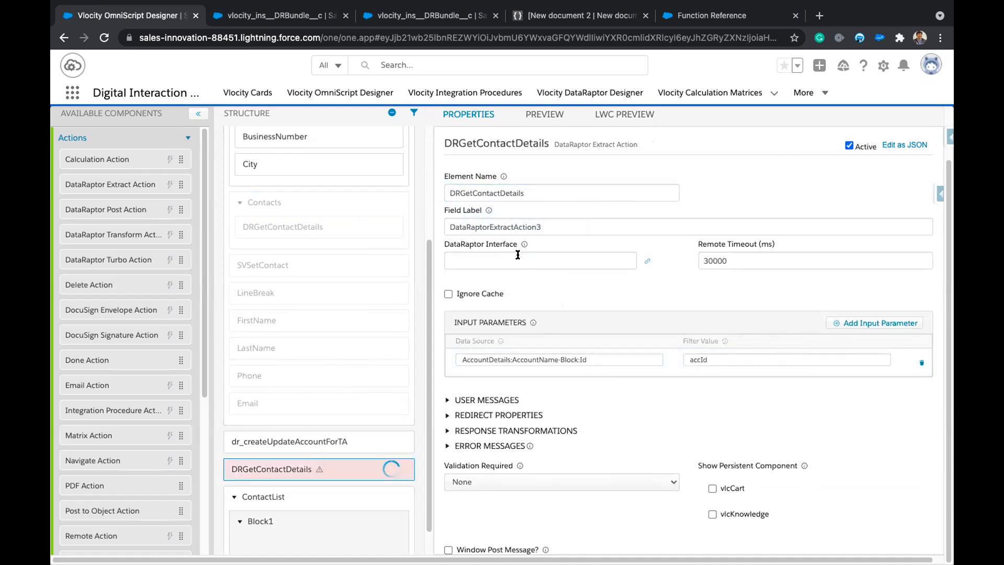
pyautogui.click(522, 259)
pyautogui.hotkey('ctrl', 'v')
pyautogui.click(544, 190)
pyautogui.write('1')
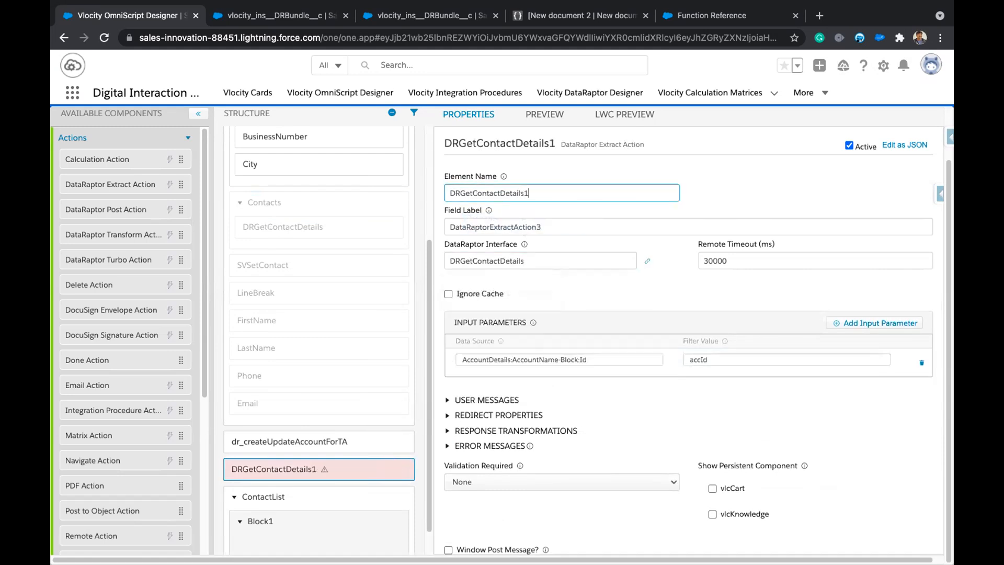
pyautogui.doubleClick(542, 226)
pyautogui.hotkey('ctrl', 'v')
pyautogui.click(658, 281)
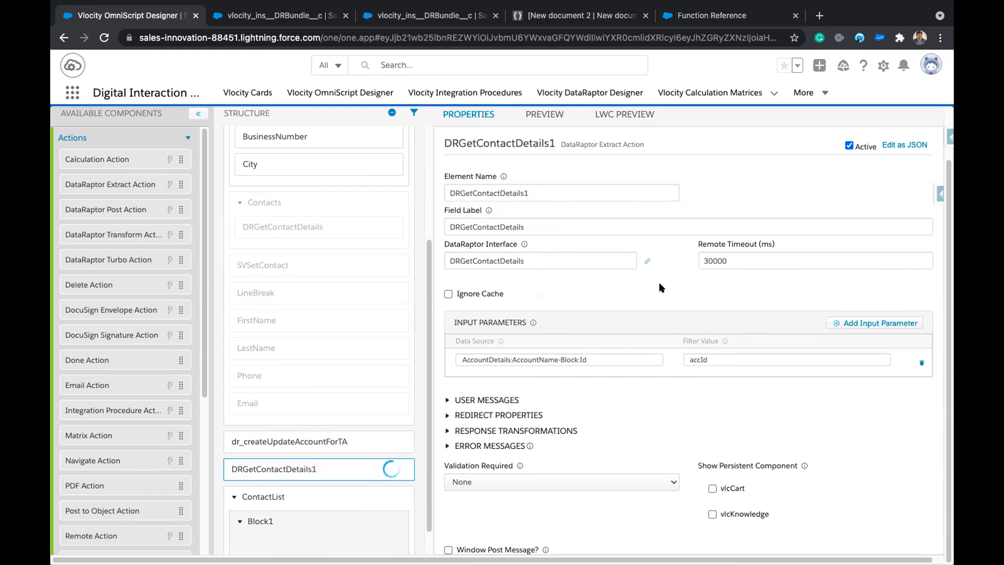
# Launch the live preview of the OmniScript.
pyautogui.scroll(-1, 660, 283)
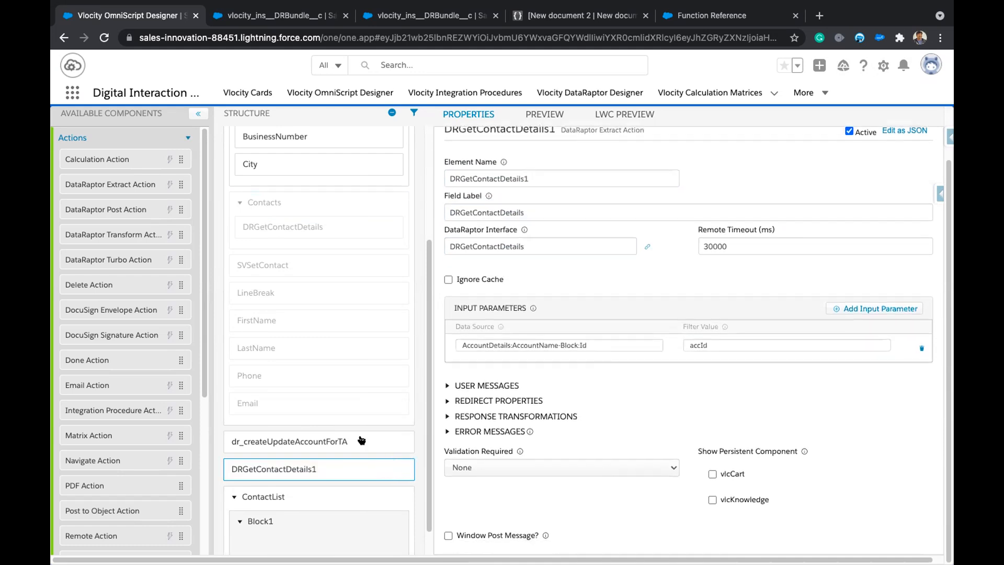
pyautogui.scroll(-1, 361, 441)
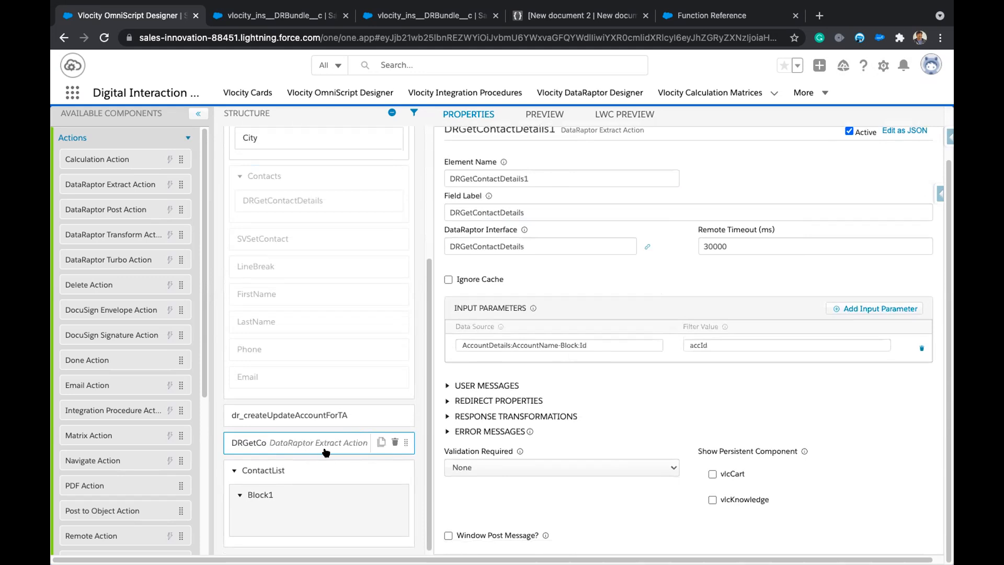
pyautogui.scroll(-2, 606, 428)
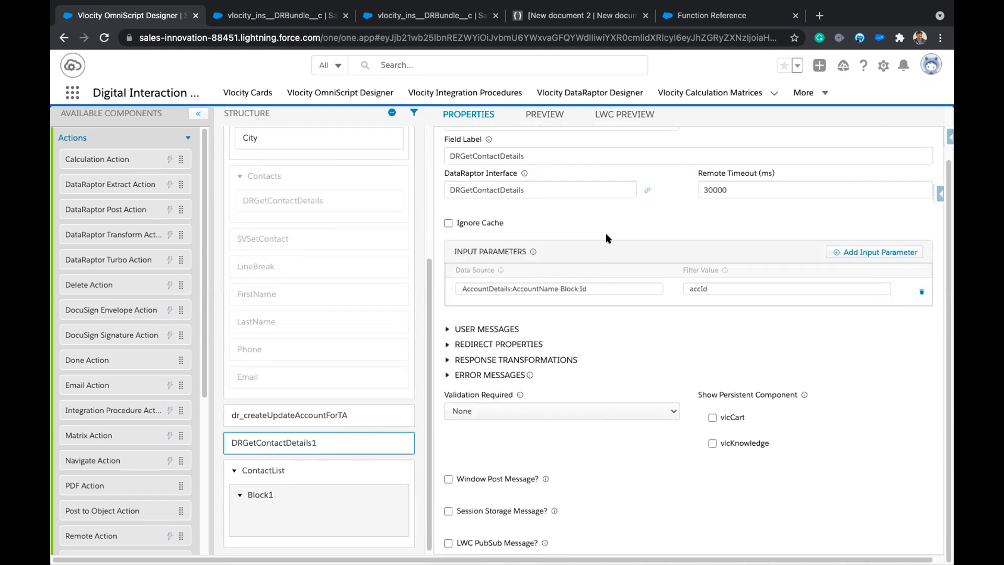
pyautogui.click(631, 115)
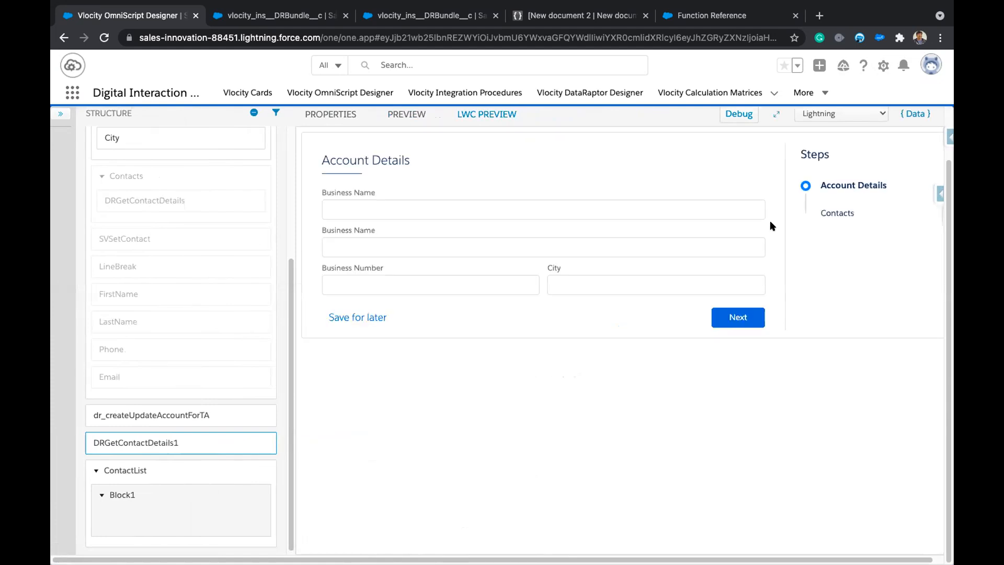
# In the preview, pick the State Farm business account and advance to the Contacts step.
pyautogui.click(386, 209)
pyautogui.write('ac')
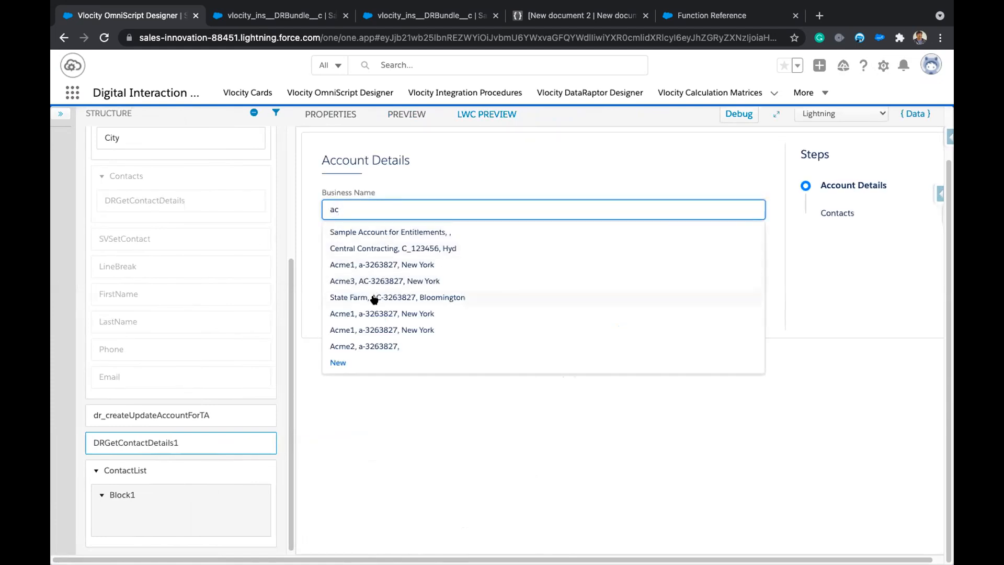
pyautogui.click(371, 297)
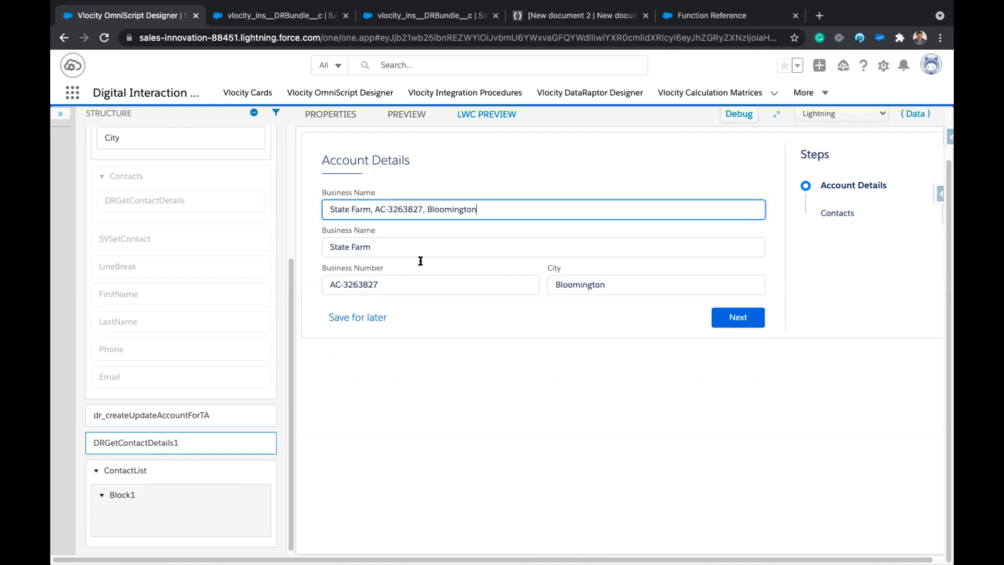
pyautogui.click(738, 316)
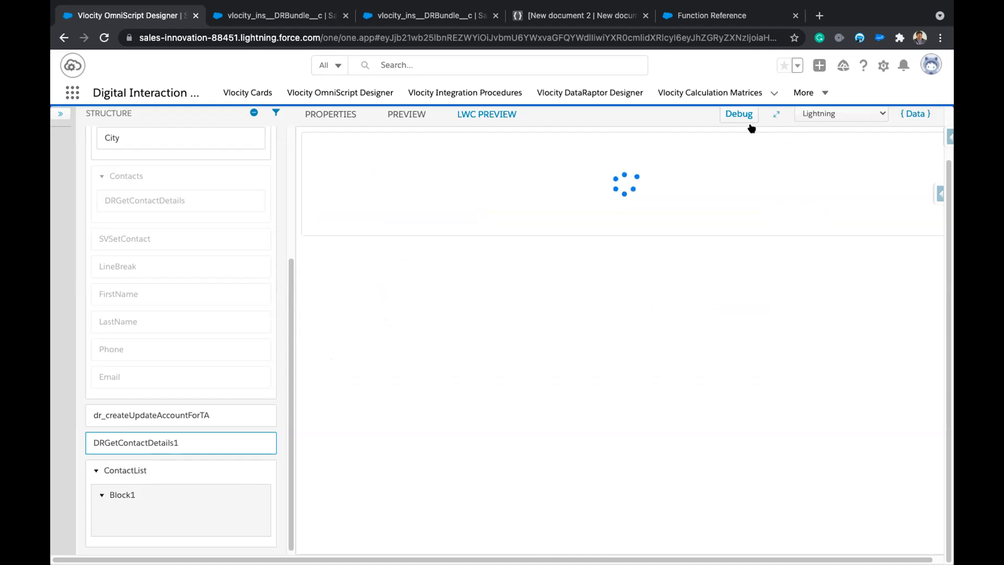
# Inspect the DRGetContactDetails request and empty response in the debug console, then view createUpdateAccountForTA.
pyautogui.click(735, 115)
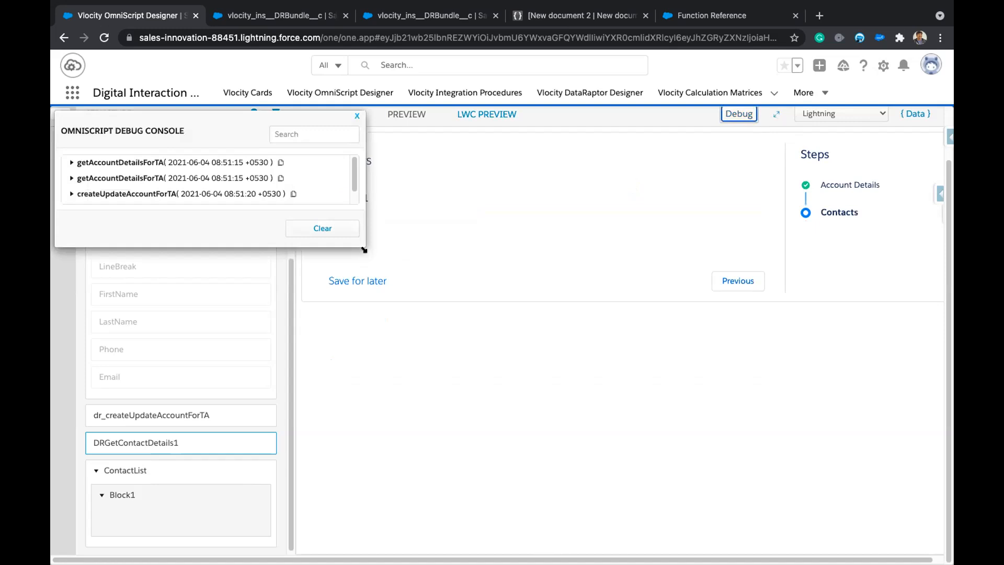
pyautogui.moveTo(357, 246); pyautogui.dragTo(378, 370)
pyautogui.click(70, 210)
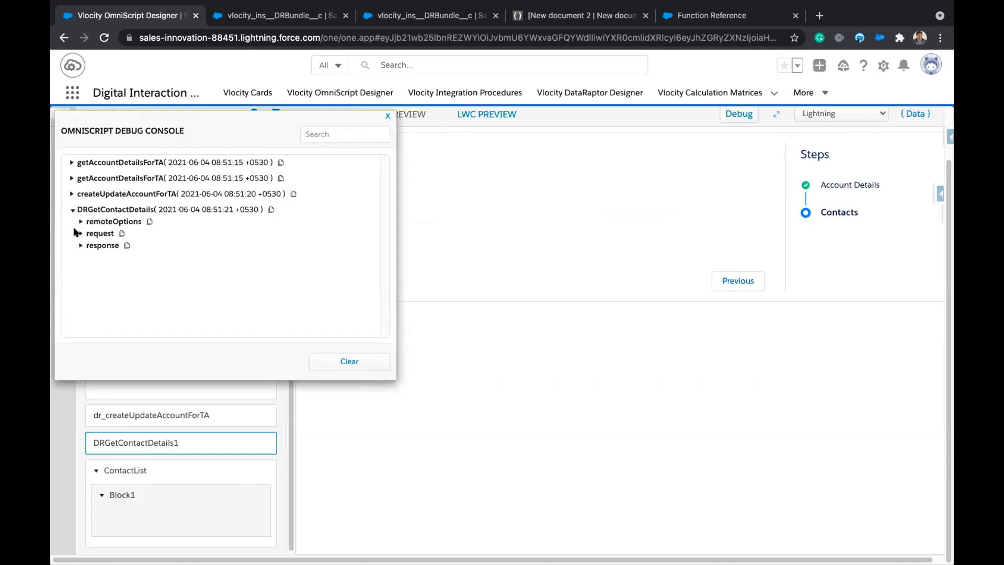
pyautogui.click(80, 245)
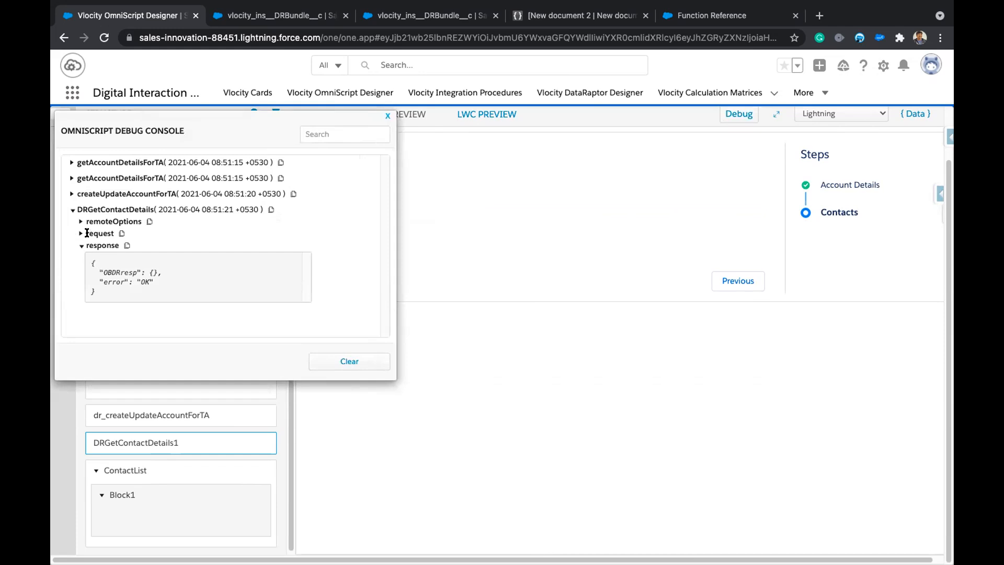
pyautogui.click(80, 234)
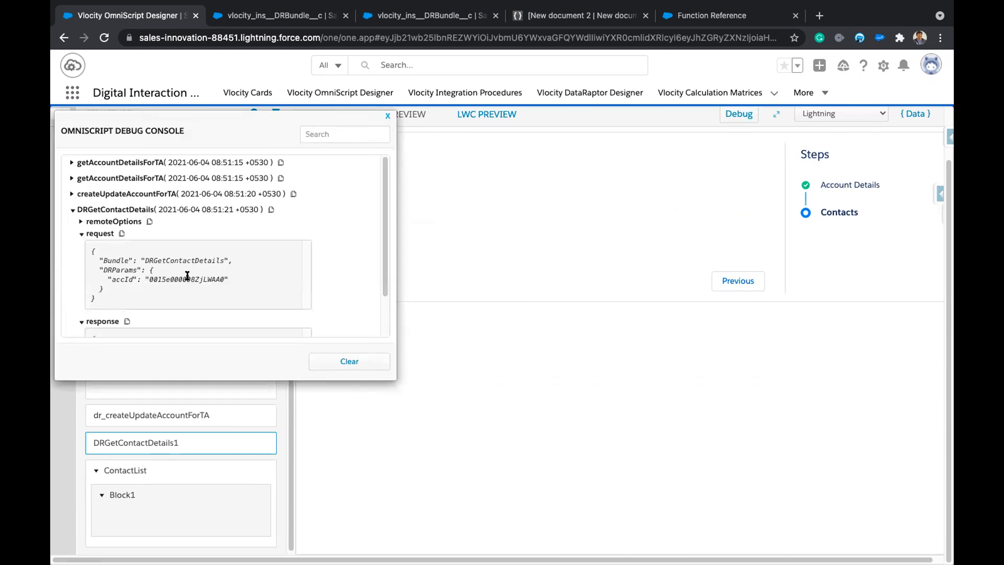
pyautogui.scroll(-2, 188, 276)
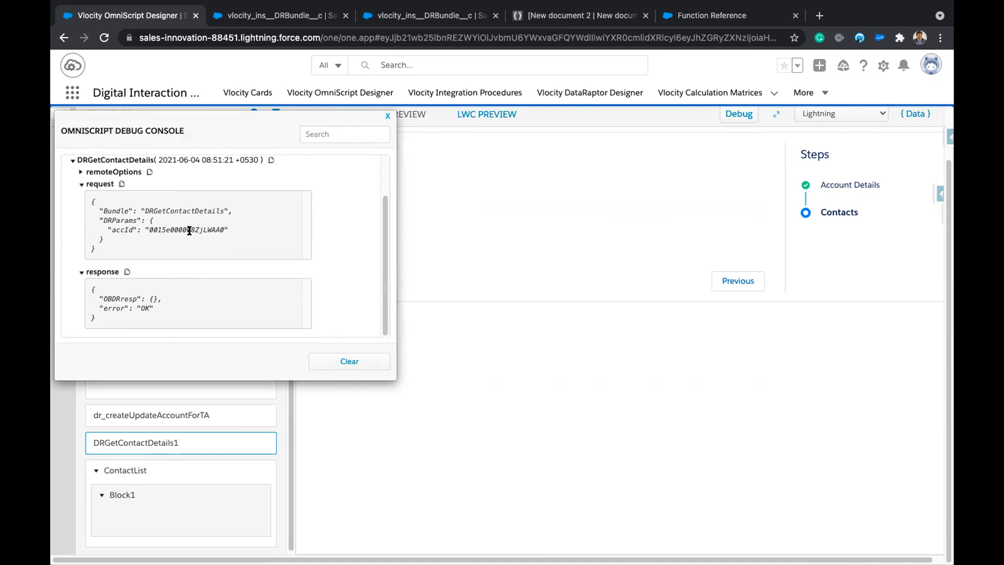
pyautogui.click(276, 16)
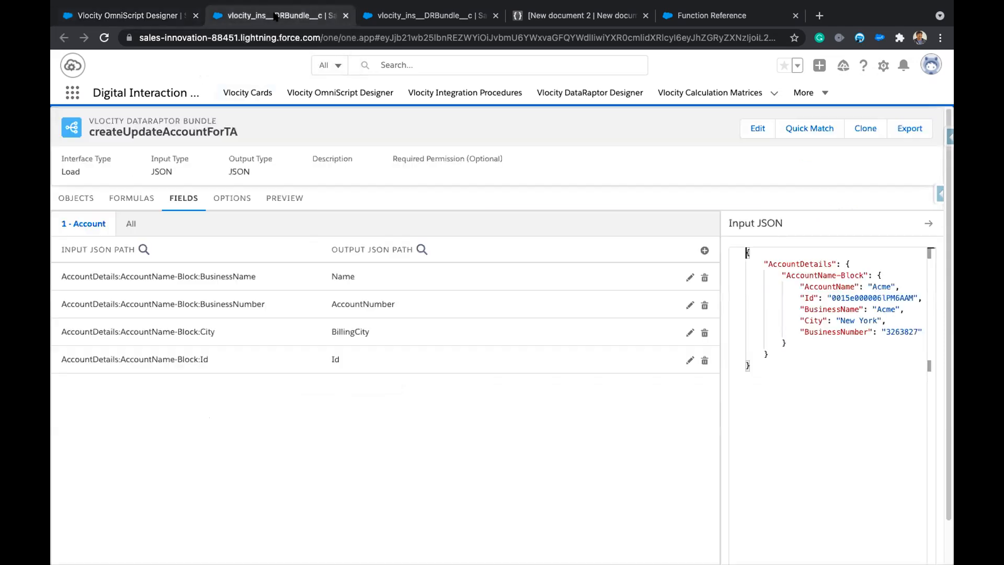
# Check the getAccountDetailsForTA preview results, then return to the OmniScript Designer.
pyautogui.click(405, 19)
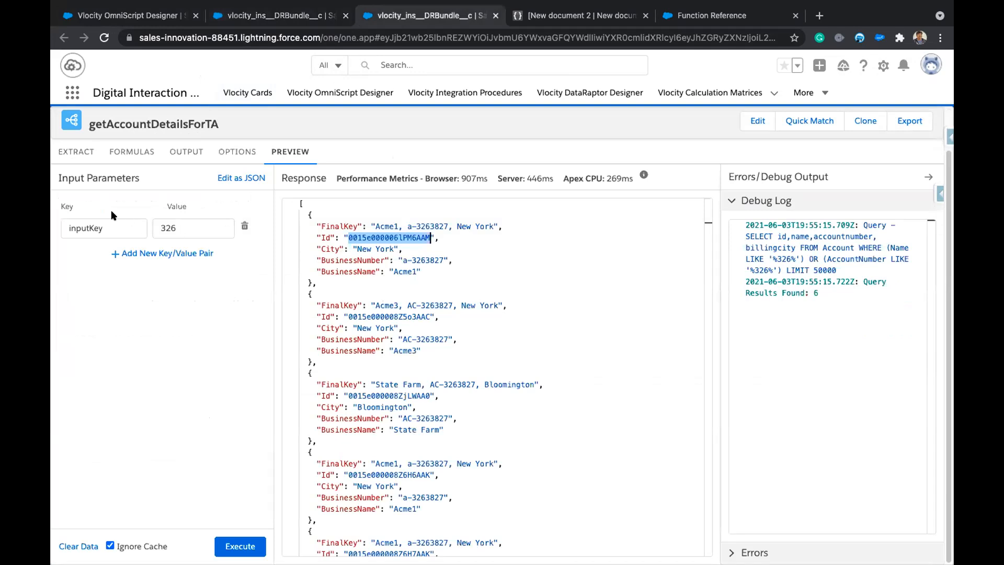
pyautogui.click(126, 17)
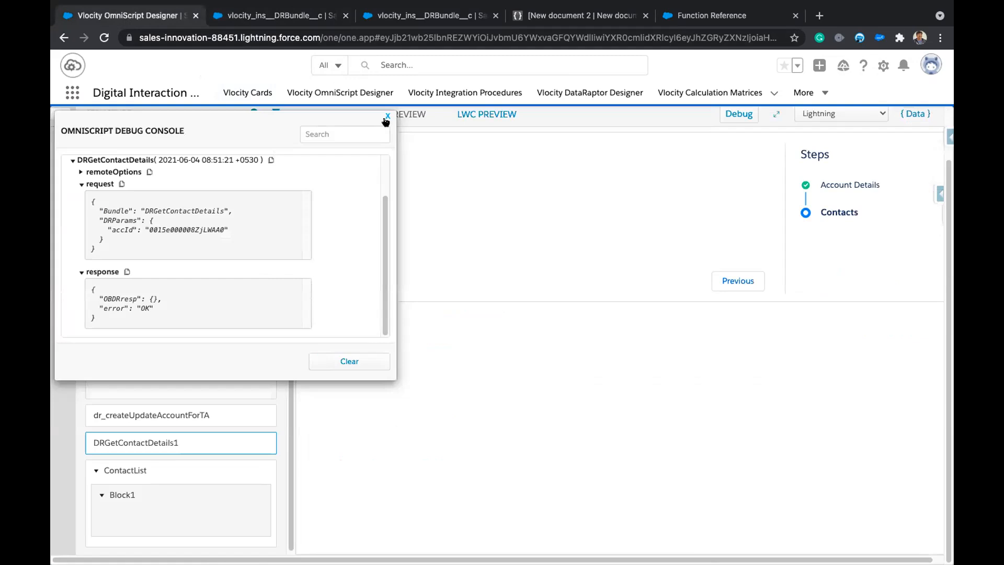
# Close the debug console and open DRGetContactDetails1's linked DataRaptor in its own tab.
pyautogui.click(387, 116)
pyautogui.click(141, 449)
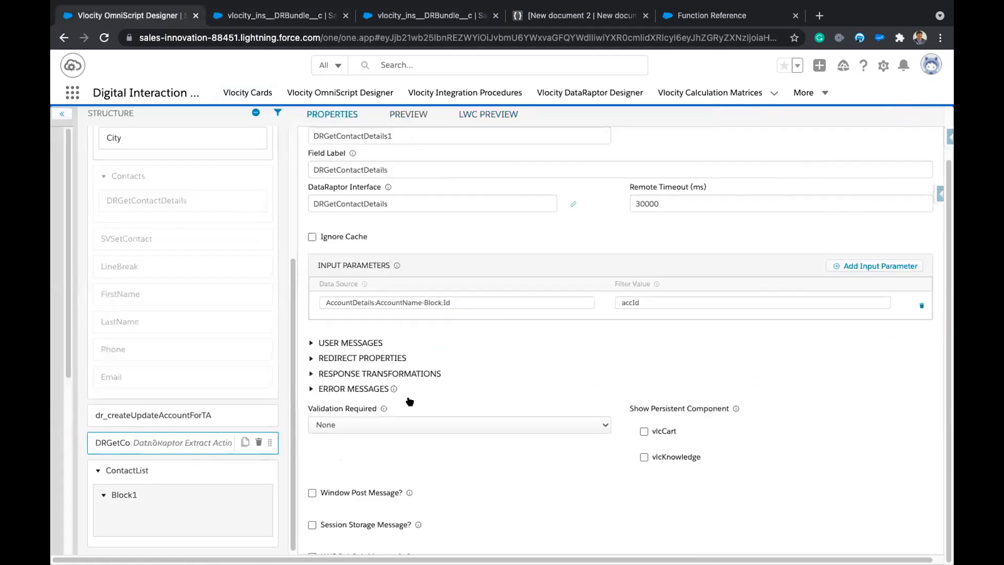
pyautogui.click(648, 203)
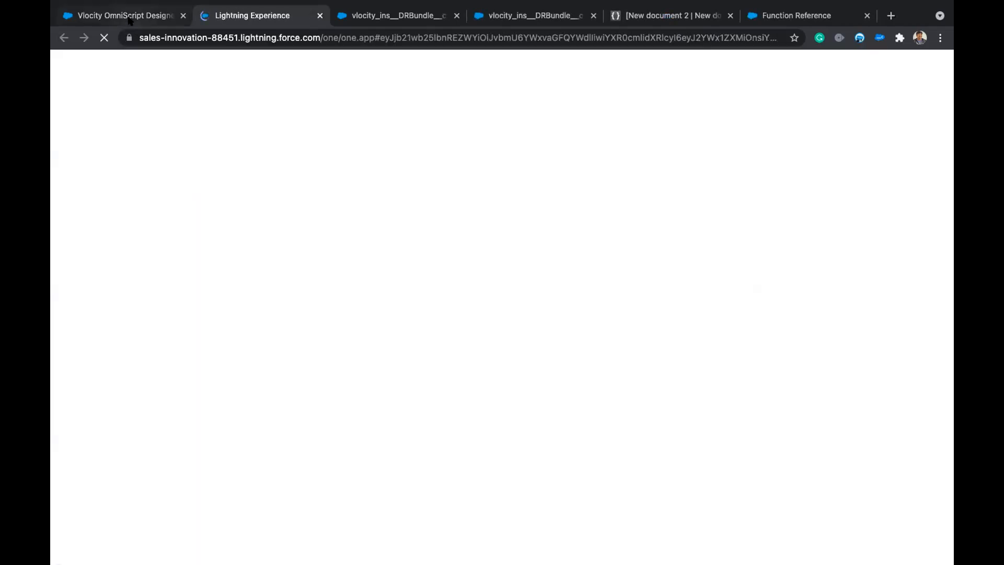
pyautogui.click(129, 18)
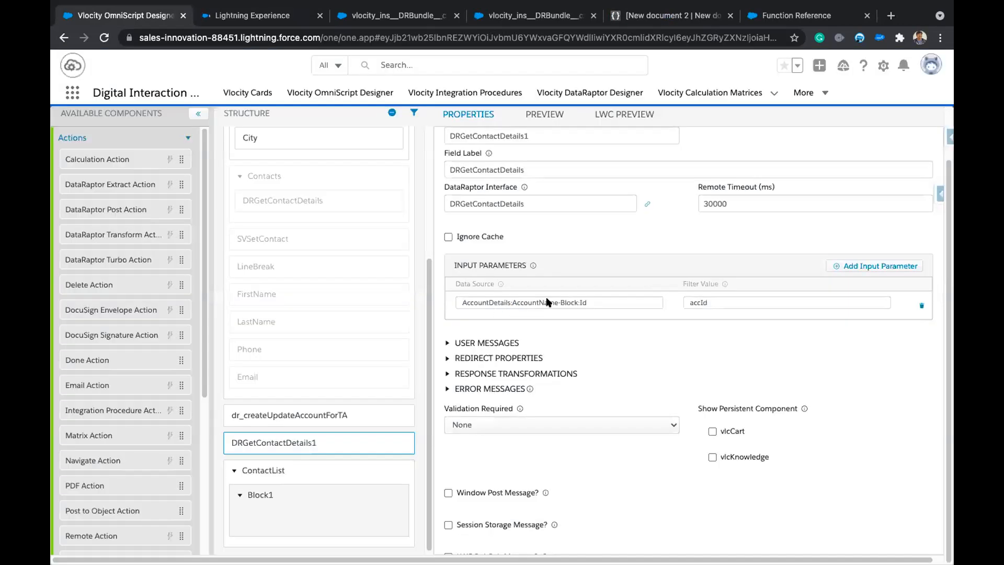
pyautogui.click(260, 15)
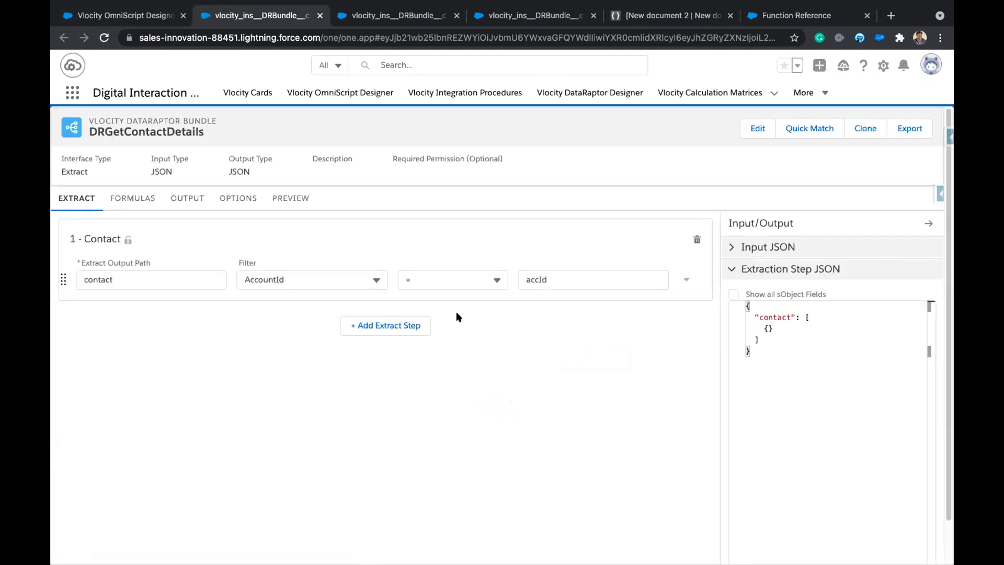
# Review the DRGetContactDetails preview inputs and its Contact AccountId = accId filter.
pyautogui.click(297, 203)
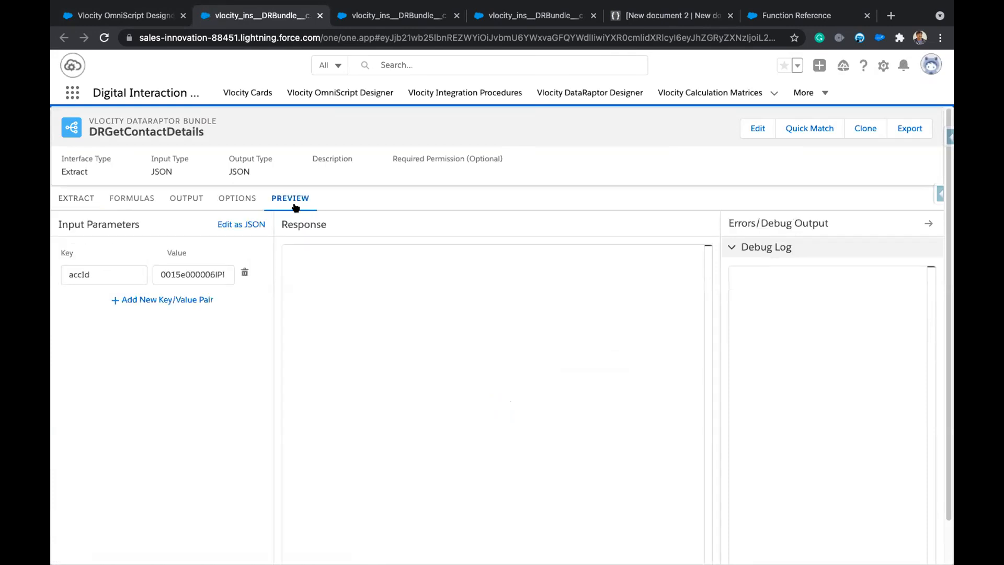
pyautogui.click(81, 200)
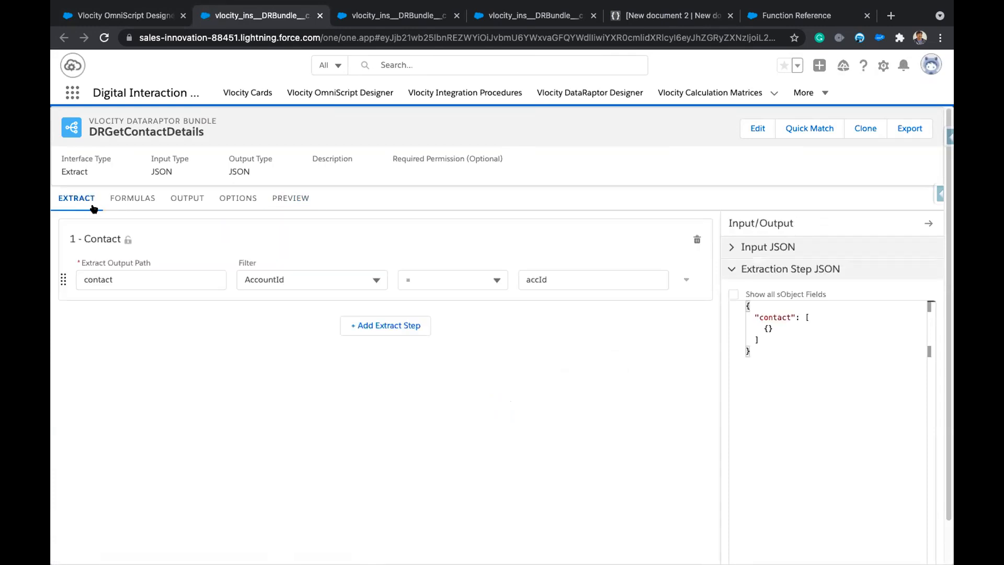
pyautogui.click(125, 19)
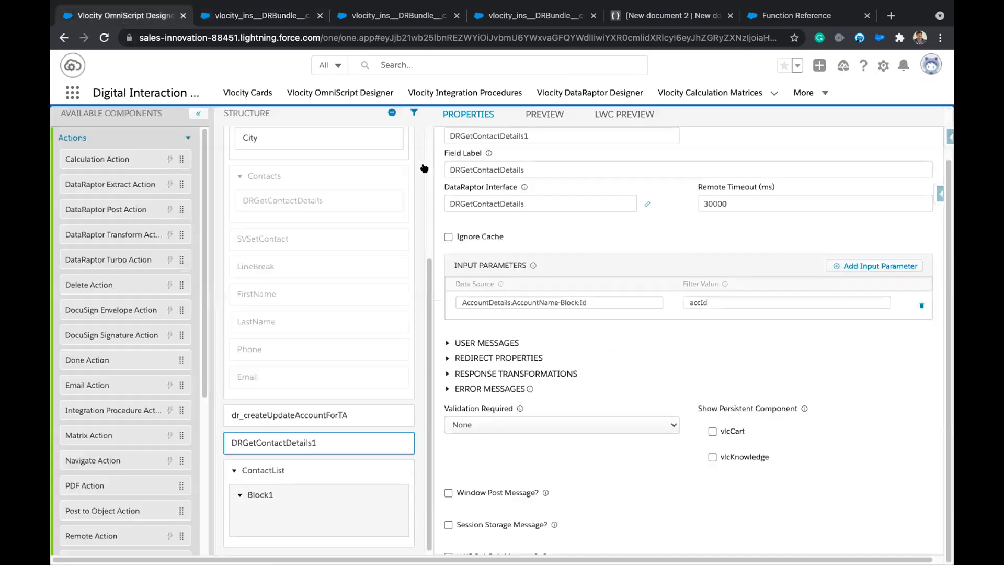
# Rerun the preview with the debug console and copy the accId value from the DRGetContactDetails request.
pyautogui.click(611, 111)
pyautogui.click(738, 113)
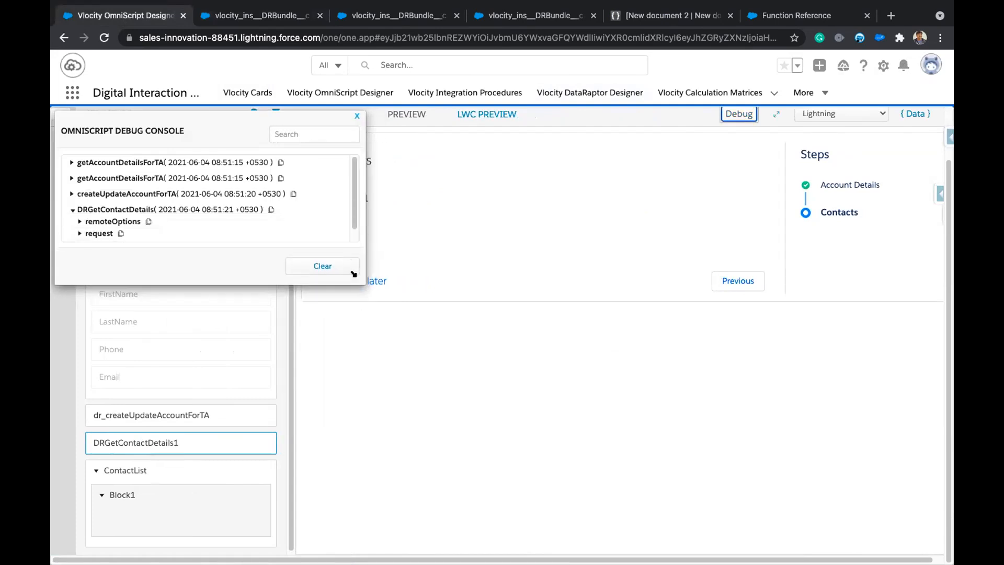
pyautogui.moveTo(369, 273); pyautogui.dragTo(364, 342)
pyautogui.click(78, 233)
pyautogui.scroll(-2, 239, 240)
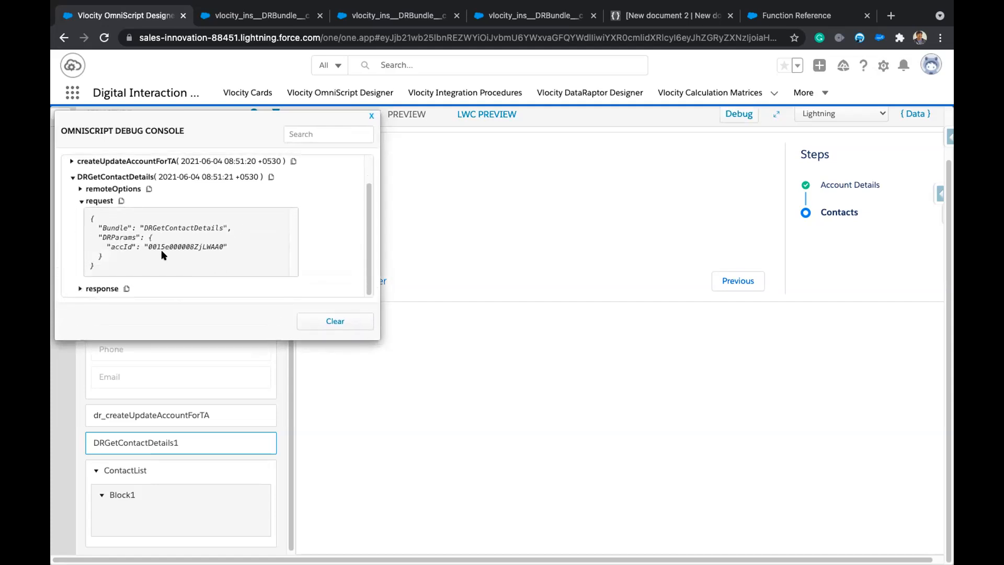
pyautogui.doubleClick(119, 246)
pyautogui.click(80, 289)
pyautogui.scroll(-3, 263, 239)
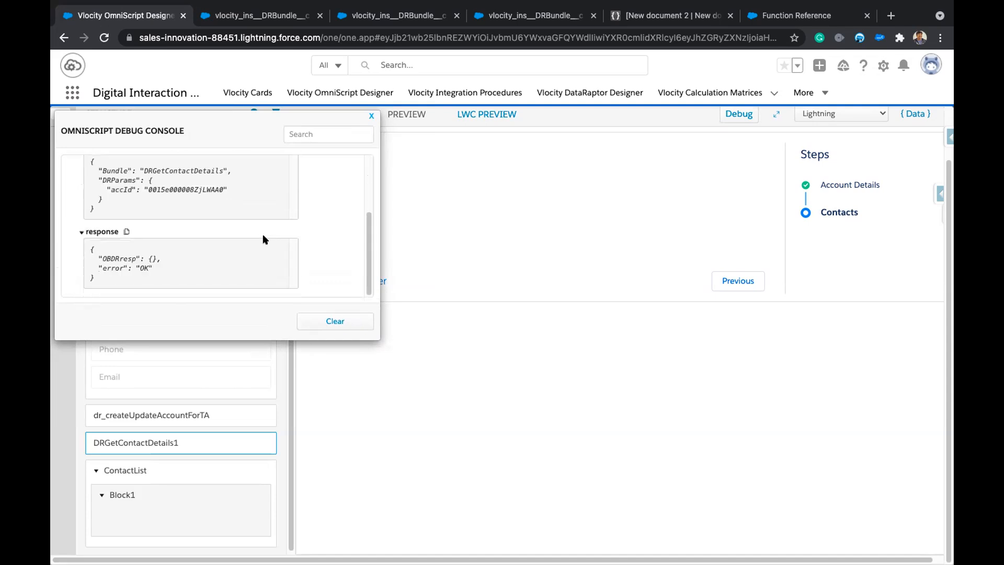
pyautogui.doubleClick(183, 188)
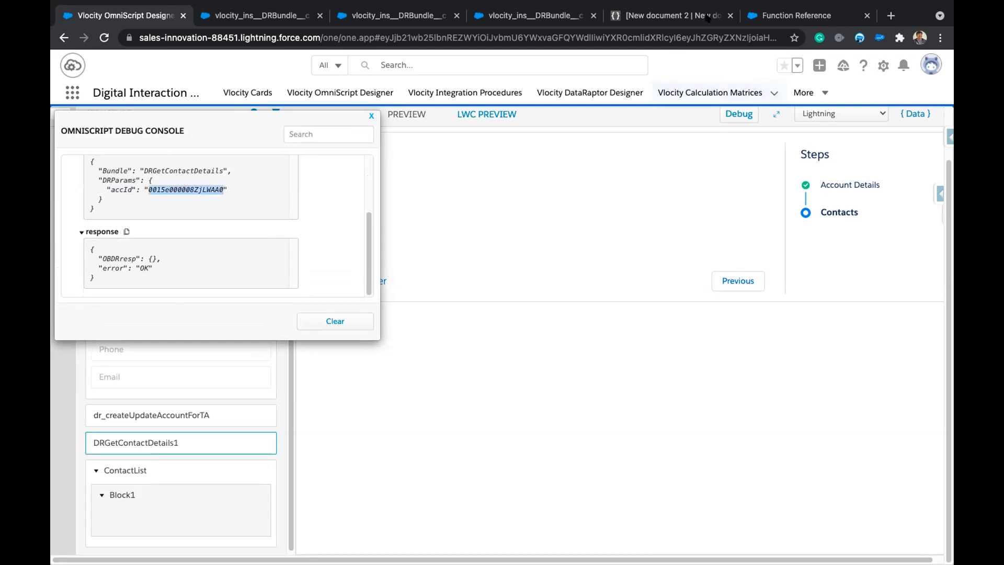
pyautogui.click(292, 15)
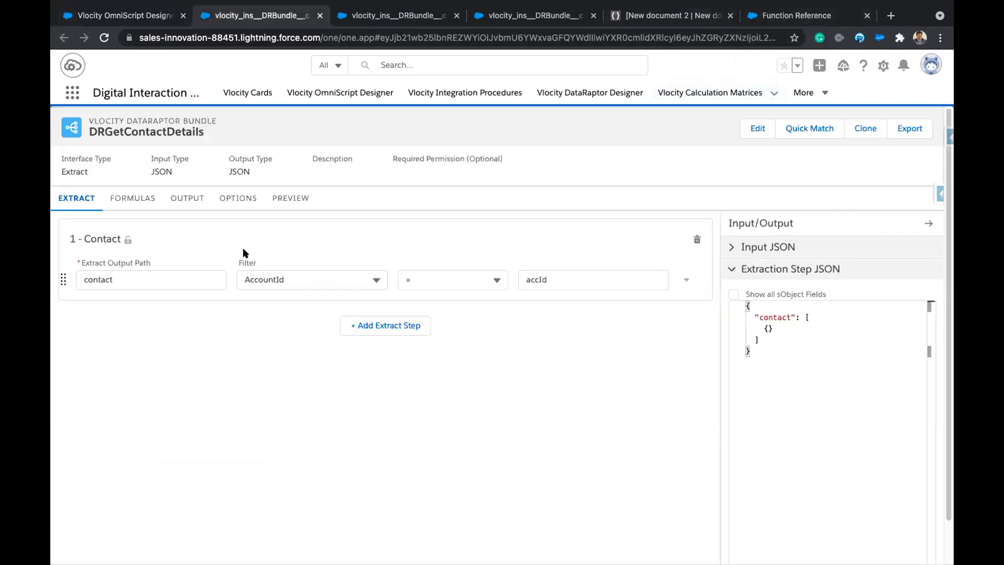
# Execute the DRGetContactDetails preview with the copied accId, then send the OmniScript preview back to Account Details.
pyautogui.click(282, 202)
pyautogui.doubleClick(185, 272)
pyautogui.press('super+v')
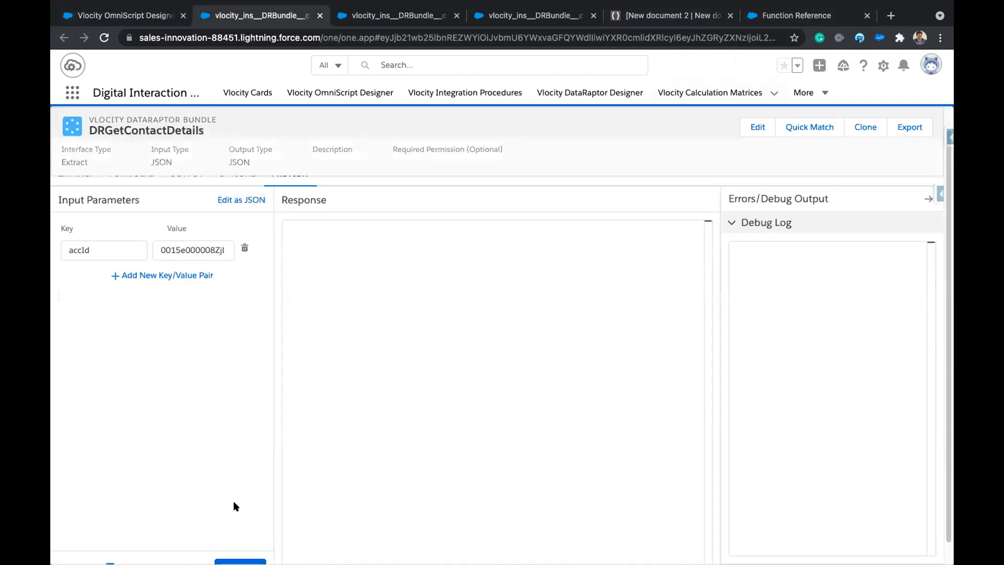
pyautogui.scroll(-2, 233, 504)
pyautogui.click(240, 545)
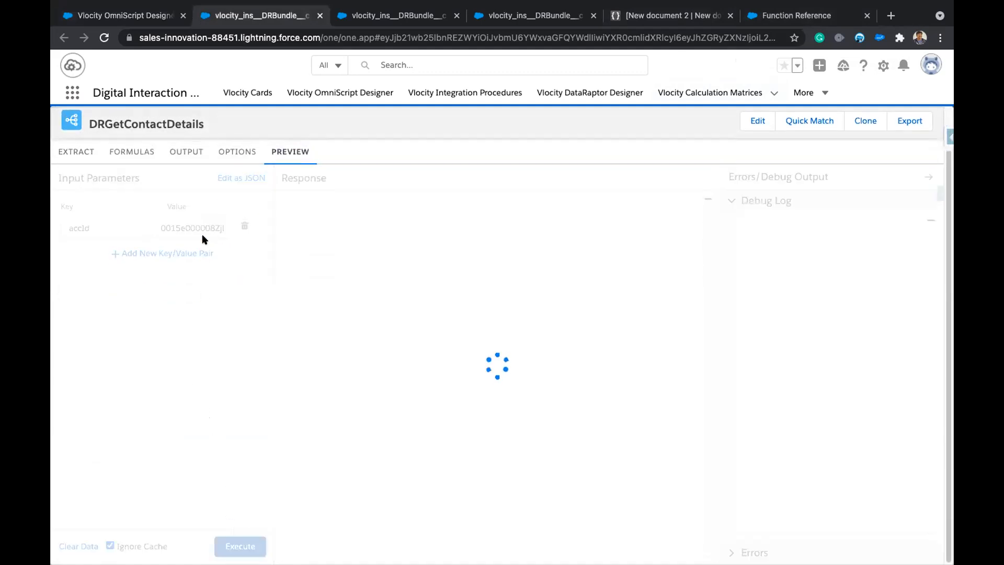
pyautogui.click(120, 14)
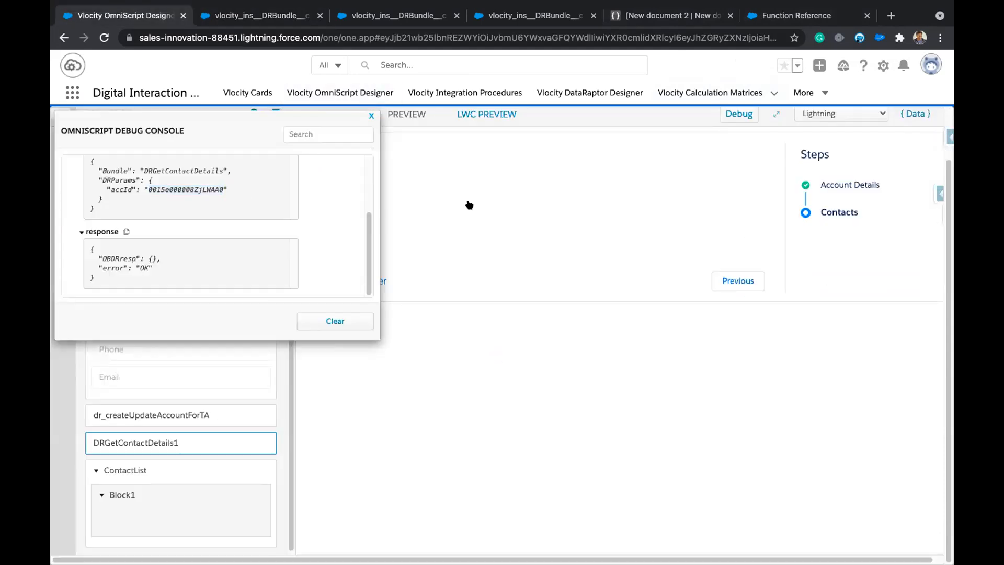
pyautogui.click(738, 280)
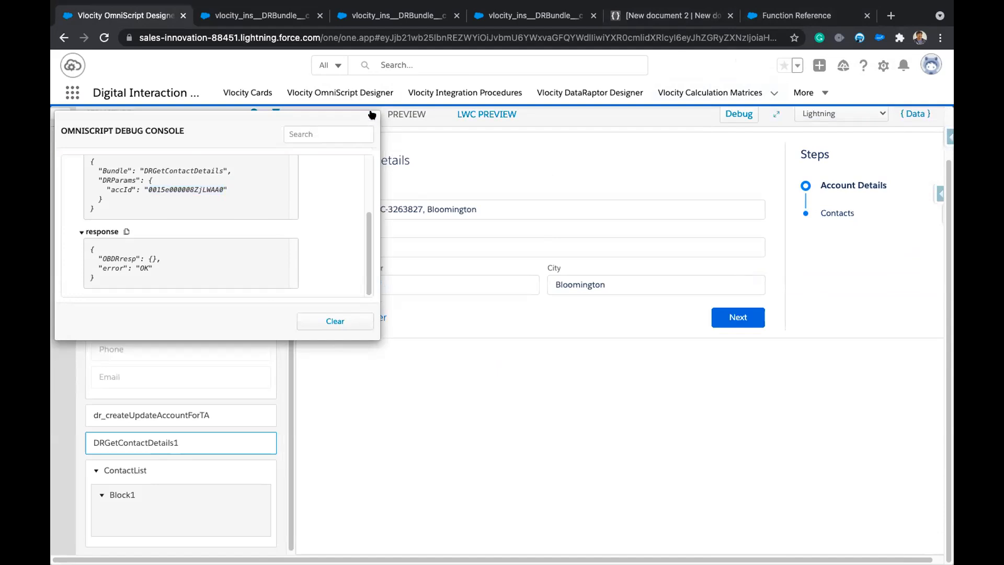
# Search 'ac' in Business Name, choose Acme1 and advance to the Contacts step.
pyautogui.click(372, 115)
pyautogui.tripleClick(507, 205)
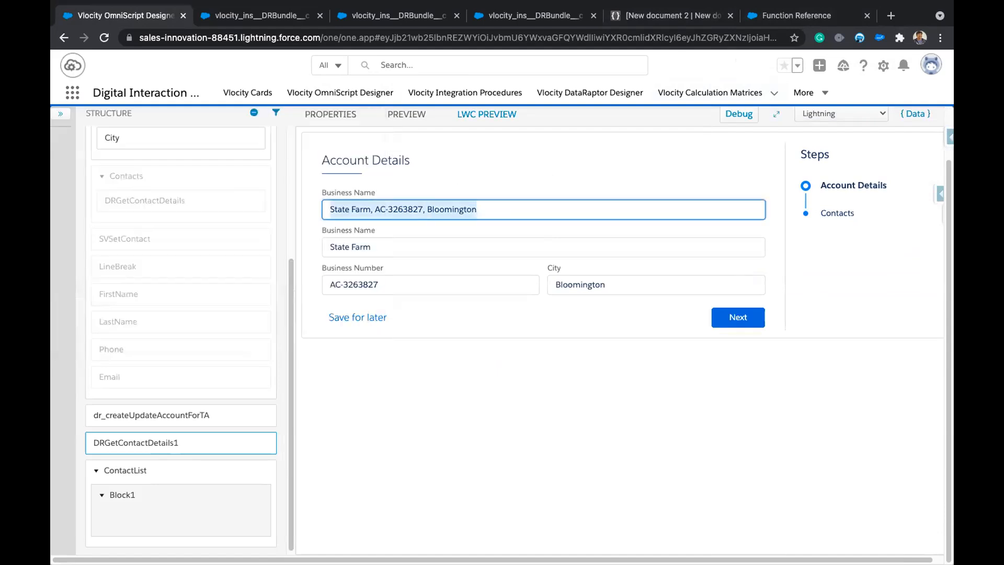
pyautogui.write('ac')
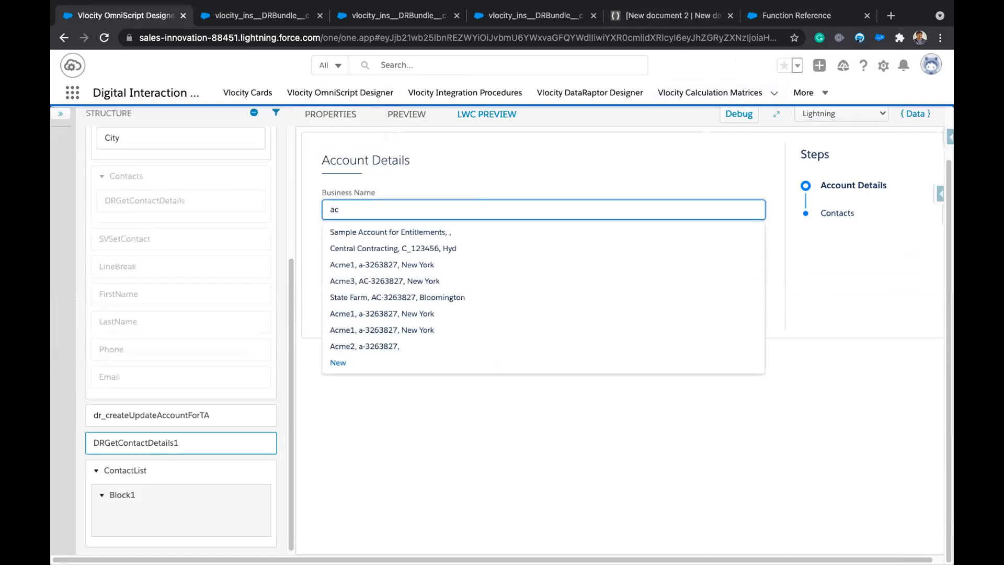
pyautogui.click(390, 265)
pyautogui.click(739, 314)
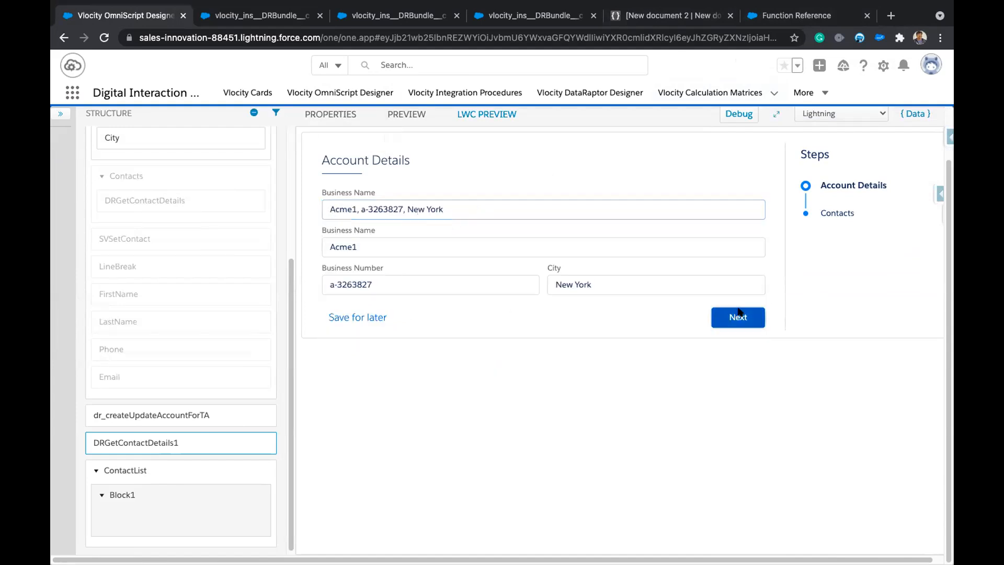
# Inspect the latest DRGetContactDetails response listing Acme1's contact names, phones and emails.
pyautogui.click(738, 114)
pyautogui.moveTo(358, 240); pyautogui.dragTo(364, 346)
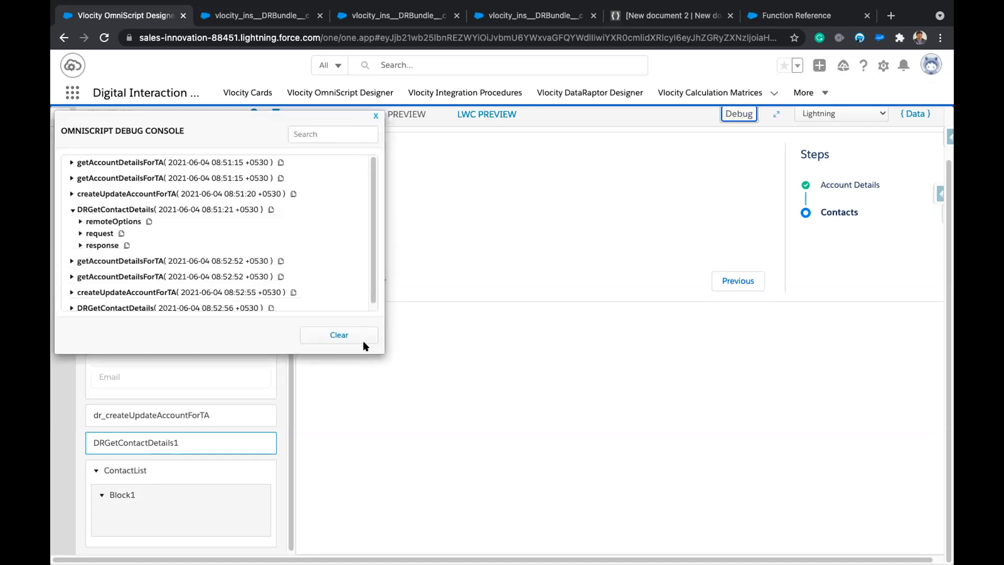
pyautogui.click(72, 209)
pyautogui.click(72, 271)
pyautogui.click(80, 302)
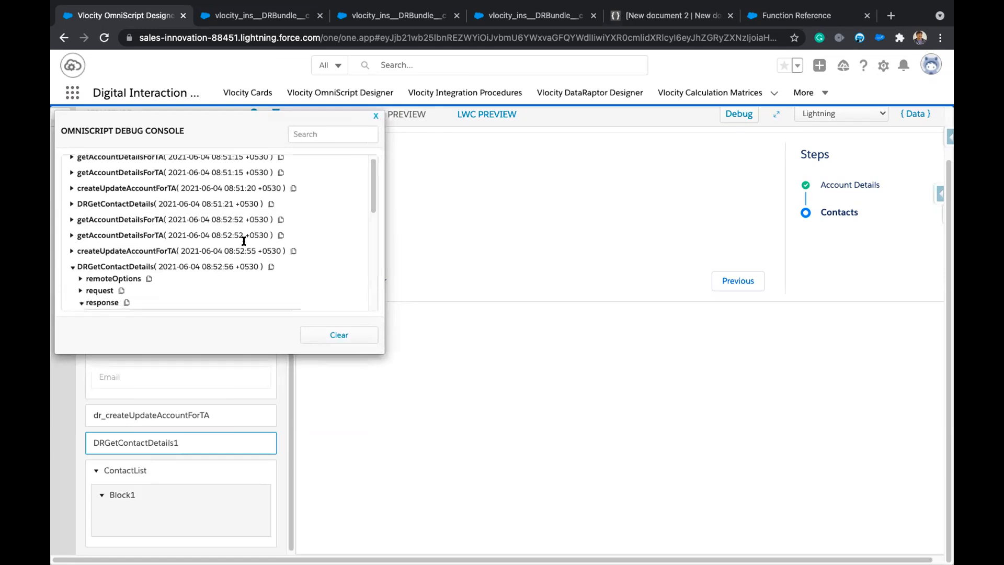
pyautogui.scroll(-10, 244, 240)
pyautogui.scroll(4, 244, 240)
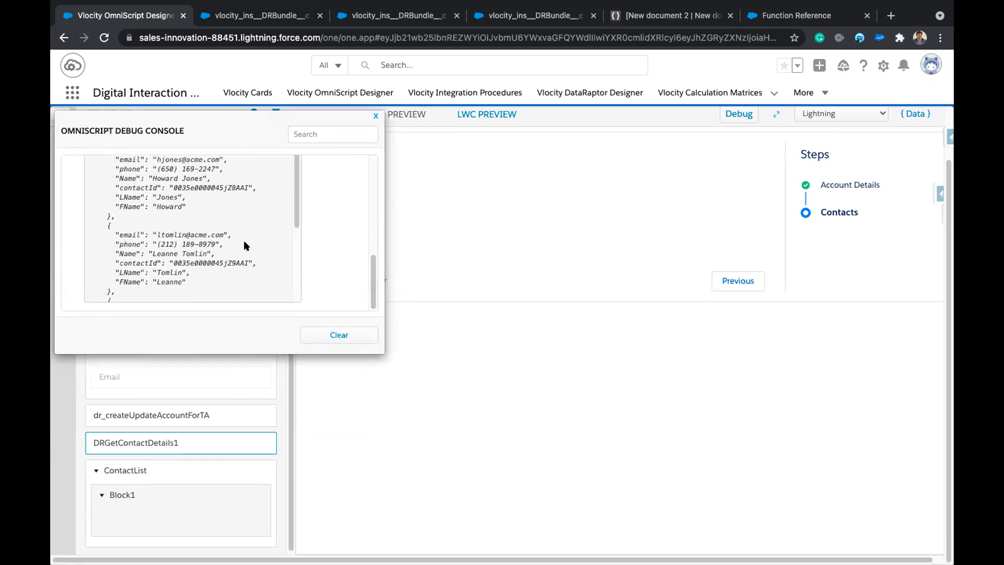
pyautogui.scroll(3, 186, 216)
pyautogui.scroll(-3, 186, 215)
pyautogui.scroll(2, 185, 219)
pyautogui.scroll(-1, 185, 219)
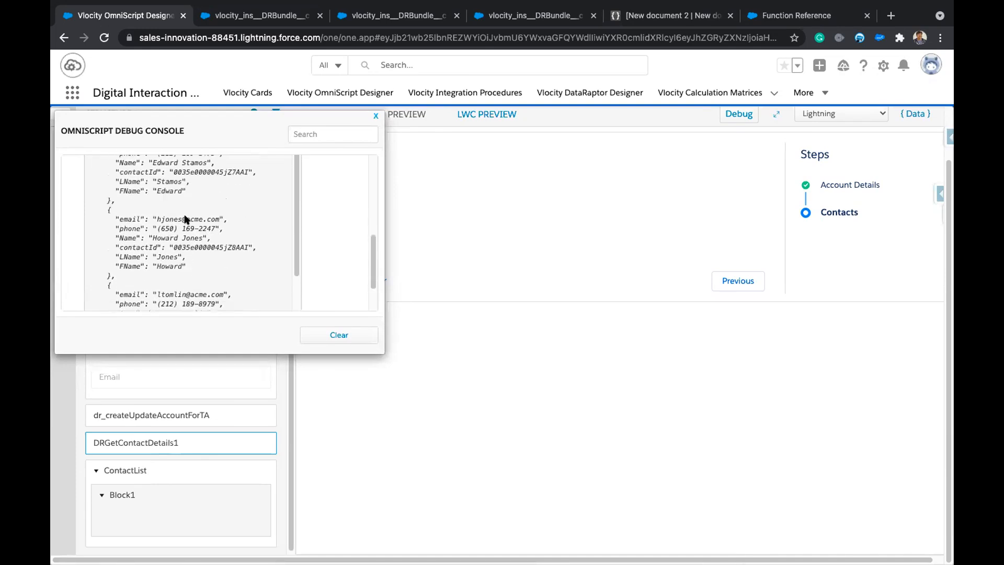
pyautogui.scroll(6, 194, 216)
pyautogui.scroll(-1, 203, 212)
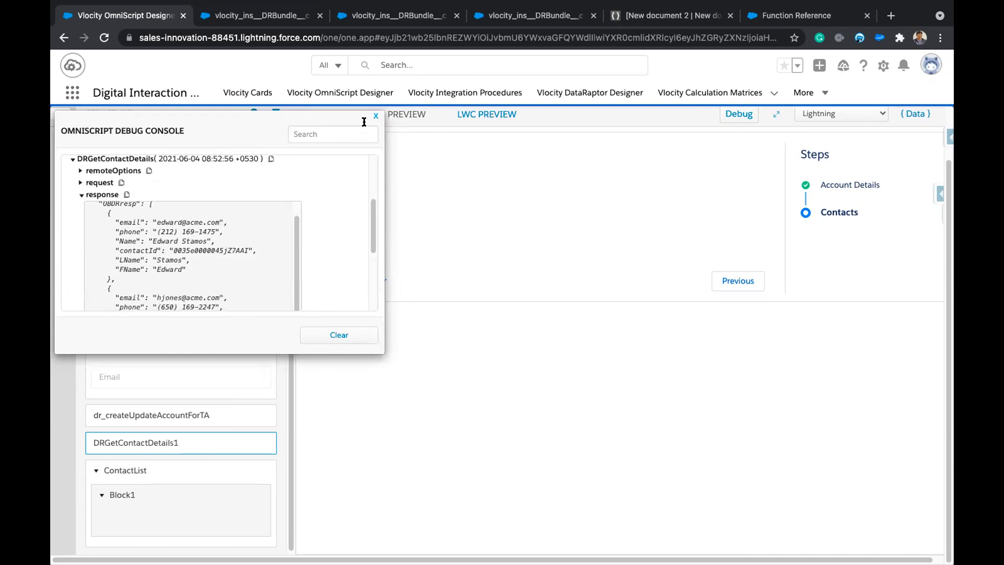
pyautogui.click(374, 117)
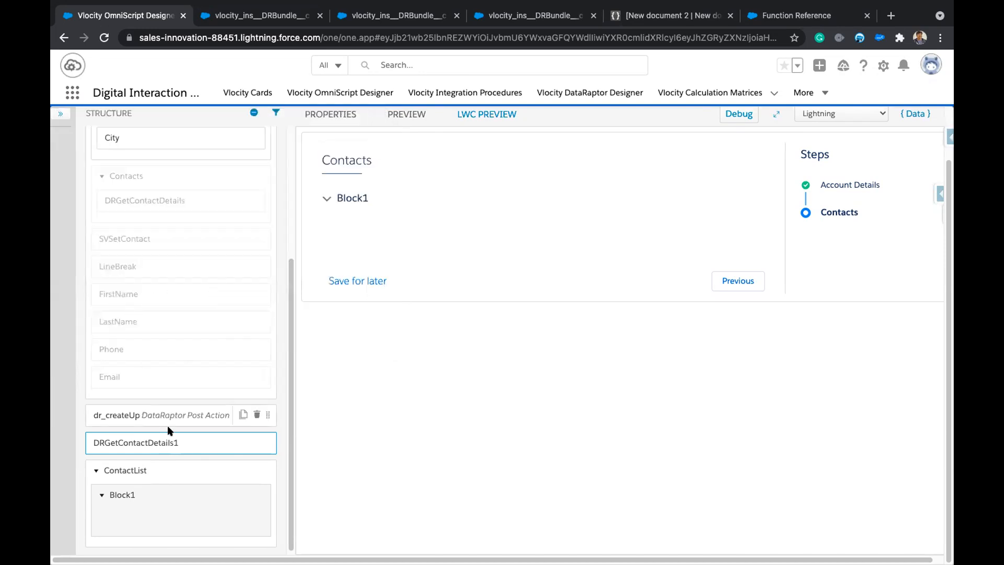
# Change Block1's element name and field label both to Contact.
pyautogui.click(135, 494)
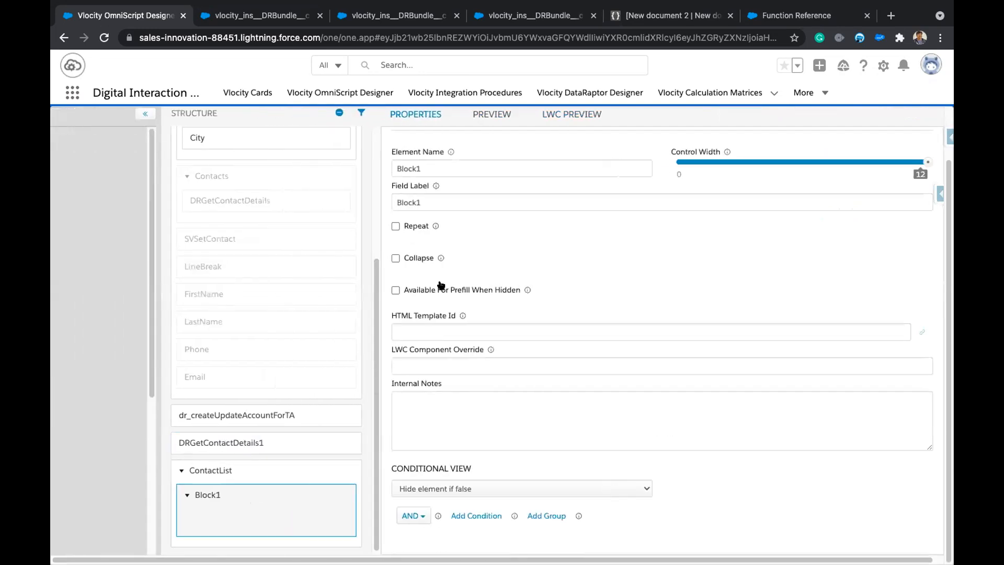
pyautogui.doubleClick(506, 165)
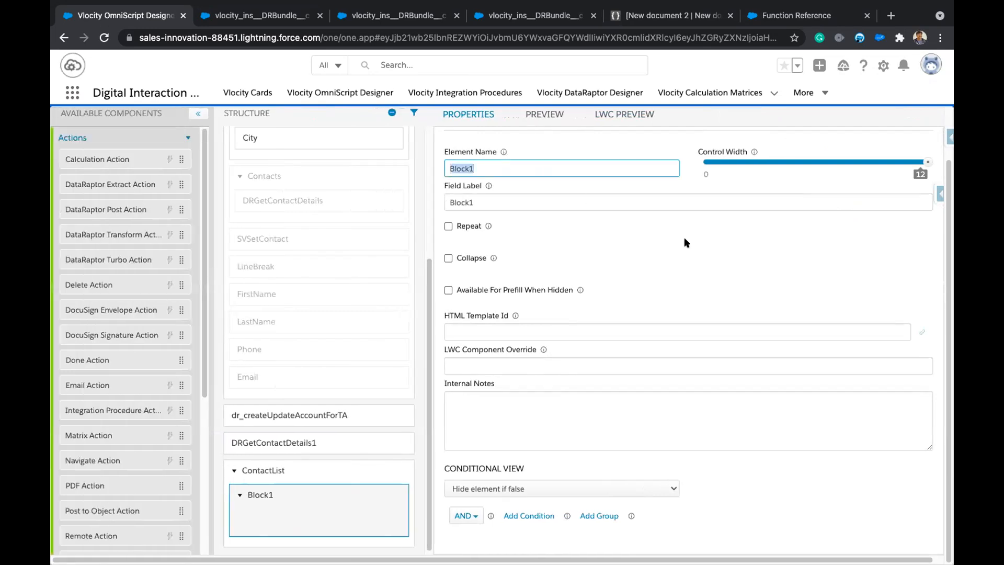
pyautogui.write('Contact')
pyautogui.doubleClick(469, 166)
pyautogui.hotkey('ctrl', 'c')
pyautogui.doubleClick(473, 197)
pyautogui.hotkey('ctrl', 'v')
pyautogui.click(619, 259)
pyautogui.scroll(-6, 99, 488)
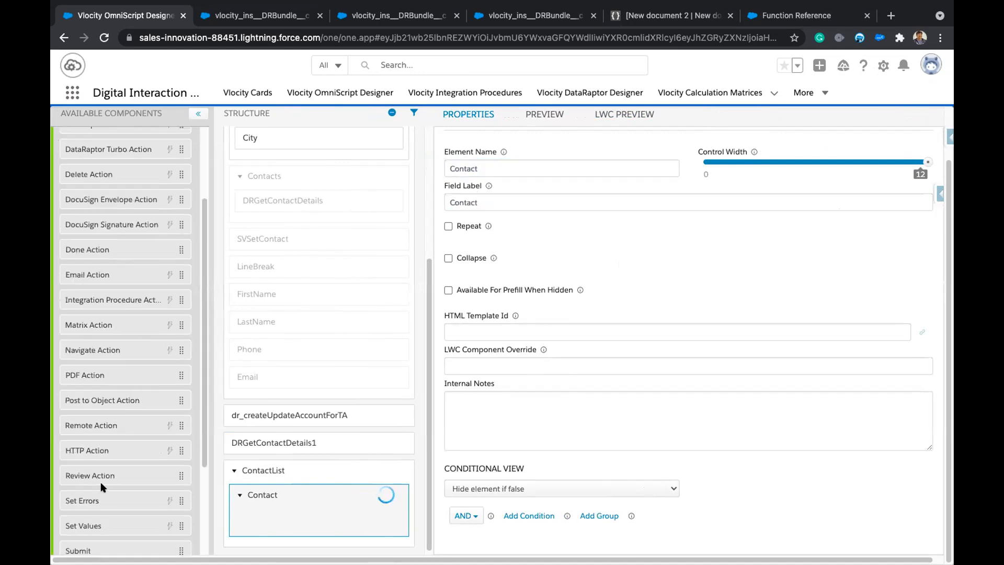
pyautogui.scroll(6, 186, 146)
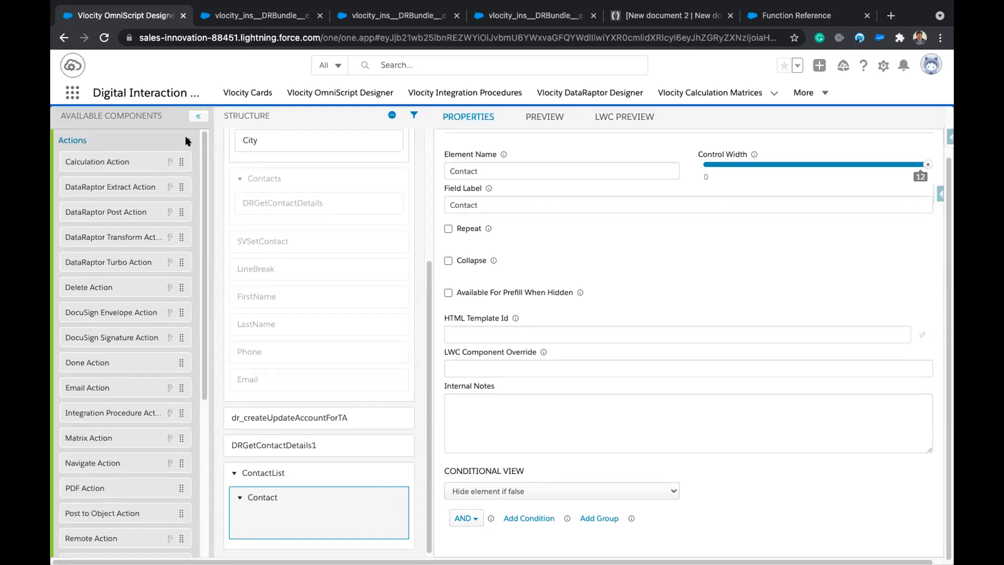
# Drag two Text fields, a Telephone field and an Email field from Inputs into the Contact block.
pyautogui.click(186, 142)
pyautogui.click(194, 231)
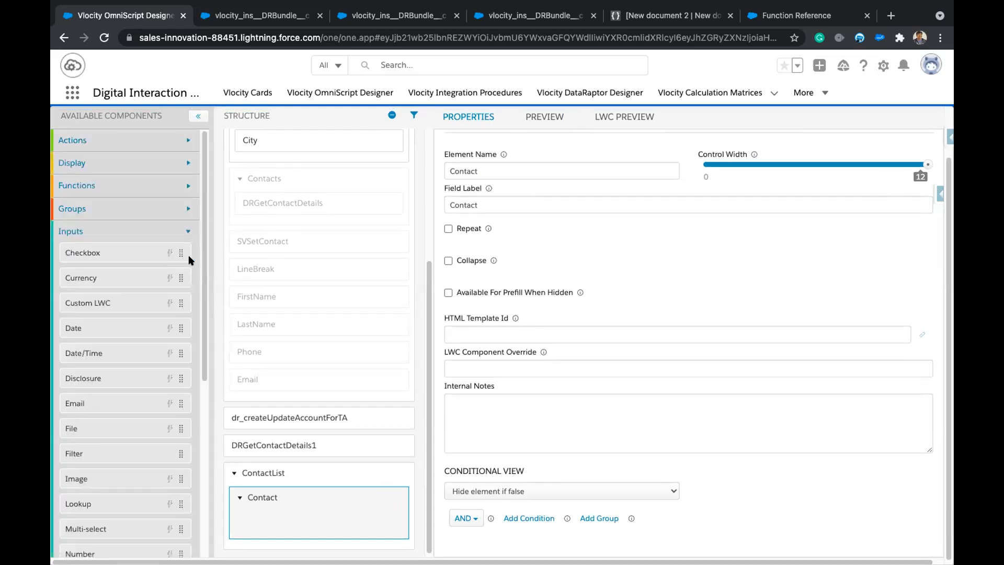
pyautogui.scroll(-6, 90, 447)
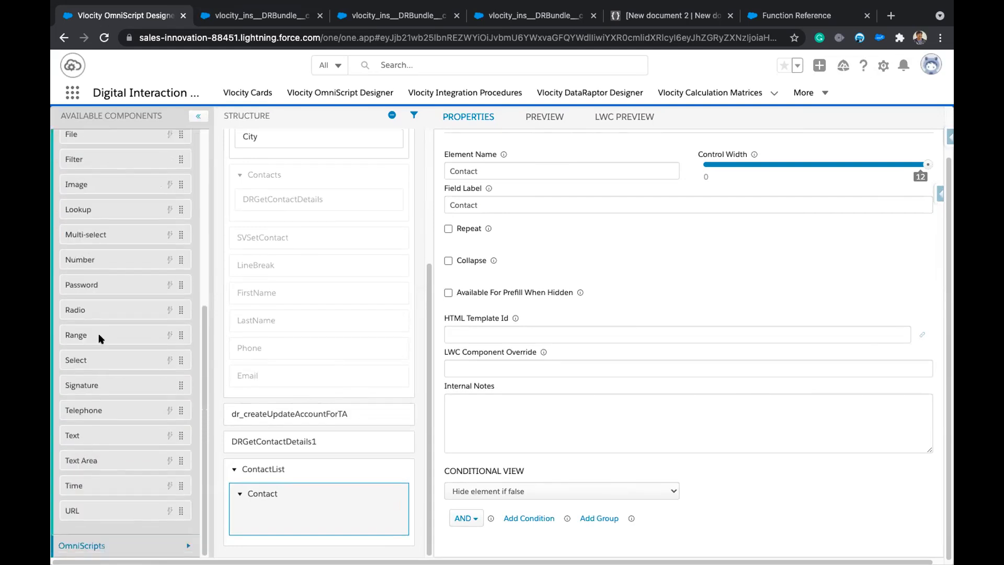
pyautogui.scroll(1, 111, 297)
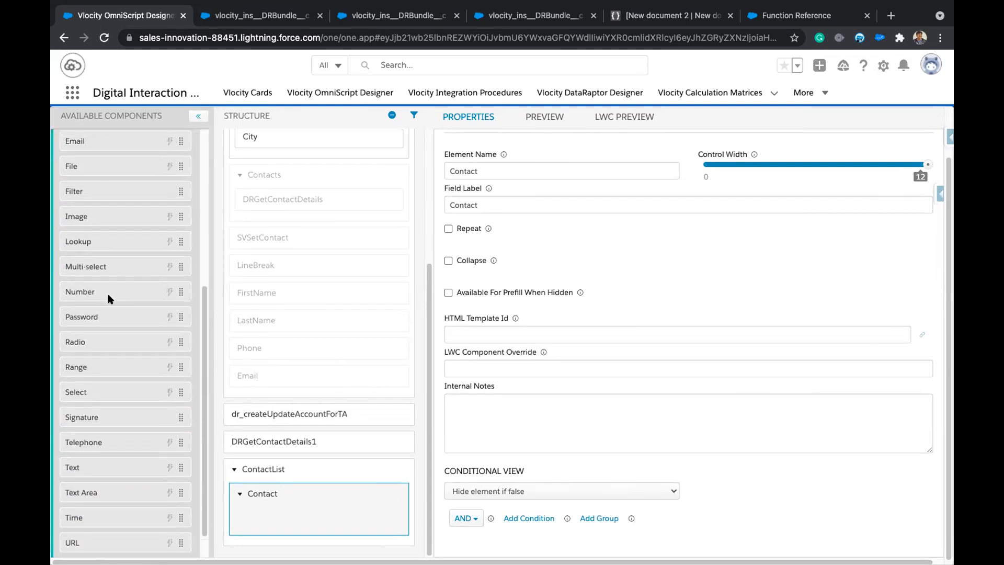
pyautogui.scroll(-1, 68, 520)
pyautogui.moveTo(111, 475); pyautogui.dragTo(258, 506)
pyautogui.moveTo(76, 463); pyautogui.dragTo(287, 533)
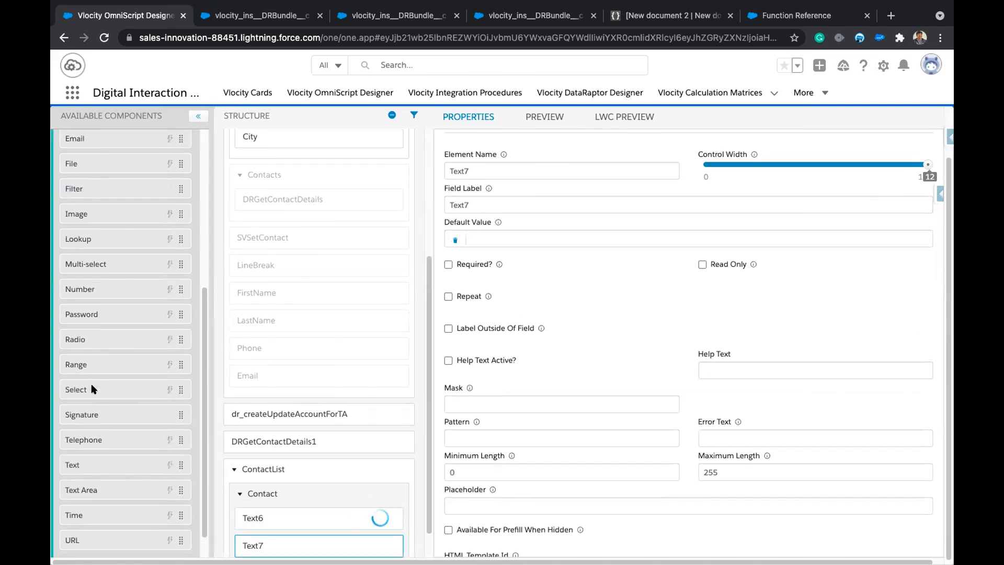
pyautogui.moveTo(96, 439); pyautogui.dragTo(286, 523)
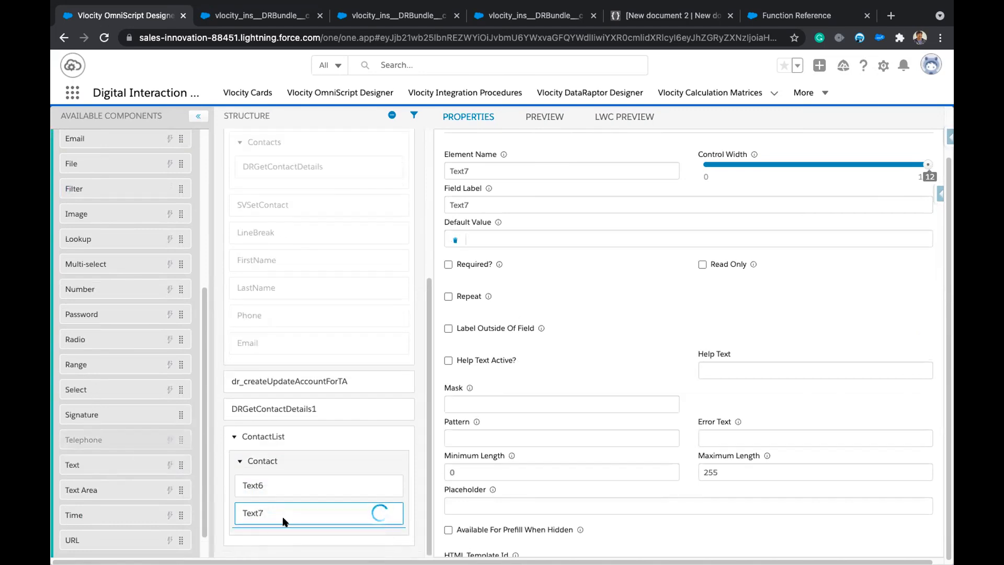
pyautogui.scroll(1, 91, 199)
pyautogui.moveTo(88, 161); pyautogui.dragTo(284, 549)
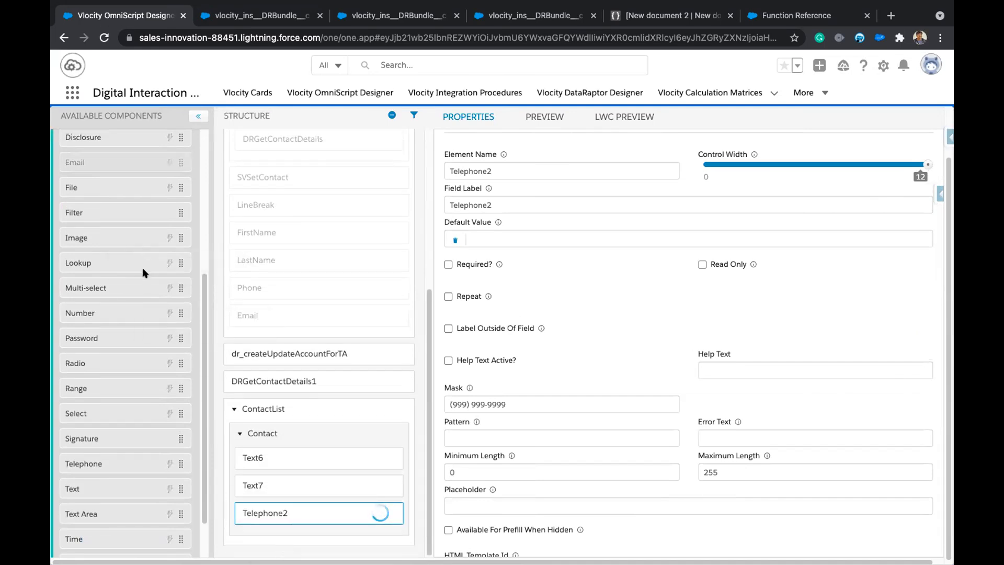
pyautogui.moveTo(97, 151); pyautogui.dragTo(283, 523)
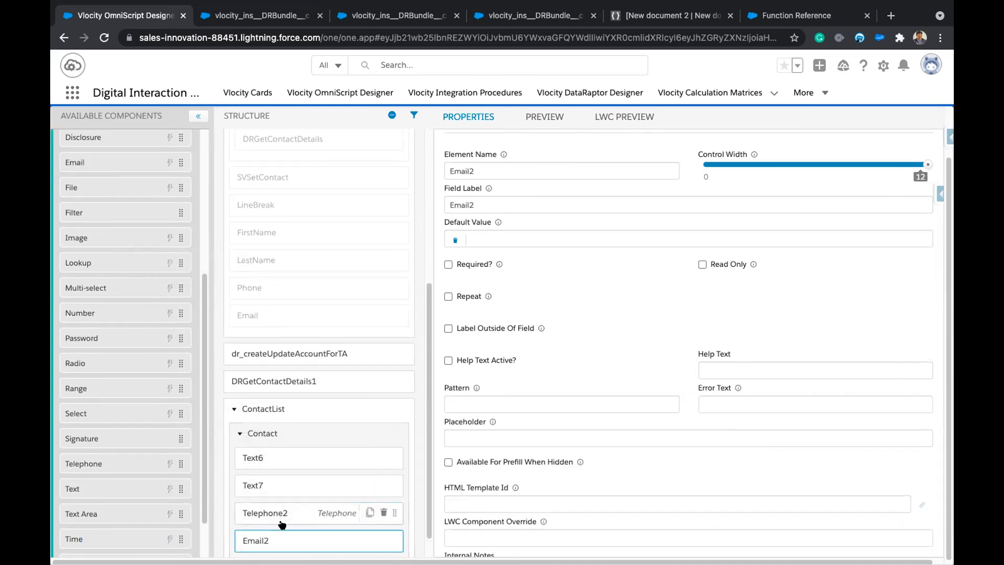
# Rename Text6 to FName labelled 'First Name' and Text7 to LName labelled 'Last Name'.
pyautogui.click(275, 429)
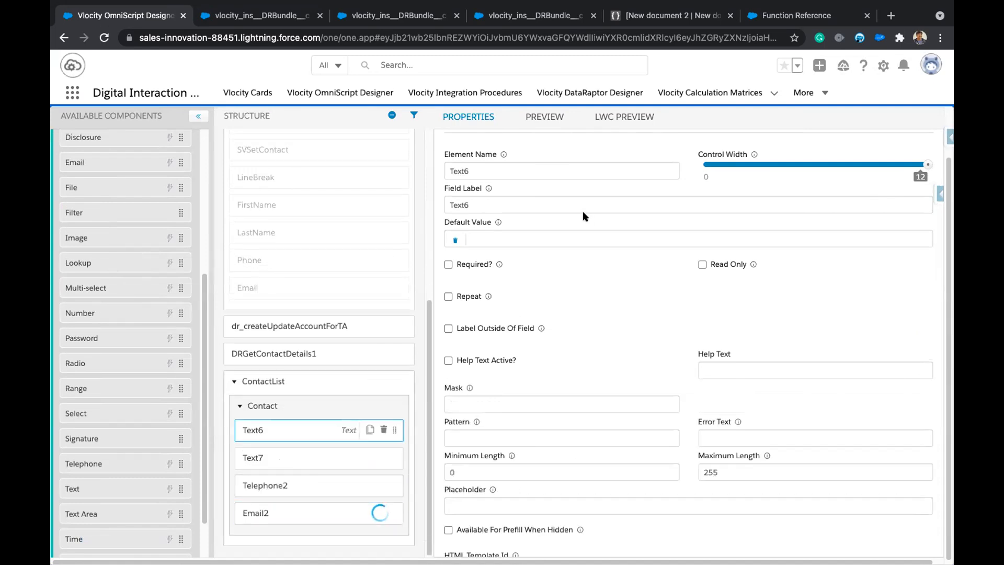
pyautogui.doubleClick(494, 170)
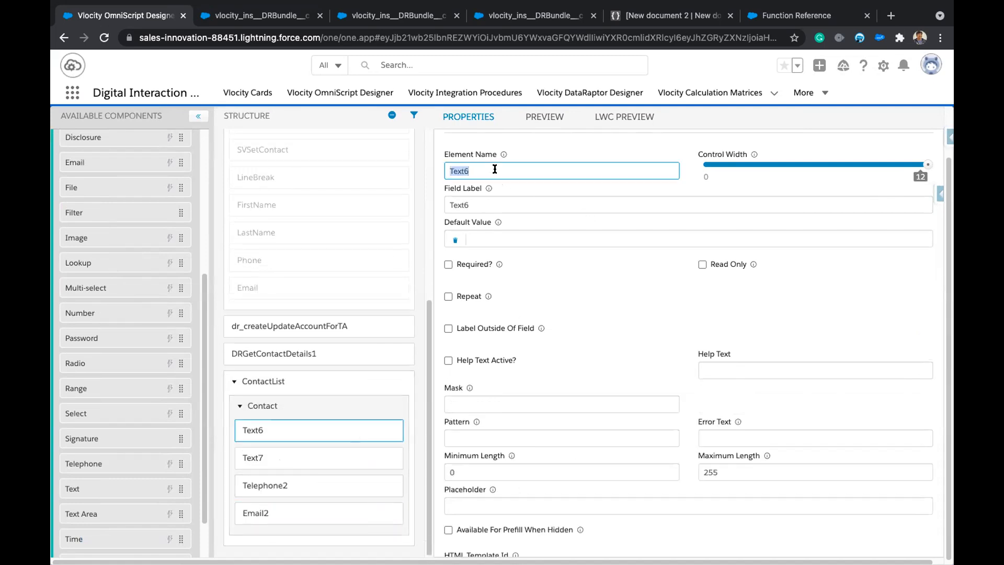
pyautogui.write('FName')
pyautogui.press('Tab')
pyautogui.write('FirstName')
pyautogui.press('Left')
pyautogui.press('Left')
pyautogui.press('Left')
pyautogui.press('Left')
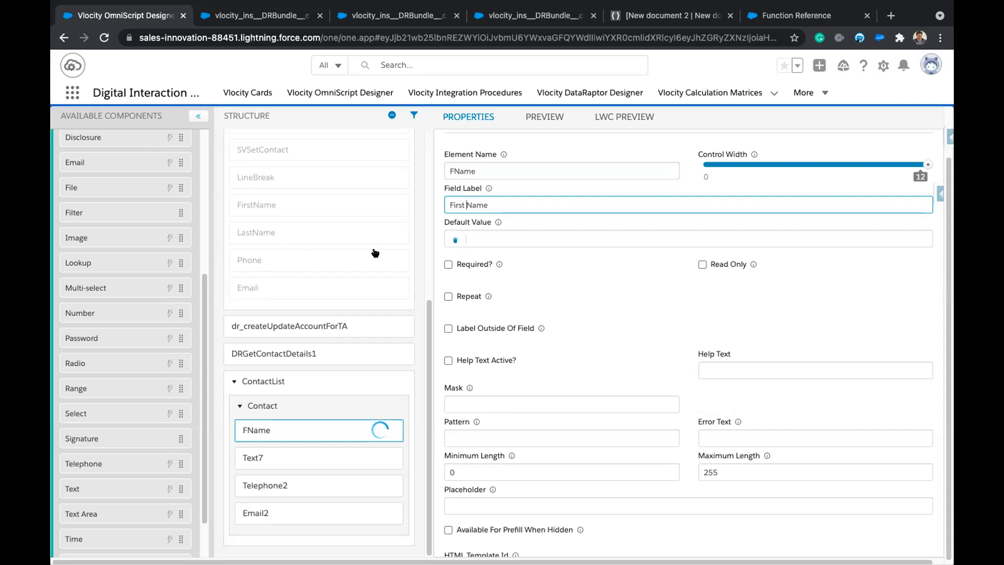
pyautogui.click(285, 458)
pyautogui.doubleClick(504, 168)
pyautogui.write('LName')
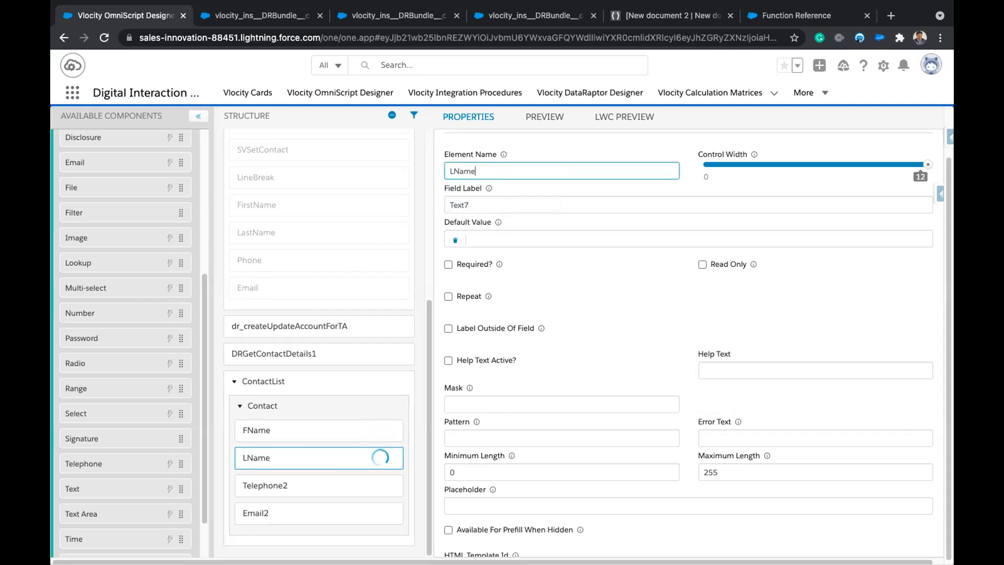
pyautogui.doubleClick(493, 204)
pyautogui.write('Last Name')
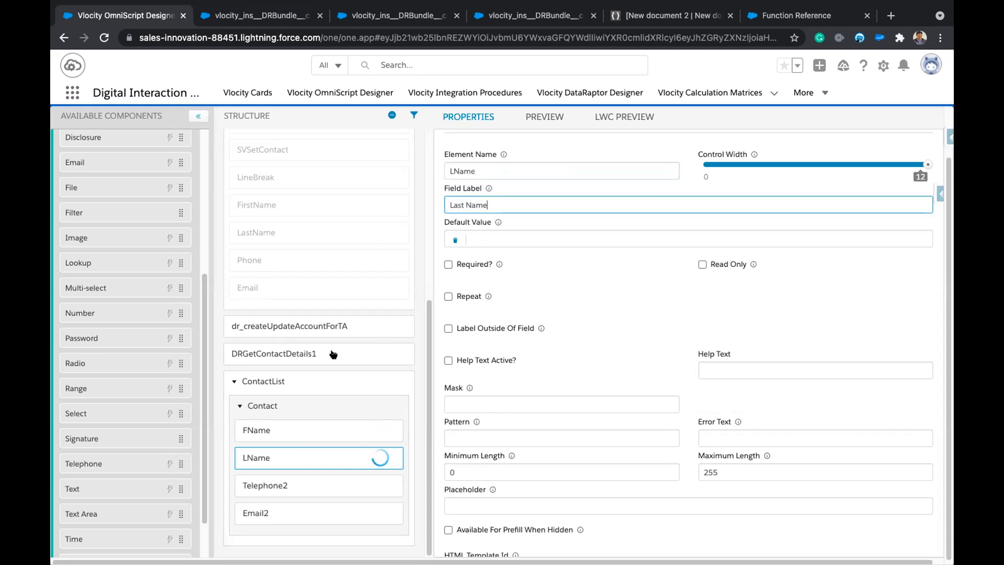
# Rename Telephone2 to phone with the field label 'Phone'.
pyautogui.click(272, 485)
pyautogui.click(505, 171)
pyautogui.doubleClick(506, 172)
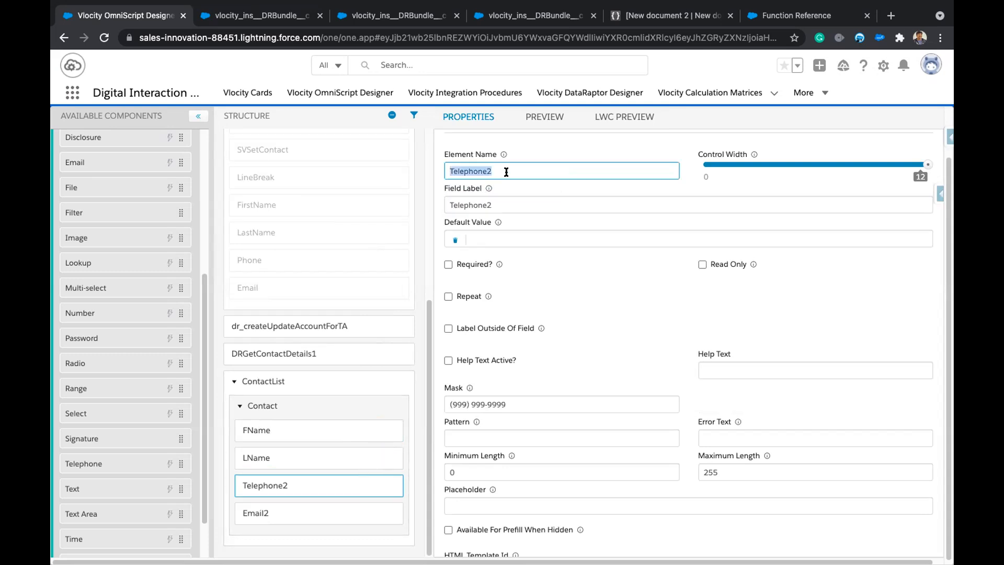
pyautogui.write('phon')
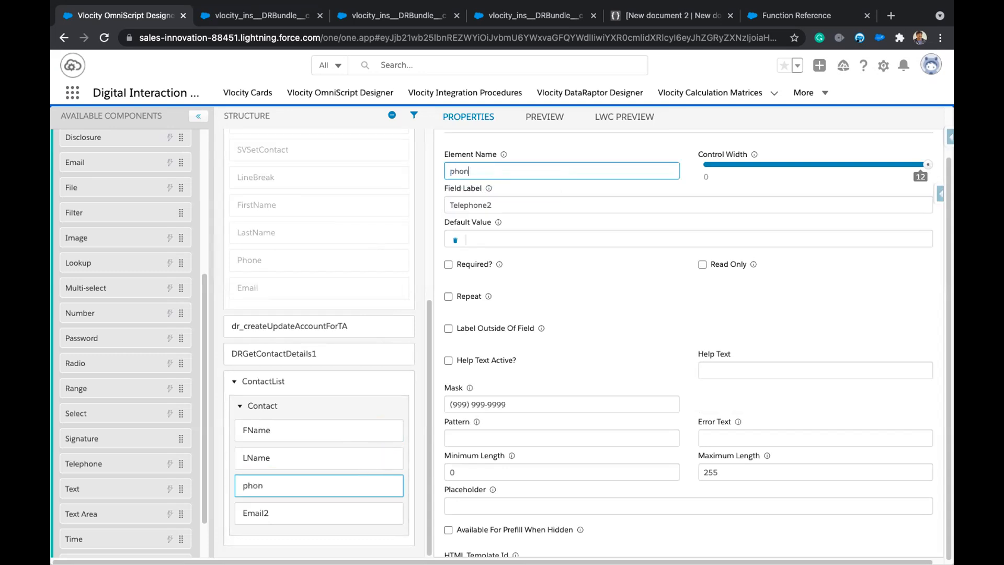
pyautogui.write('e')
pyautogui.doubleClick(510, 206)
pyautogui.write('Phone')
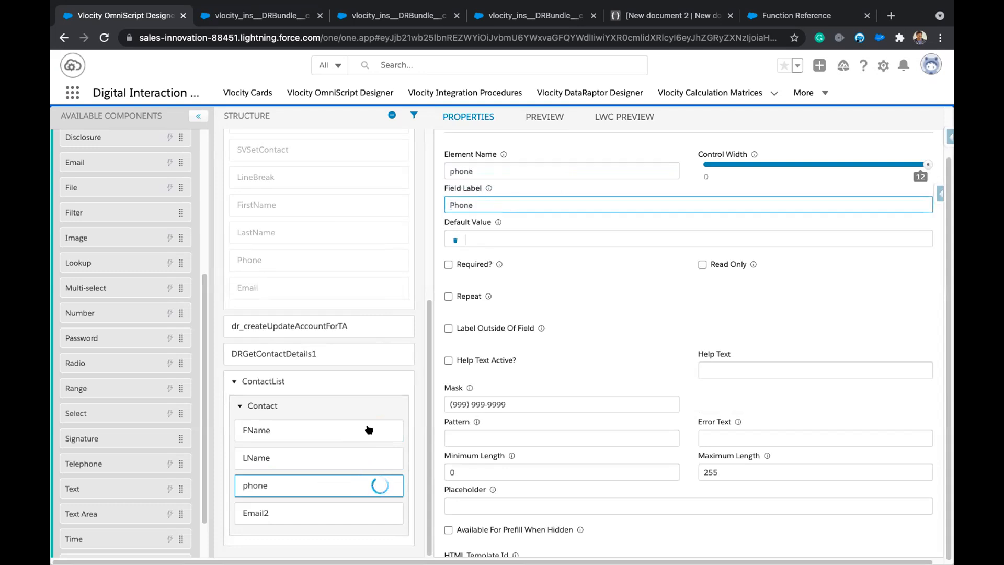
# Rename Email2 to email labelled 'Email', then go to the DRGetContactDetails DataRaptor.
pyautogui.click(290, 516)
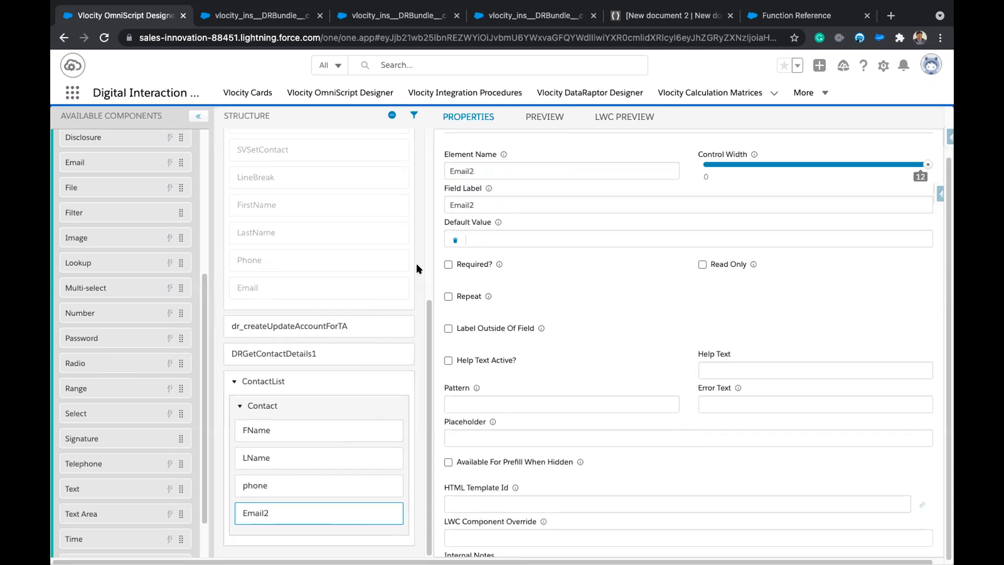
pyautogui.click(262, 484)
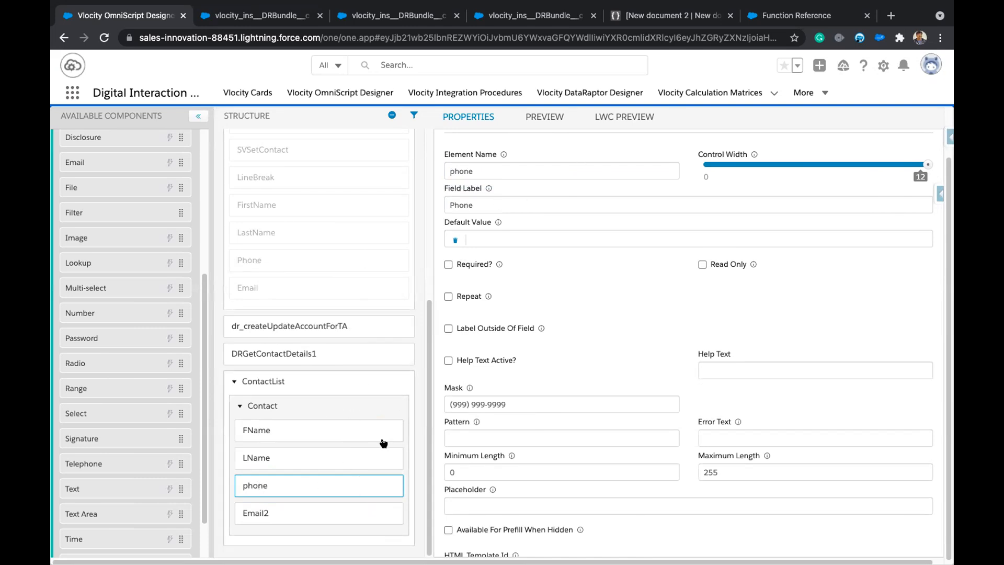
pyautogui.click(285, 513)
pyautogui.doubleClick(519, 171)
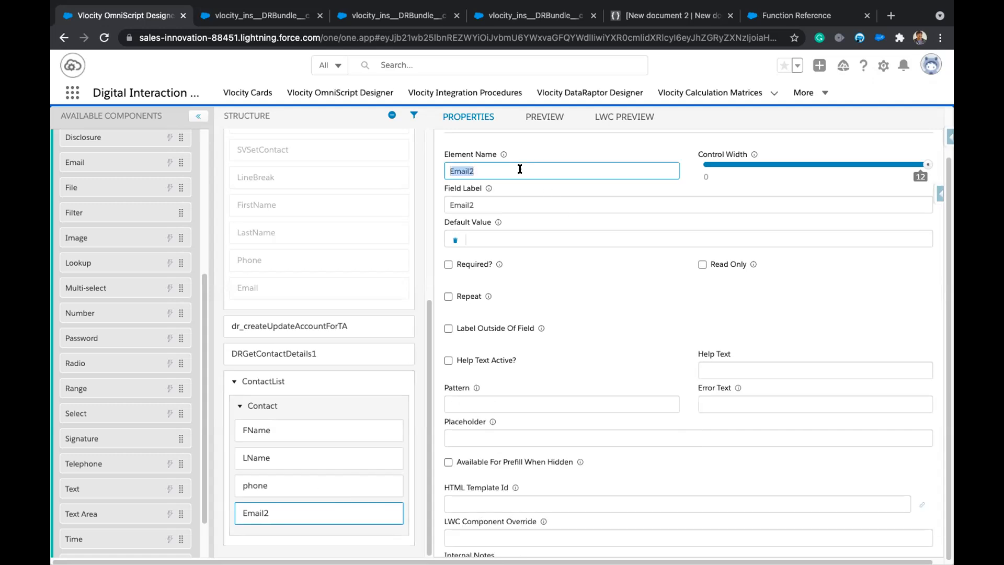
pyautogui.write('Em')
pyautogui.press('Tab')
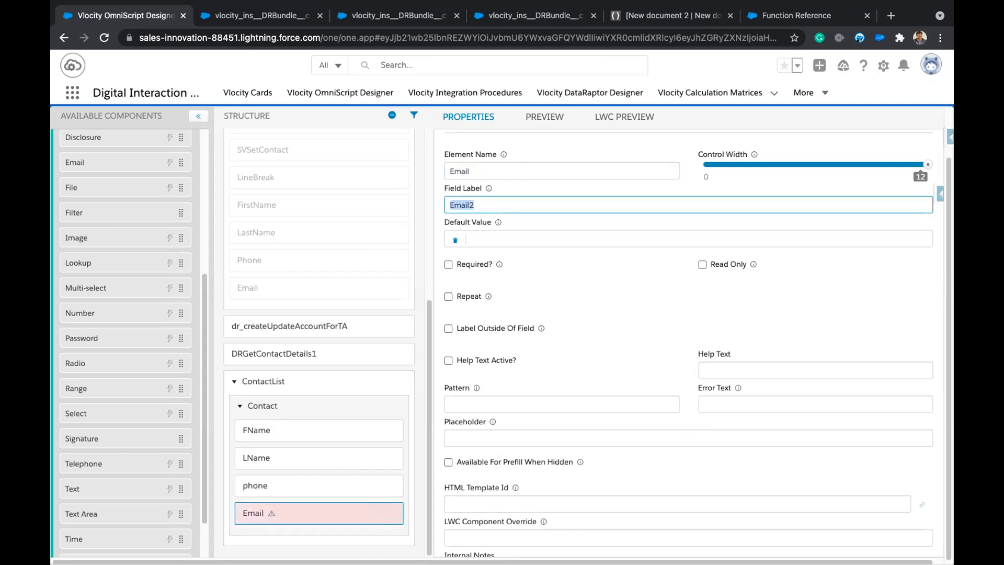
pyautogui.press('Left')
pyautogui.moveTo(454, 170); pyautogui.dragTo(445, 170)
pyautogui.write('e')
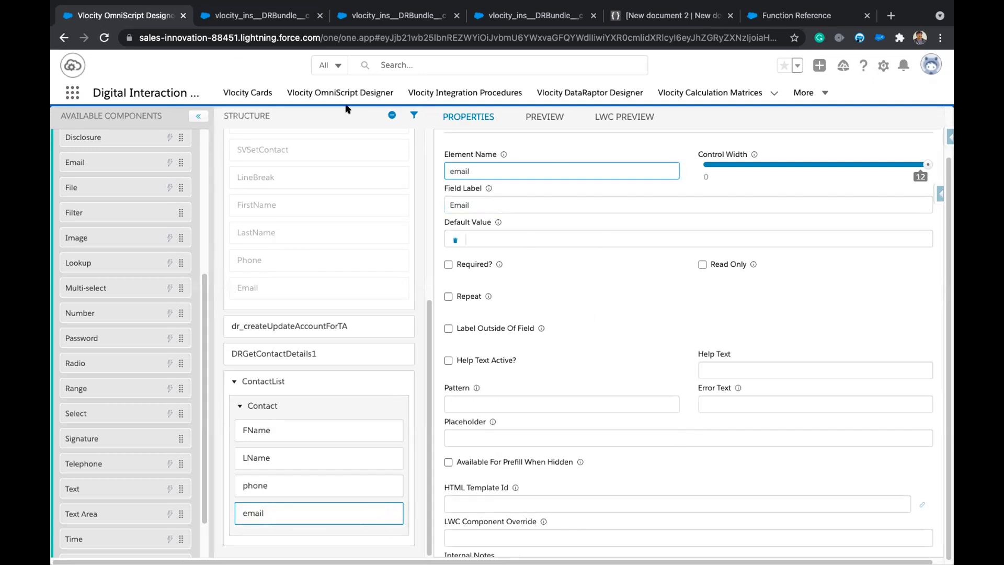
pyautogui.click(260, 18)
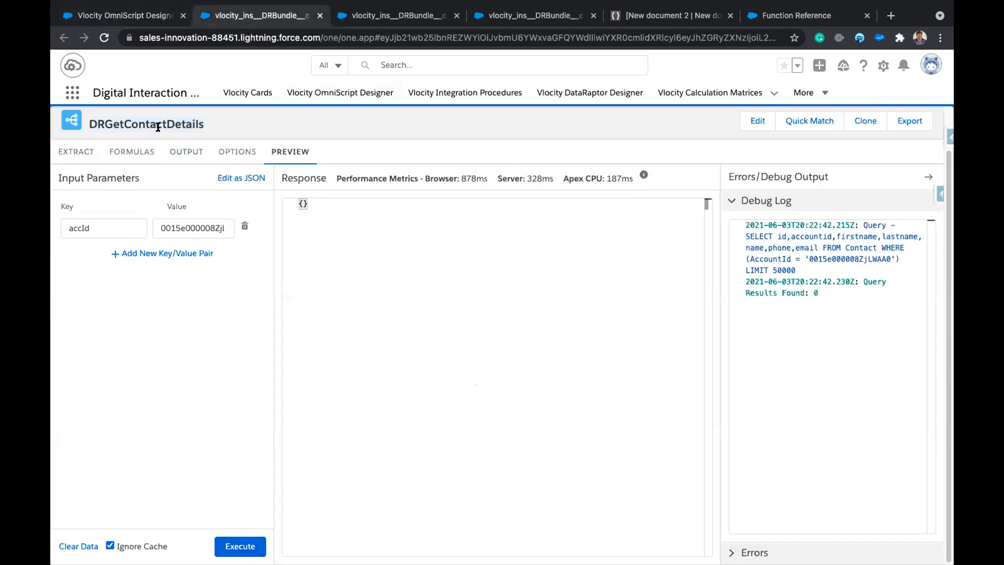
# Clone DRGetContactDetails as DRGetContactDetails_V2, then return to the OmniScript Designer.
pyautogui.click(866, 123)
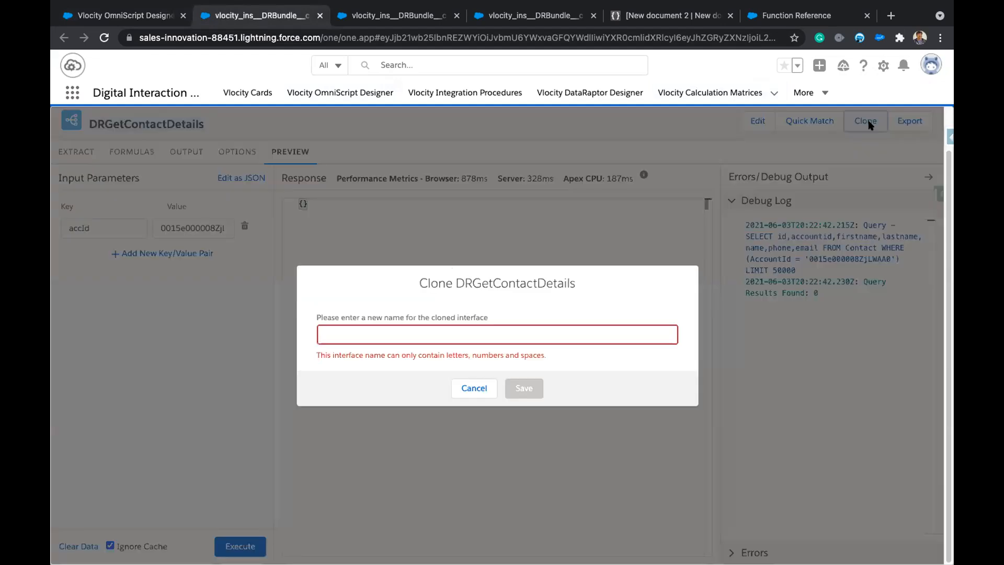
pyautogui.click(518, 329)
pyautogui.write('DRGetContactDetails')
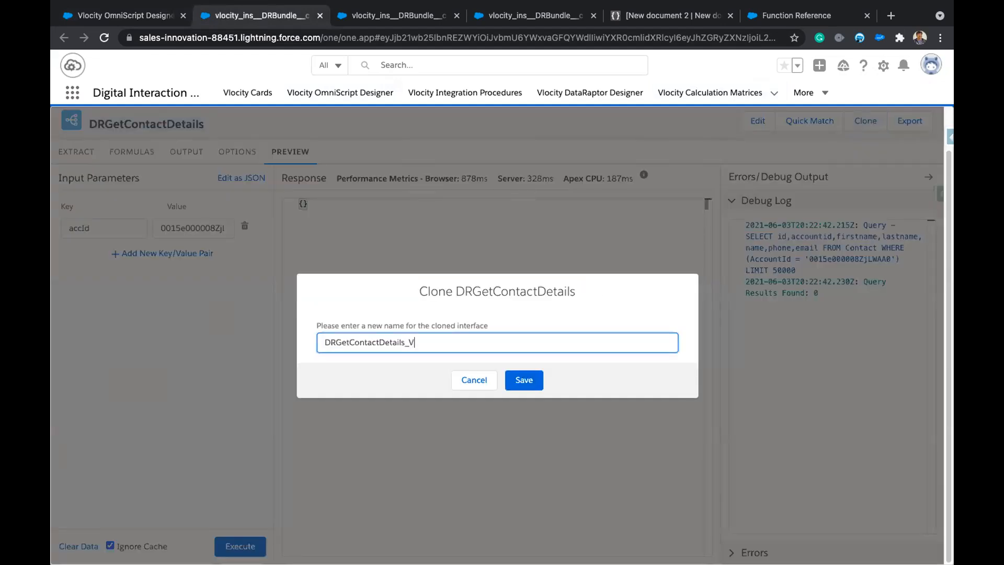
pyautogui.click(524, 380)
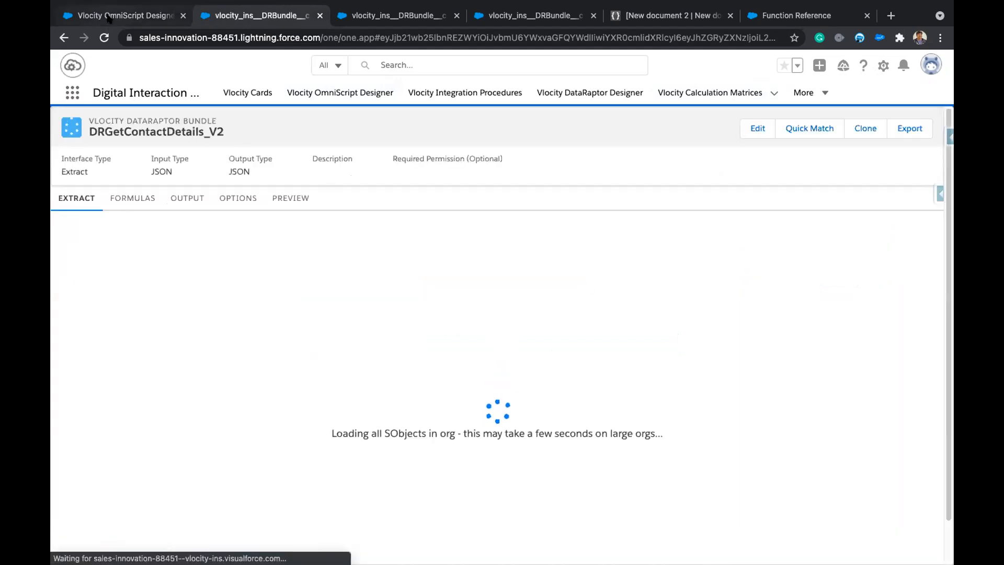
pyautogui.click(123, 15)
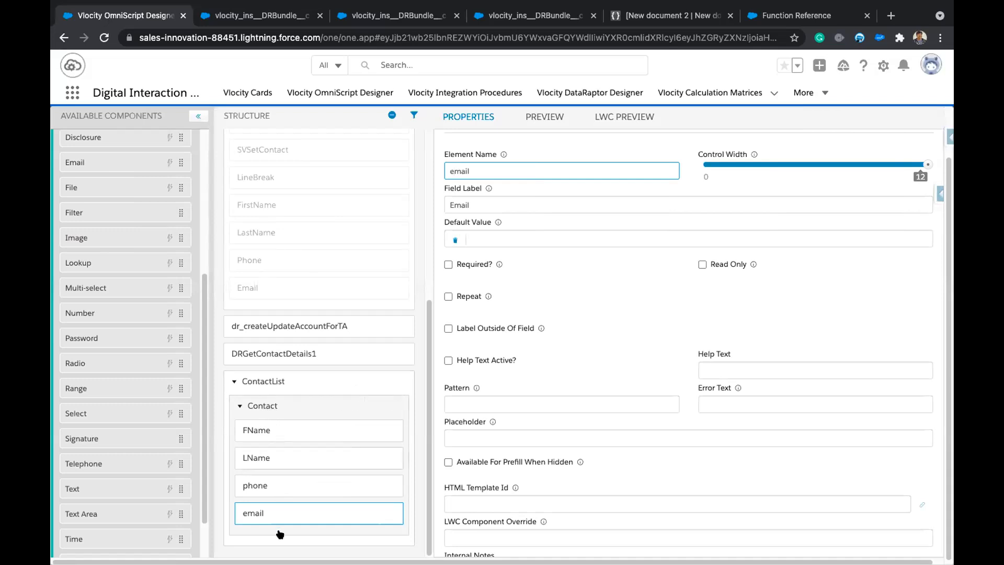
# Preview the OmniScript, choose the Acme1 account, advance to Contacts and show the data JSON.
pyautogui.click(633, 116)
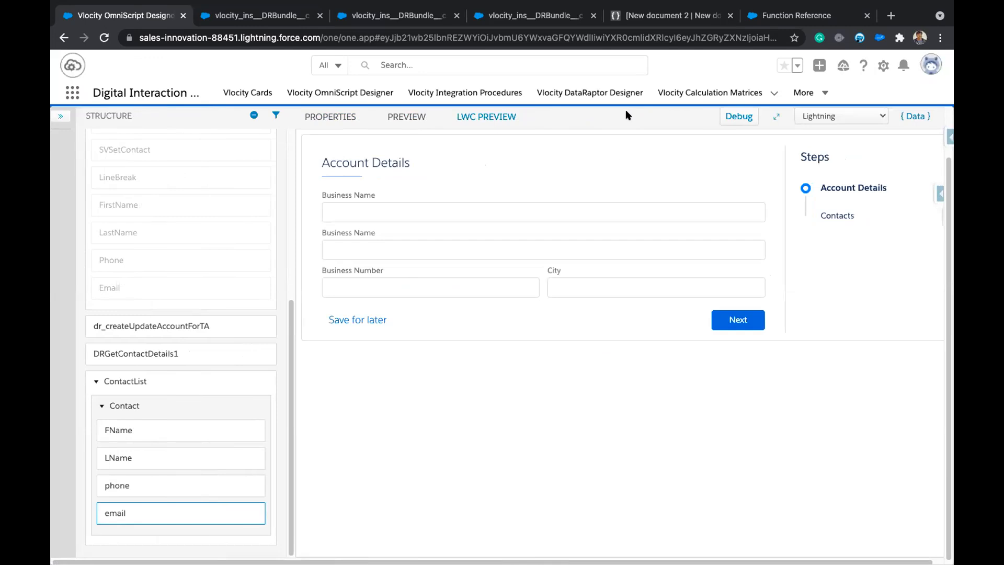
pyautogui.click(437, 207)
pyautogui.write('ac')
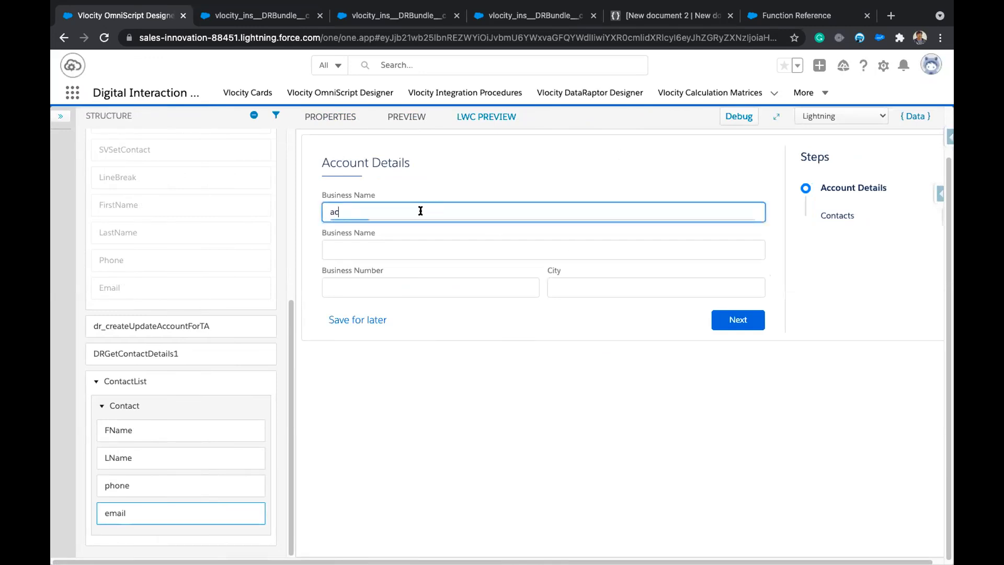
pyautogui.click(370, 315)
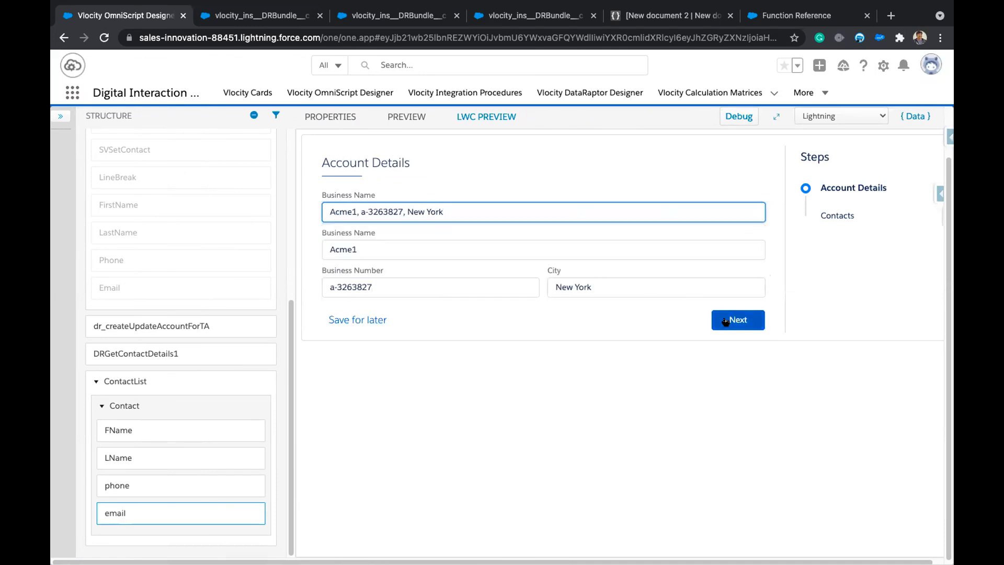
pyautogui.click(737, 318)
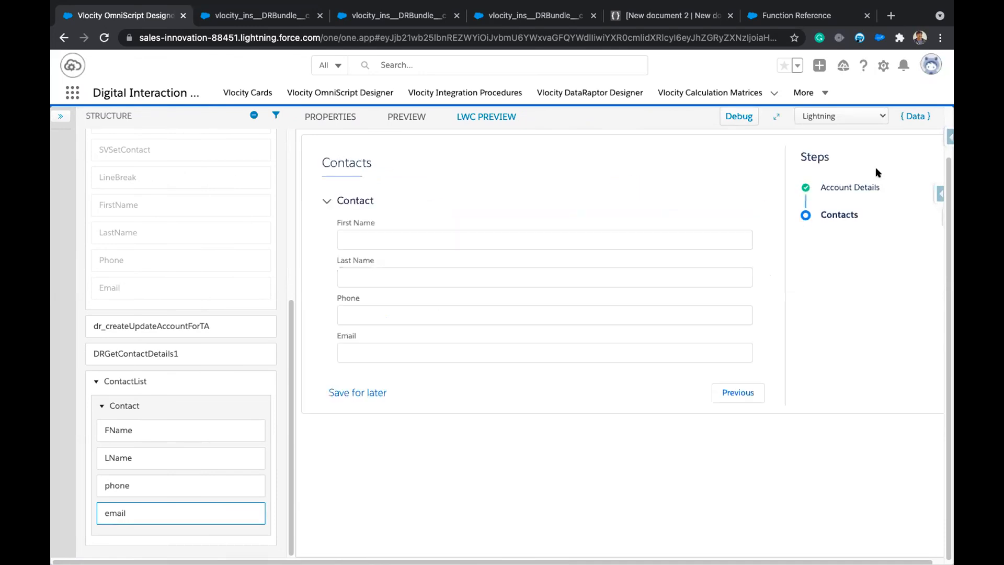
pyautogui.click(911, 117)
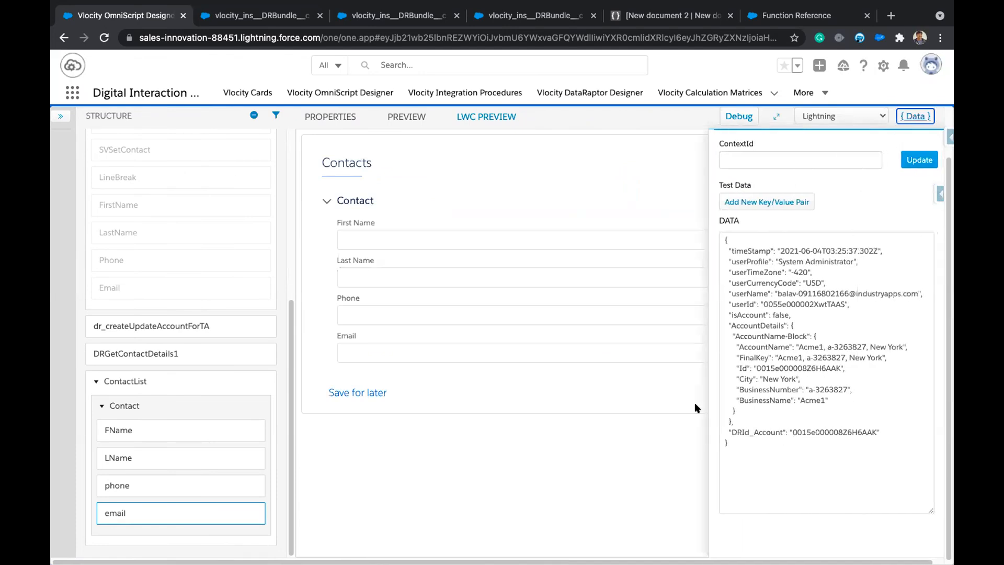
# Fill in test values fname, lname, a sample phone and e-mail, then copy the ContactList JSON.
pyautogui.click(467, 235)
pyautogui.write('est')
pyautogui.doubleClick(421, 240)
pyautogui.write('fname')
pyautogui.press('Tab')
pyautogui.write('lname')
pyautogui.press('Tab')
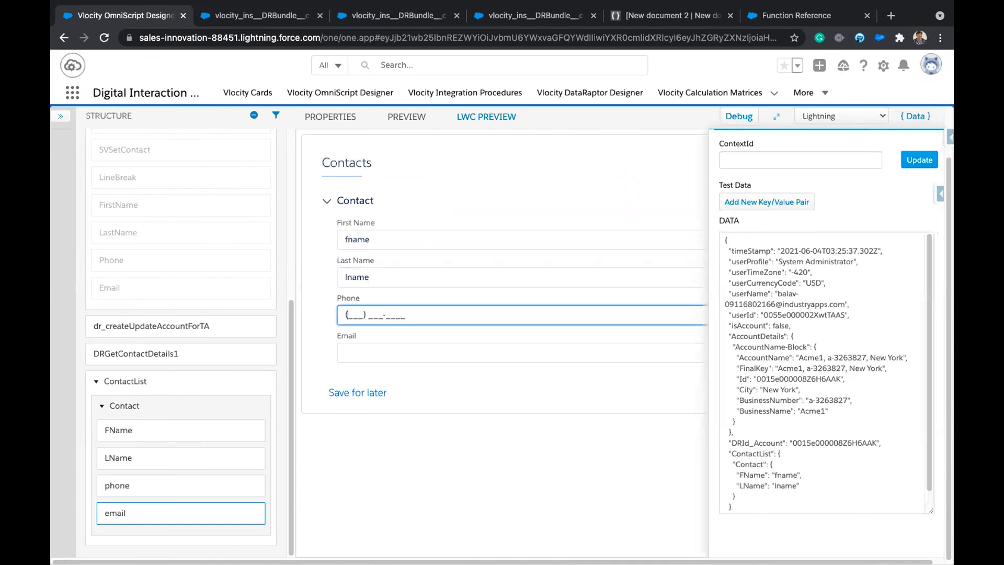
pyautogui.write('233) 455-443')
pyautogui.press('Tab')
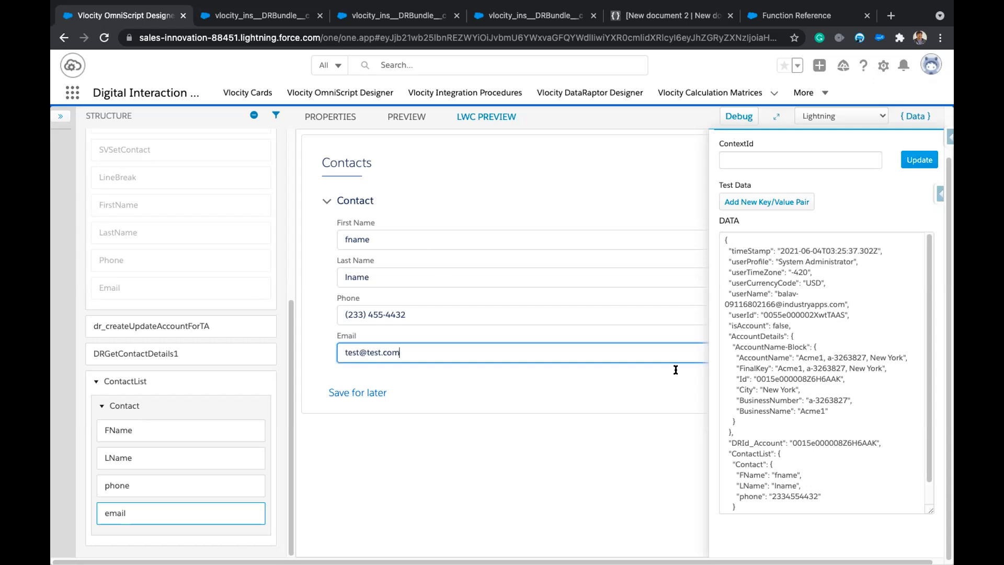
pyautogui.scroll(-1, 832, 457)
pyautogui.click(830, 456)
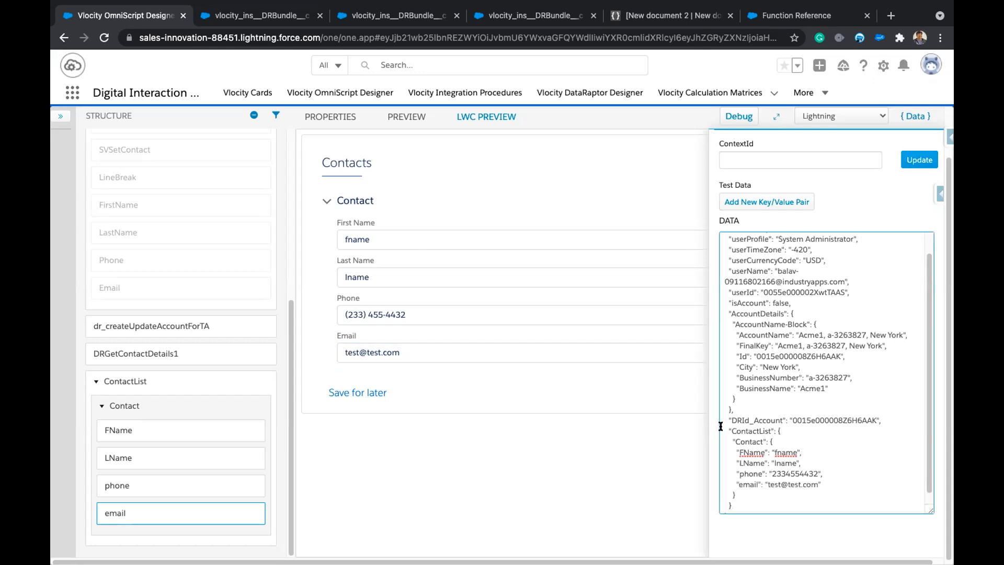
pyautogui.moveTo(726, 427); pyautogui.dragTo(740, 491)
pyautogui.hotkey('ctrl', 'c')
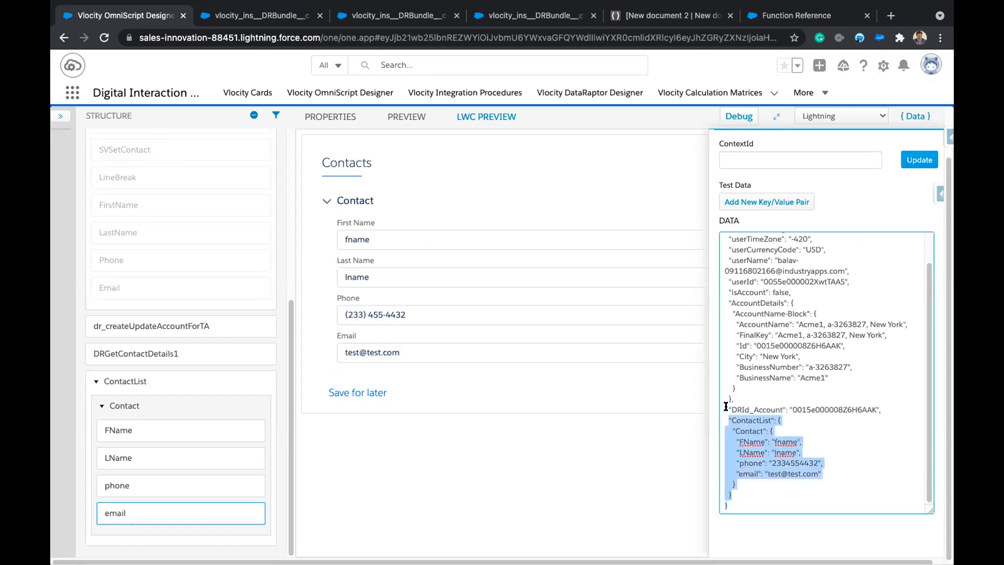
pyautogui.click(258, 16)
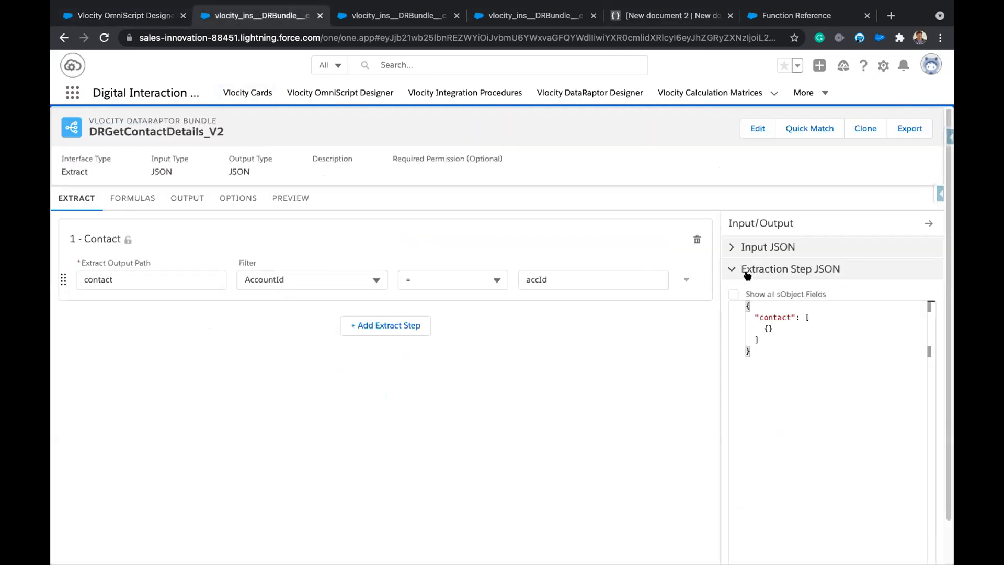
# Paste the ContactList JSON into DRGetContactDetails_V2's Input JSON and view the output mappings.
pyautogui.click(730, 248)
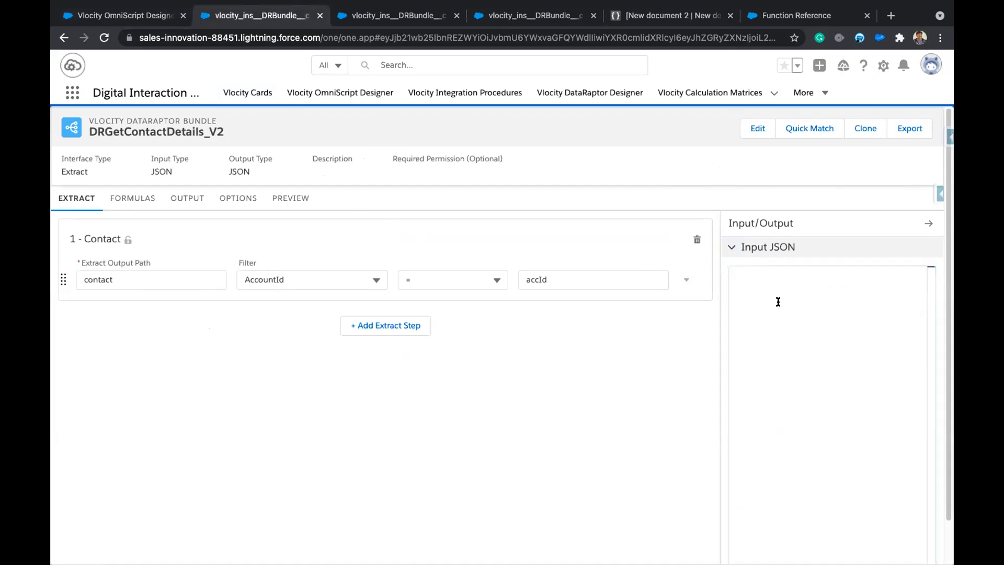
pyautogui.write('{')
pyautogui.hotkey('ctrl', 'v')
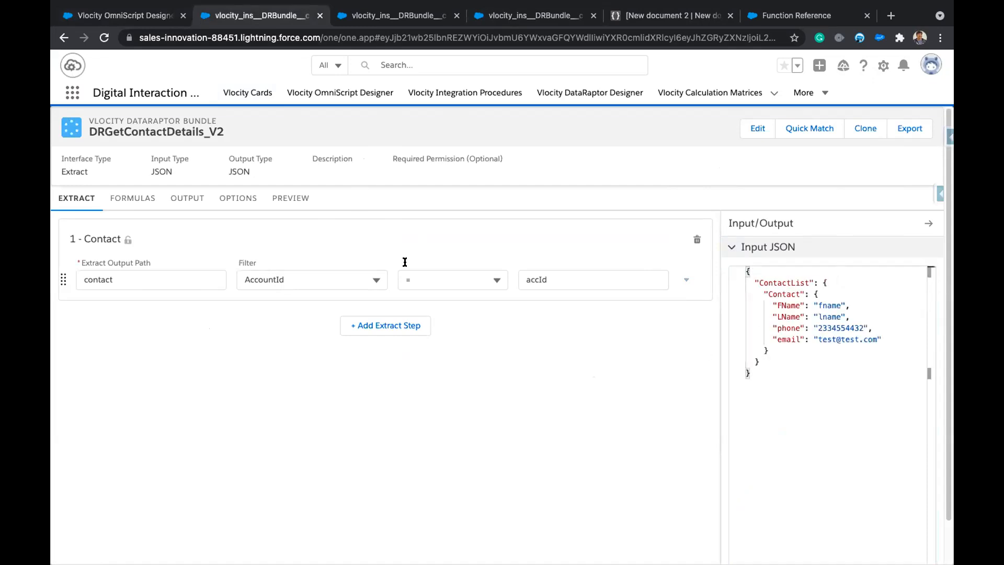
pyautogui.click(187, 199)
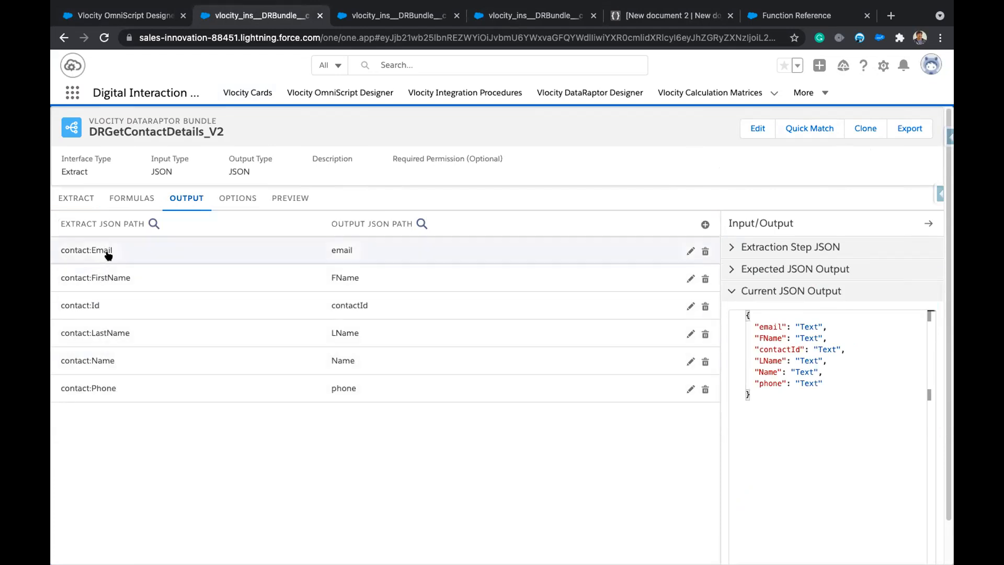
# Remove the Email, FirstName, LastName and Phone pairs in Quick Match and save.
pyautogui.click(809, 128)
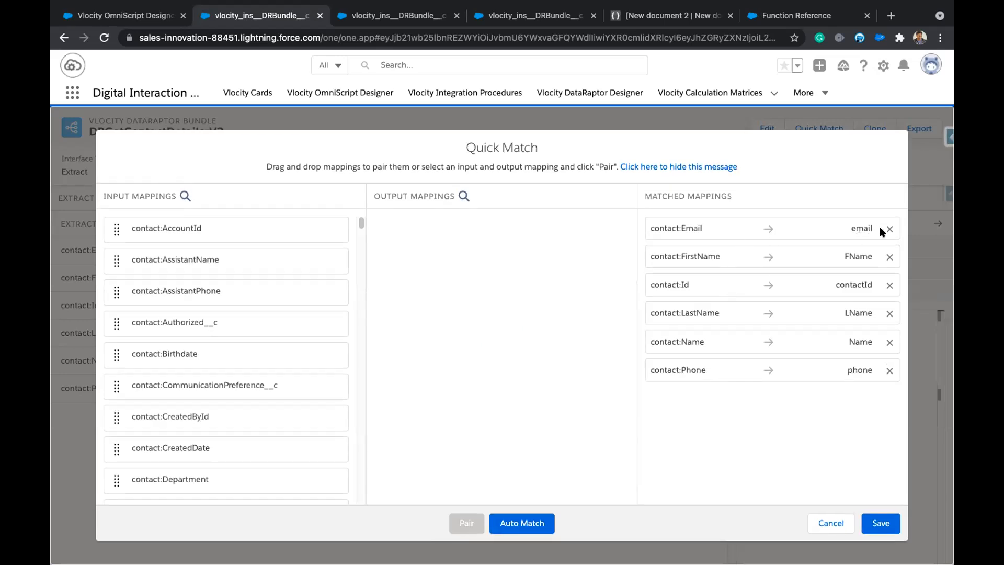
pyautogui.click(888, 229)
pyautogui.click(888, 229)
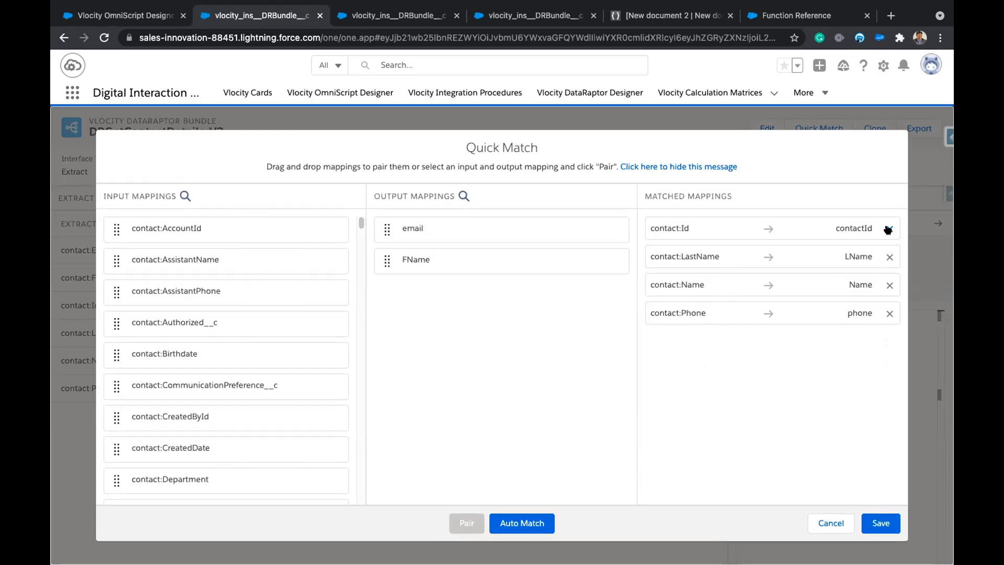
pyautogui.click(886, 258)
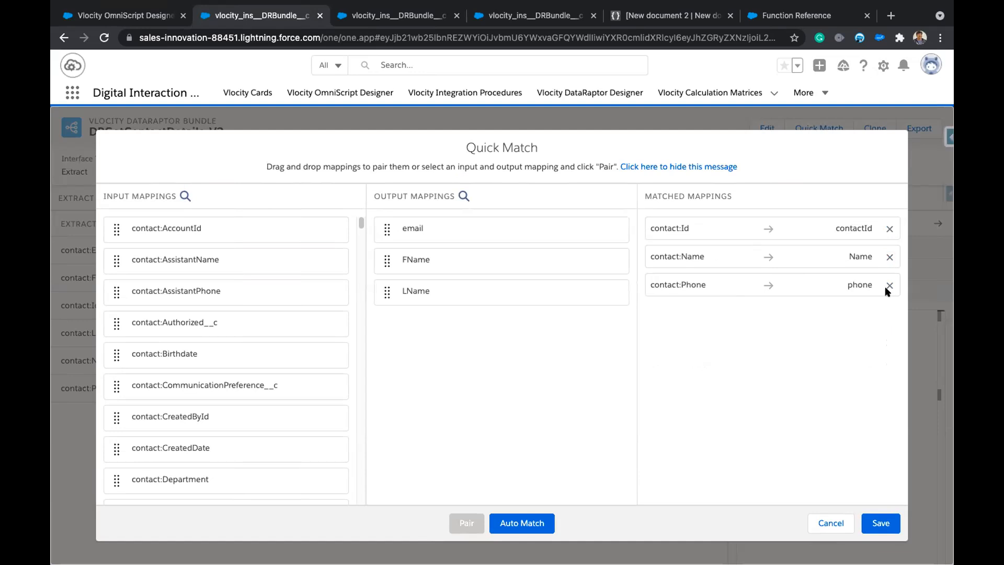
pyautogui.click(888, 285)
pyautogui.click(881, 522)
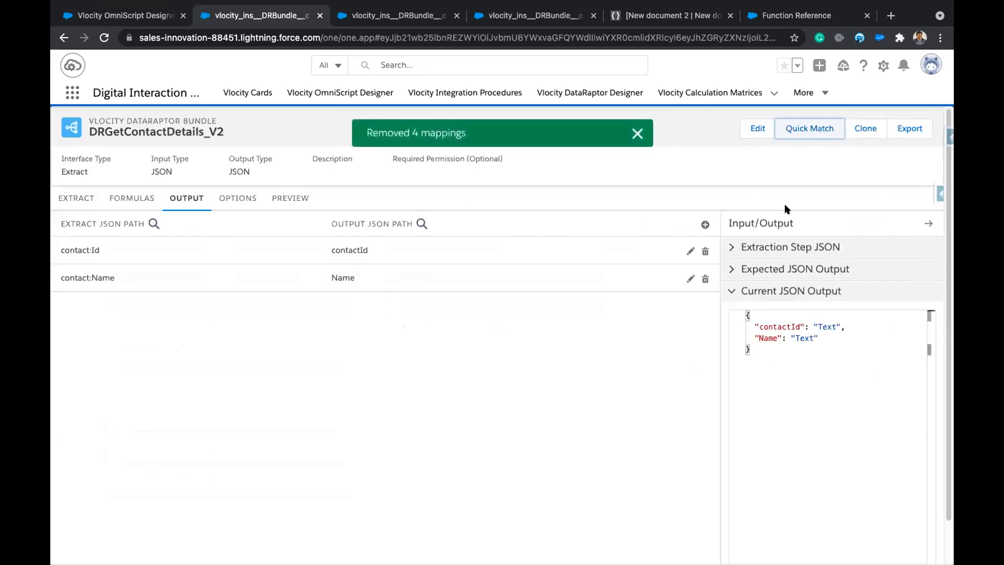
pyautogui.click(814, 130)
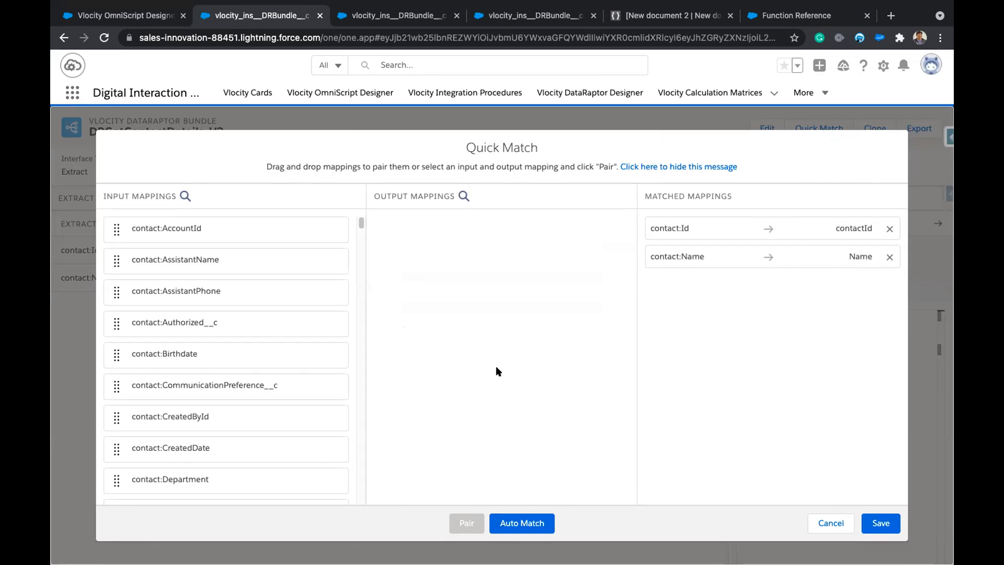
pyautogui.click(827, 523)
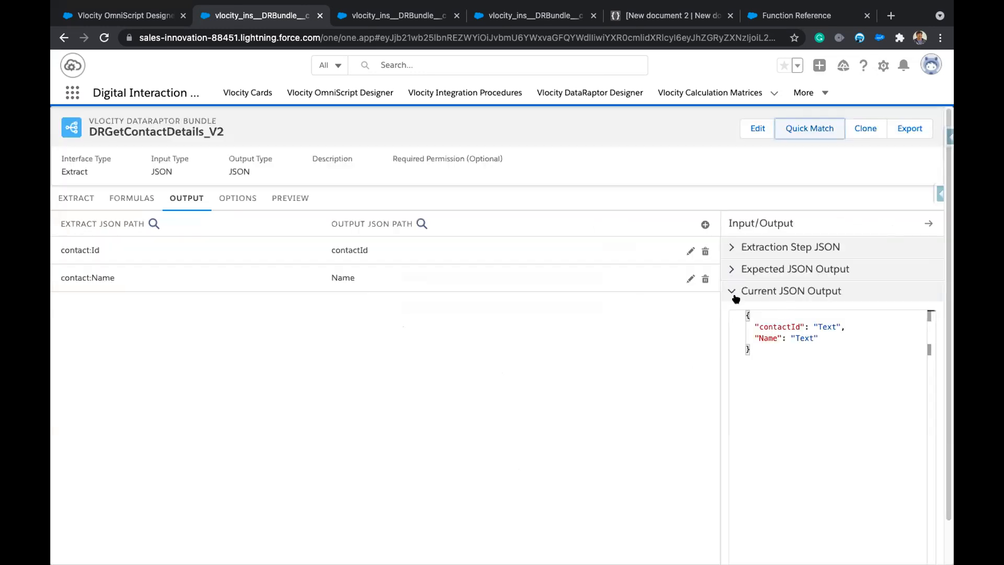
# Paste the ContactList sample into the Expected JSON Output and tidy its line breaks.
pyautogui.click(730, 270)
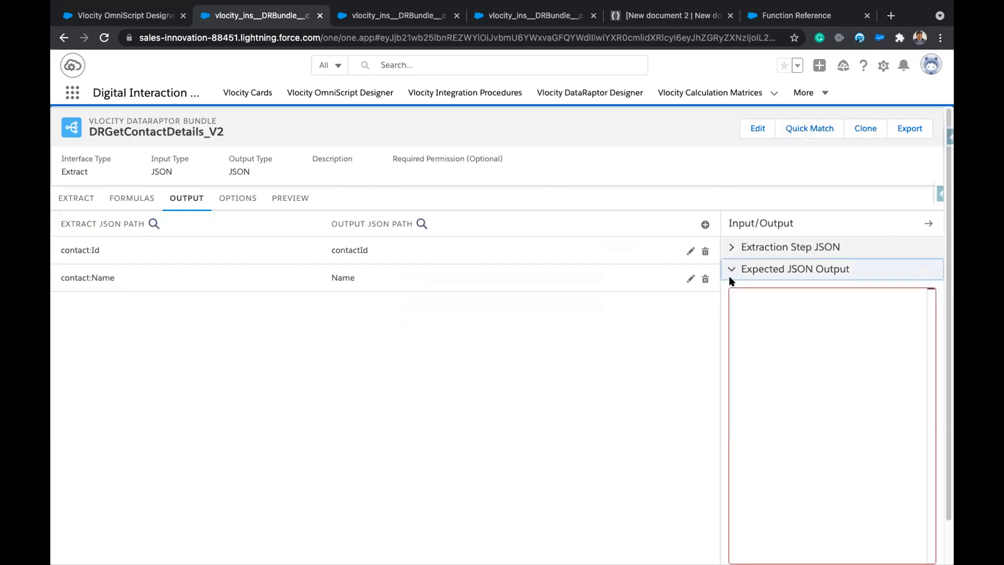
pyautogui.click(790, 323)
pyautogui.write('{')
pyautogui.hotkey('ctrl', 'v')
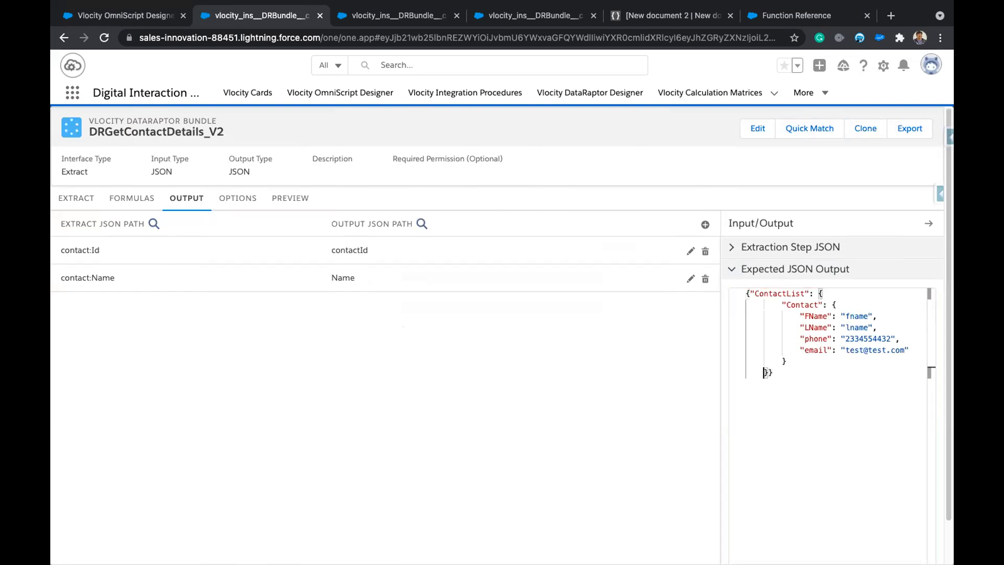
pyautogui.press('Return')
pyautogui.click(770, 349)
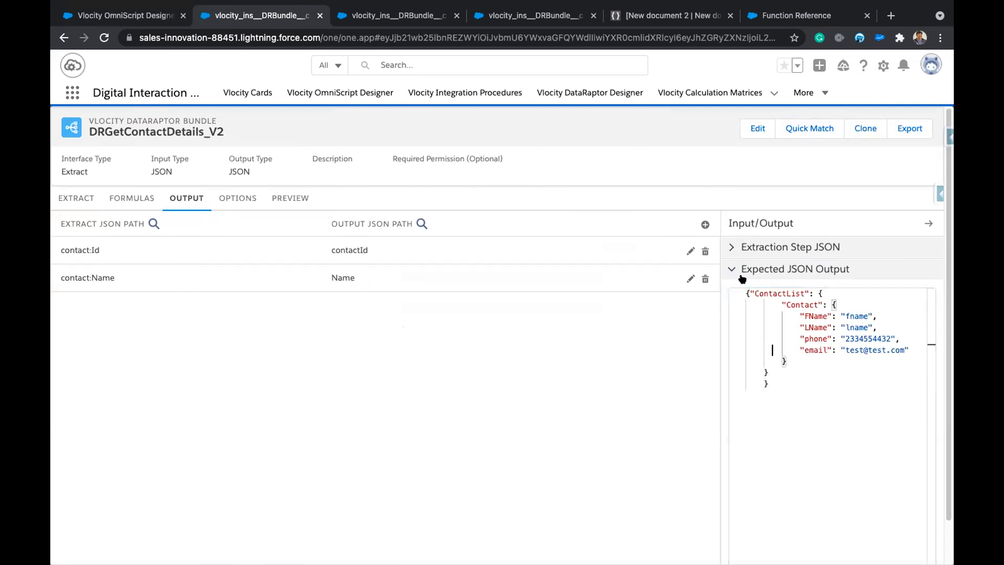
pyautogui.click(744, 285)
pyautogui.press('Return')
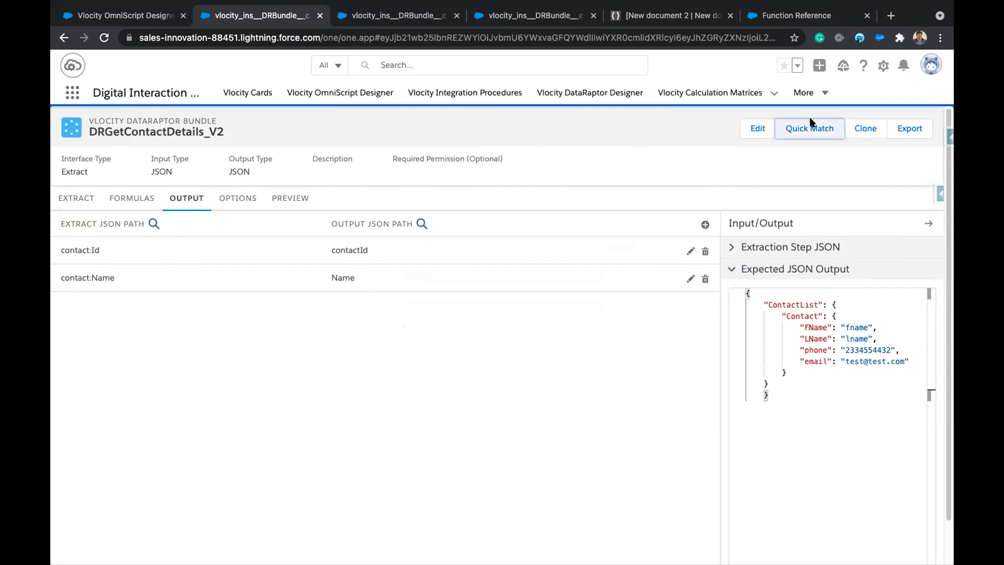
# Try auto-pairing the four ContactList fields in Quick Match, then unpair them and cancel.
pyautogui.click(815, 128)
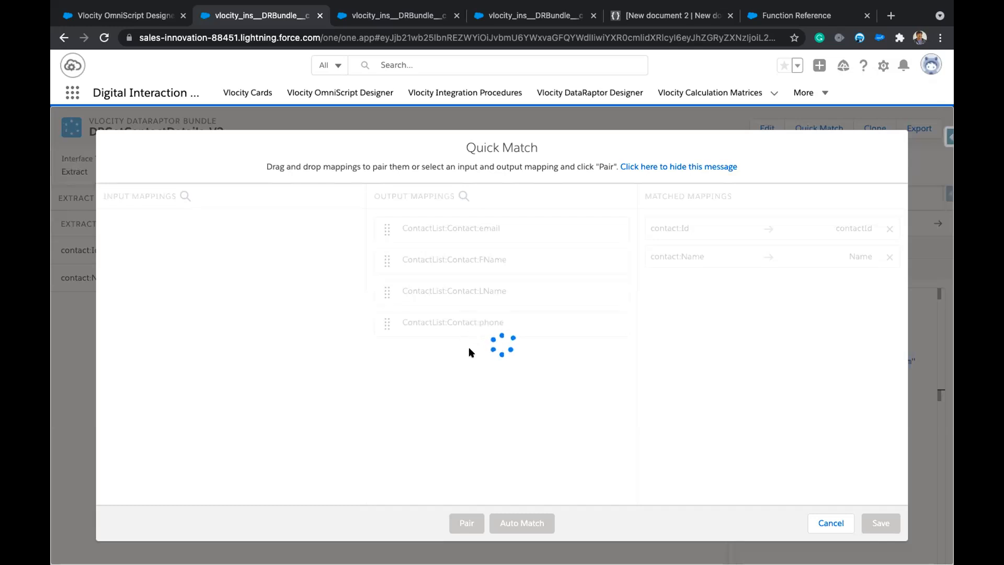
pyautogui.click(522, 523)
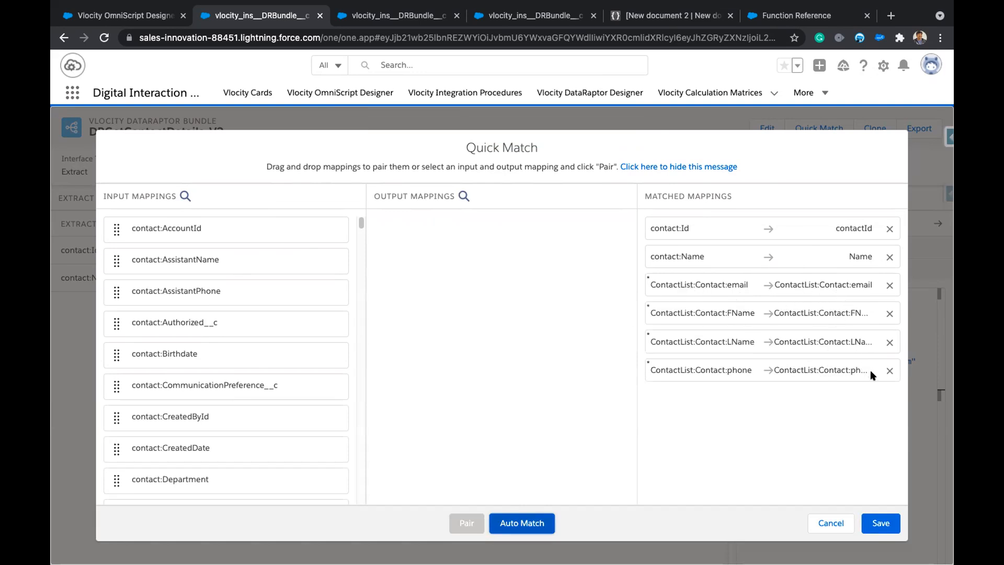
pyautogui.click(887, 371)
pyautogui.click(888, 342)
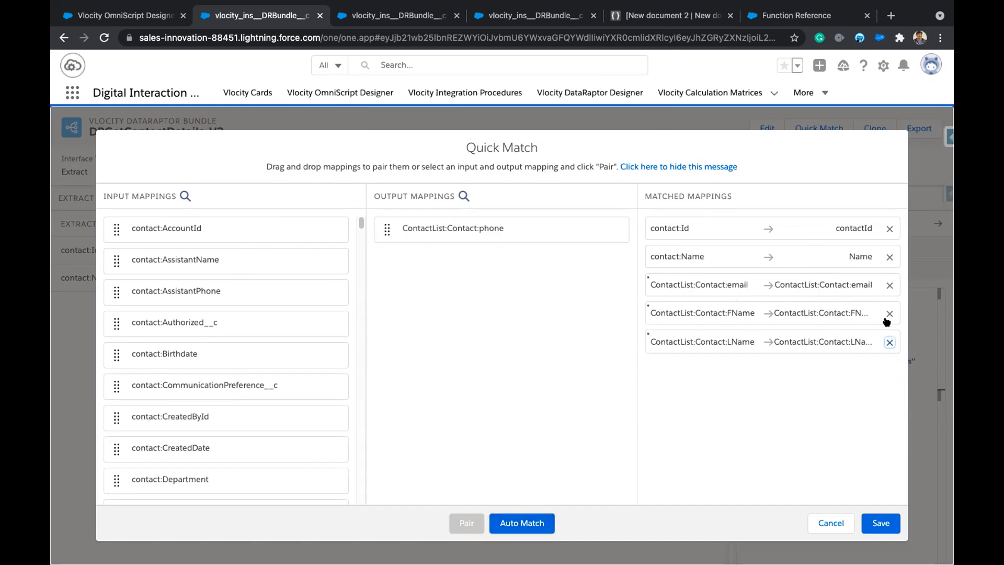
pyautogui.click(889, 285)
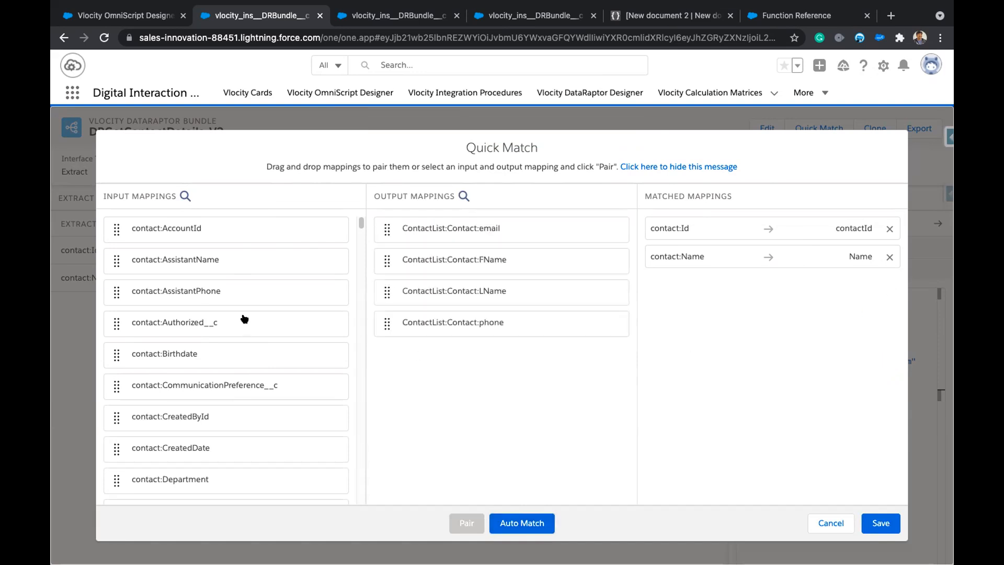
pyautogui.click(185, 195)
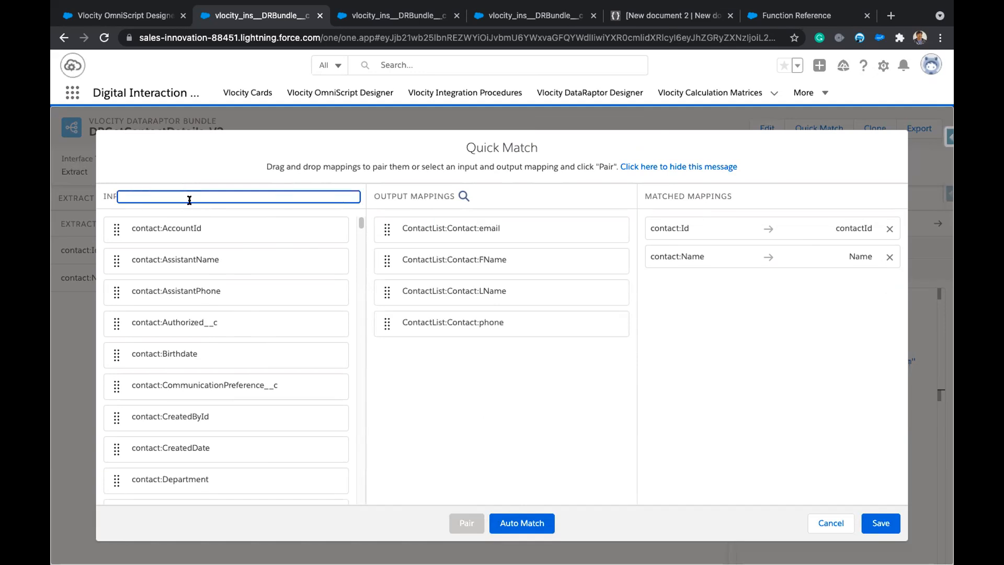
pyautogui.write('e')
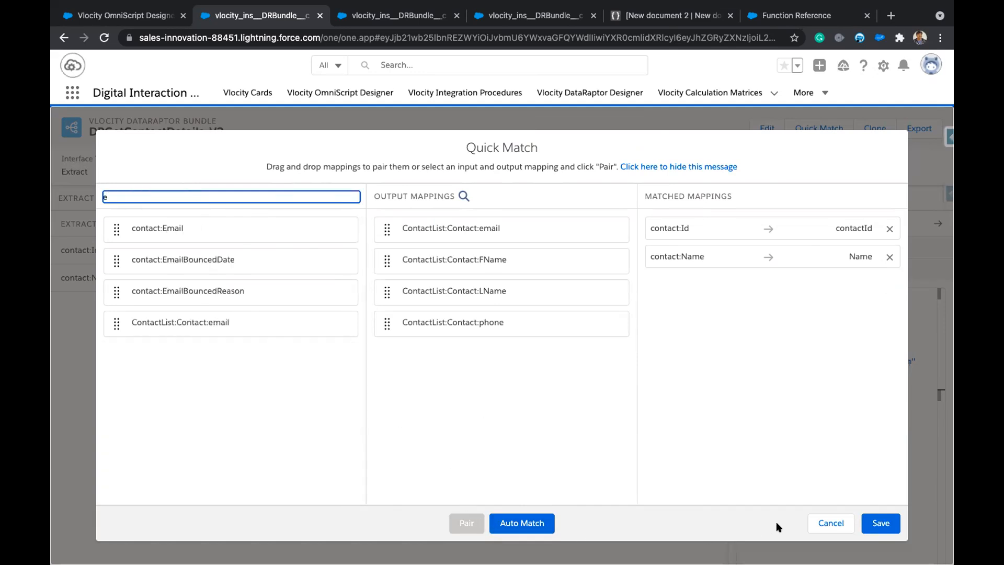
pyautogui.click(829, 523)
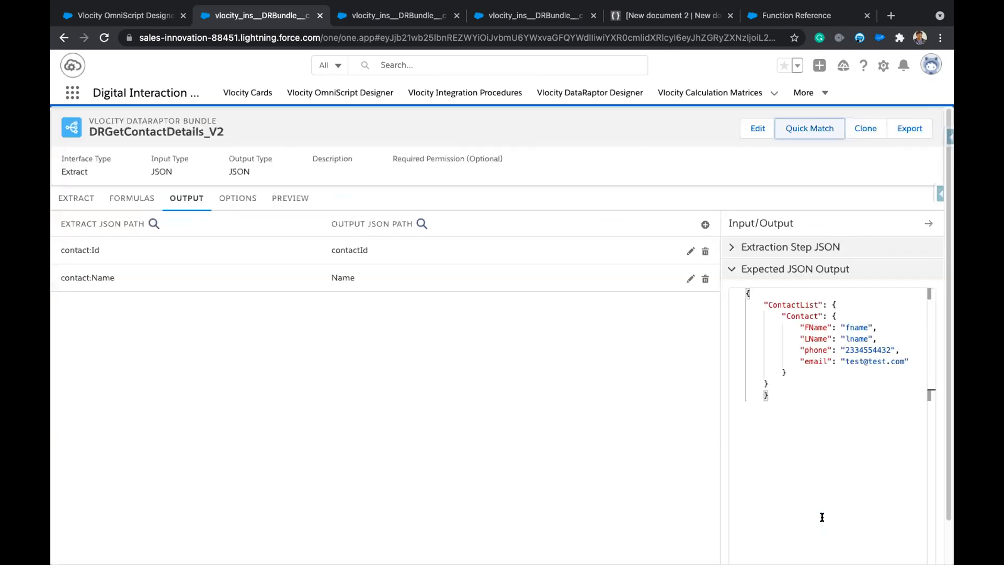
# Delete the sample Input JSON and auto-pair email and phone to ContactList fields.
pyautogui.click(73, 199)
pyautogui.click(727, 250)
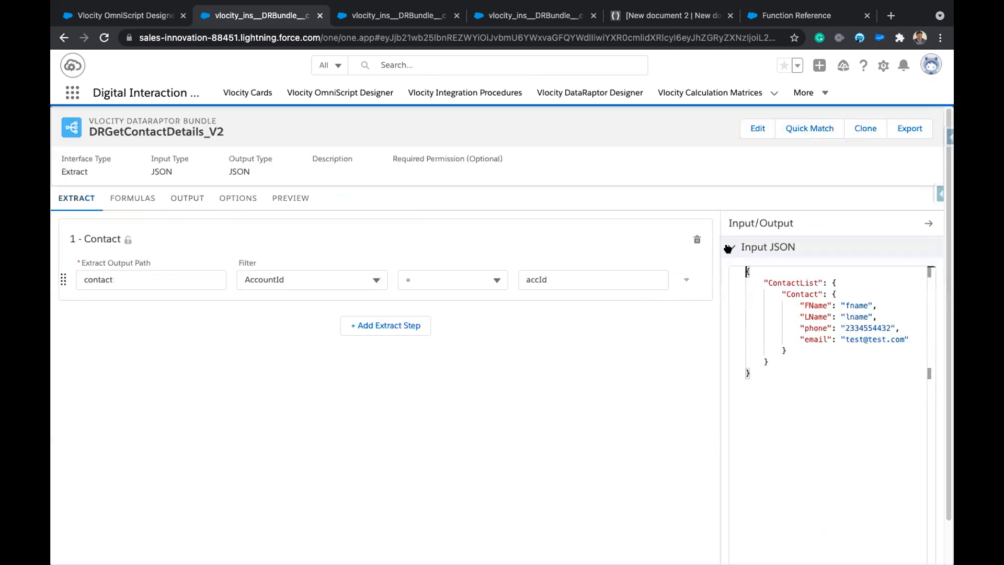
pyautogui.moveTo(774, 375); pyautogui.dragTo(731, 269)
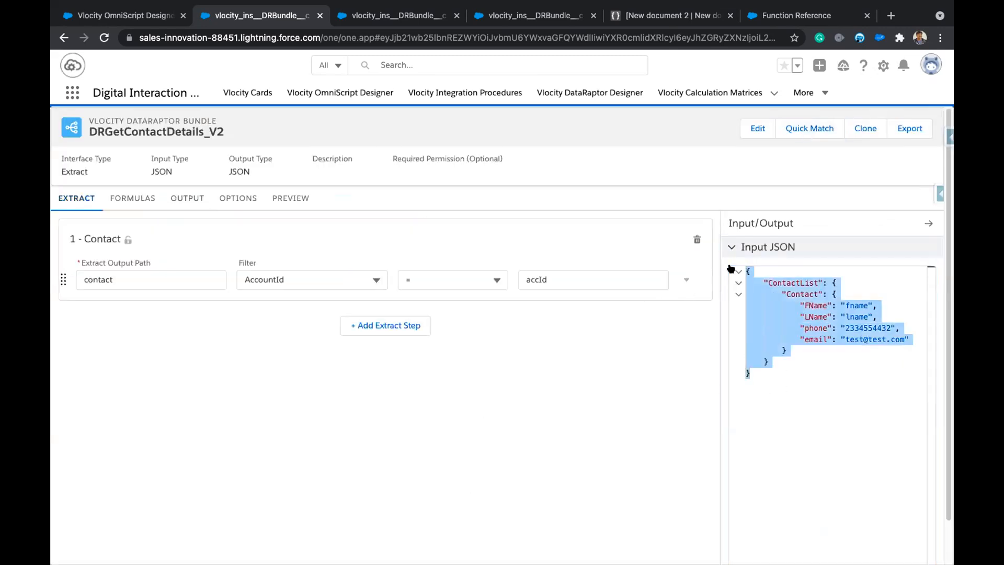
pyautogui.press('BackSpace')
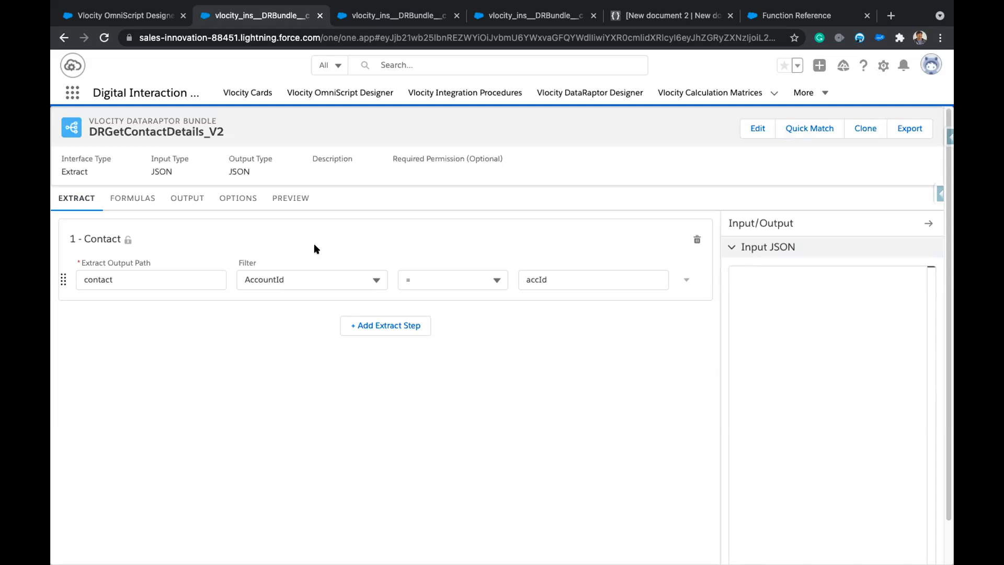
pyautogui.click(188, 199)
pyautogui.click(797, 136)
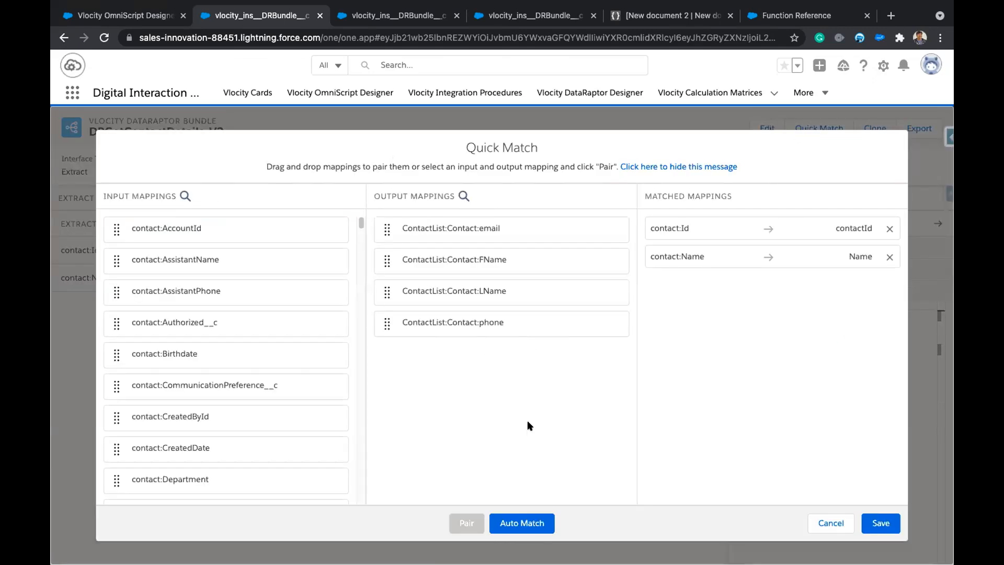
pyautogui.click(518, 522)
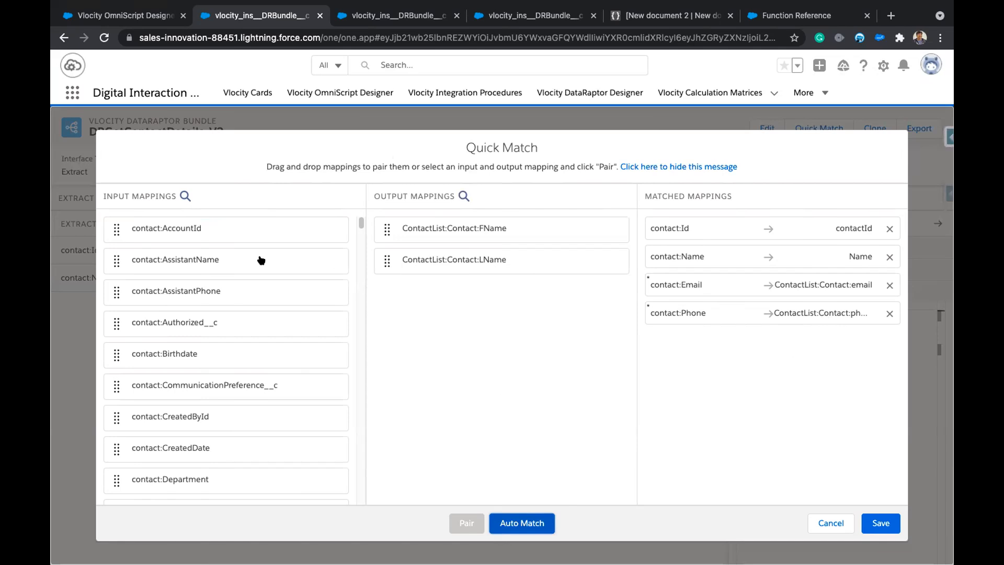
# Pair contact:FirstName to ContactList:Contact:FName and contact:LastName to LName, then save.
pyautogui.click(184, 195)
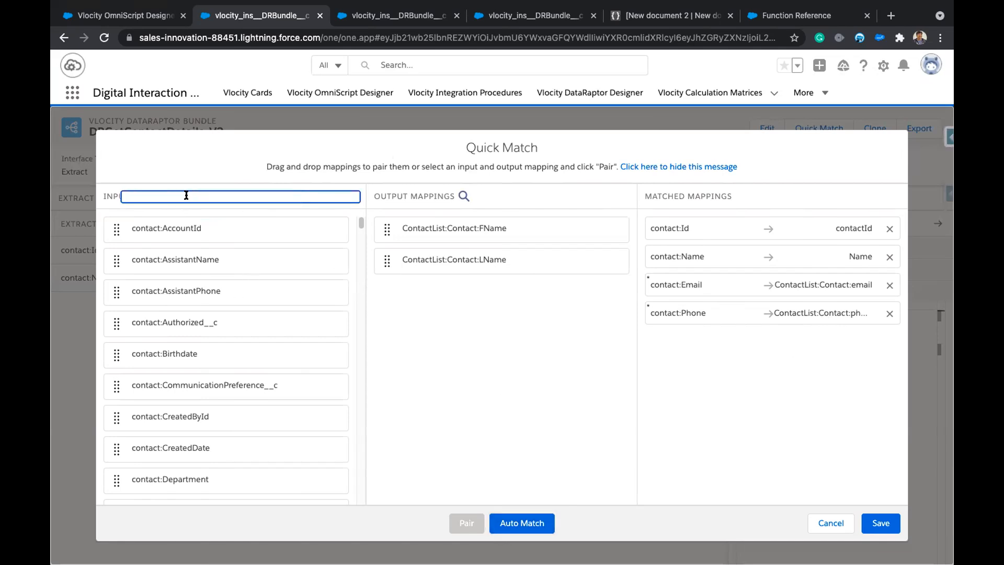
pyautogui.write('first')
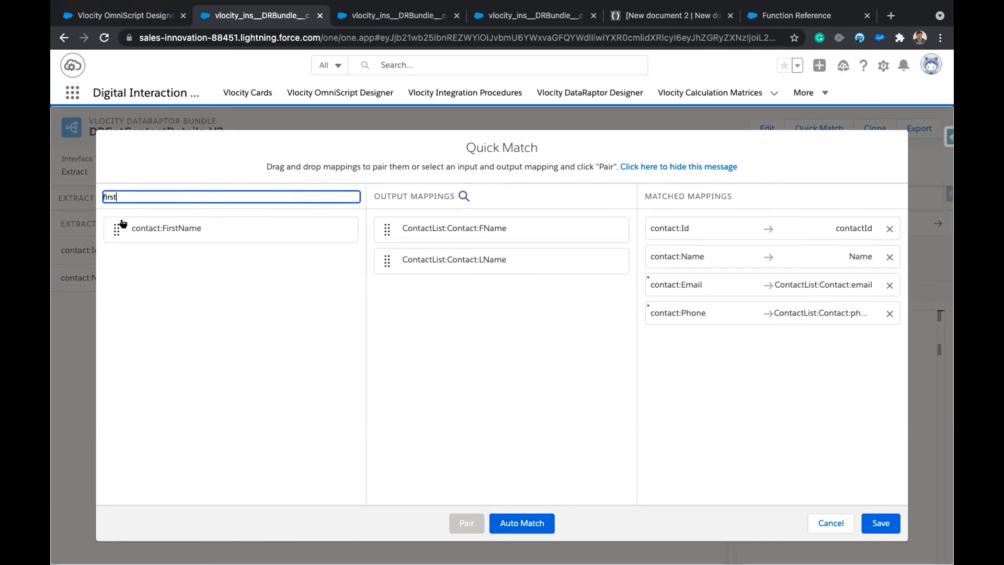
pyautogui.click(152, 228)
pyautogui.click(451, 228)
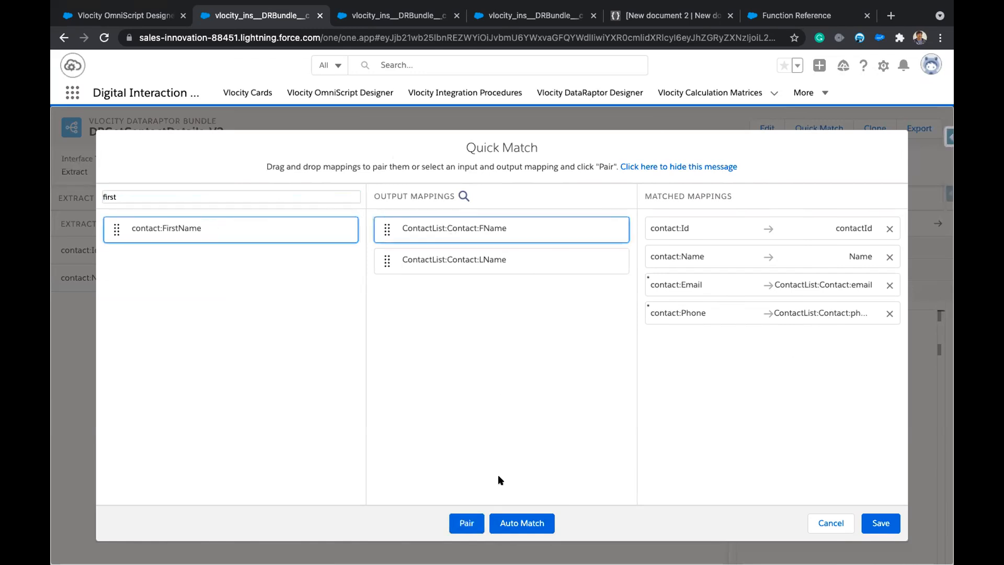
pyautogui.click(460, 523)
pyautogui.click(238, 192)
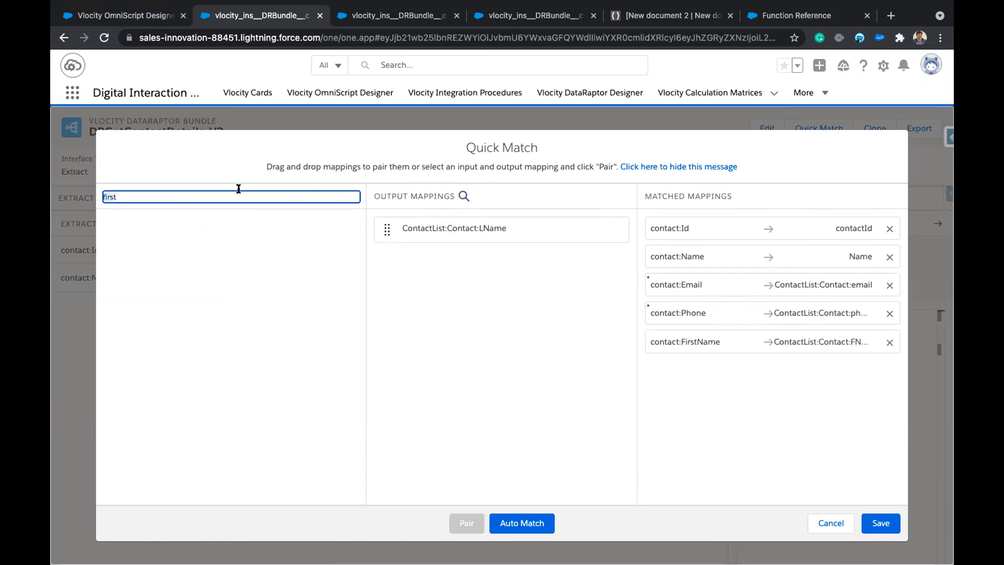
pyautogui.write('Last')
pyautogui.click(220, 384)
pyautogui.click(470, 227)
pyautogui.click(465, 530)
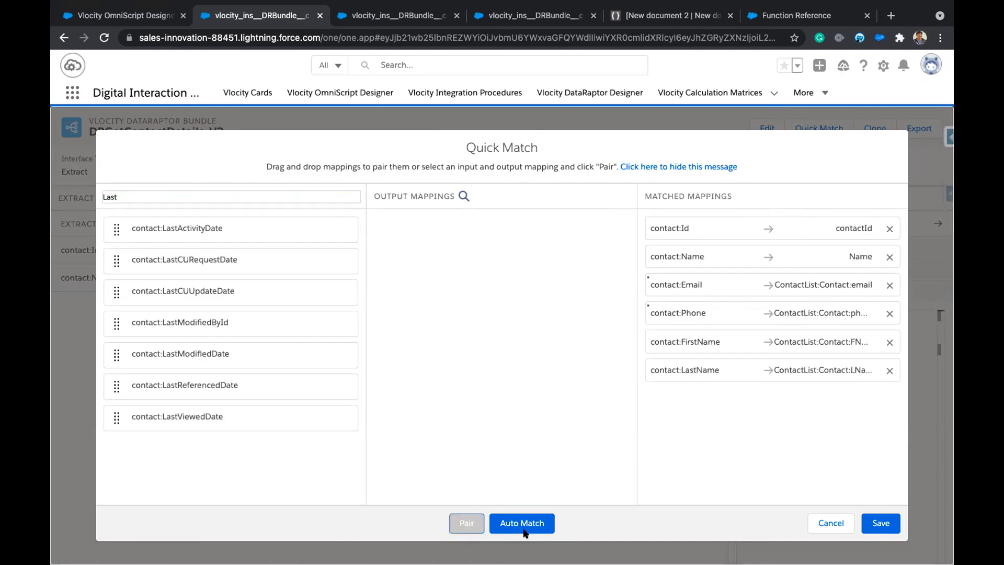
pyautogui.click(882, 524)
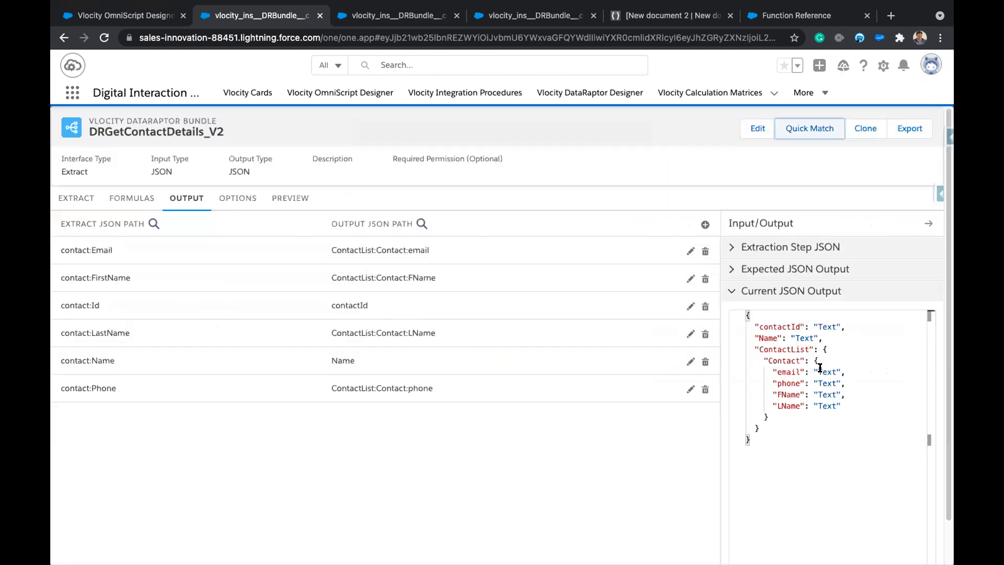
# Run the preview with accId set to the Acme1 account Id copied from the OmniScript data.
pyautogui.click(292, 204)
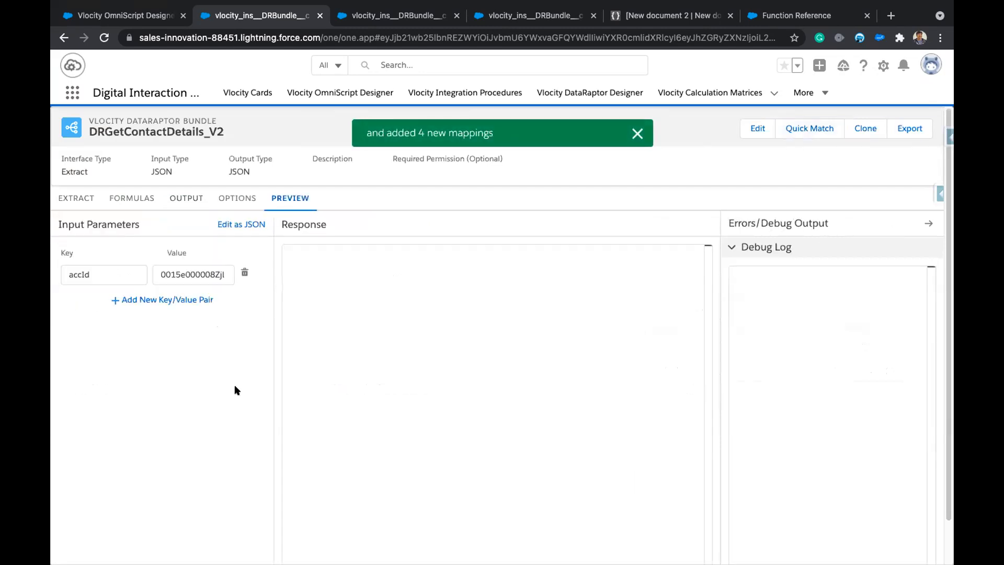
pyautogui.moveTo(247, 555)
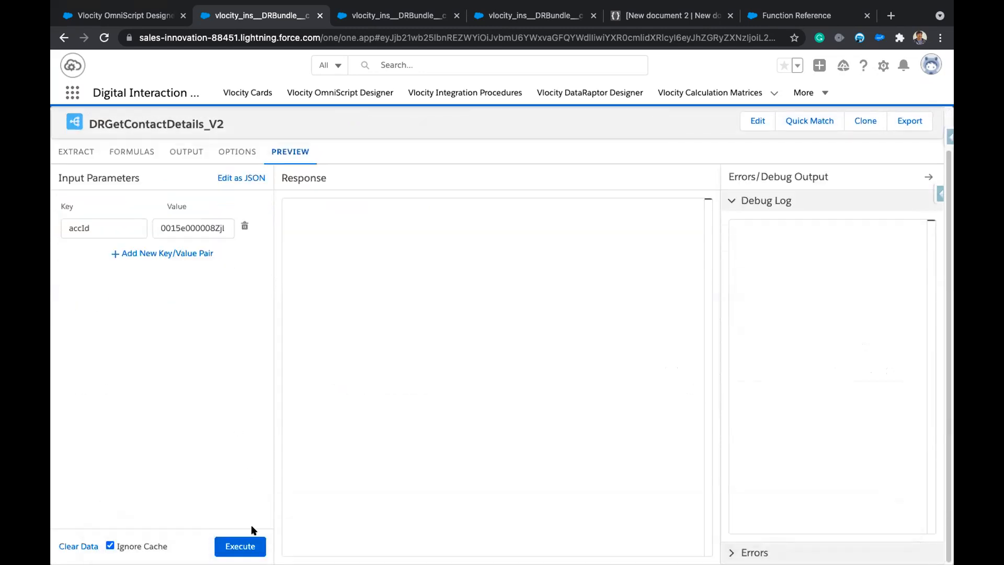
pyautogui.click(244, 544)
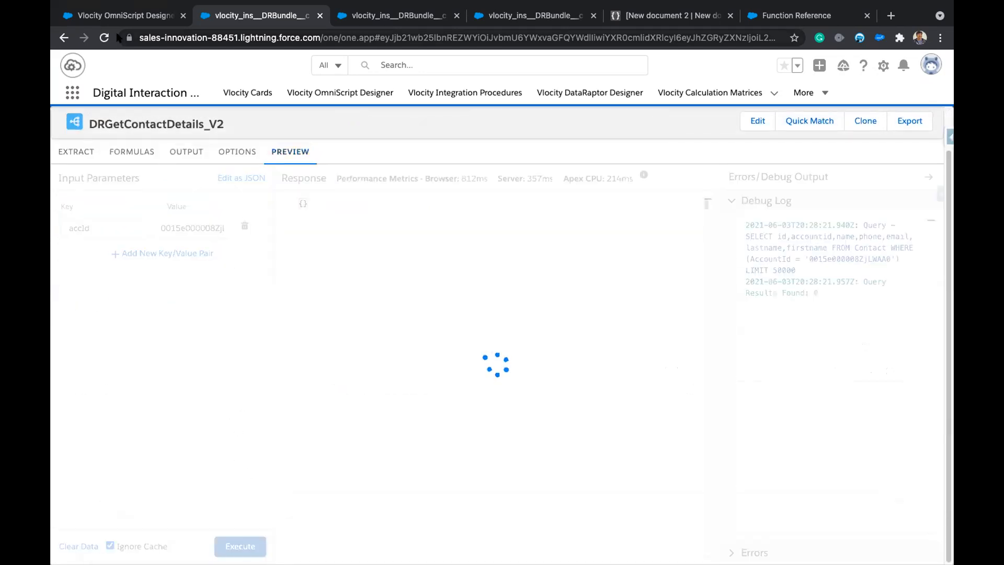
pyautogui.click(125, 15)
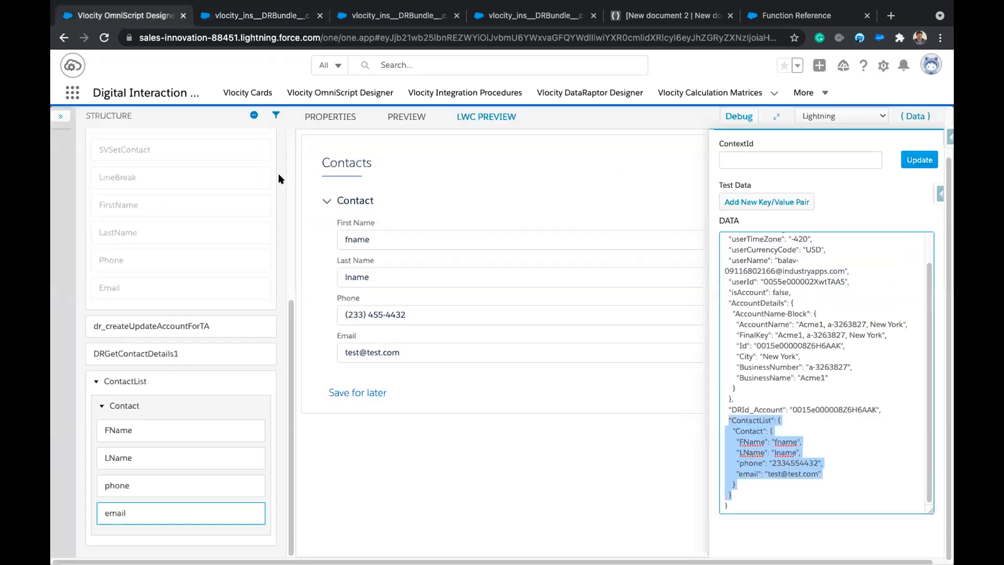
pyautogui.doubleClick(796, 345)
pyautogui.hotkey('ctrl', 'c')
pyautogui.click(230, 18)
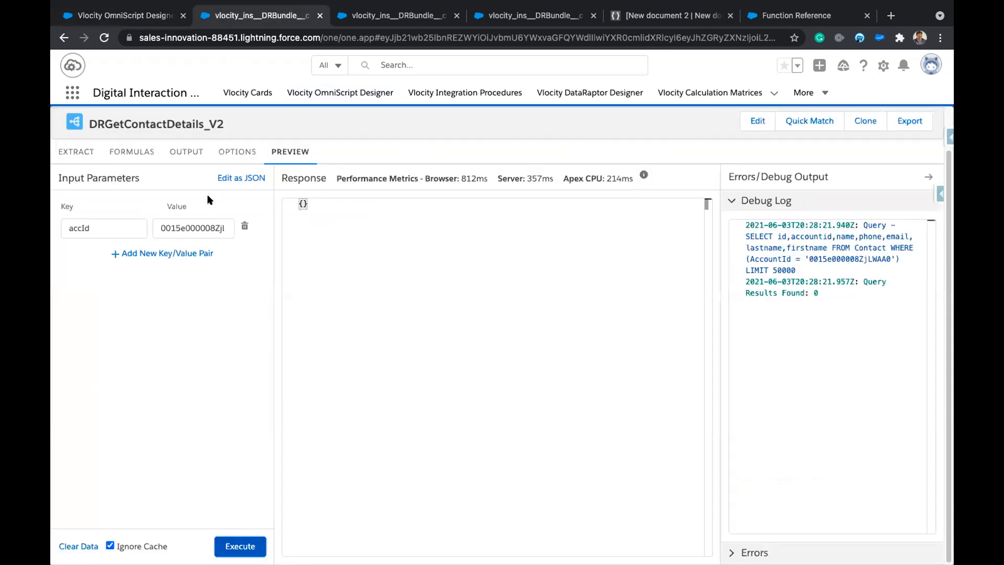
pyautogui.tripleClick(198, 228)
pyautogui.hotkey('ctrl', 'v')
pyautogui.click(233, 419)
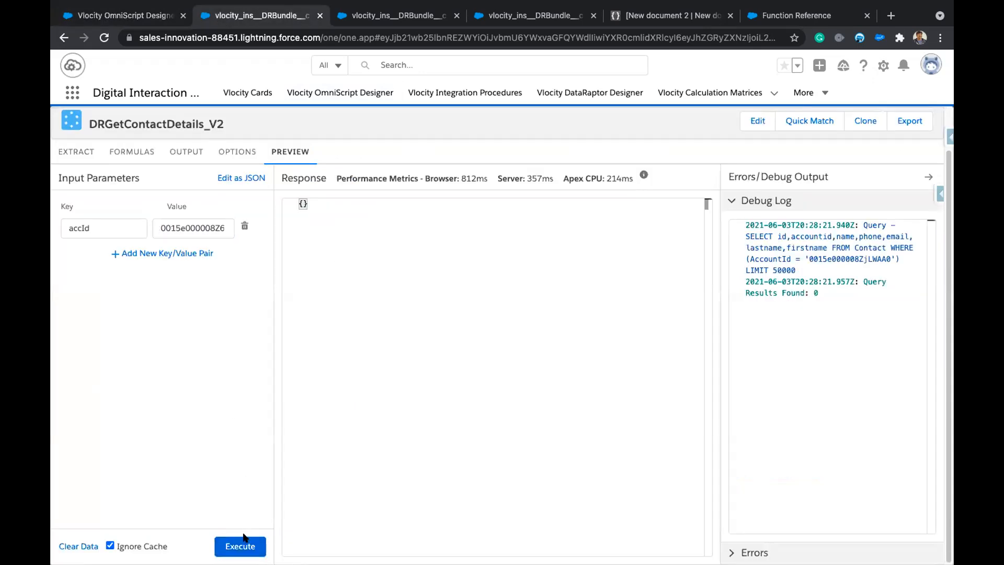
pyautogui.click(244, 539)
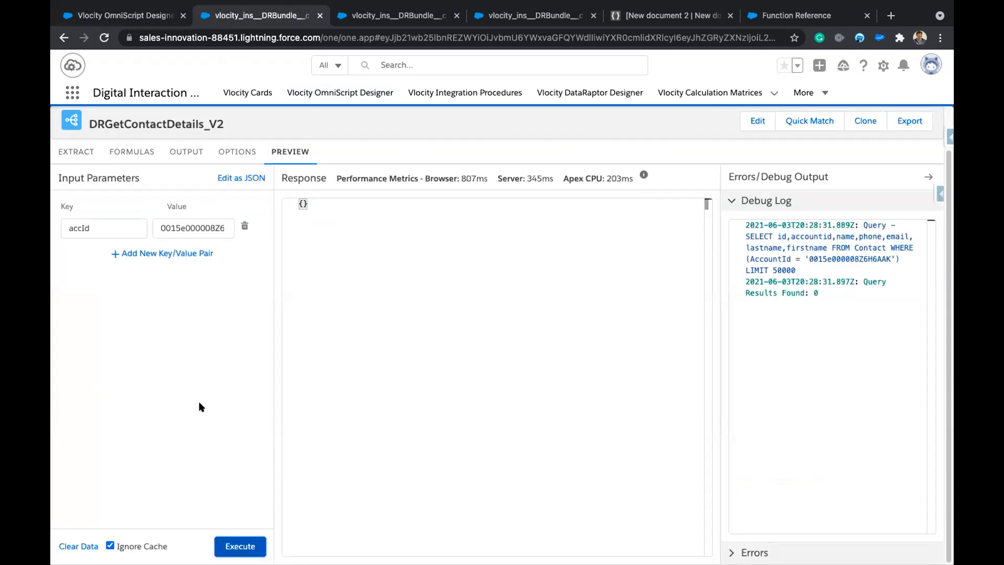
pyautogui.click(82, 157)
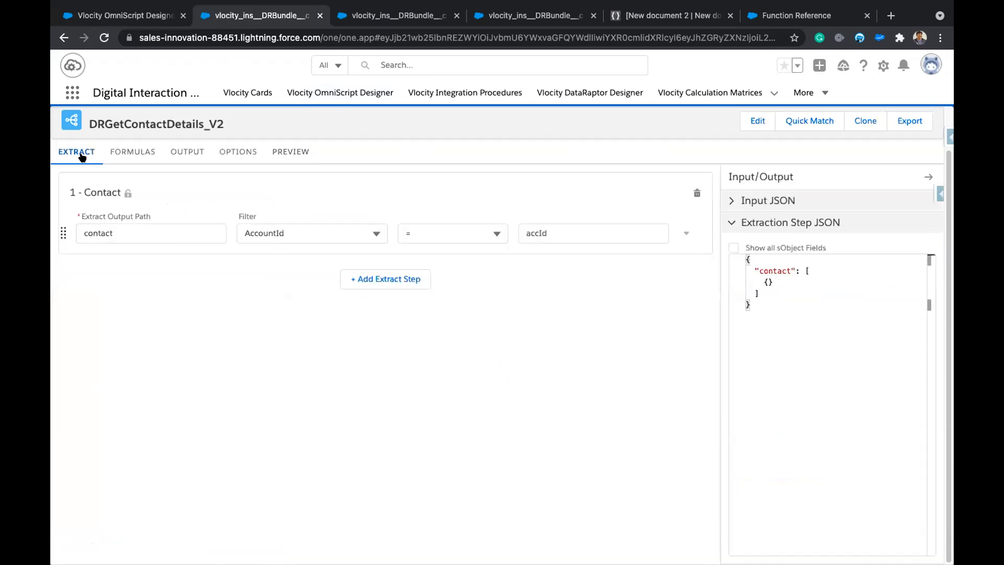
# Review the Extract, Output and Formulas tabs of DRGetContactDetails_V2.
pyautogui.click(183, 154)
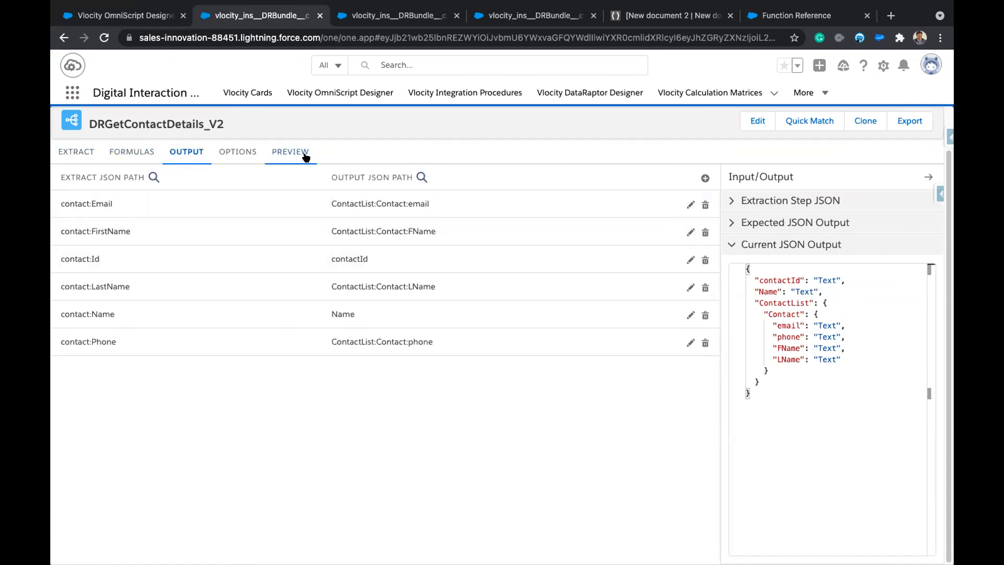
pyautogui.click(107, 152)
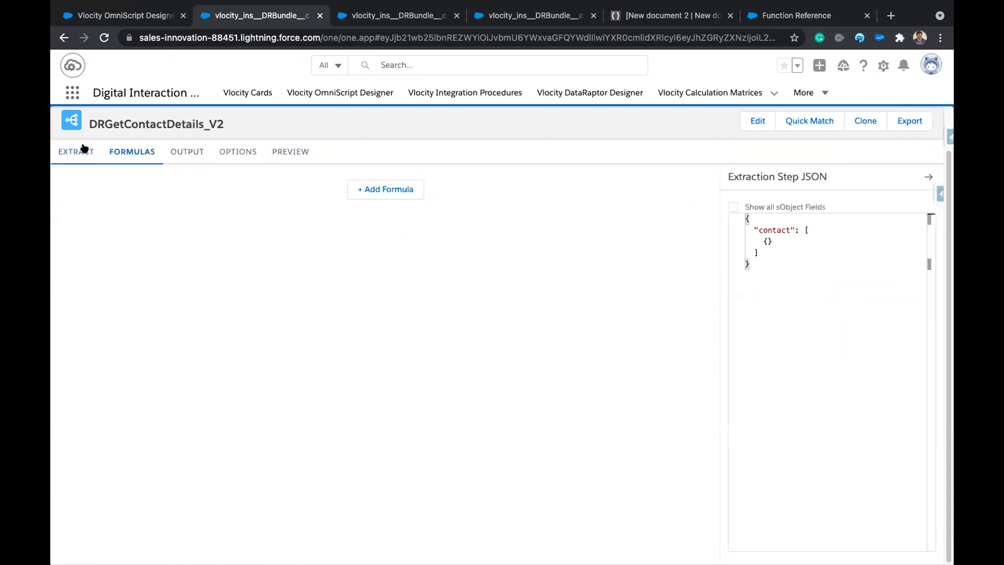
pyautogui.click(107, 15)
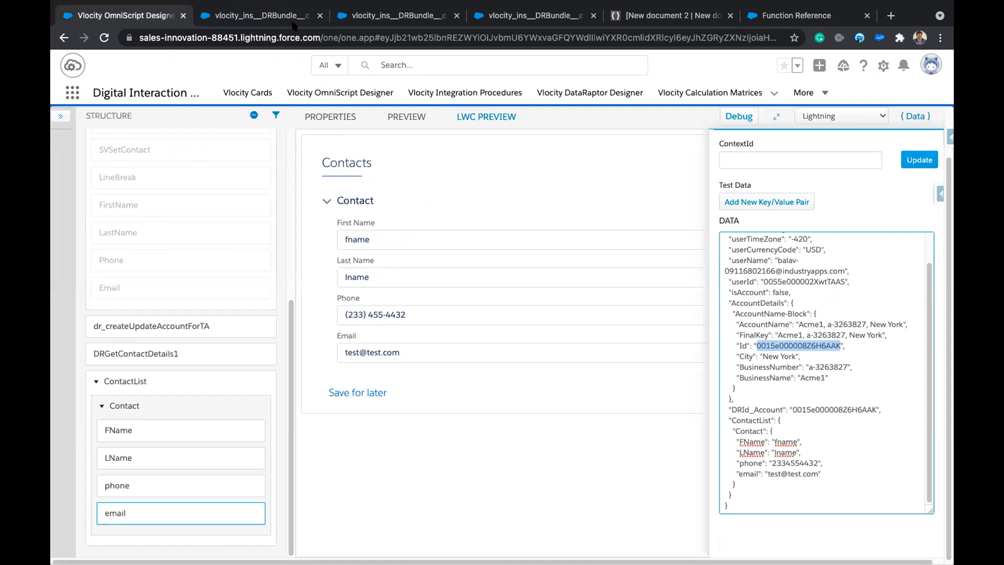
pyautogui.click(249, 20)
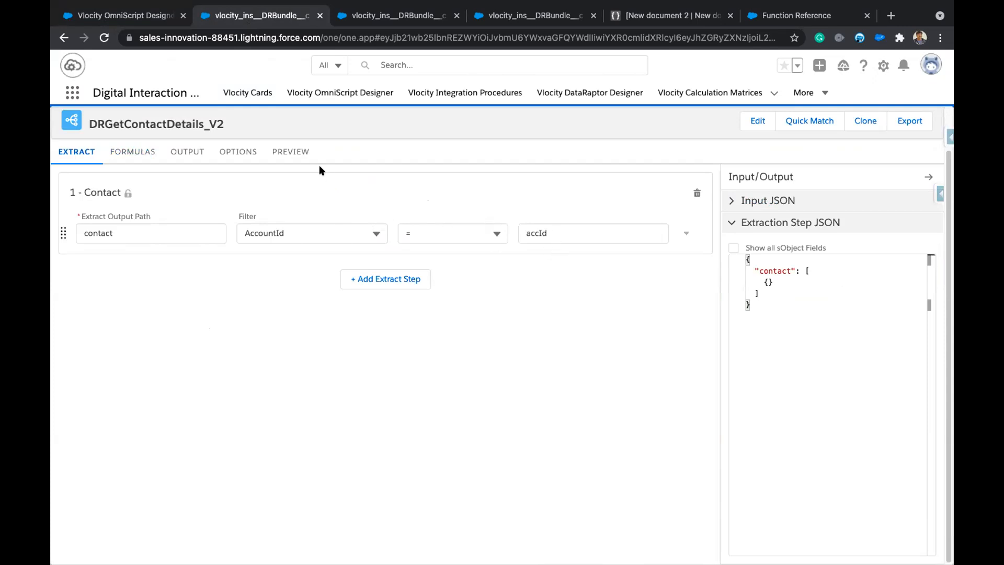
# Re-paste the account Id into accId, execute again and select the logged SOQL query.
pyautogui.click(290, 152)
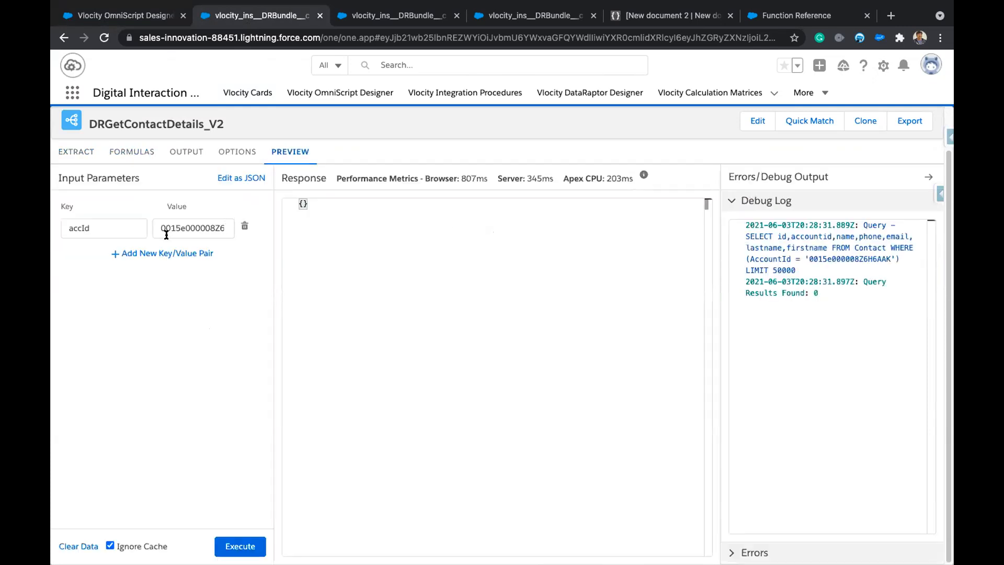
pyautogui.click(113, 18)
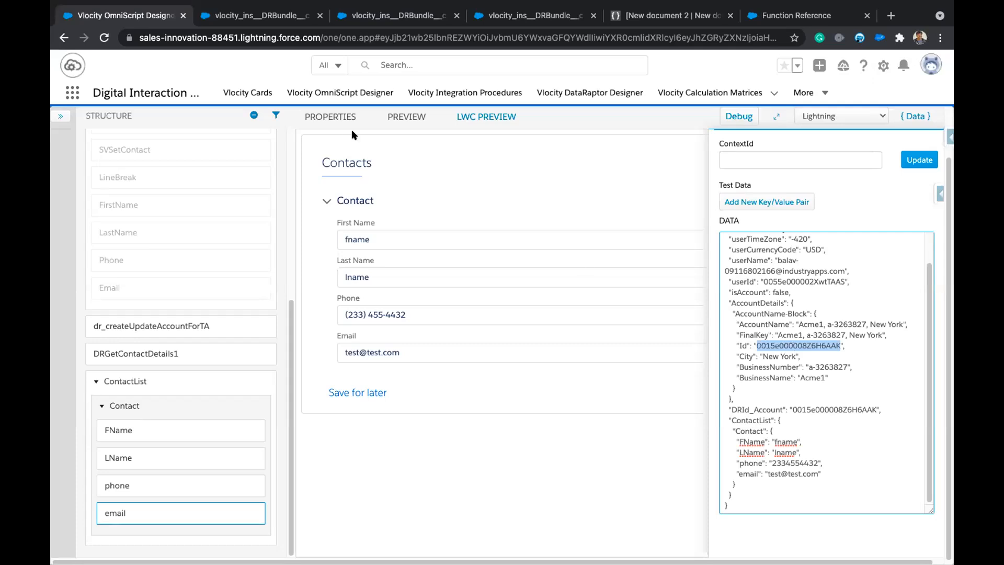
pyautogui.click(269, 23)
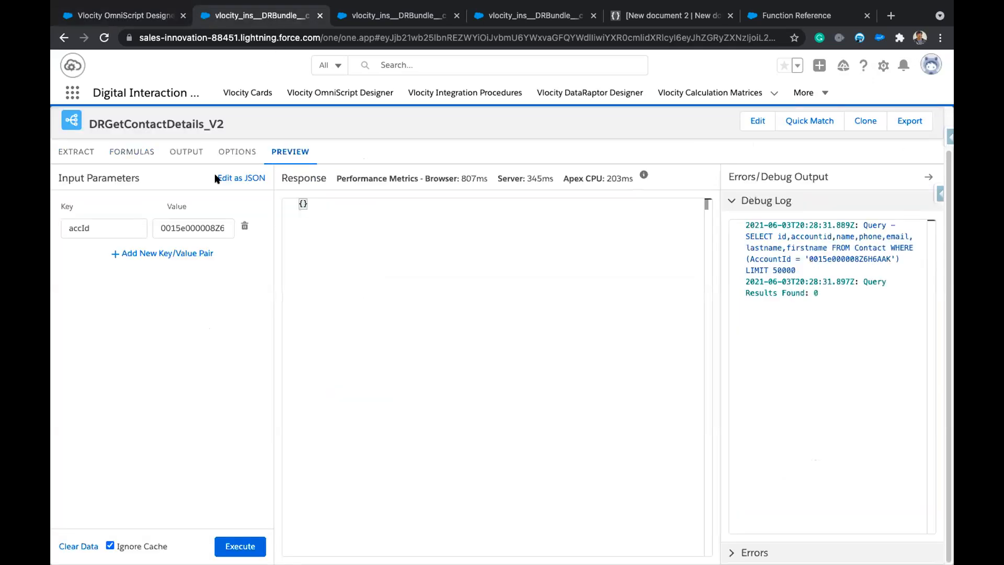
pyautogui.doubleClick(195, 227)
pyautogui.press('super+v')
pyautogui.click(223, 350)
pyautogui.click(239, 543)
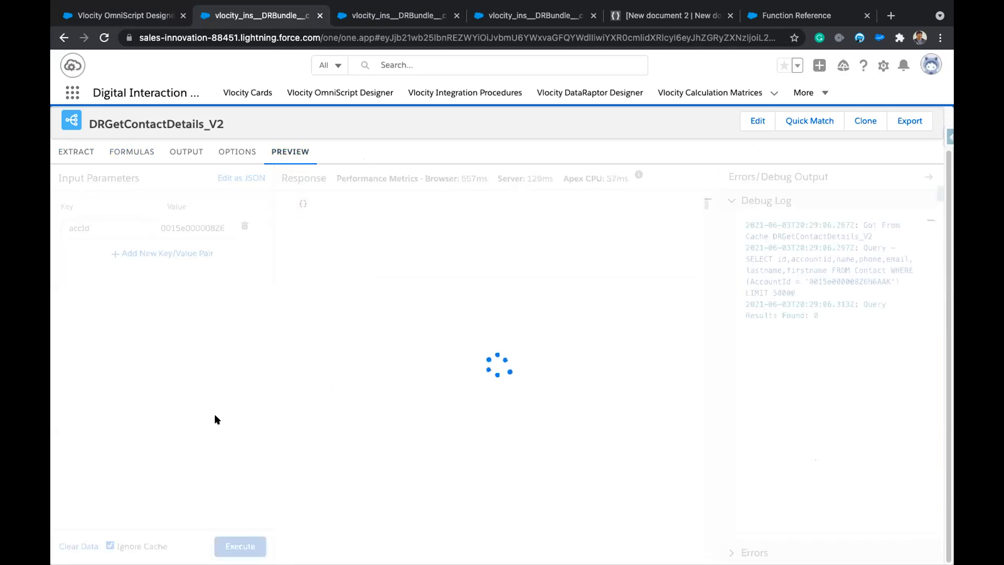
pyautogui.doubleClick(869, 281)
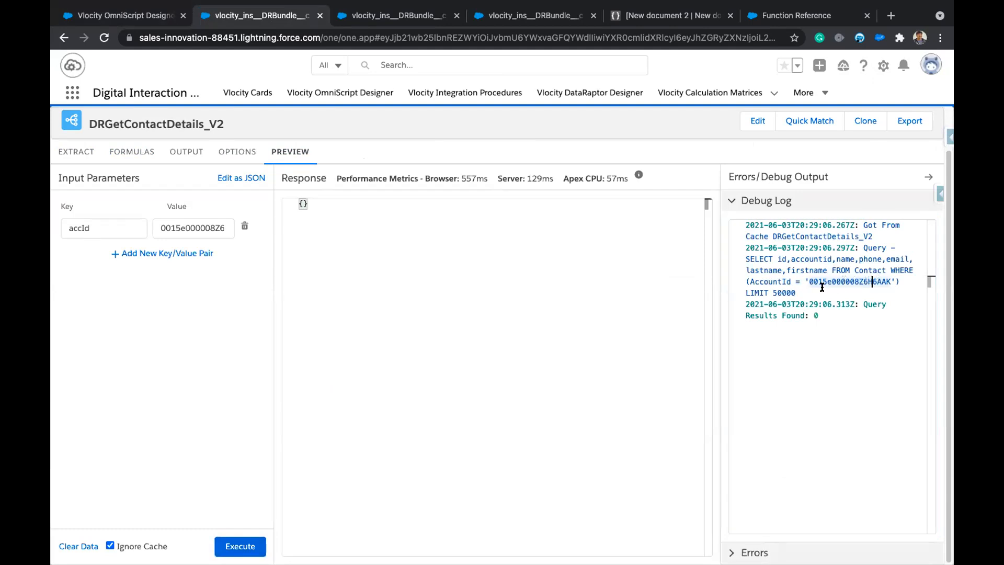
pyautogui.moveTo(798, 291); pyautogui.dragTo(746, 258)
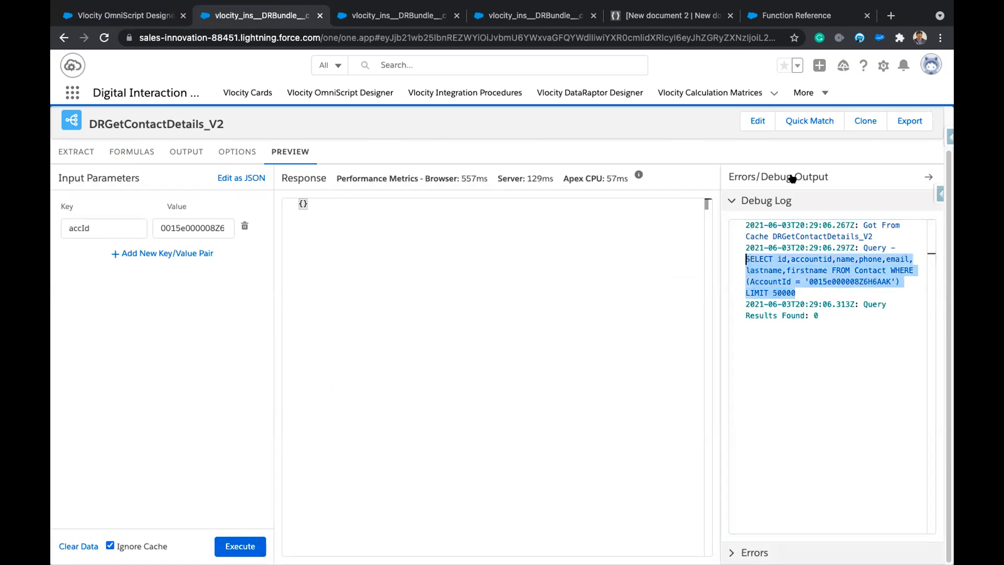
pyautogui.click(883, 67)
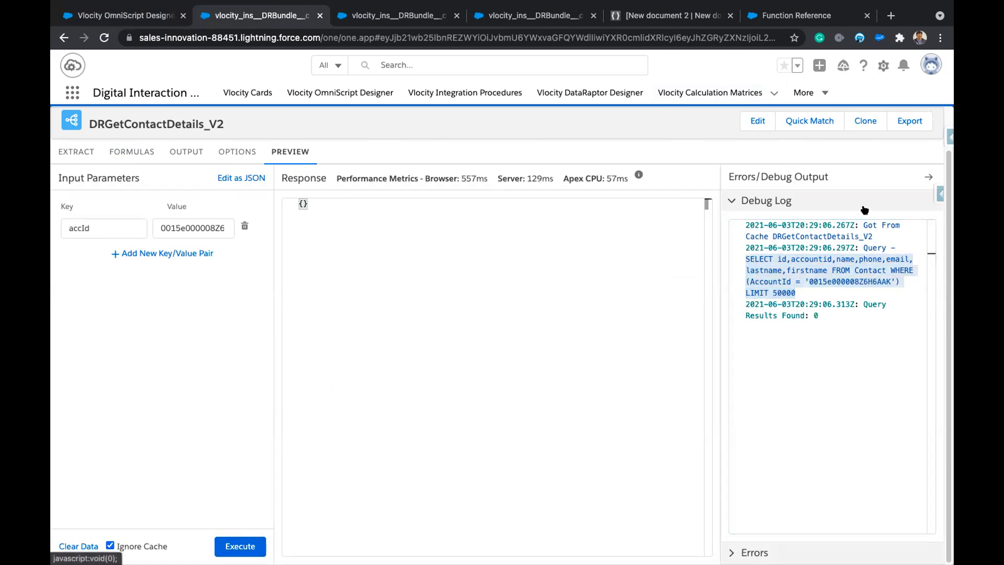
# Copy another Acme1 account Id from the getAccountDetailsForTA preview results.
pyautogui.click(832, 177)
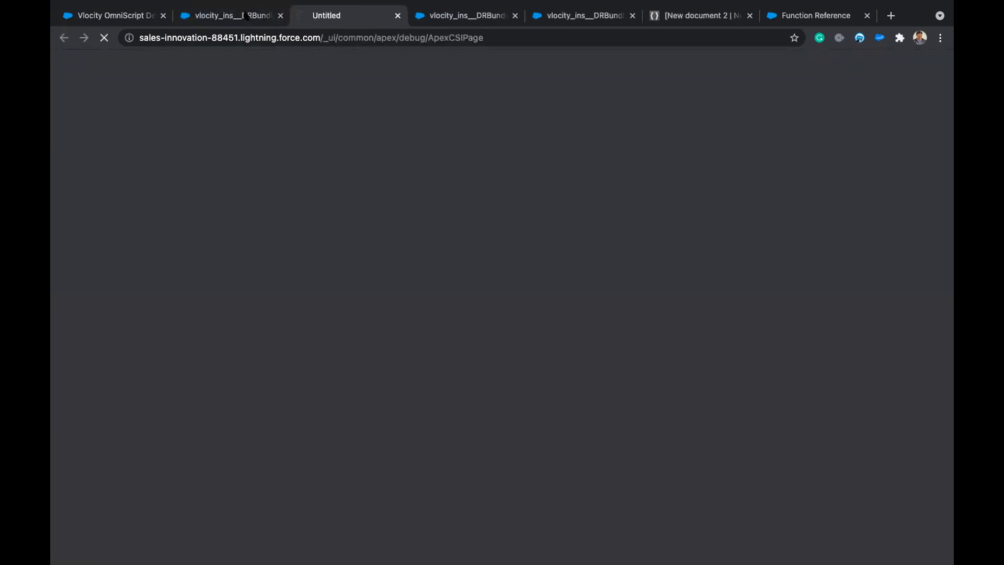
pyautogui.click(228, 16)
pyautogui.click(476, 14)
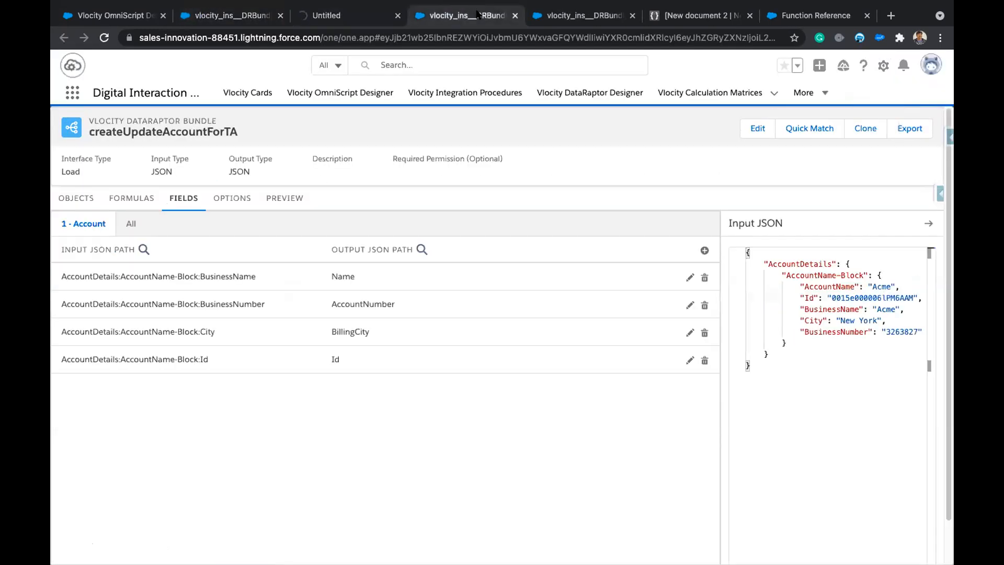
pyautogui.click(581, 23)
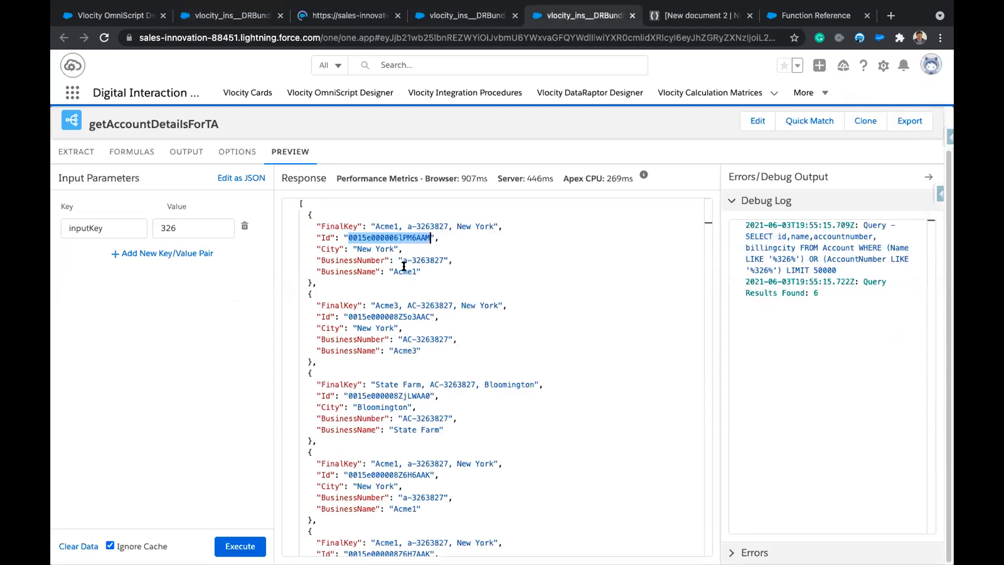
pyautogui.doubleClick(396, 316)
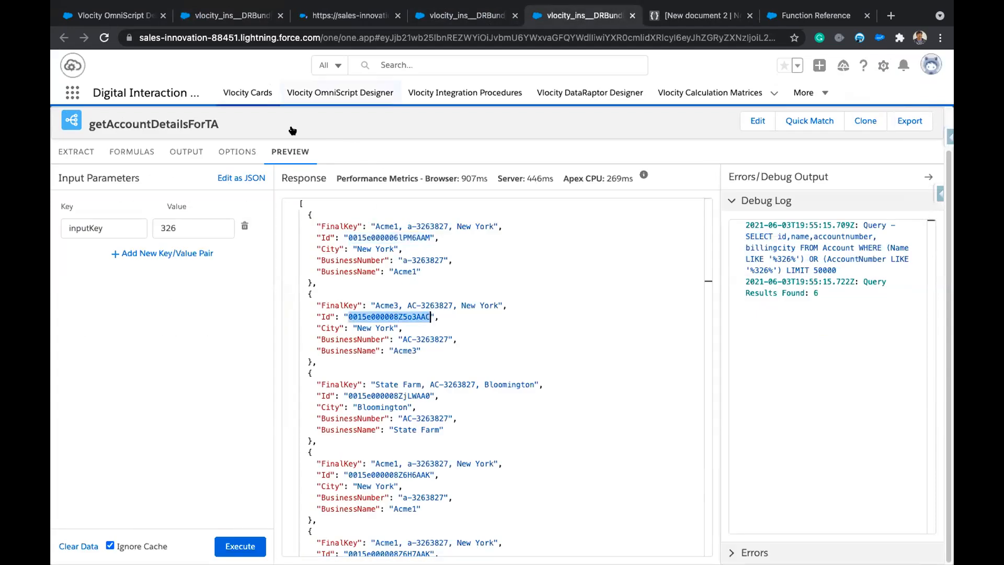
pyautogui.doubleClick(383, 237)
# Paste the Acme1 Id as the accId value and rerun the DRGetContactDetails_V2 preview.
pyautogui.click(230, 16)
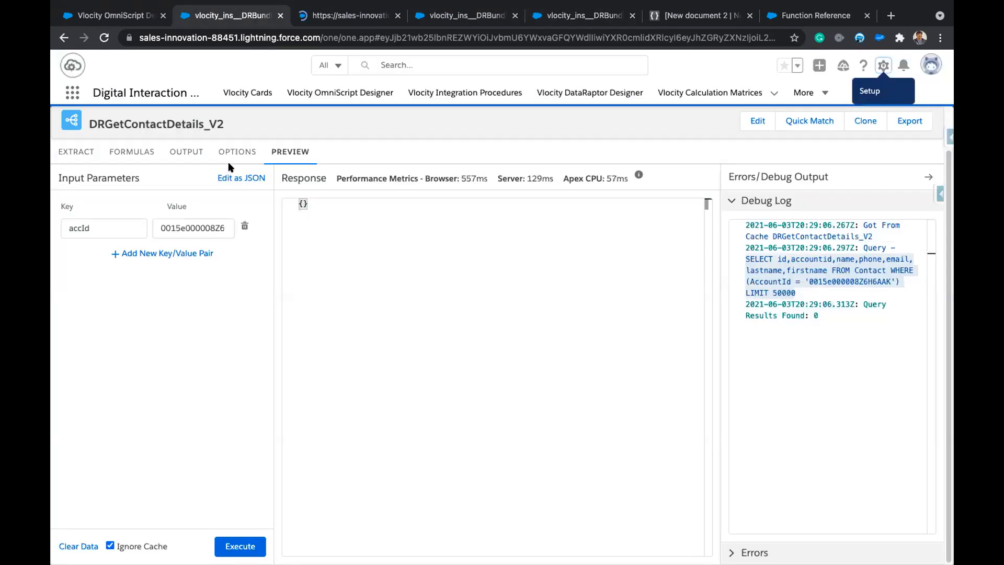
pyautogui.doubleClick(202, 229)
pyautogui.press('super+v')
pyautogui.click(222, 477)
pyautogui.click(235, 545)
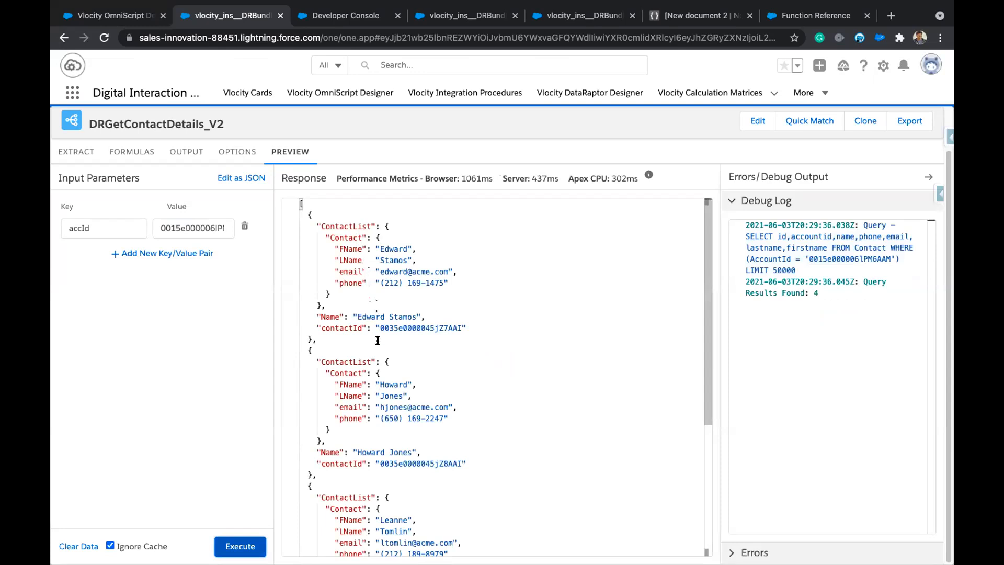
pyautogui.scroll(-4, 378, 343)
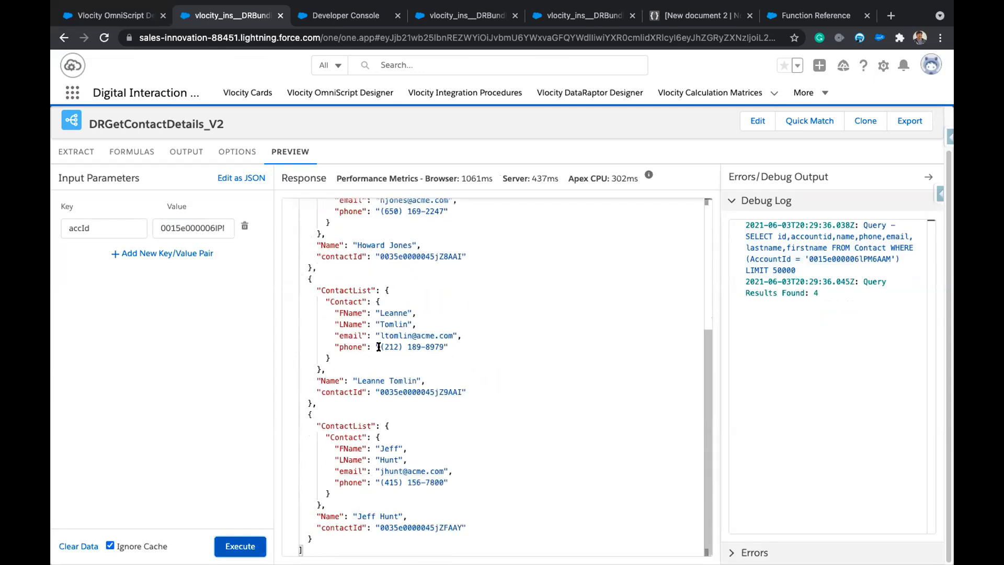
pyautogui.scroll(4, 378, 347)
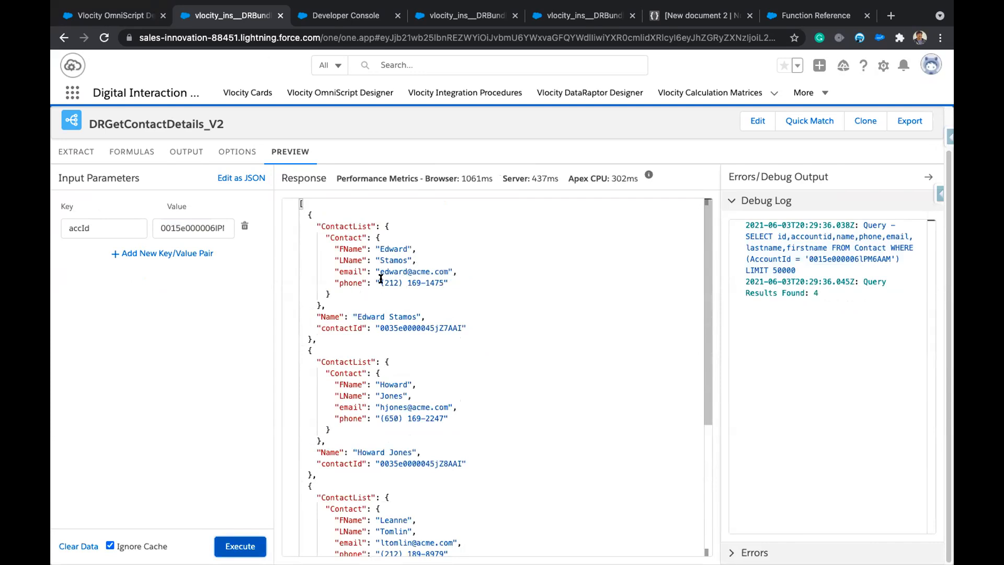
# Inspect the ContactList and Contact keys in the response, then view the output mappings.
pyautogui.doubleClick(340, 229)
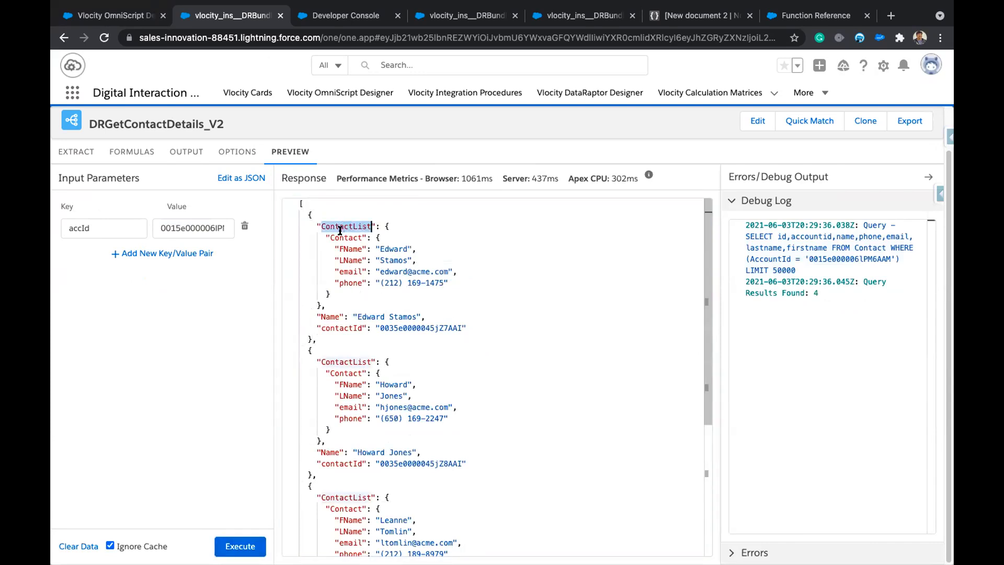
pyautogui.doubleClick(343, 236)
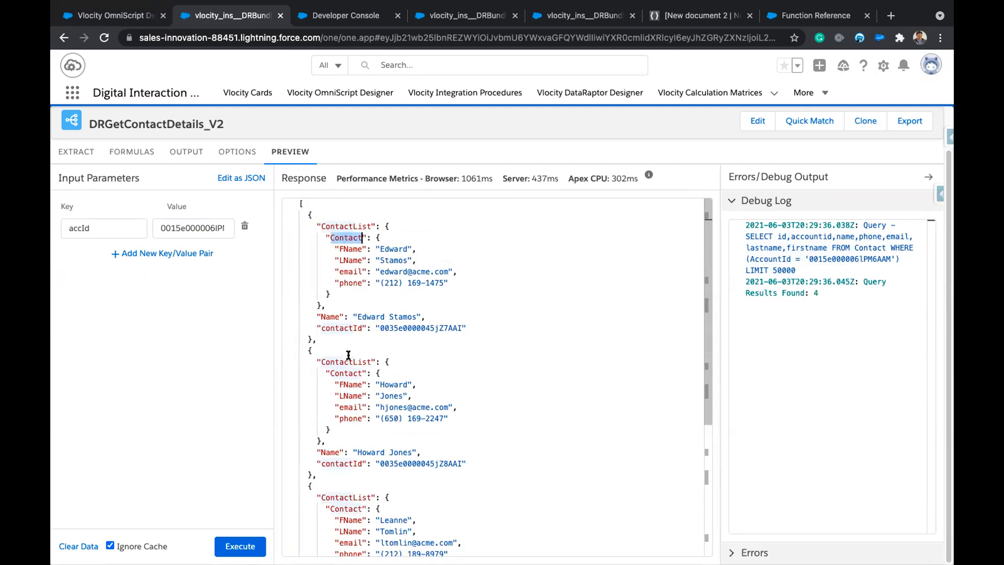
pyautogui.click(185, 152)
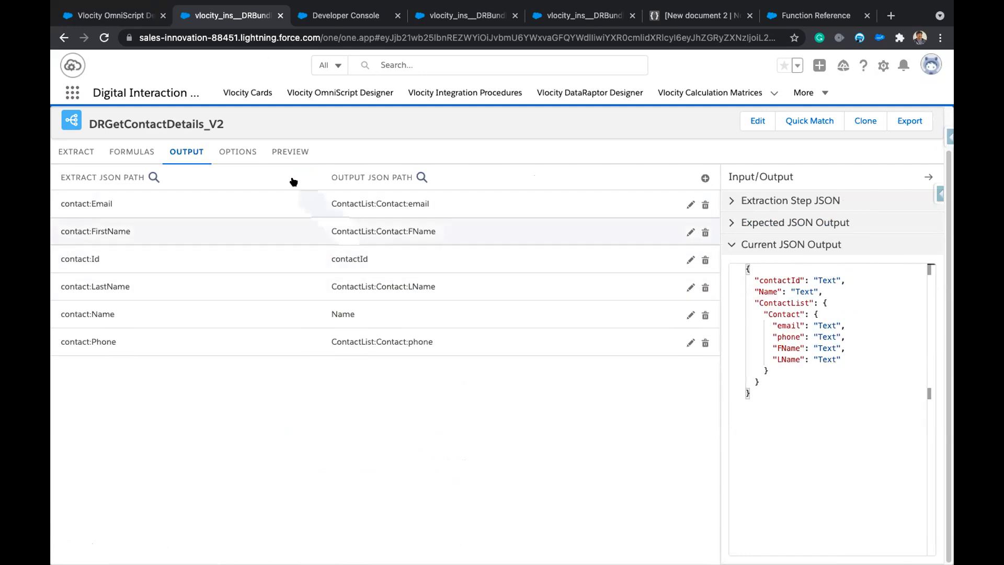
# Copy the ContactList:Contact: prefix from the contact:Email output path.
pyautogui.click(282, 154)
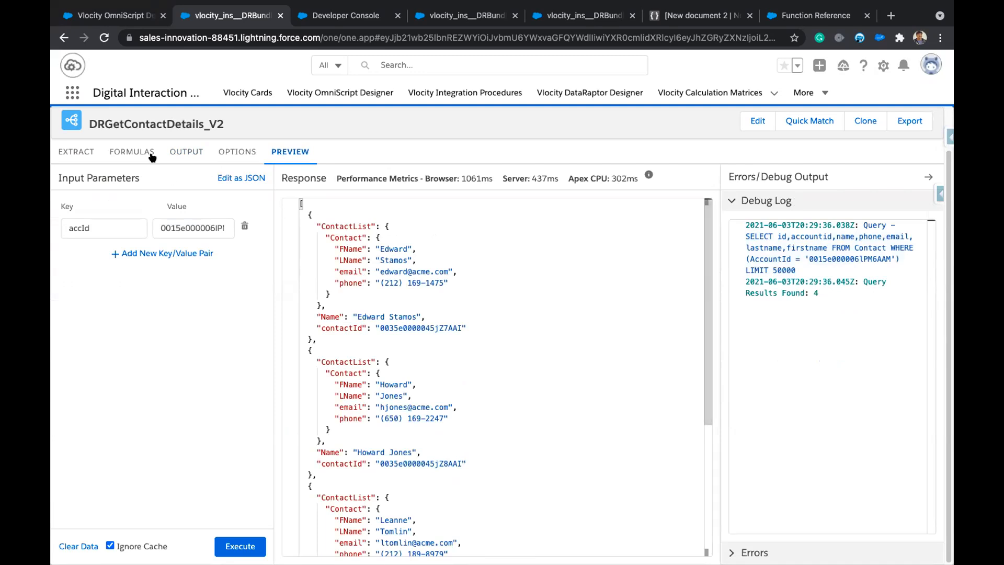
pyautogui.click(172, 157)
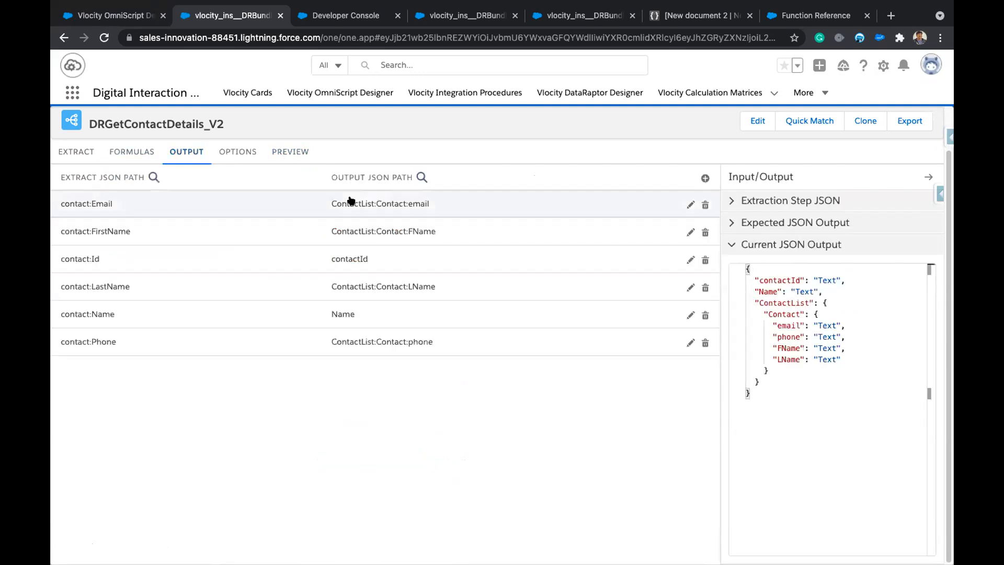
pyautogui.click(350, 201)
pyautogui.moveTo(74, 261); pyautogui.dragTo(149, 252)
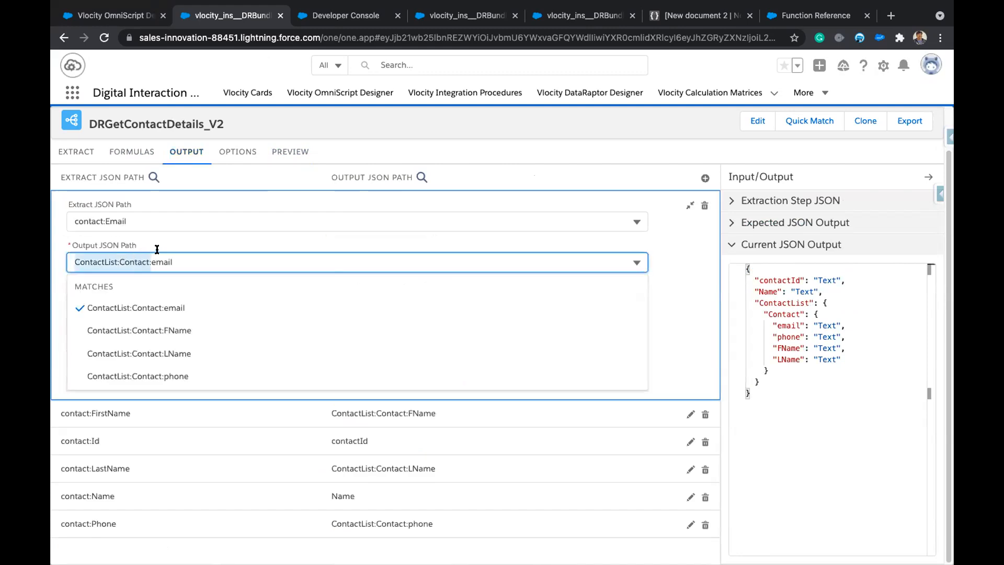
# Change the contact:Id and contact:Name output paths to ContactList:Contact:contactId and ContactList:Contact:Name.
pyautogui.click(400, 442)
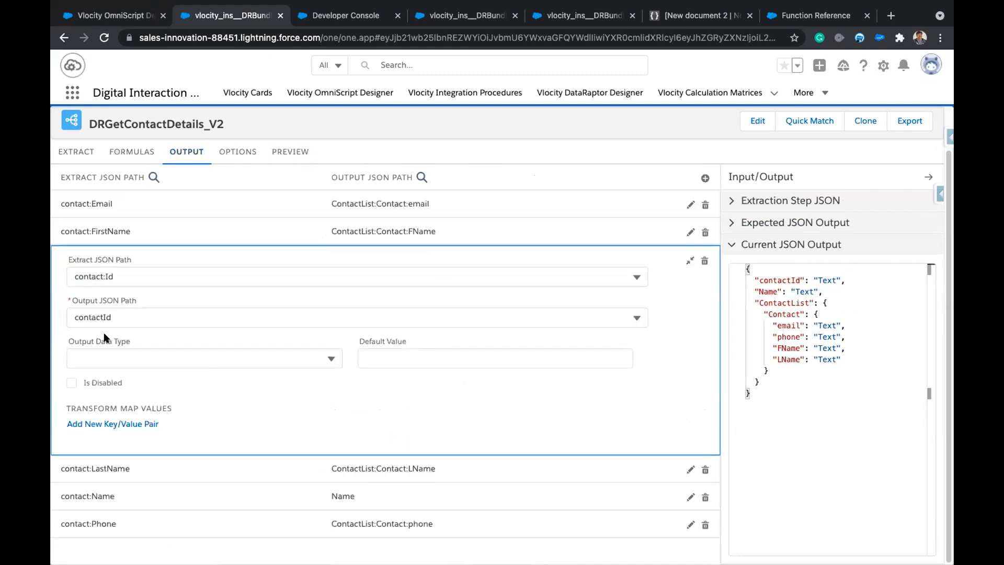
pyautogui.click(74, 315)
pyautogui.write('ContactList:Contact:')
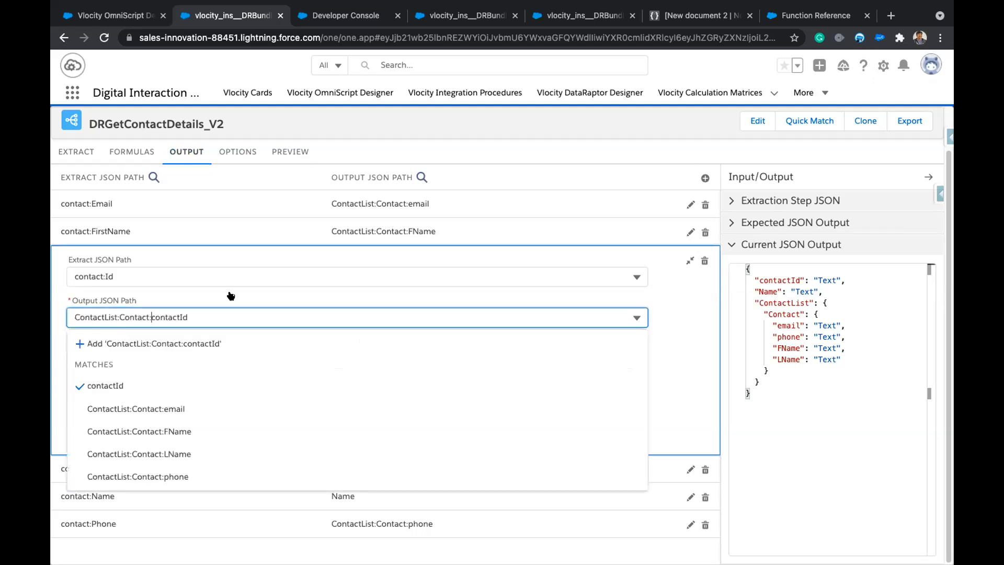
pyautogui.click(194, 343)
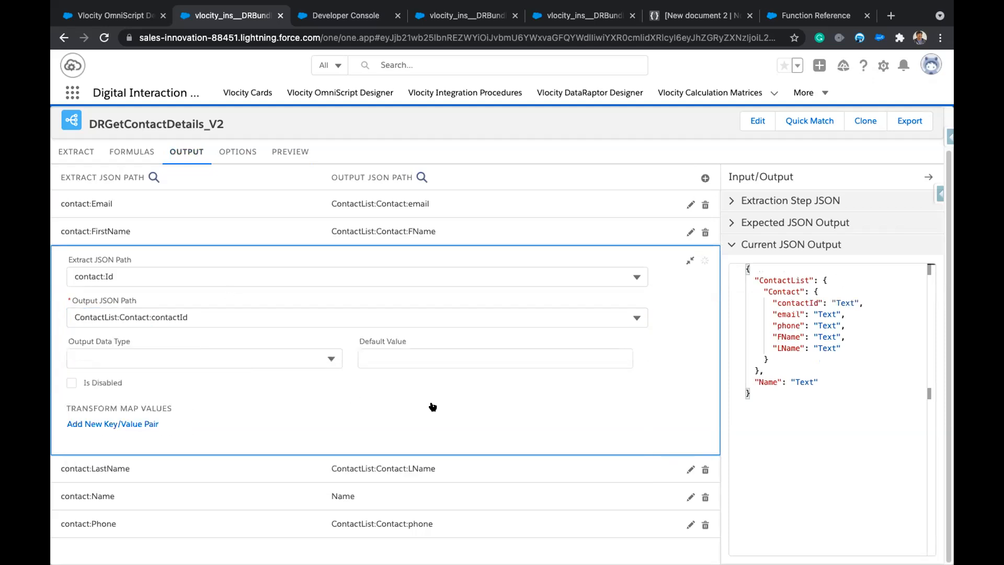
pyautogui.click(377, 497)
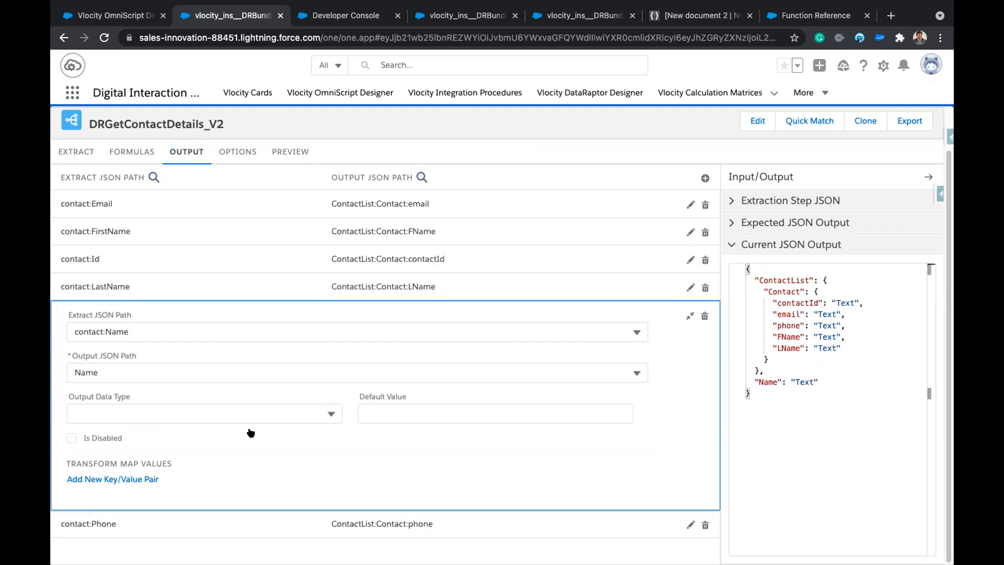
pyautogui.click(74, 369)
pyautogui.write('ContactList:Contact:')
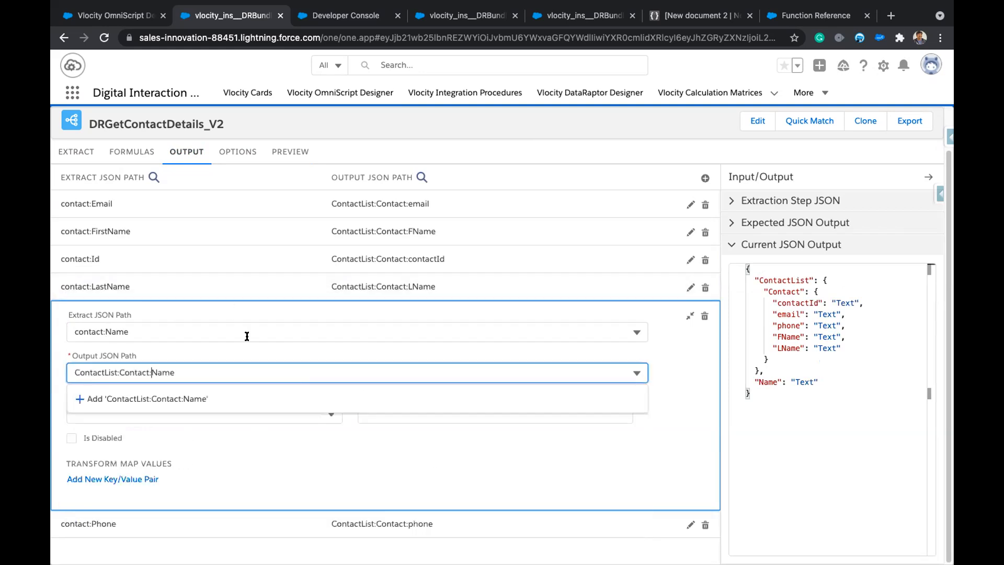
pyautogui.click(191, 396)
pyautogui.click(290, 152)
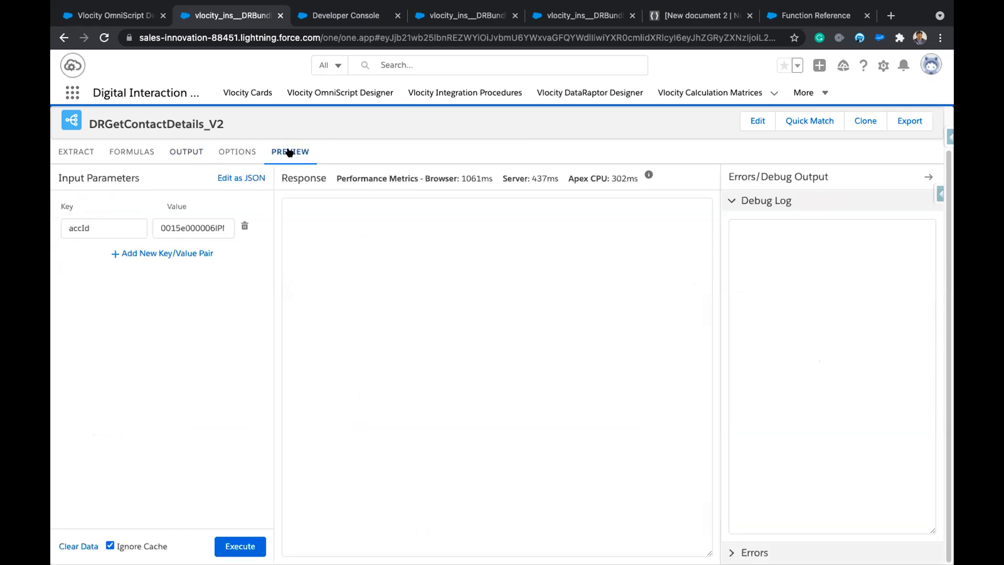
# Rerun the preview and check the four contacts nested under ContactList:Contact with Name and contactId.
pyautogui.click(240, 545)
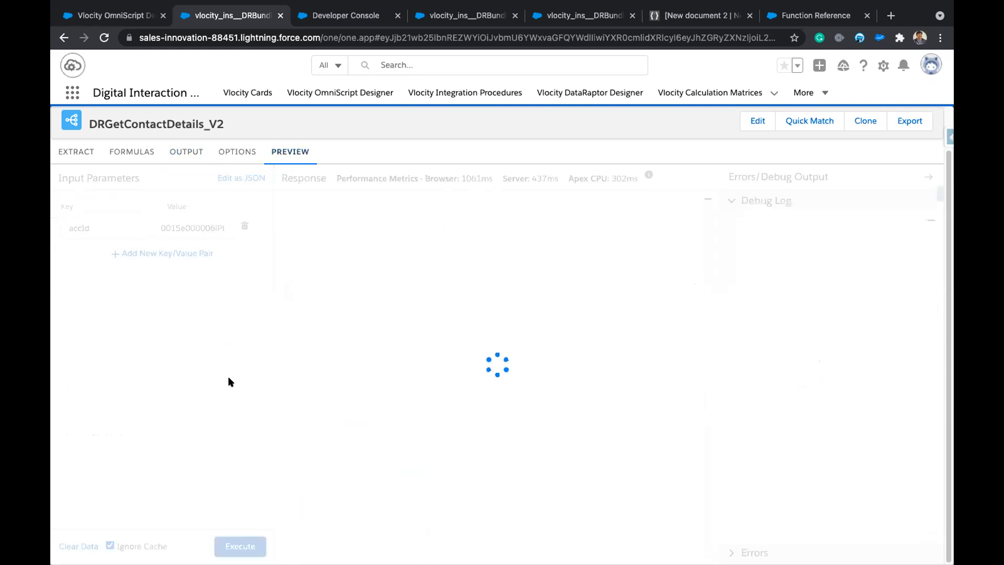
pyautogui.doubleClick(334, 211)
pyautogui.click(337, 223)
pyautogui.click(368, 227)
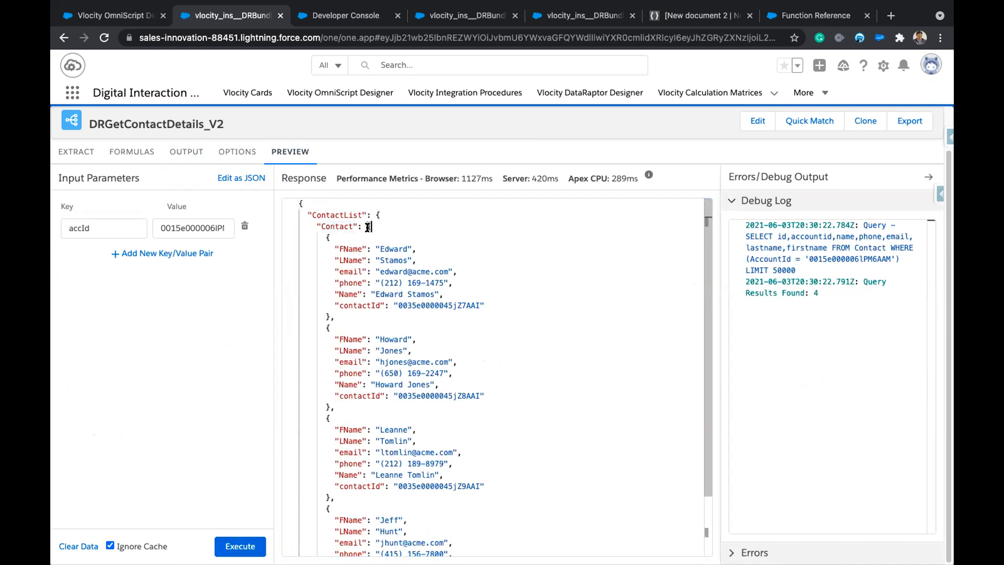
pyautogui.scroll(-2, 401, 370)
pyautogui.scroll(2, 403, 382)
pyautogui.doubleClick(184, 117)
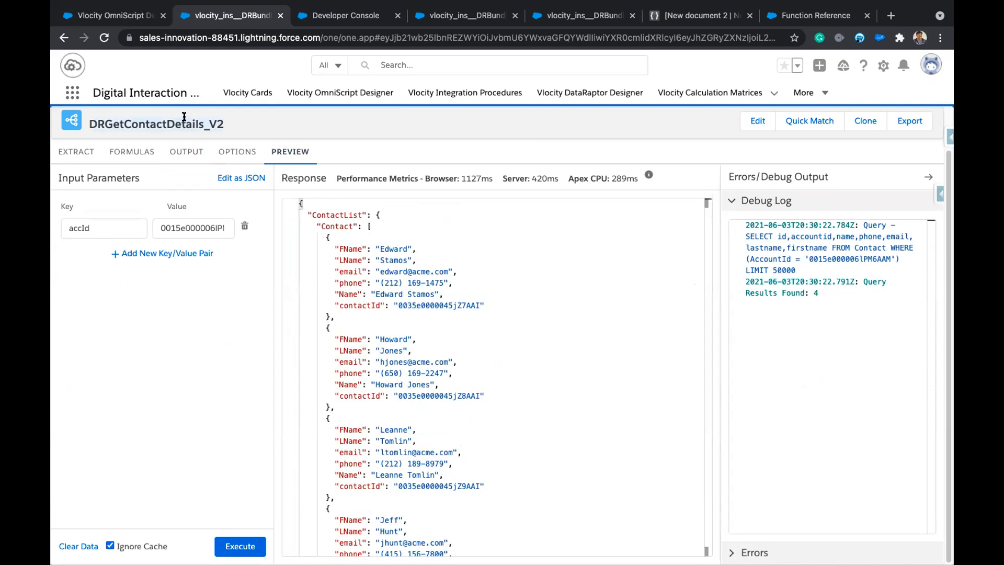
pyautogui.click(136, 21)
# Set the DRGetContactDetails1 action's DataRaptor Interface to DRGetContactDetails_V2.
pyautogui.click(172, 354)
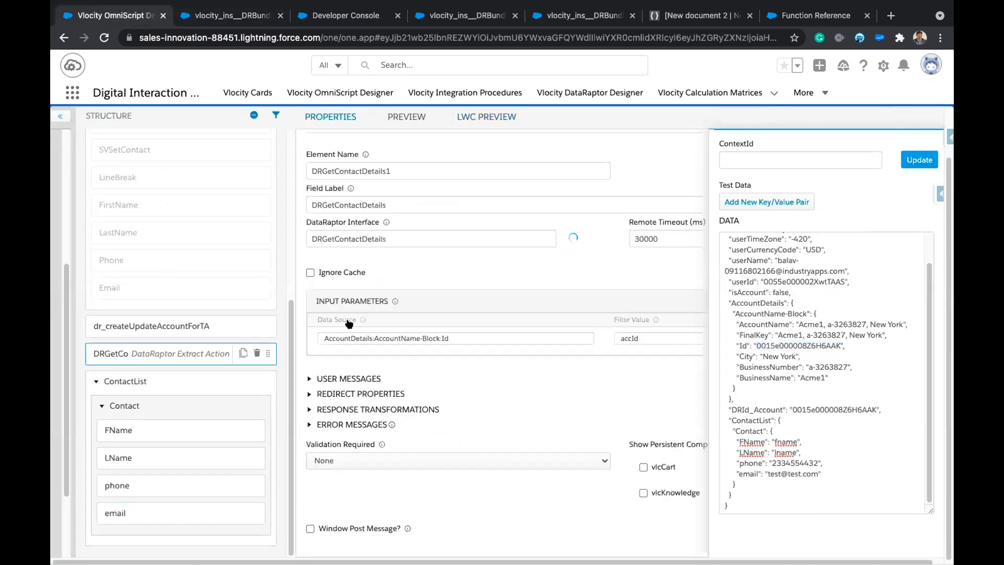
pyautogui.click(495, 239)
pyautogui.write('_V2')
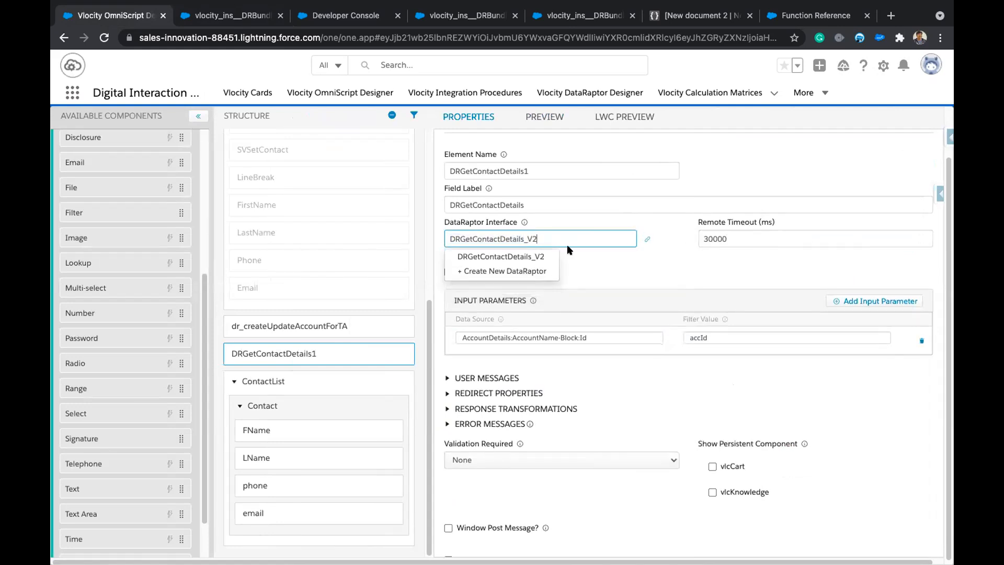
pyautogui.click(536, 256)
# Preview the script with Acme1 as Business Name and advance to the Contacts step.
pyautogui.click(629, 118)
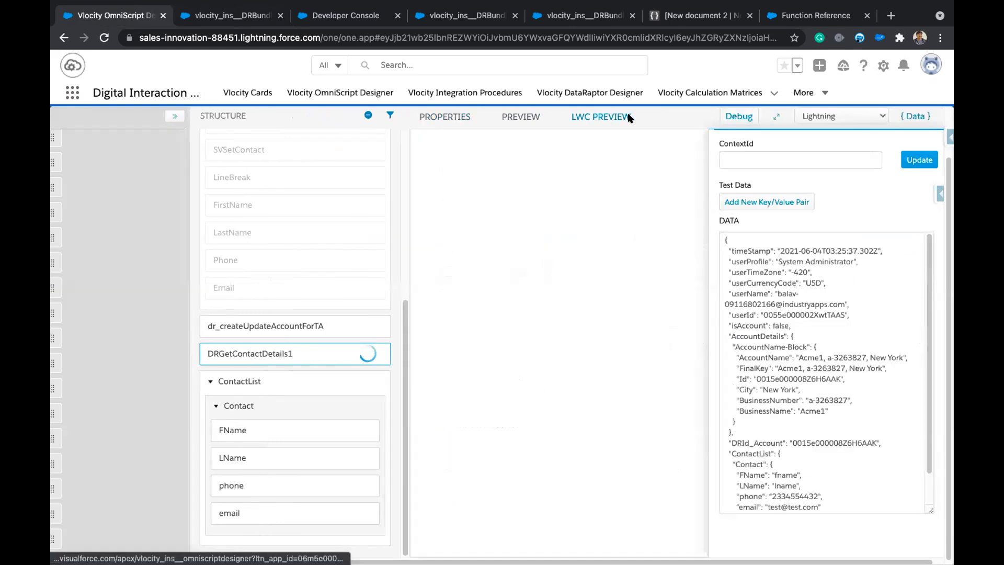
pyautogui.click(915, 117)
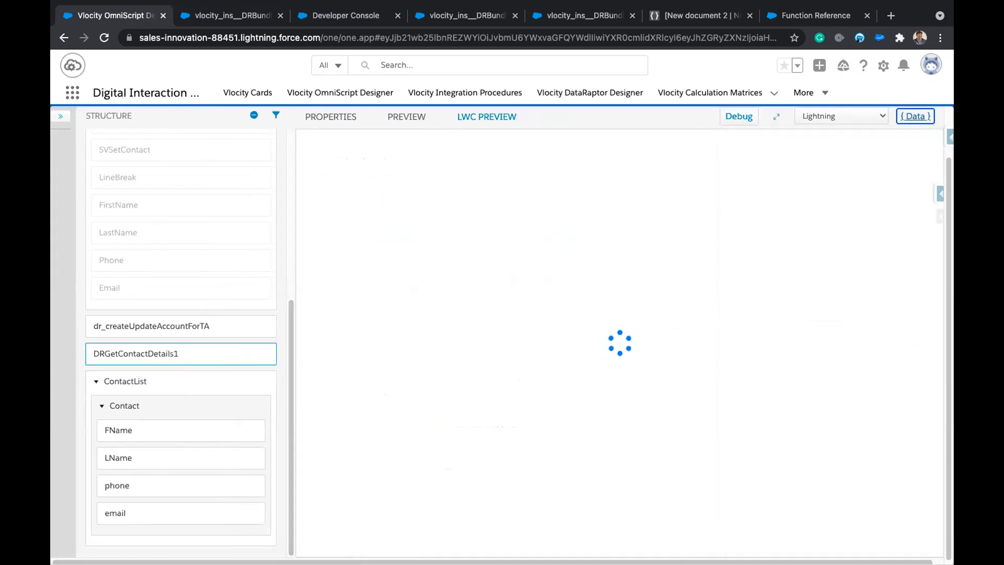
pyautogui.click(450, 206)
pyautogui.write('ac')
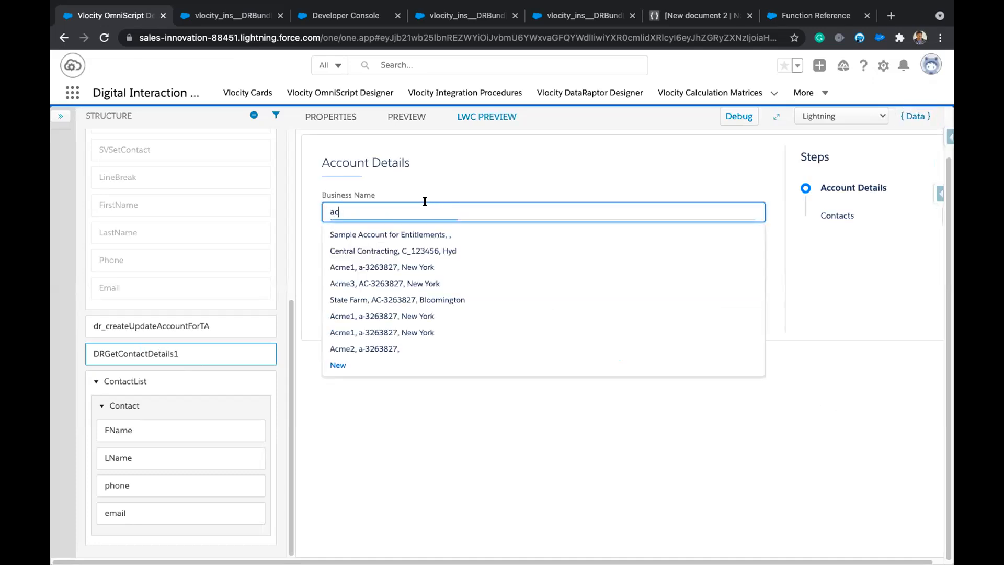
pyautogui.click(376, 312)
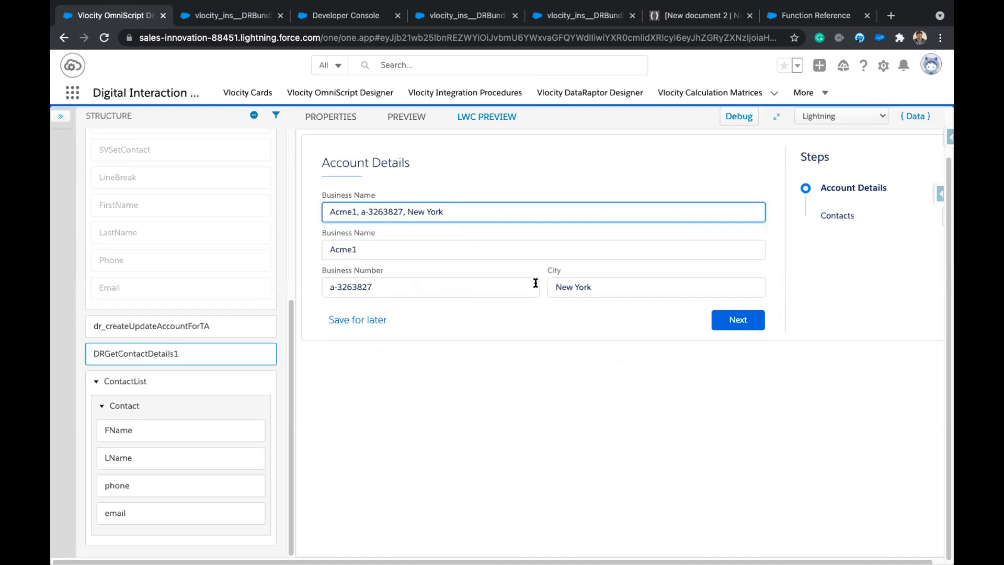
pyautogui.click(736, 319)
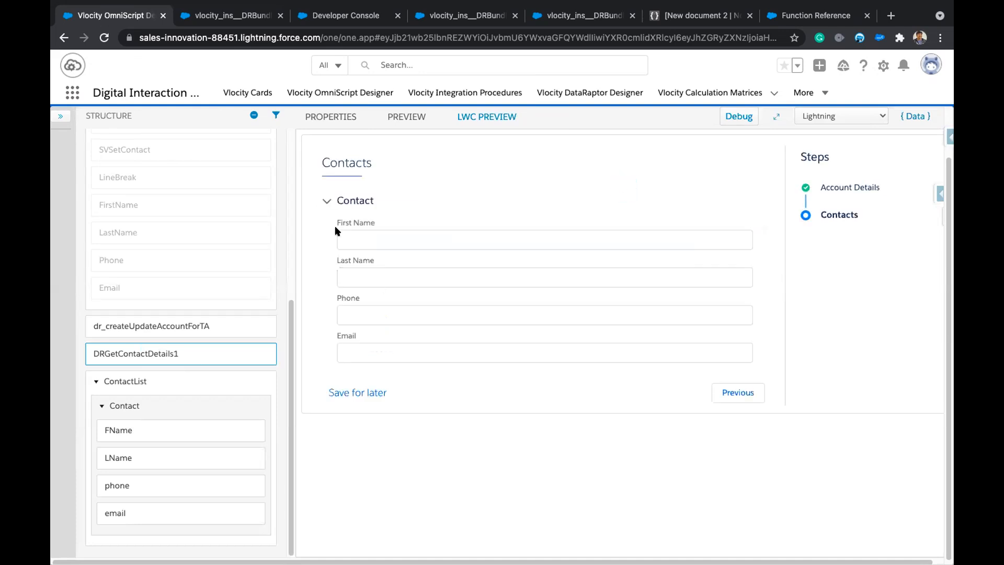
# Enable Repeat on the Contact block and rerun the preview for Acme1 to the Contacts step.
pyautogui.click(167, 403)
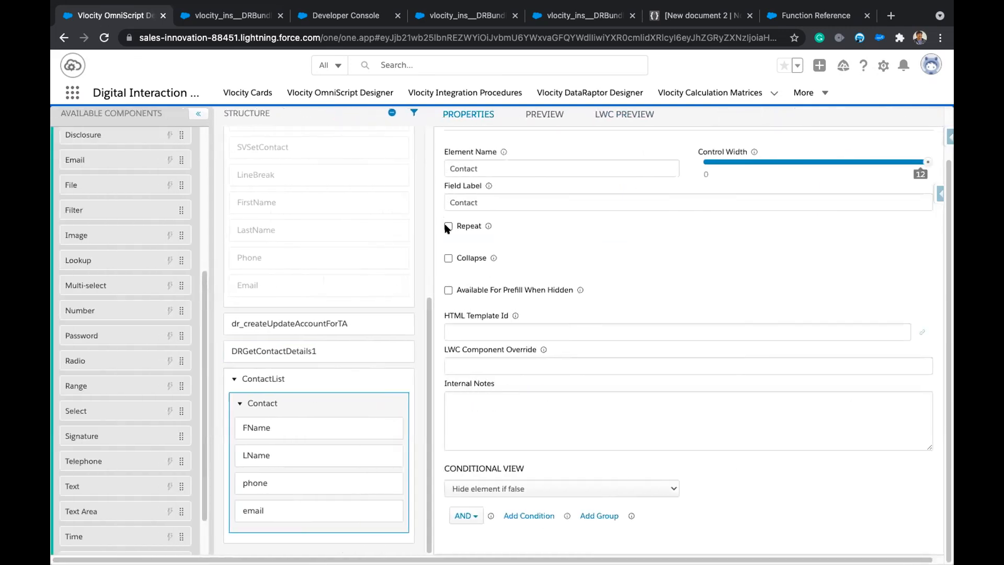
pyautogui.click(448, 226)
pyautogui.click(644, 116)
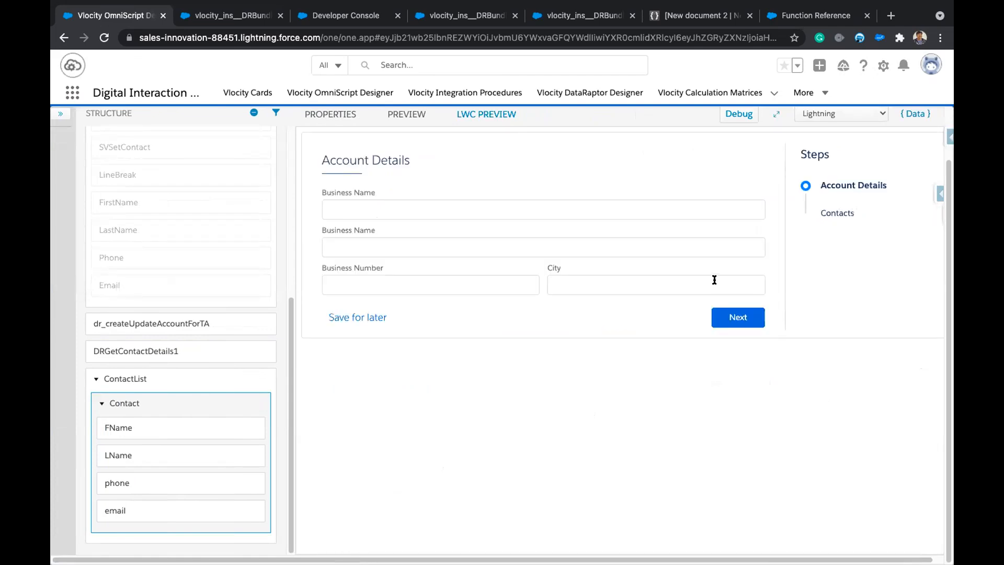
pyautogui.click(446, 209)
pyautogui.write('acm')
pyautogui.click(386, 229)
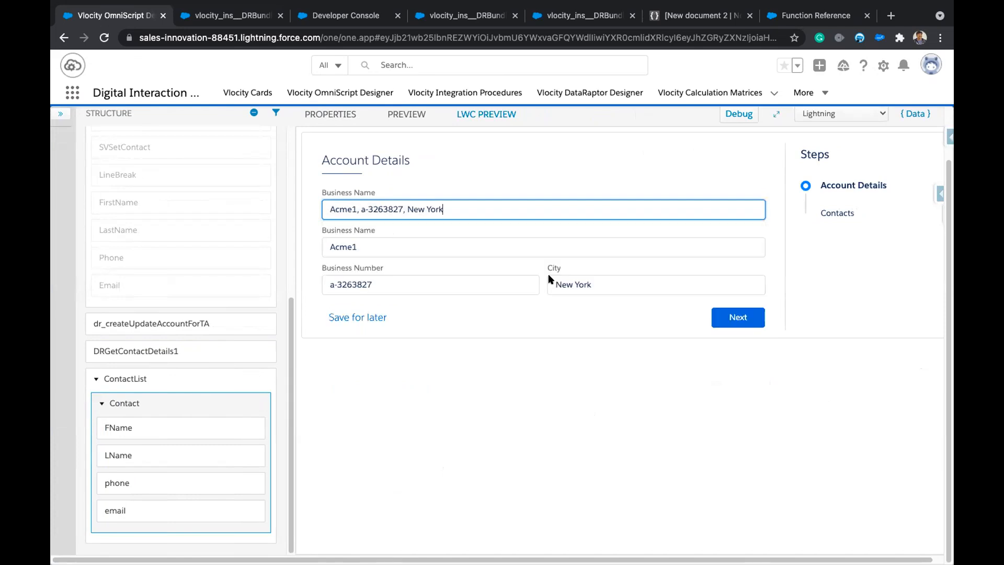
pyautogui.click(721, 319)
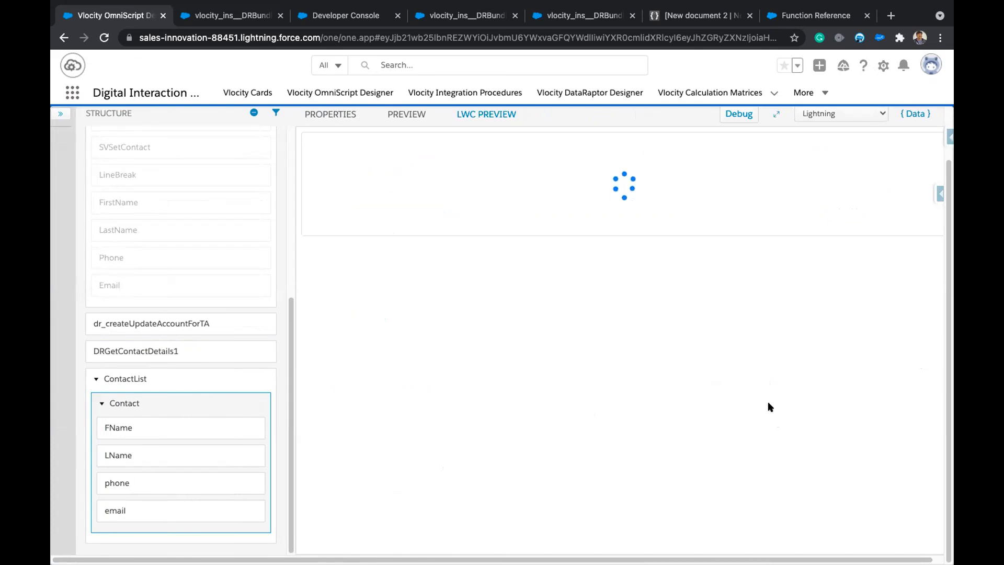
# Add a fifth contact block in the preview, then remove it again.
pyautogui.scroll(-8, 470, 375)
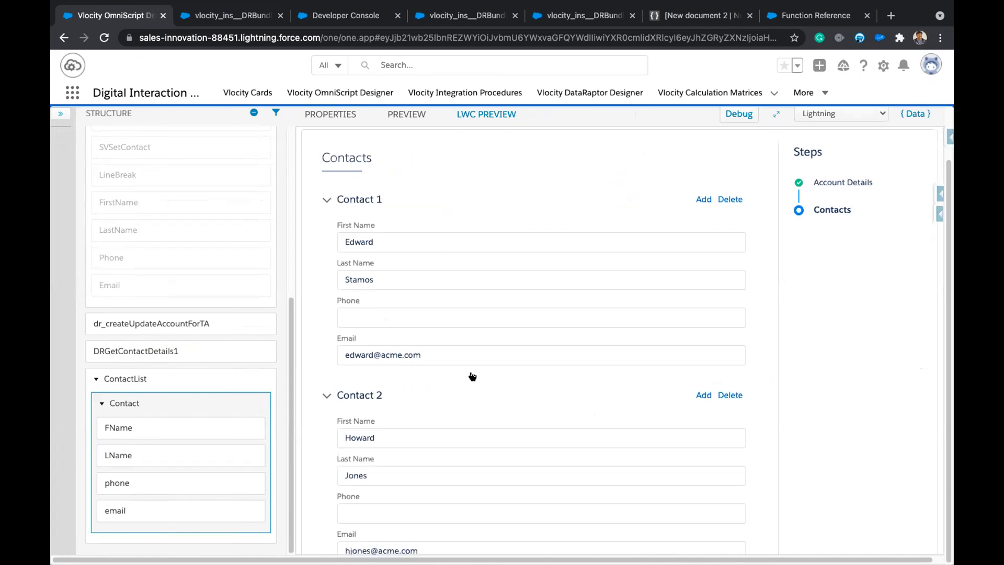
pyautogui.scroll(-1, 472, 376)
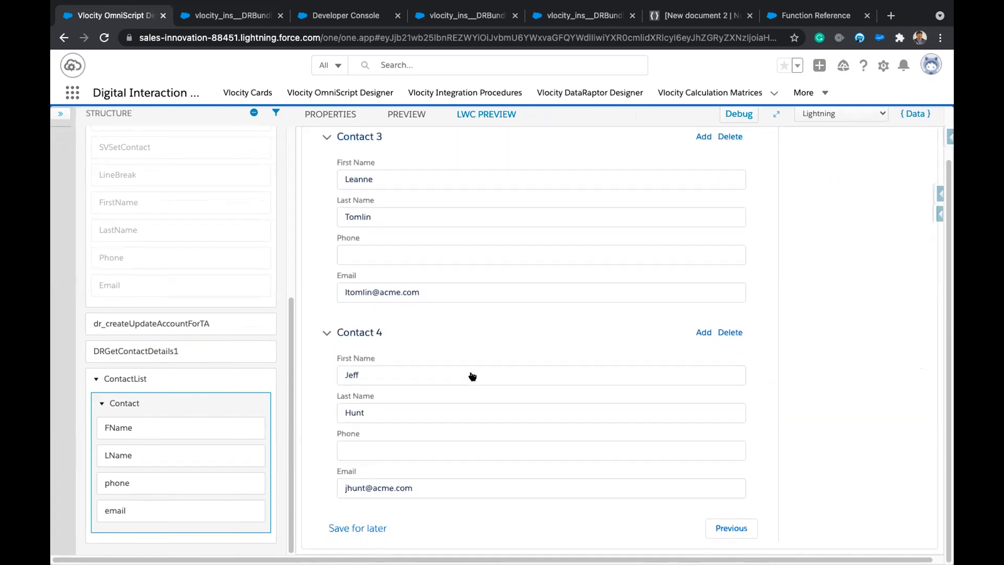
pyautogui.scroll(10, 470, 374)
pyautogui.scroll(-10, 471, 375)
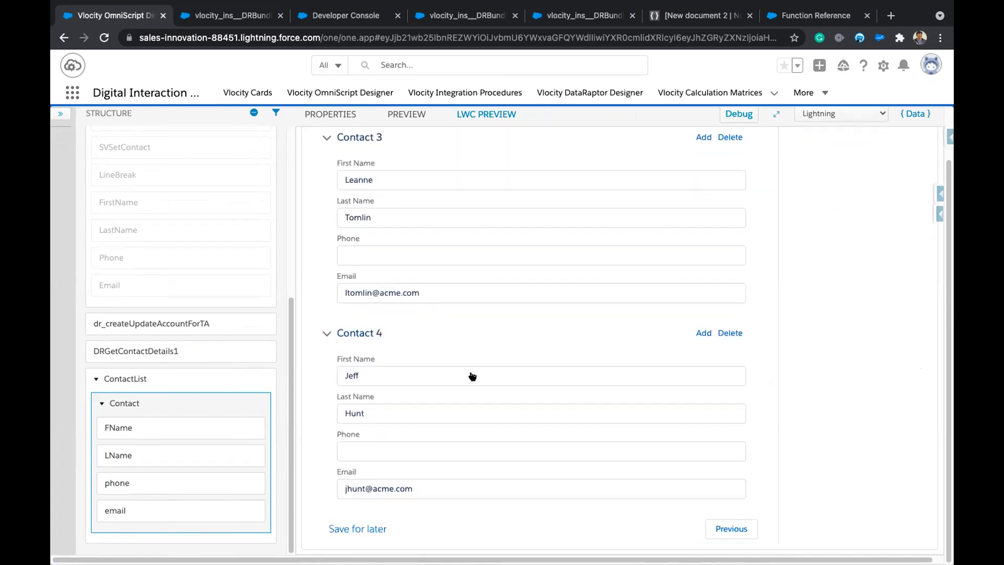
pyautogui.click(703, 332)
pyautogui.scroll(-4, 587, 439)
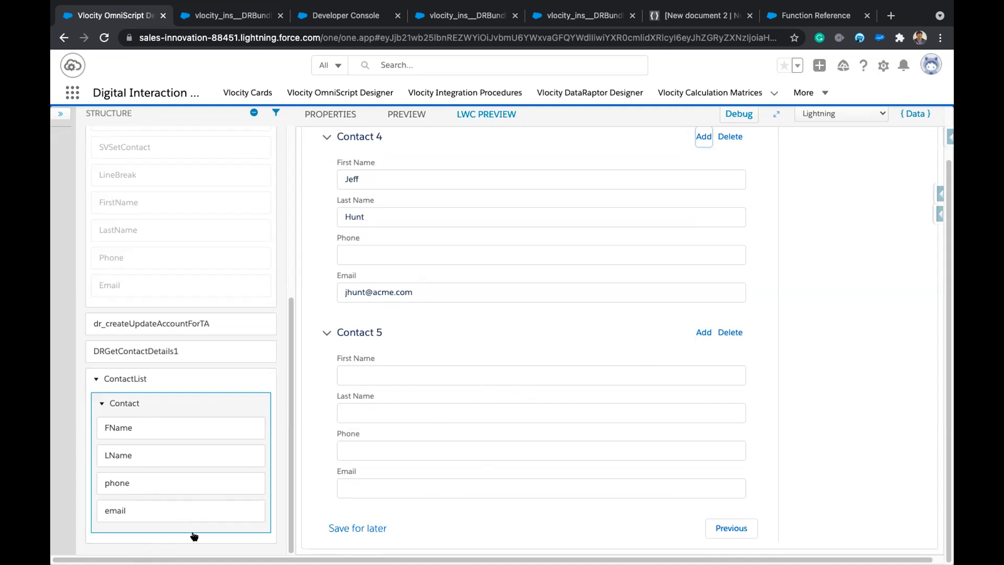
pyautogui.click(730, 332)
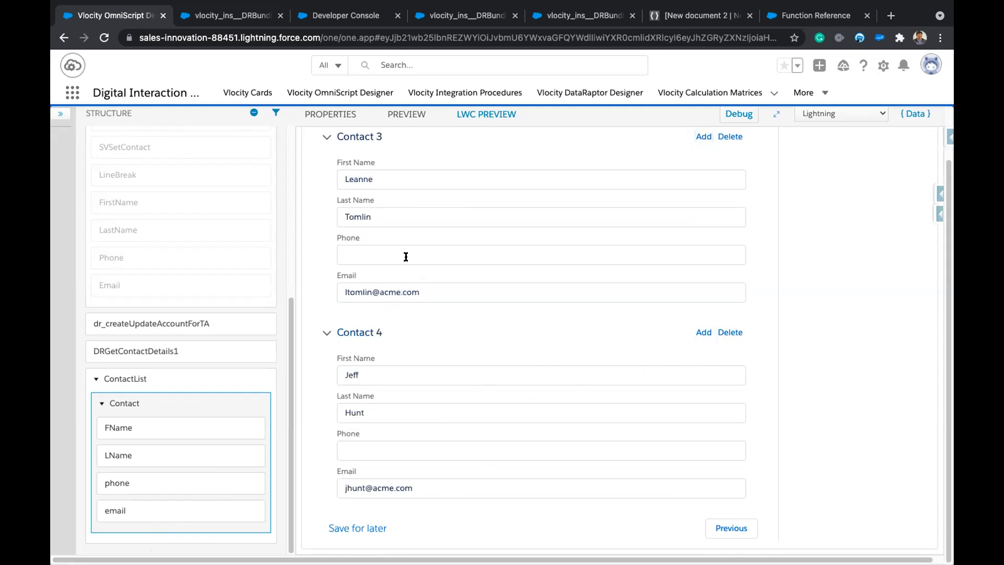
# Collapse Contacts 2–4, re-expand Contact 4, and select the Contact block's properties.
pyautogui.scroll(10, 544, 438)
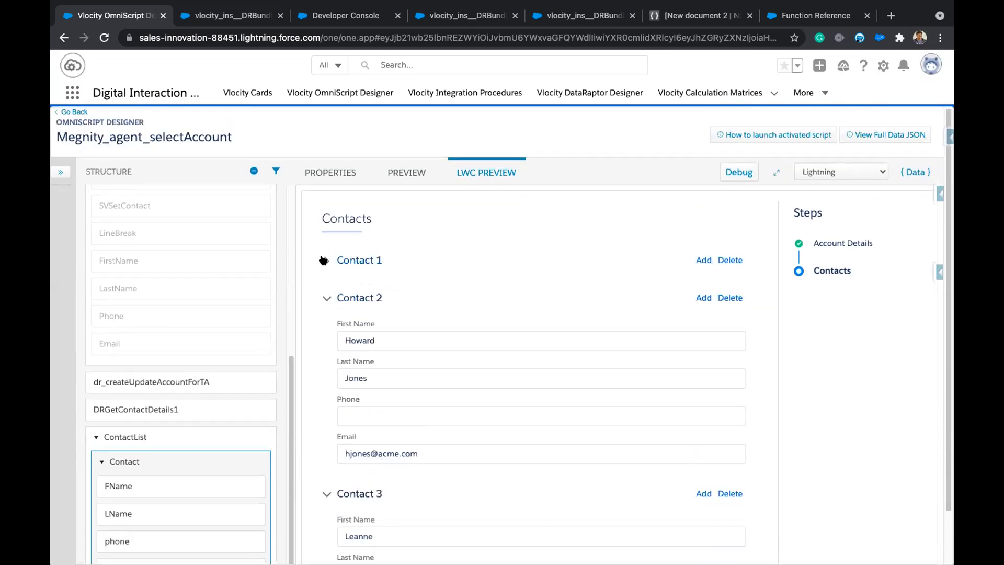
pyautogui.click(323, 294)
pyautogui.click(325, 337)
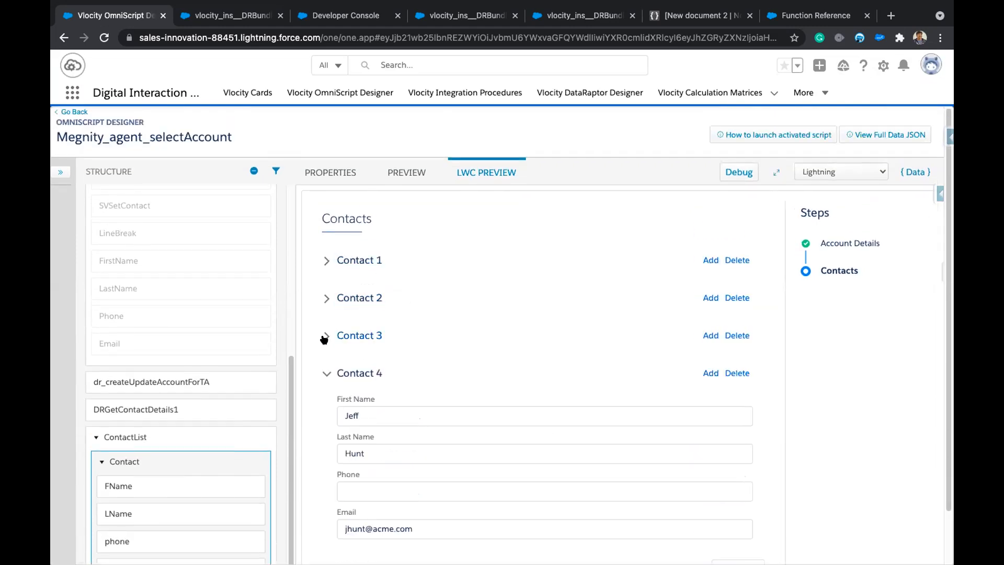
pyautogui.click(326, 372)
pyautogui.click(325, 373)
pyautogui.scroll(-1, 515, 400)
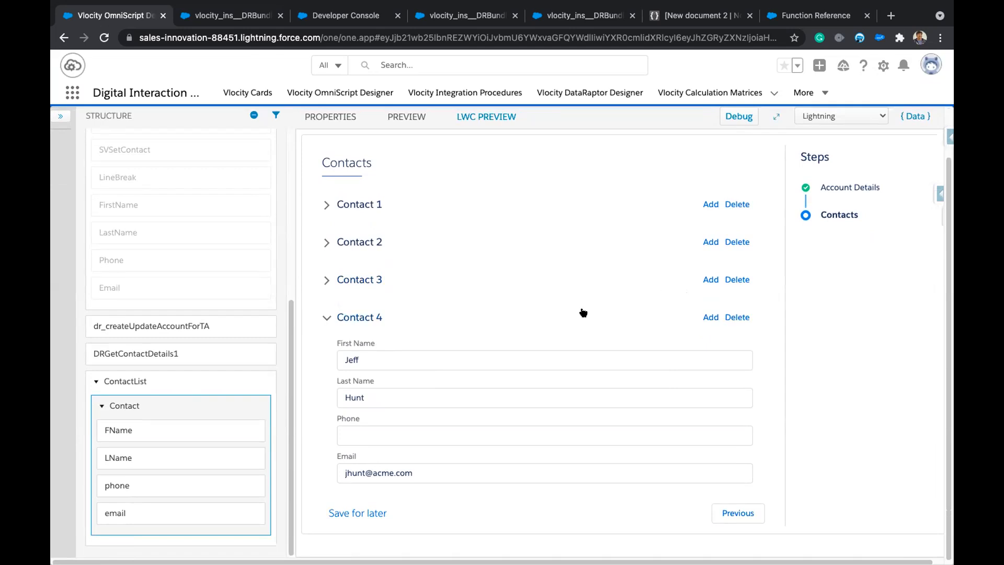
pyautogui.click(168, 385)
pyautogui.click(165, 409)
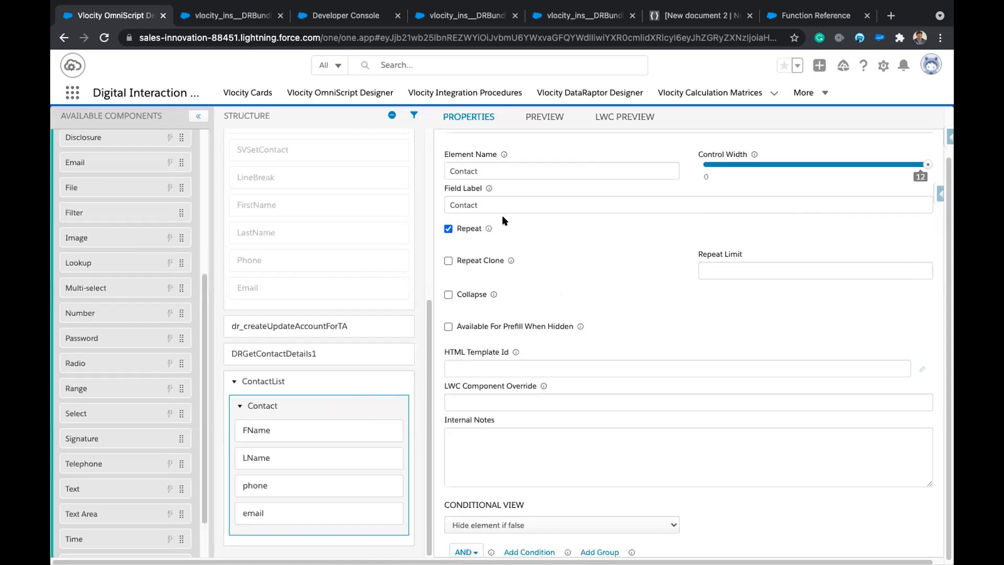
# Rename the Contact block to Contact1, leaving FName's name unchanged.
pyautogui.click(501, 170)
pyautogui.write('1')
pyautogui.click(298, 433)
pyautogui.click(505, 171)
pyautogui.write('1')
pyautogui.press('BackSpace')
pyautogui.click(309, 406)
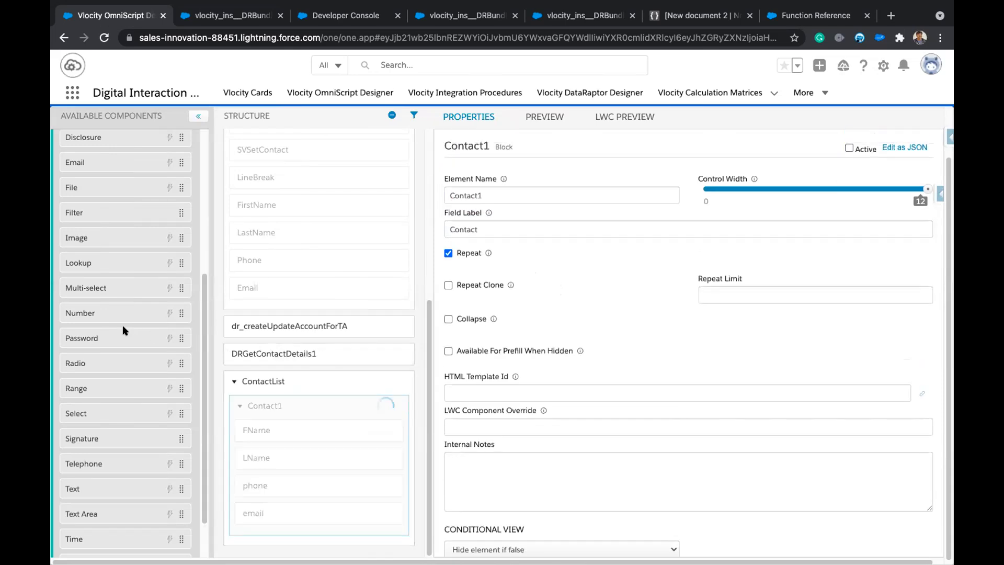
# Add an Edit Block (EditBlock1) from Groups into the ContactList step.
pyautogui.scroll(5, 134, 387)
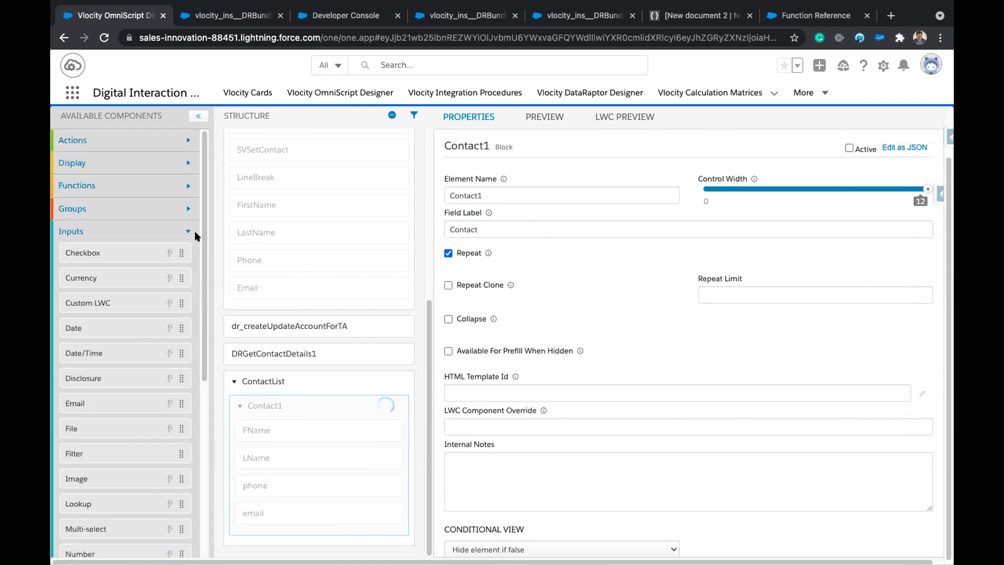
pyautogui.click(187, 230)
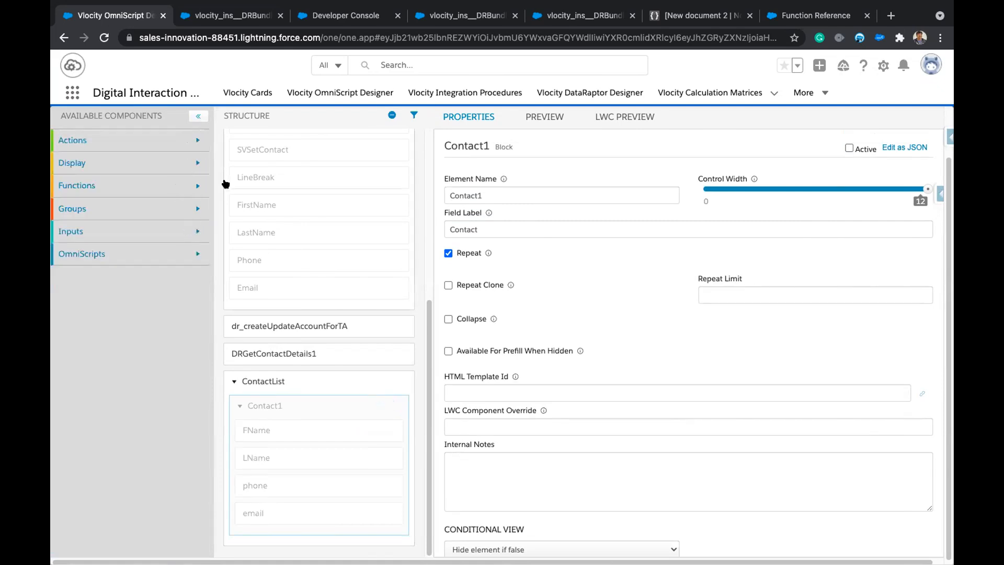
pyautogui.click(199, 207)
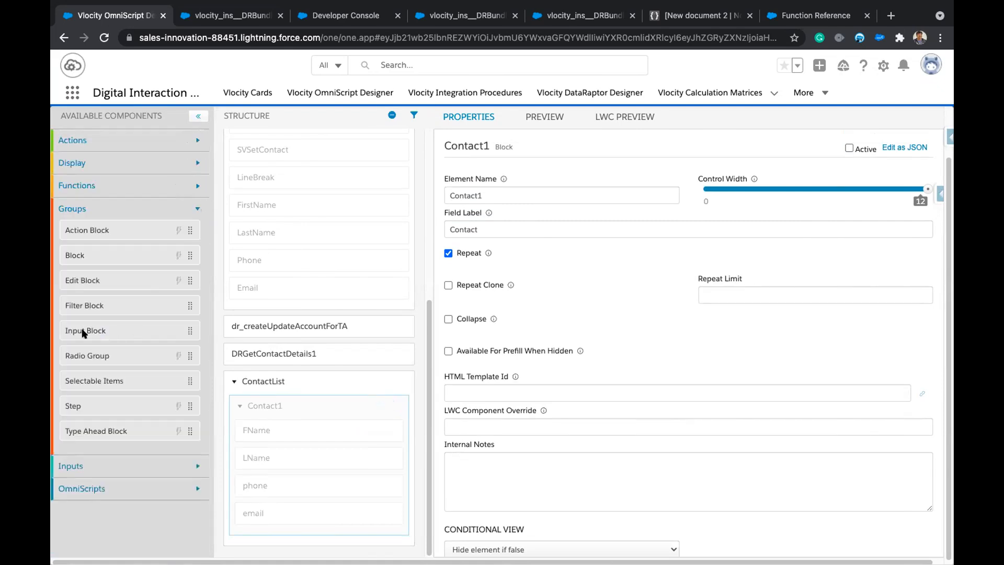
pyautogui.moveTo(95, 281); pyautogui.dragTo(285, 397)
pyautogui.moveTo(289, 448); pyautogui.dragTo(298, 512)
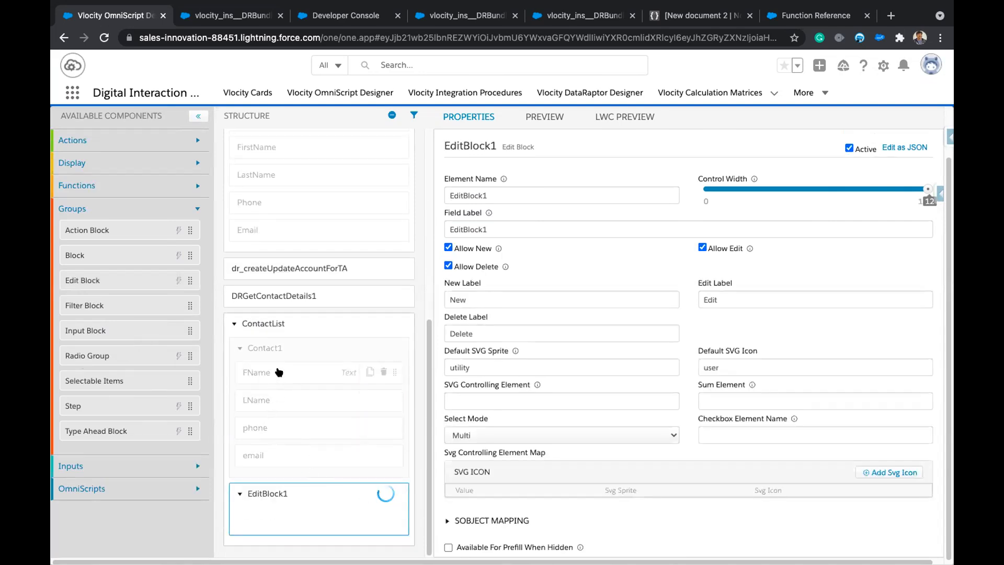
# Move FName, LName, phone and email from Contact1 into EditBlock1.
pyautogui.moveTo(279, 372); pyautogui.dragTo(291, 510)
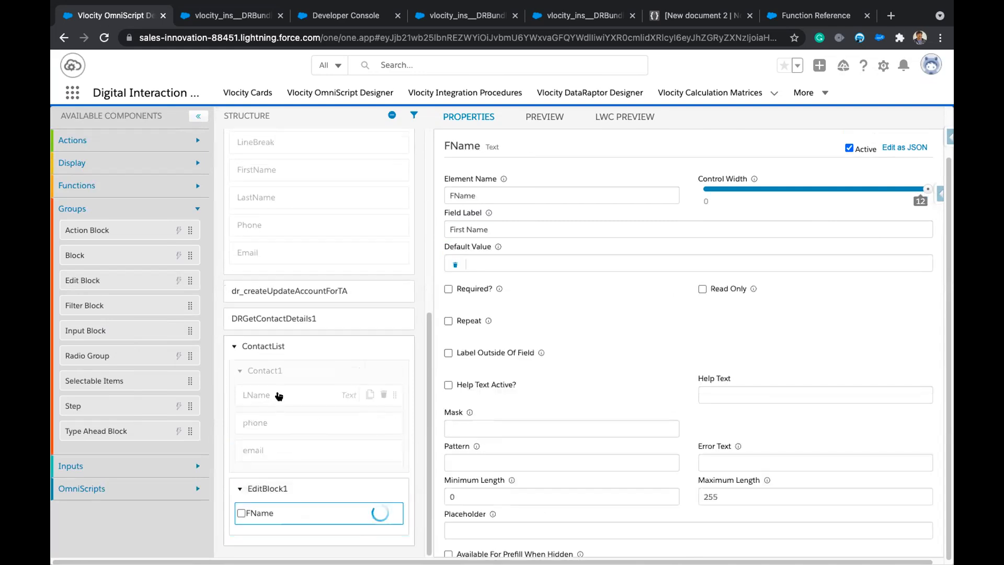
pyautogui.moveTo(279, 395); pyautogui.dragTo(288, 480)
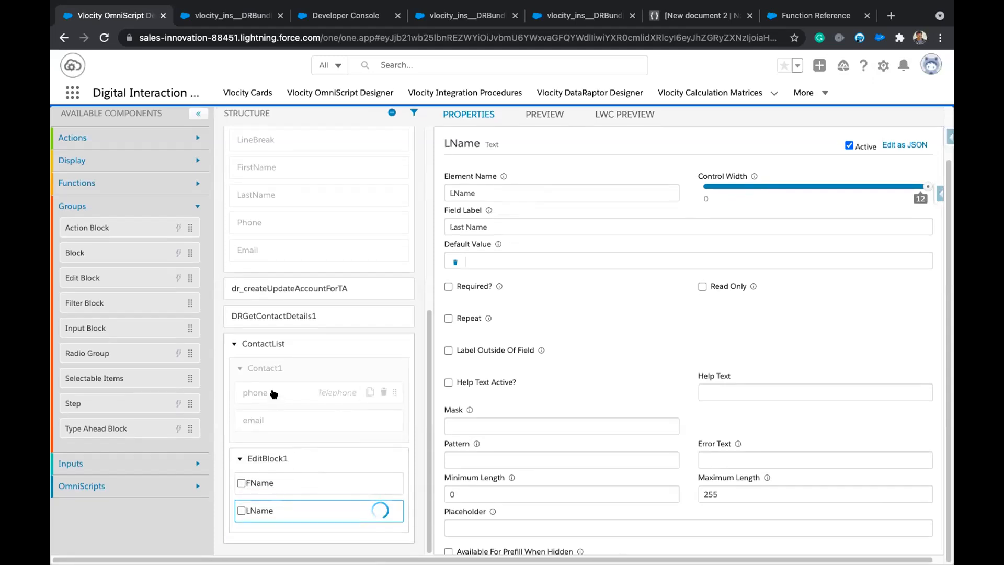
pyautogui.moveTo(274, 394); pyautogui.dragTo(287, 520)
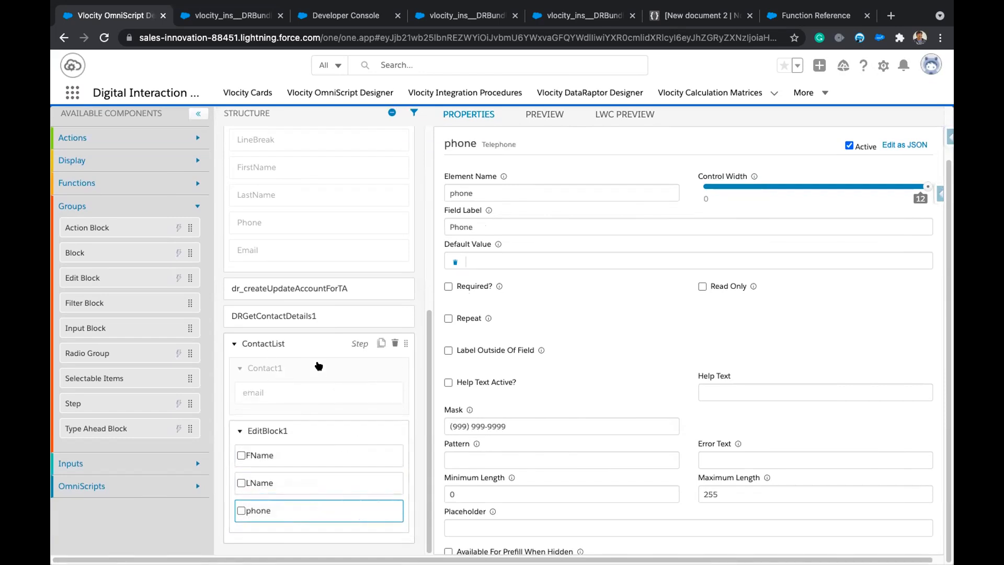
pyautogui.moveTo(271, 392); pyautogui.dragTo(293, 502)
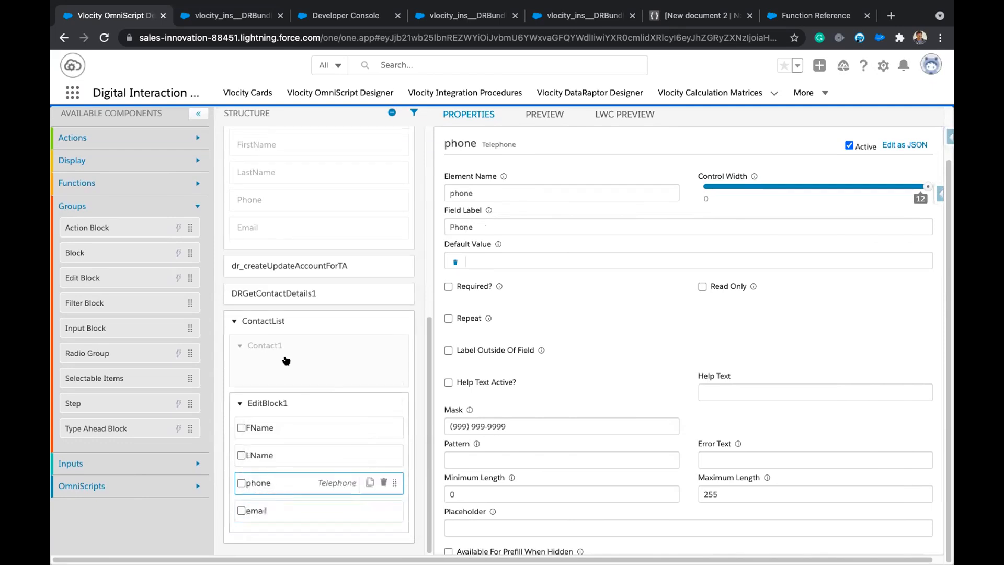
# Rename EditBlock1 to Contact and give it the field label Contact.
pyautogui.click(238, 345)
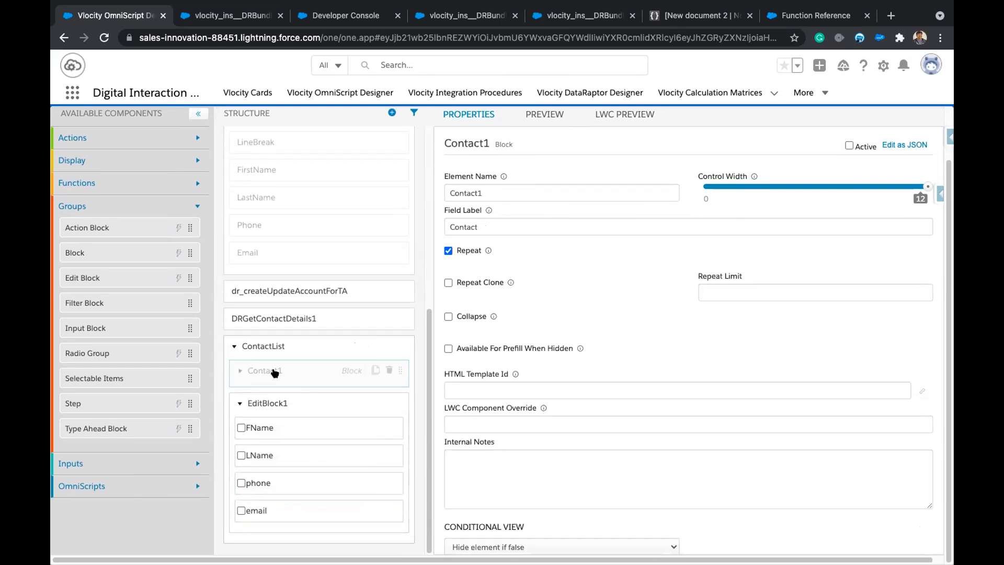
pyautogui.doubleClick(487, 194)
pyautogui.hotkey('ctrl', 'c')
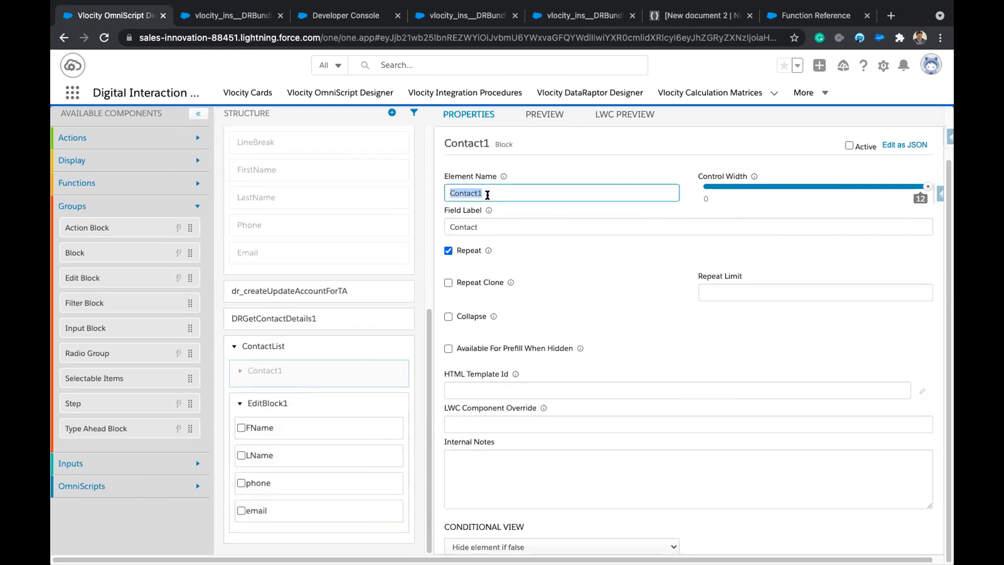
pyautogui.click(281, 408)
pyautogui.doubleClick(496, 195)
pyautogui.hotkey('ctrl', 'v')
pyautogui.press('BackSpace')
pyautogui.press('Tab')
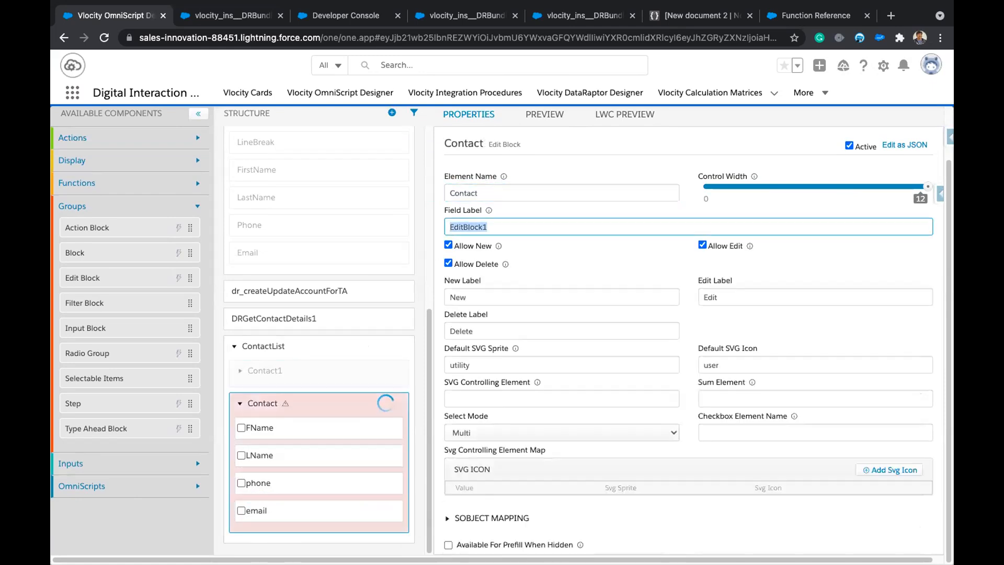
pyautogui.write('C')
pyautogui.press('BackSpace')
pyautogui.press('super+v')
pyautogui.press('BackSpace')
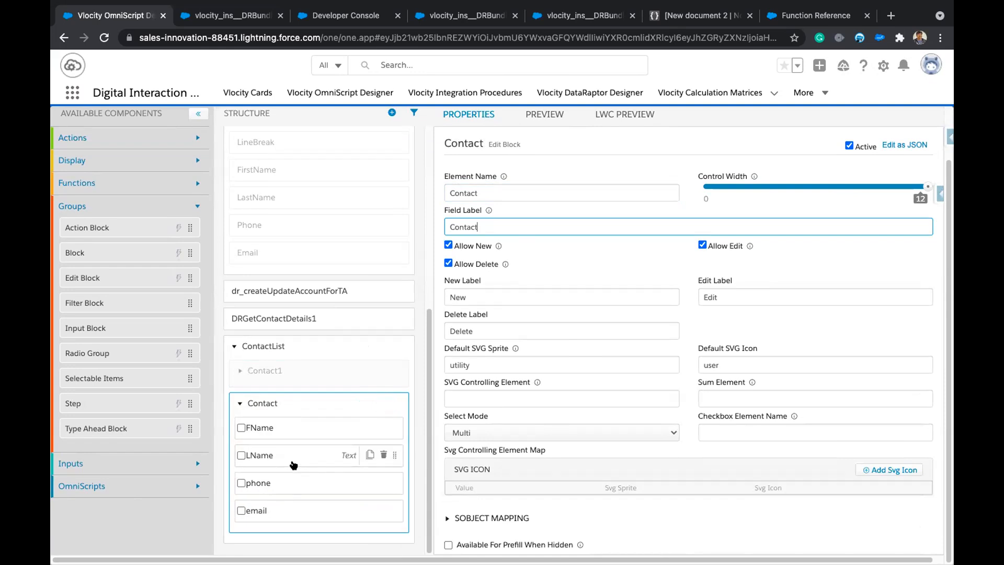
# Preview the script for Acme1 and check the contact cards, expanding one and cancelling it.
pyautogui.click(629, 115)
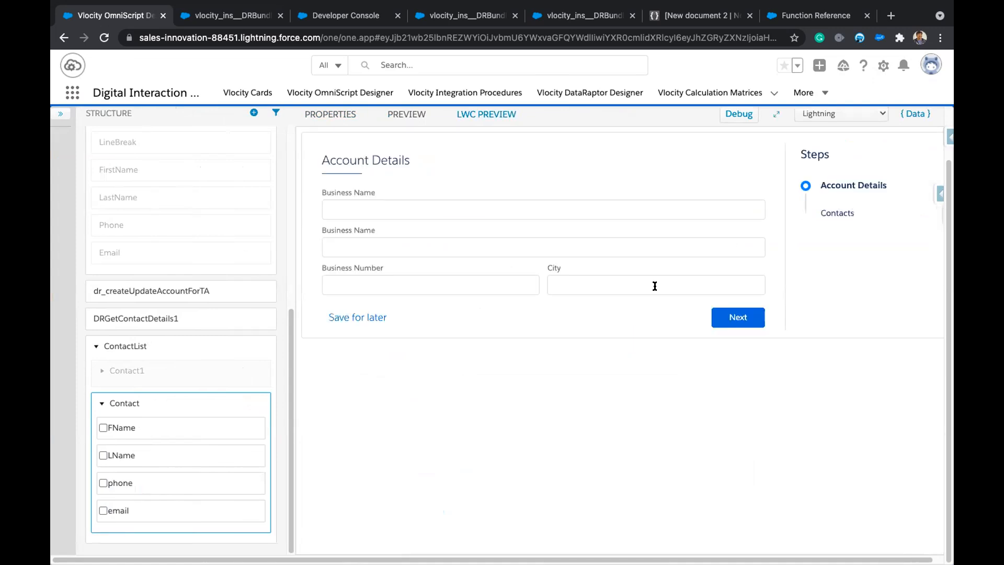
pyautogui.click(410, 209)
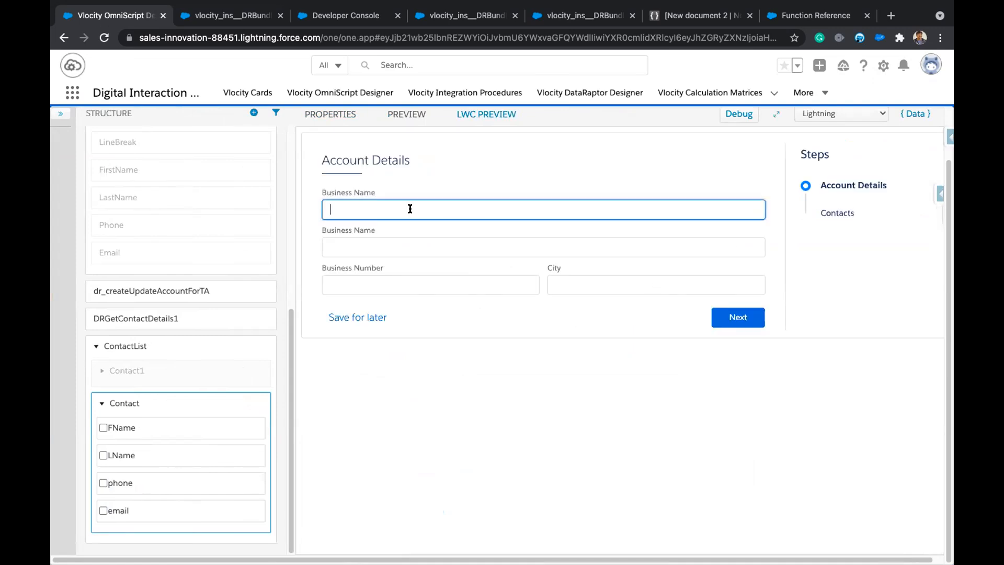
pyautogui.write('acm')
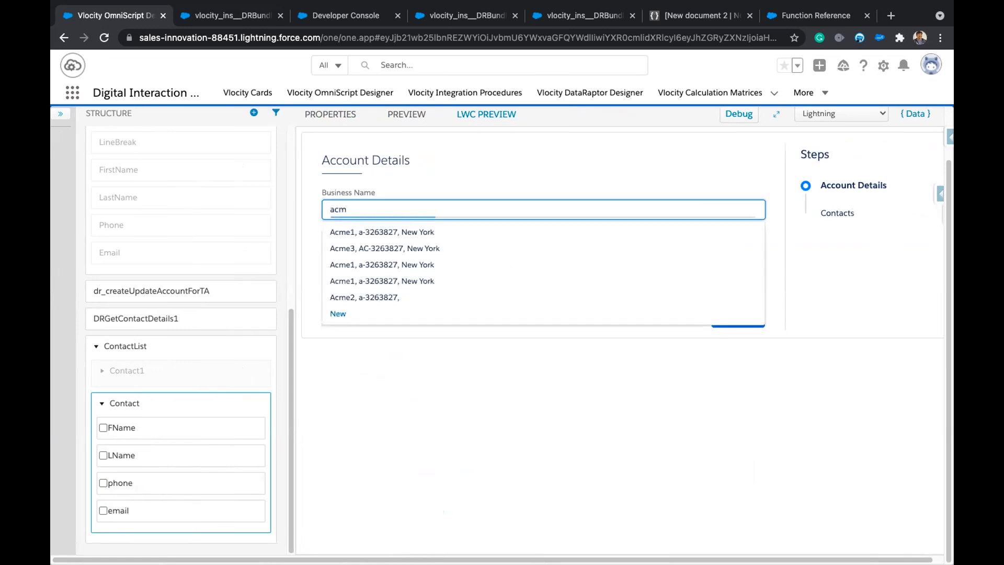
pyautogui.click(407, 226)
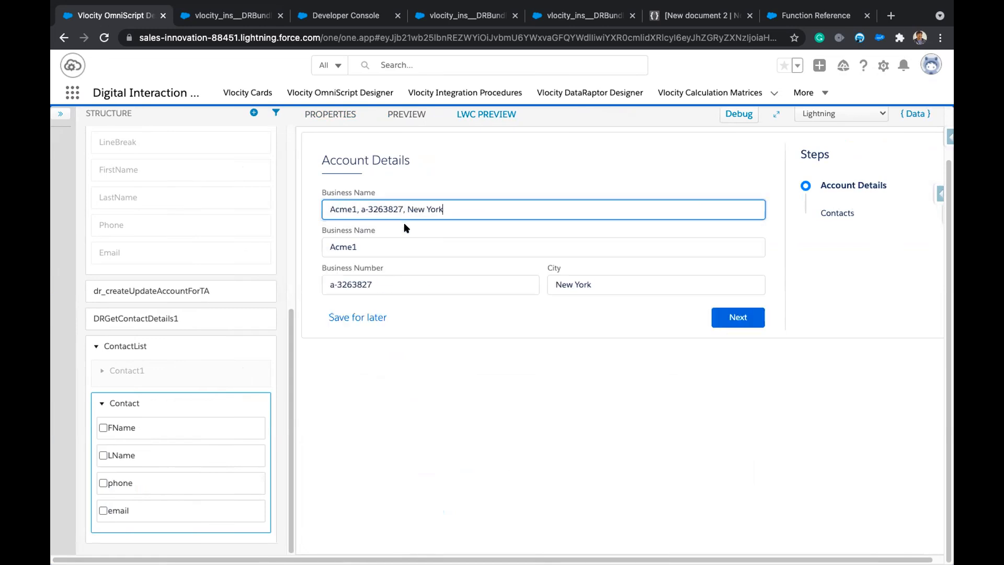
pyautogui.click(737, 317)
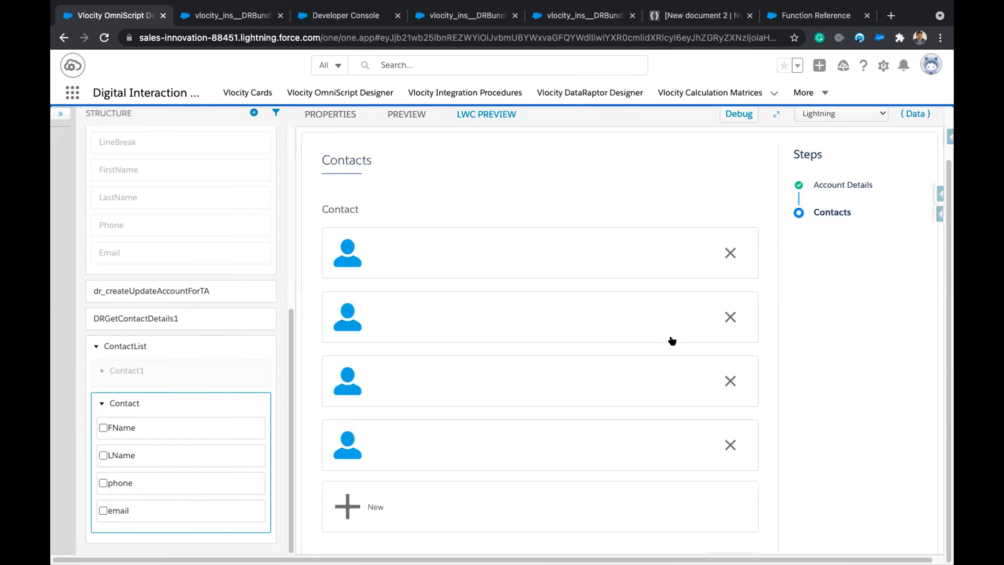
pyautogui.click(569, 256)
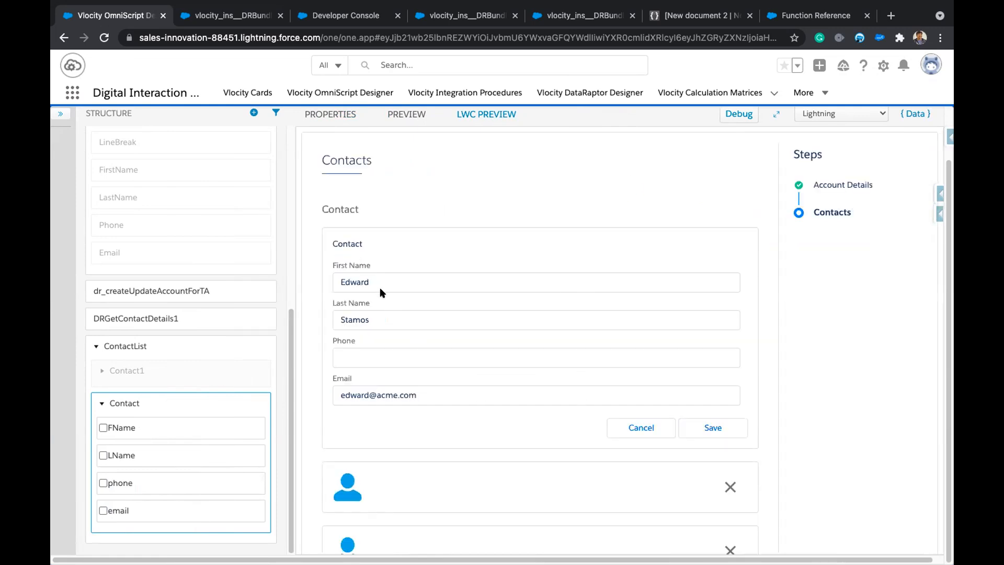
pyautogui.click(638, 426)
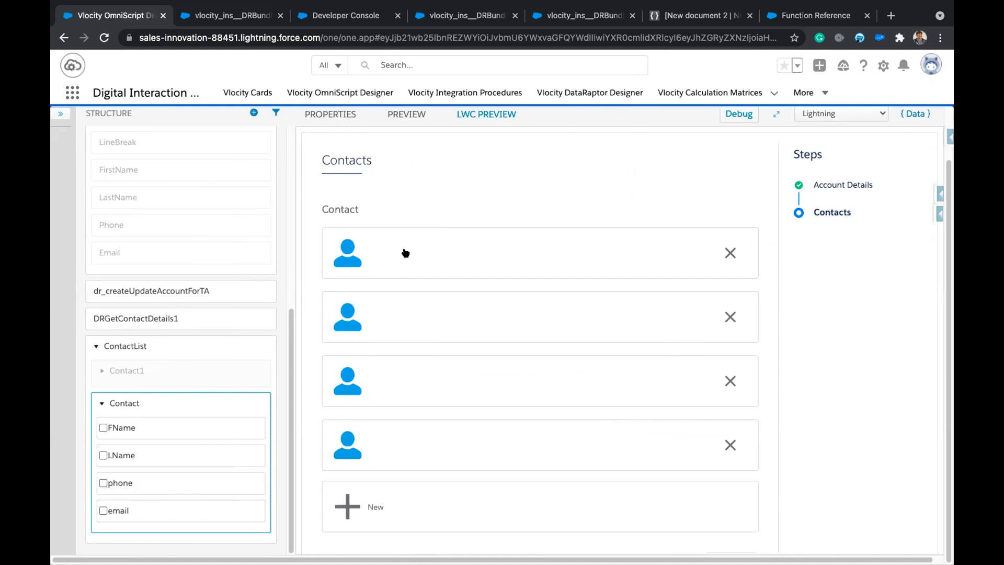
# Mark FName, LName and phone as Contact summary fields and reload the preview via { Data } Update.
pyautogui.click(103, 428)
pyautogui.click(103, 456)
pyautogui.click(103, 482)
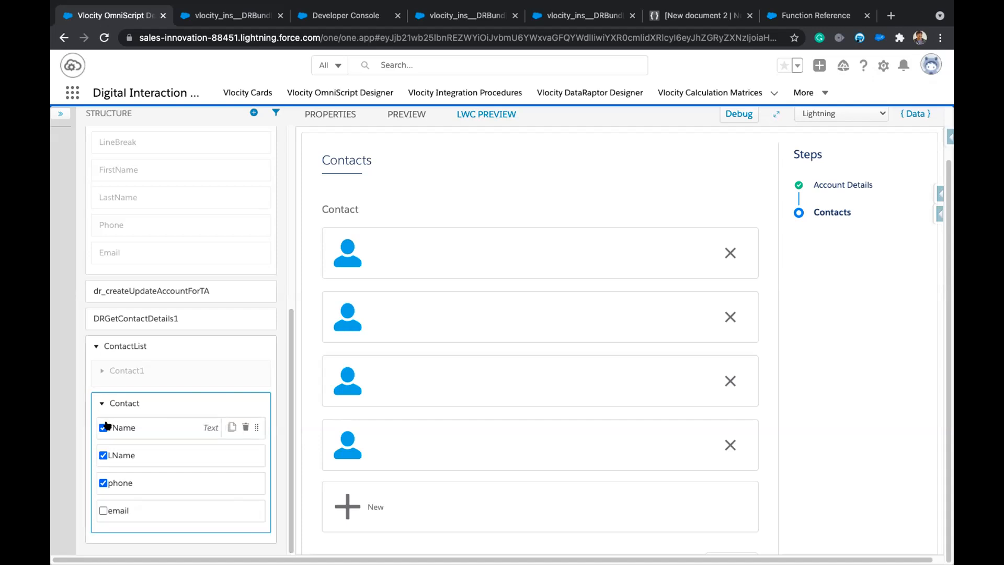
pyautogui.click(914, 114)
pyautogui.click(920, 155)
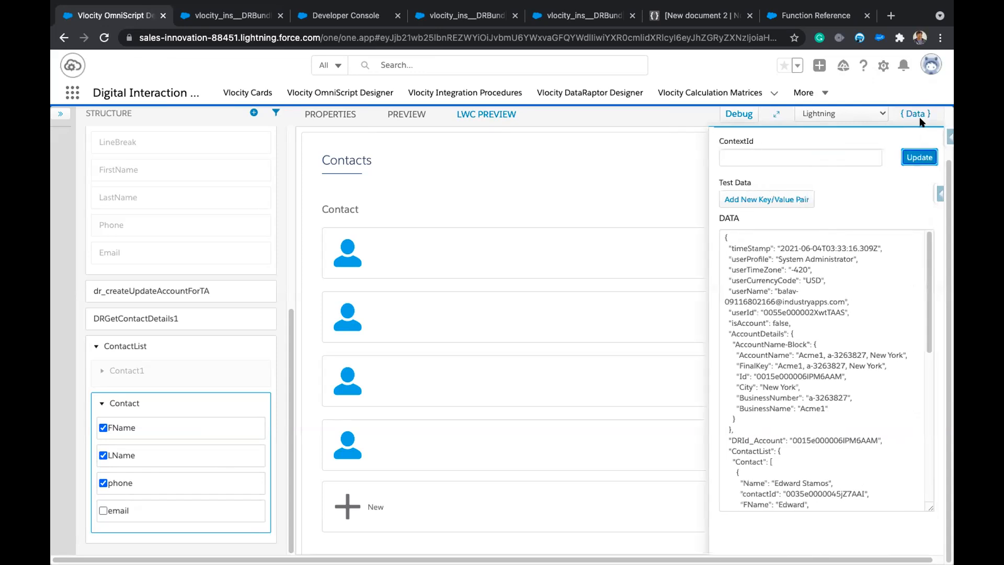
pyautogui.click(918, 114)
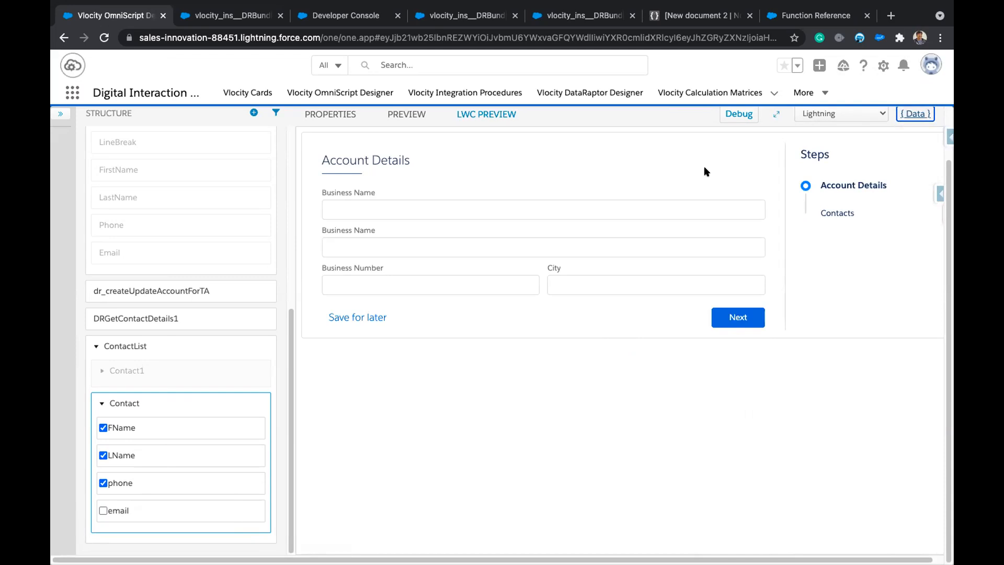
# Rerun the preview for Acme1 (a-3263827, New York) through to the Contacts step.
pyautogui.click(576, 208)
pyautogui.write('a')
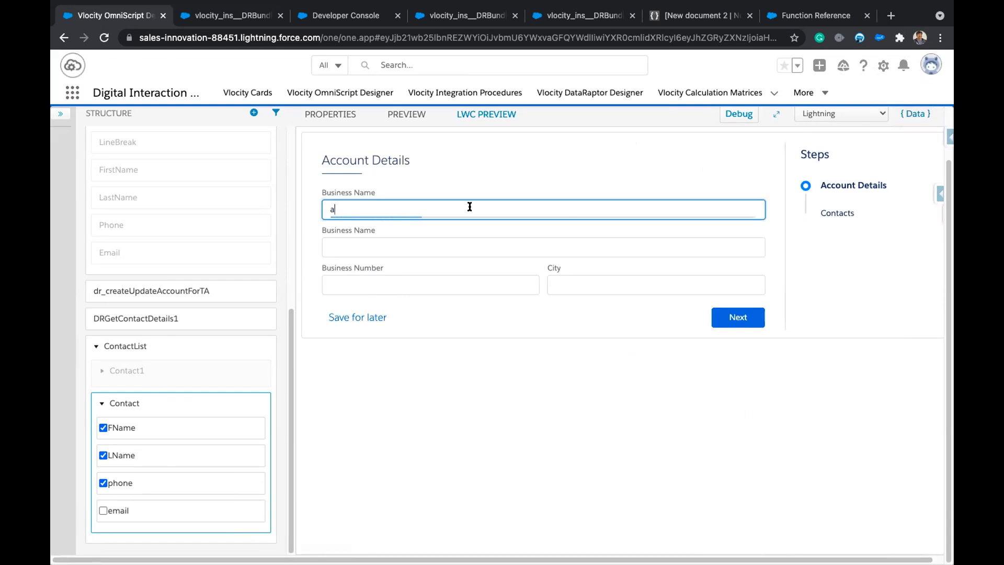
pyautogui.scroll(-3, 438, 296)
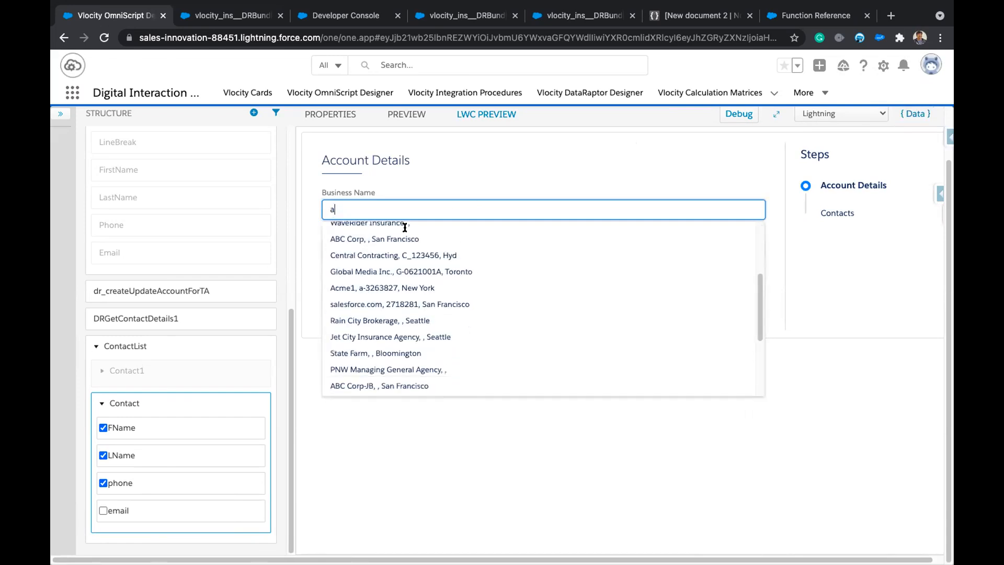
pyautogui.write('cme')
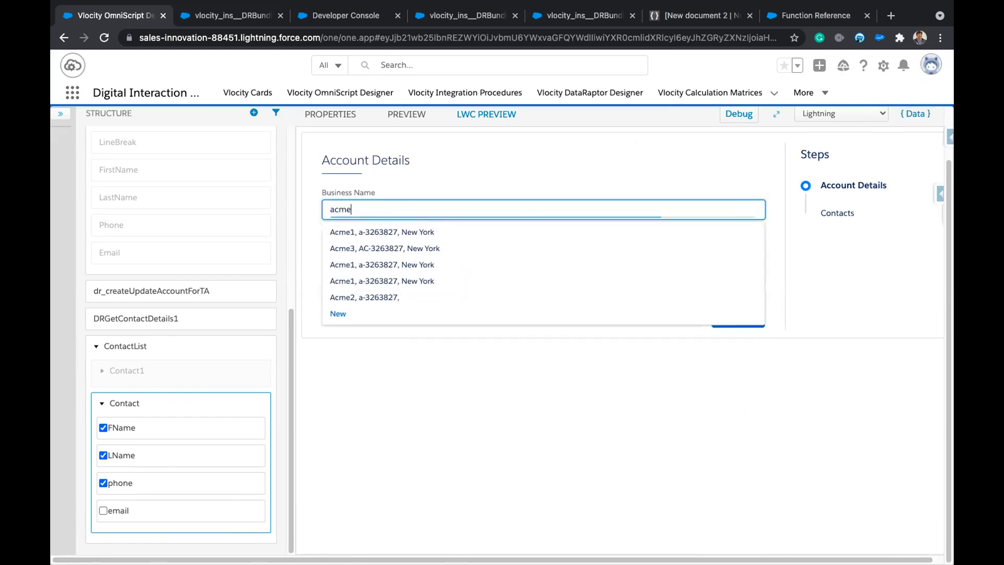
pyautogui.click(387, 232)
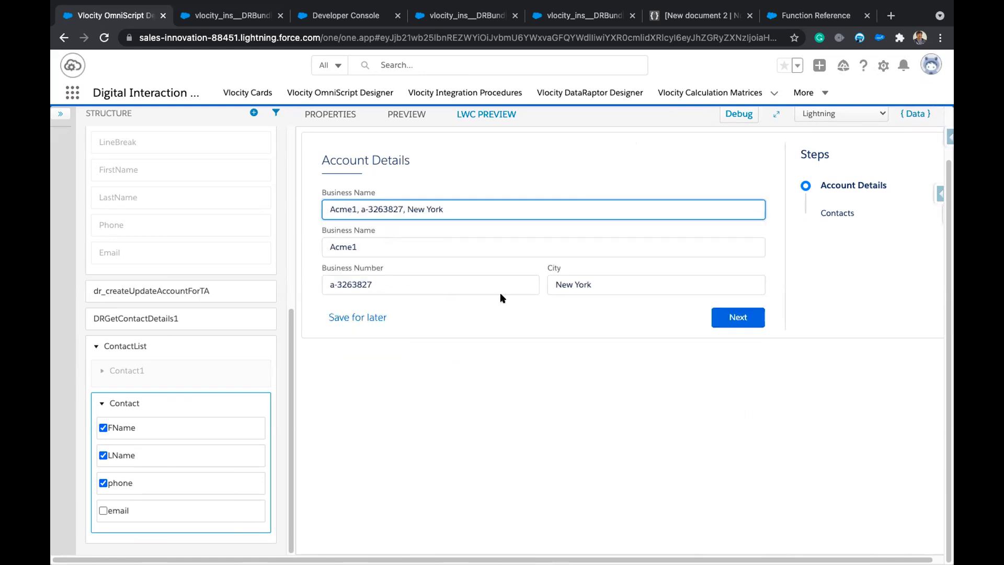
pyautogui.click(737, 317)
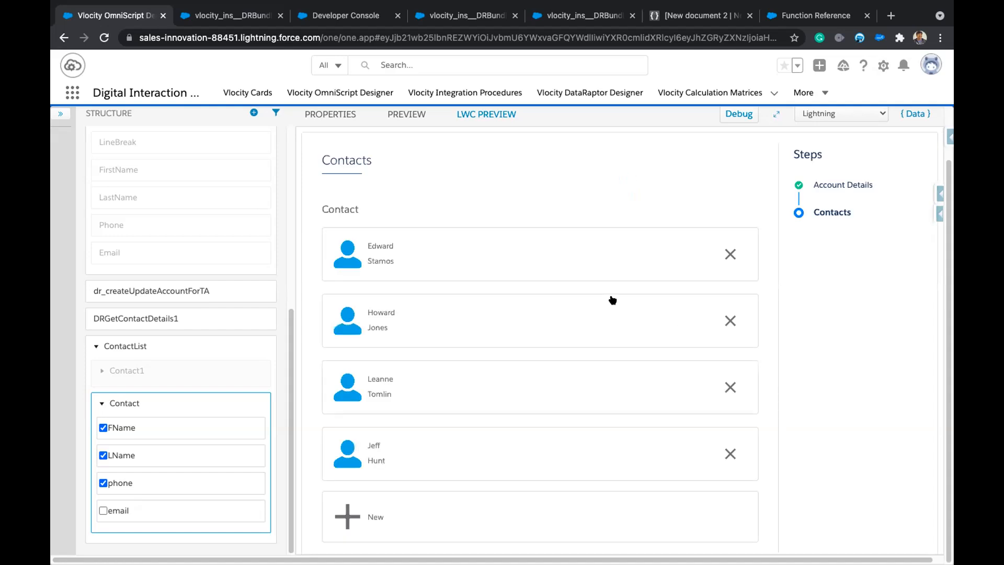
pyautogui.click(560, 249)
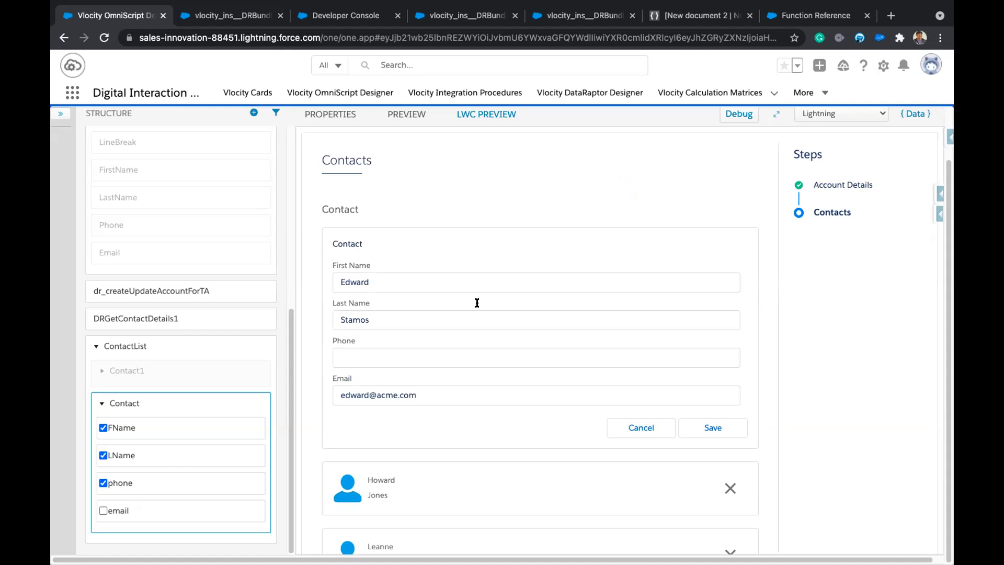
pyautogui.scroll(-2, 444, 389)
pyautogui.click(475, 395)
pyautogui.scroll(-2, 476, 390)
pyautogui.scroll(-5, 475, 389)
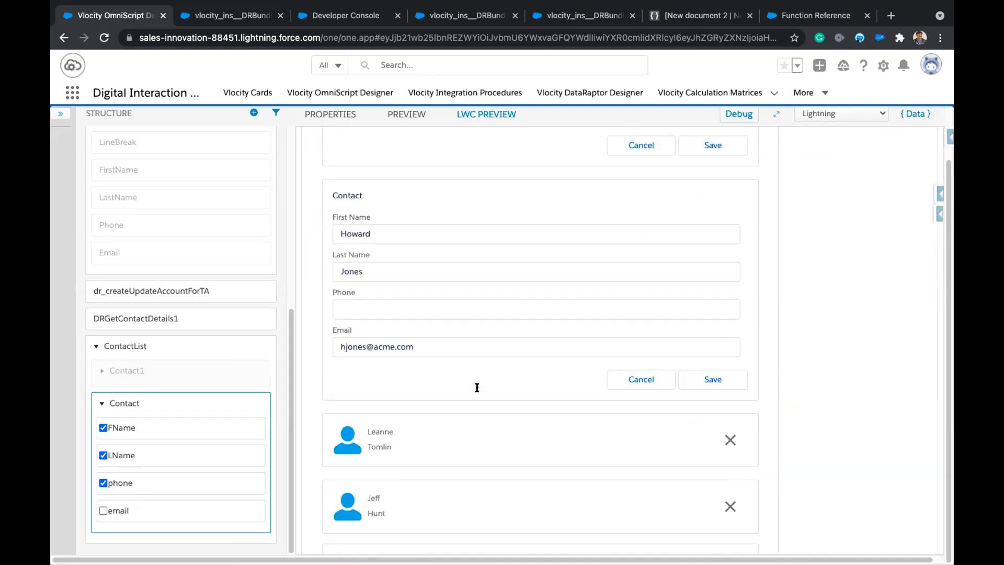
pyautogui.scroll(7, 550, 330)
pyautogui.click(634, 375)
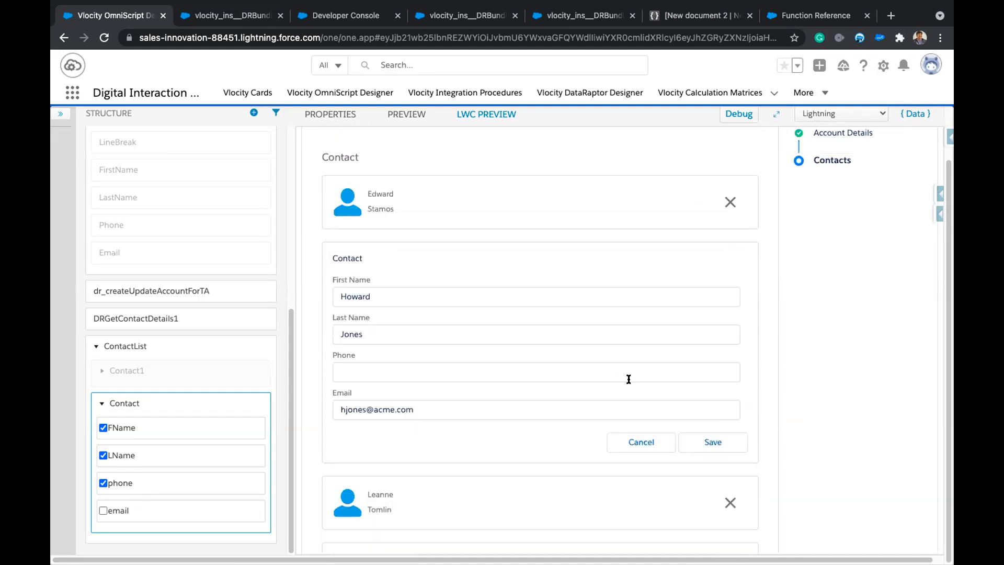
pyautogui.click(634, 441)
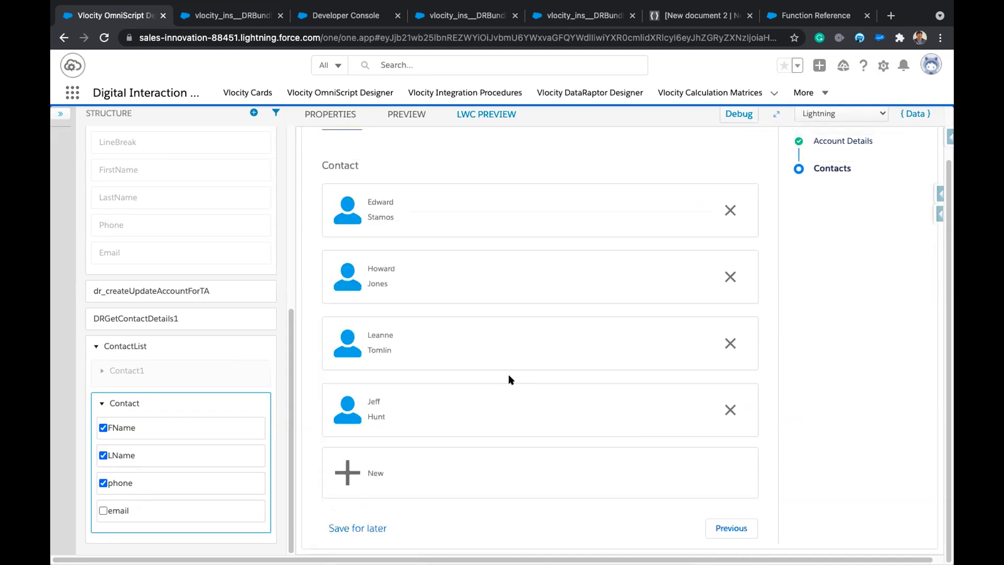
pyautogui.click(433, 210)
pyautogui.click(365, 313)
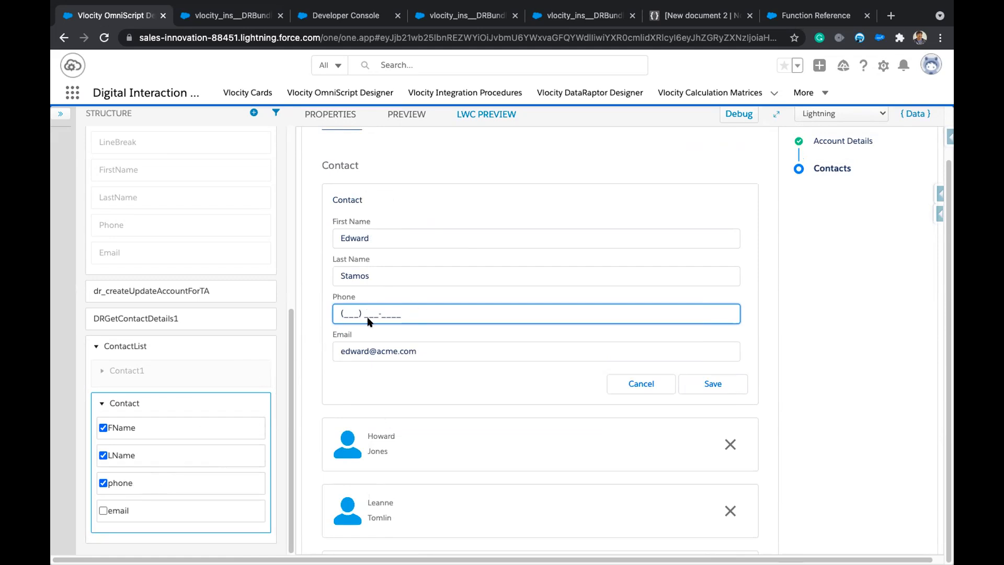
# Open the phone element's settings, then check the preview Phone field's current mask.
pyautogui.click(108, 483)
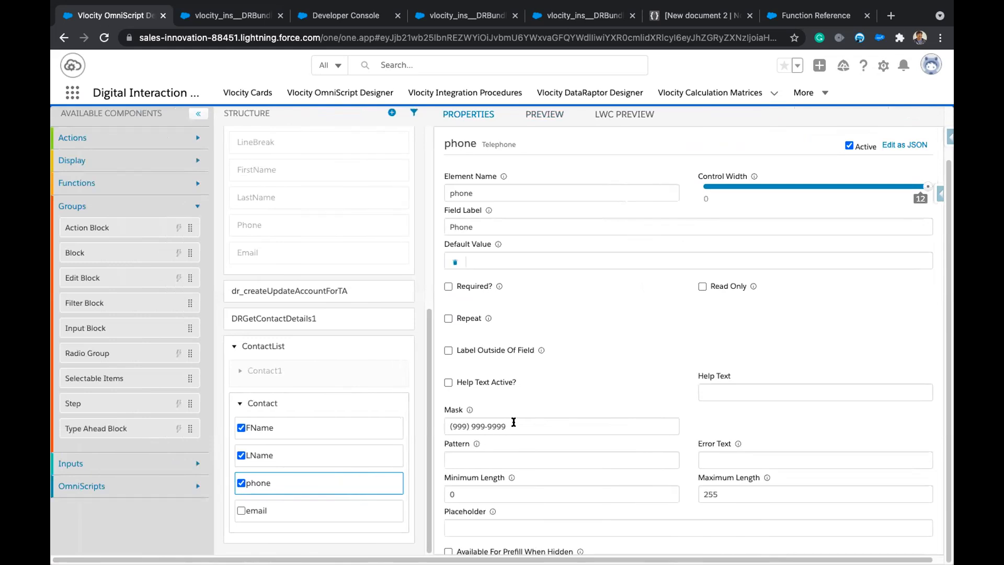
pyautogui.scroll(-1, 514, 422)
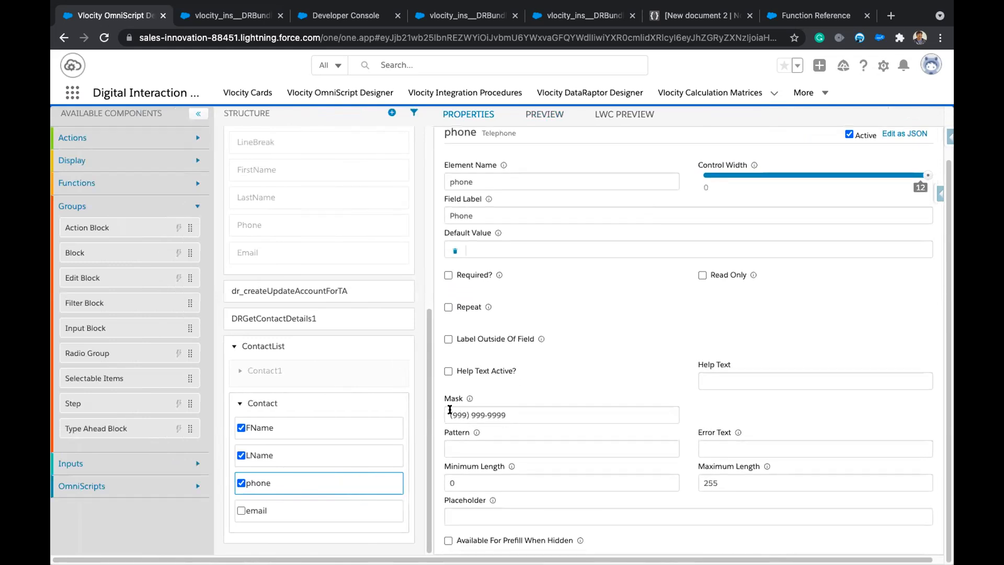
pyautogui.click(625, 115)
pyautogui.click(366, 356)
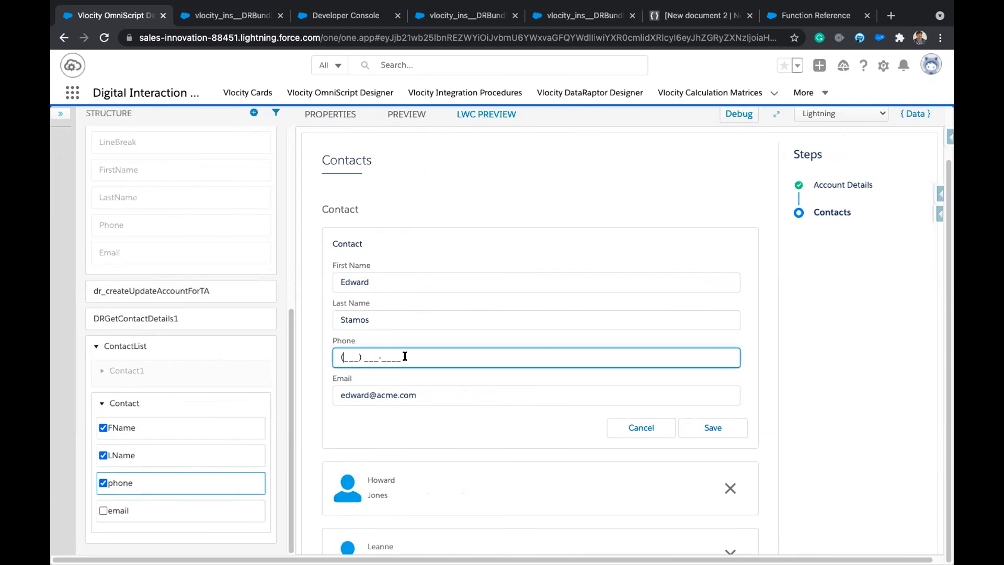
pyautogui.click(130, 483)
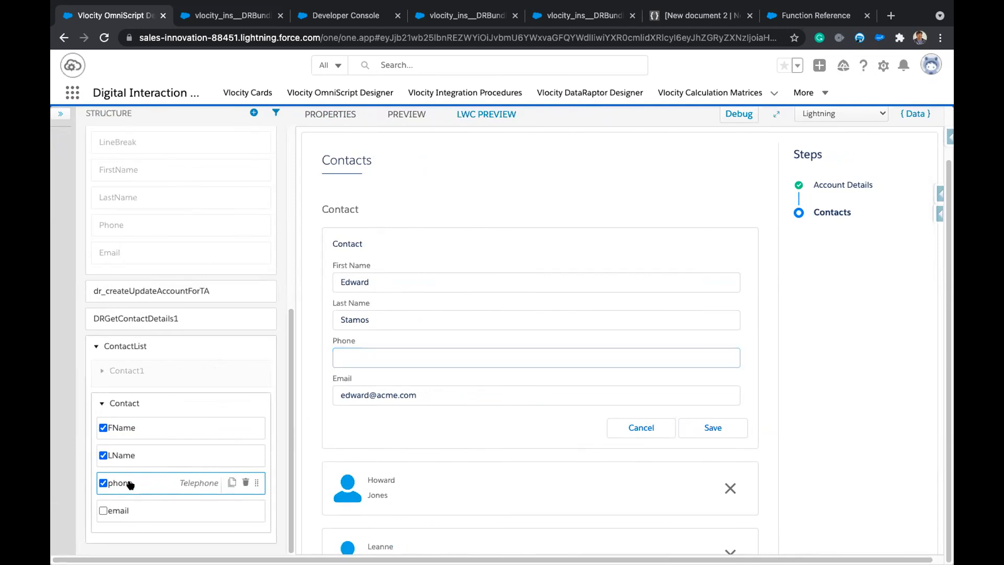
pyautogui.click(466, 413)
pyautogui.press('BackSpace')
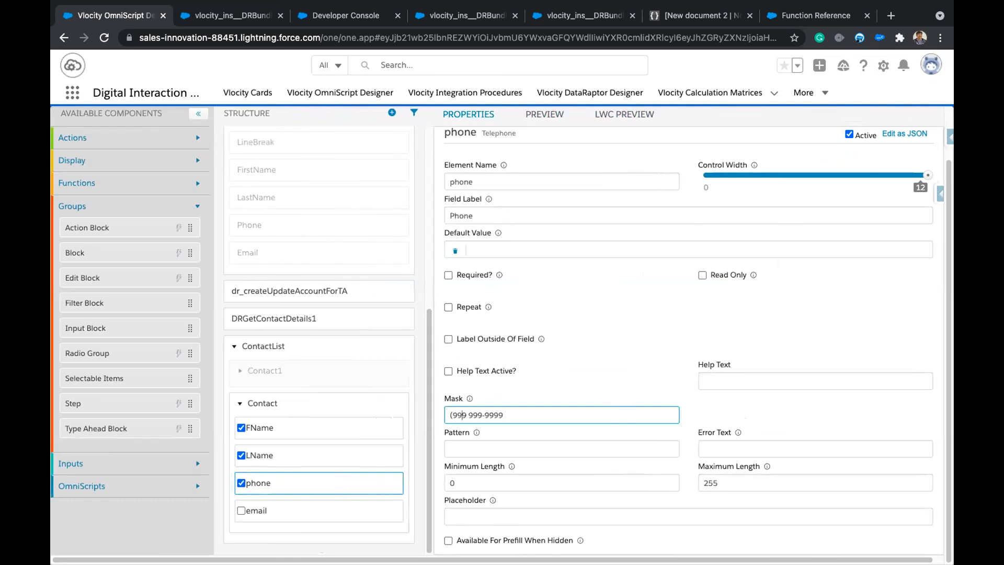
pyautogui.press('BackSpace')
pyautogui.press('Right')
pyautogui.press('Right')
pyautogui.press('Right')
pyautogui.press('Right')
pyautogui.press('Right')
pyautogui.press('Left')
pyautogui.press('BackSpace')
pyautogui.press('Right')
pyautogui.press('Right')
pyautogui.press('Right')
pyautogui.press('Right')
pyautogui.press('BackSpace')
pyautogui.press('Left')
pyautogui.write('-')
pyautogui.click(615, 121)
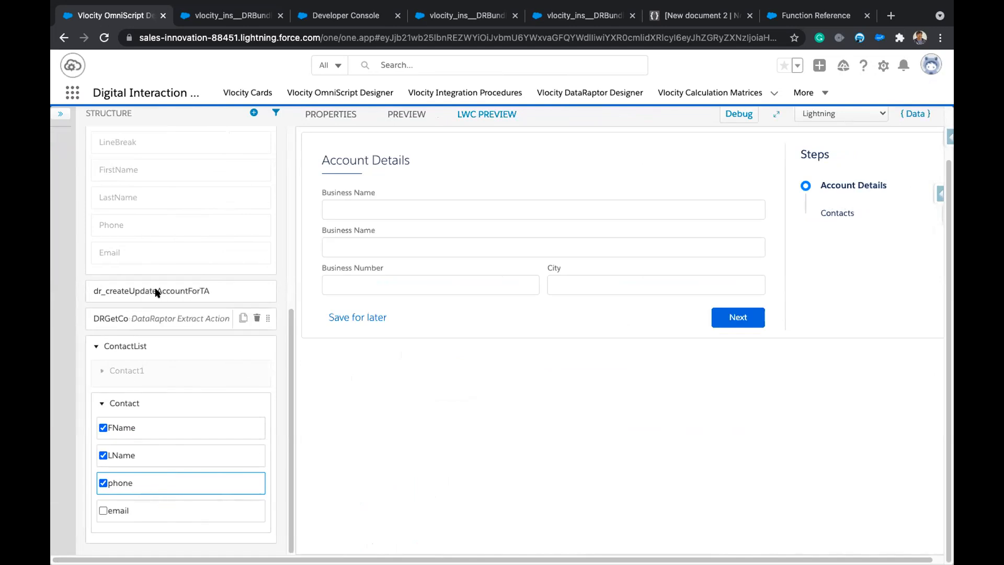
pyautogui.click(385, 205)
pyautogui.write('ac')
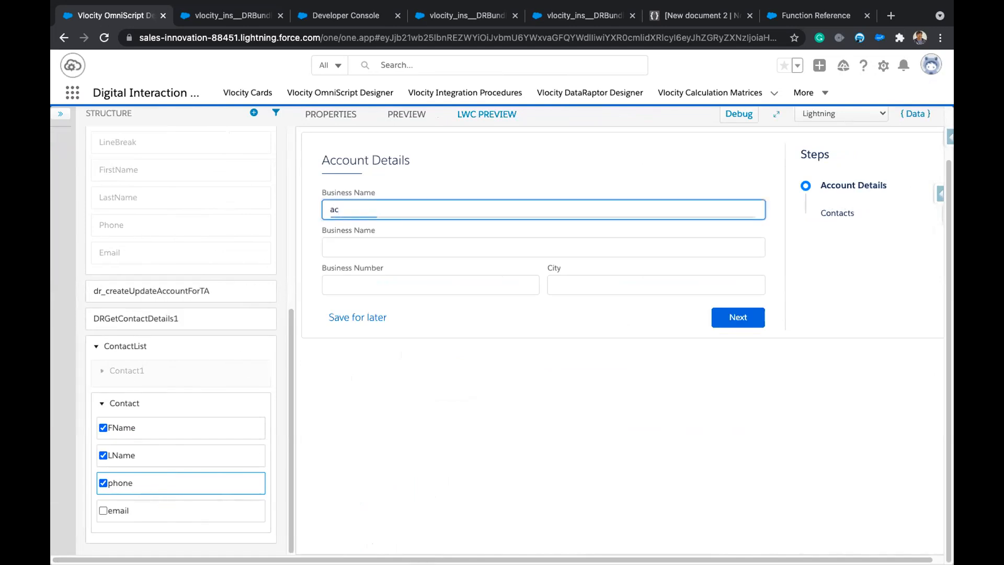
pyautogui.click(375, 317)
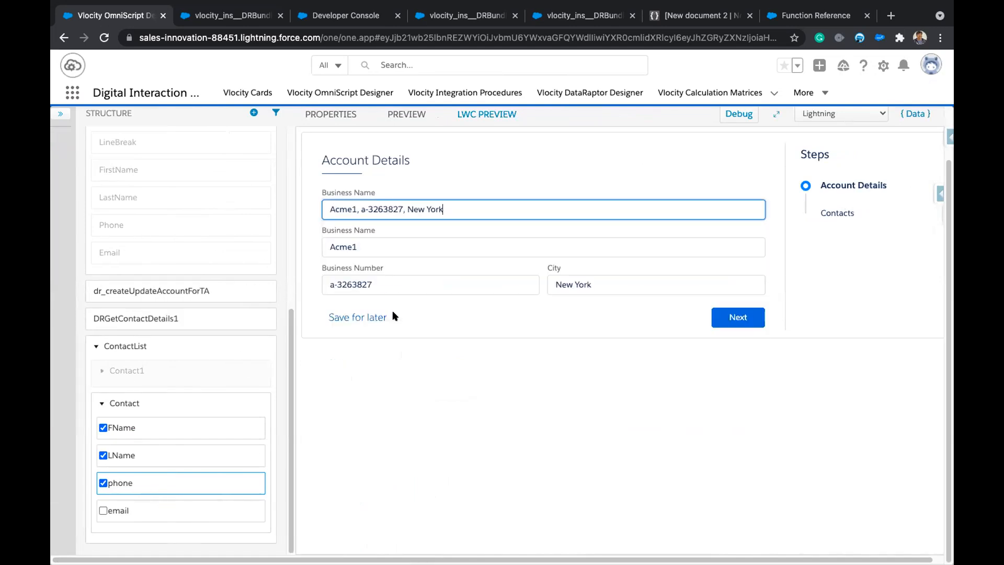
pyautogui.click(724, 314)
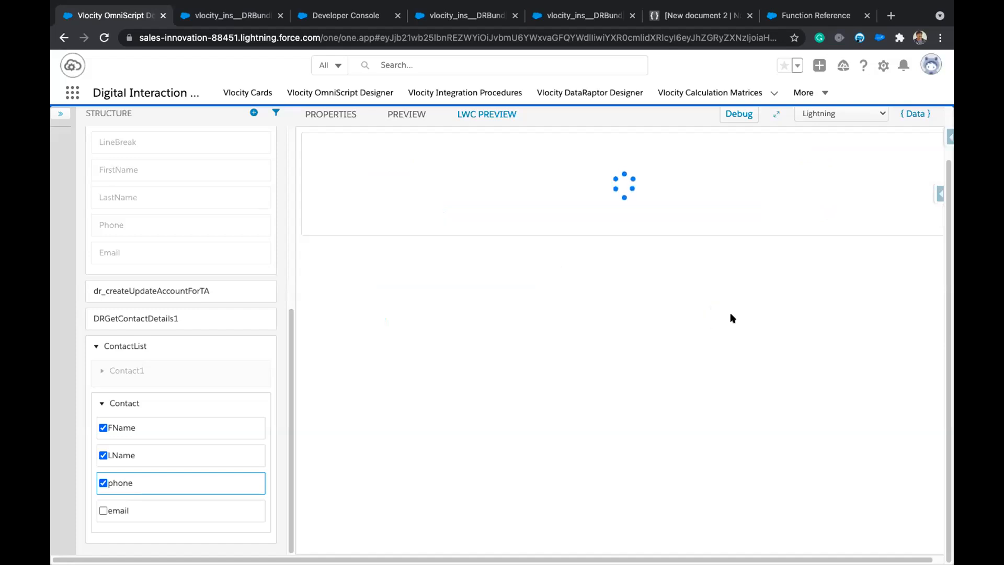
pyautogui.click(433, 260)
pyautogui.click(376, 357)
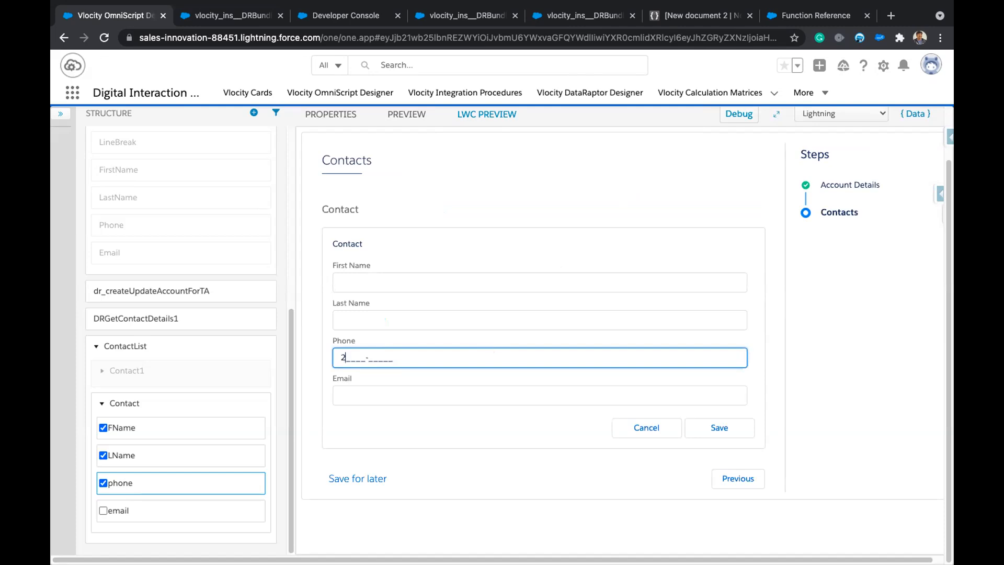
# Clear the phone element's mask entirely and reload the preview.
pyautogui.click(144, 479)
pyautogui.doubleClick(513, 412)
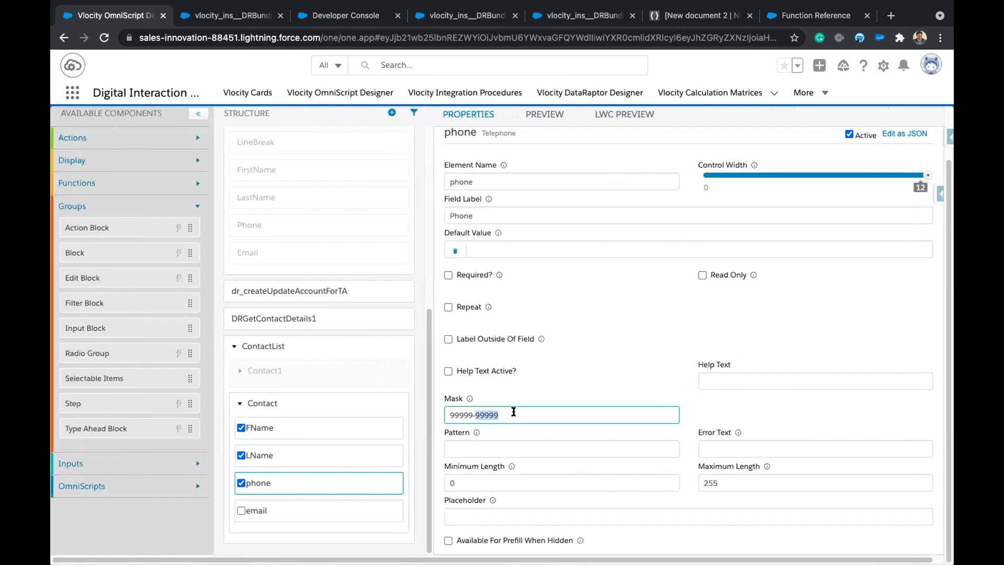
pyautogui.tripleClick(513, 412)
pyautogui.press('BackSpace')
pyautogui.click(626, 115)
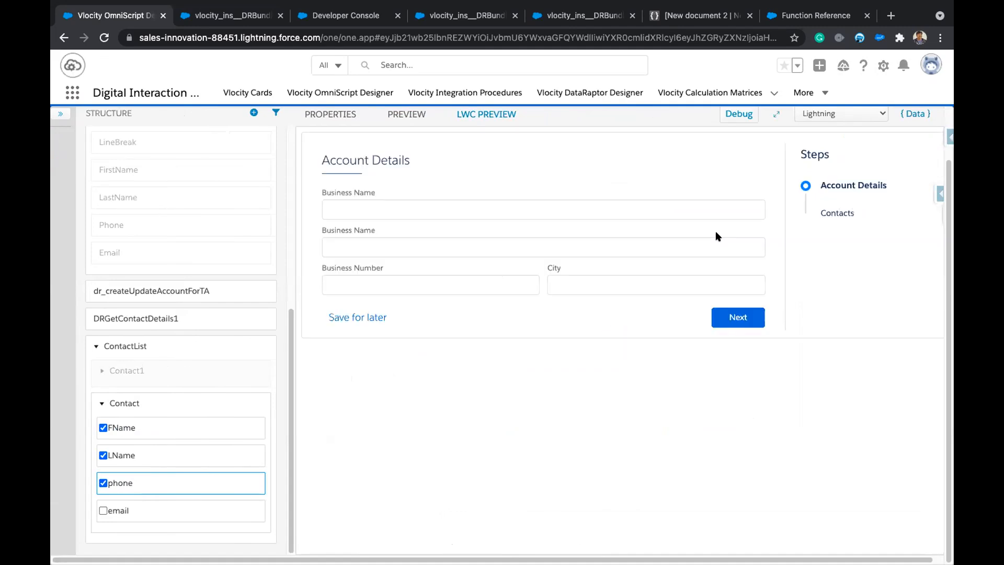
# Select the Acme1 account in the preview and continue to the Contacts step.
pyautogui.click(527, 205)
pyautogui.write('acm')
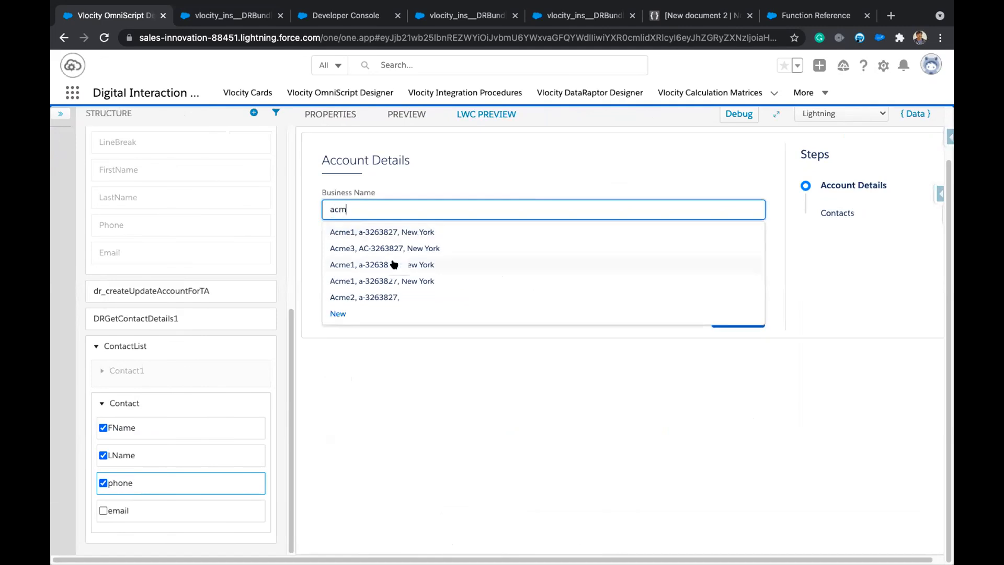
pyautogui.click(395, 265)
pyautogui.click(408, 231)
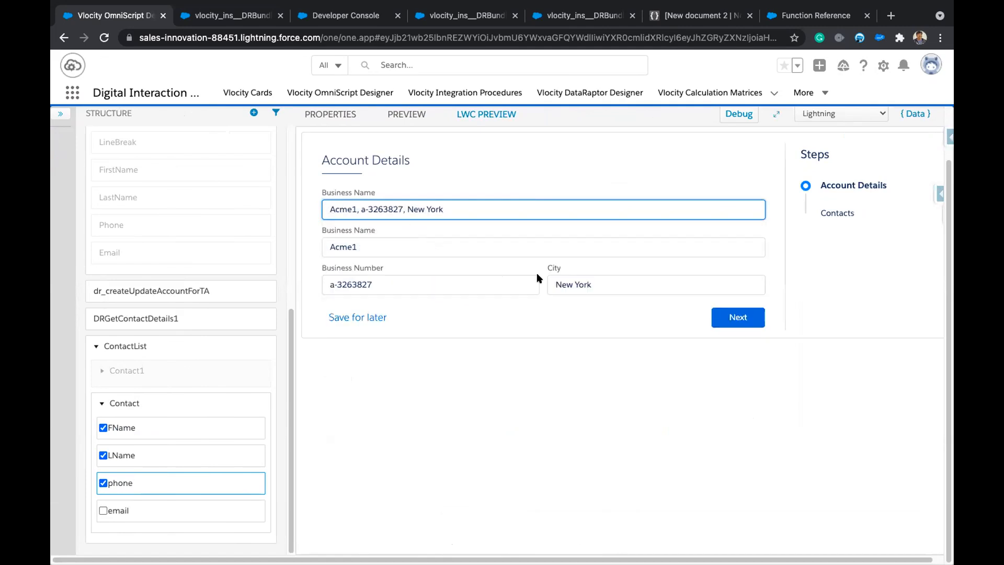
pyautogui.click(752, 323)
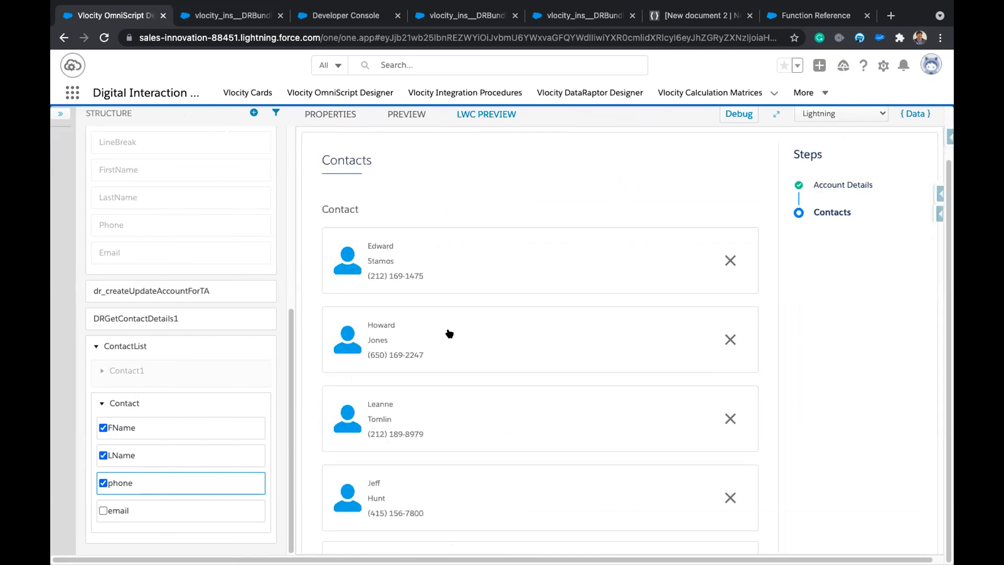
pyautogui.click(448, 267)
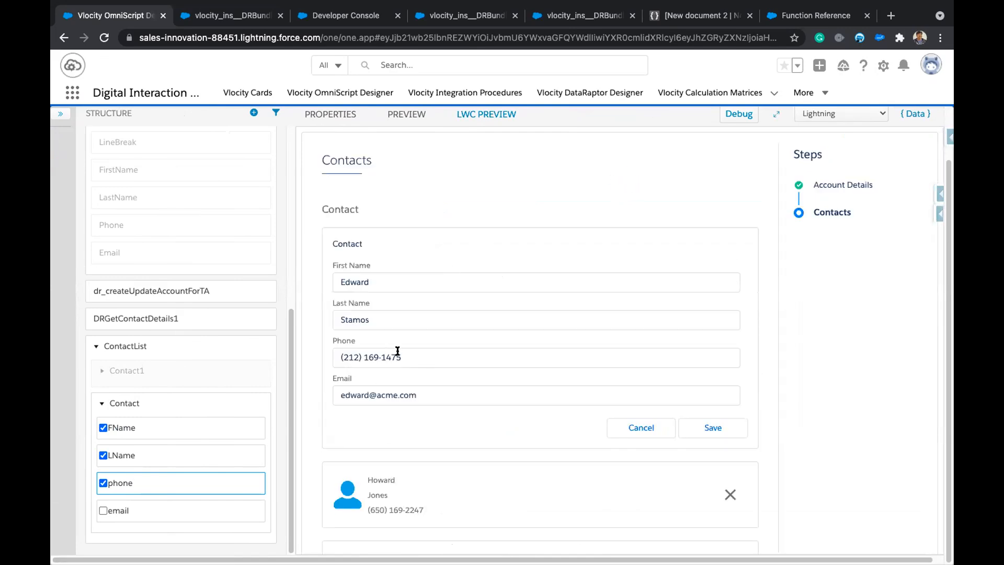
pyautogui.doubleClick(414, 356)
pyautogui.tripleClick(414, 356)
pyautogui.click(472, 434)
pyautogui.doubleClick(429, 359)
pyautogui.press('BackSpace')
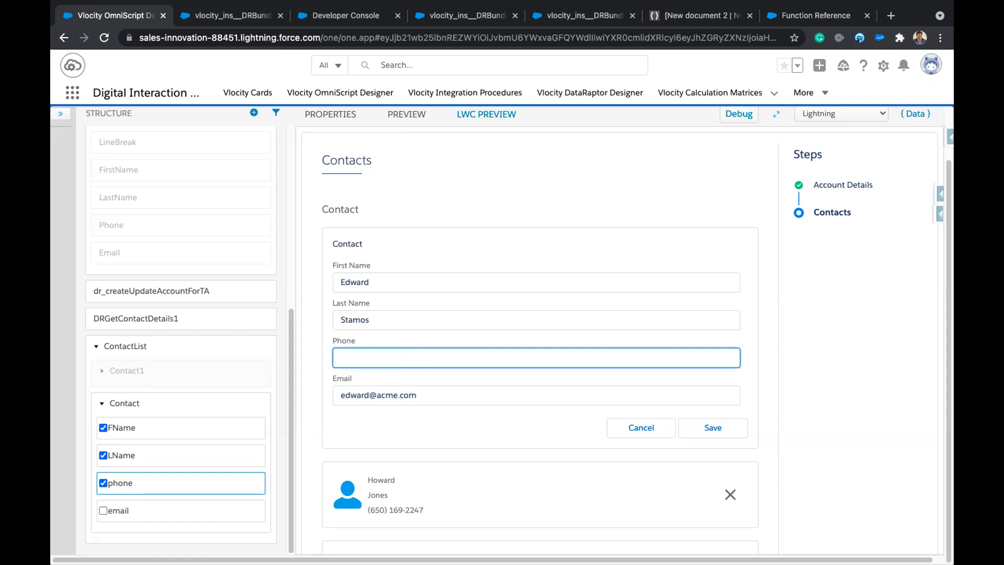
pyautogui.press('super+z')
pyautogui.press('super+z')
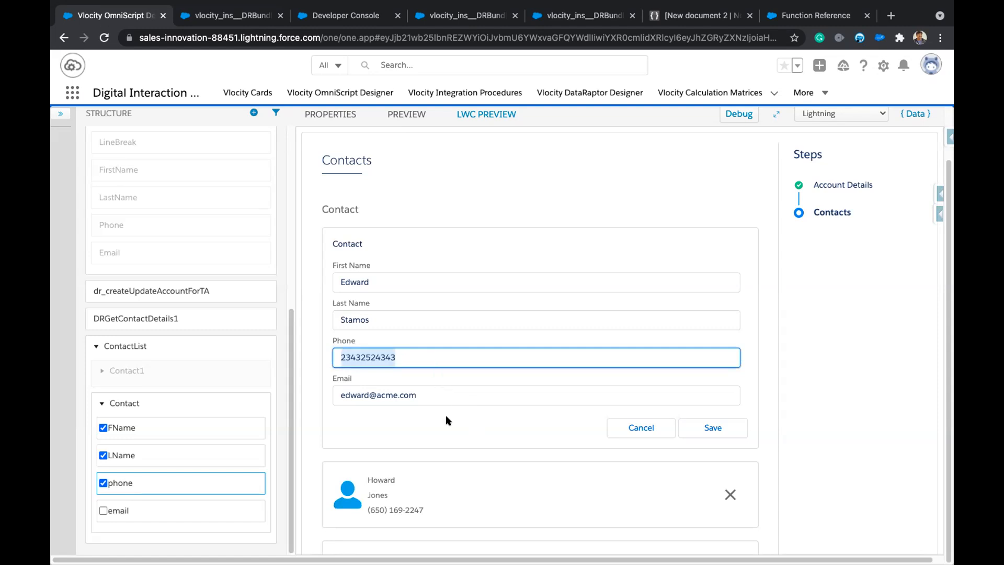
pyautogui.click(446, 415)
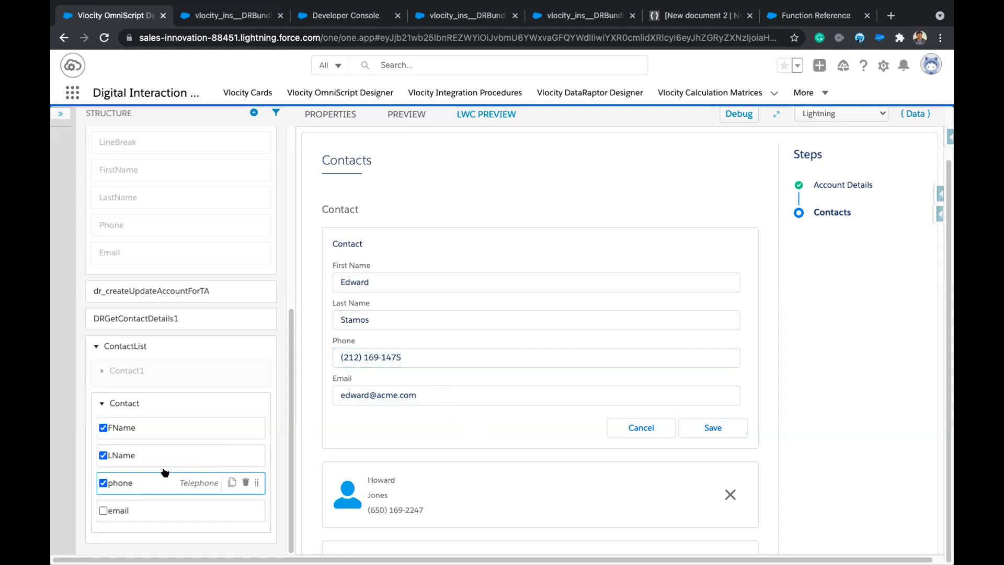
# Open the phone element's settings and read the help for its empty Pattern field.
pyautogui.click(140, 481)
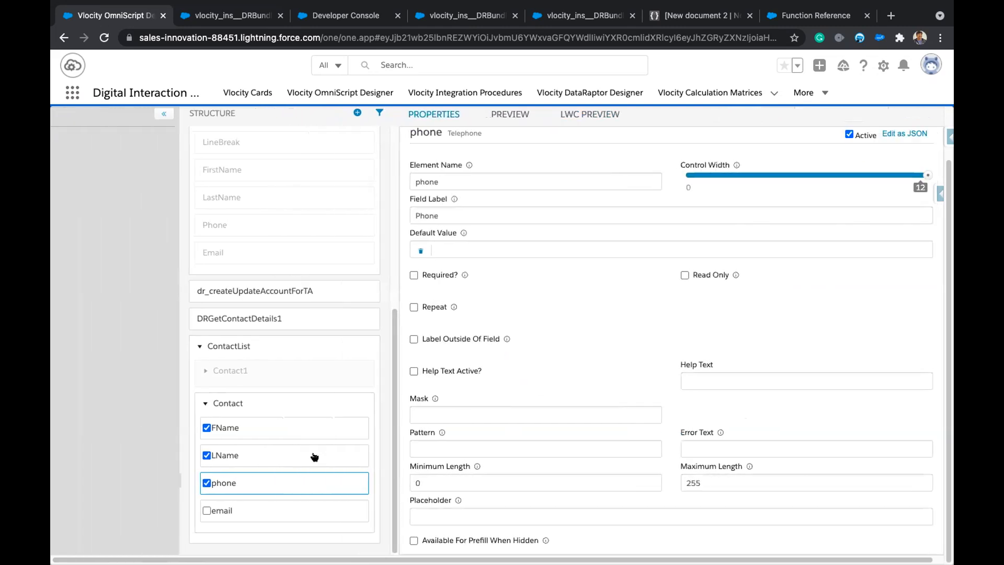
pyautogui.click(473, 443)
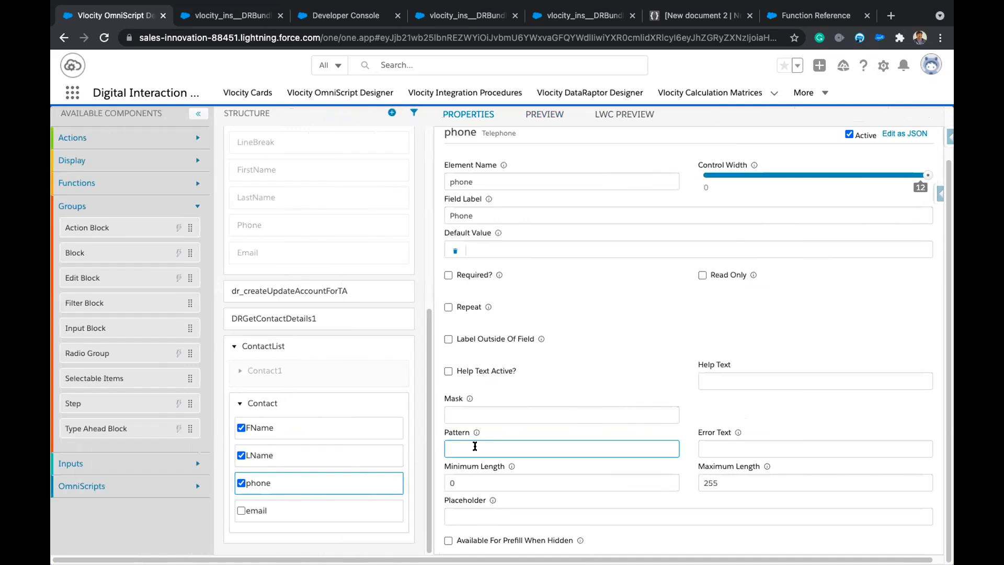
pyautogui.moveTo(476, 430)
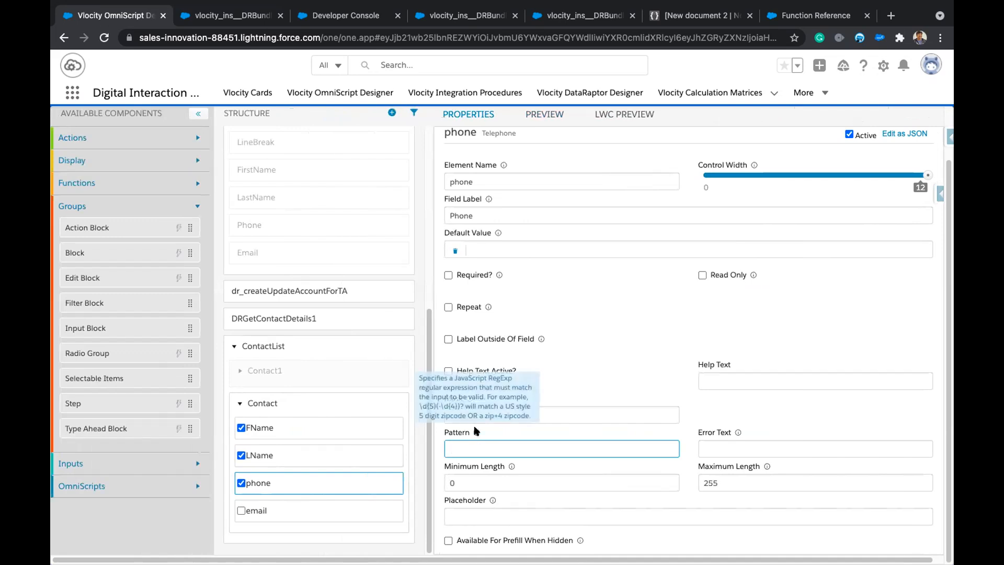
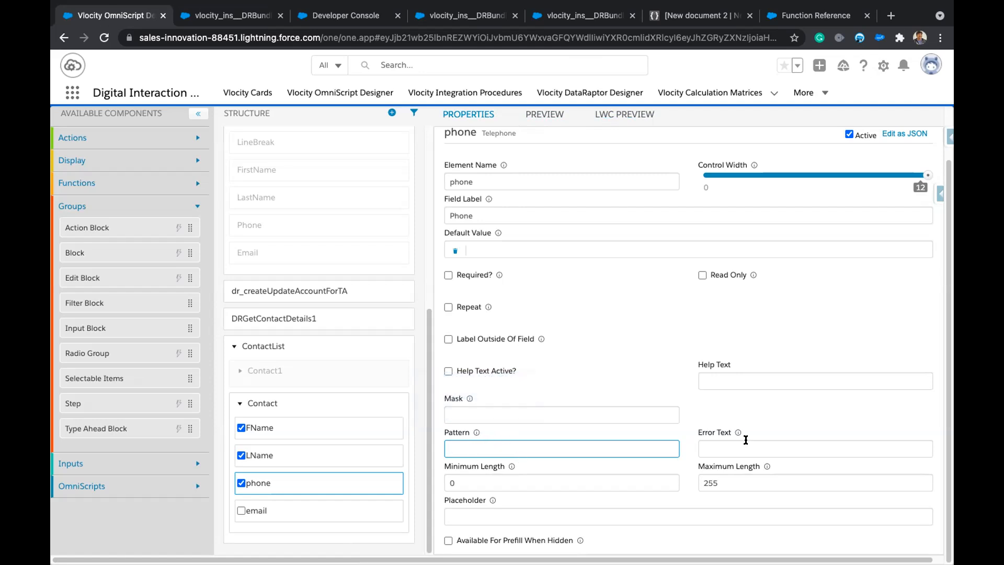
# Leave the Pattern field unchanged and preview the Contacts step with the contact edit form dismissed.
pyautogui.click(755, 414)
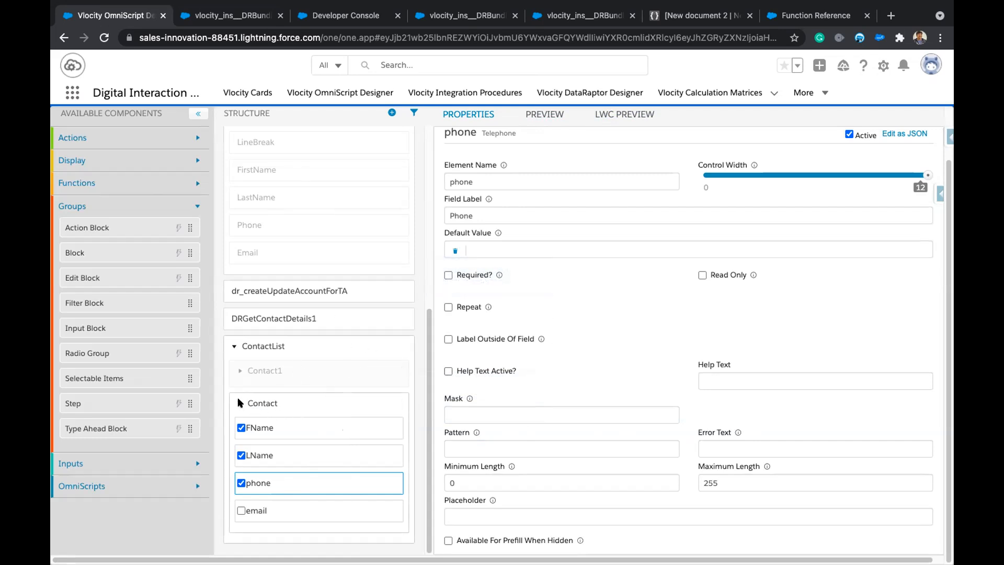
pyautogui.scroll(1, 625, 384)
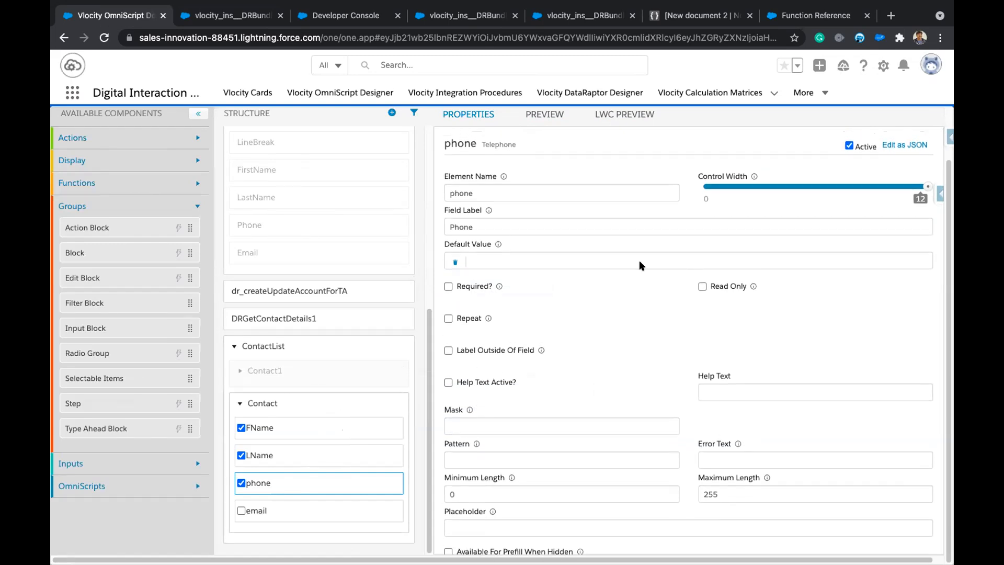
pyautogui.click(630, 116)
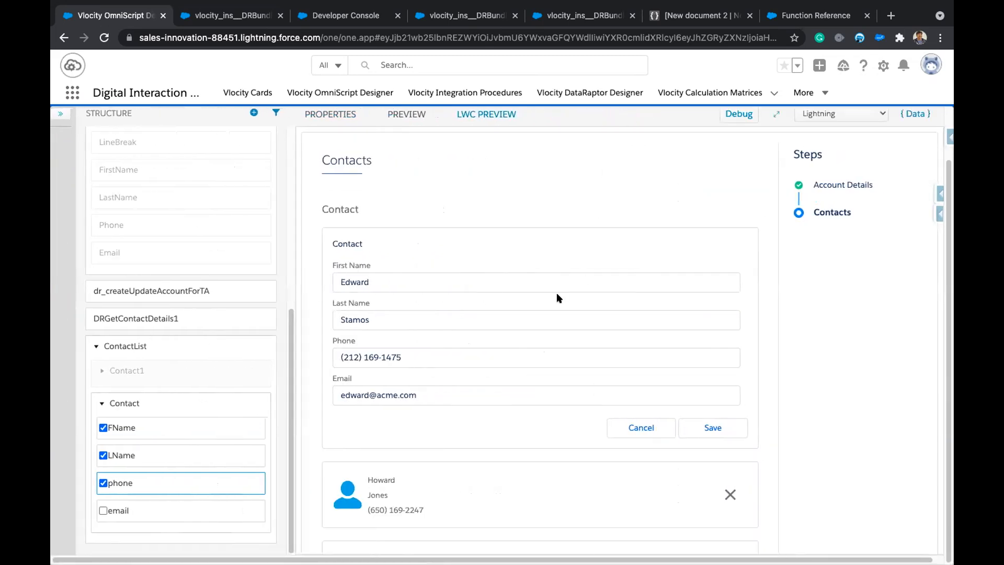
pyautogui.click(643, 428)
# Select the Contact block in the Structure panel to show its properties.
pyautogui.scroll(-5, 539, 517)
pyautogui.scroll(5, 516, 203)
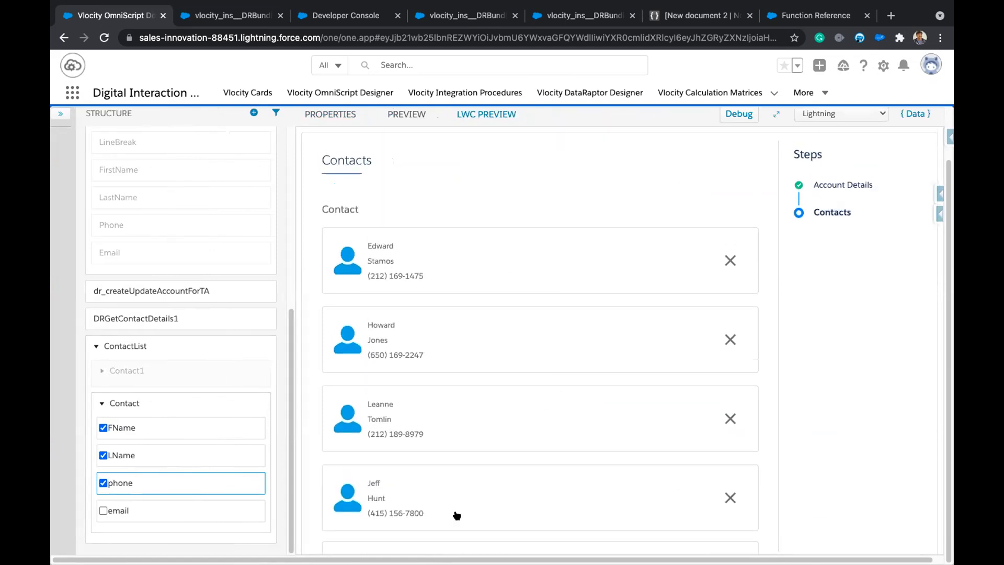
pyautogui.click(166, 402)
# Change the Contact block's Edit Block Mode from Inline to Cards and preview the card layout.
pyautogui.scroll(-5, 640, 475)
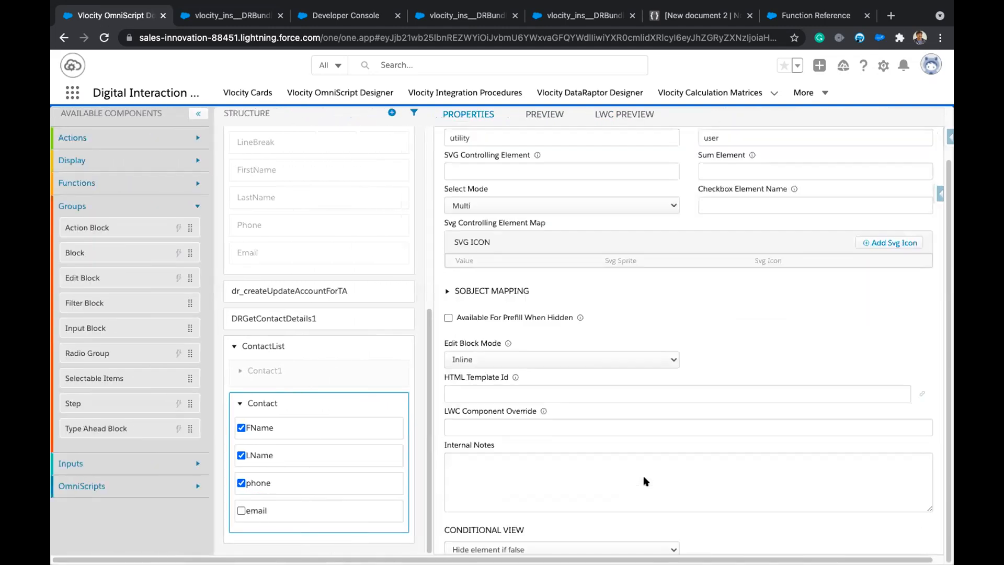
pyautogui.scroll(1, 644, 477)
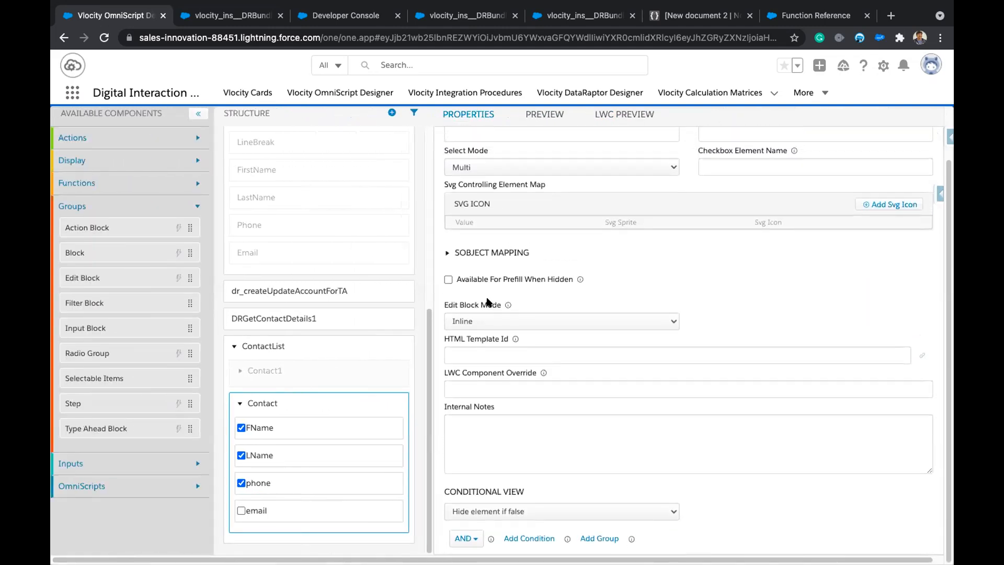
pyautogui.click(574, 320)
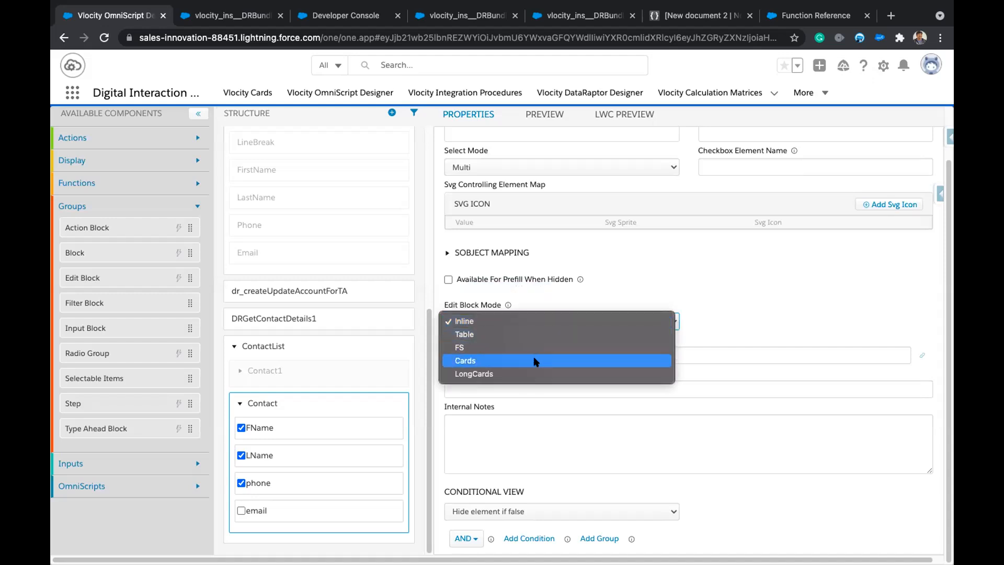
pyautogui.click(492, 360)
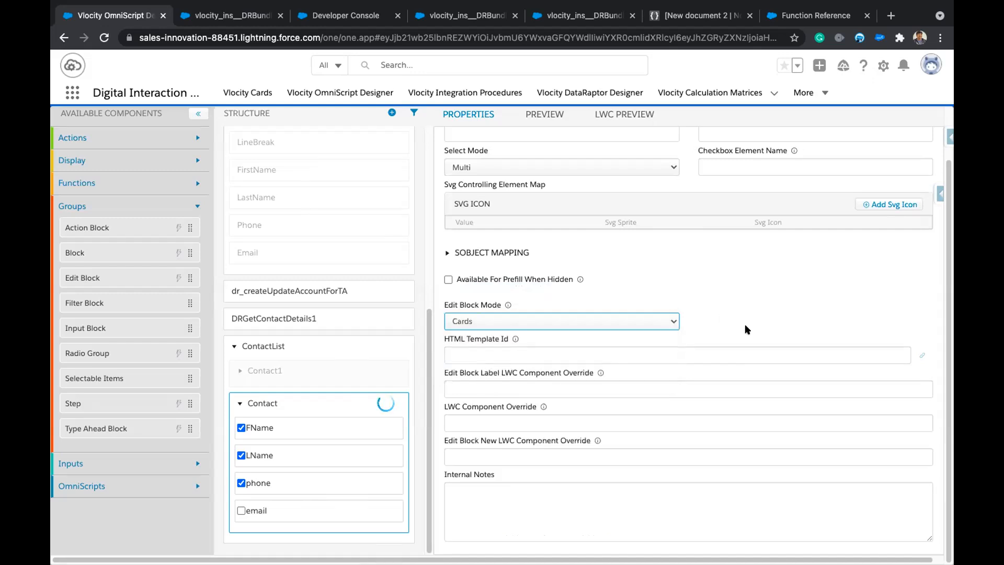
pyautogui.scroll(10, 636, 146)
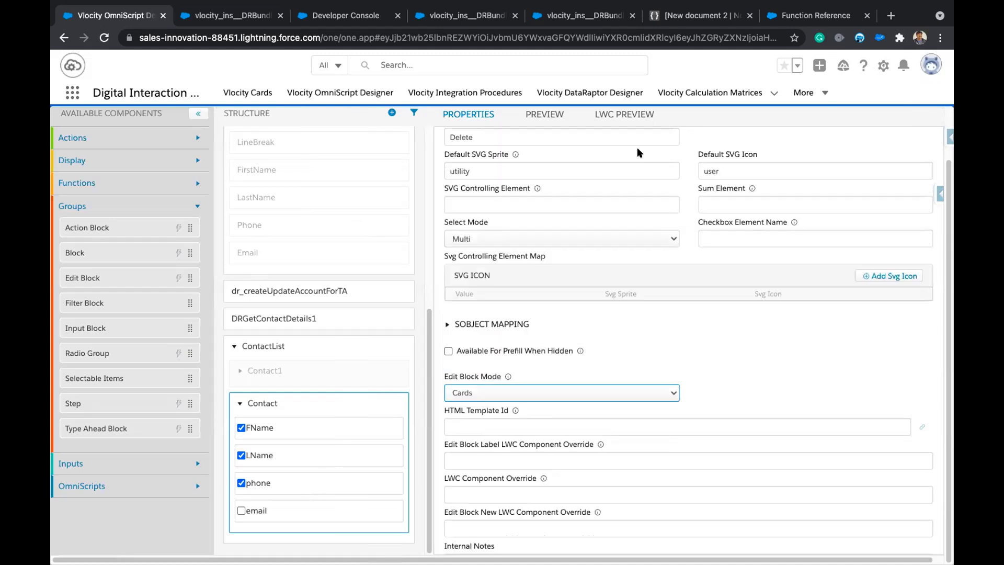
pyautogui.click(625, 115)
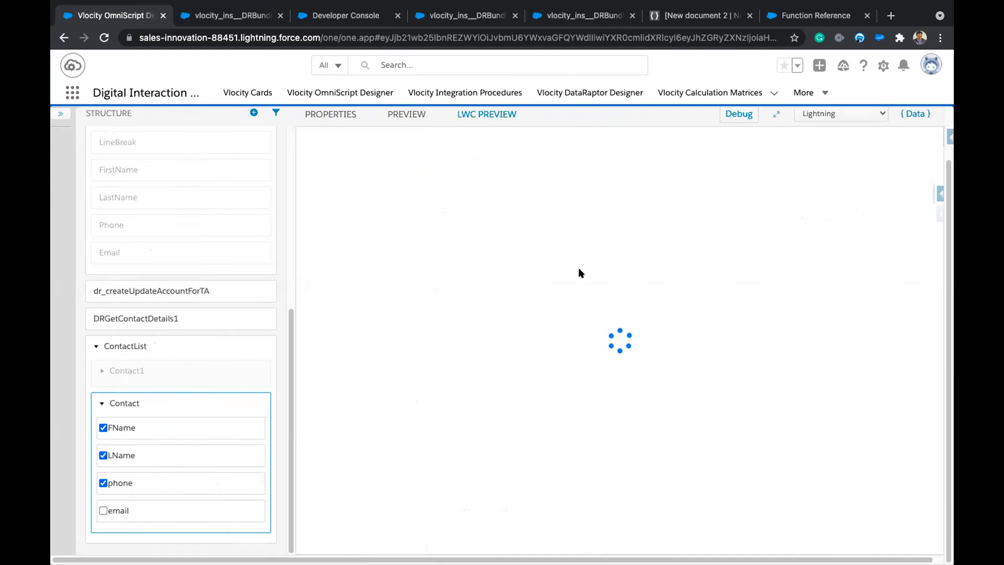
# Search 'acm' in Business Name, pick Acme1, and continue to the Contacts step.
pyautogui.click(387, 209)
pyautogui.write('acm')
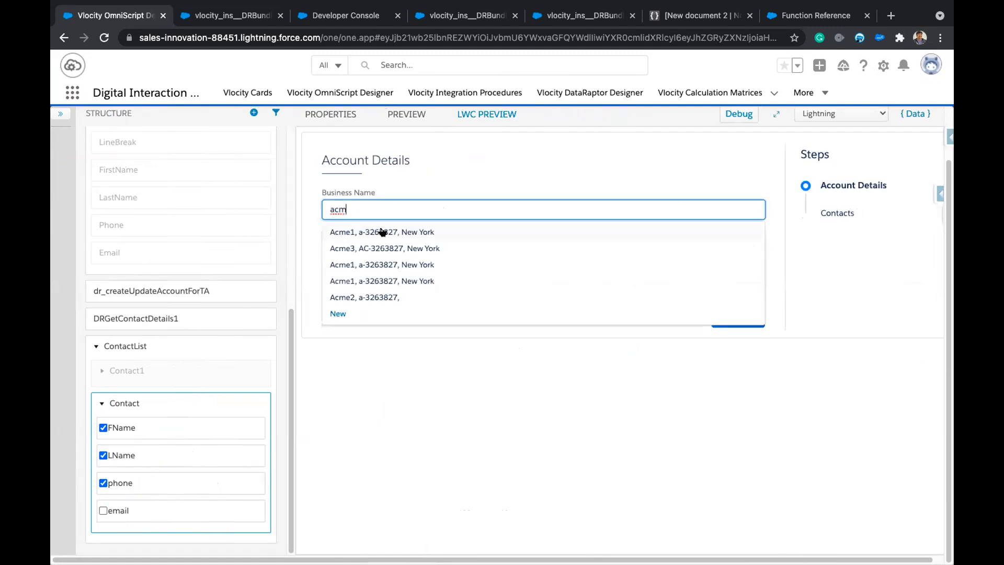
pyautogui.click(383, 230)
pyautogui.click(724, 316)
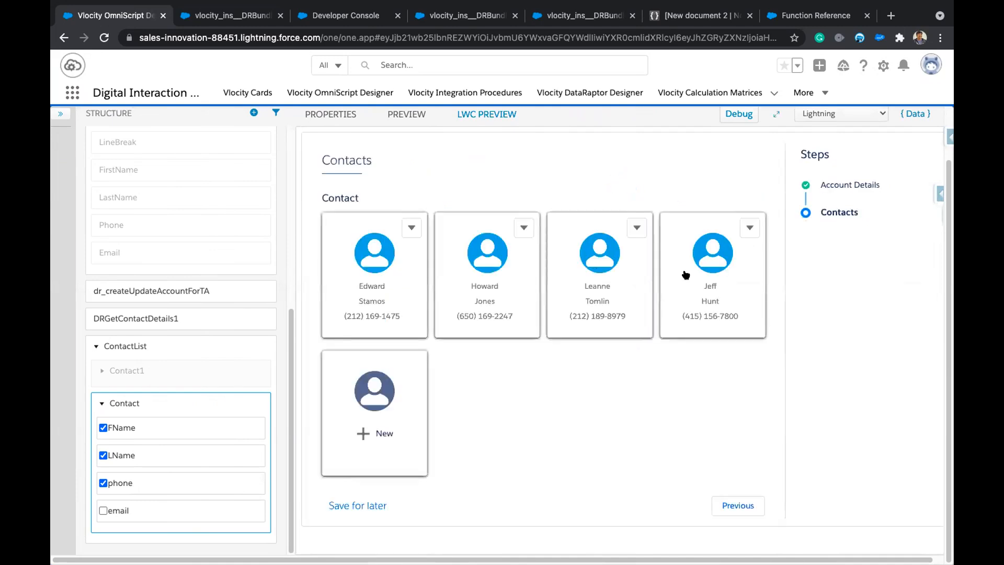
# Add a new contact from the New card with first name, last name, phone and email, and save it.
pyautogui.click(388, 420)
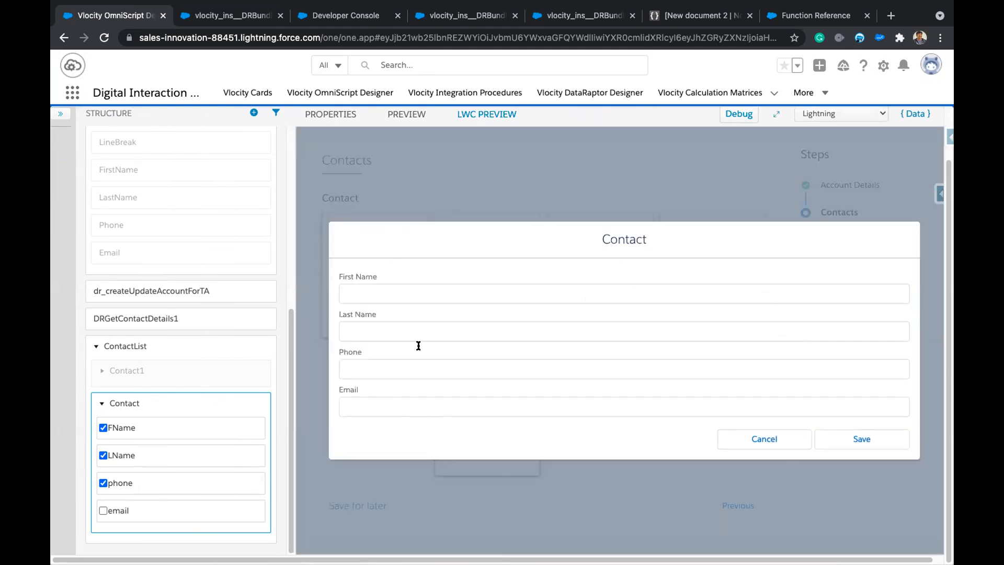
pyautogui.click(445, 285)
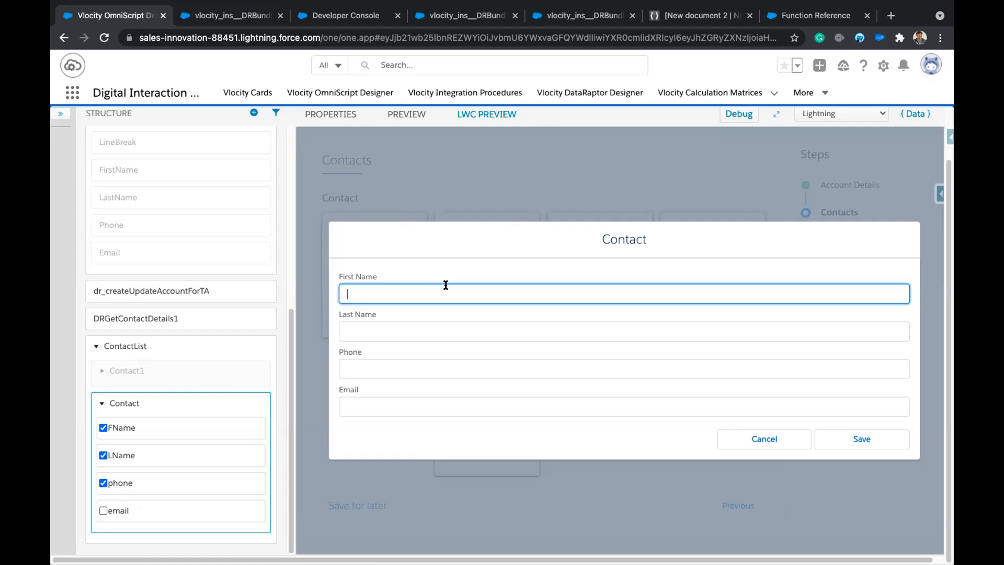
pyautogui.write('Bala')
pyautogui.press('Tab')
pyautogui.write('V')
pyautogui.press('Tab')
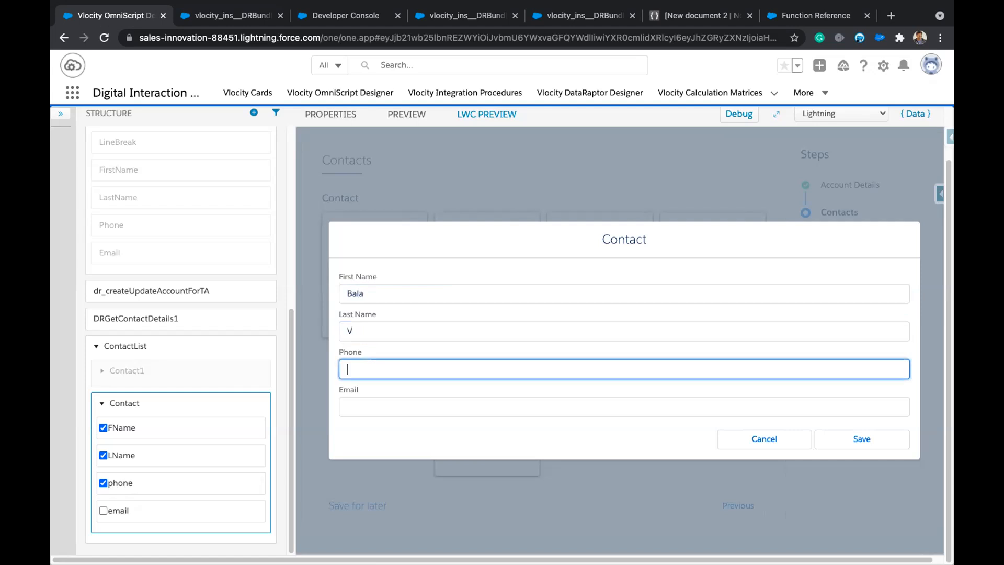
pyautogui.press('Tab')
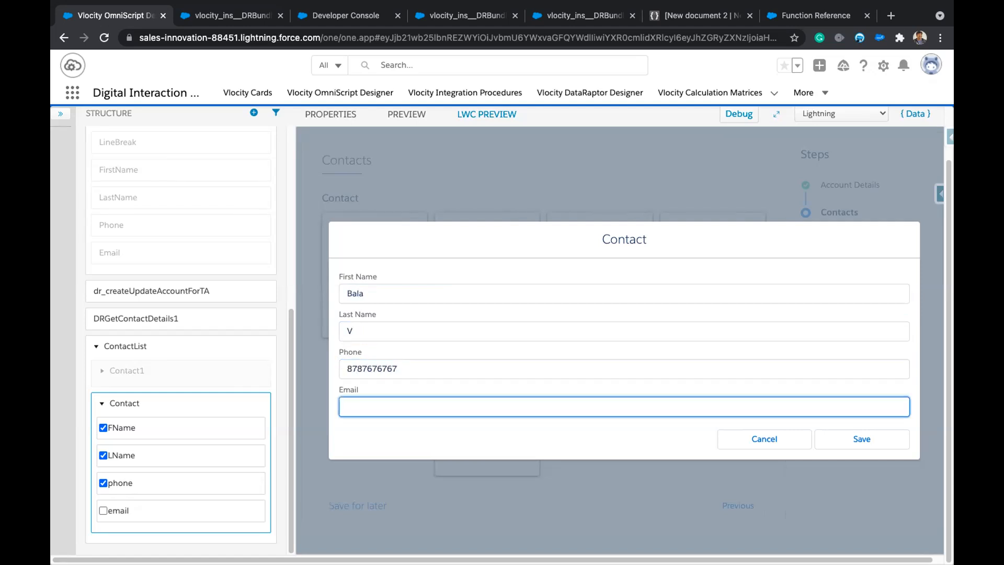
pyautogui.click(840, 442)
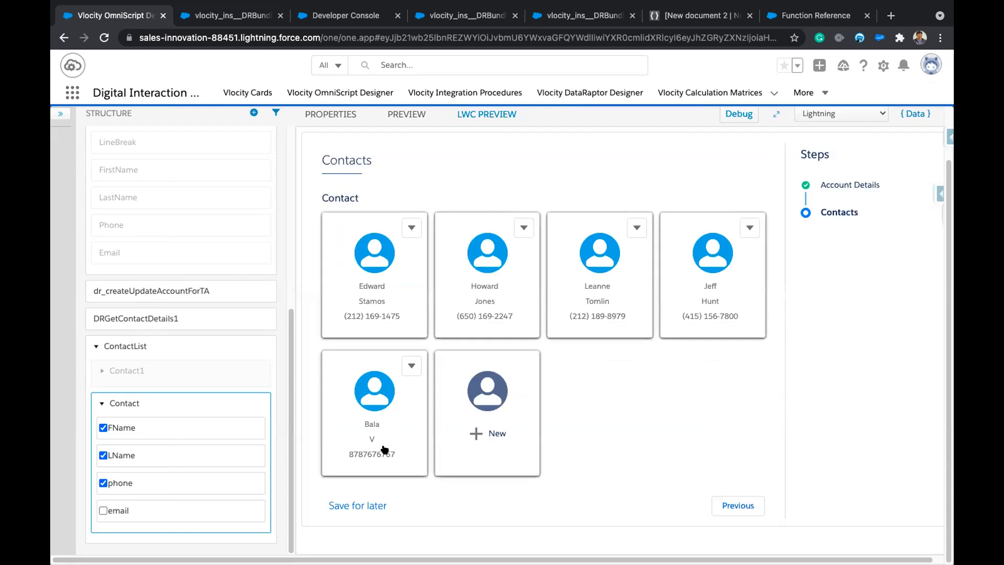
# Inspect the new contact's entry in the data JSON, then open a blank New contact form.
pyautogui.click(900, 114)
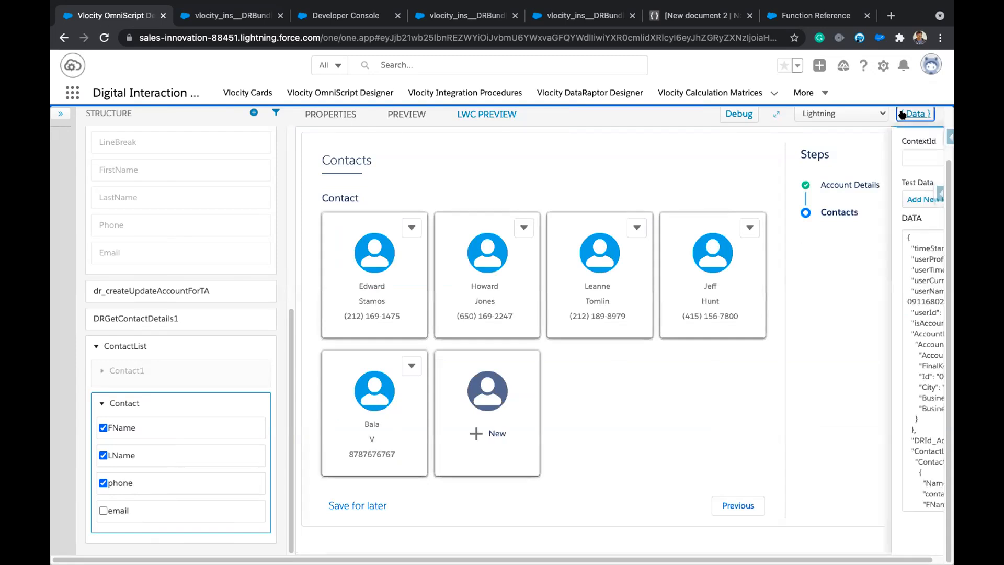
pyautogui.scroll(-5, 839, 441)
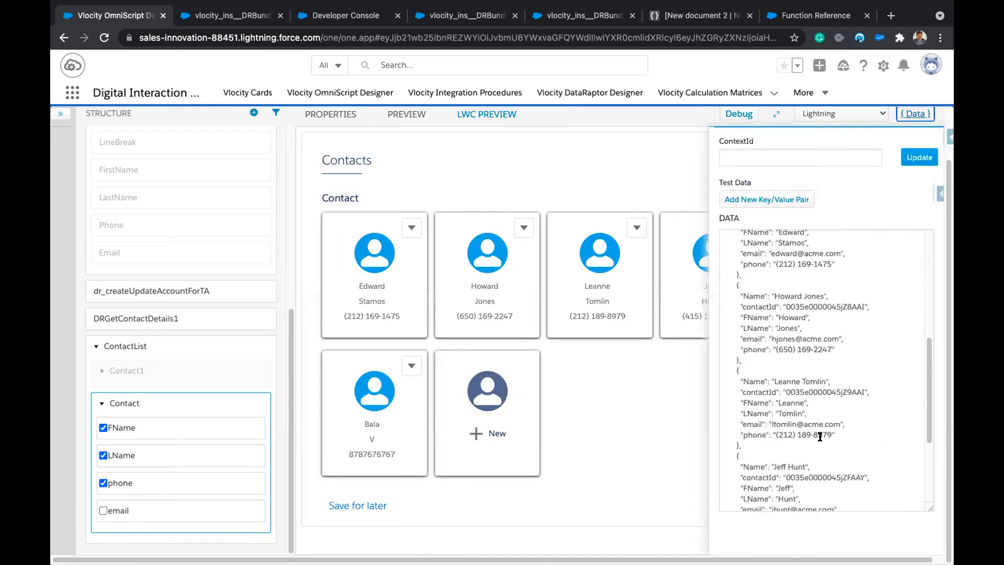
pyautogui.moveTo(751, 391); pyautogui.dragTo(796, 464)
pyautogui.scroll(-3, 815, 453)
pyautogui.click(838, 454)
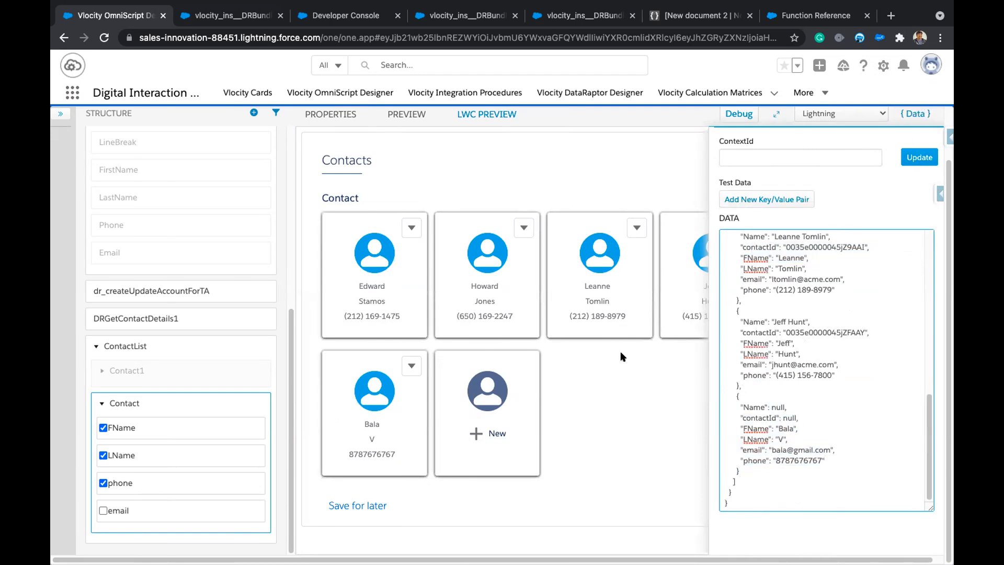
pyautogui.click(914, 114)
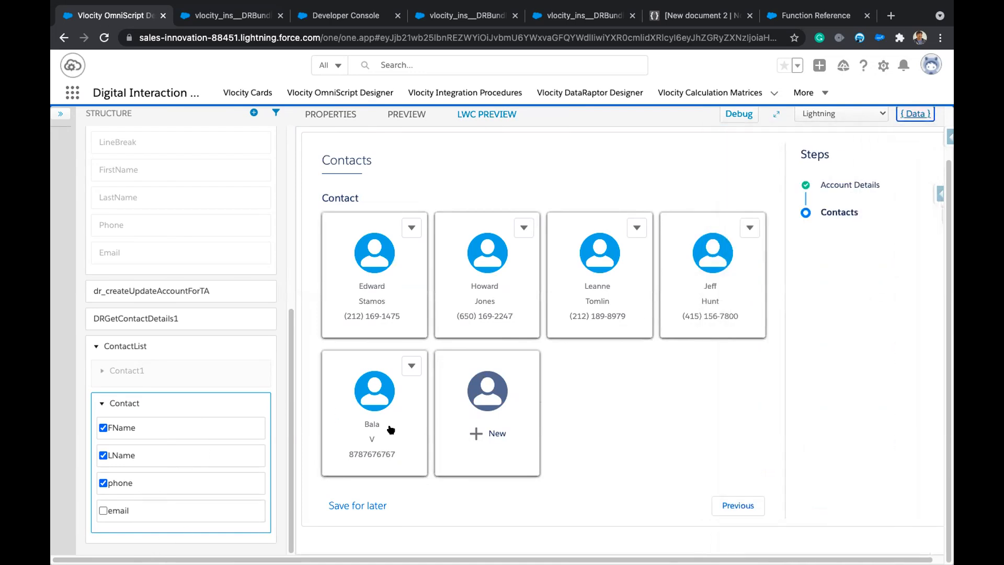
pyautogui.click(464, 395)
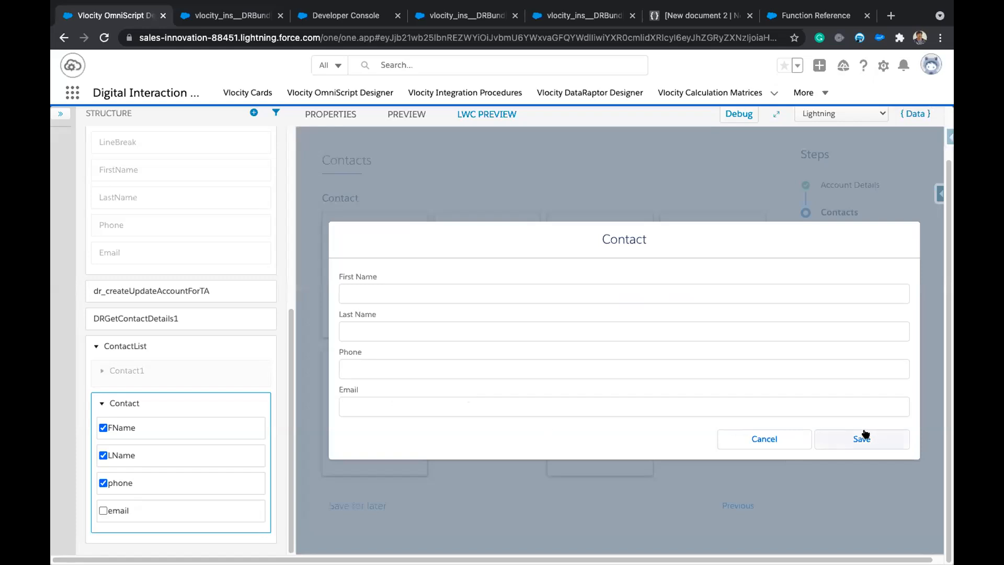
# Cancel the blank contact form, review the Contact block's sObject mapping settings, and re-preview the cards.
pyautogui.click(764, 440)
pyautogui.click(153, 402)
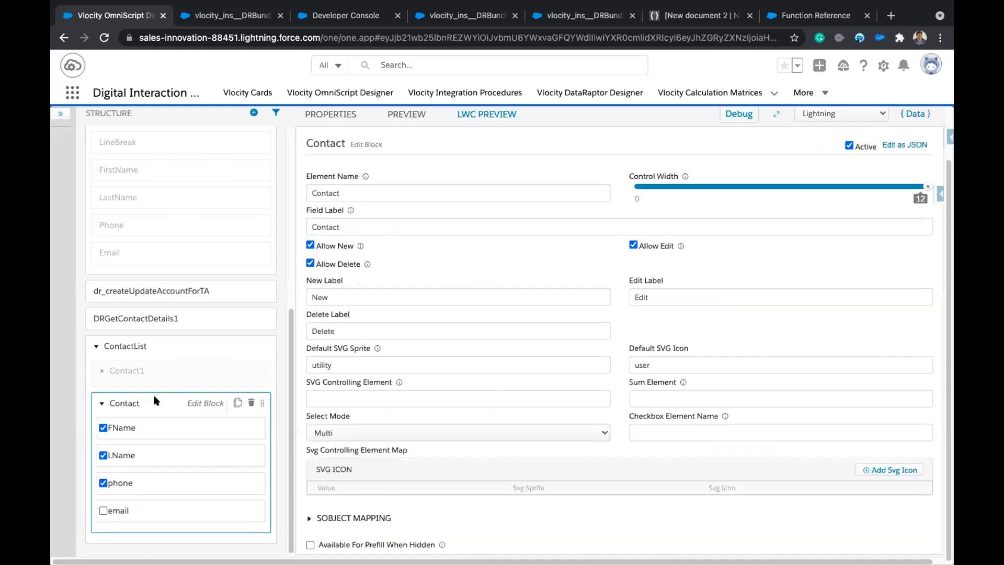
pyautogui.scroll(-7, 620, 472)
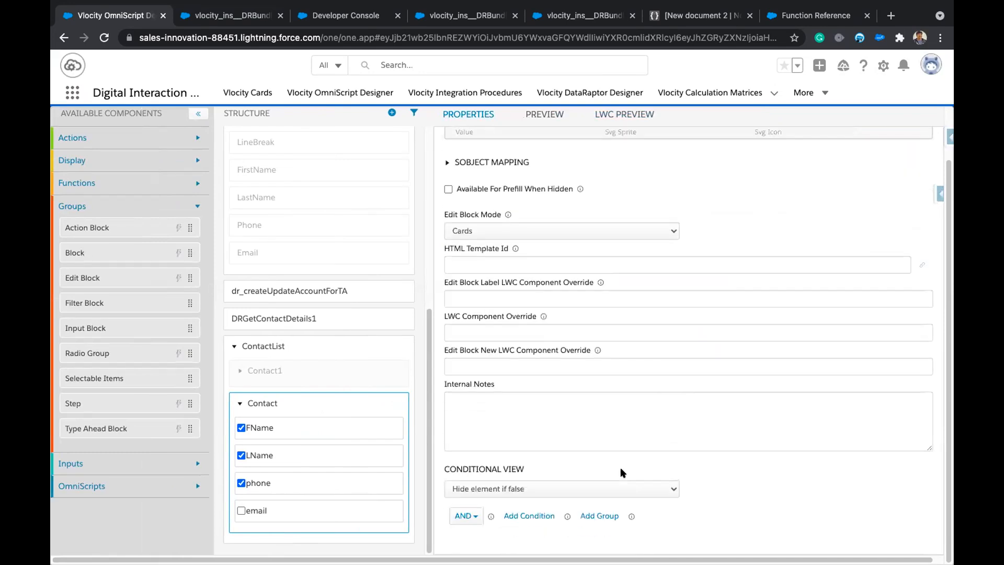
pyautogui.scroll(5, 622, 472)
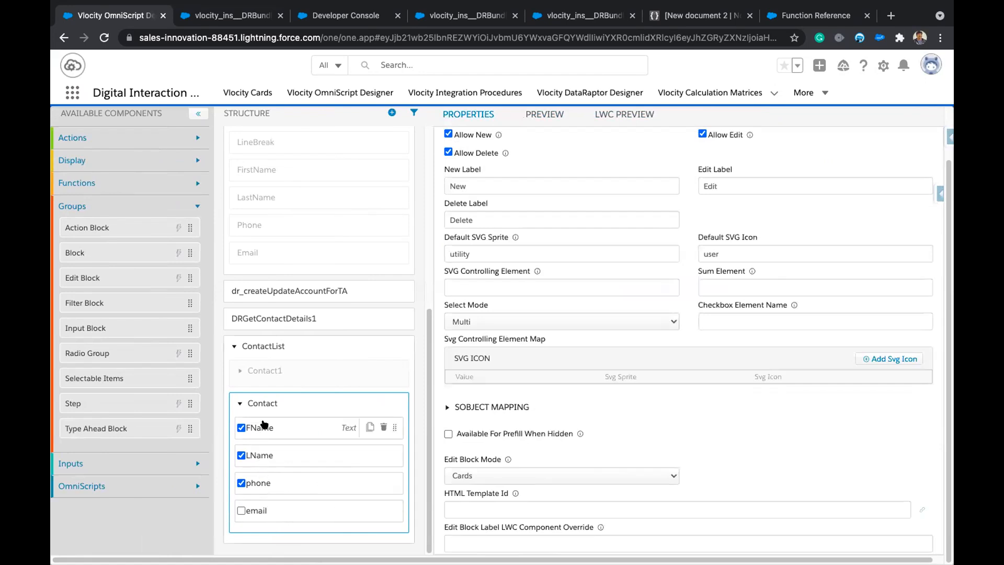
pyautogui.scroll(1, 666, 418)
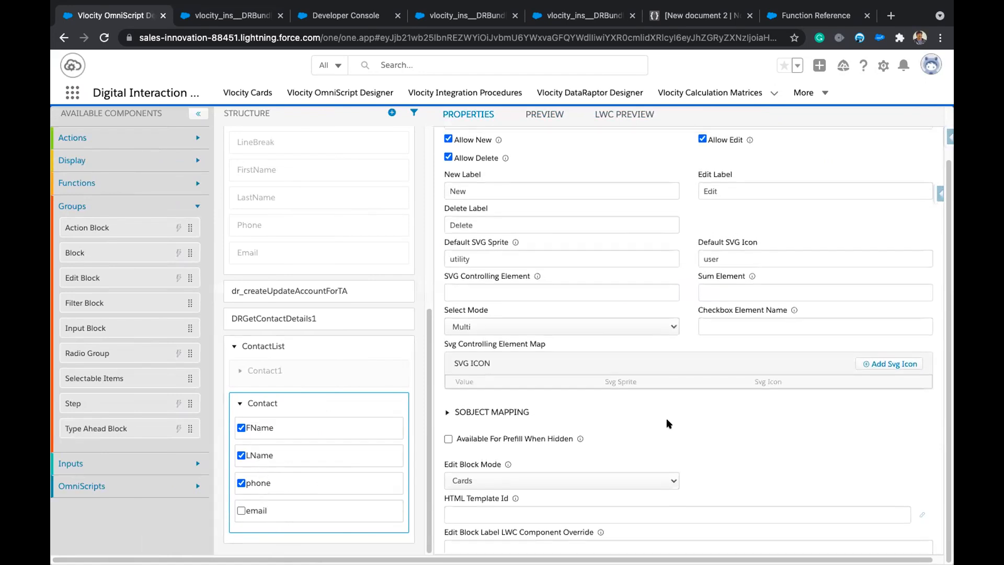
pyautogui.click(447, 413)
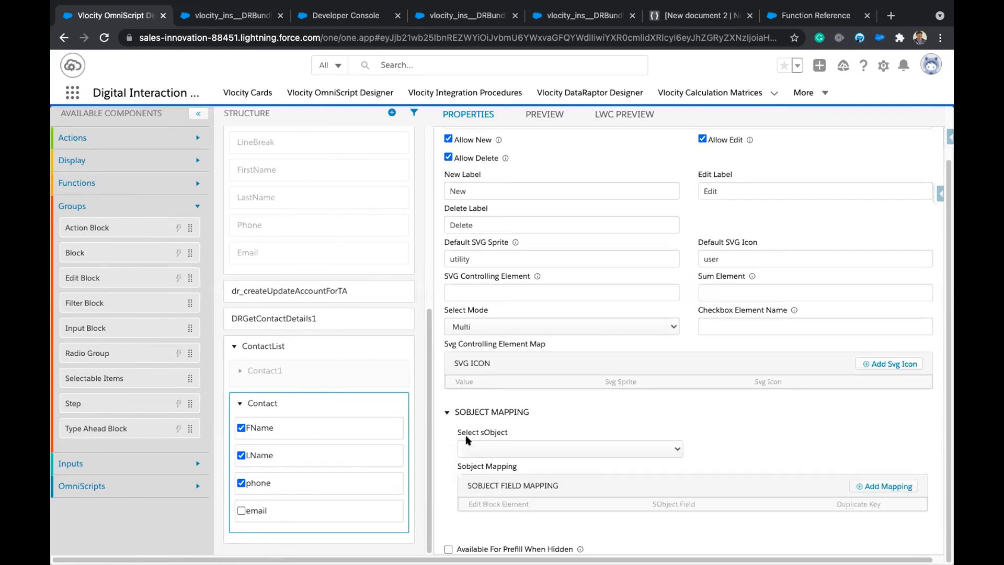
pyautogui.click(447, 412)
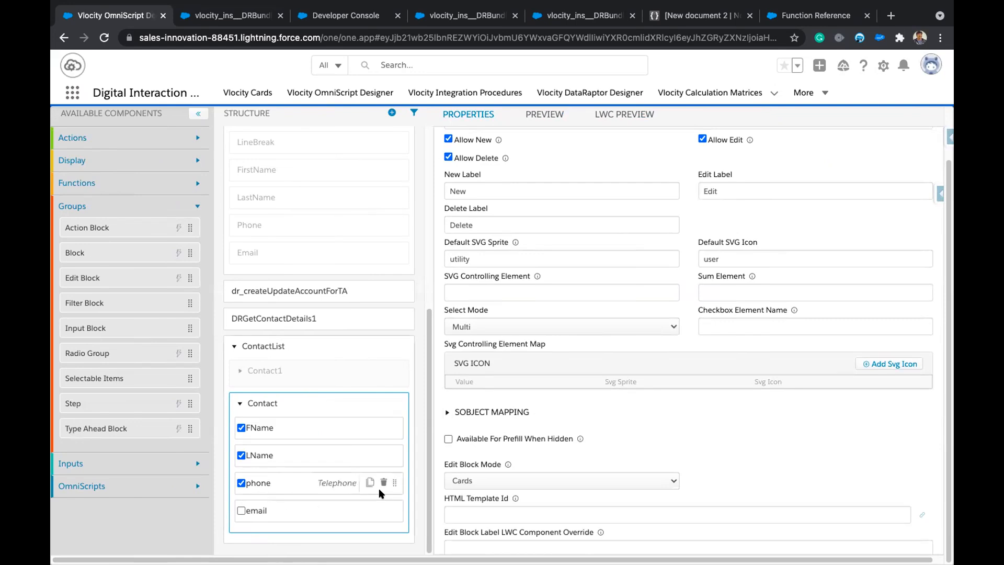
pyautogui.scroll(1, 657, 466)
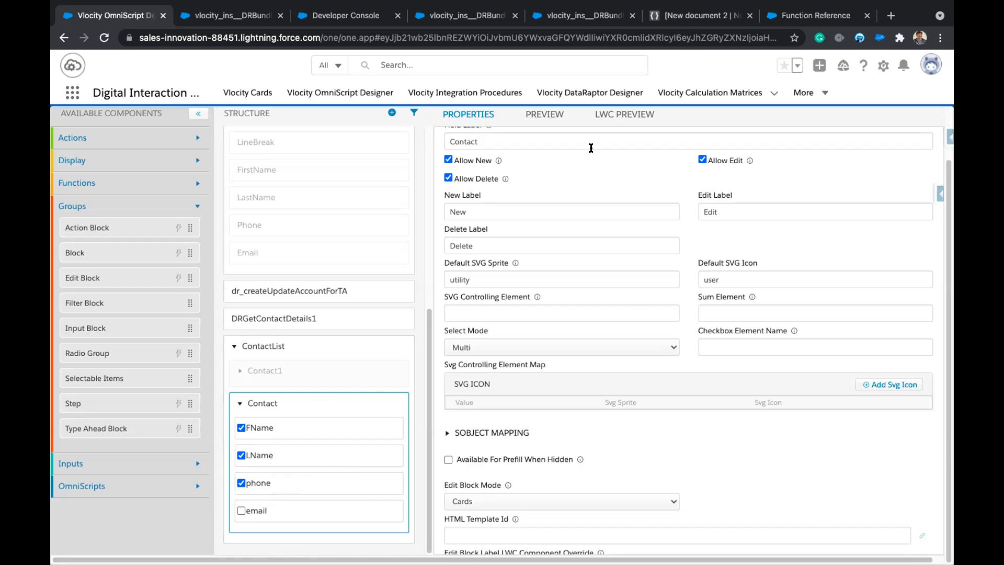
pyautogui.click(617, 116)
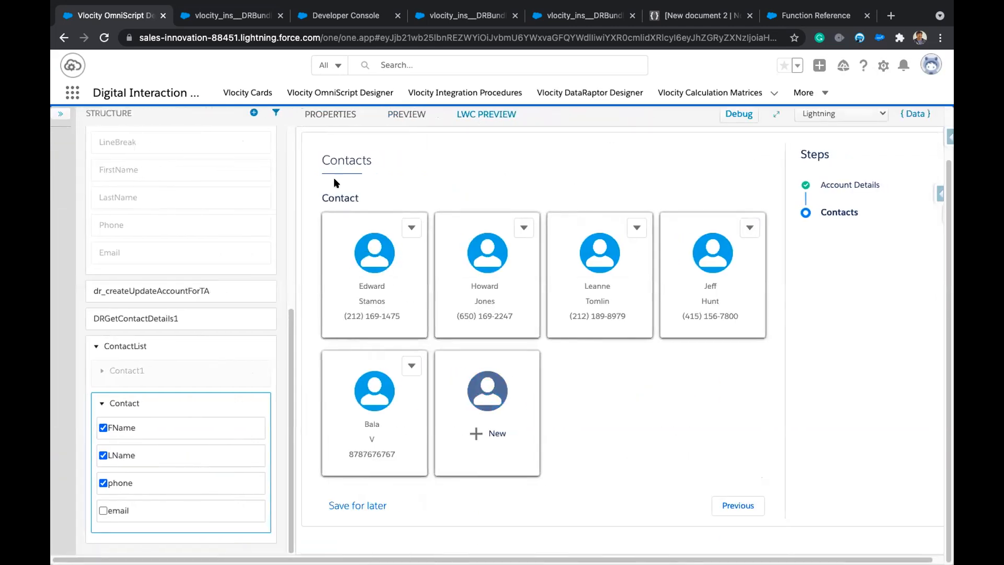
# Review the Contact block's Default SVG Sprite (utility) and Default SVG Icon (user) without changing them.
pyautogui.click(330, 115)
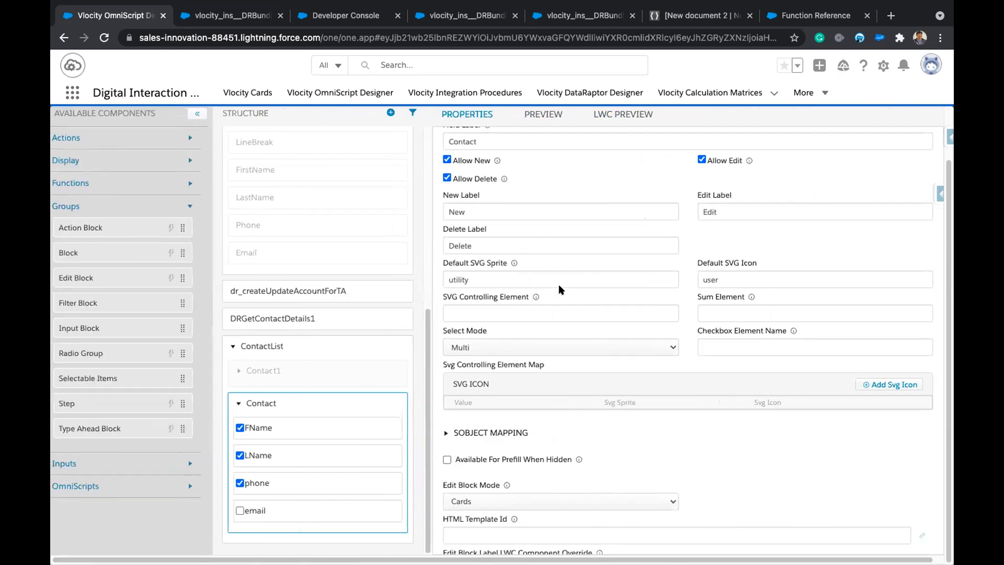
pyautogui.scroll(1, 478, 346)
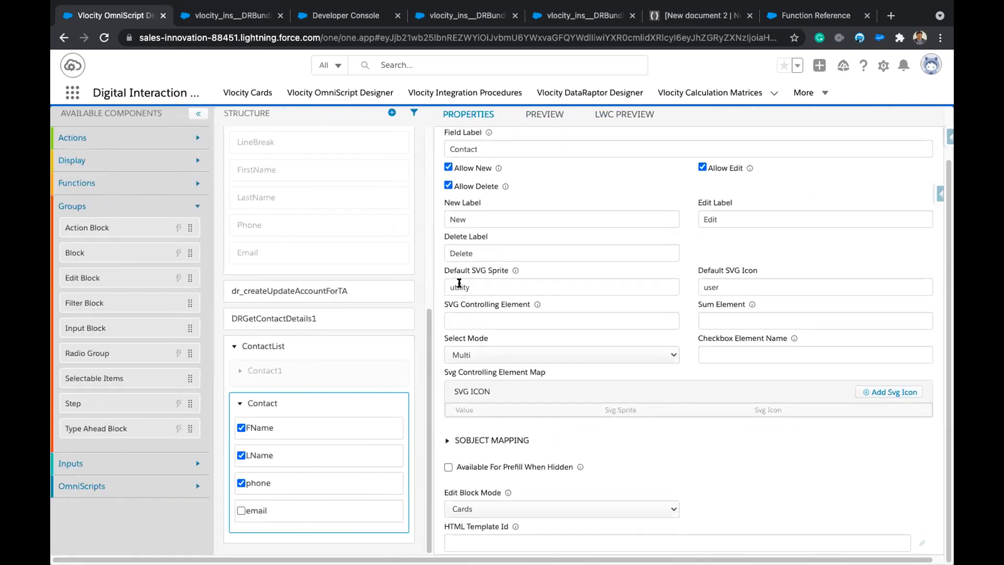
pyautogui.doubleClick(707, 287)
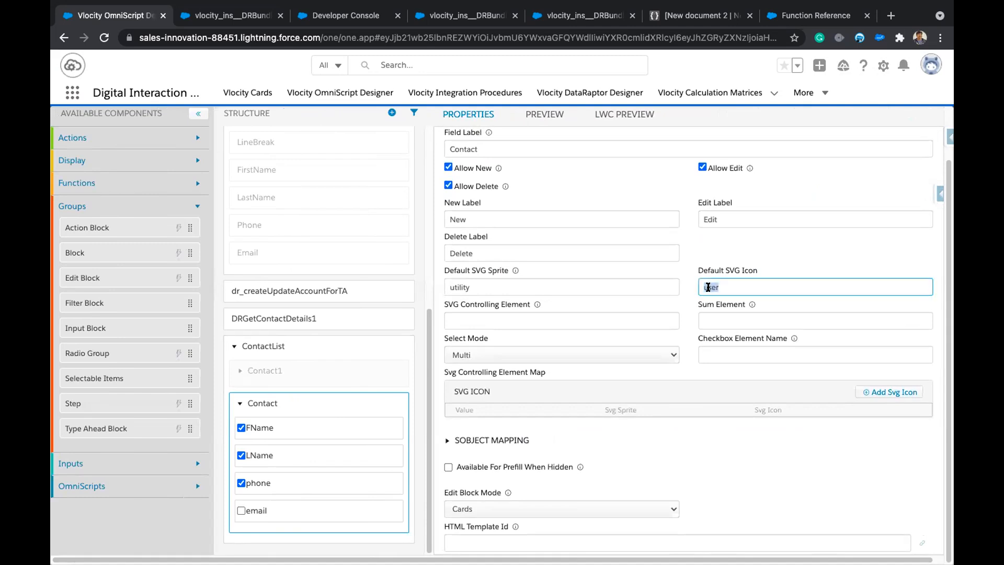
pyautogui.scroll(1, 569, 287)
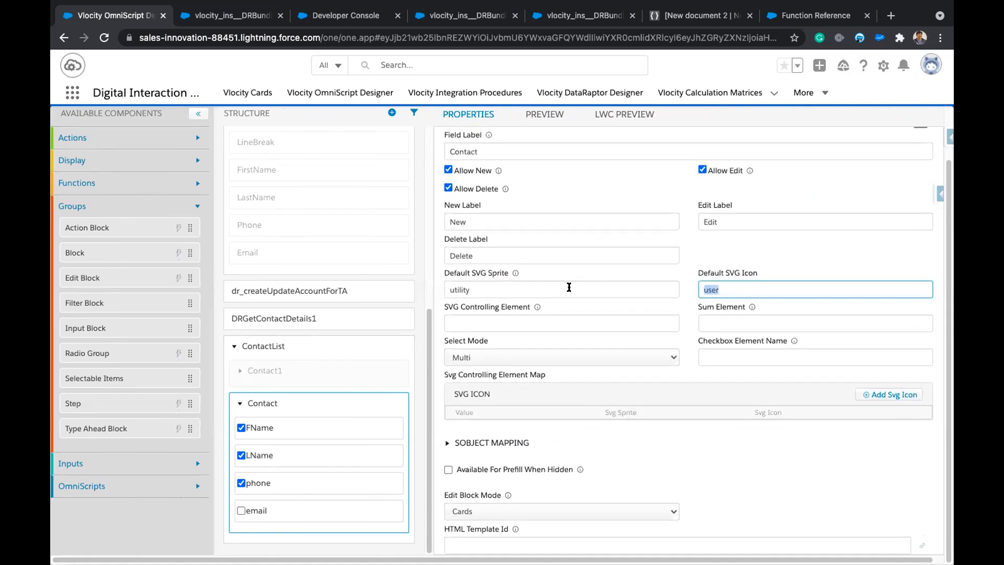
pyautogui.doubleClick(460, 289)
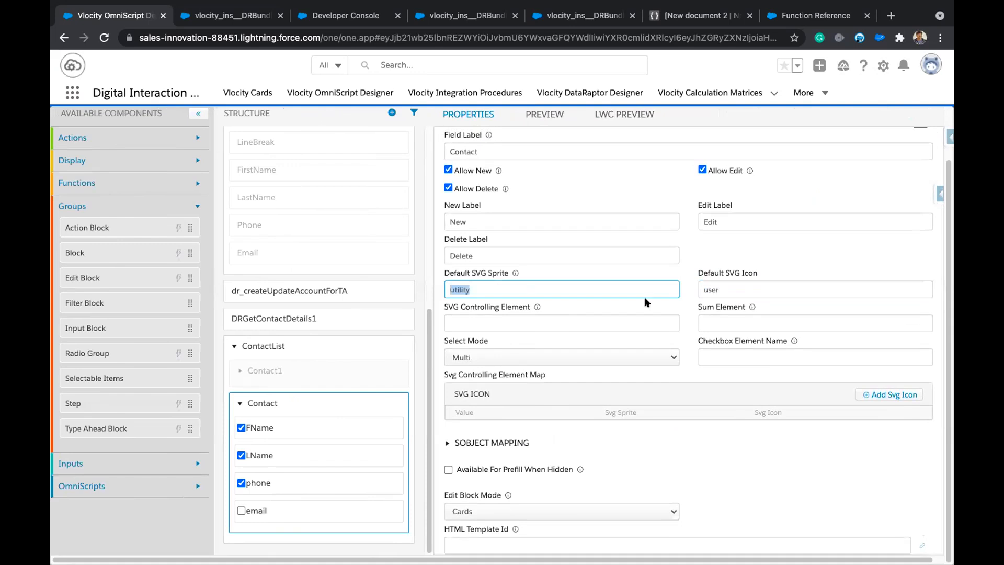
pyautogui.doubleClick(716, 288)
pyautogui.click(748, 253)
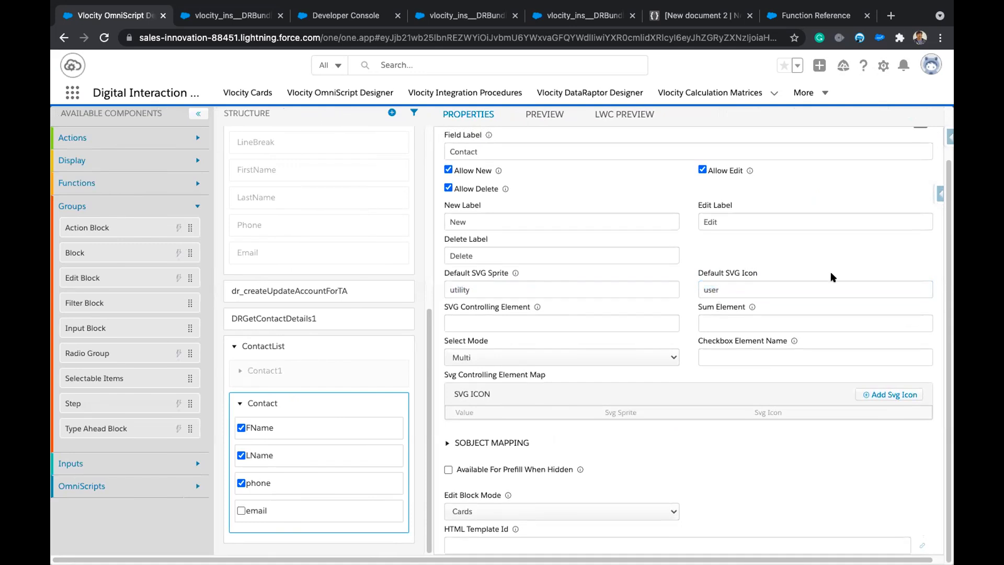
pyautogui.scroll(1, 514, 311)
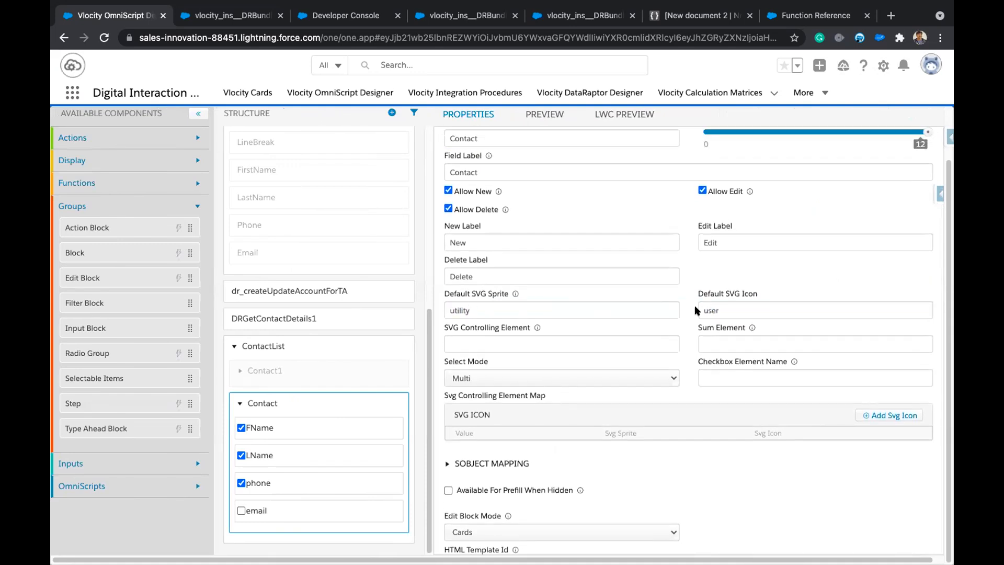
# Open the Lightning Design System website in a new tab and go to its Icons page.
pyautogui.moveTo(899, 11)
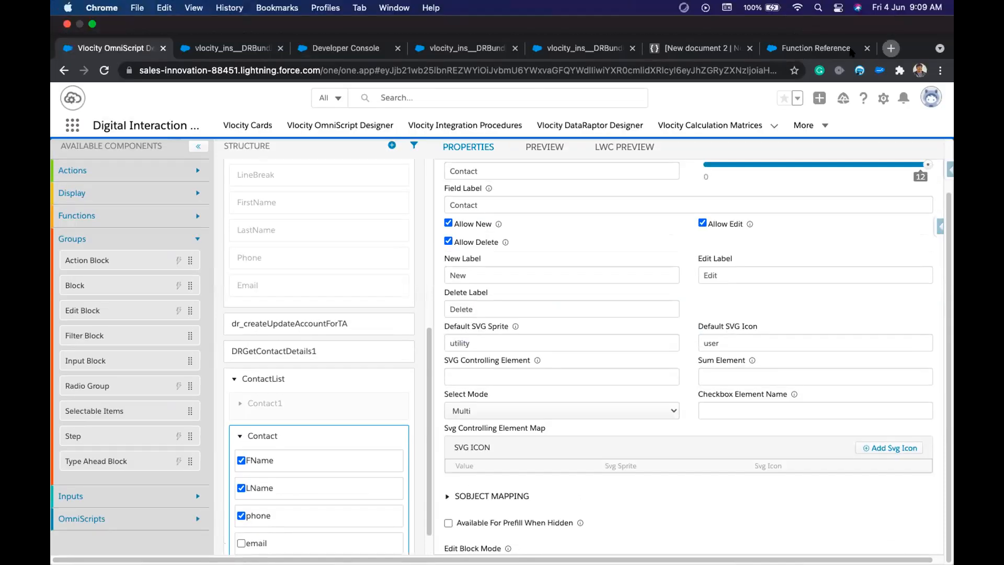
pyautogui.press('super+t')
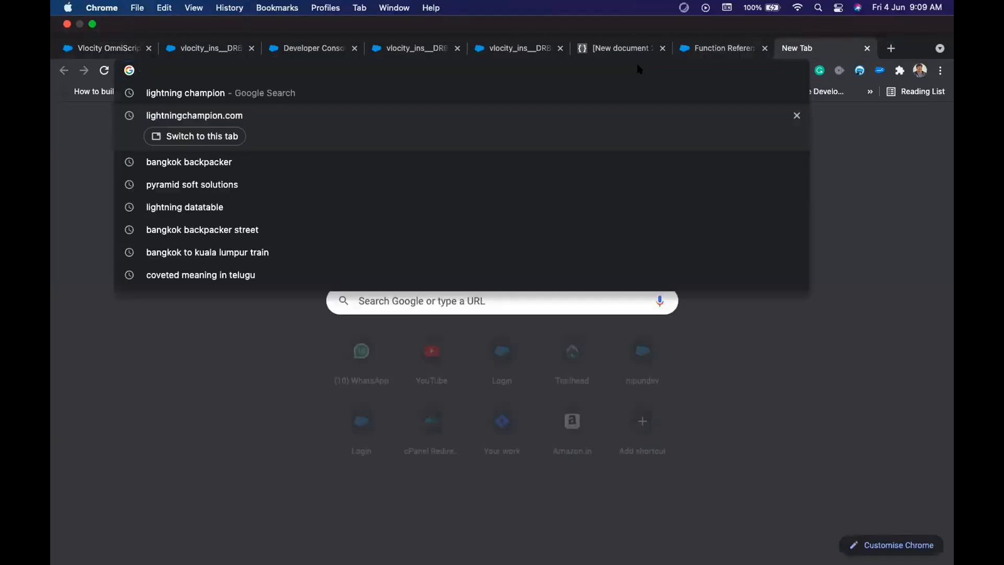
pyautogui.write('lightn')
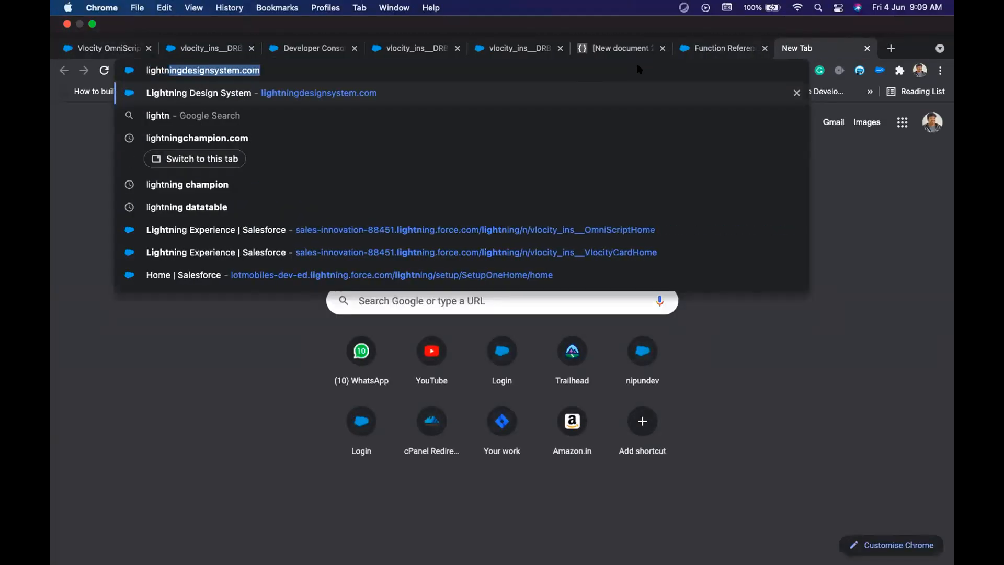
pyautogui.press('Return')
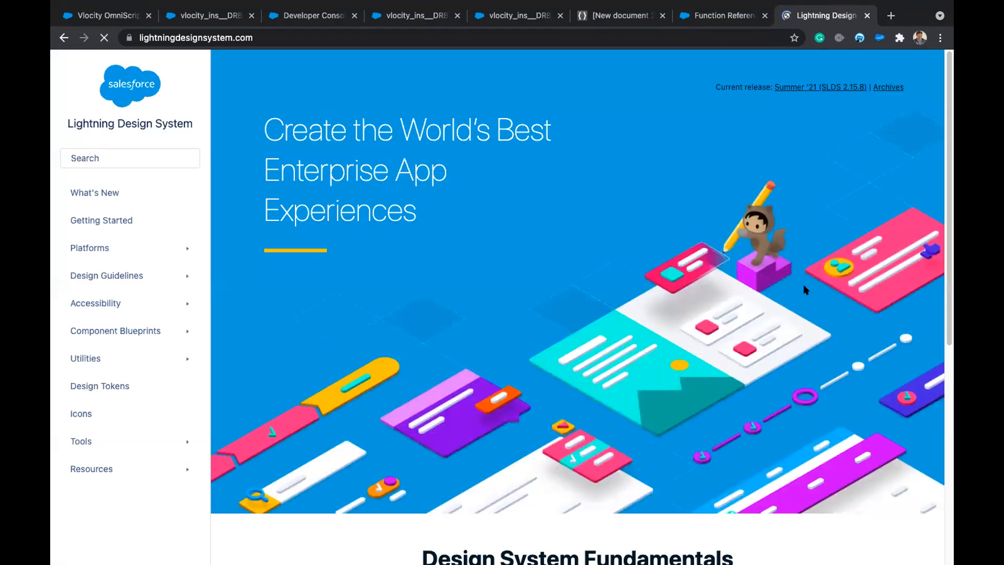
pyautogui.click(124, 157)
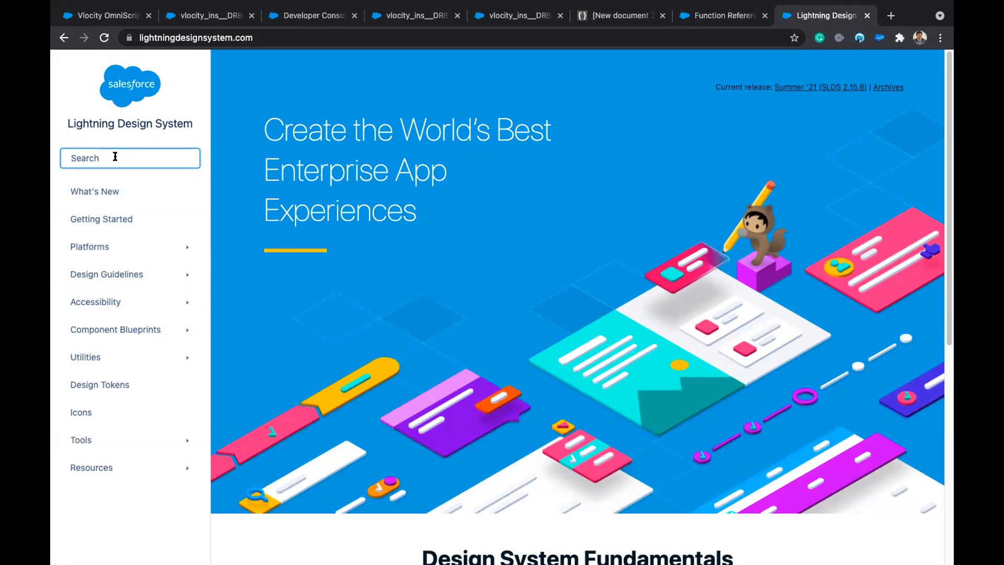
pyautogui.write('icon')
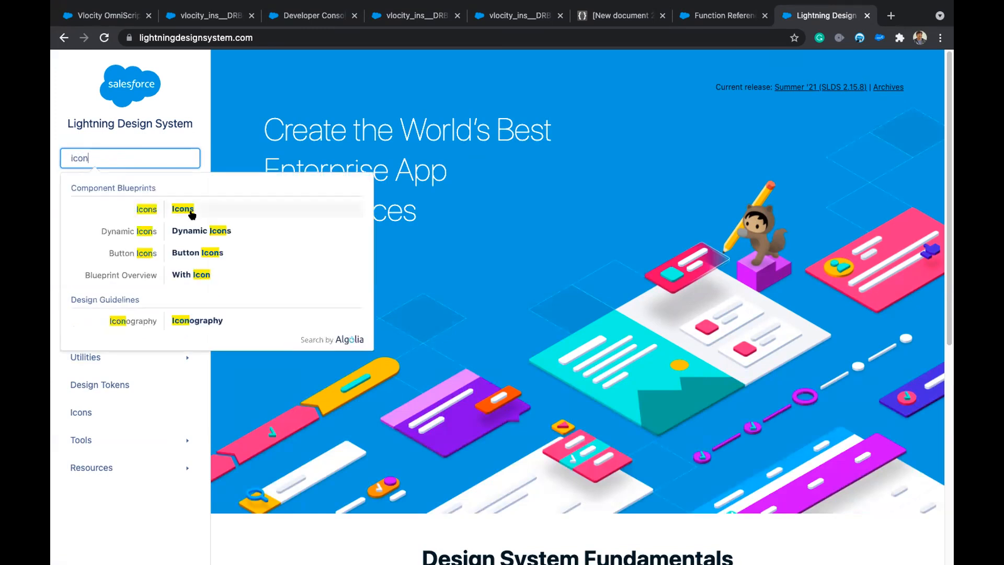
pyautogui.click(188, 210)
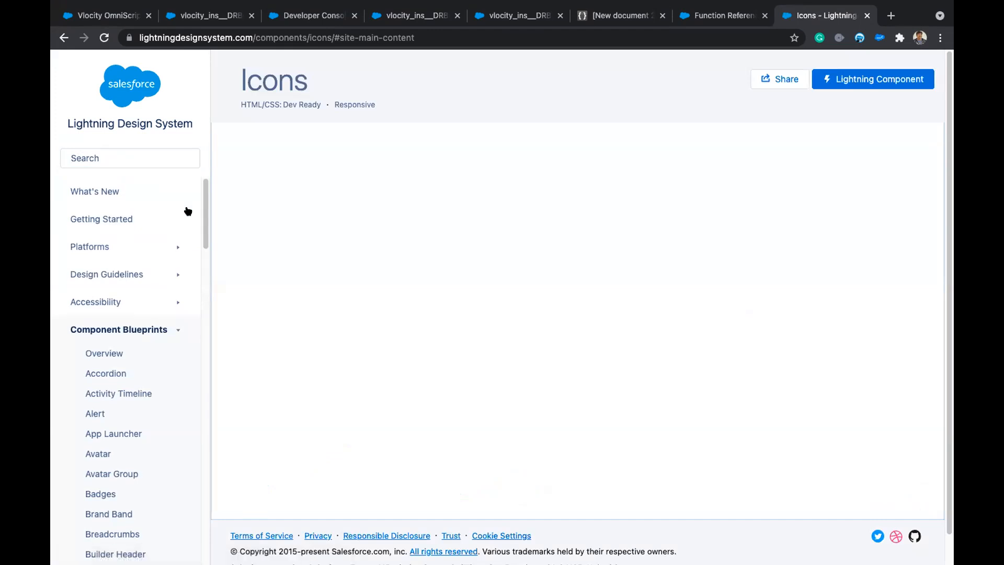
# Open the full list of available SLDS icons and browse it.
pyautogui.scroll(-4, 449, 420)
pyautogui.scroll(-10, 408, 409)
pyautogui.scroll(13, 368, 278)
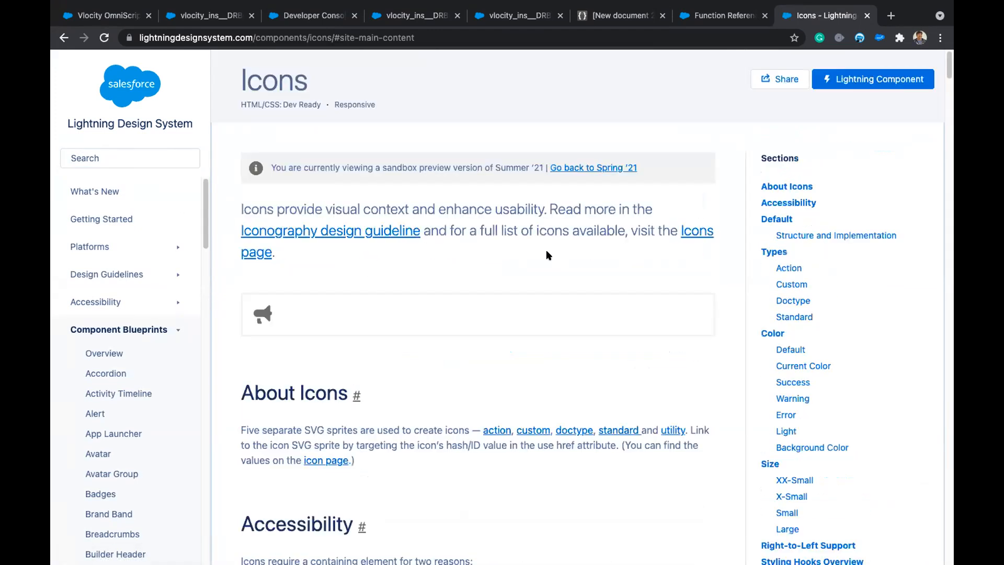
pyautogui.click(689, 231)
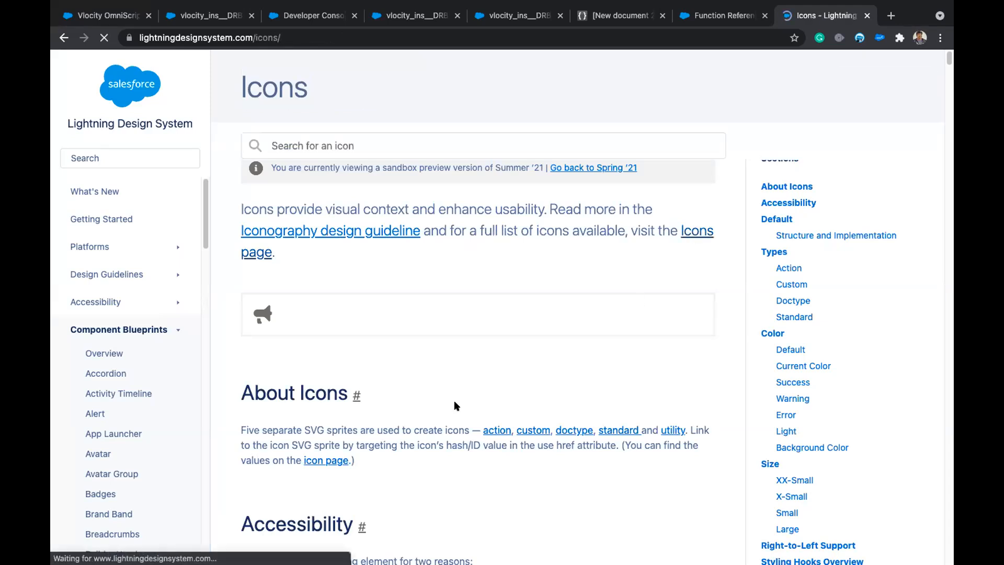
pyautogui.scroll(-8, 434, 346)
pyautogui.scroll(-14, 434, 346)
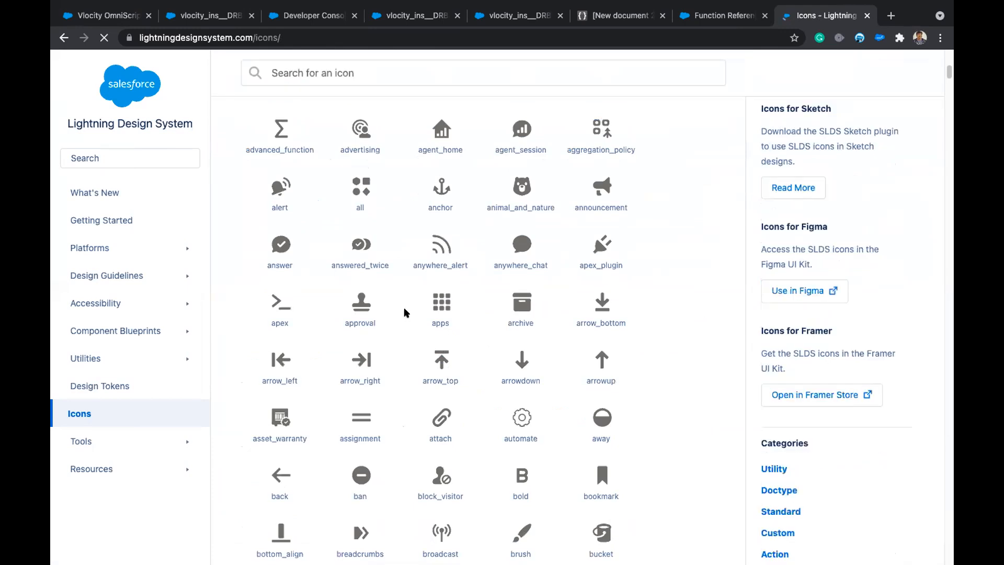
pyautogui.scroll(-10, 477, 409)
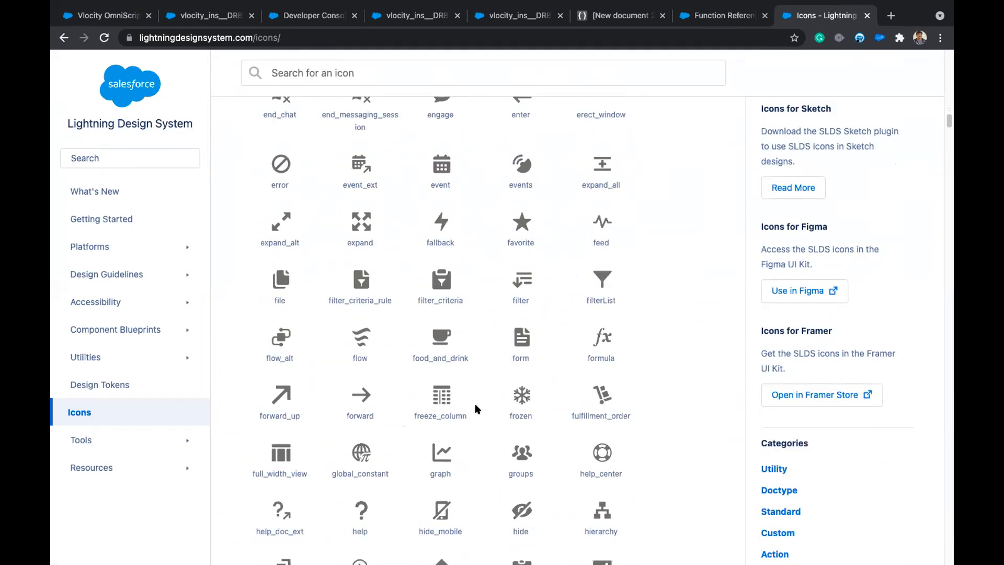
pyautogui.scroll(12, 477, 409)
pyautogui.scroll(10, 477, 409)
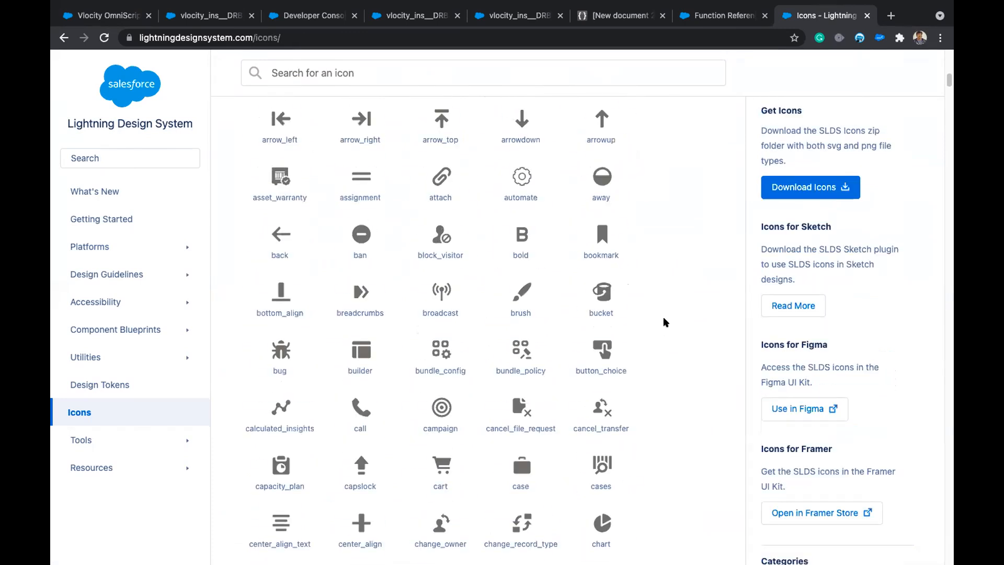
# Search the icons page for 'user', then 'person', and pick out the people icon in Standard Icons.
pyautogui.hotkey('ctrl', 'f')
pyautogui.write('user')
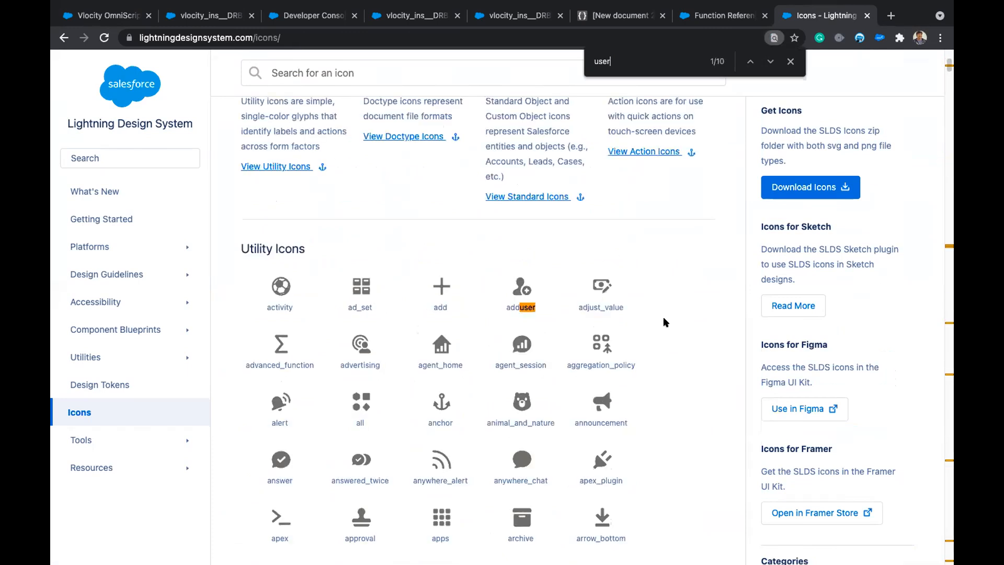
pyautogui.press('BackSpace')
pyautogui.press('BackSpace')
pyautogui.press('BackSpace')
pyautogui.press('BackSpace')
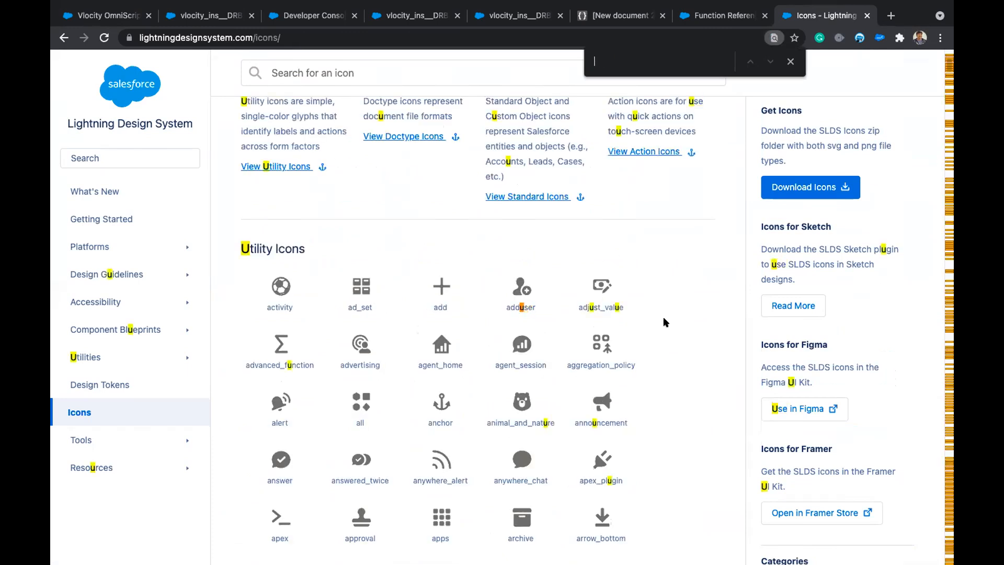
pyautogui.write('perso')
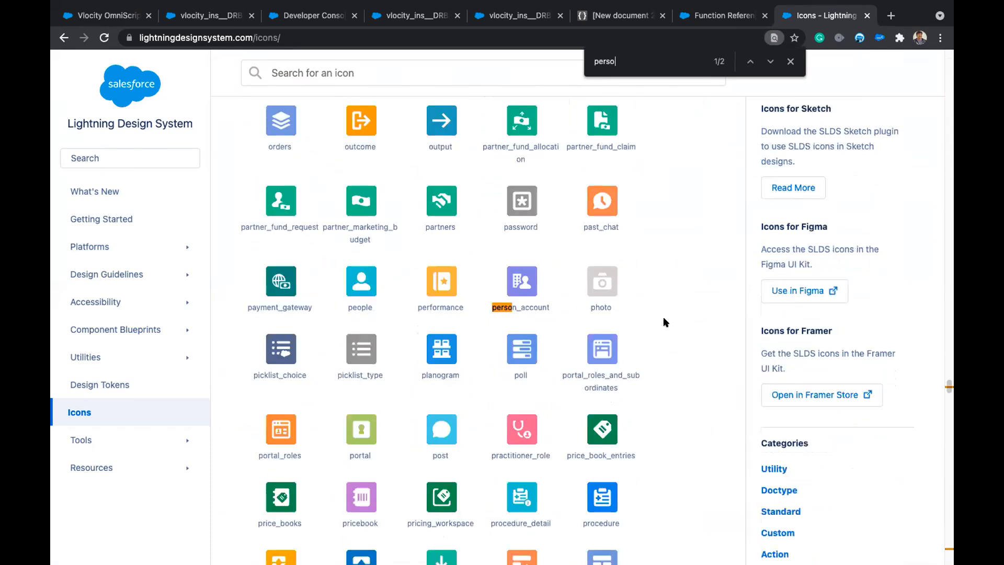
pyautogui.write('n')
pyautogui.press('Return')
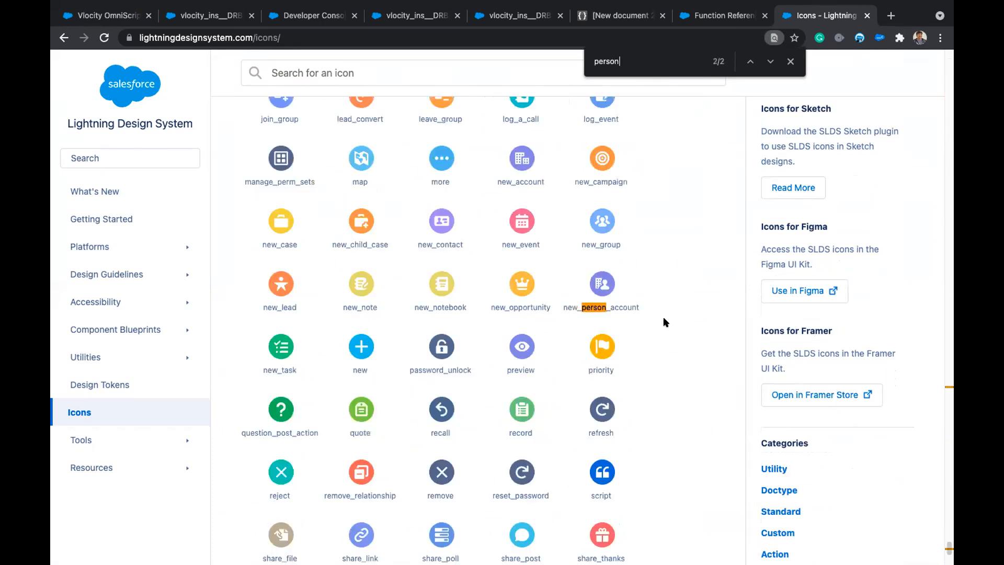
pyautogui.press('Return')
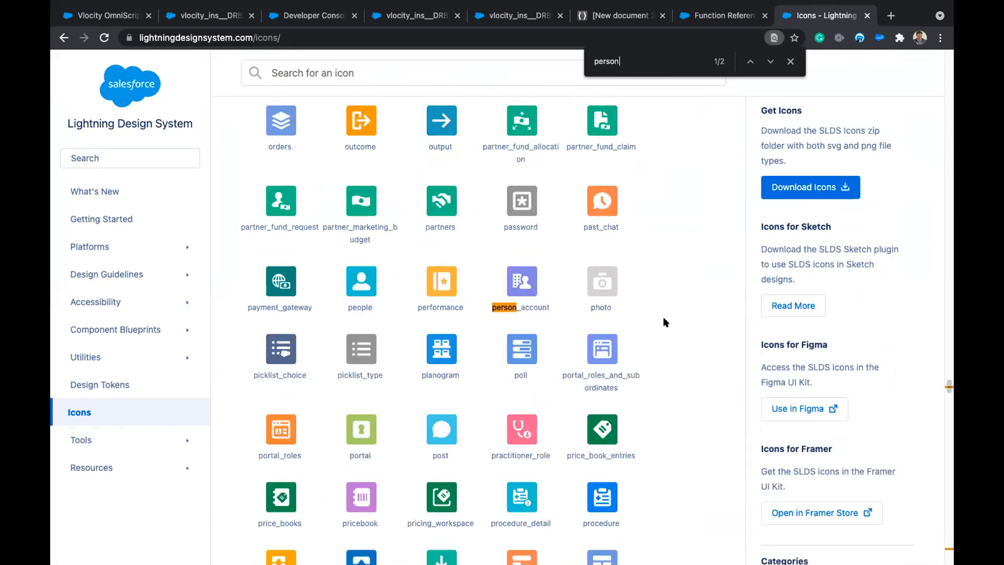
pyautogui.doubleClick(359, 307)
pyautogui.scroll(15, 436, 334)
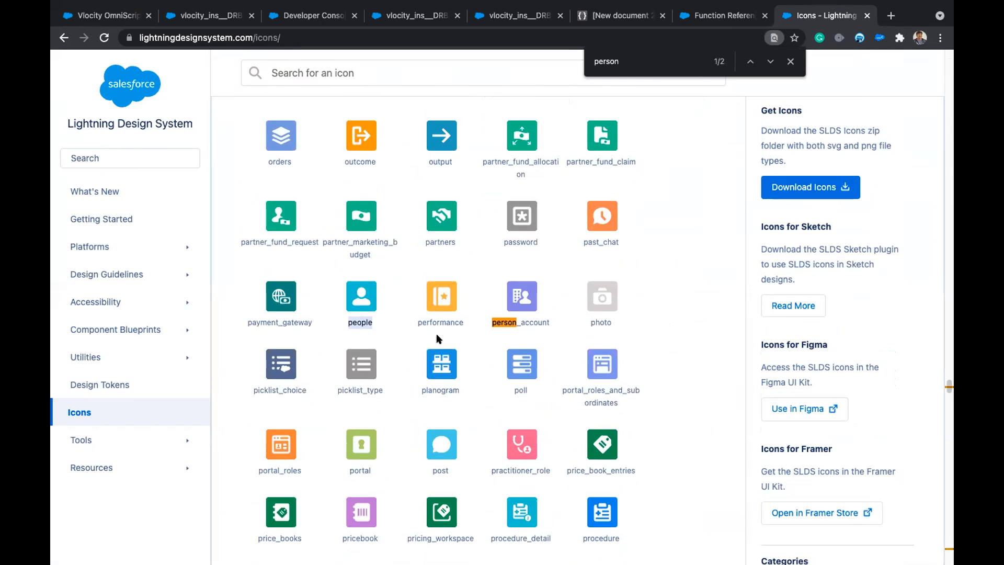
pyautogui.scroll(15, 438, 339)
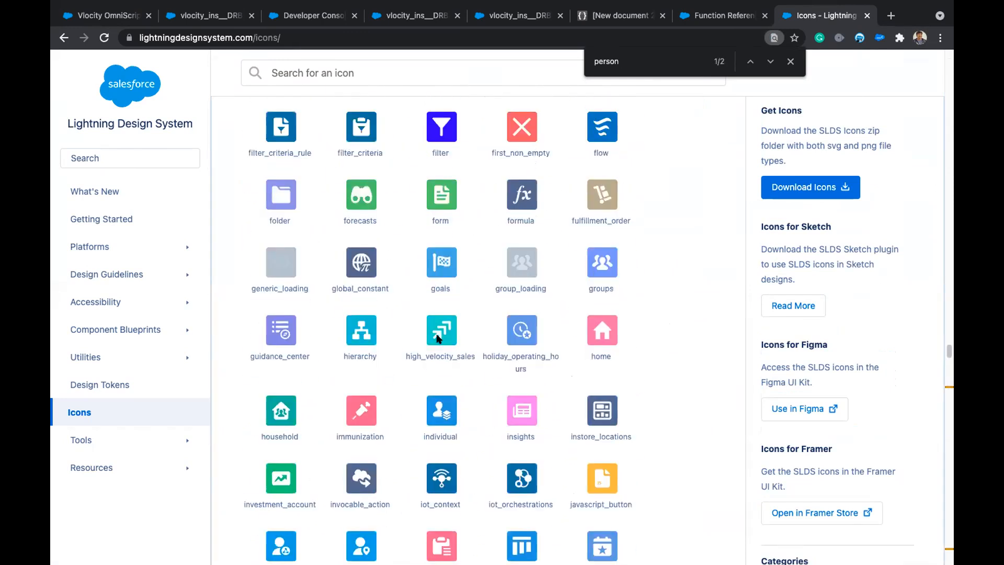
pyautogui.scroll(15, 438, 339)
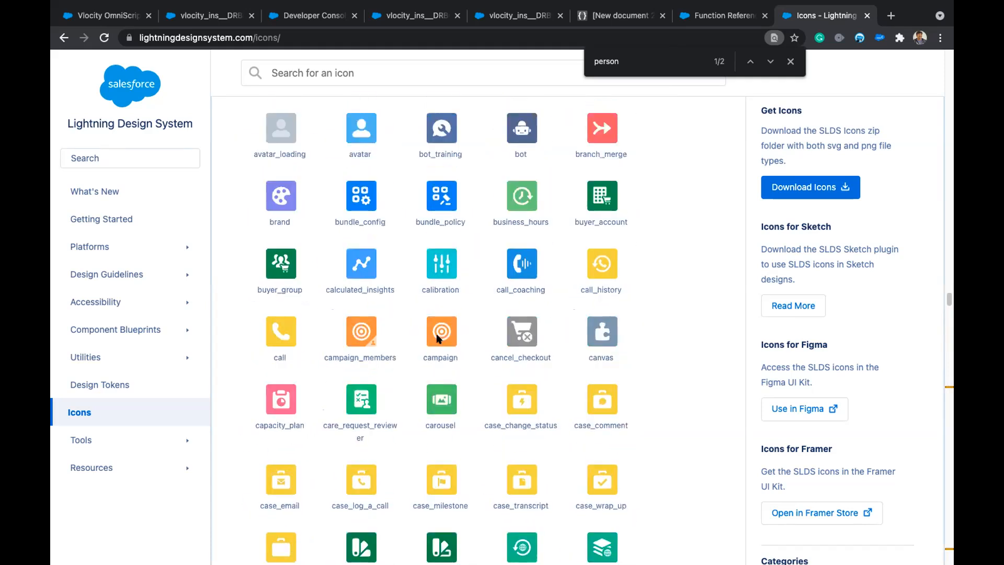
pyautogui.scroll(-5, 438, 339)
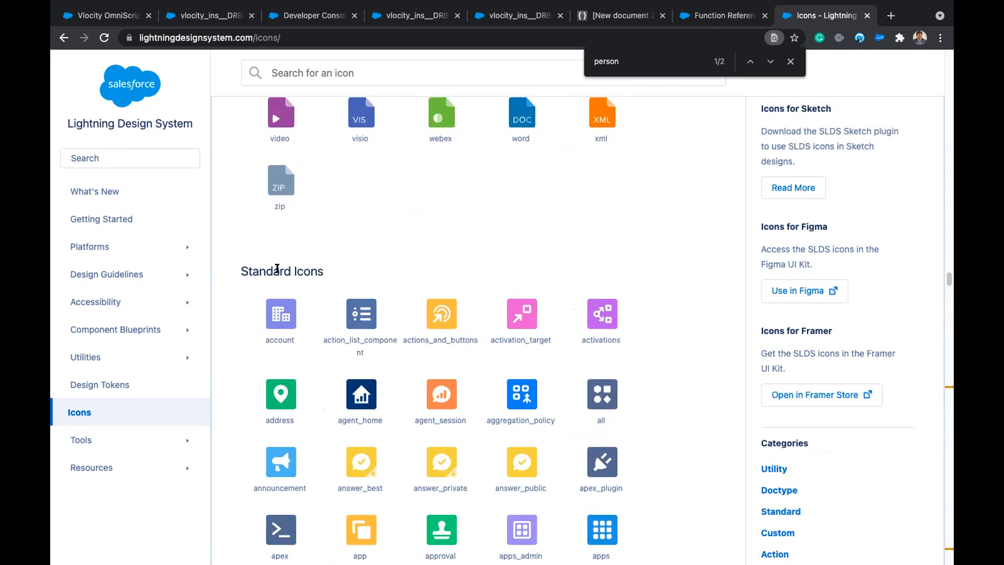
# Set the Contact block's Default SVG Icon to people and Default SVG Sprite to lowercase standard.
pyautogui.click(100, 16)
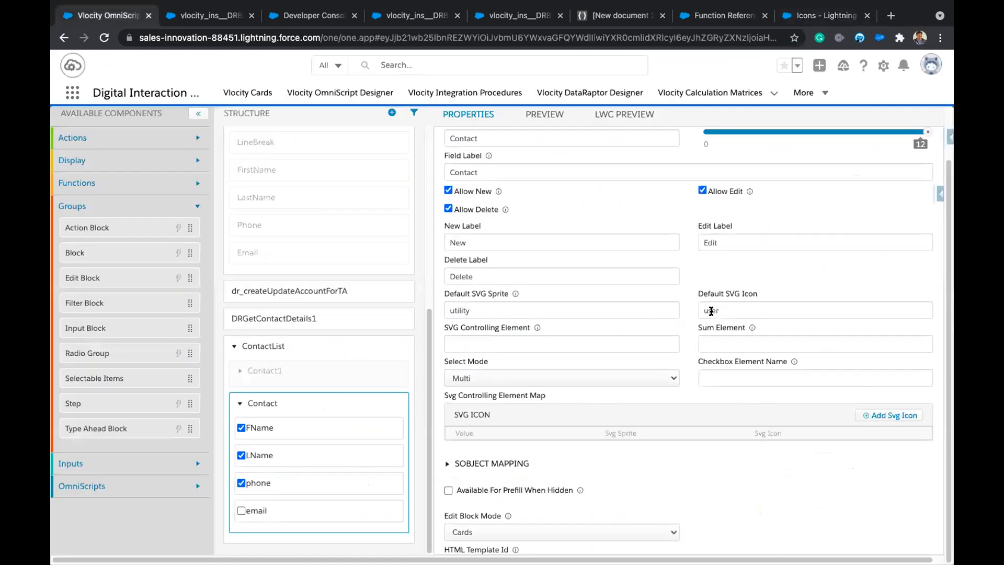
pyautogui.doubleClick(711, 310)
pyautogui.write('people')
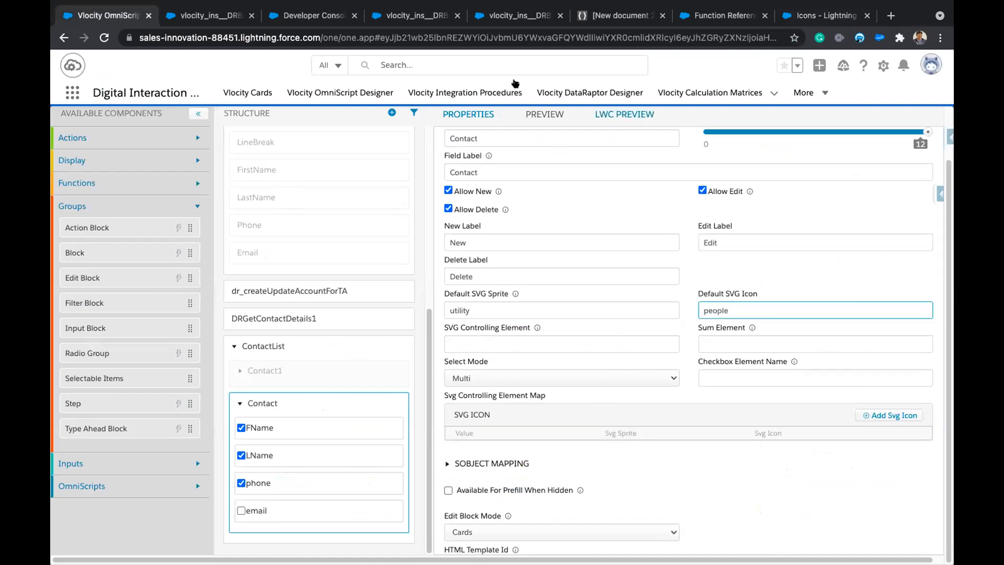
pyautogui.click(821, 16)
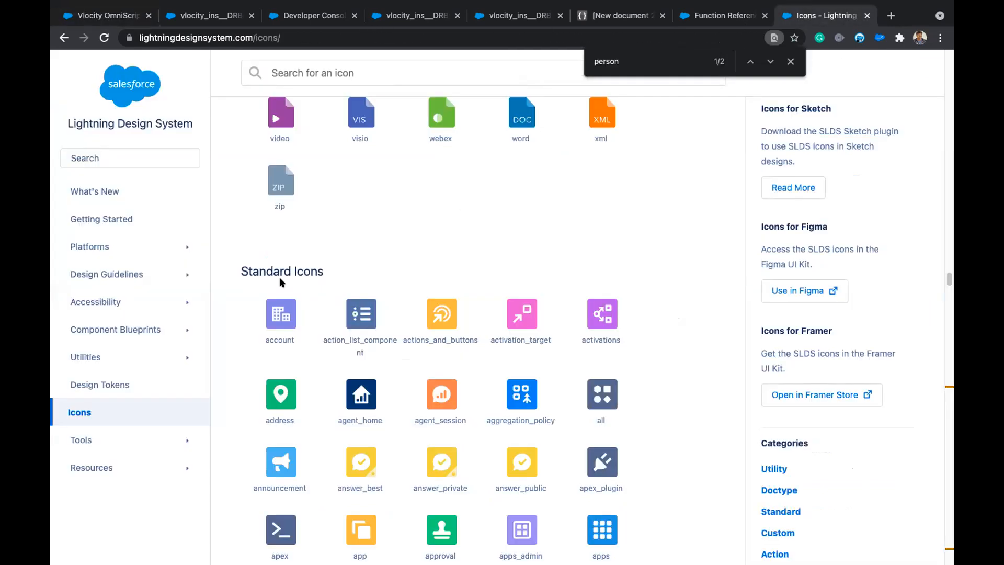
pyautogui.doubleClick(264, 271)
pyautogui.hotkey('ctrl', 'c')
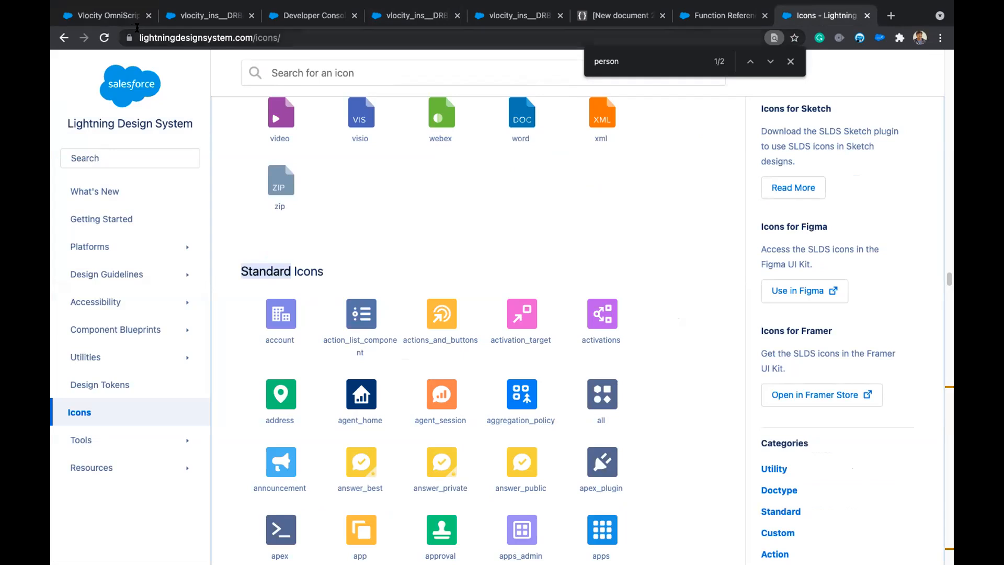
pyautogui.click(126, 16)
pyautogui.doubleClick(468, 306)
pyautogui.hotkey('ctrl', 'v')
pyautogui.click(451, 303)
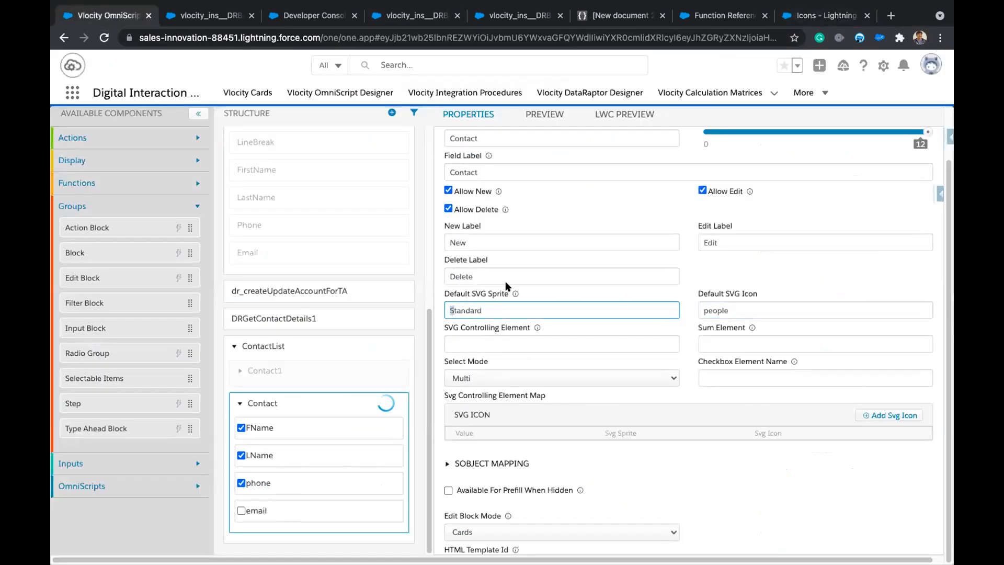
pyautogui.press('Delete')
pyautogui.write('s')
# Preview the Contacts step for Acme1 with the new icon, then return to the SLDS icons tab.
pyautogui.click(624, 115)
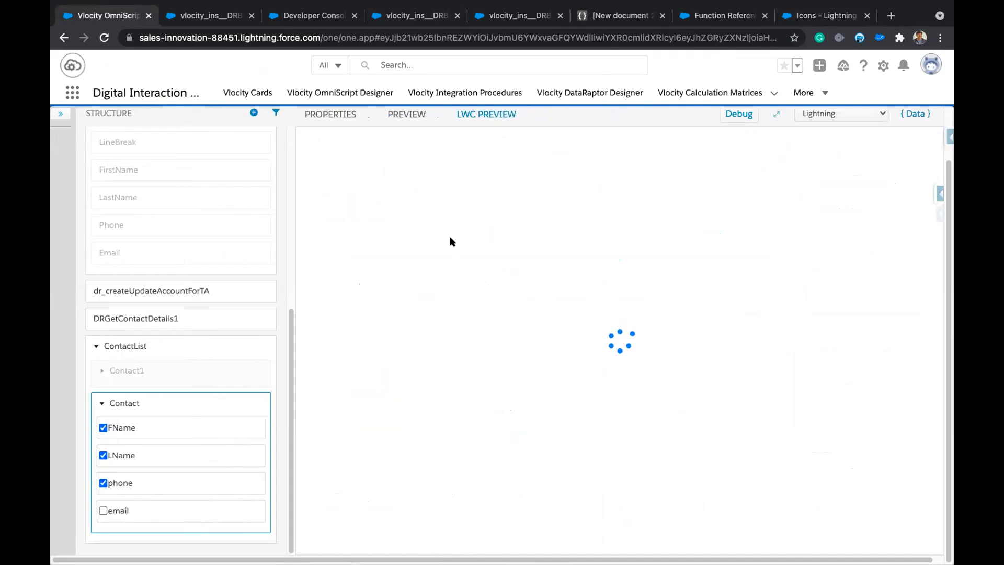
pyautogui.click(435, 207)
pyautogui.write('acm')
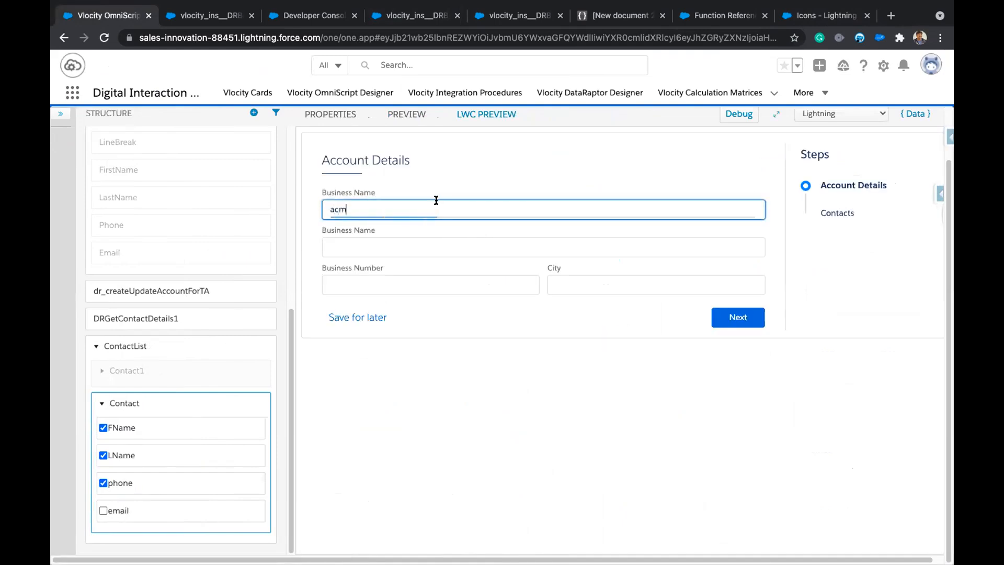
pyautogui.click(432, 228)
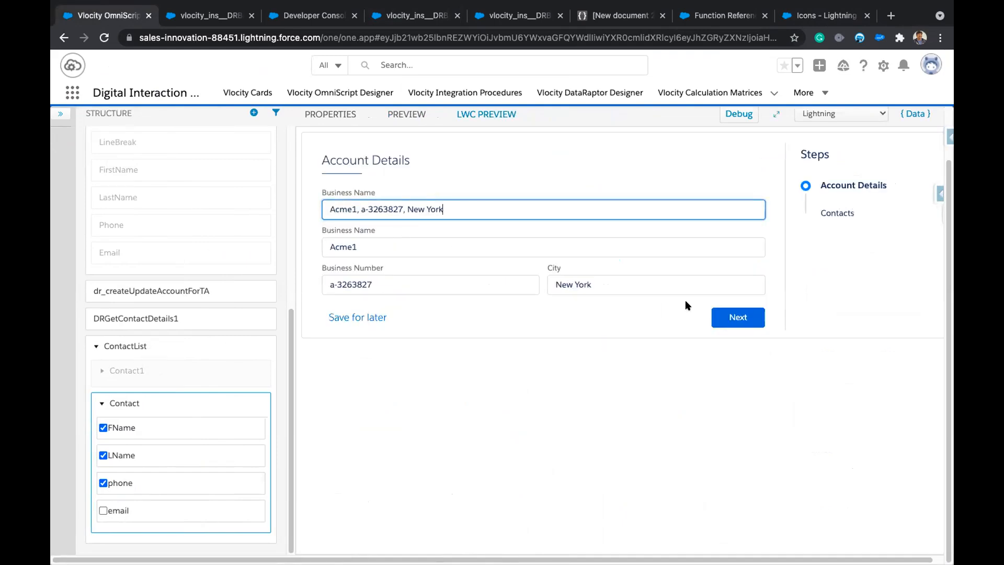
pyautogui.click(736, 316)
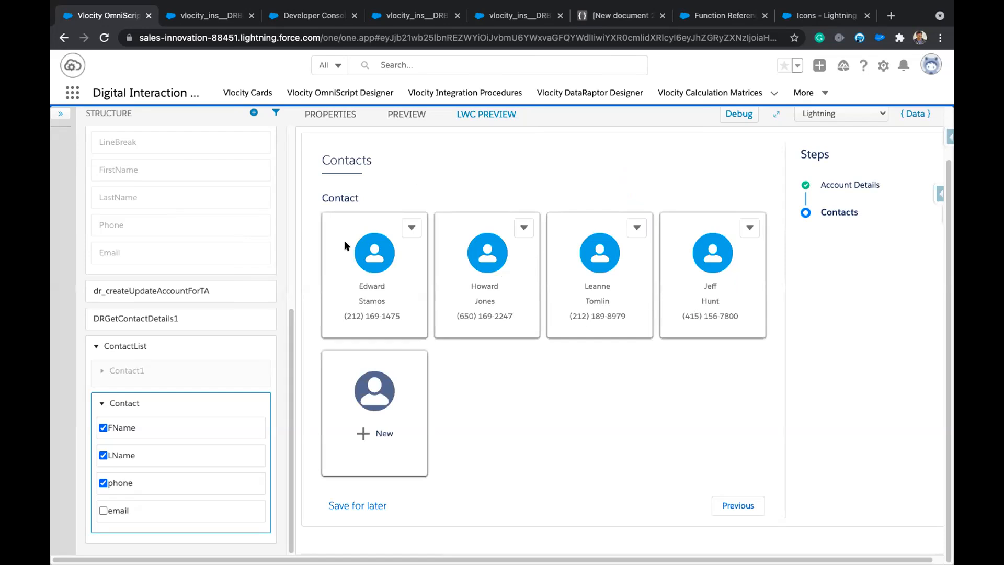
pyautogui.click(799, 17)
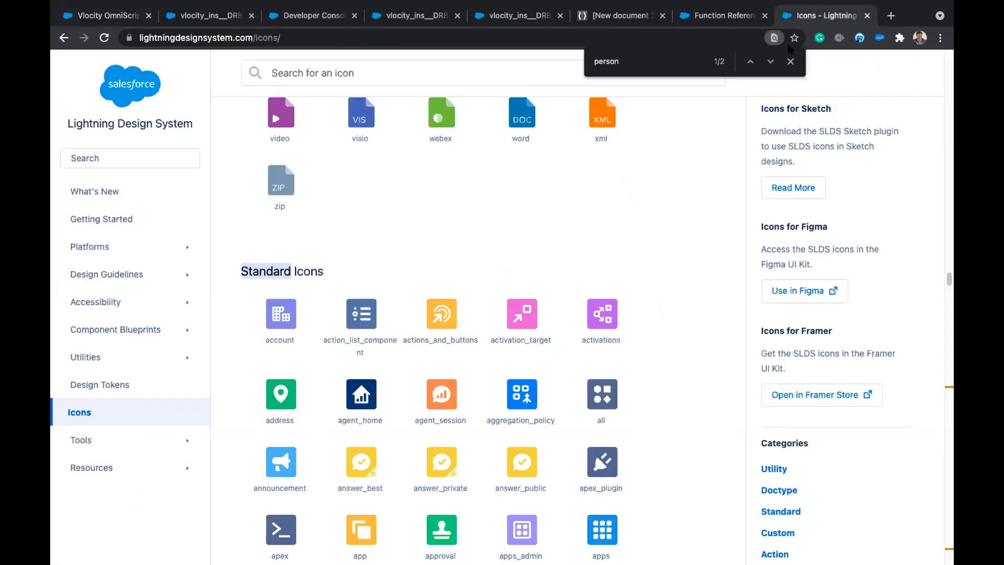
# Locate the person_account match and copy the partner_fund_request icon name for the OmniScript.
pyautogui.scroll(-10, 717, 217)
pyautogui.click(654, 67)
pyautogui.press('Return')
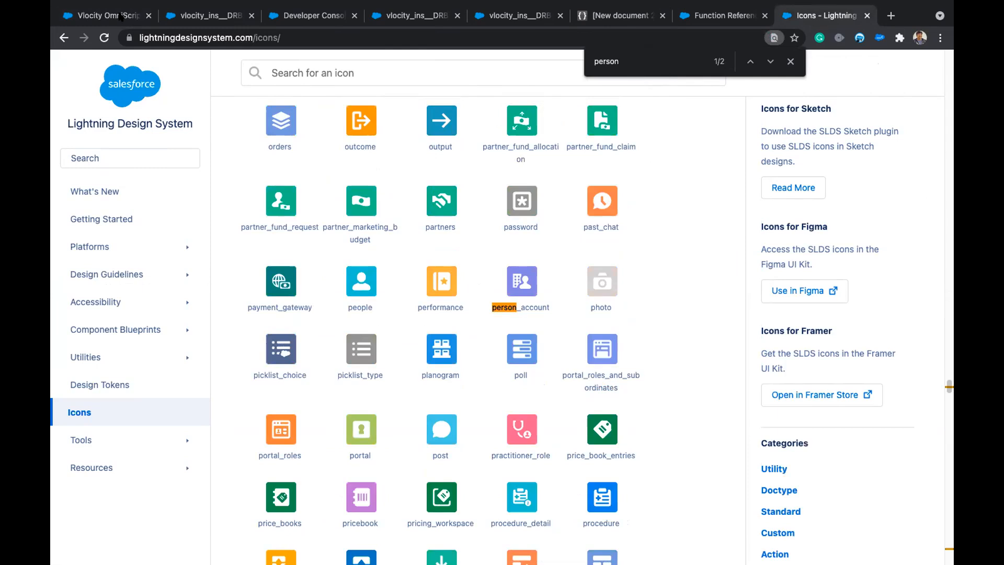
pyautogui.click(120, 16)
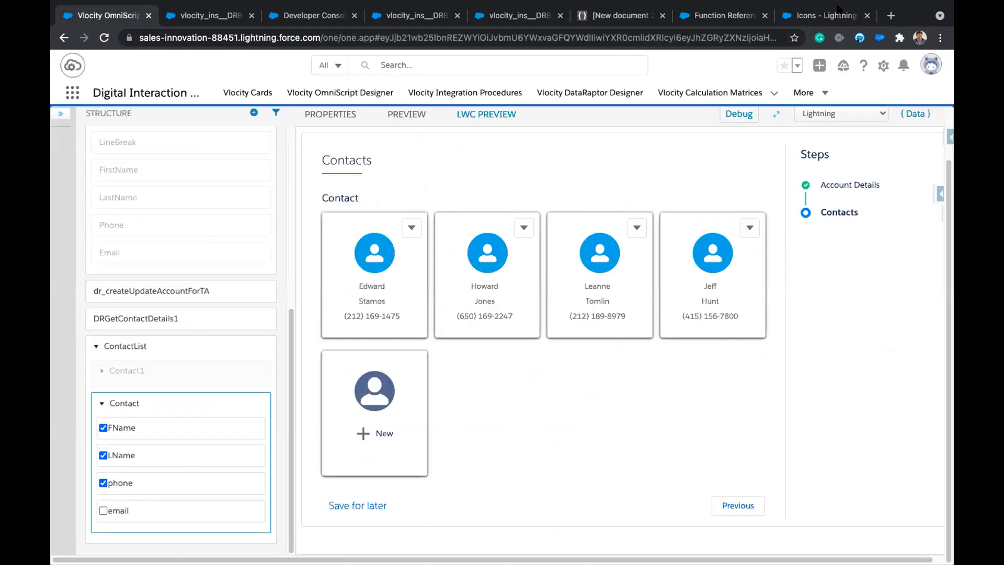
pyautogui.click(823, 16)
pyautogui.scroll(-1, 680, 360)
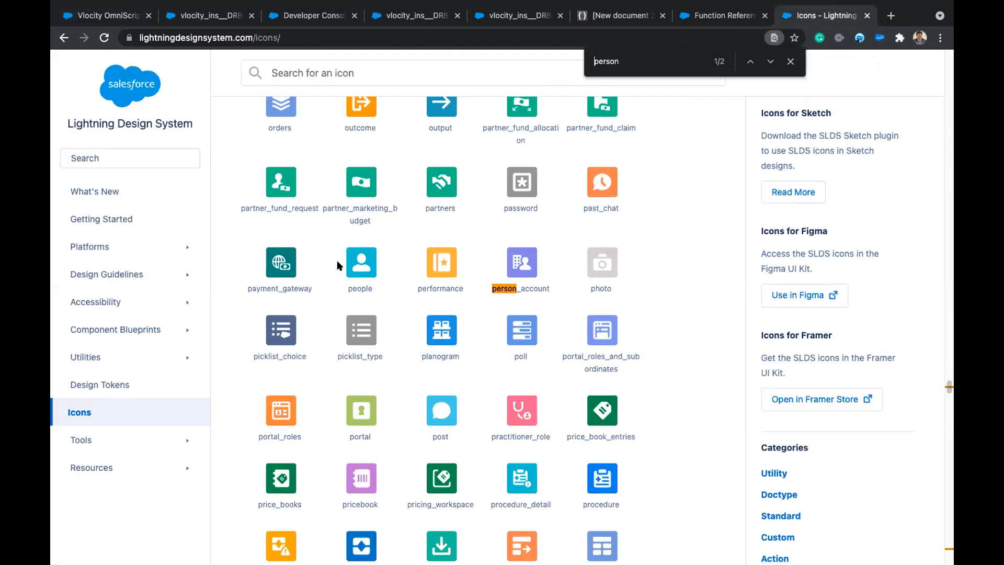
pyautogui.scroll(4, 340, 264)
pyautogui.doubleClick(293, 291)
pyautogui.press('super+c')
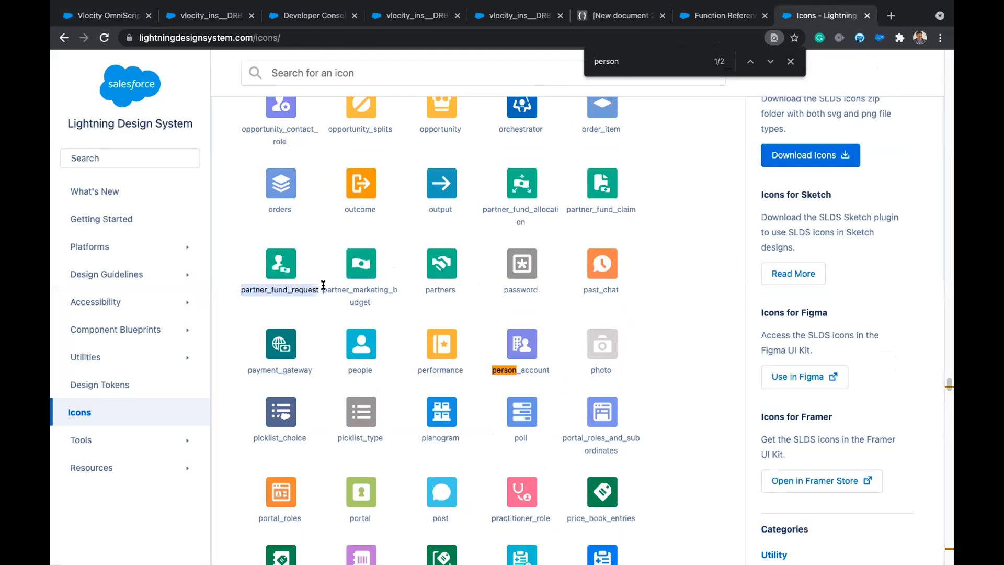
pyautogui.click(74, 19)
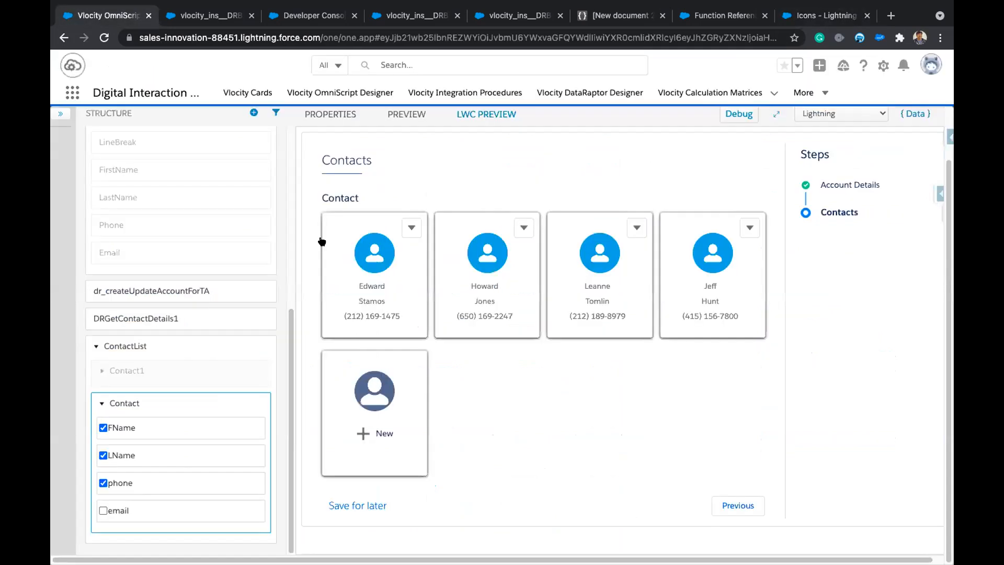
# Change the Contact block's default SVG icon from people to partner_fund_request.
pyautogui.click(138, 348)
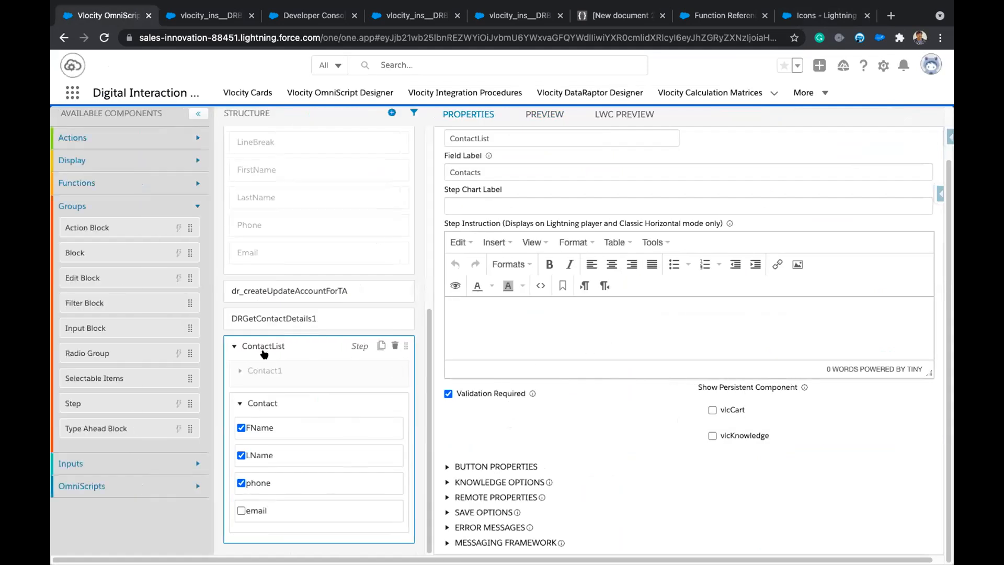
pyautogui.click(276, 402)
pyautogui.doubleClick(710, 309)
pyautogui.press('super+v')
# Preview the script with account Acme1 to see the contact cards showing the new icon.
pyautogui.click(616, 112)
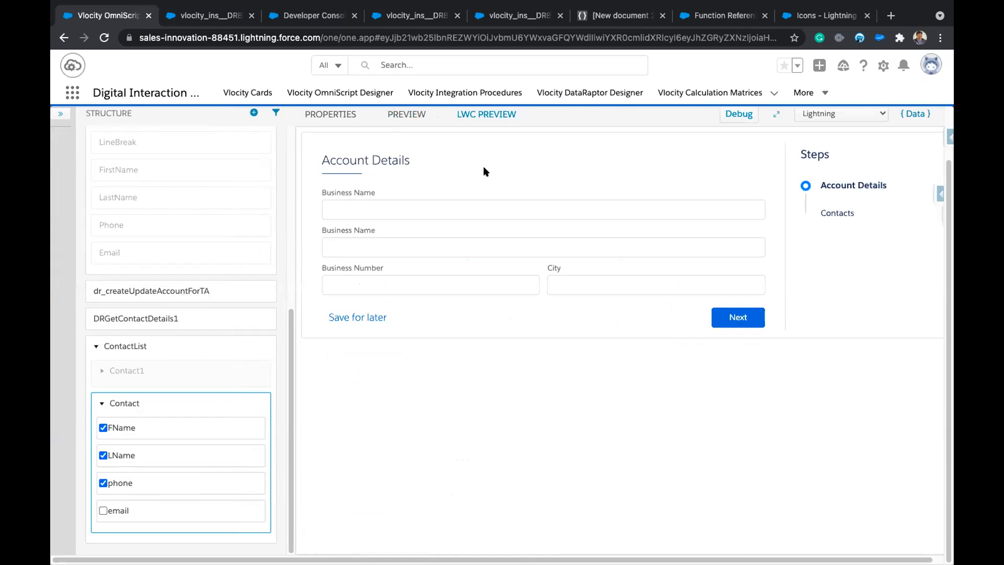
pyautogui.click(467, 206)
pyautogui.write('acm')
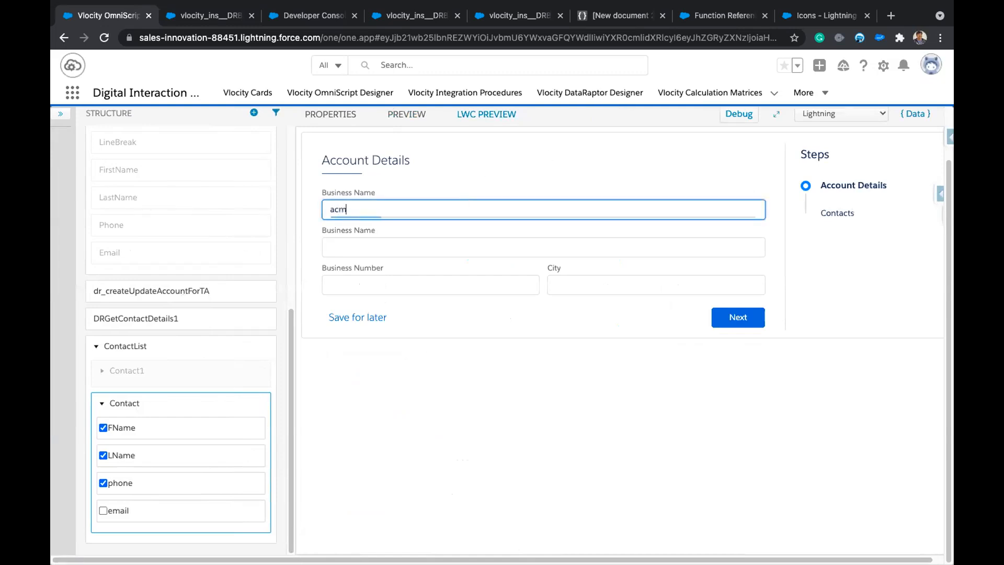
pyautogui.click(421, 221)
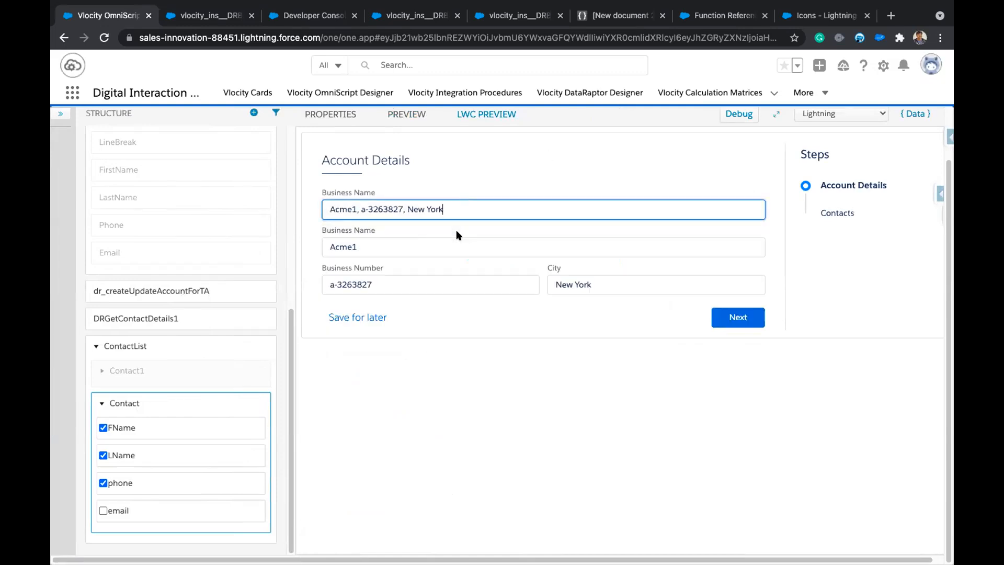
pyautogui.click(737, 313)
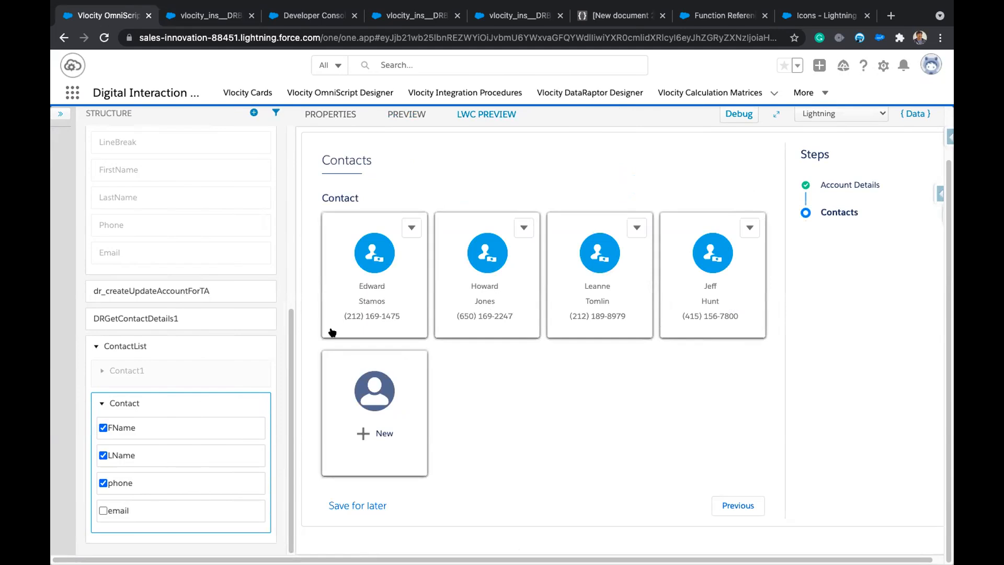
pyautogui.click(157, 404)
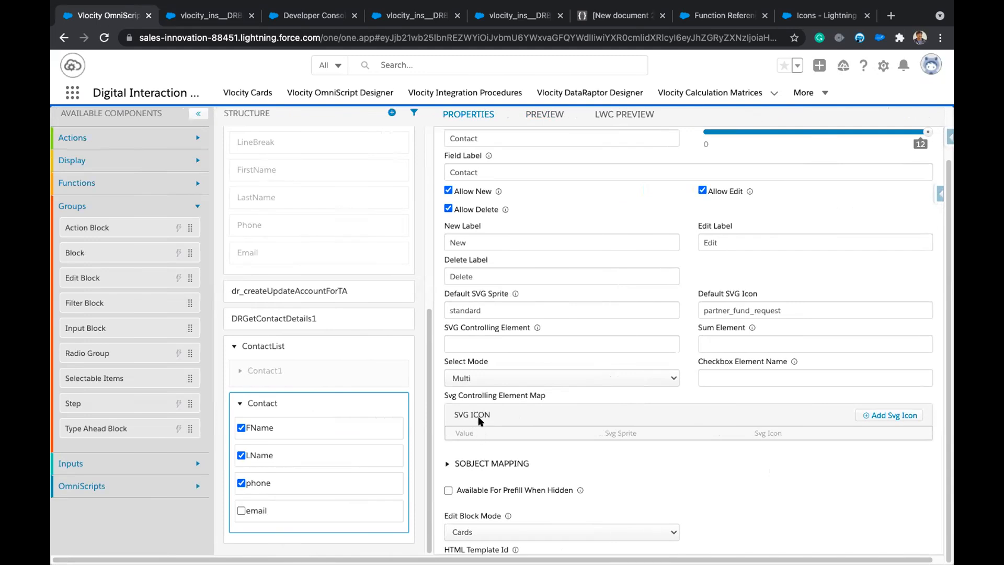
pyautogui.click(616, 113)
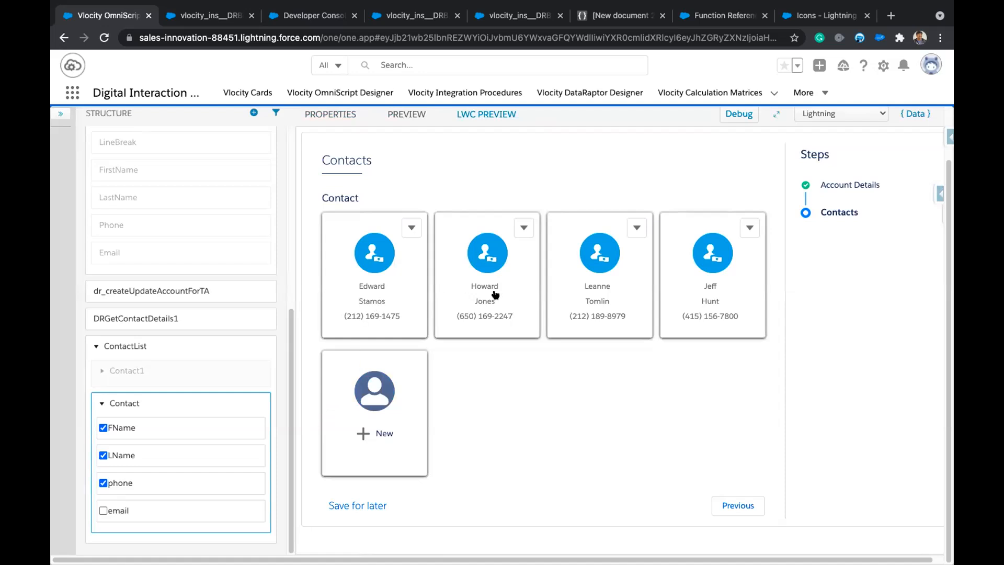
# Bring up the Contacts type-ahead properties: label Select Contact, typeahead key Name, Lookup Mode on.
pyautogui.moveTo(230, 453)
pyautogui.scroll(5, 175, 400)
pyautogui.scroll(1, 175, 400)
pyautogui.scroll(-5, 175, 399)
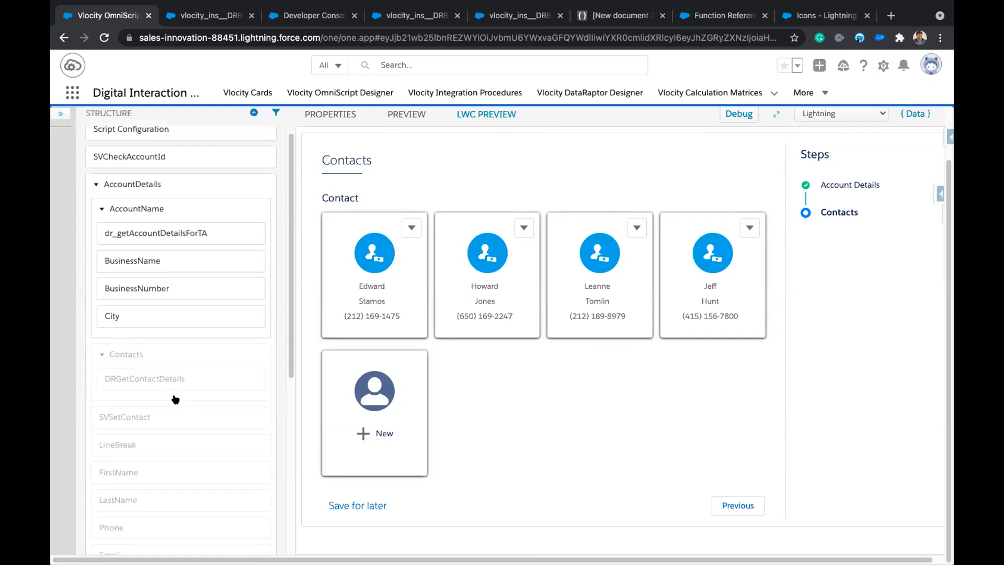
pyautogui.scroll(4, 144, 379)
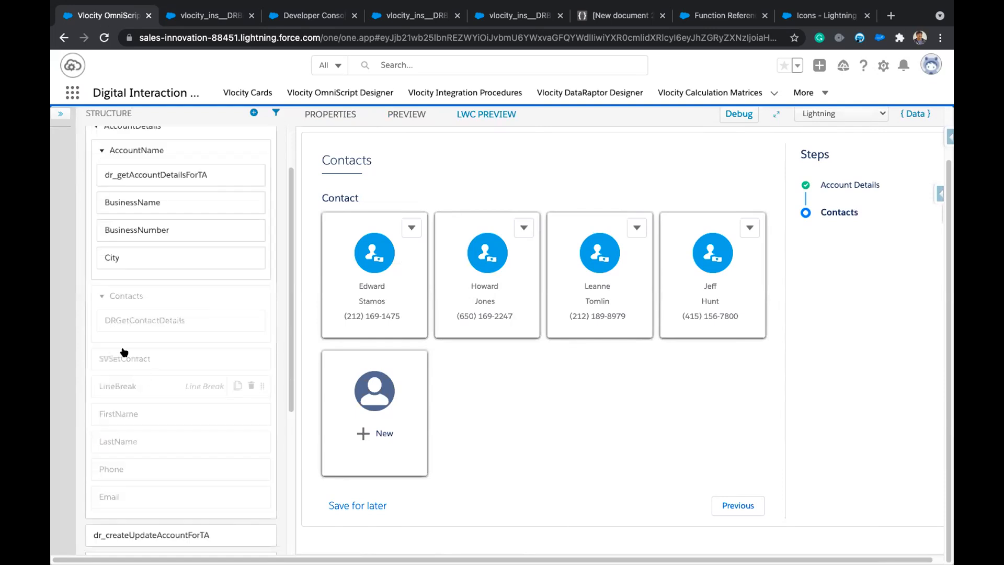
pyautogui.click(104, 296)
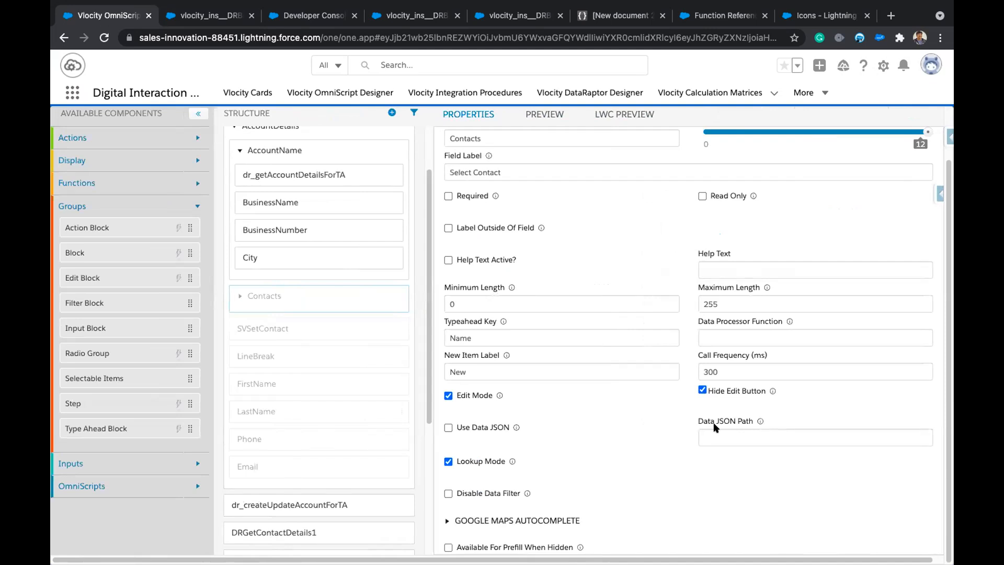
pyautogui.moveTo(388, 325)
pyautogui.scroll(2, 389, 324)
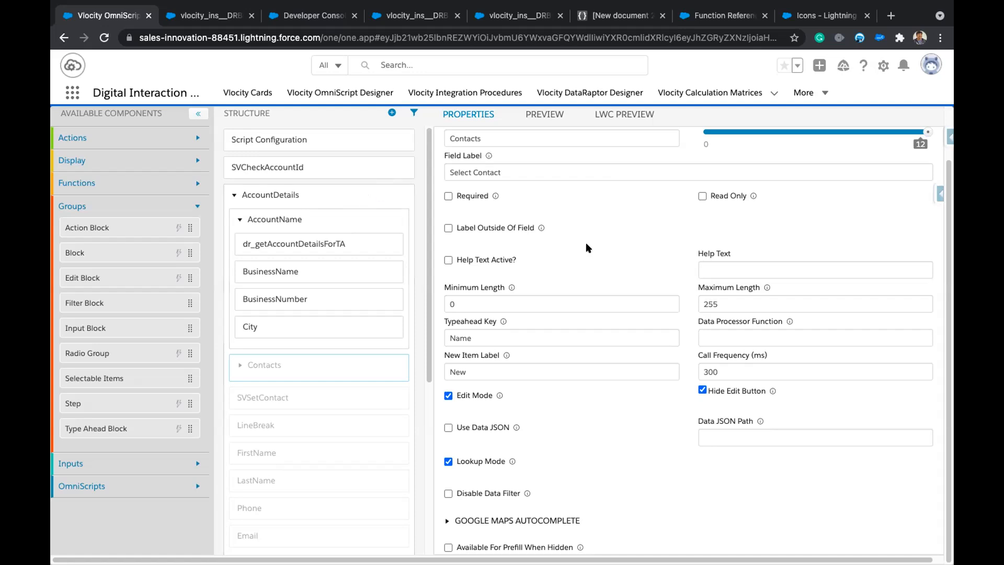
pyautogui.scroll(1, 347, 313)
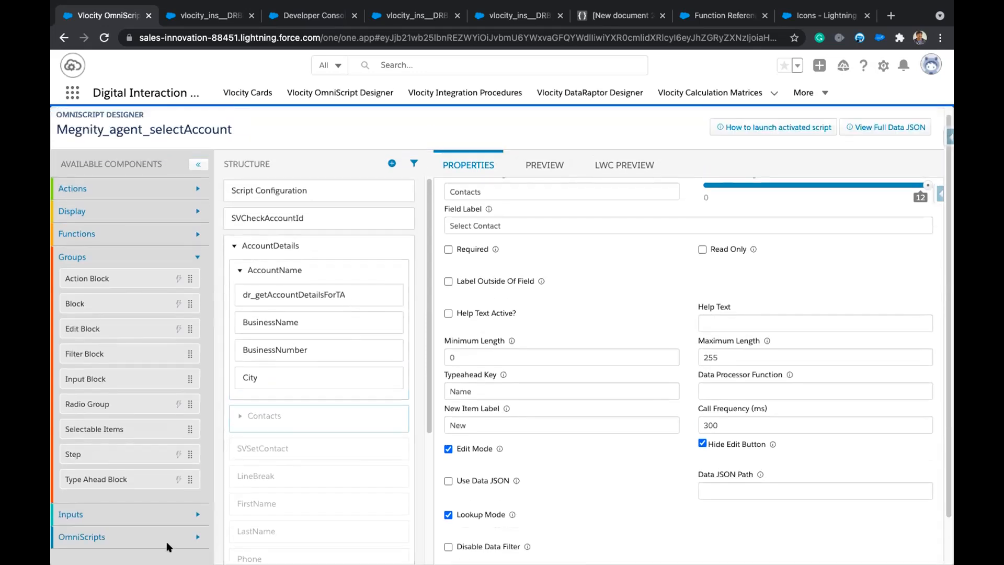
pyautogui.scroll(-1, 584, 510)
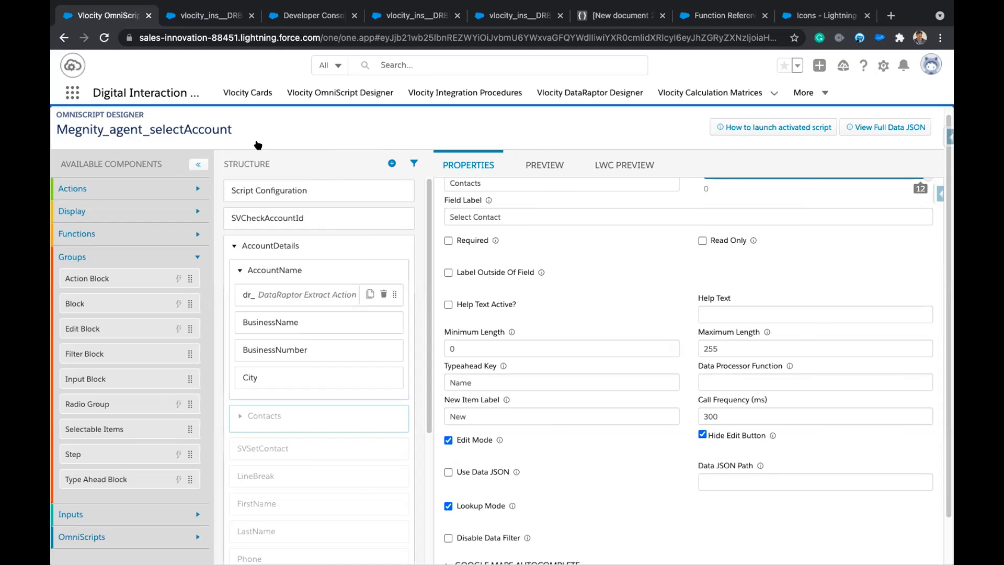
pyautogui.click(214, 18)
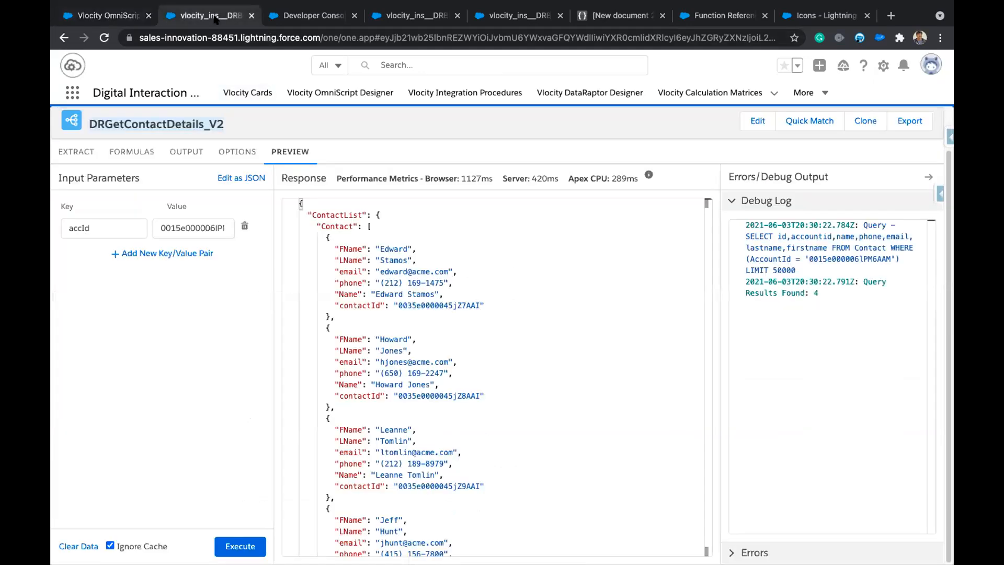
pyautogui.click(131, 153)
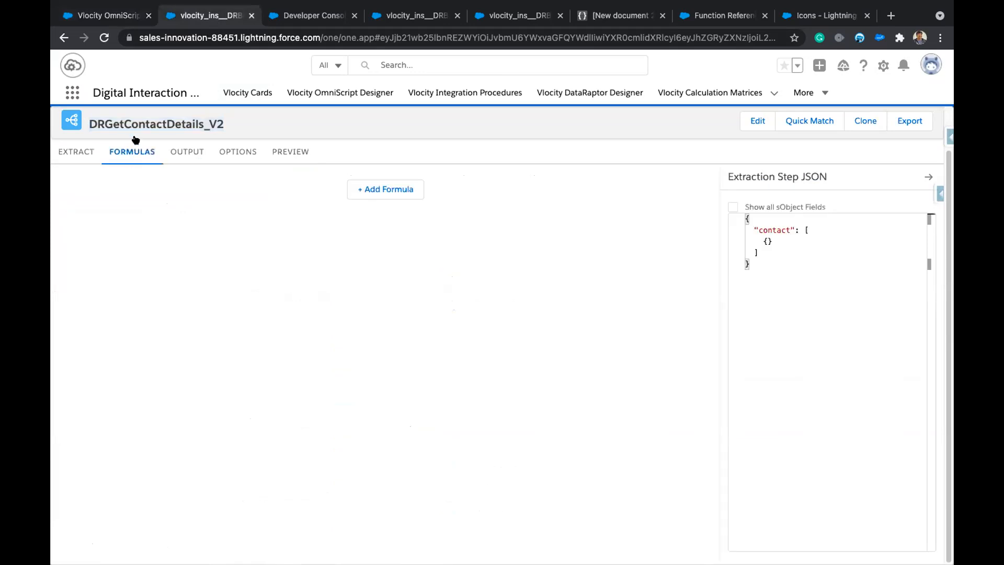
pyautogui.click(77, 153)
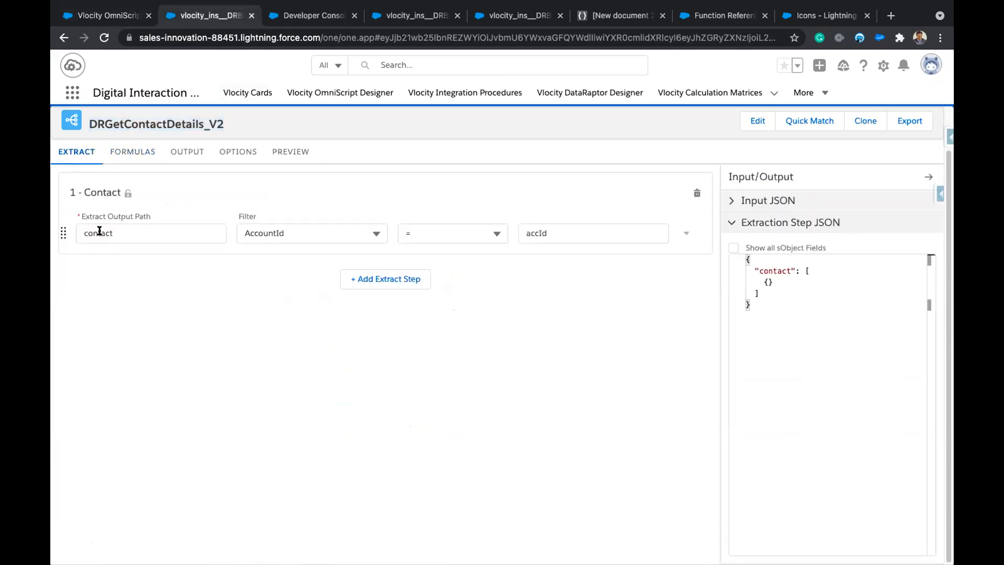
pyautogui.click(135, 153)
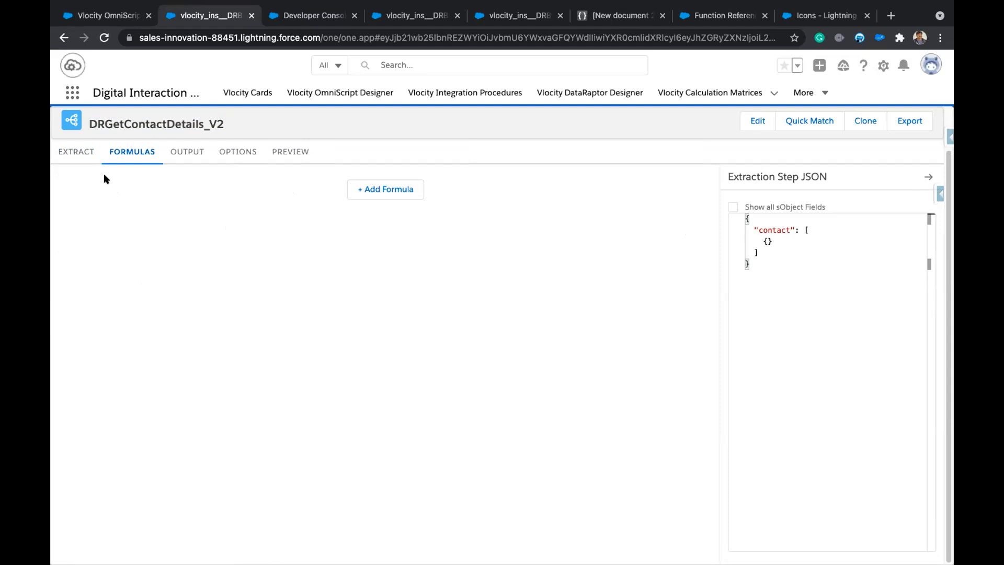
pyautogui.click(82, 158)
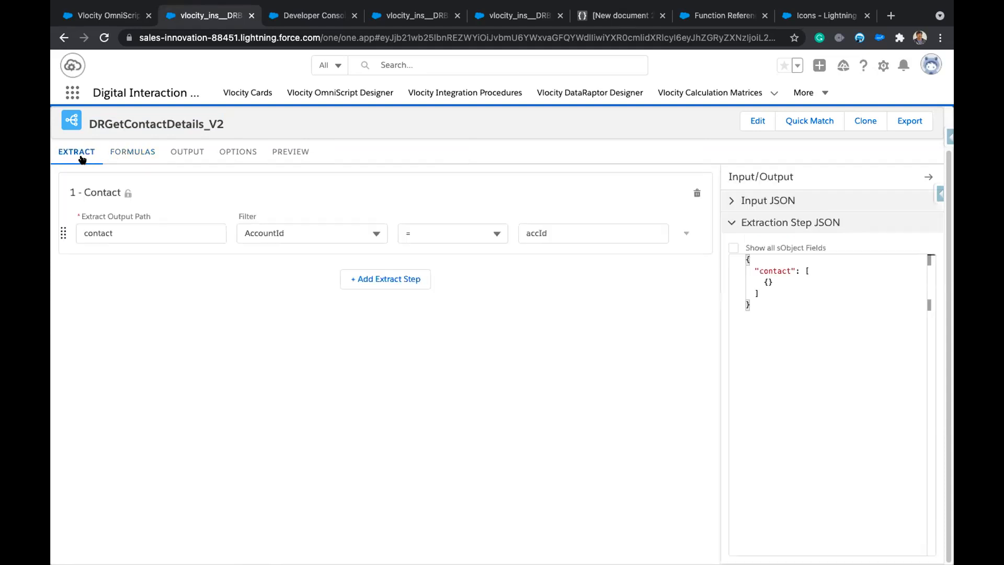
pyautogui.click(106, 16)
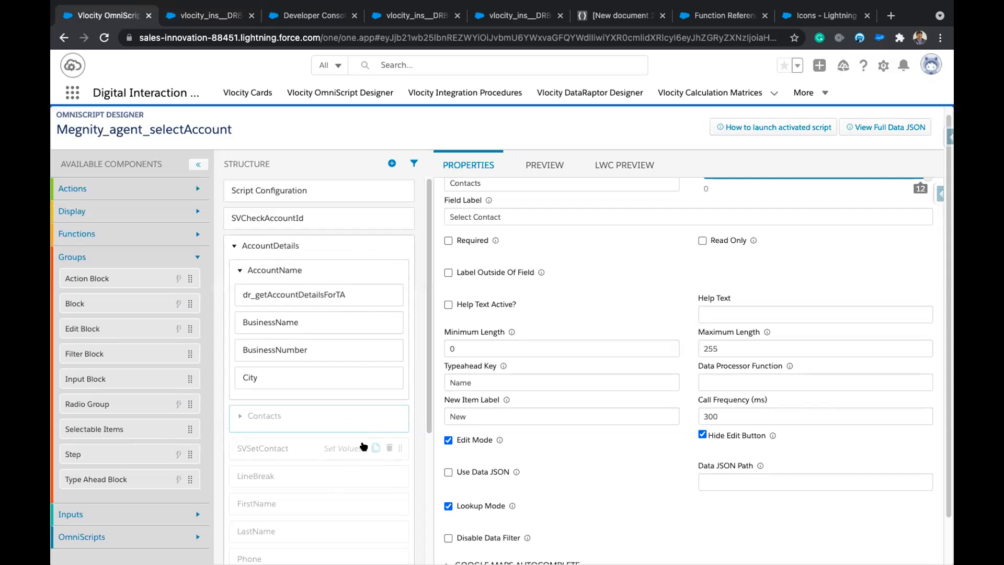
# Expand Contacts and review DRGetContactDetails, SVSetContact and FirstName, ending on DRGetContactDetails' accId mapping.
pyautogui.click(238, 414)
pyautogui.click(279, 444)
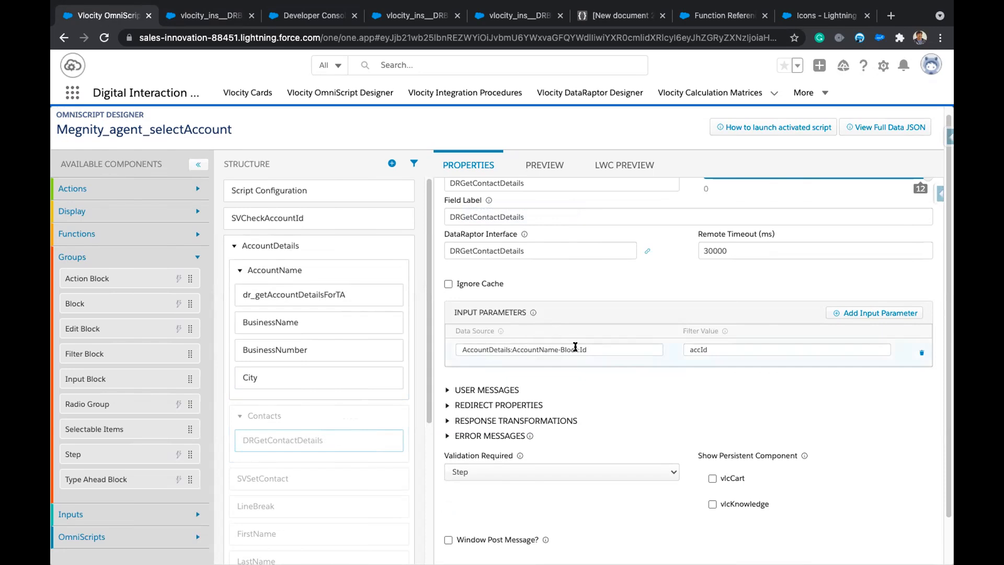
pyautogui.scroll(-2, 293, 460)
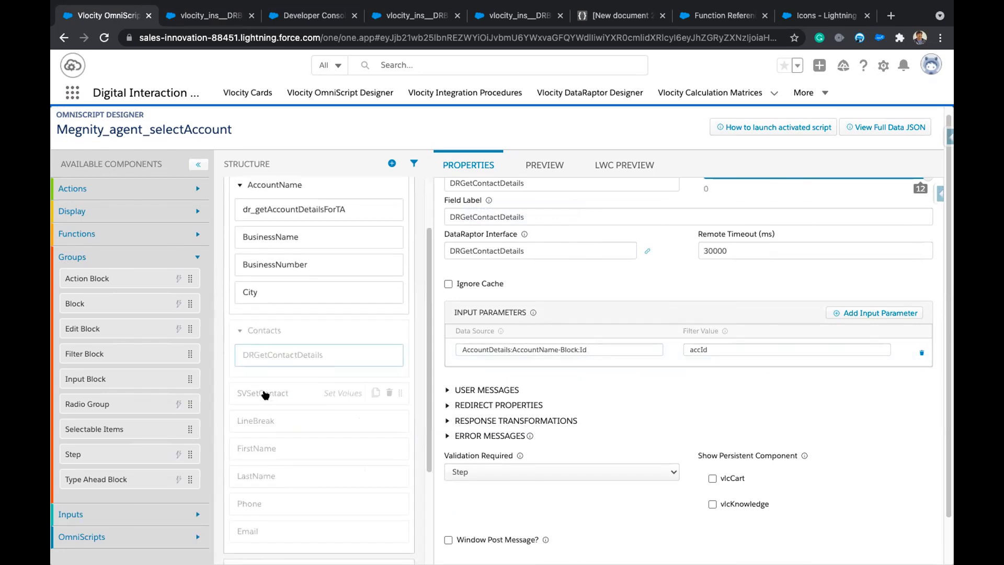
pyautogui.click(265, 393)
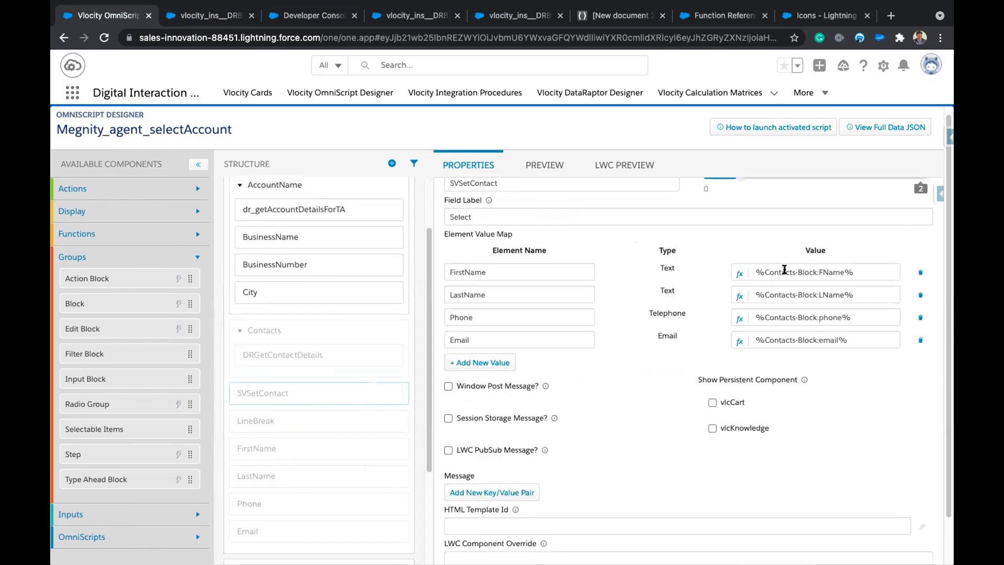
pyautogui.click(289, 443)
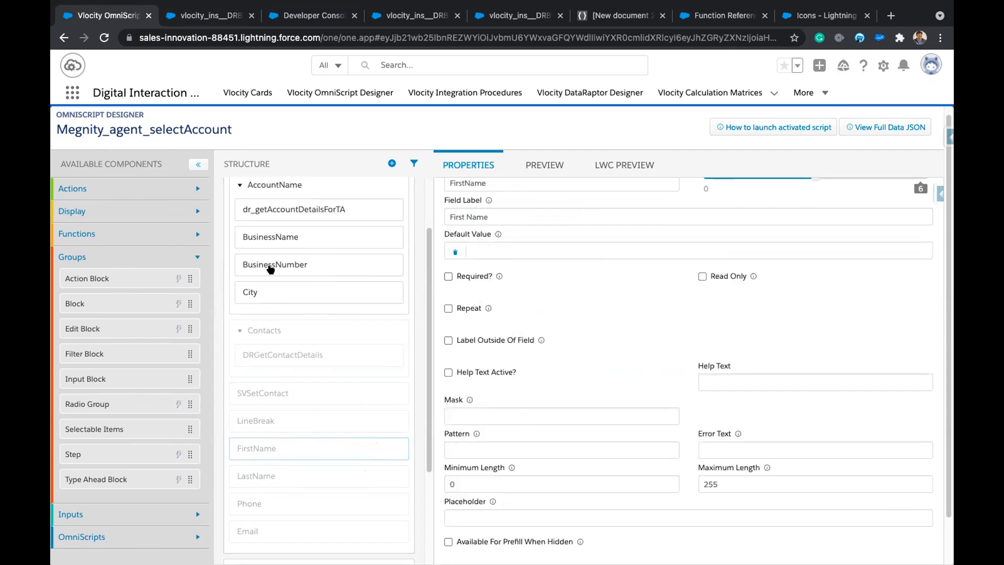
pyautogui.click(292, 355)
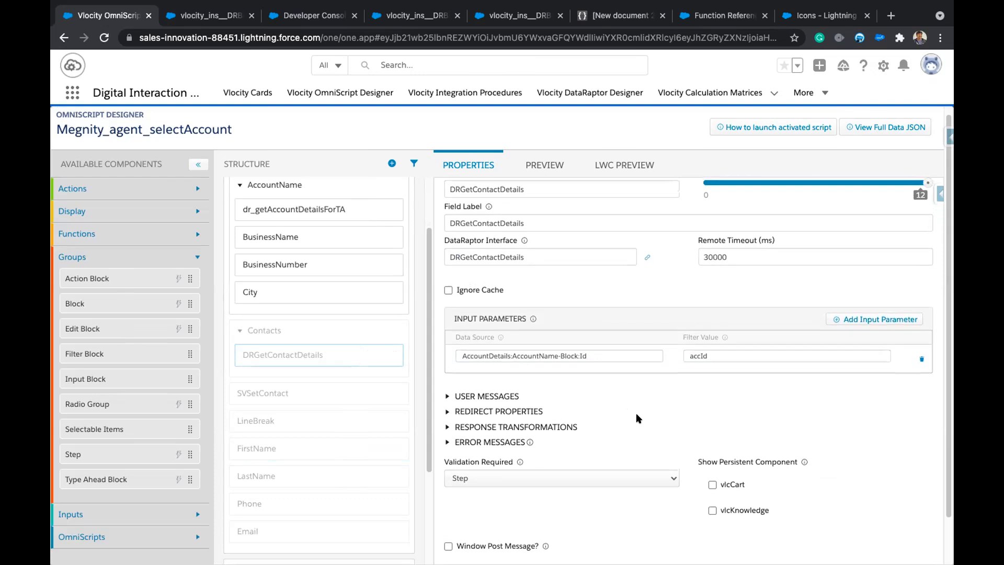
pyautogui.scroll(2, 625, 417)
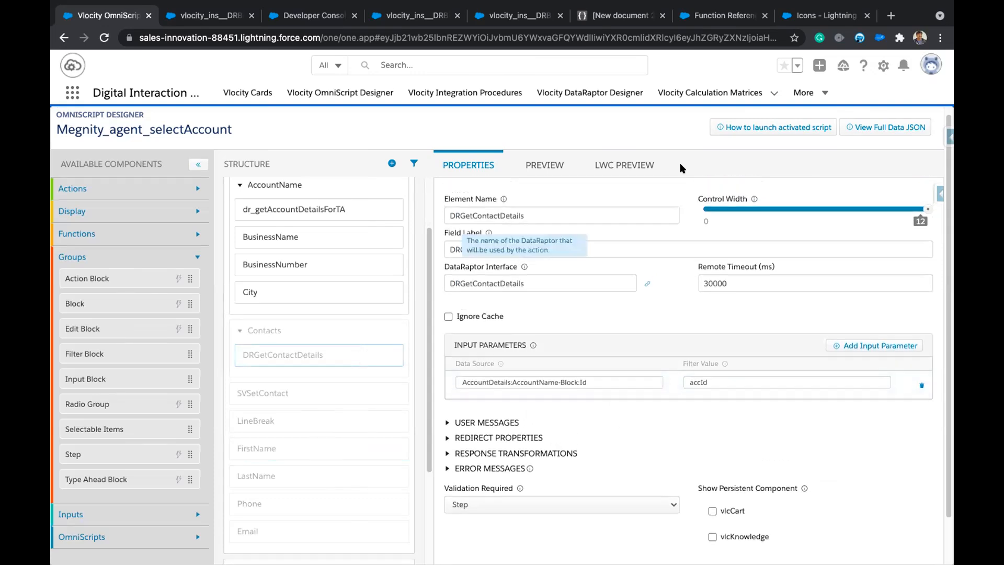
# Preview the Contacts step with its data JSON panel showing.
pyautogui.click(622, 164)
pyautogui.click(914, 164)
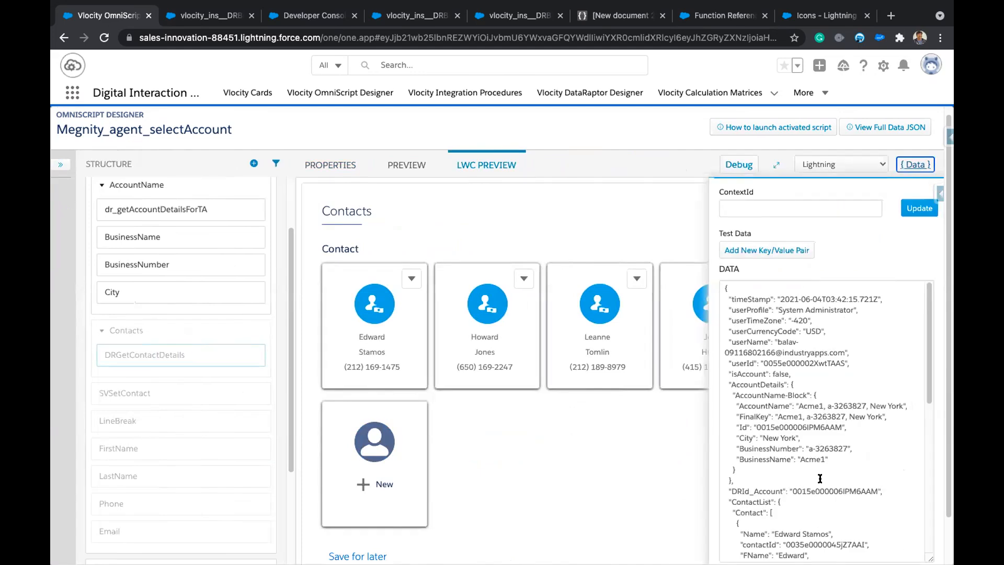
pyautogui.scroll(-10, 807, 359)
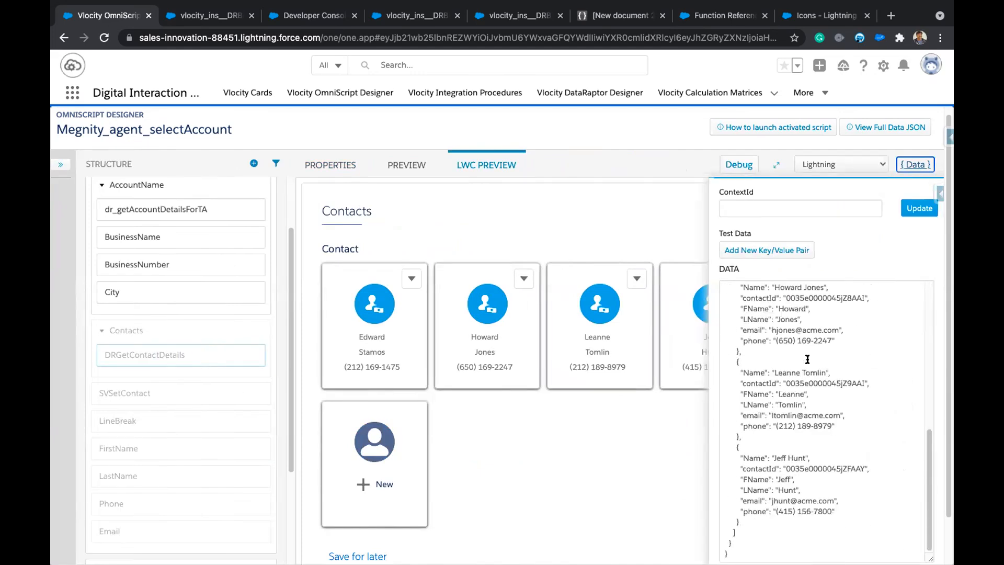
pyautogui.scroll(10, 807, 359)
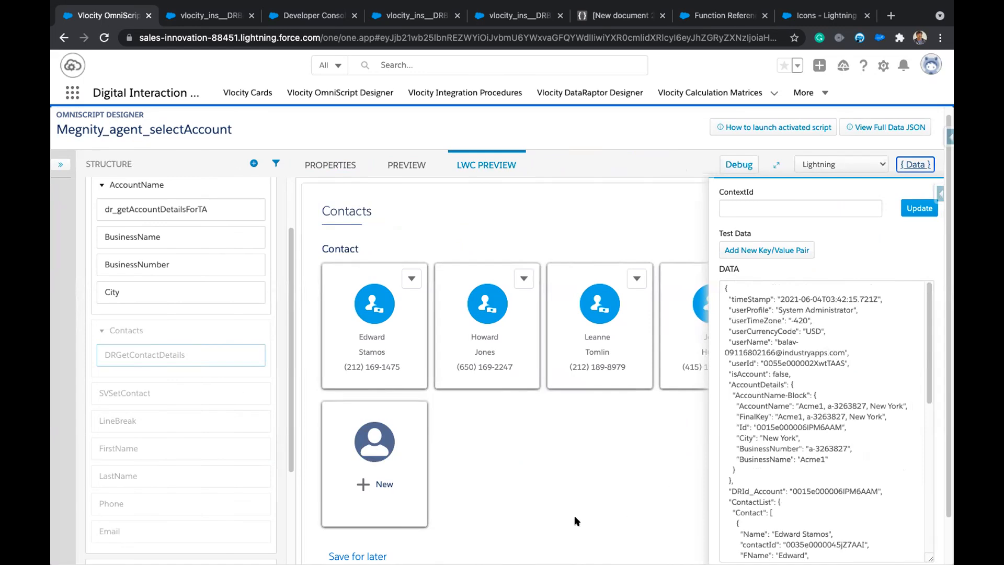
pyautogui.scroll(-1, 574, 515)
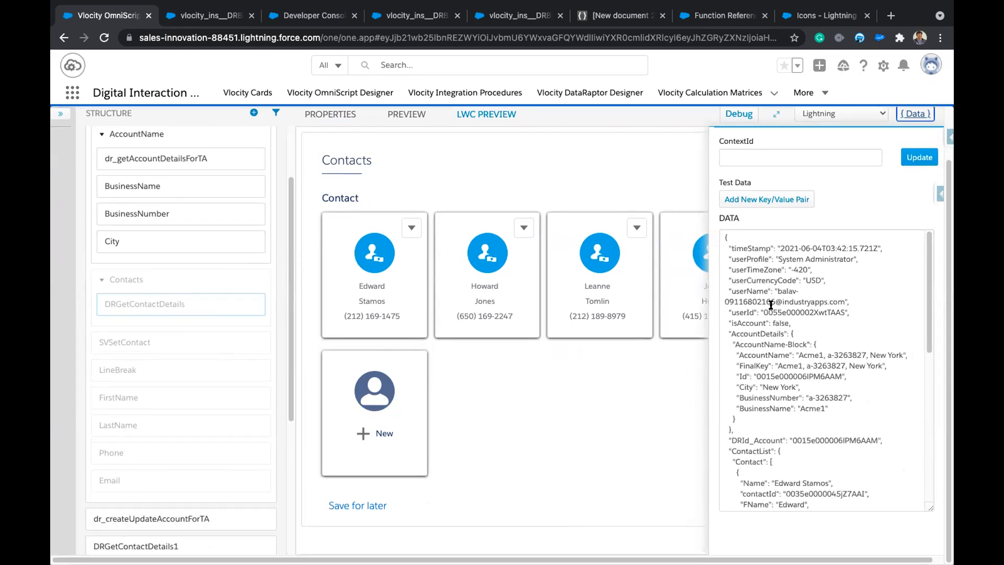
pyautogui.scroll(-8, 806, 431)
pyautogui.scroll(10, 805, 431)
# Select and review the preview's data JSON listing the Acme1 contacts.
pyautogui.moveTo(722, 233); pyautogui.dragTo(798, 513)
pyautogui.scroll(5, 841, 359)
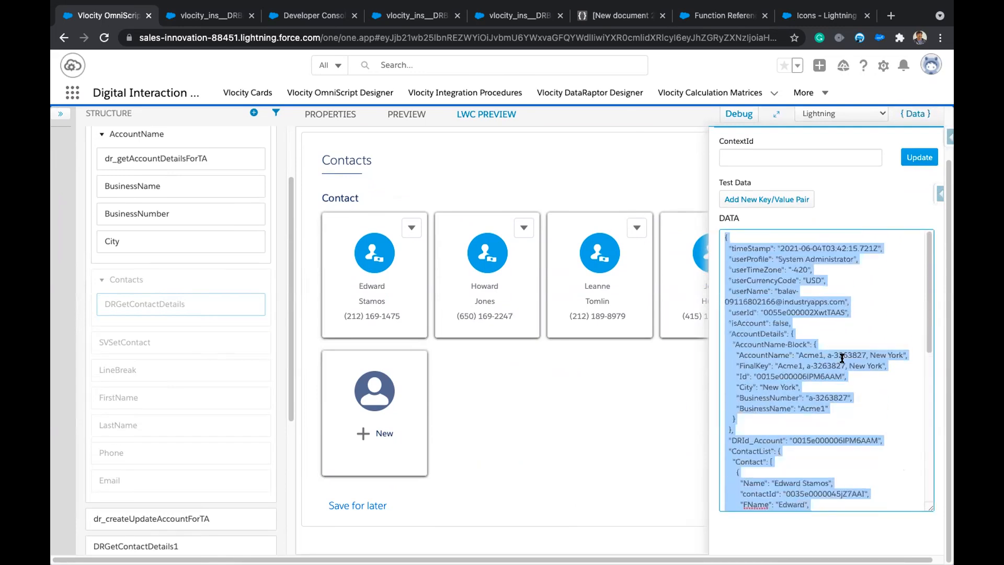
pyautogui.scroll(3, 890, 398)
pyautogui.scroll(-2, 890, 398)
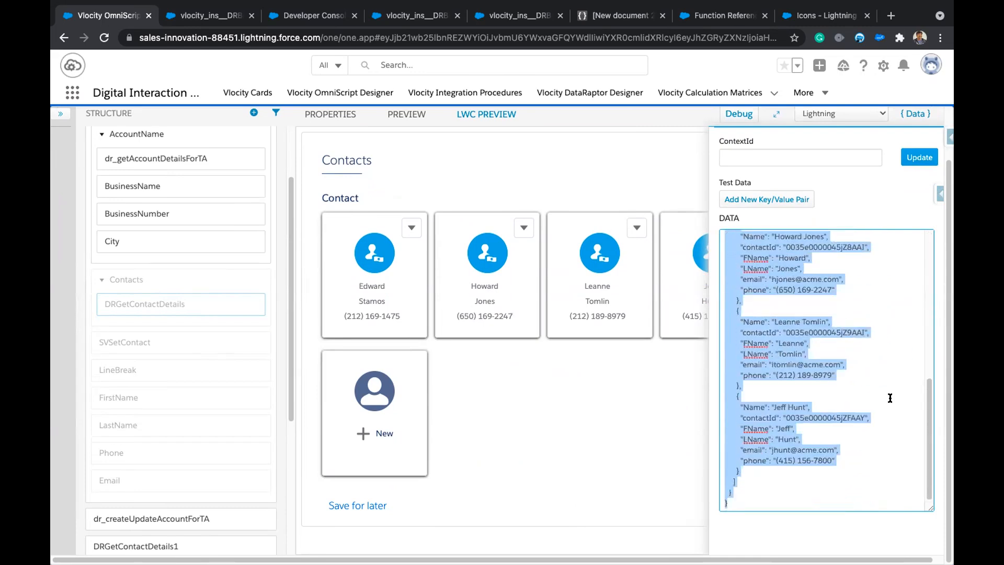
pyautogui.scroll(8, 890, 399)
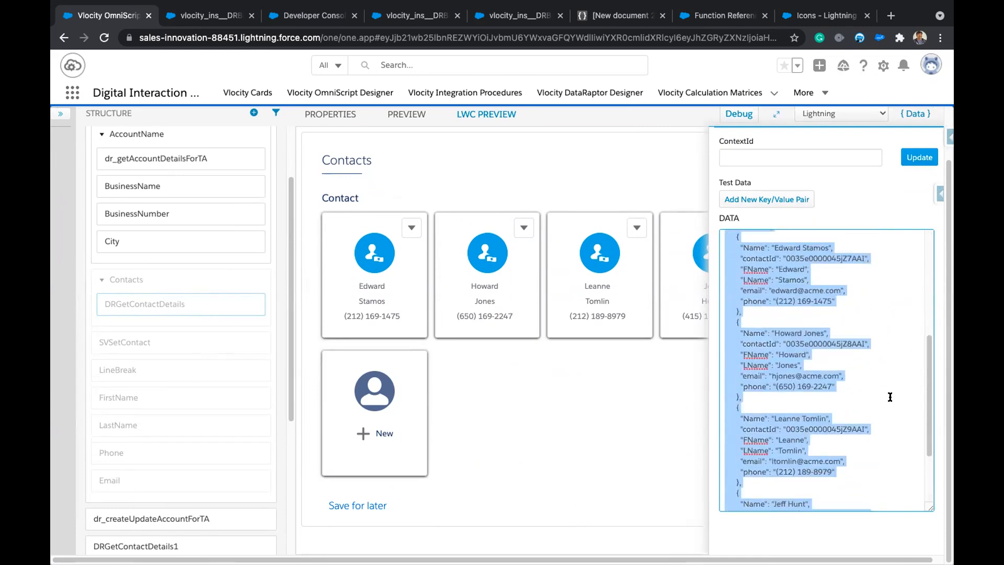
pyautogui.click(881, 322)
pyautogui.scroll(2, 841, 321)
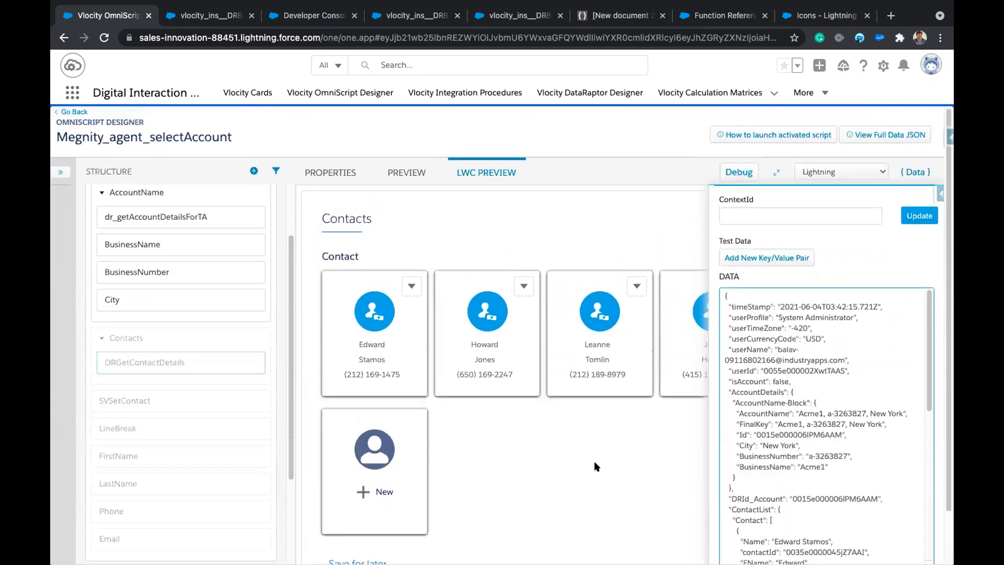
pyautogui.scroll(-1, 594, 460)
pyautogui.moveTo(723, 239); pyautogui.dragTo(820, 499)
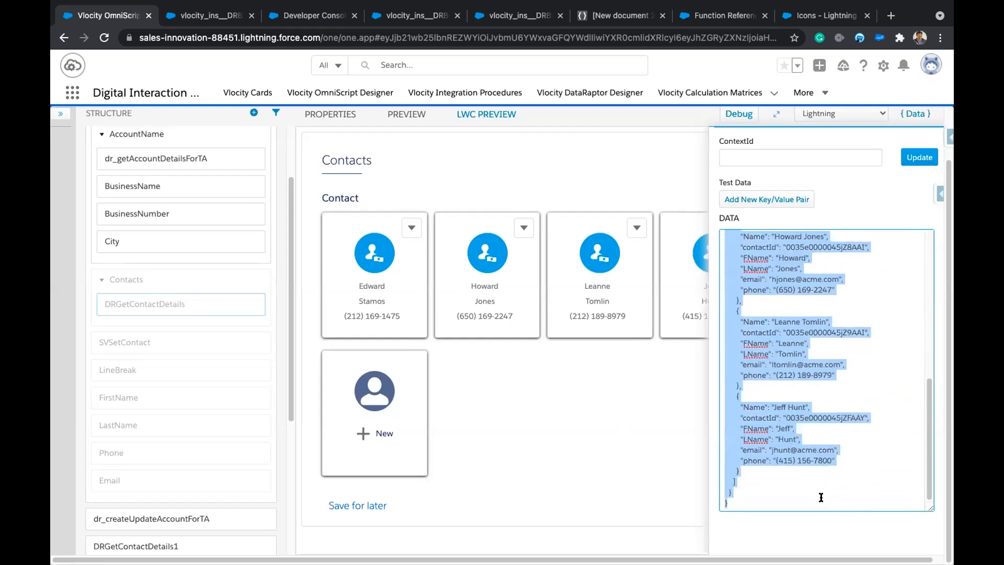
pyautogui.click(829, 488)
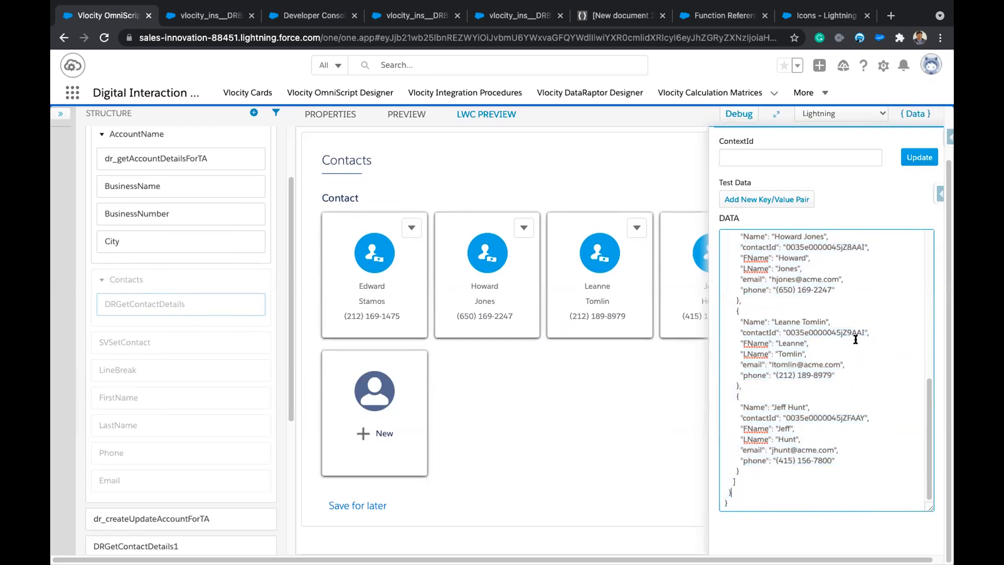
# Compare the data in JSON Editor Online, then view the Developer Console's Account query results.
pyautogui.click(618, 19)
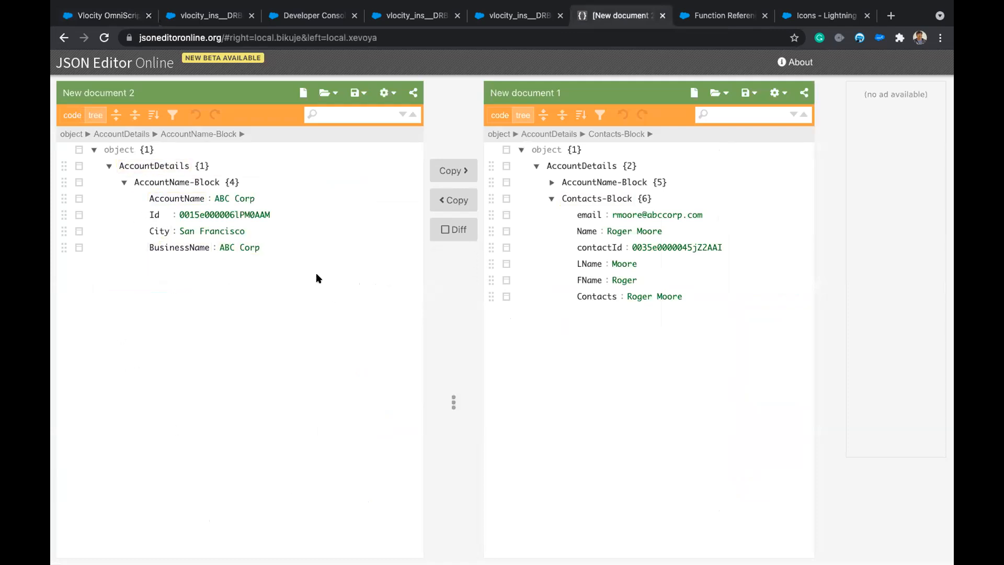
pyautogui.click(107, 17)
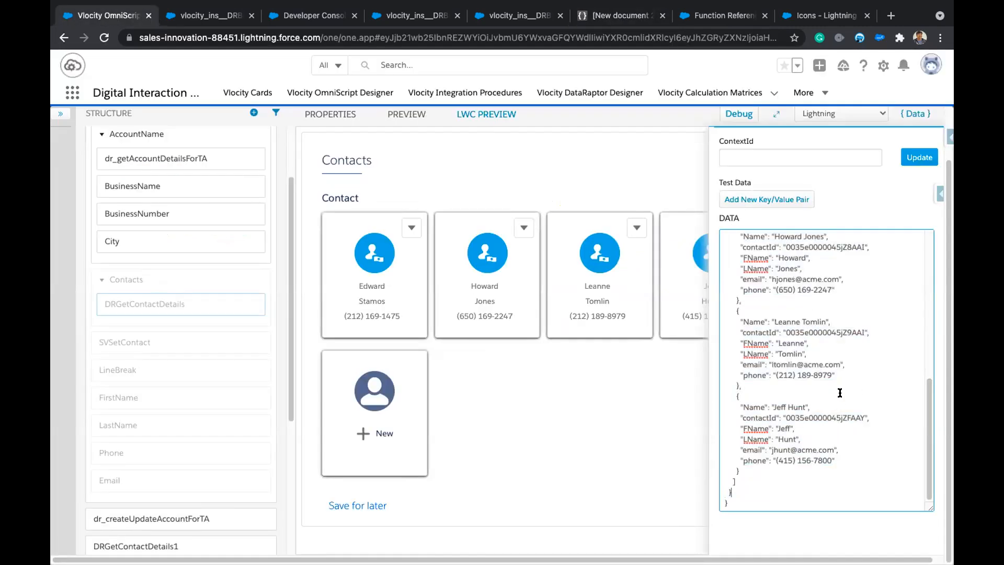
pyautogui.scroll(10, 838, 393)
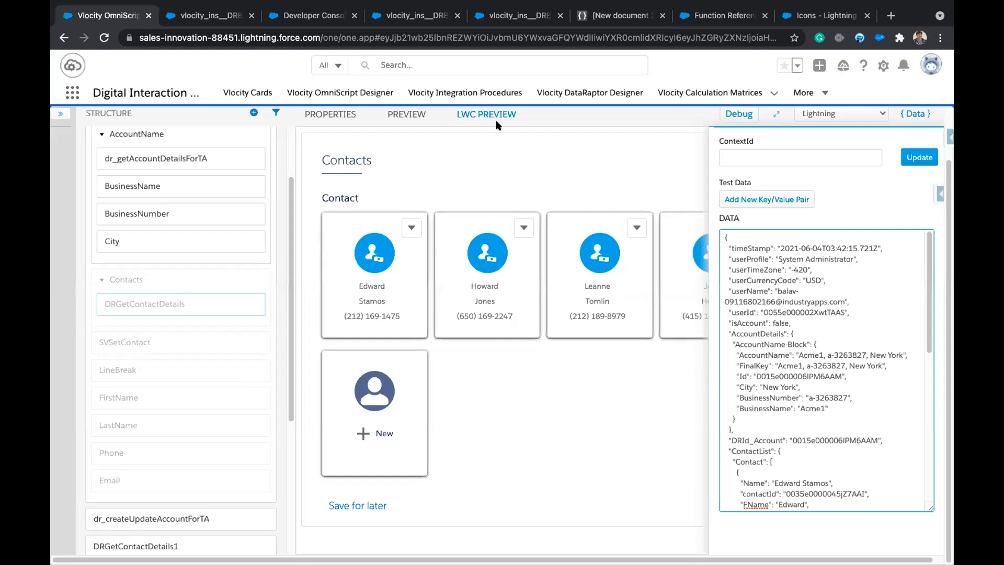
pyautogui.click(304, 20)
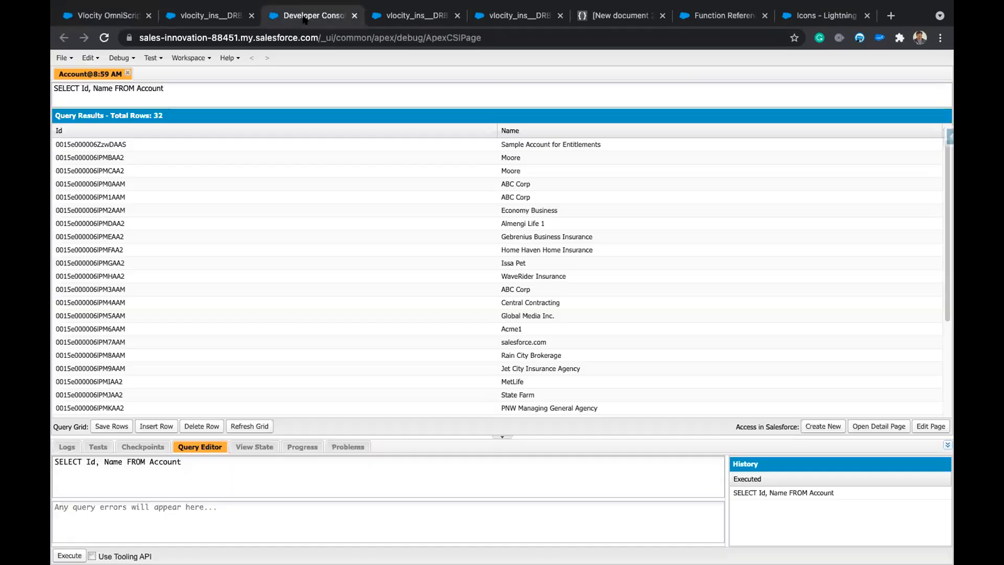
# Review DRGetContactDetails_V2's output mappings to ContactList:Contact paths and its expected JSON output.
pyautogui.click(196, 9)
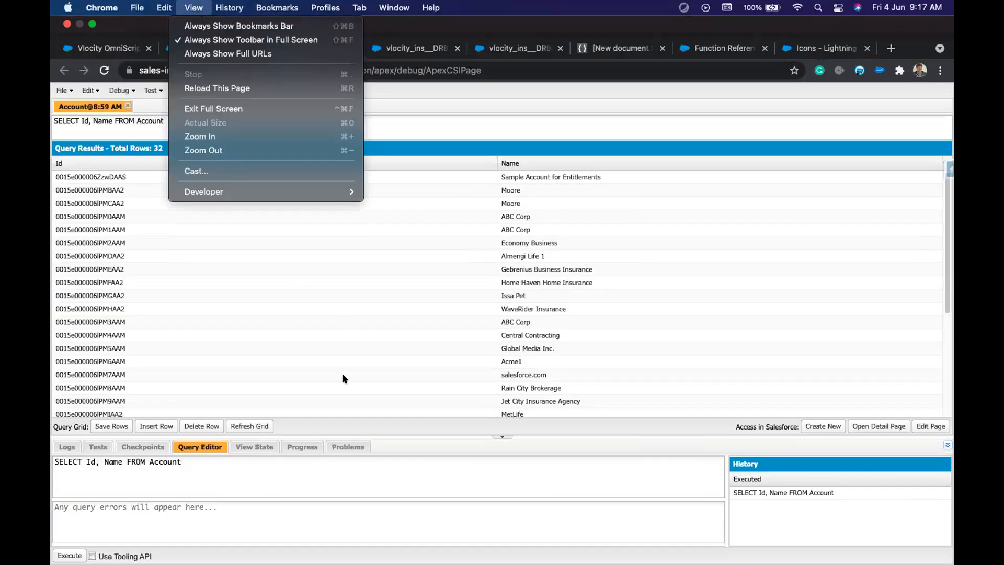
pyautogui.click(589, 359)
pyautogui.click(207, 17)
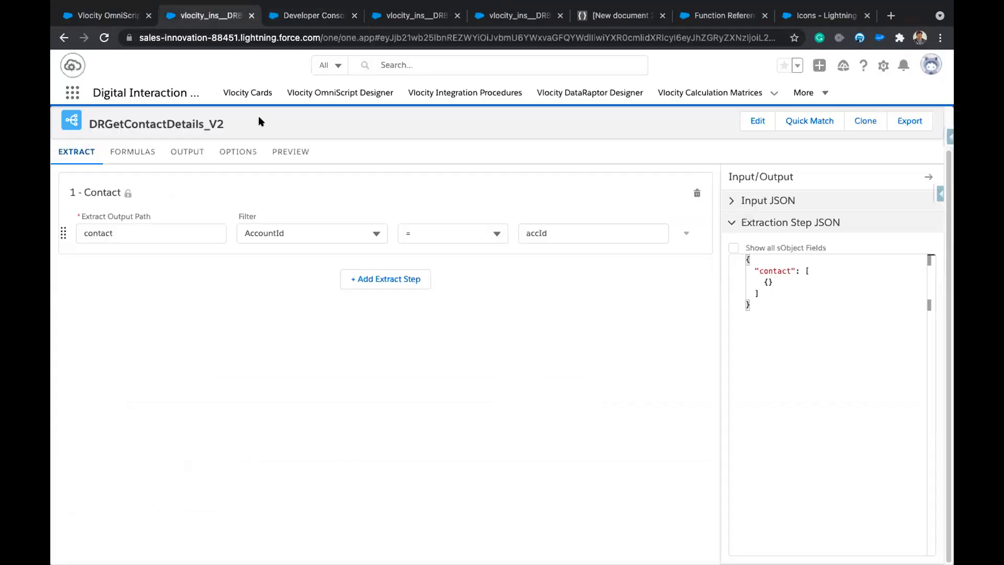
pyautogui.click(185, 157)
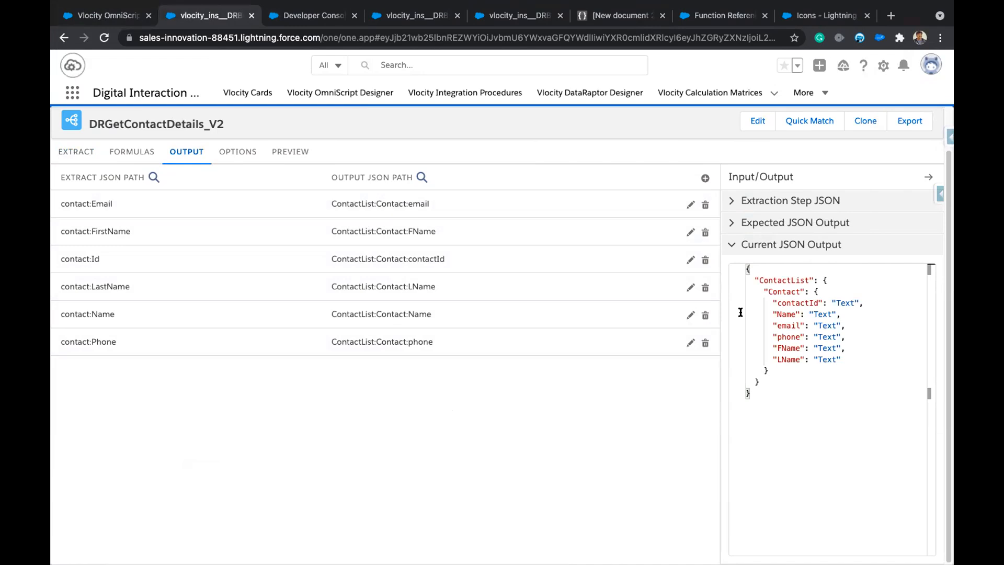
pyautogui.click(733, 222)
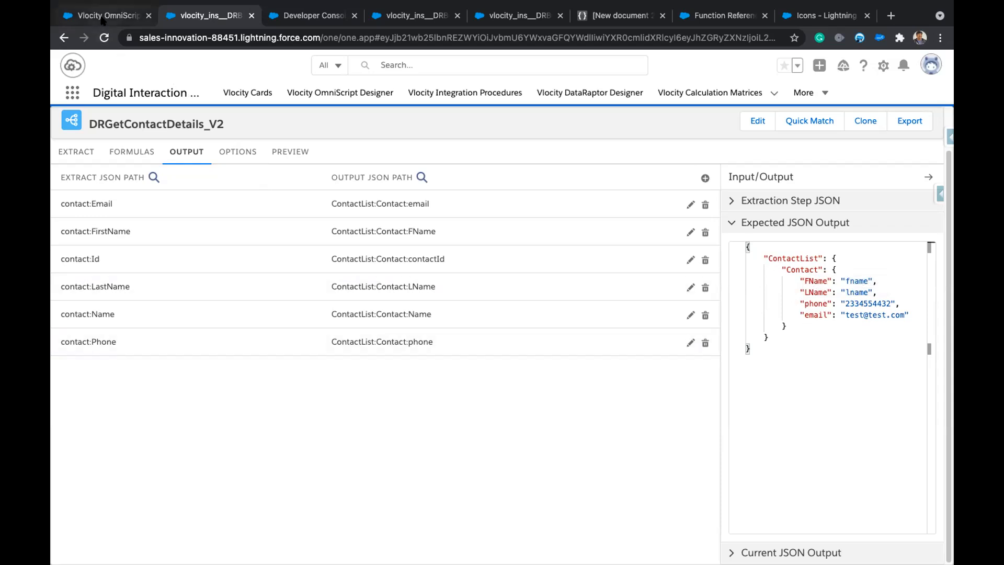
pyautogui.click(103, 16)
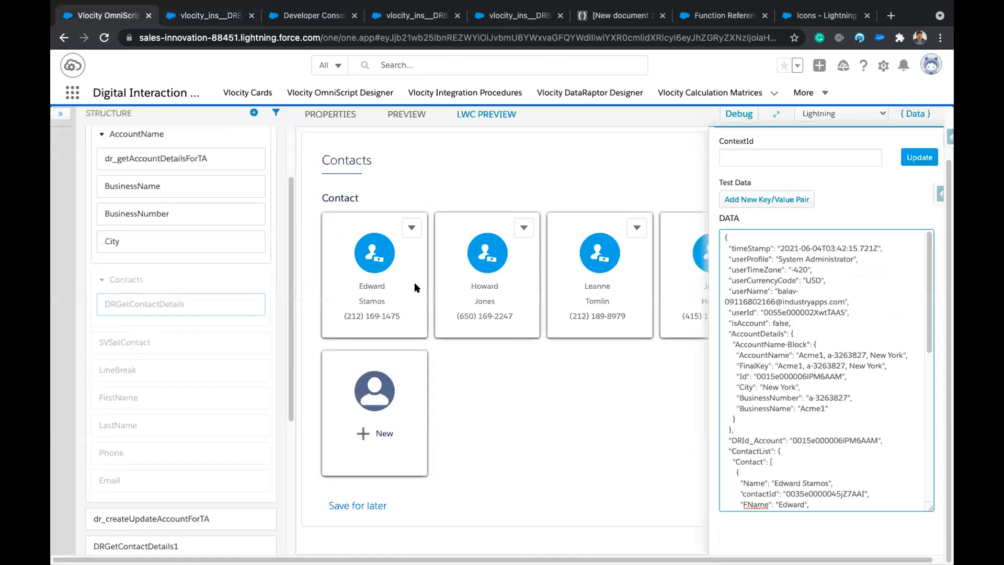
# Close the Data panel to show four contact cards plus New, then start a new browser tab.
pyautogui.click(921, 112)
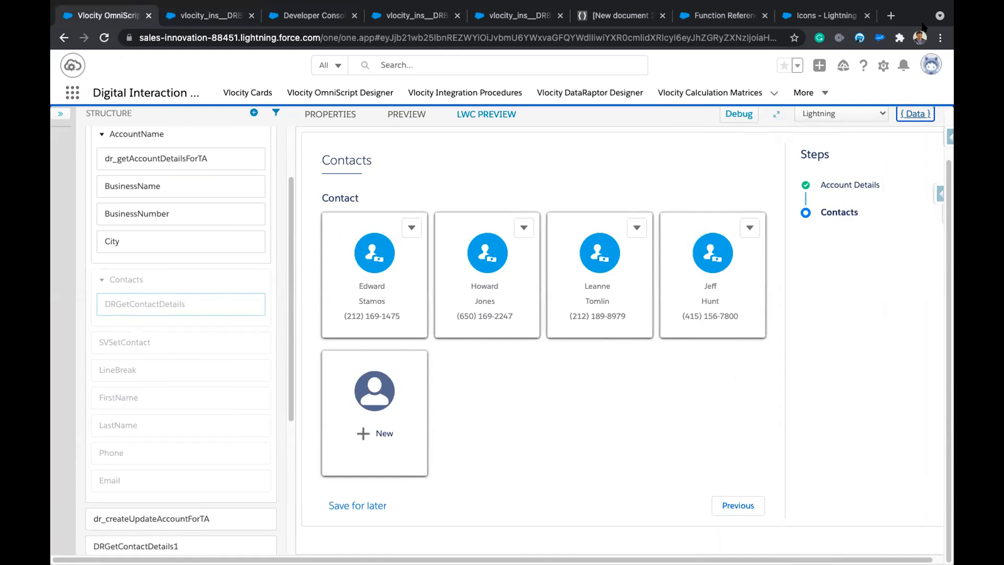
pyautogui.click(891, 16)
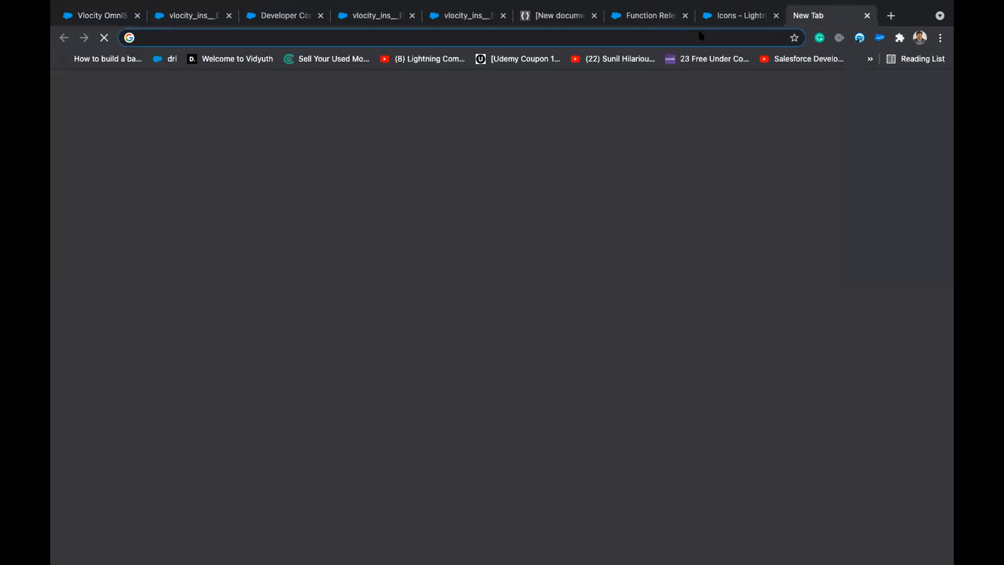
# Search Google for 'w3schools json' and read the W3Schools JSON Introduction page.
pyautogui.write('w')
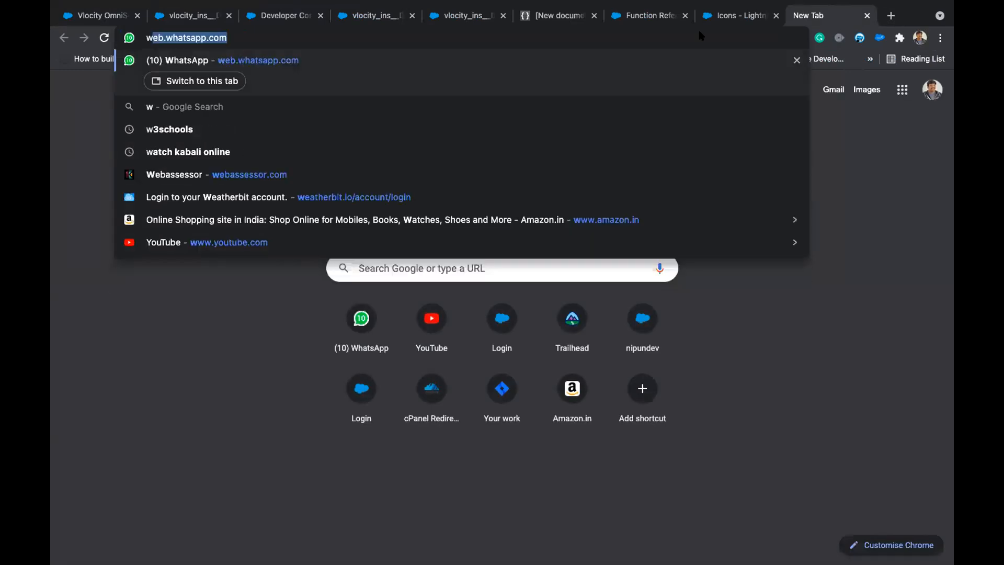
pyautogui.write('3schoo')
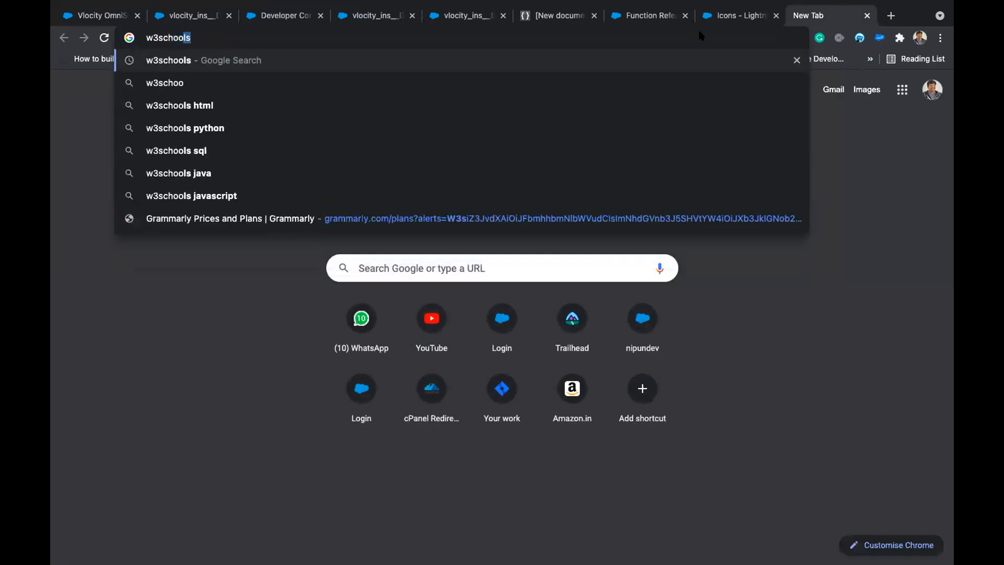
pyautogui.write('ls')
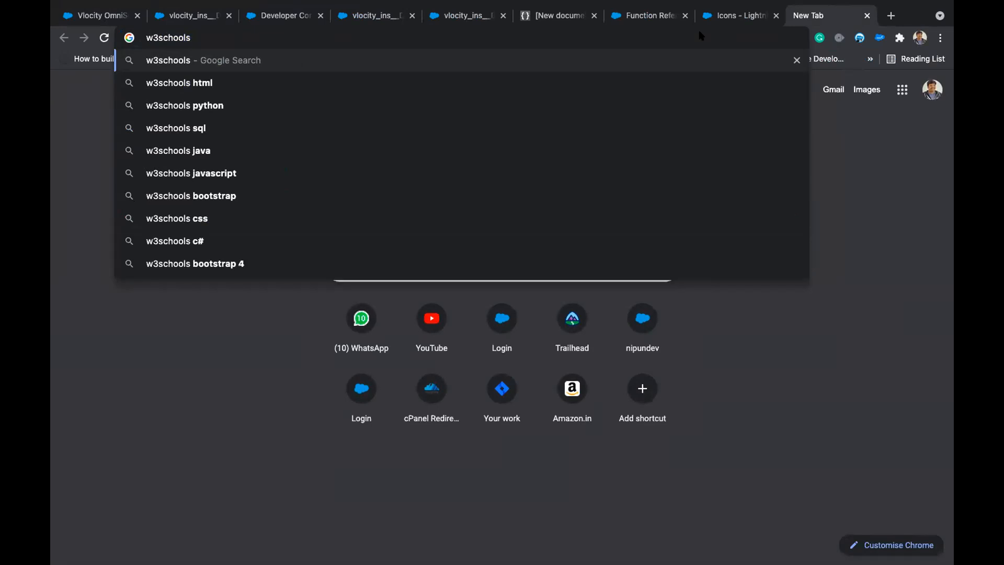
pyautogui.write(' json')
pyautogui.press('Return')
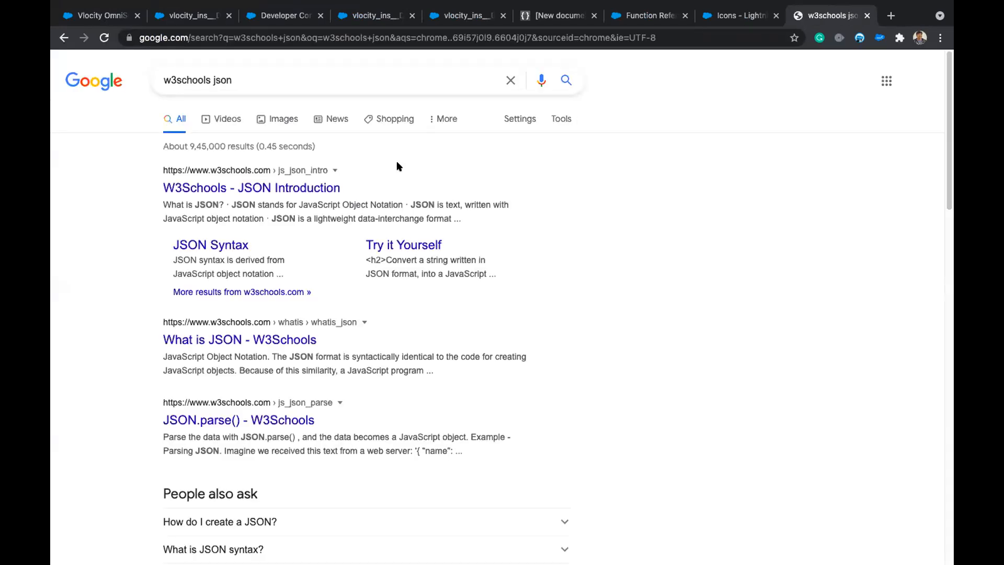
pyautogui.click(283, 192)
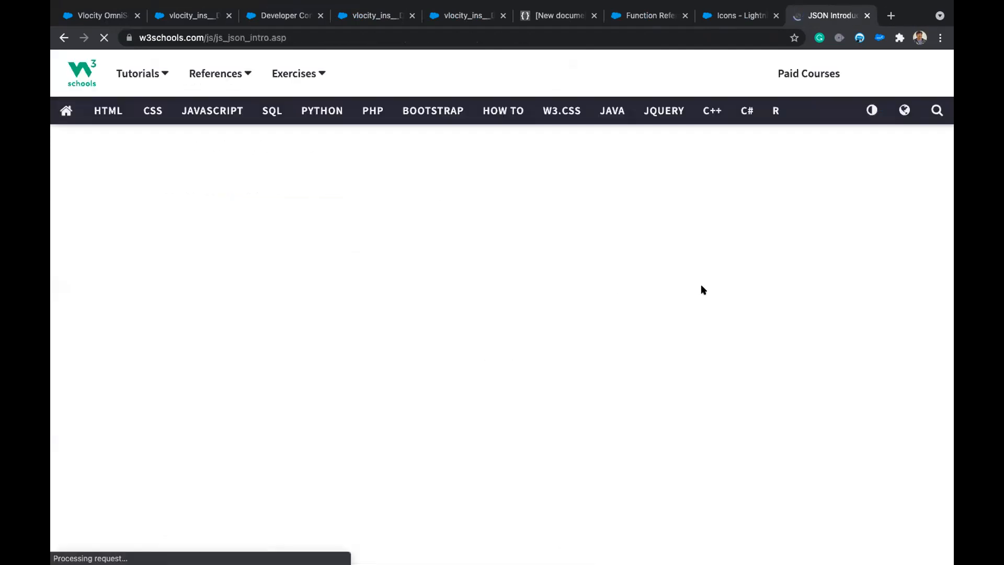
pyautogui.scroll(-15, 511, 425)
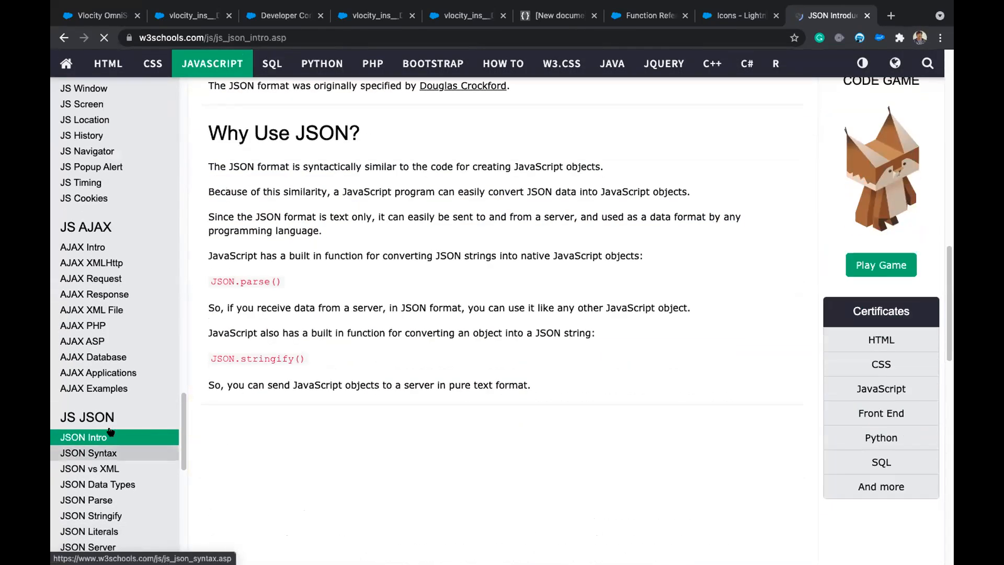
pyautogui.scroll(-5, 104, 397)
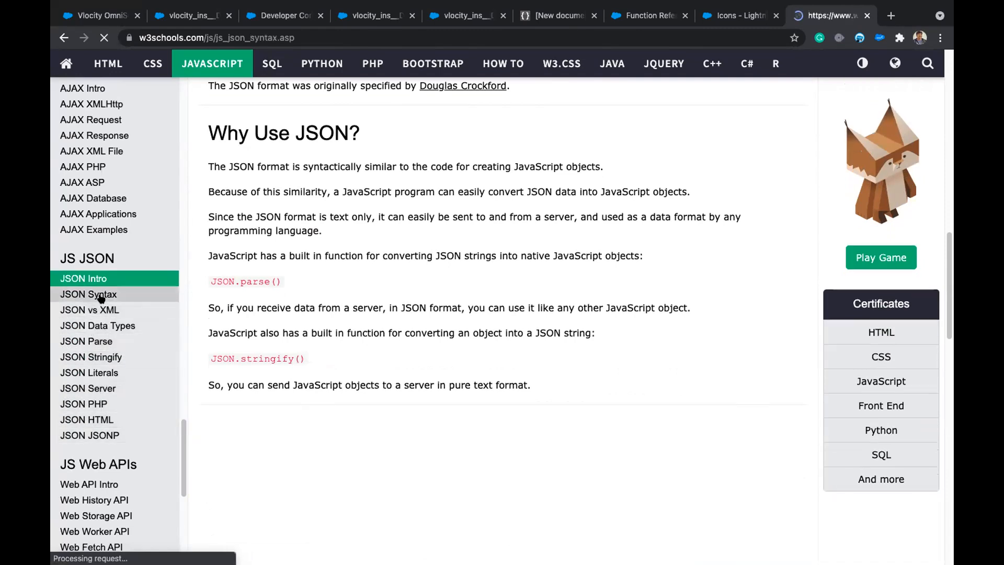
pyautogui.scroll(-2, 107, 460)
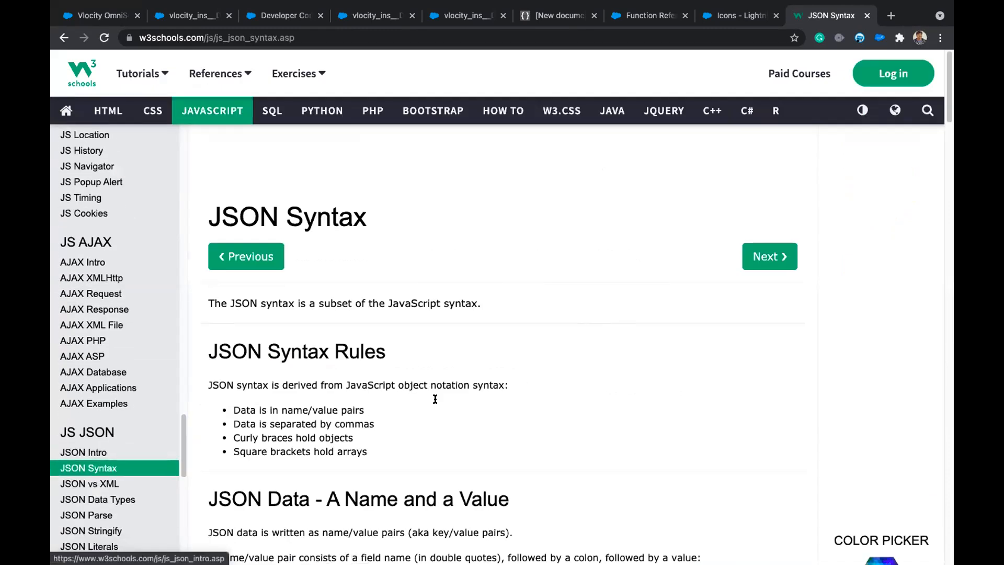
pyautogui.scroll(-10, 433, 396)
pyautogui.scroll(3, 135, 489)
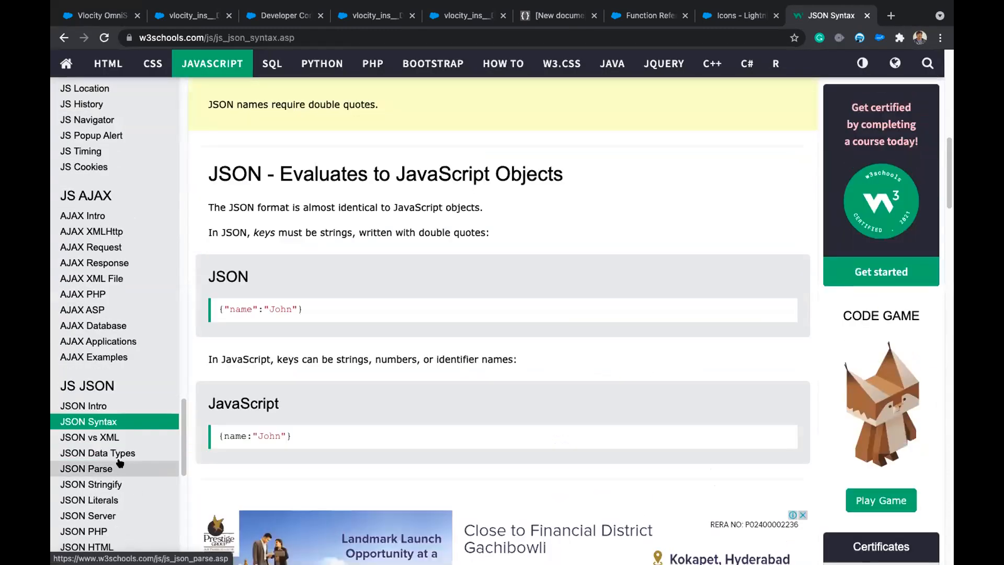
pyautogui.scroll(-2, 115, 463)
# Browse the JSON Parse page, then return to JSON Intro and copy its URL.
pyautogui.click(88, 368)
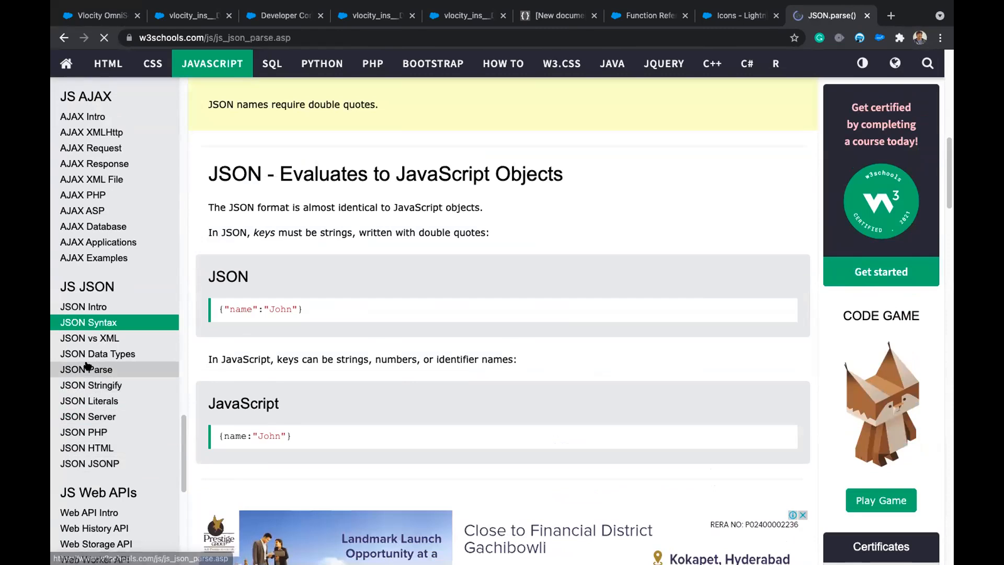
pyautogui.scroll(-10, 438, 481)
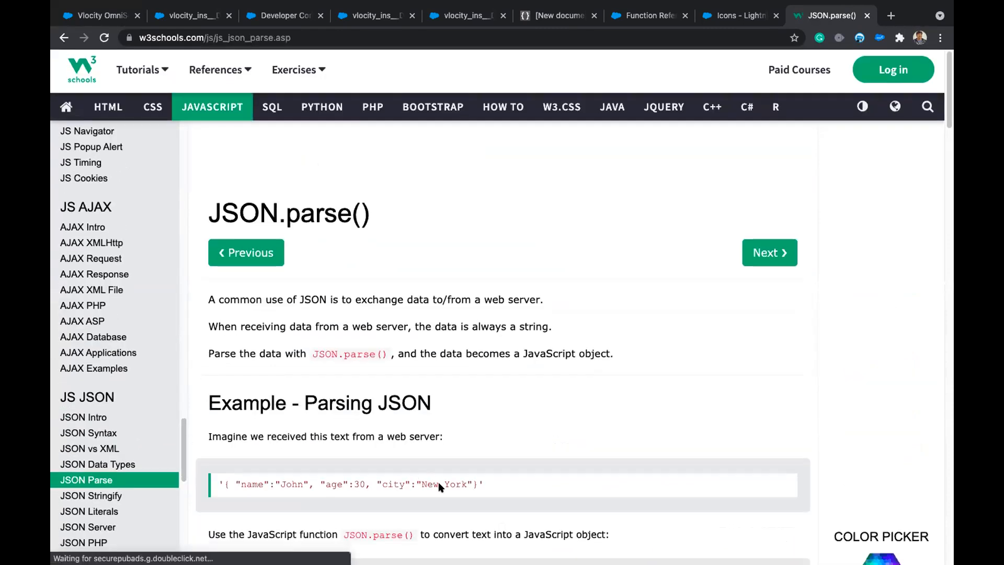
pyautogui.scroll(-8, 439, 484)
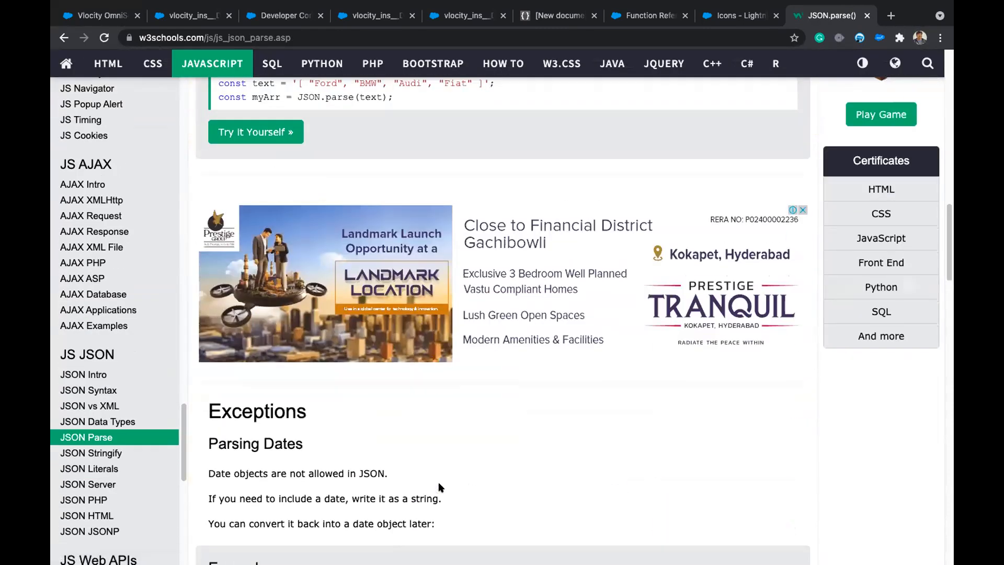
pyautogui.scroll(20, 424, 465)
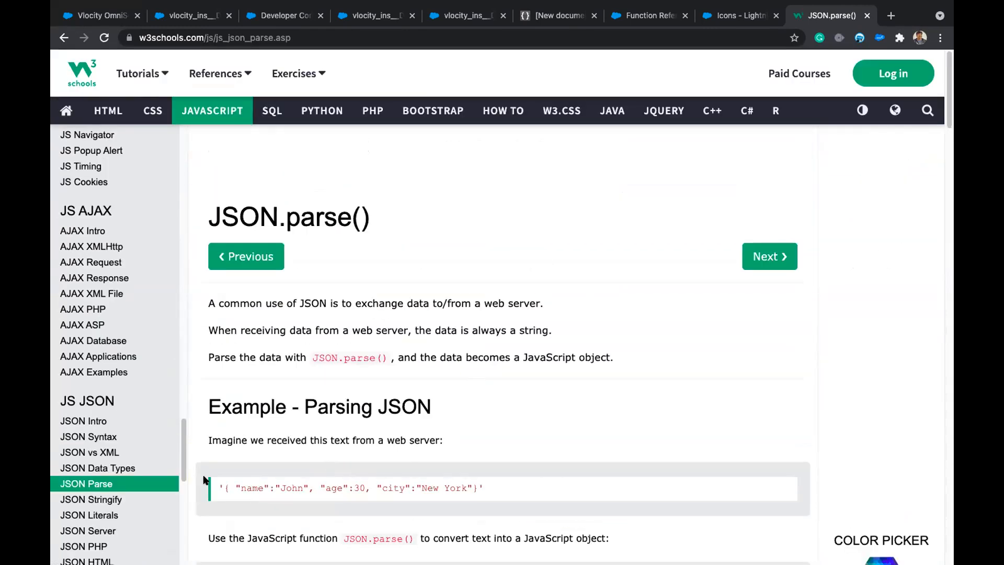
pyautogui.click(94, 420)
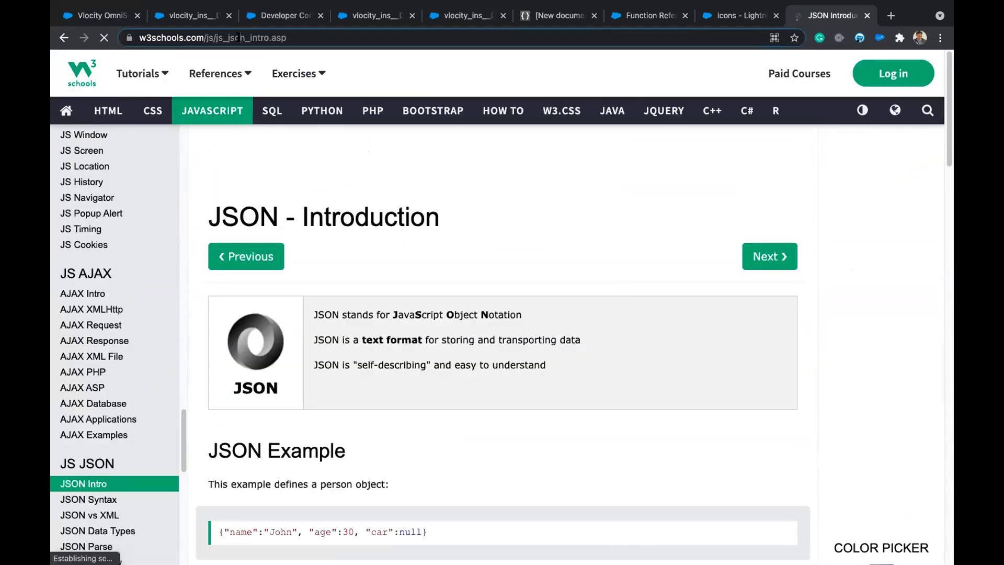
pyautogui.click(232, 38)
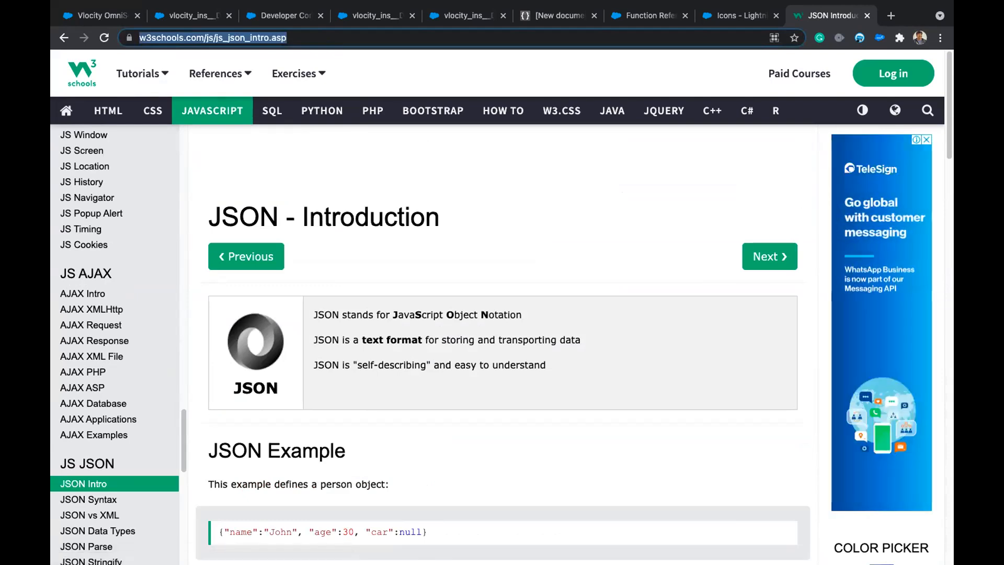
pyautogui.press('super+Tab')
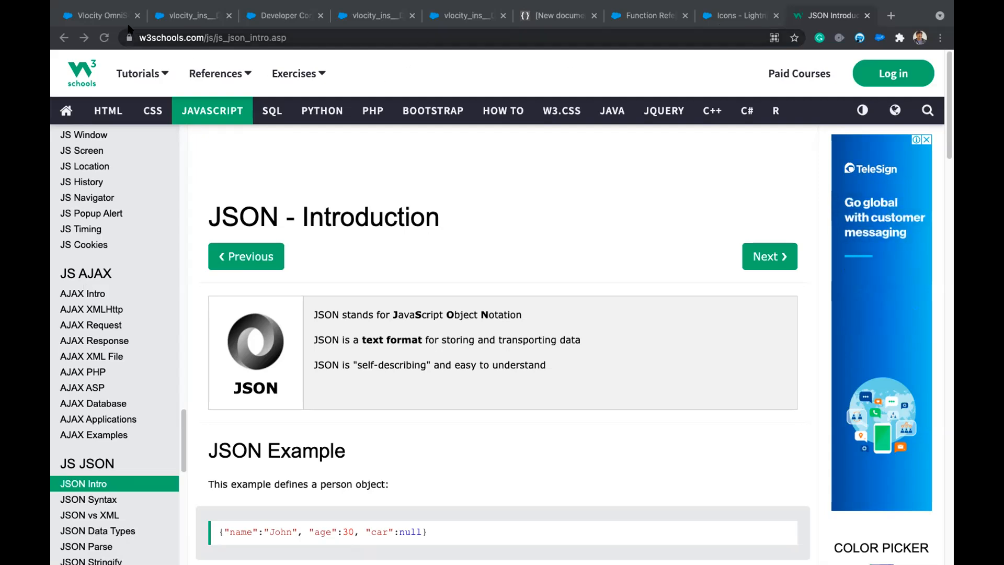
pyautogui.click(96, 18)
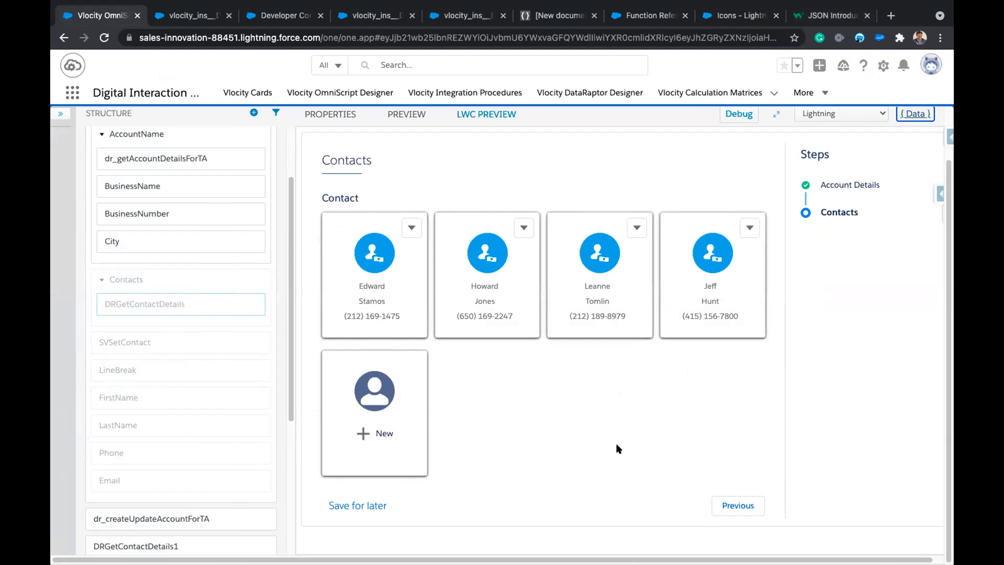
pyautogui.scroll(1, 618, 443)
pyautogui.scroll(1, 619, 443)
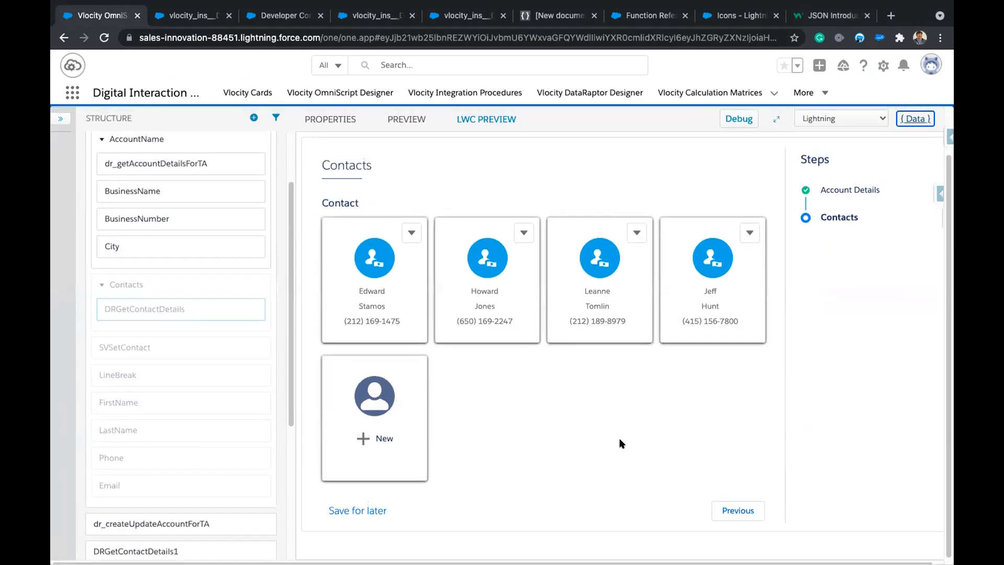